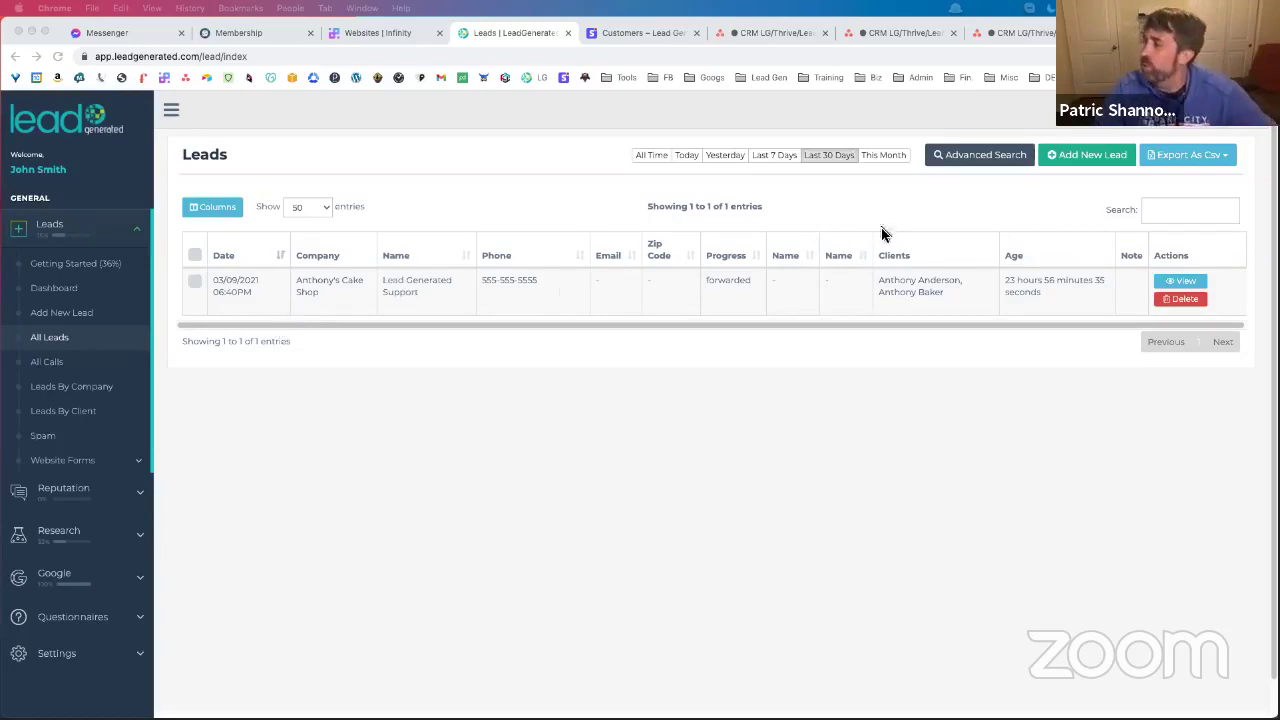
Show the advanced lead search filters and look over the filter settings fields without changing them
left_click(965, 162)
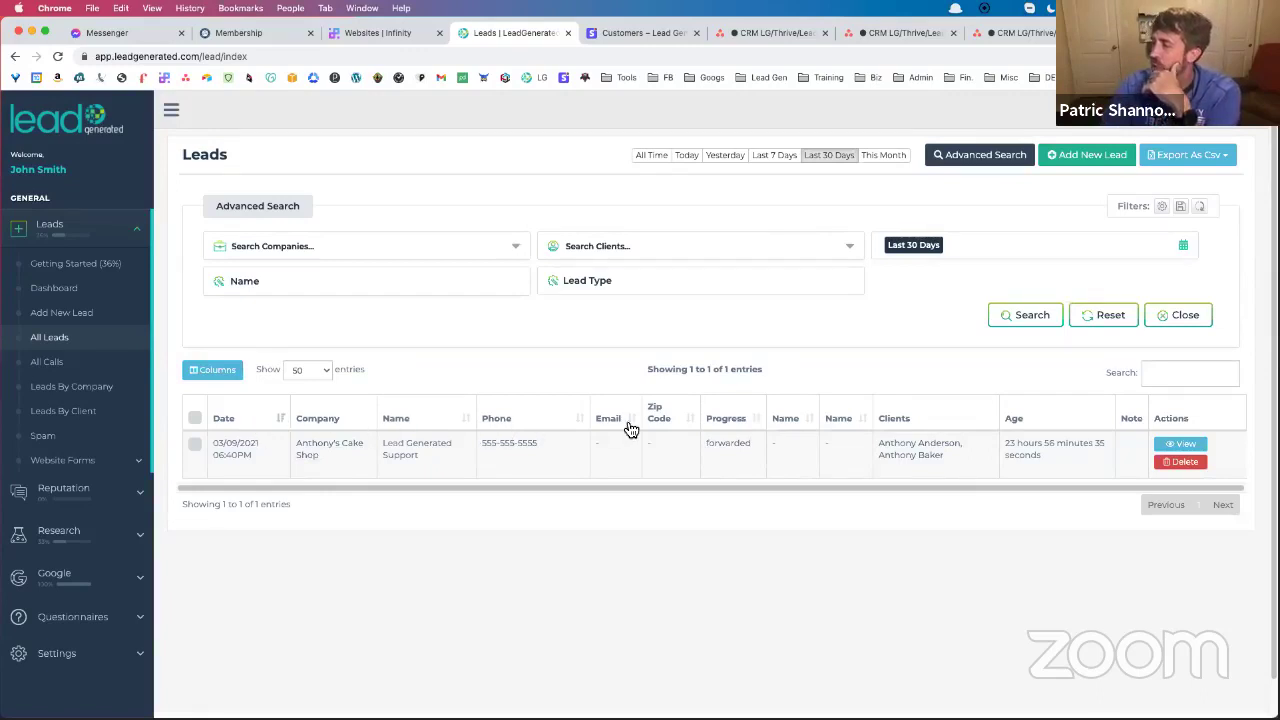
left_click(1160, 205)
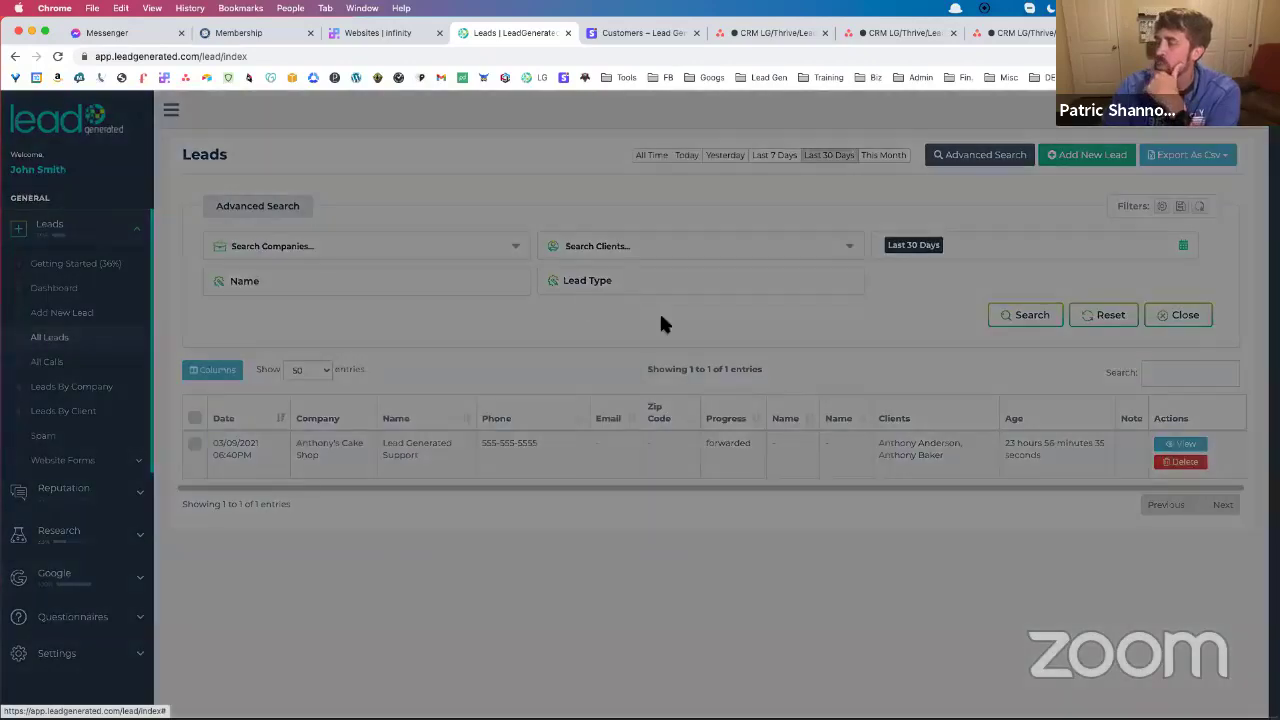
scroll(686, 329, "down", 6)
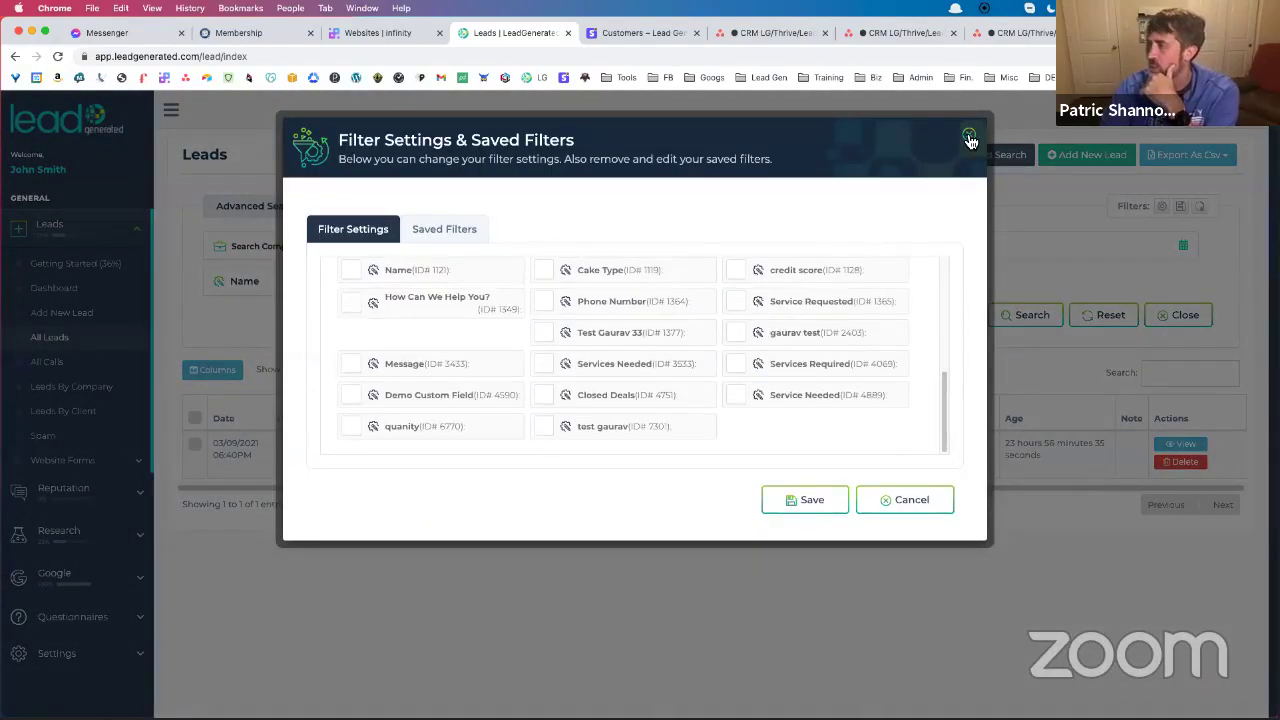
left_click(969, 137)
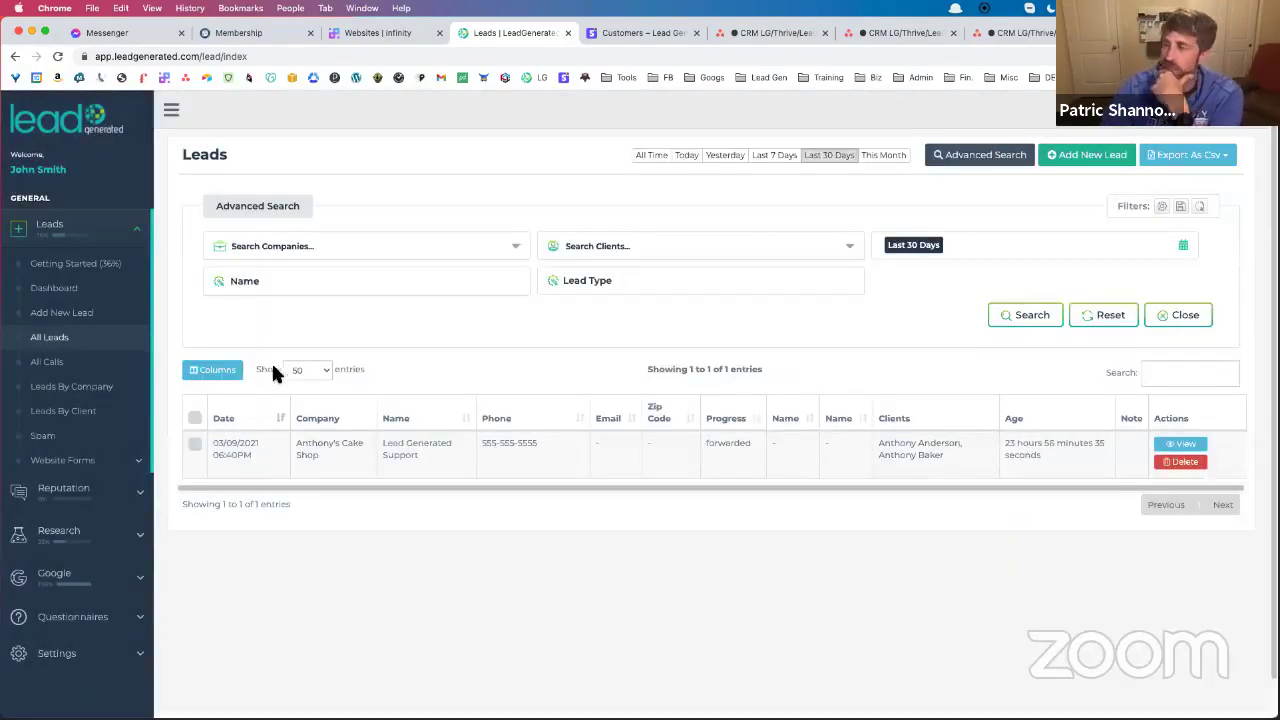
left_click(114, 463)
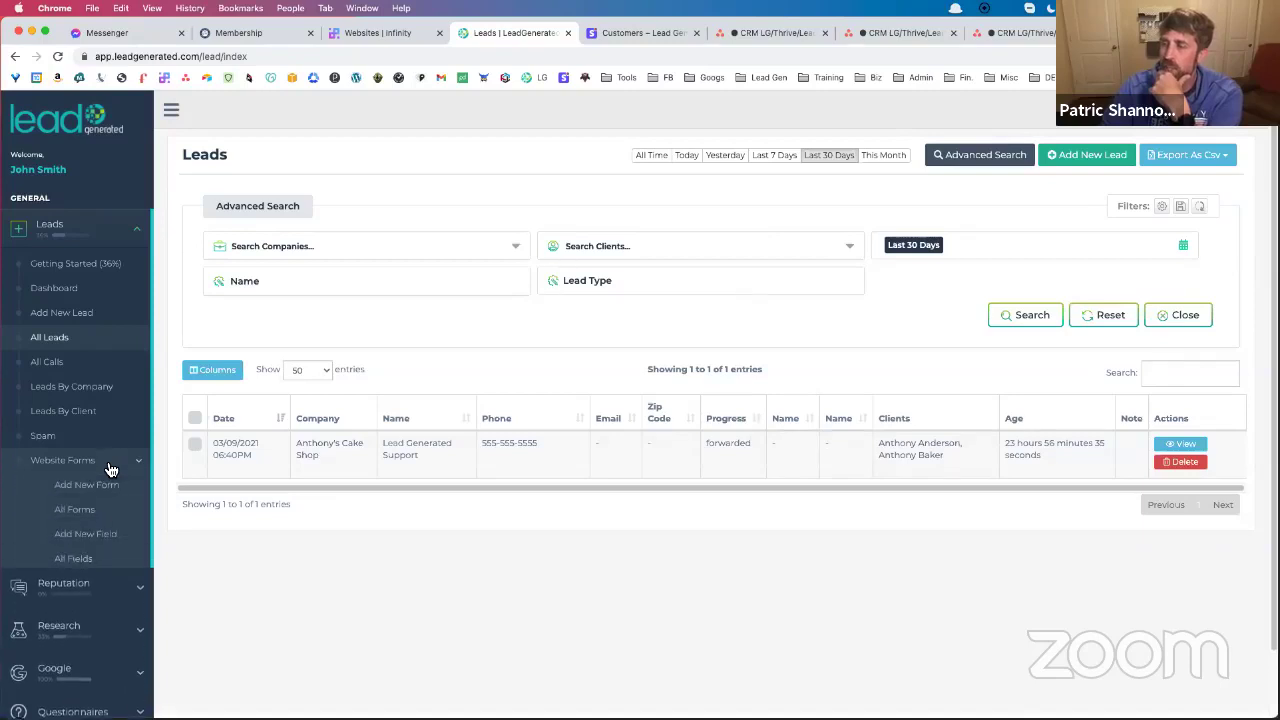
Open the General Leads Template from All Forms and scroll through its form fields and custom fields
left_click(100, 517)
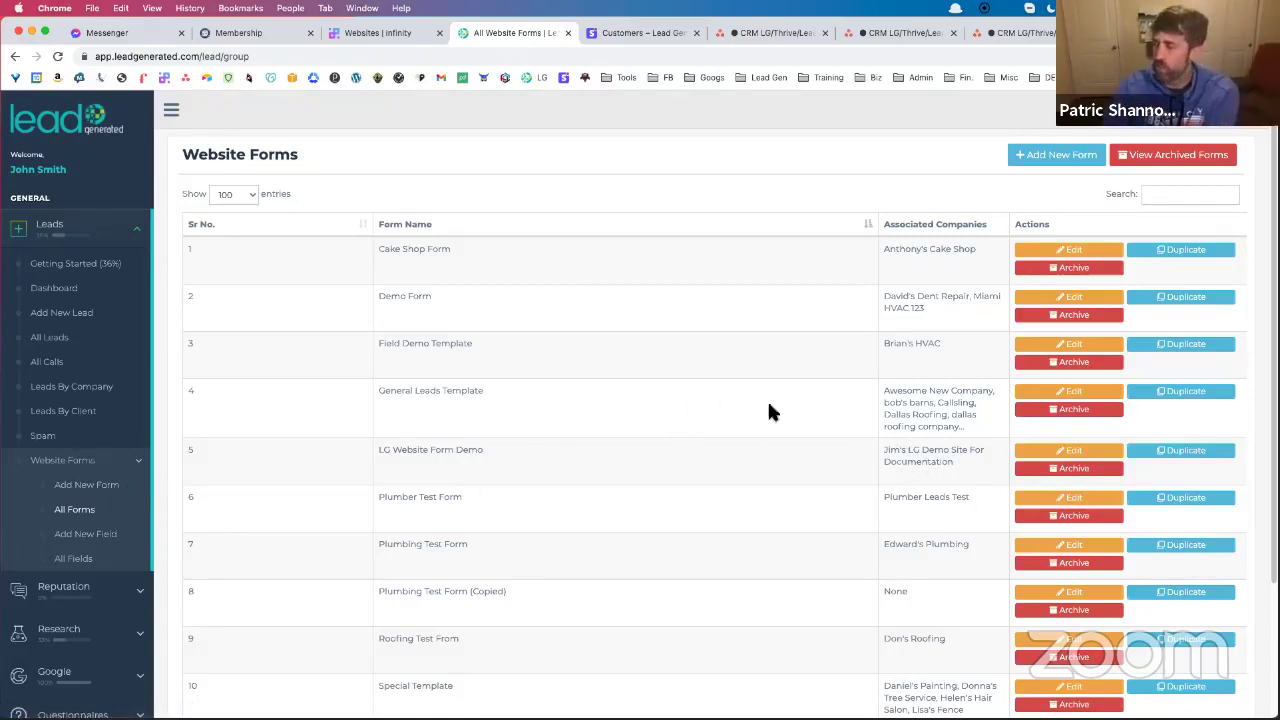
left_click(1062, 398)
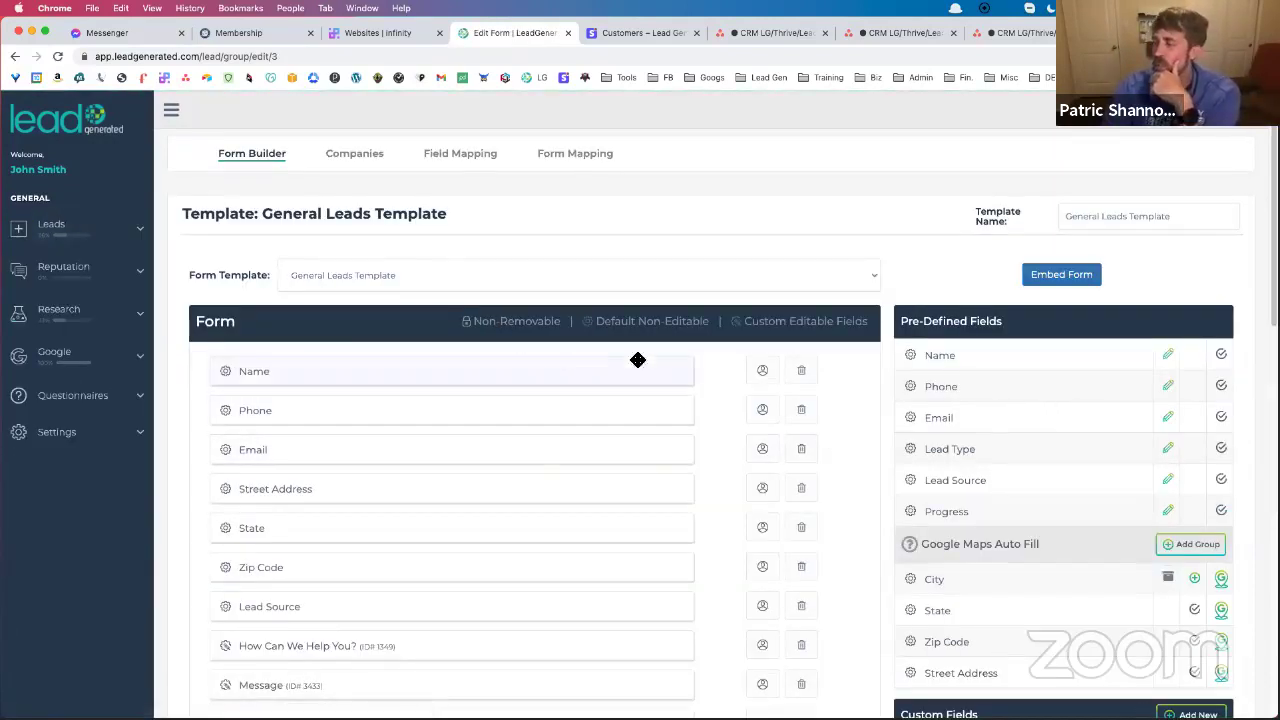
scroll(778, 403, "down", 1)
scroll(1083, 317, "down", 5)
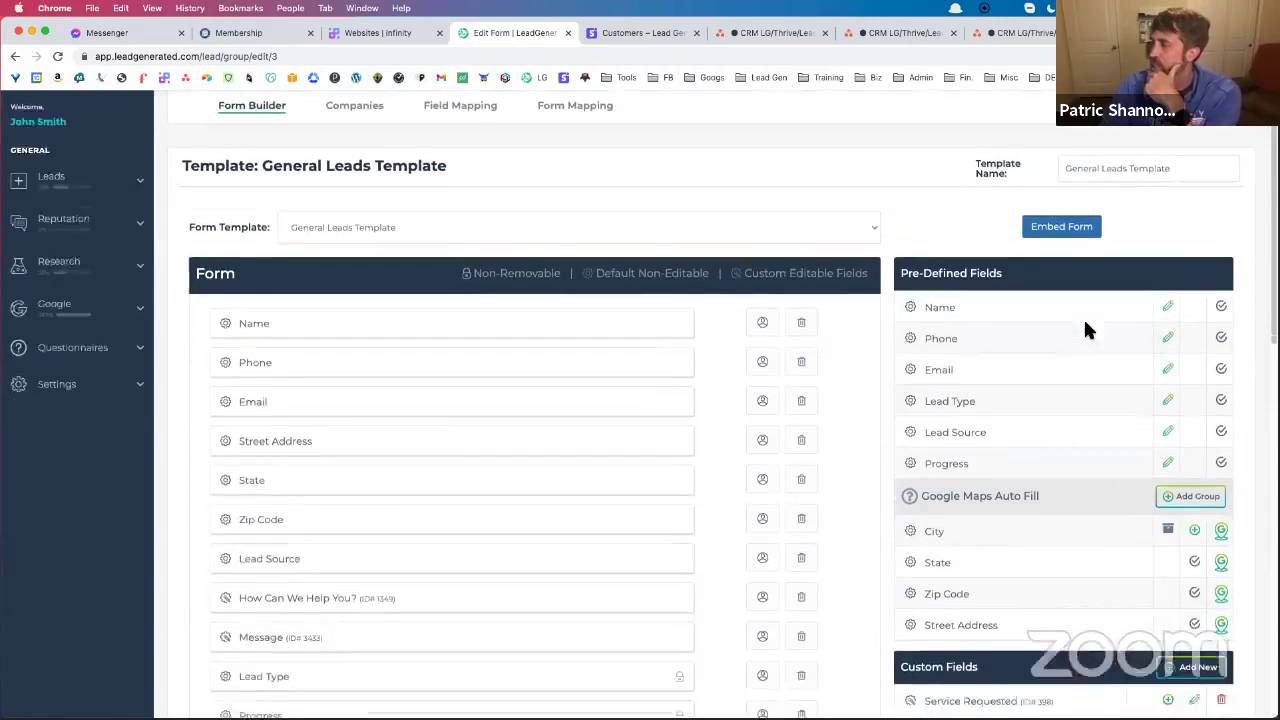
scroll(1010, 508, "up", 3)
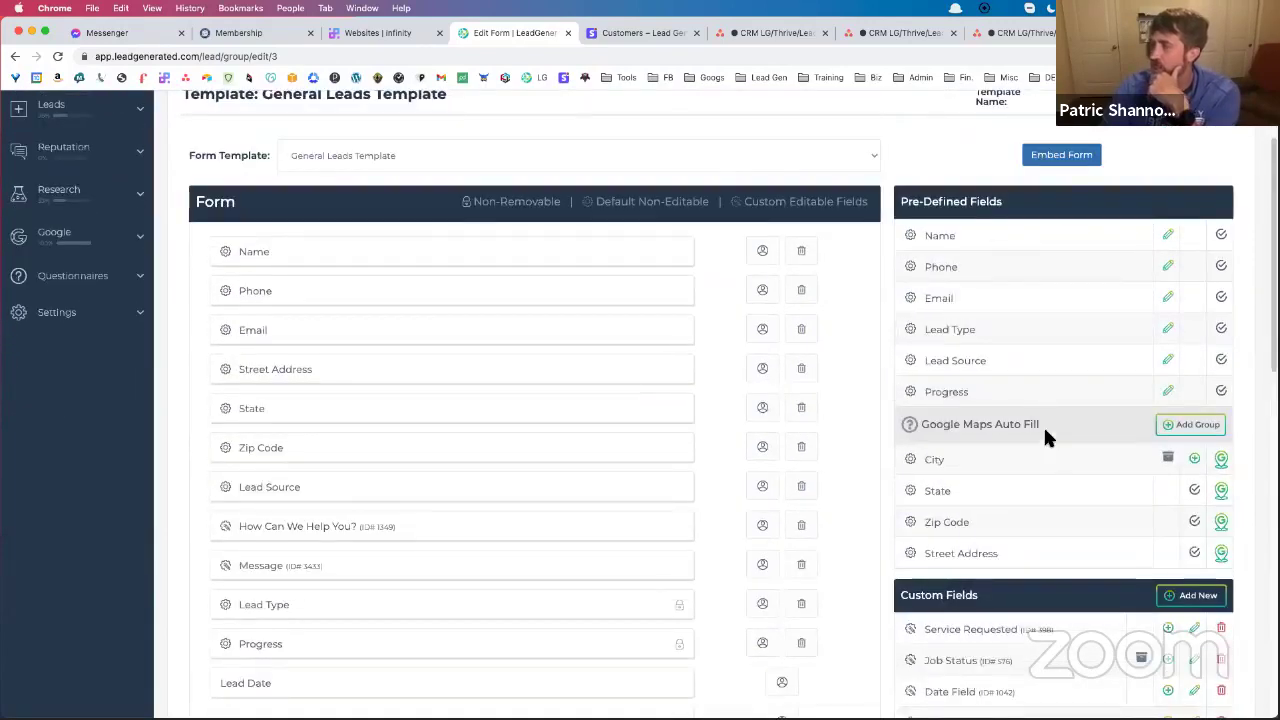
scroll(423, 334, "down", 5)
scroll(430, 343, "up", 6)
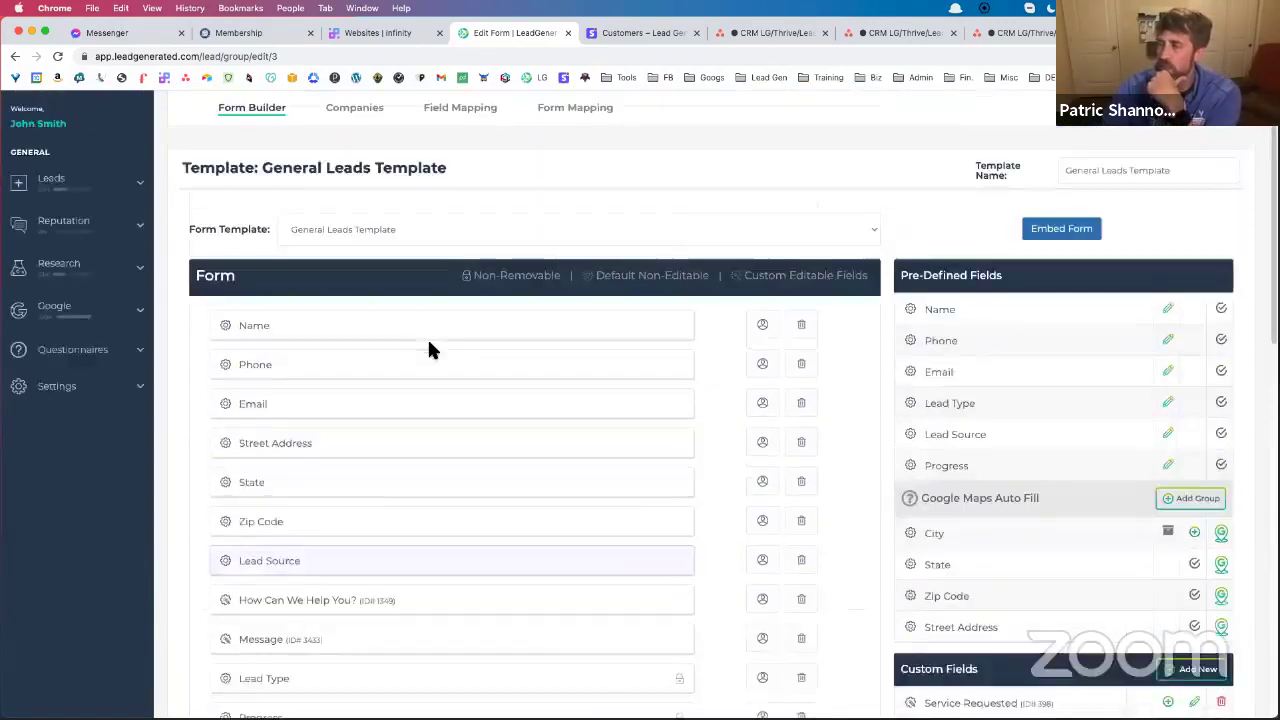
scroll(430, 346, "down", 3)
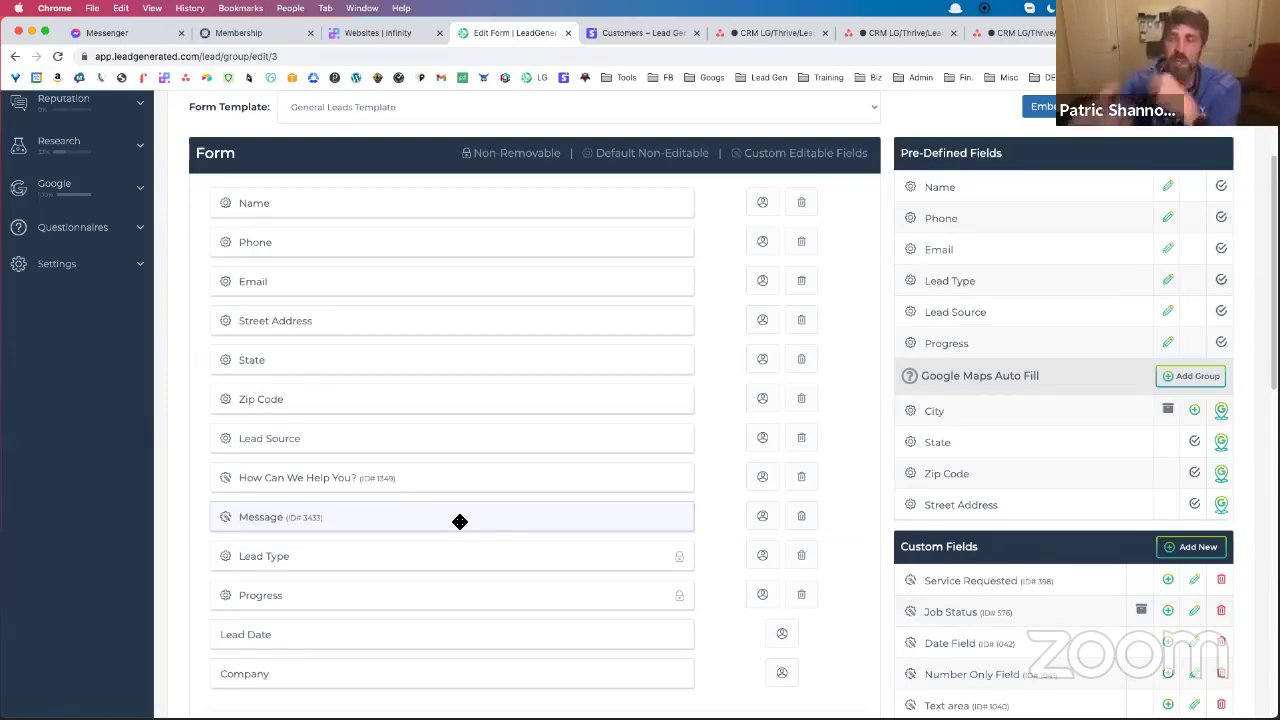
scroll(1047, 468, "down", 5)
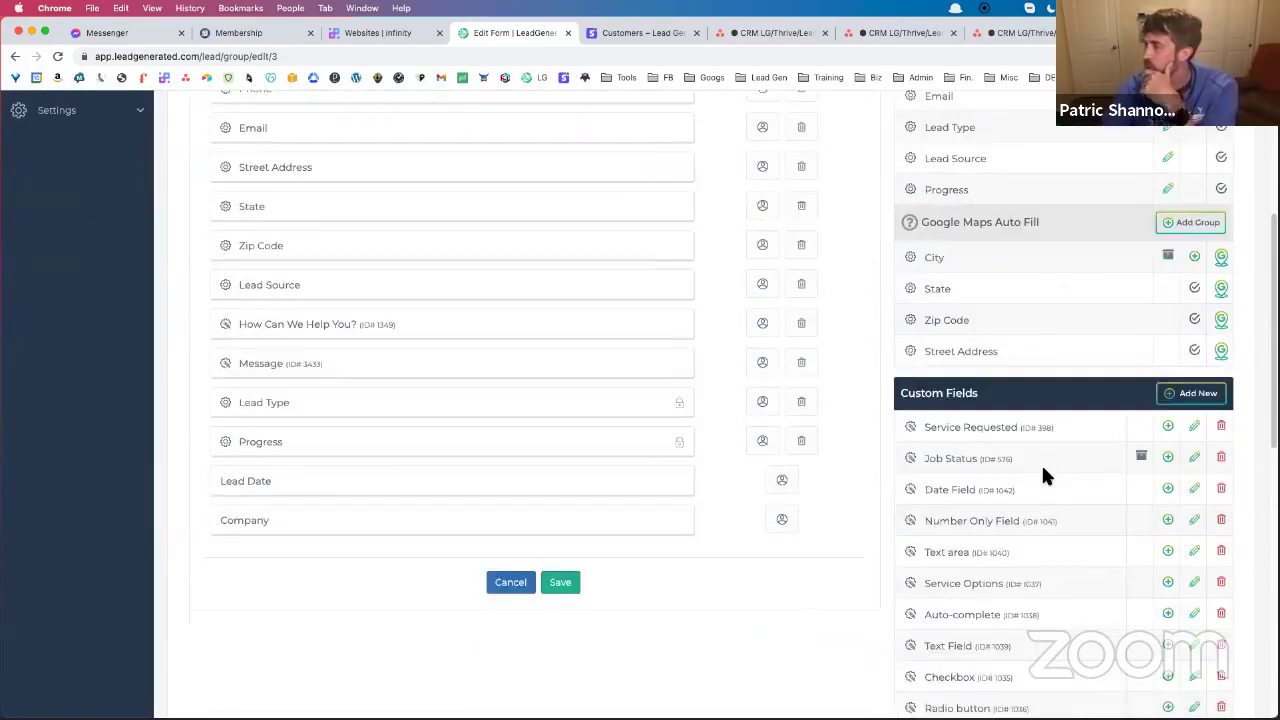
Try a Textarea custom field, discard it, and start a new custom field again
left_click(1200, 280)
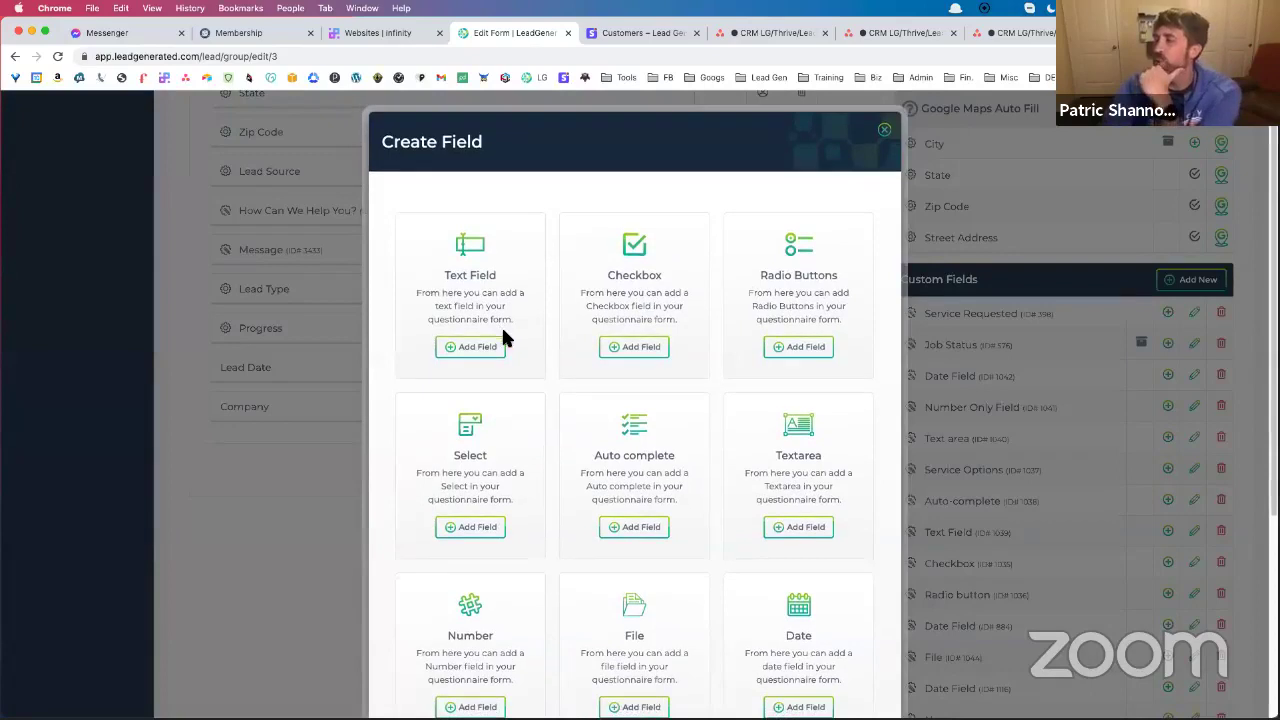
scroll(515, 330, "down", 1)
scroll(517, 330, "down", 1)
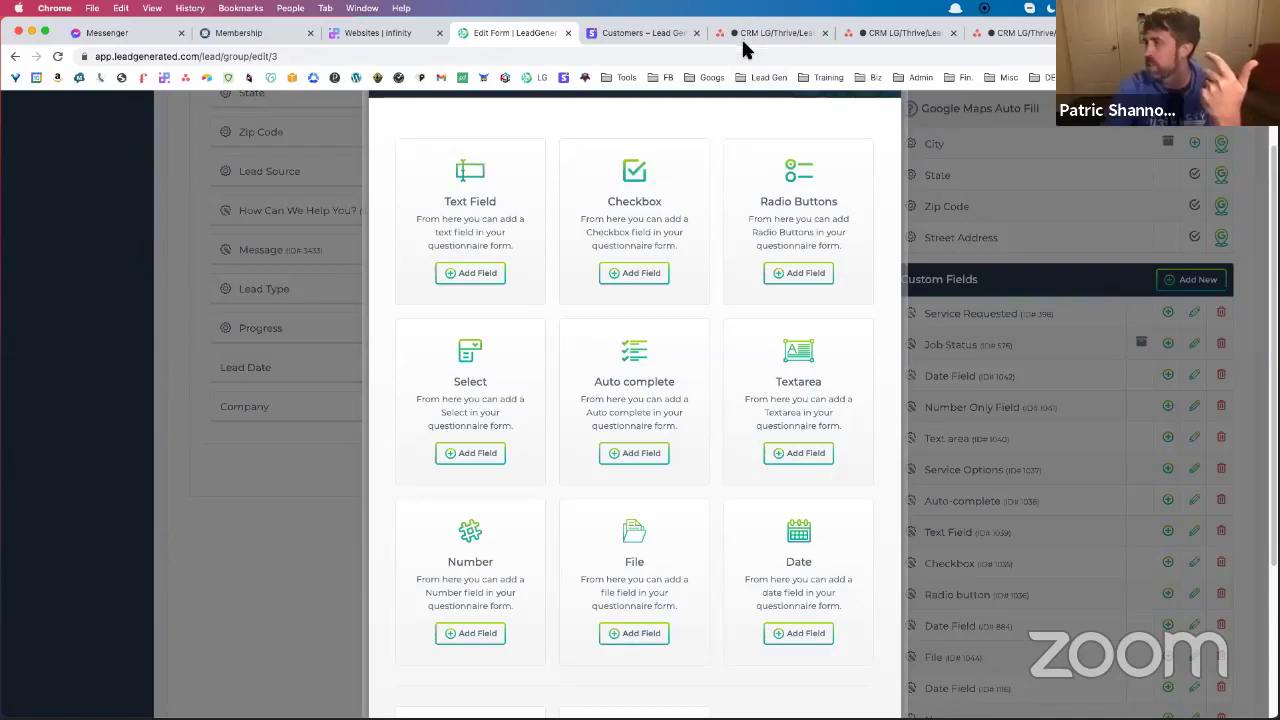
left_click(801, 454)
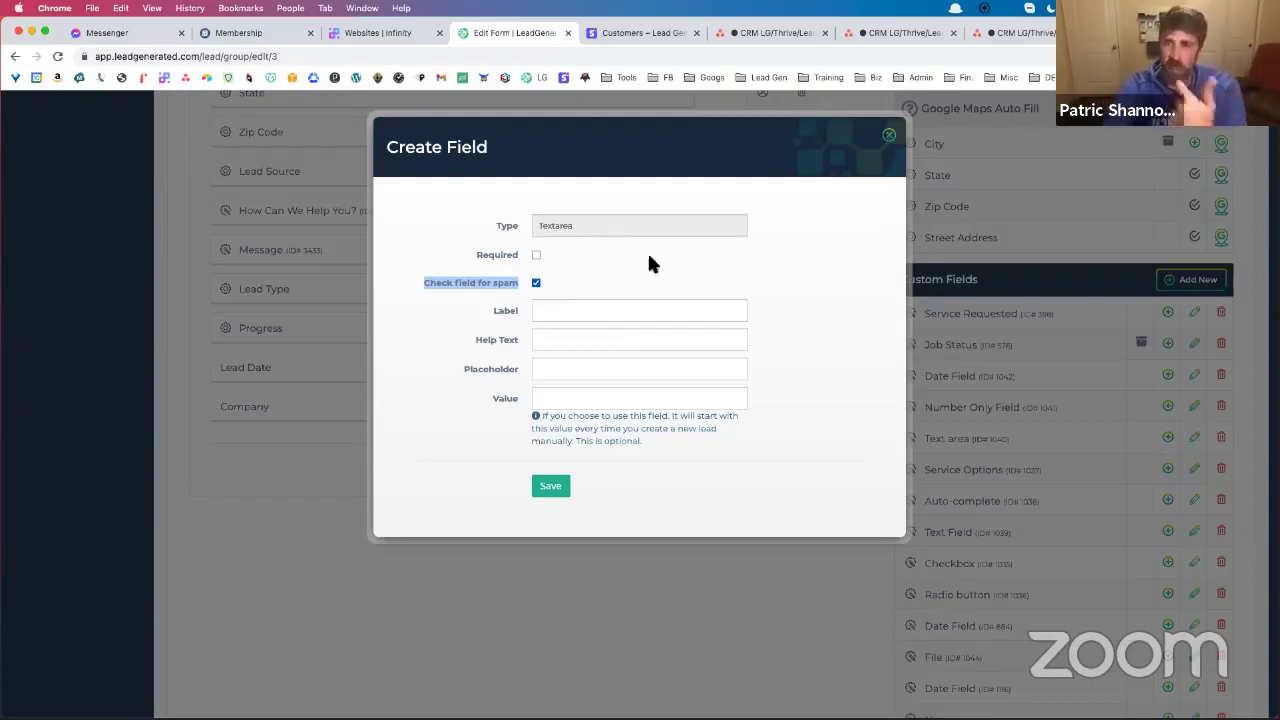
left_click(890, 136)
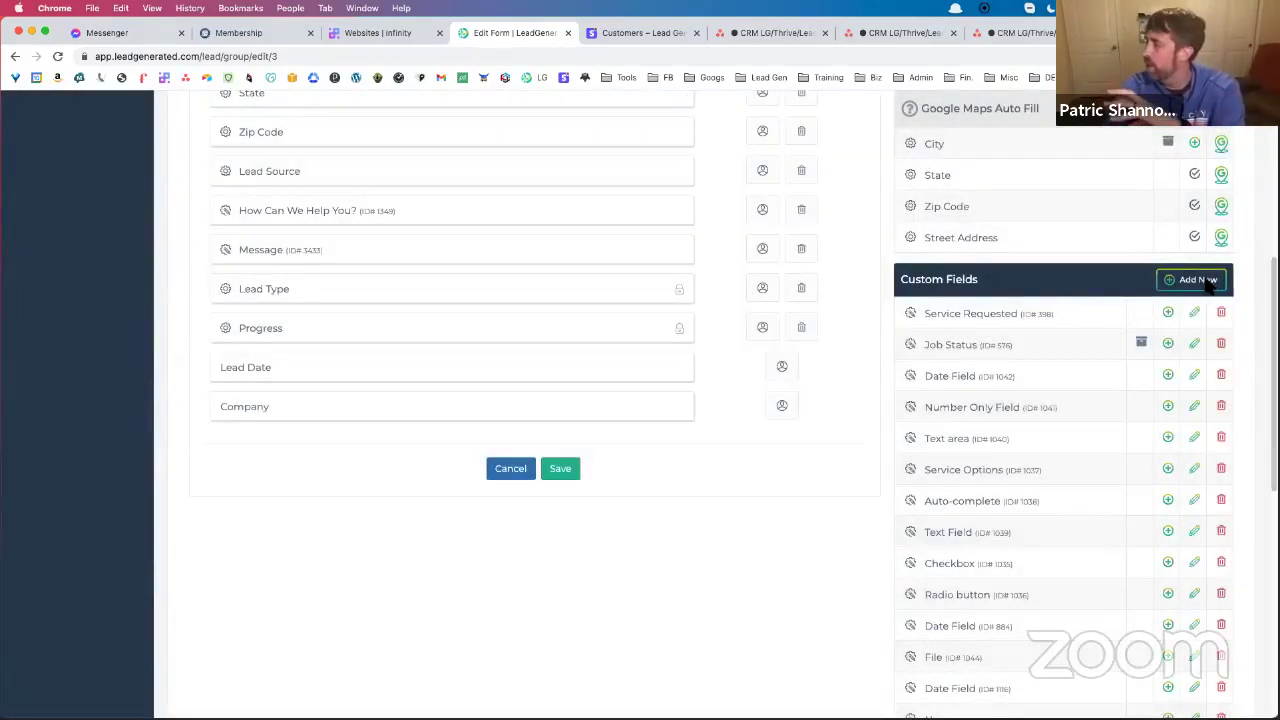
left_click(1195, 280)
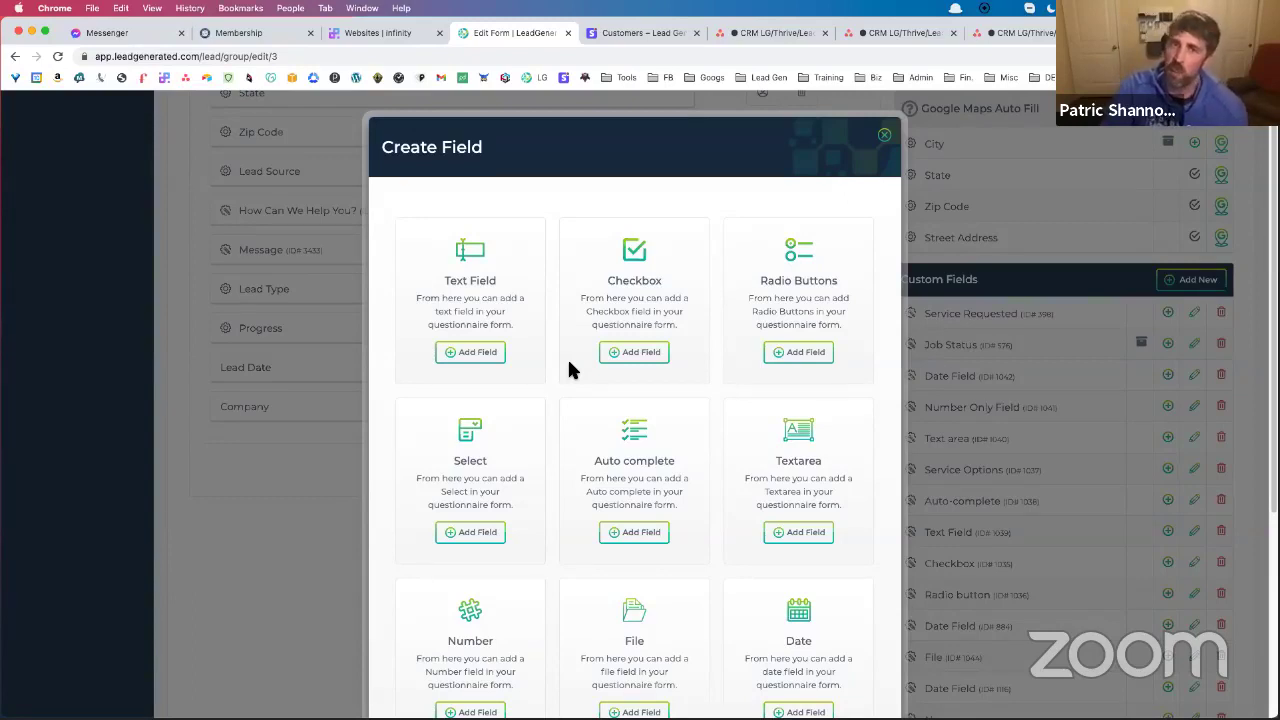
Create a Text Field custom field labelled 'Commission Amount', correcting the spelling, and save it
left_click(485, 354)
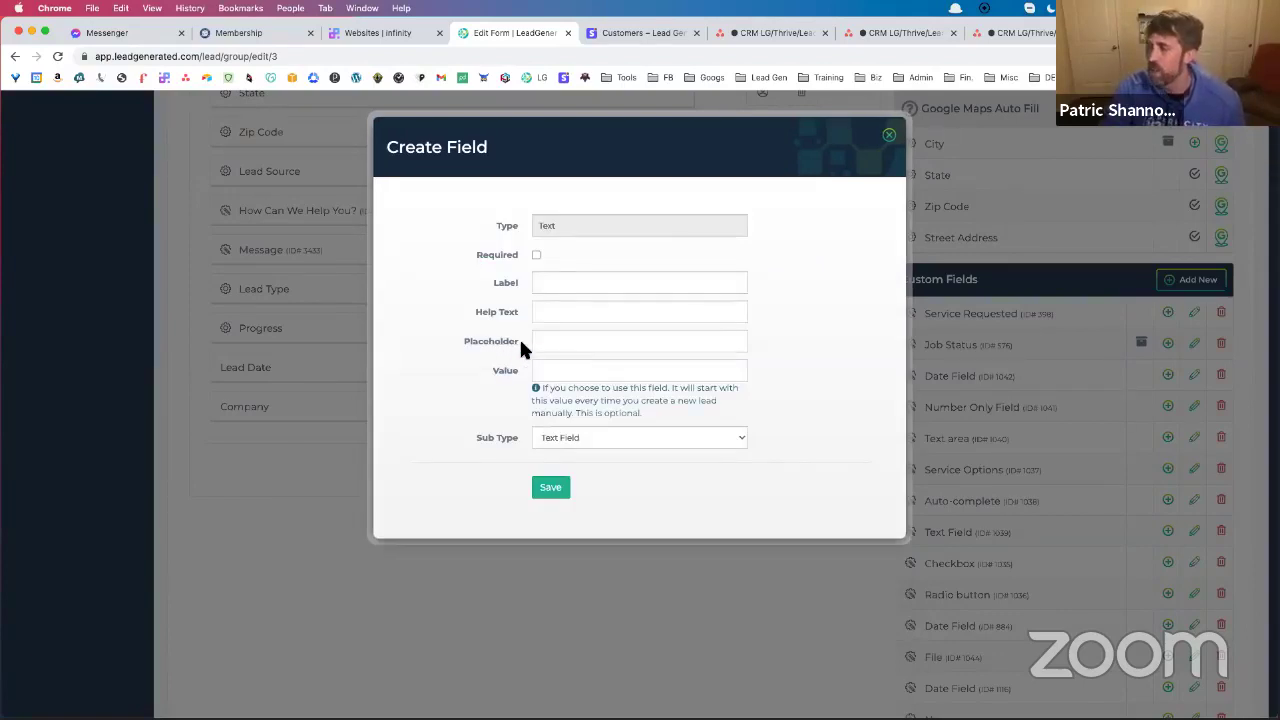
left_click(560, 283)
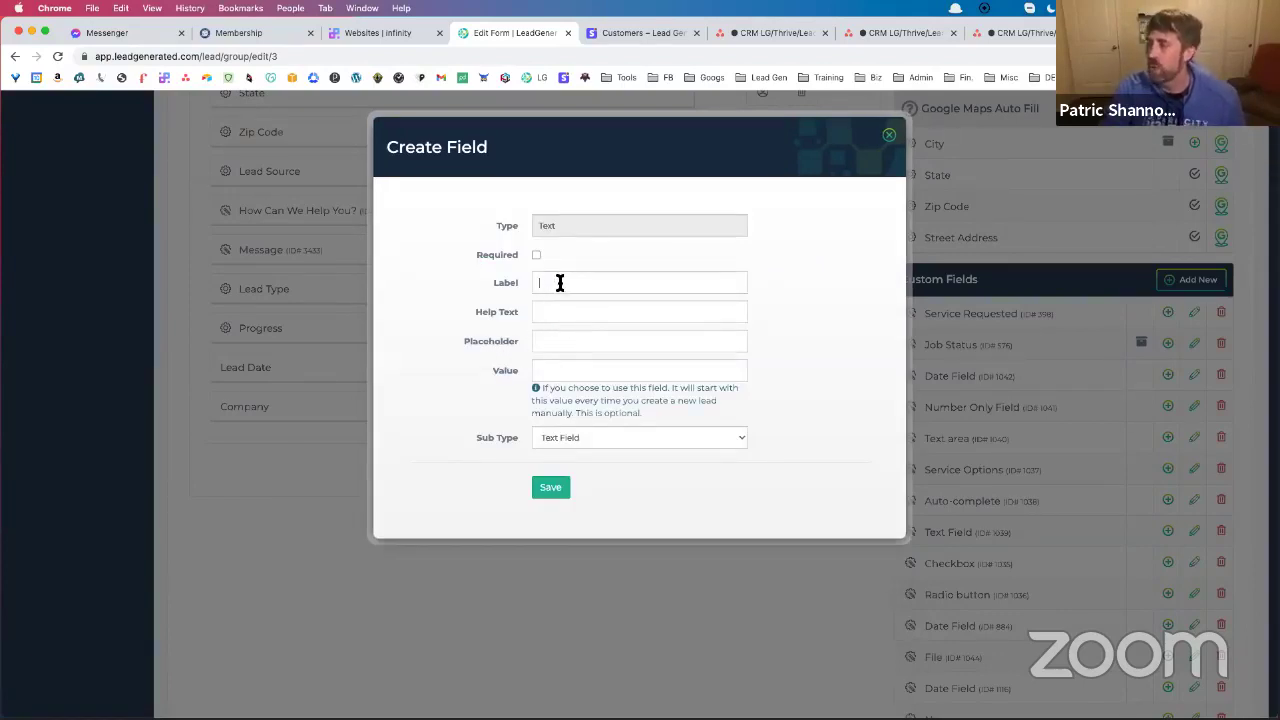
type("Comission")
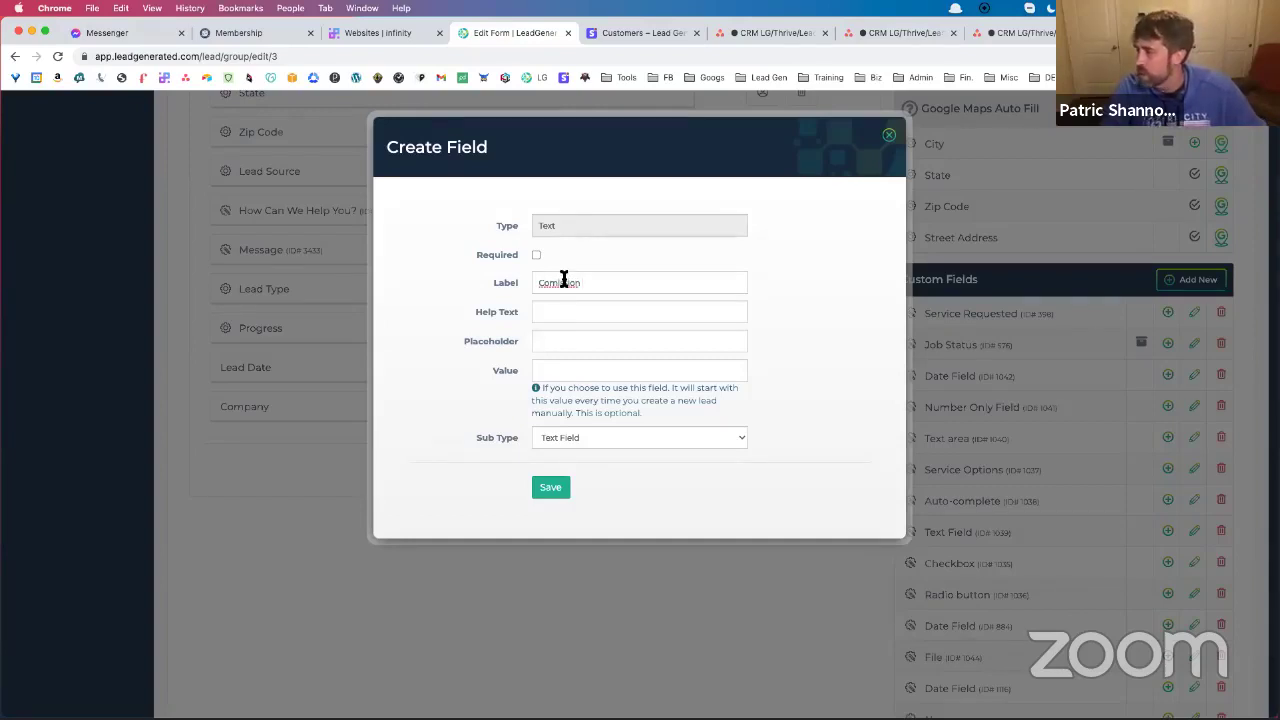
right_click(566, 283)
left_click(606, 289)
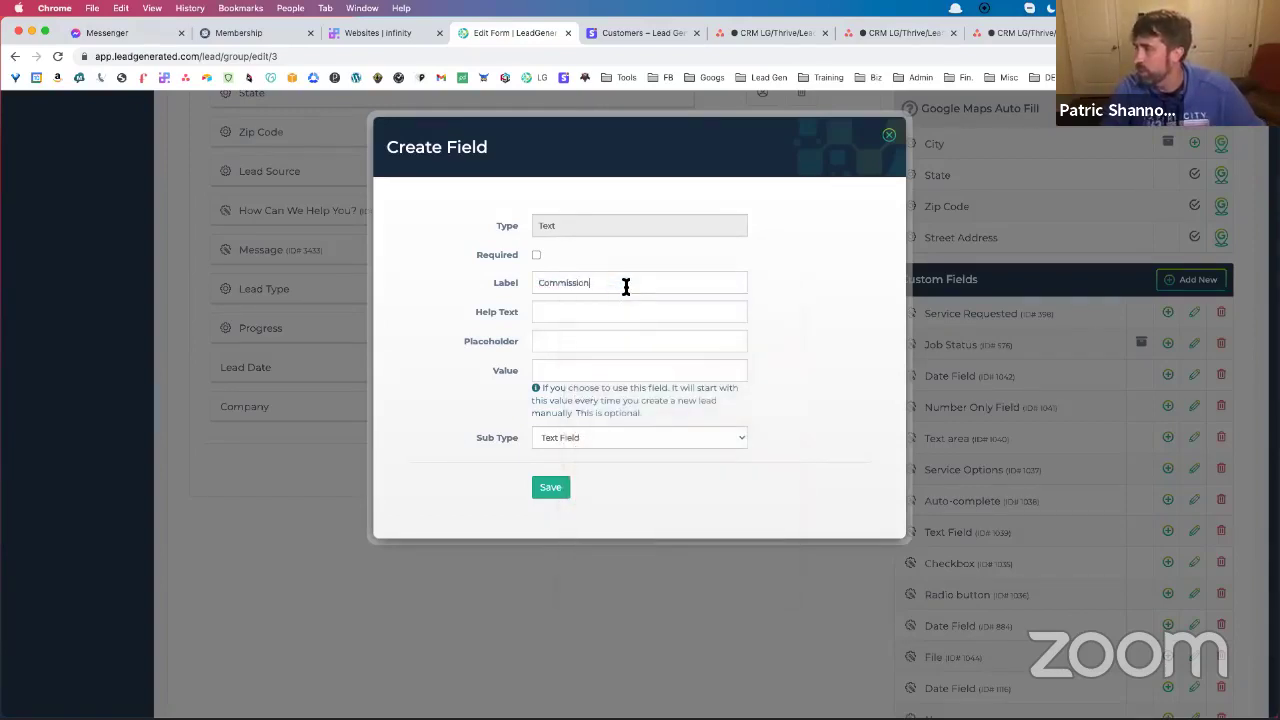
type("Amount")
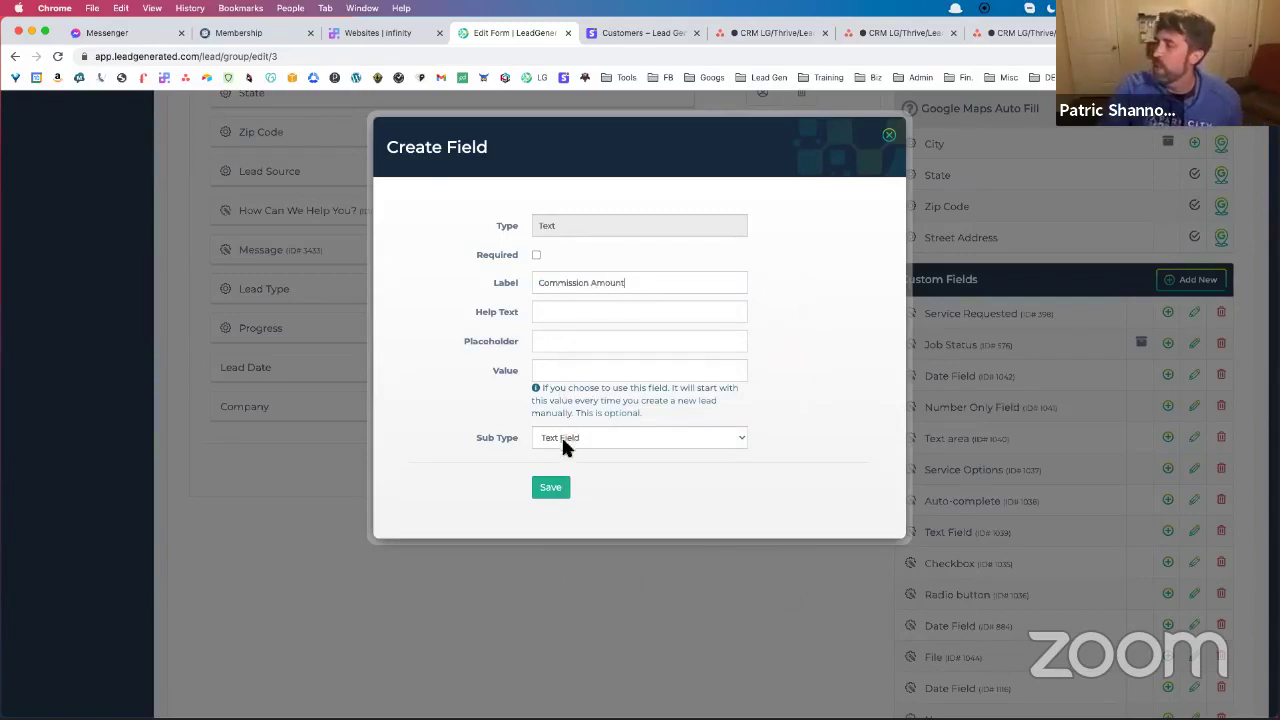
left_click(555, 490)
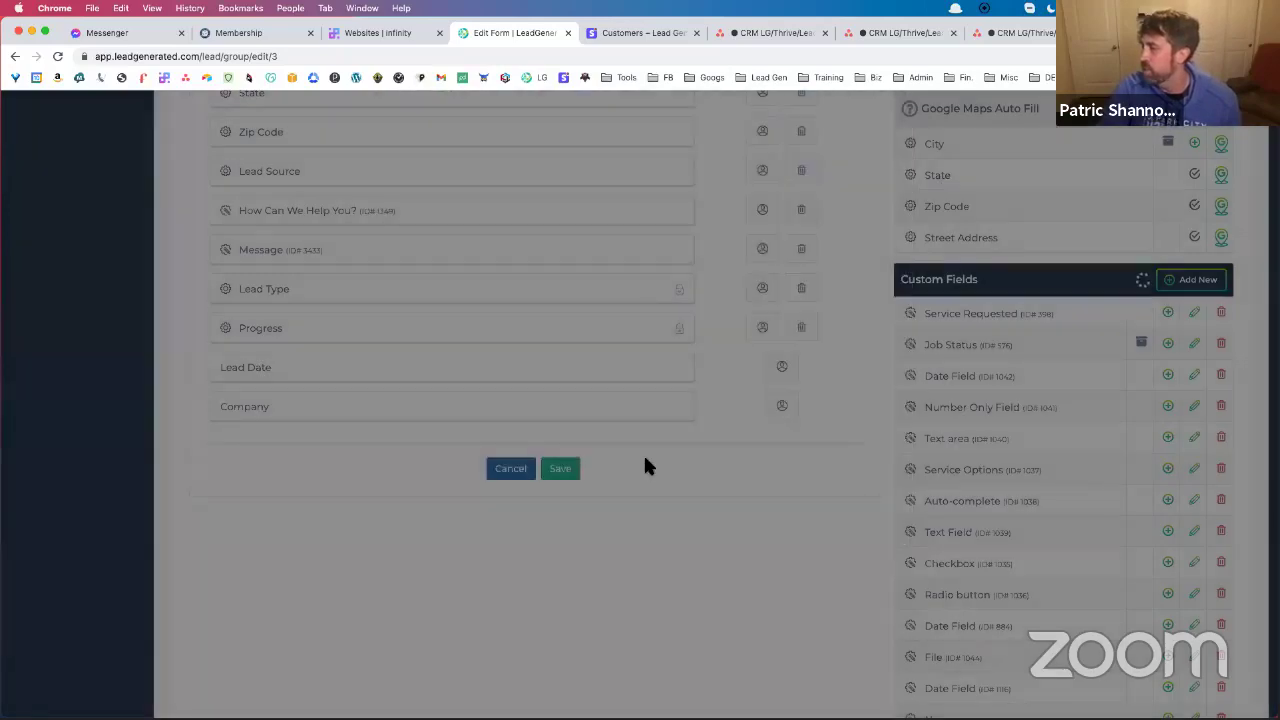
scroll(1038, 395, "down", 8)
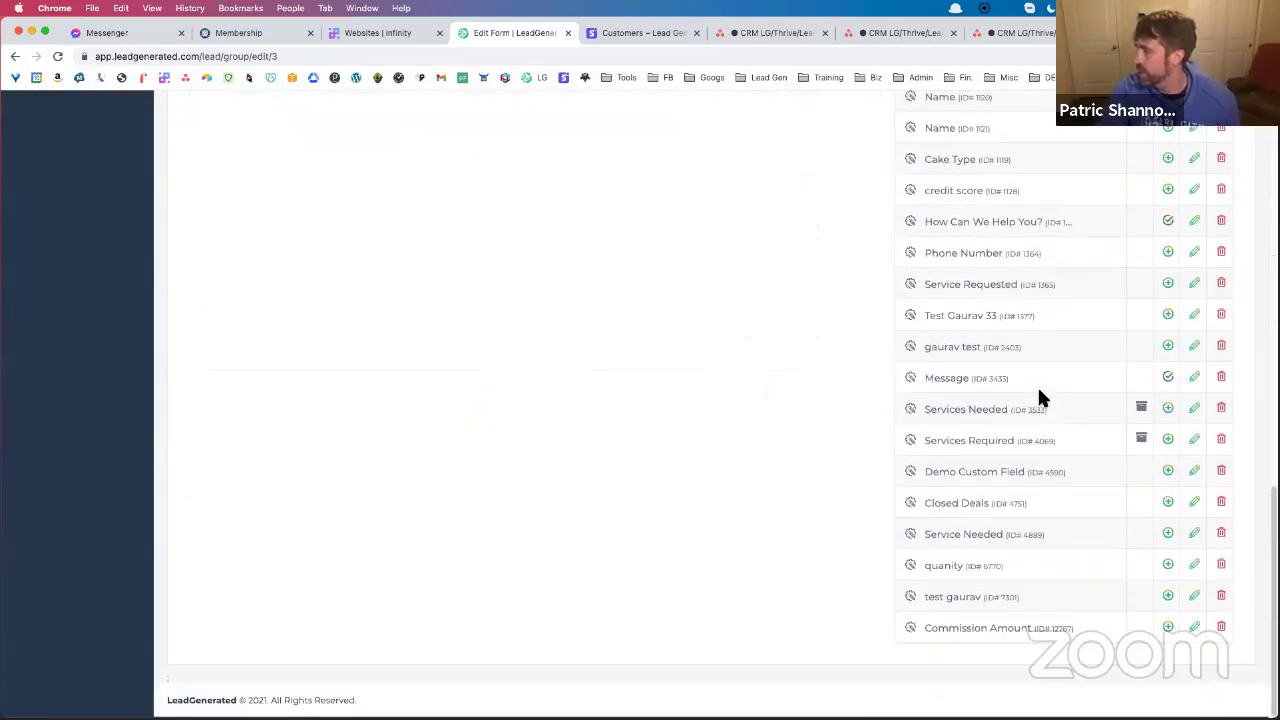
scroll(1040, 412, "up", 10)
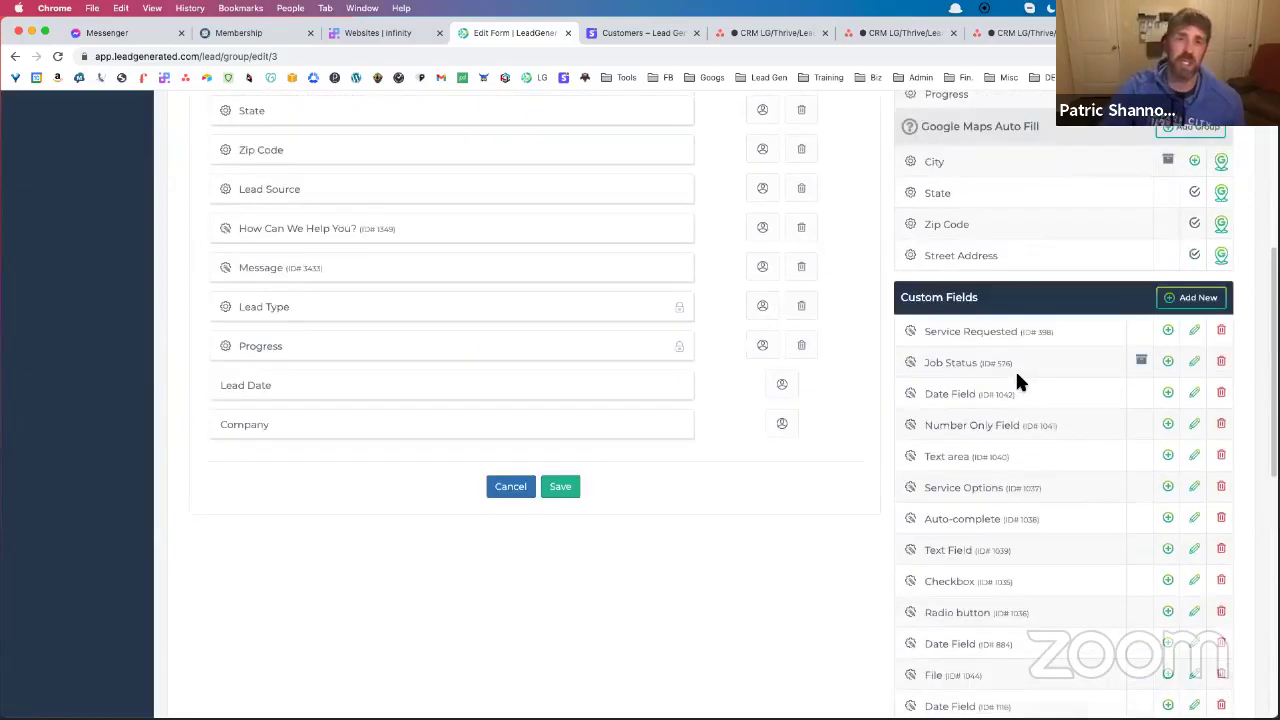
scroll(1015, 388, "down", 10)
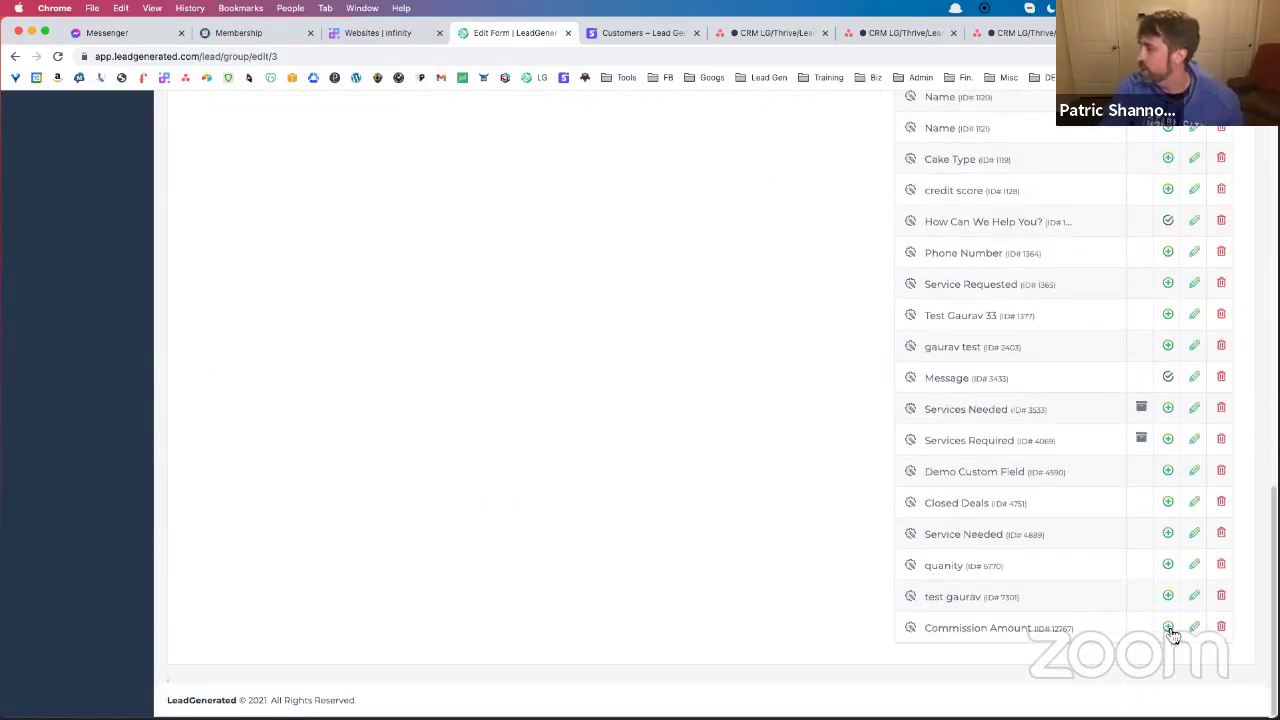
scroll(740, 485, "up", 2)
scroll(717, 485, "up", 5)
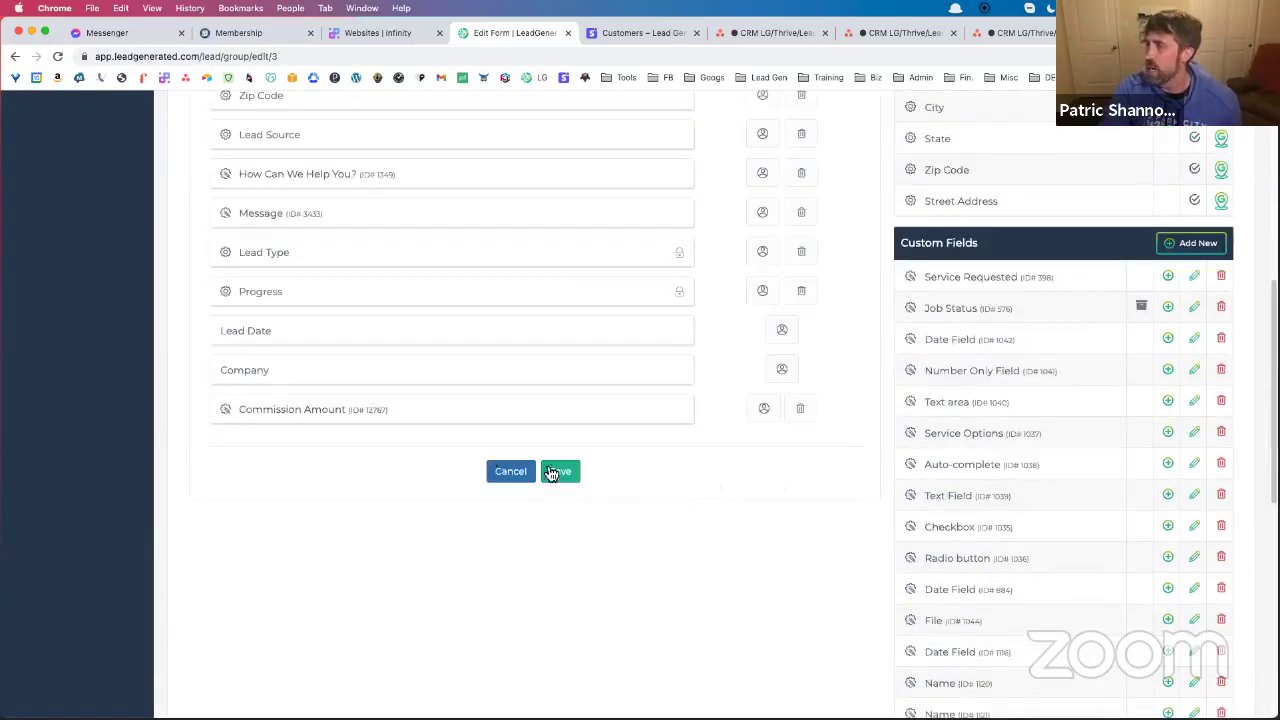
left_click_drag(241, 413, 246, 256)
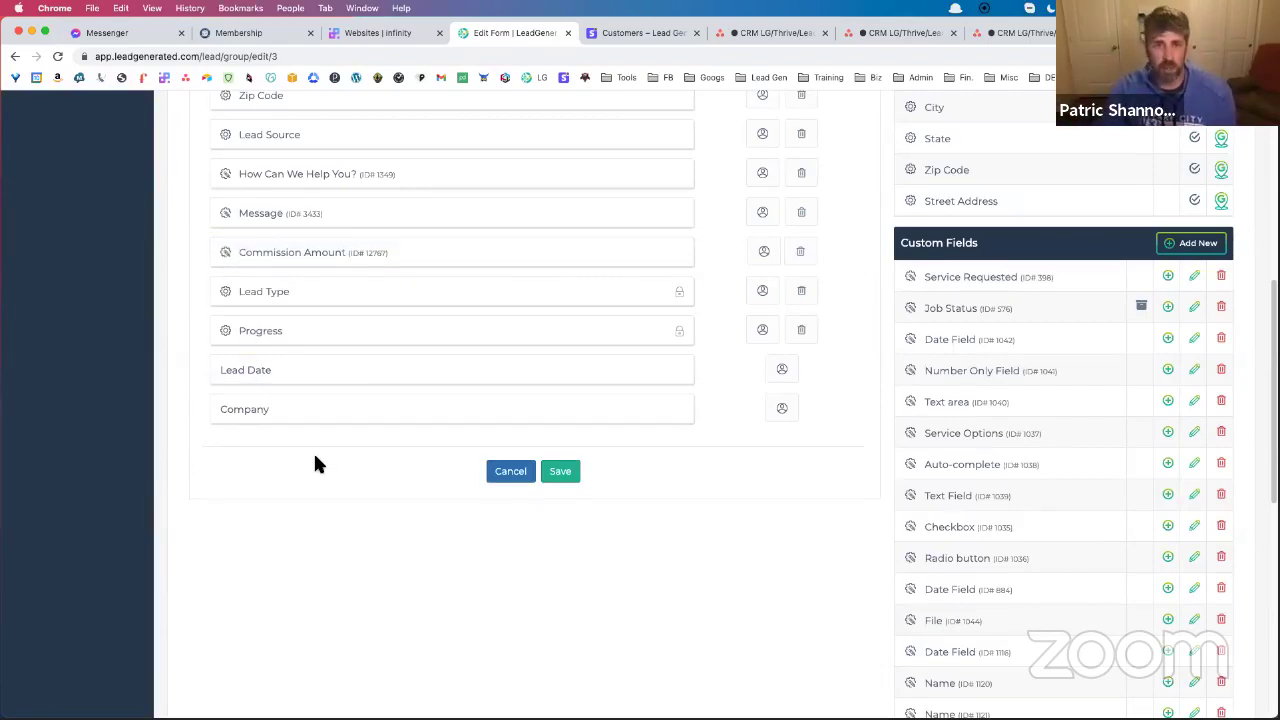
scroll(477, 331, "up", 1)
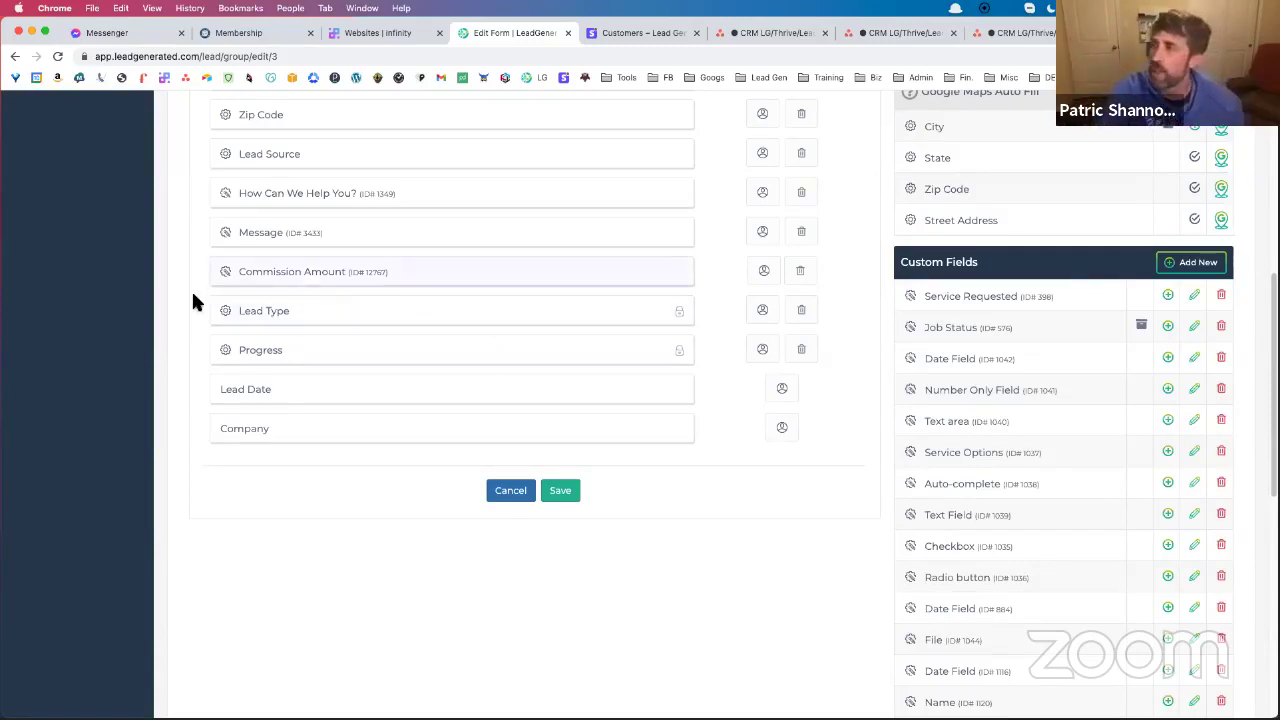
scroll(191, 288, "up", 10)
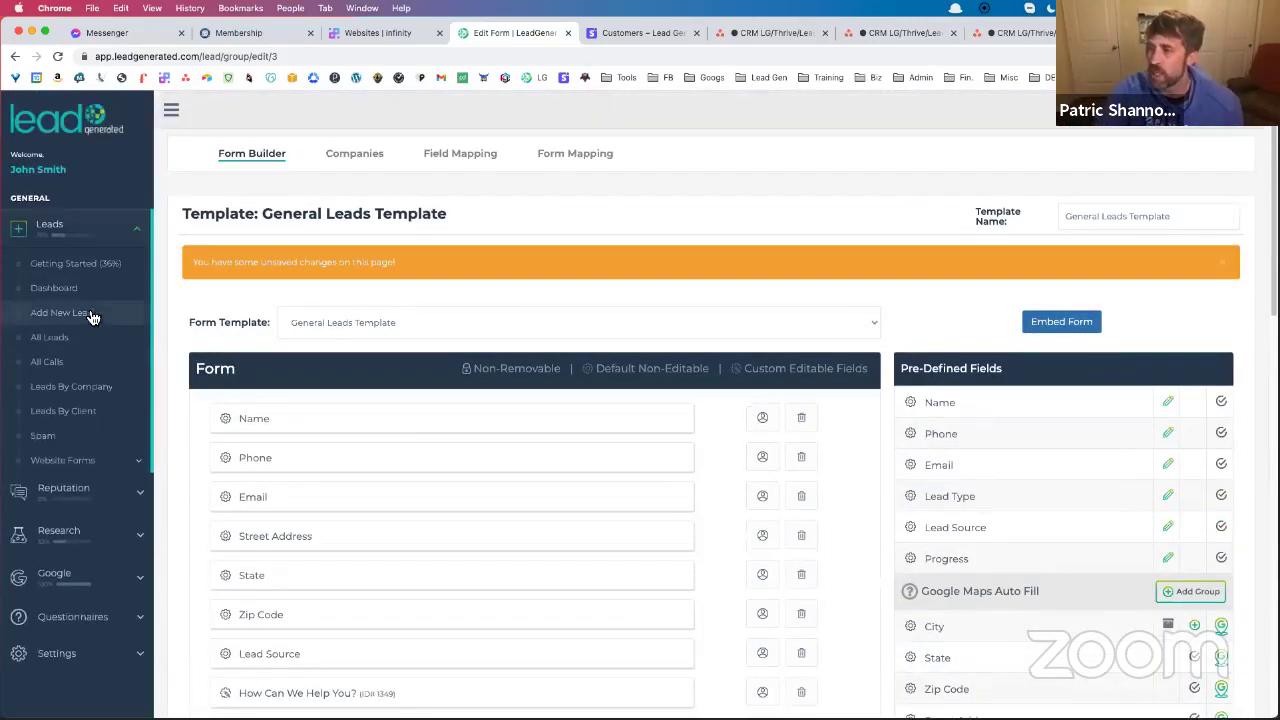
View All Leads in a new tab, then return to the General Leads Template form builder
right_click(80, 339)
left_click(120, 343)
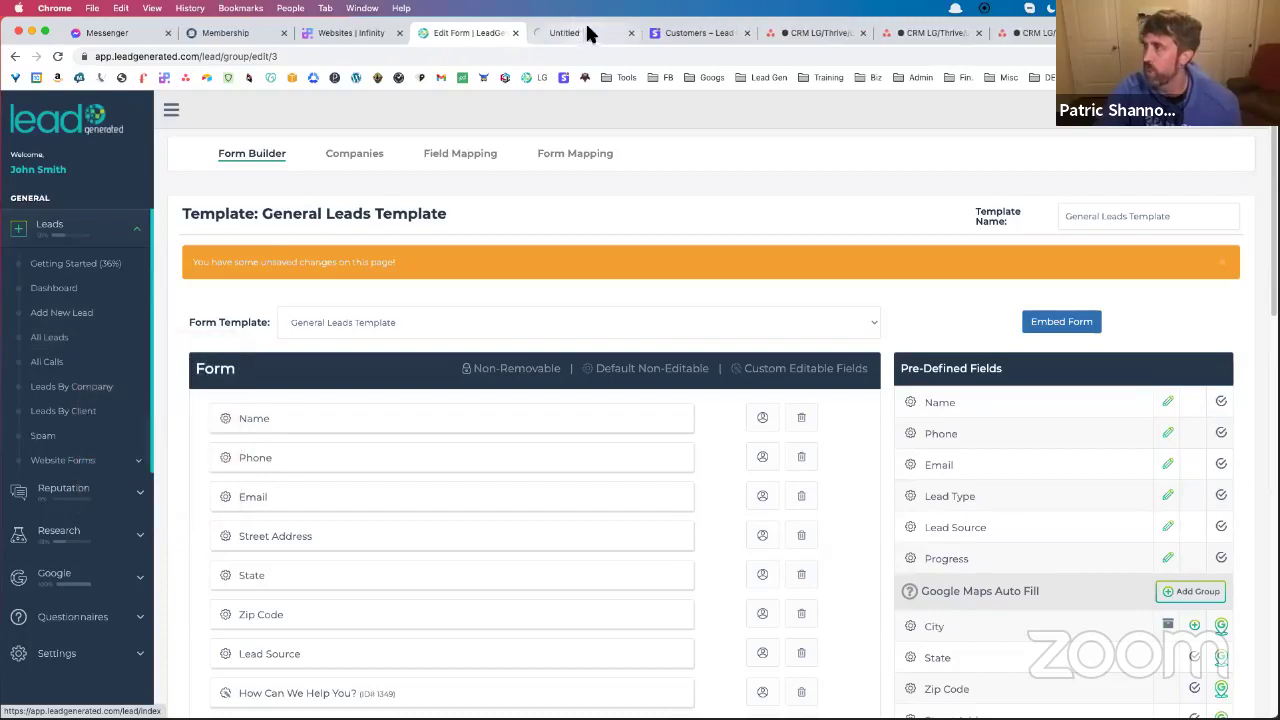
left_click(565, 30)
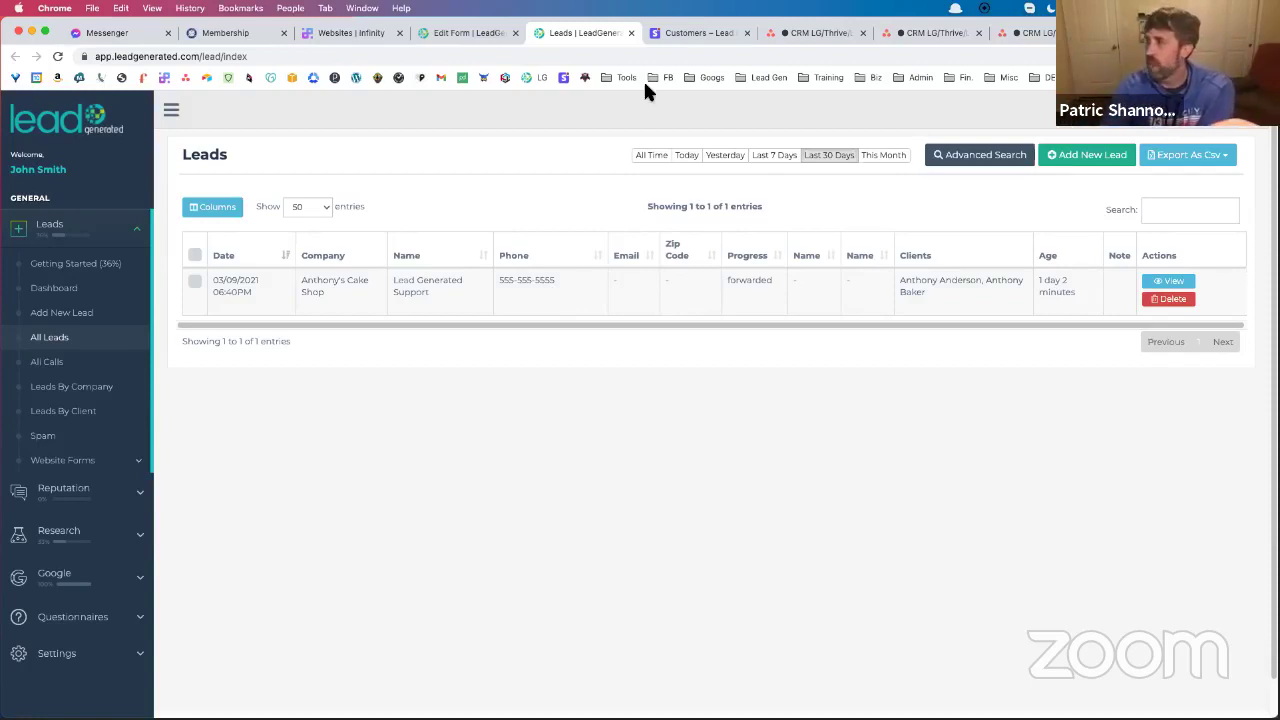
left_click(457, 31)
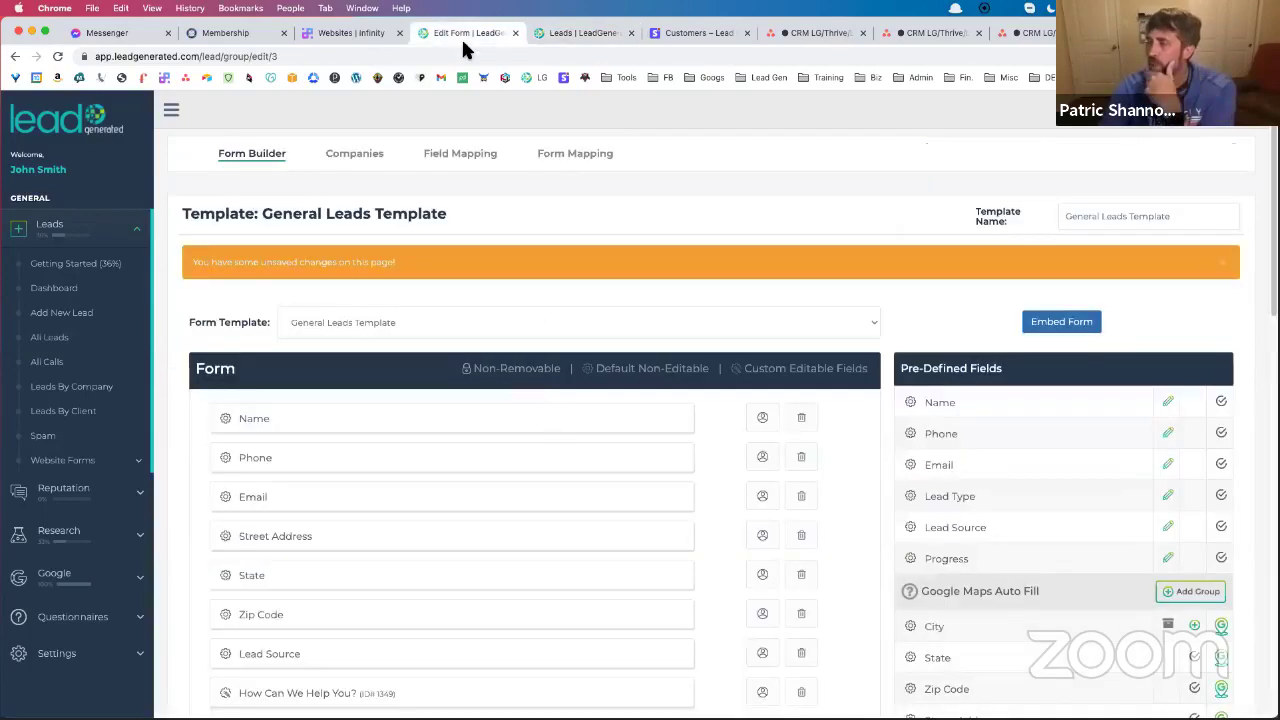
scroll(541, 396, "down", 3)
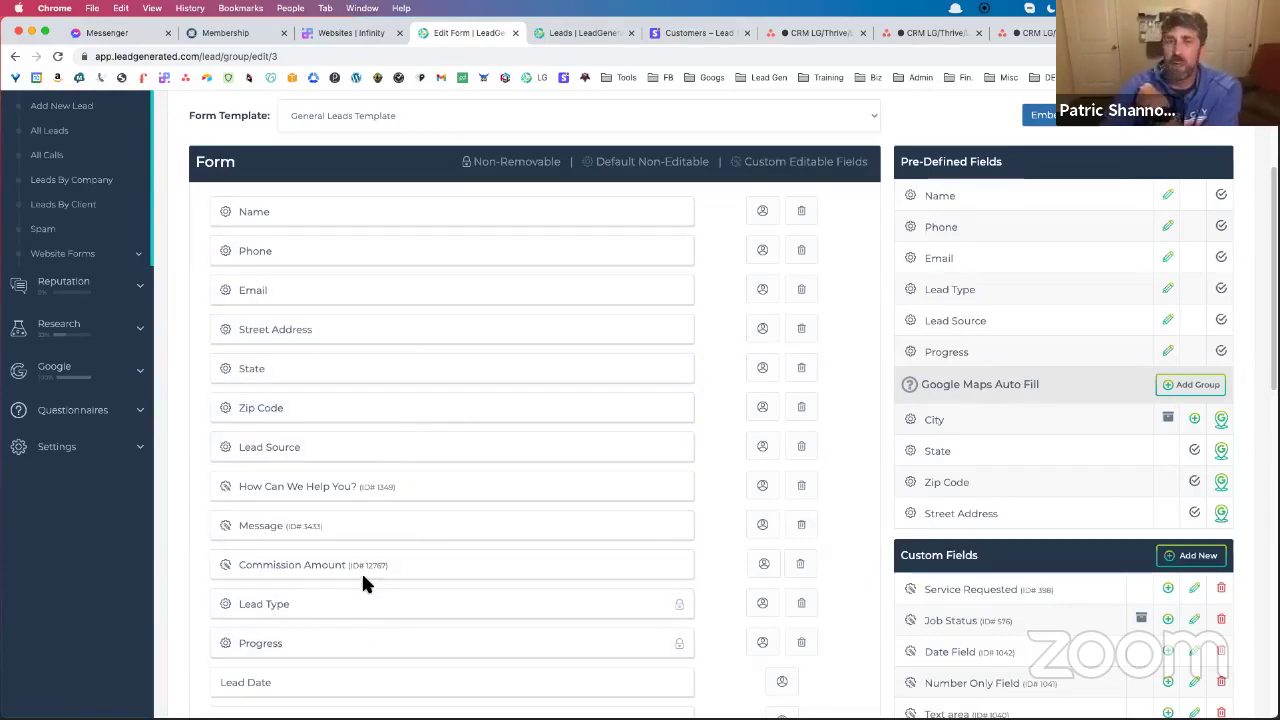
Review the Phone field's embed, visibility and client-edit options, leaving them unchanged
left_click(763, 250)
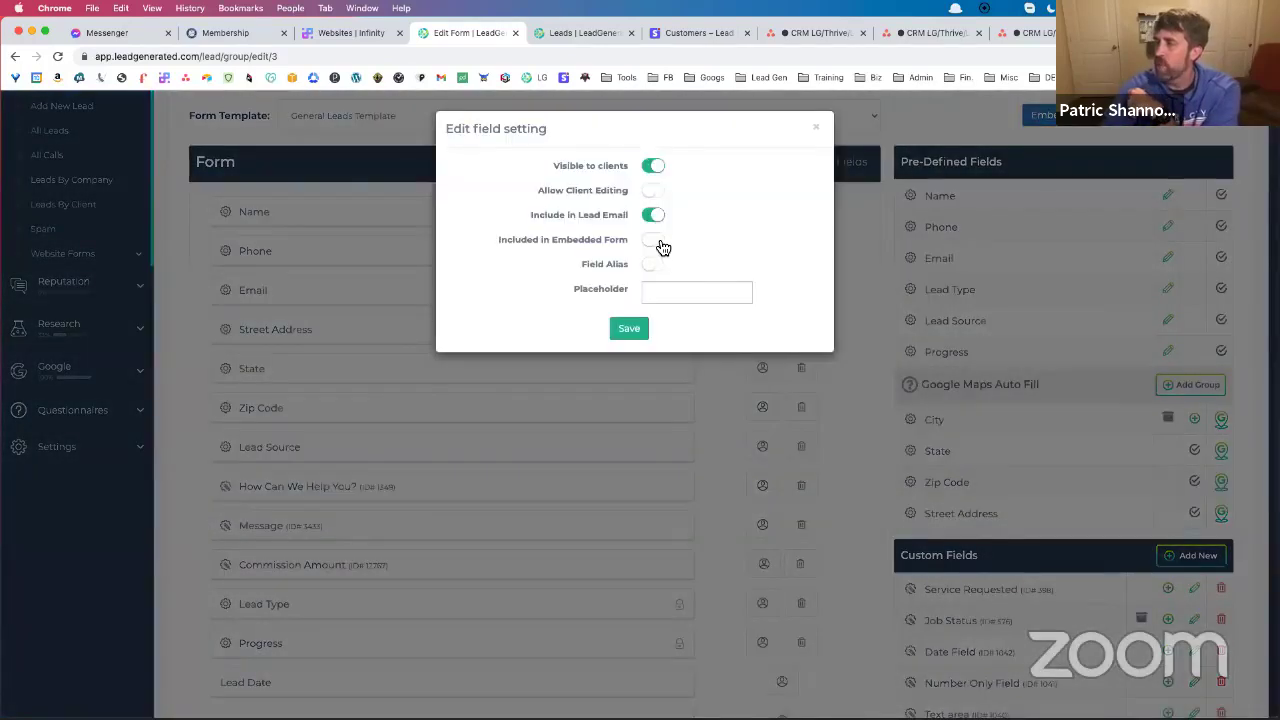
left_click(656, 241)
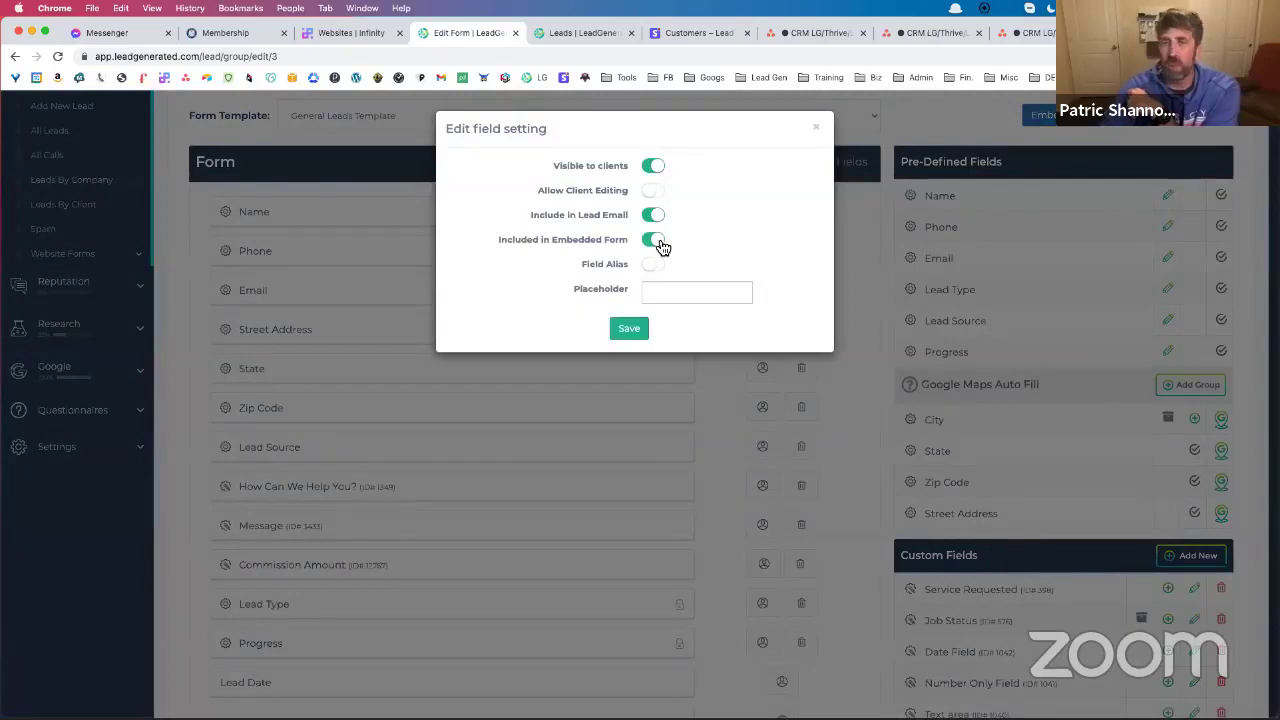
left_click(660, 244)
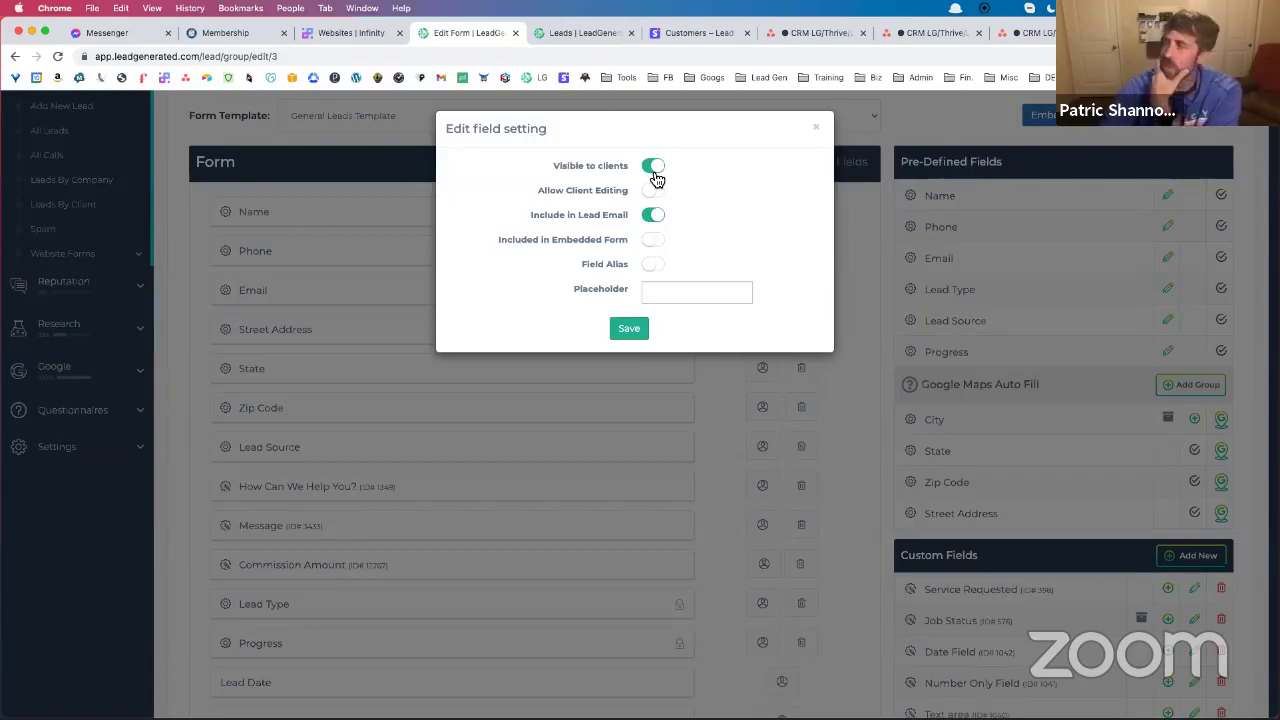
left_click(654, 170)
left_click(654, 170)
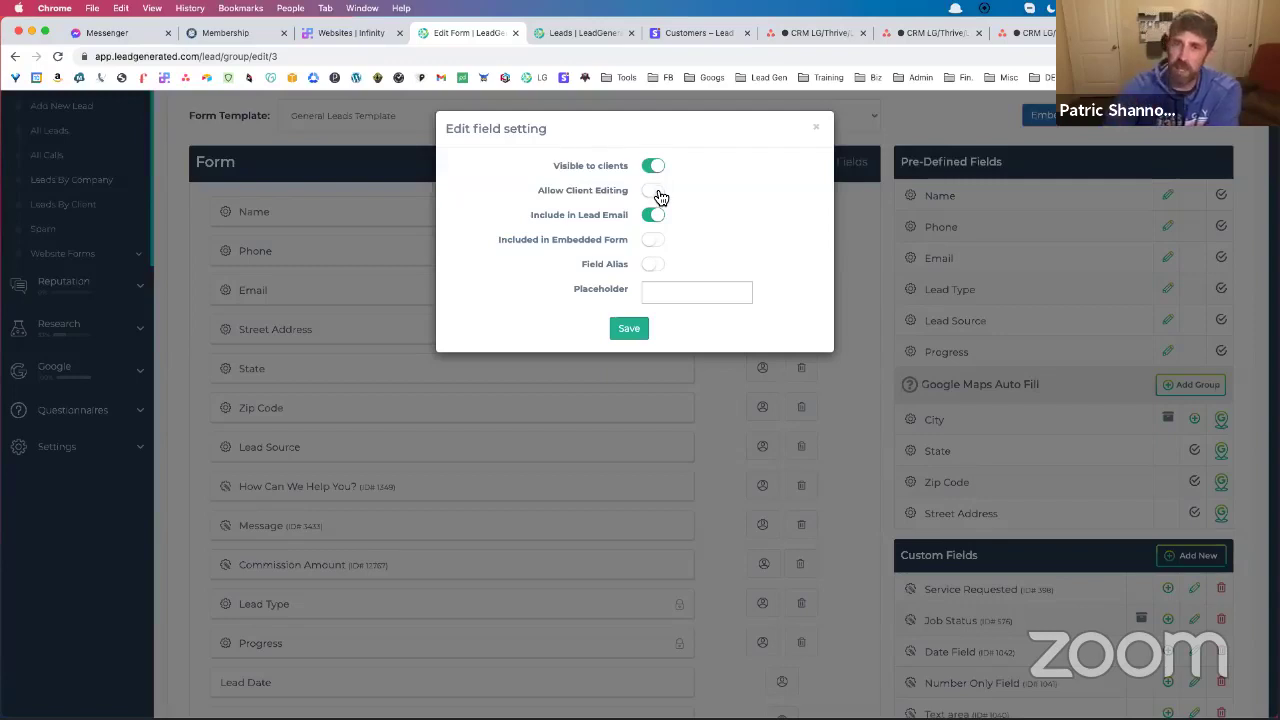
left_click(658, 194)
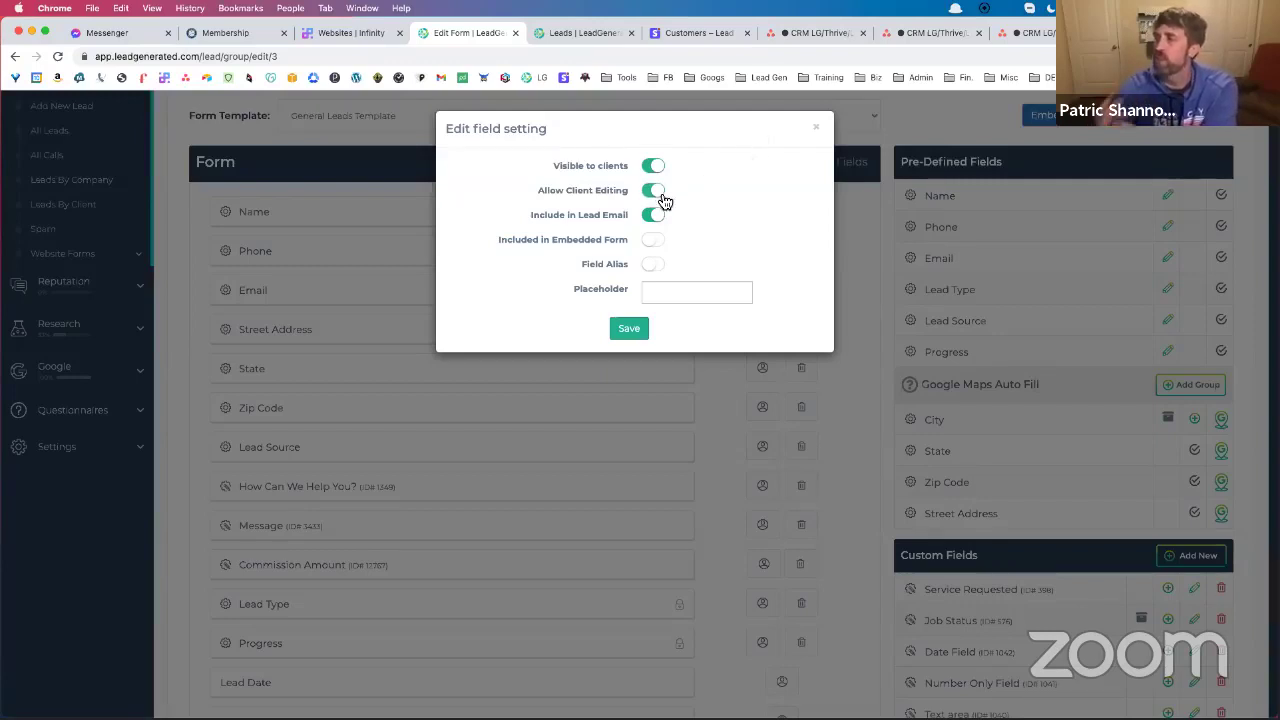
left_click(655, 194)
left_click(817, 130)
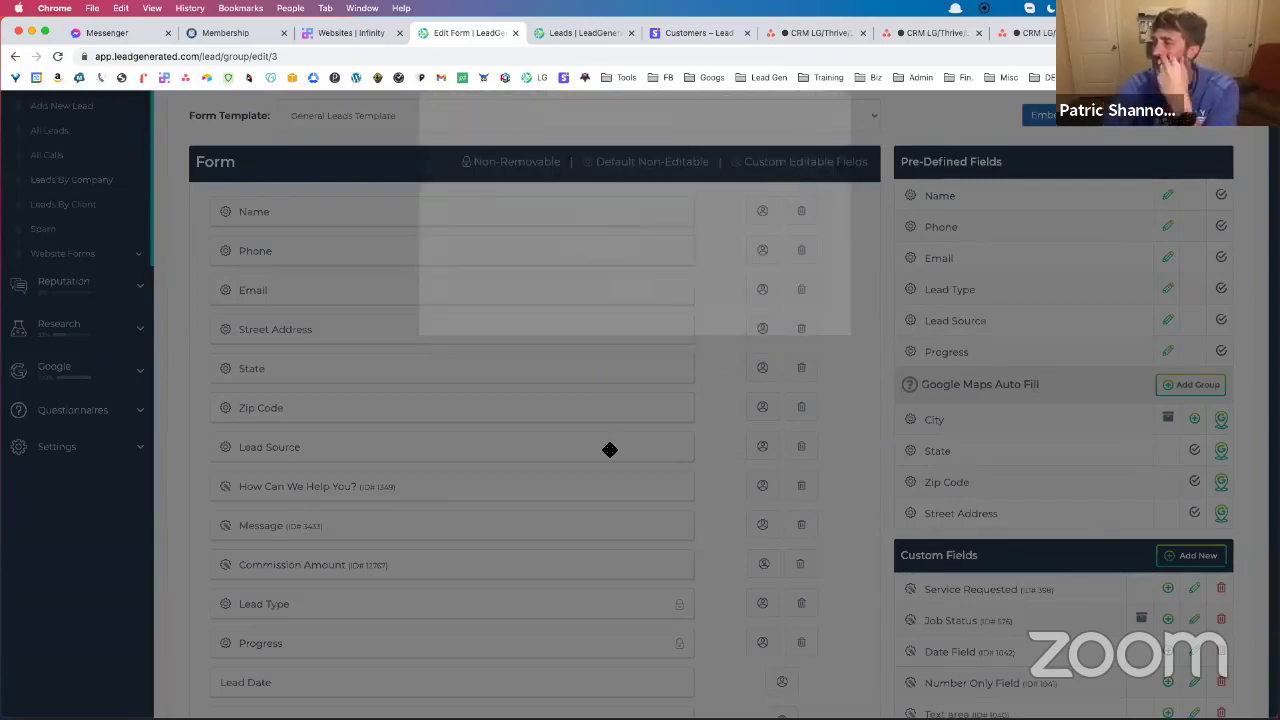
Confirm the Commission Amount field settings and save the General Leads Template form
scroll(610, 384, "down", 5)
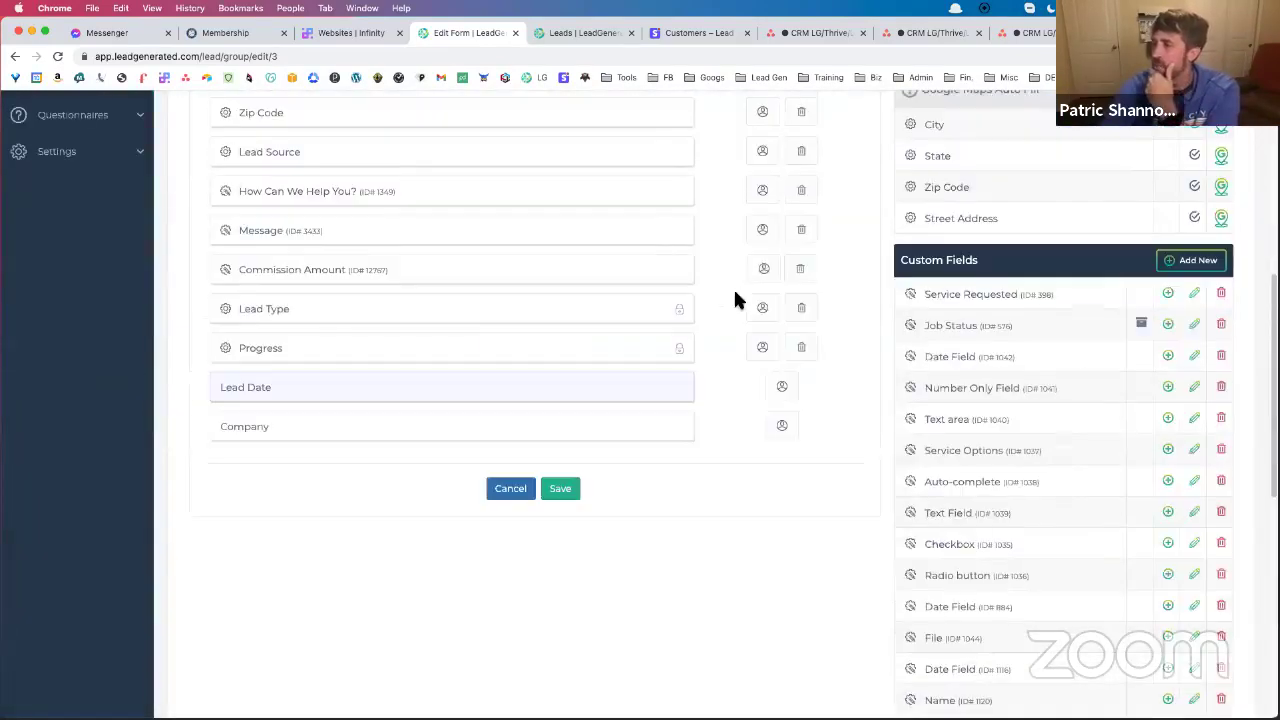
left_click(758, 270)
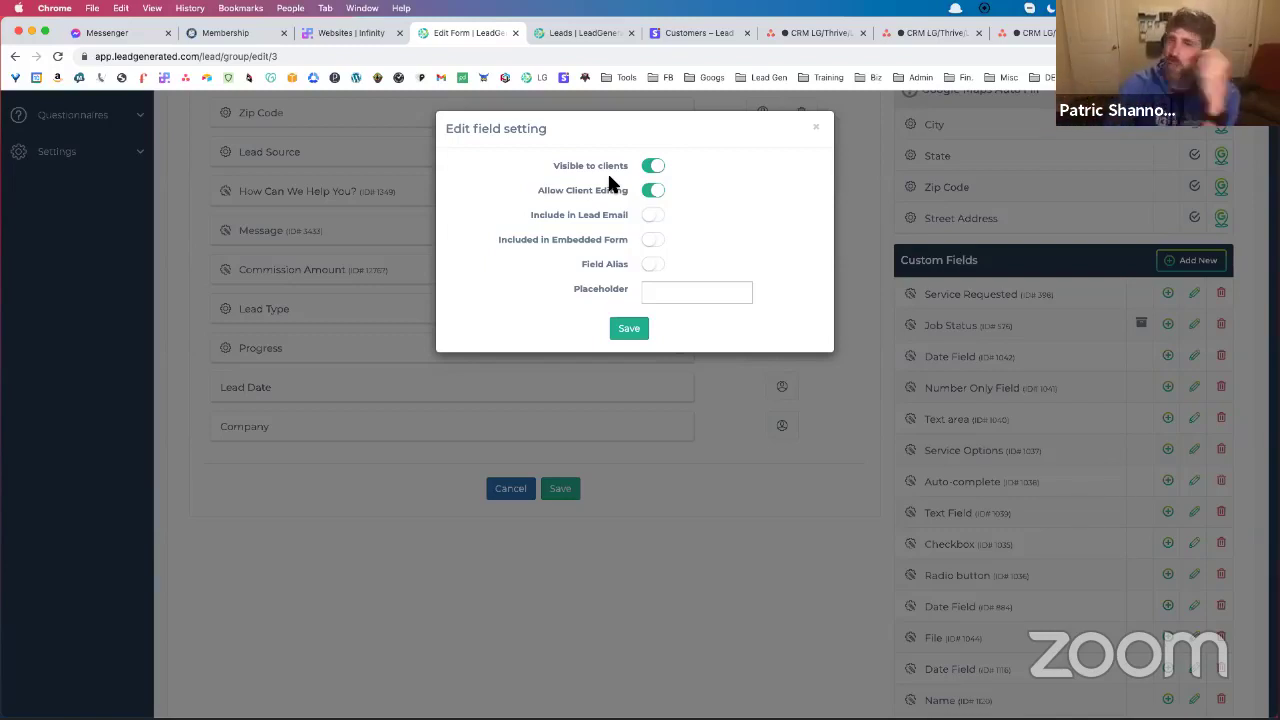
left_click(640, 334)
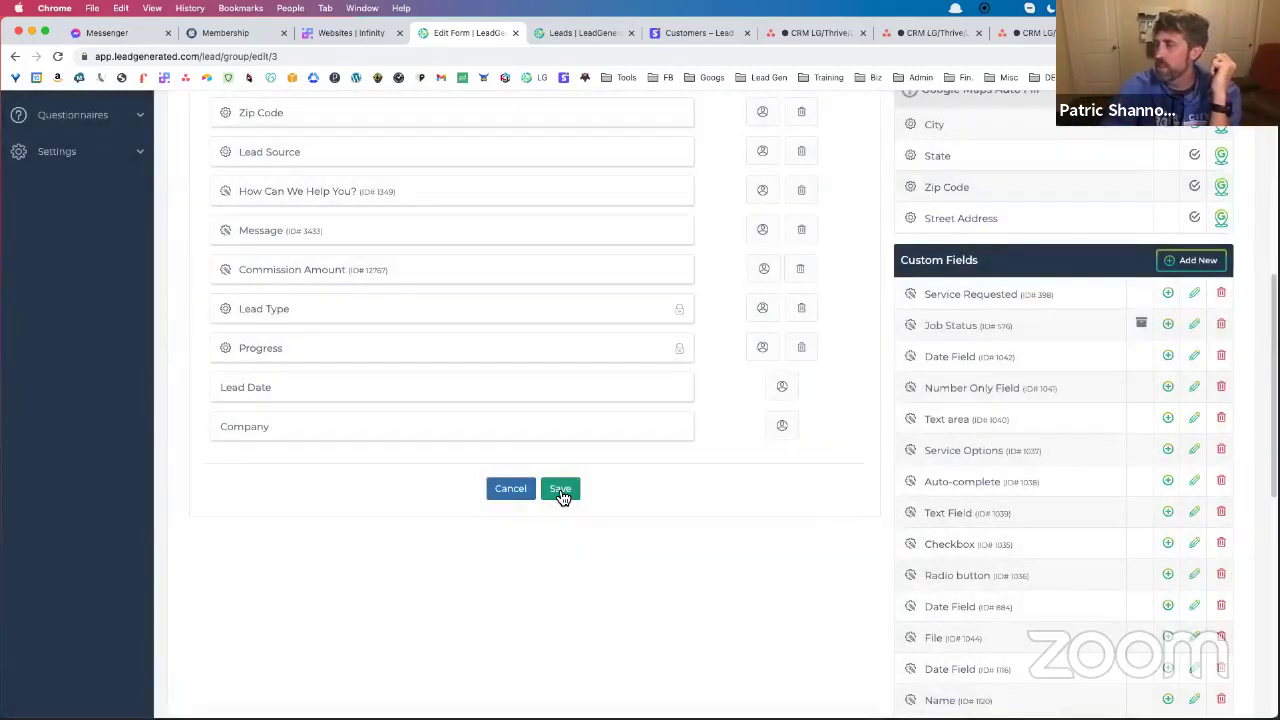
left_click(561, 492)
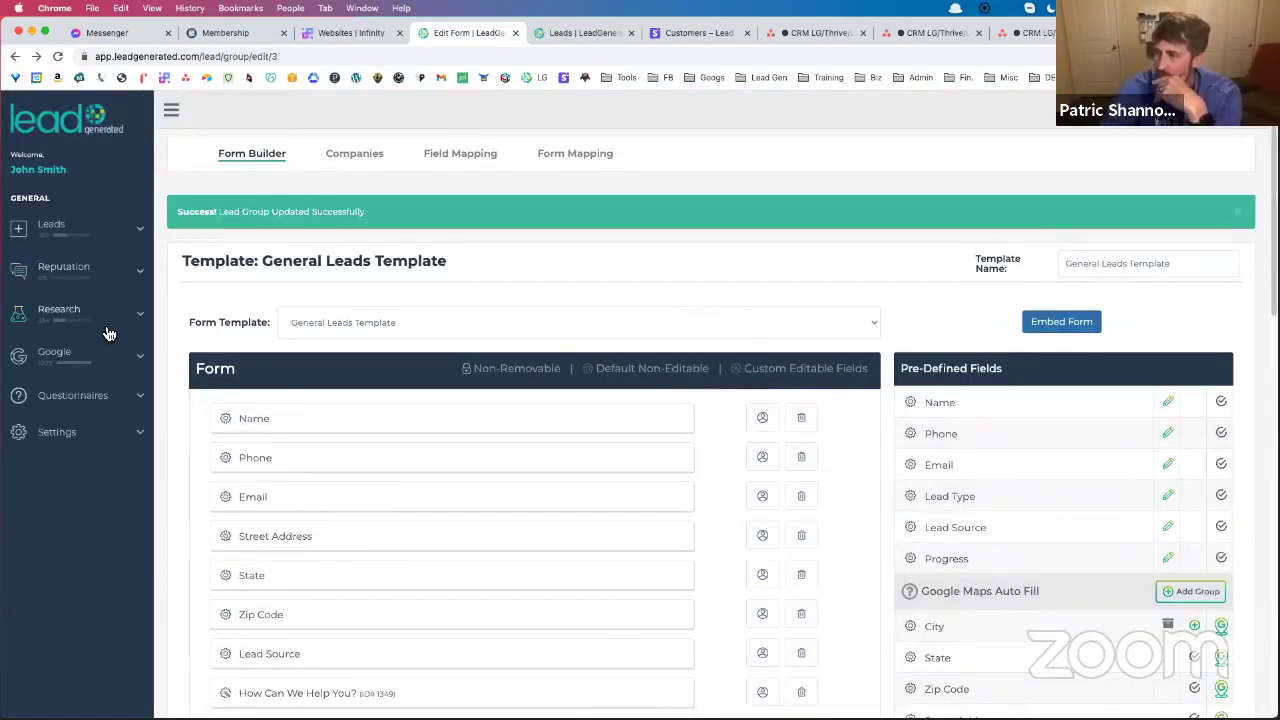
Confirm bob's barns uses the General Leads Template in All Forms, then begin a new lead
left_click(106, 236)
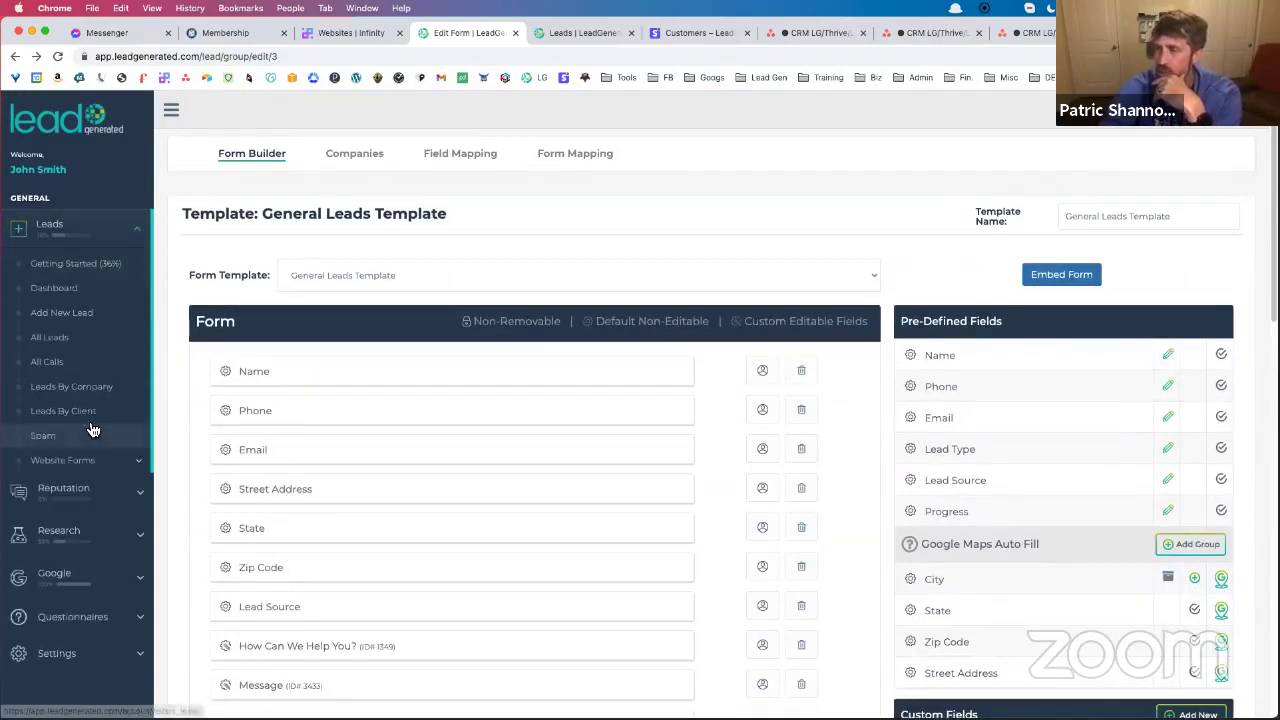
left_click(91, 474)
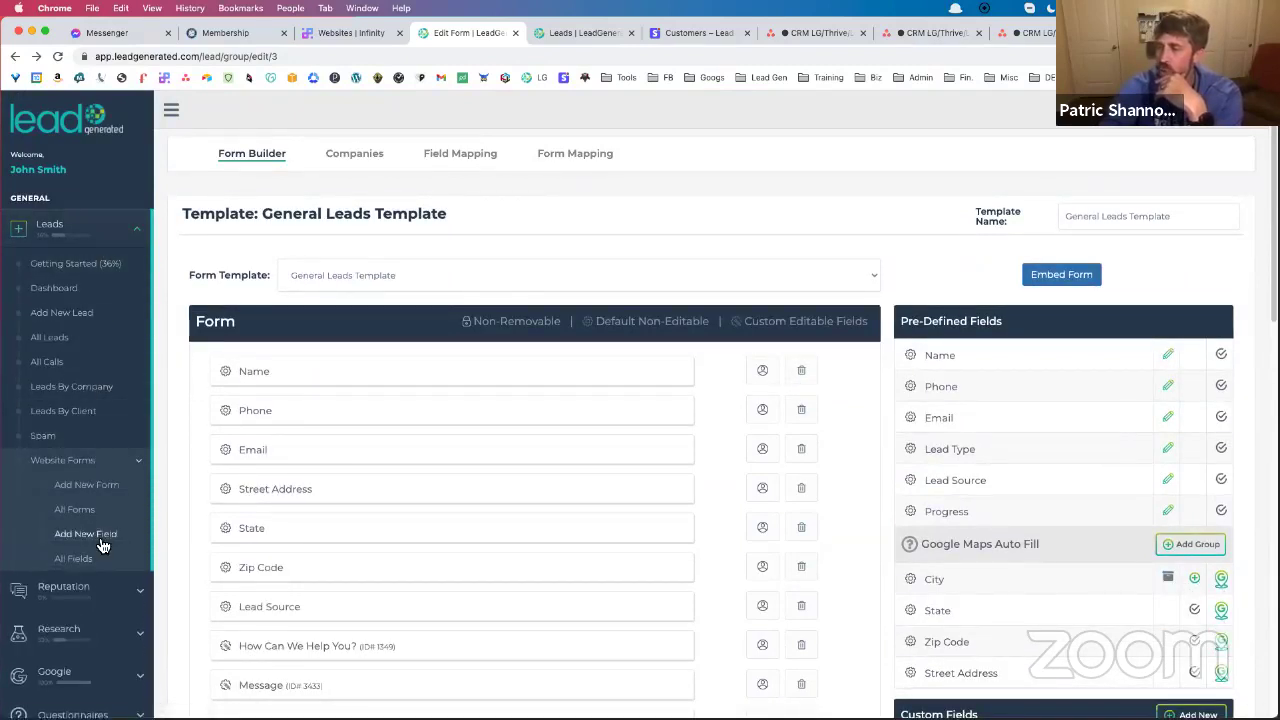
left_click(96, 514)
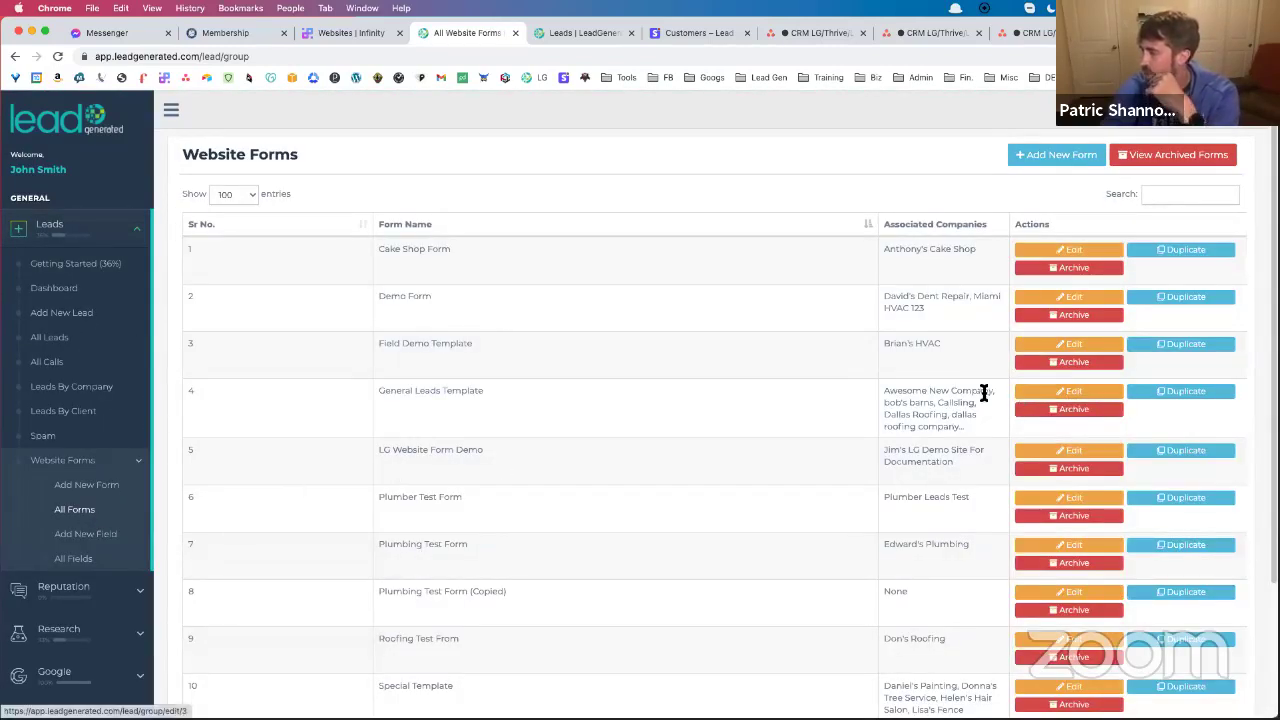
left_click_drag(883, 403, 932, 402)
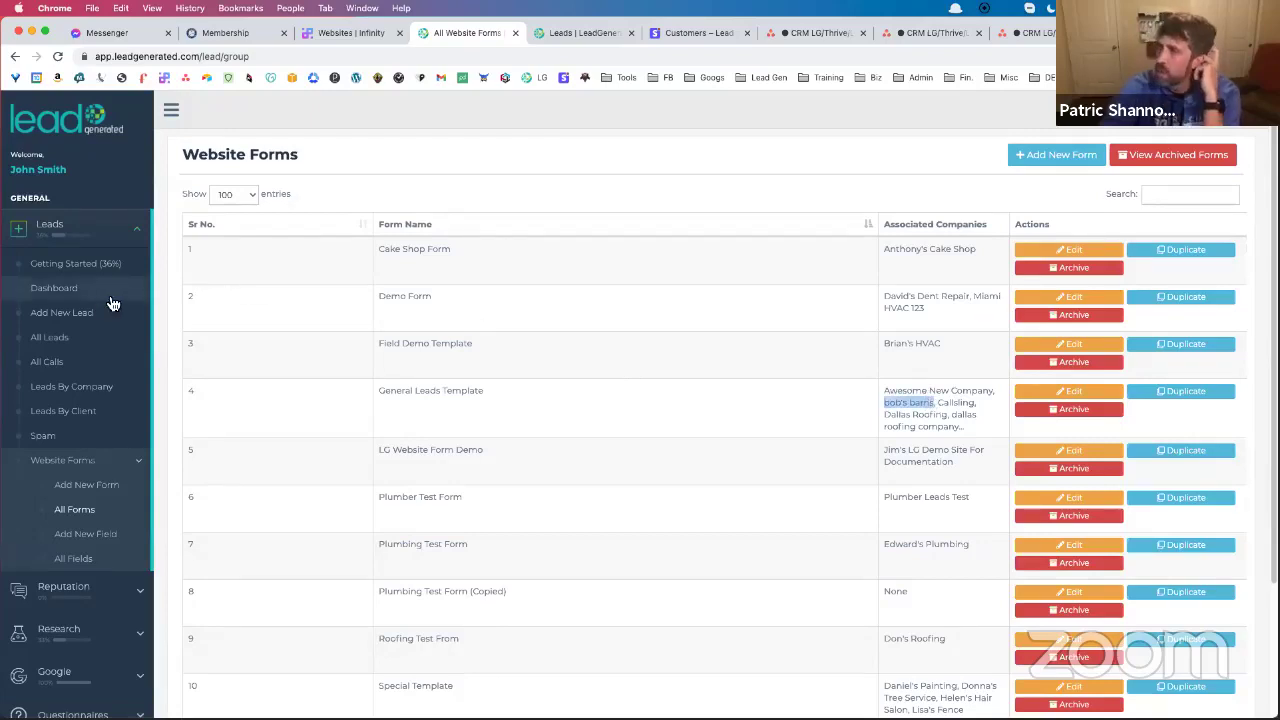
left_click(77, 320)
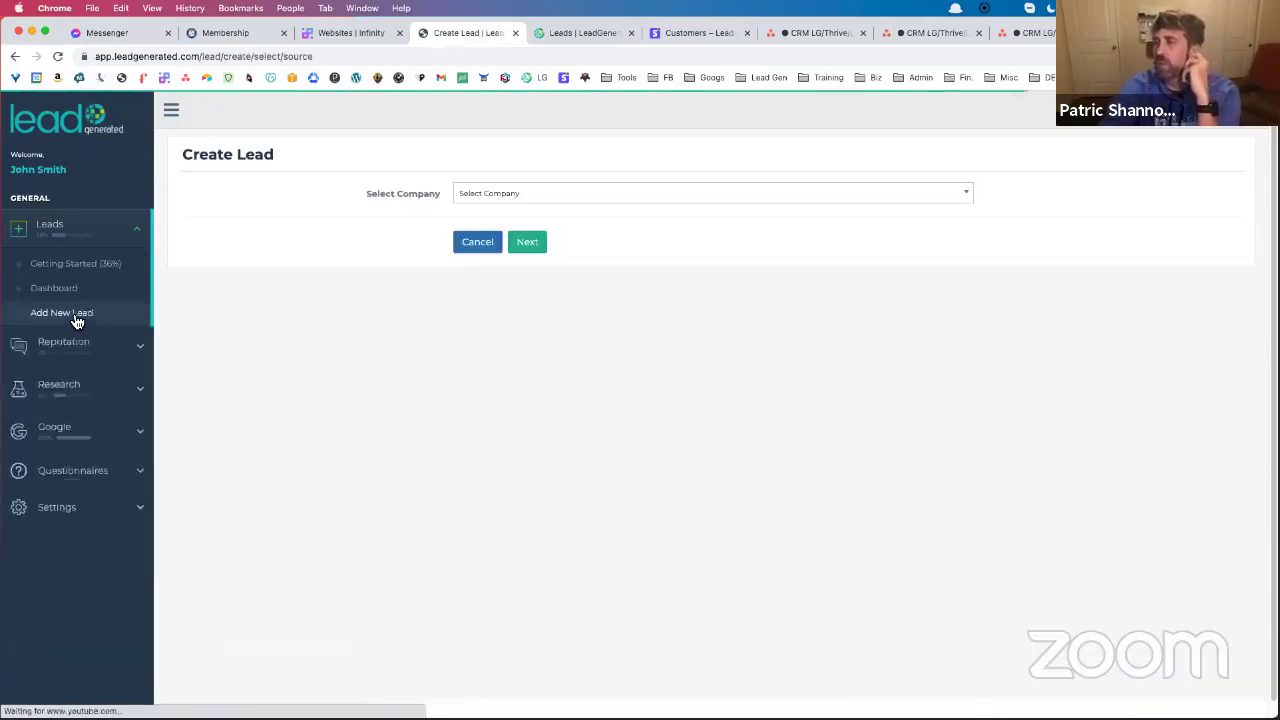
Select bob's barns as the new lead's company and continue to the details form
left_click(524, 200)
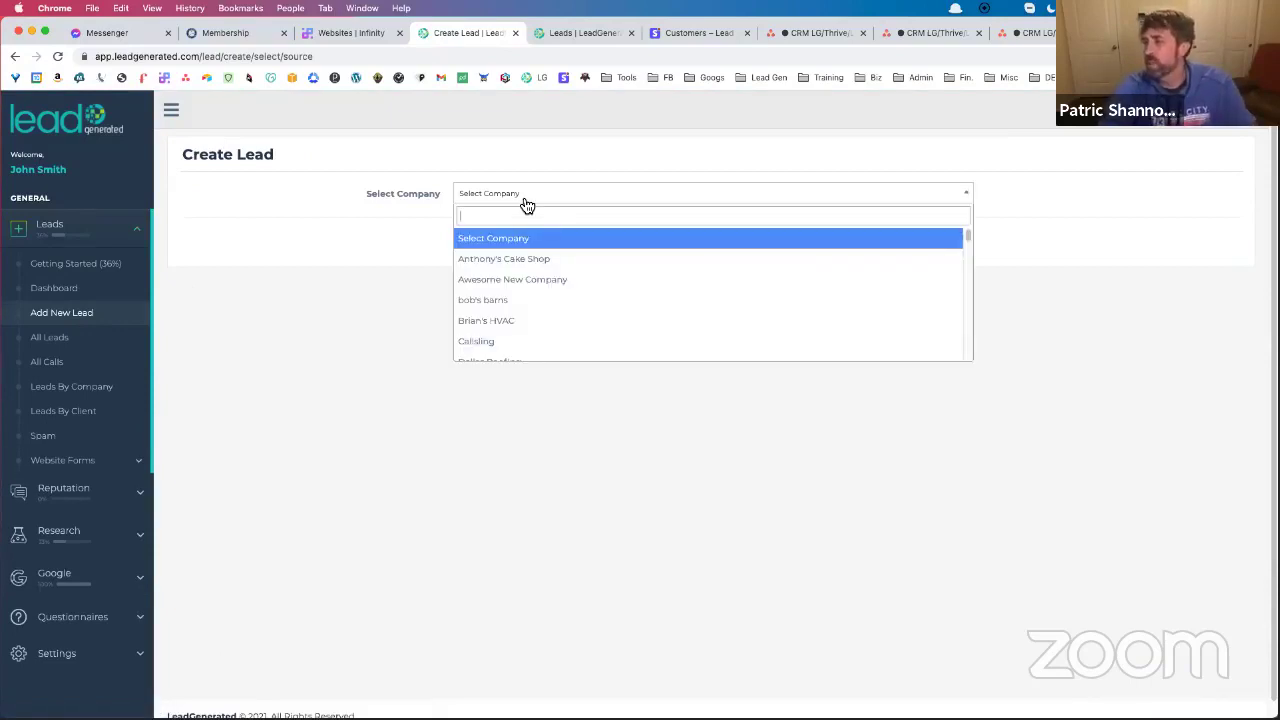
type("bob")
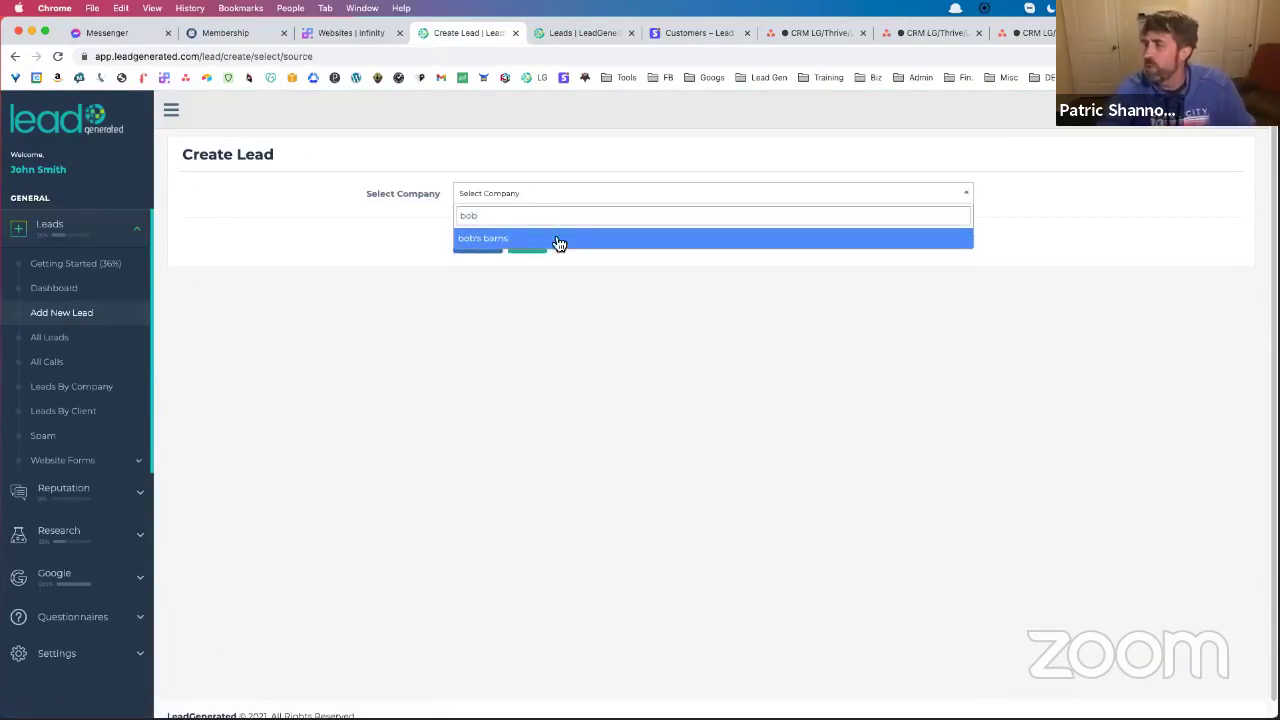
left_click(558, 240)
left_click(535, 245)
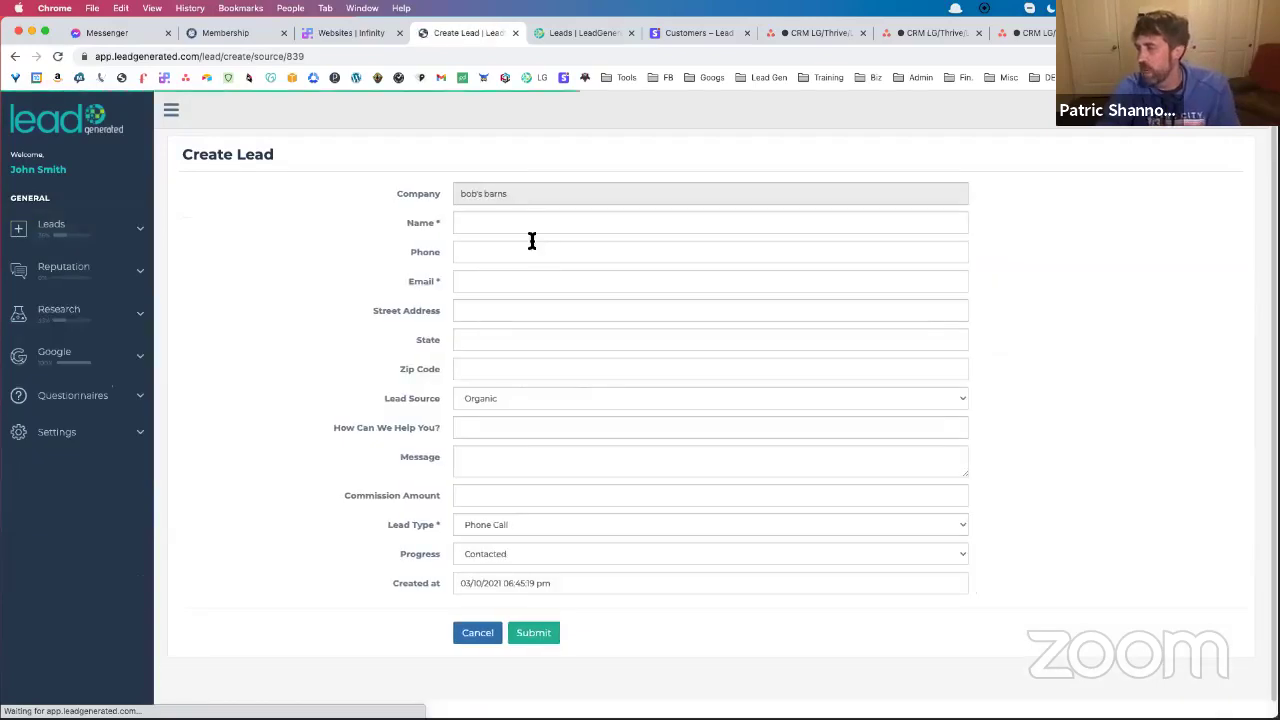
Enter the contact's e-mail and message 'Hey i need some tree work done at my house', then submit
scroll(534, 251, "down", 1)
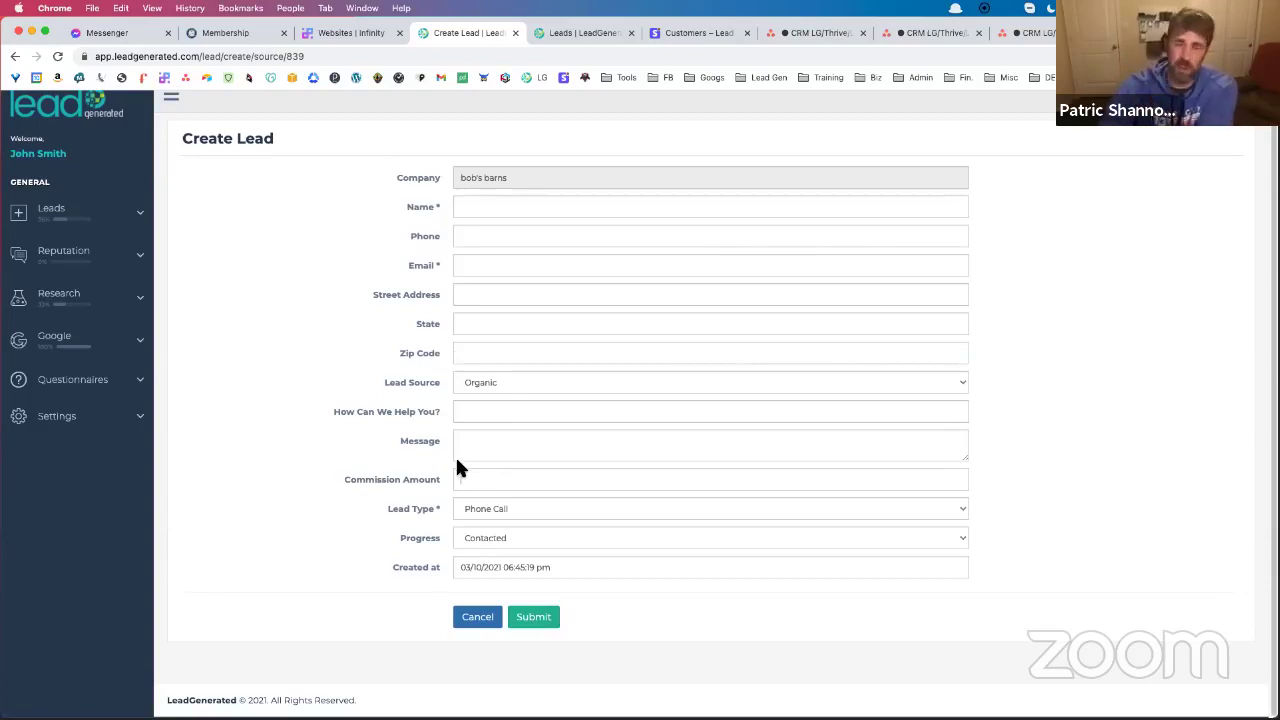
left_click(485, 204)
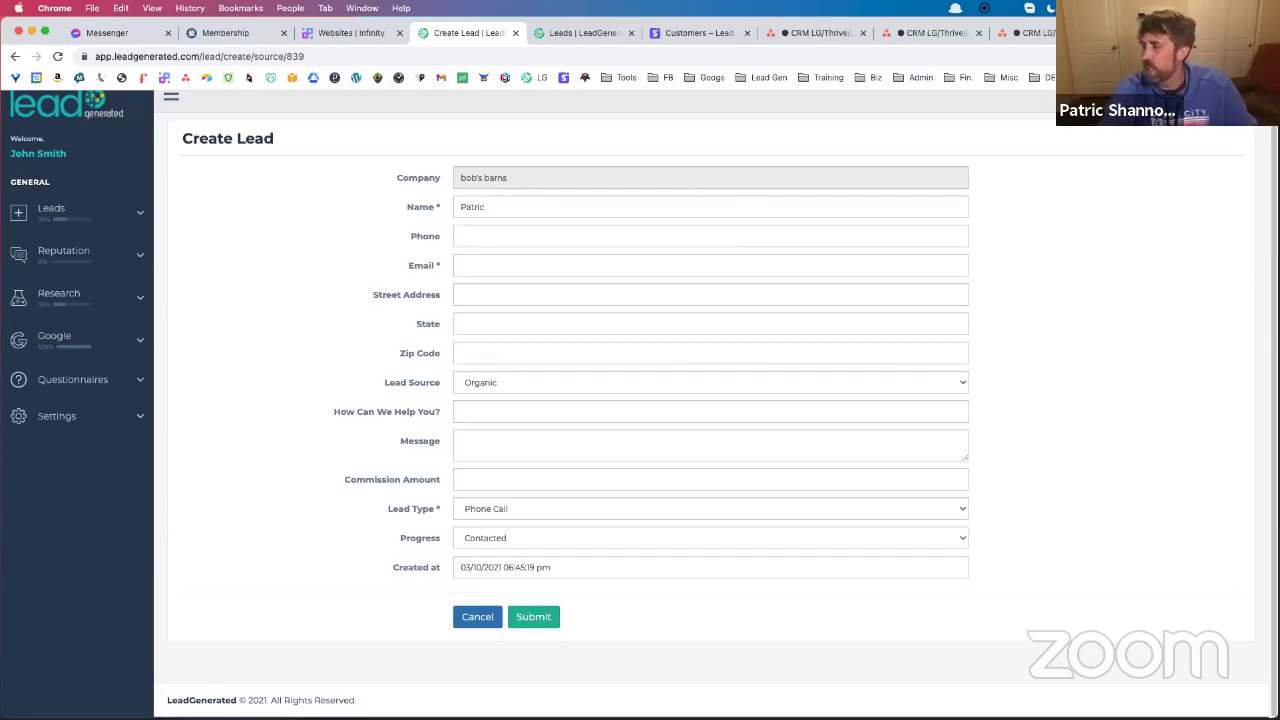
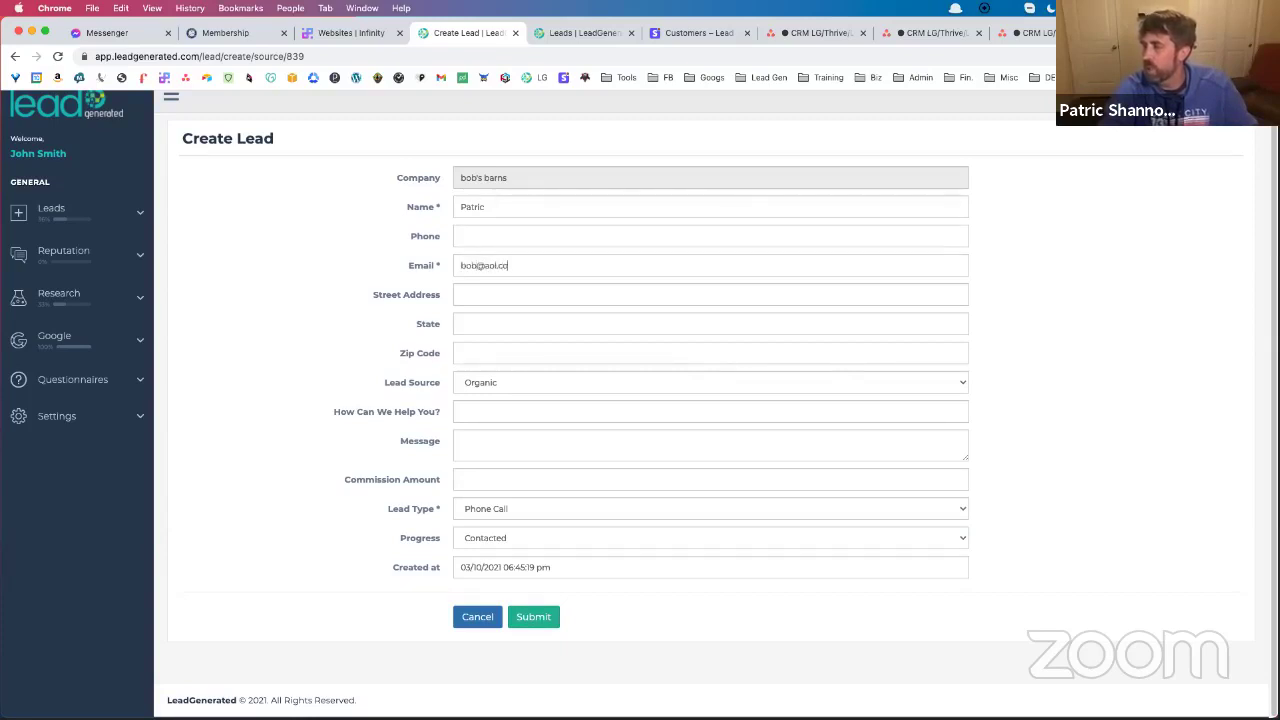
left_click(498, 231)
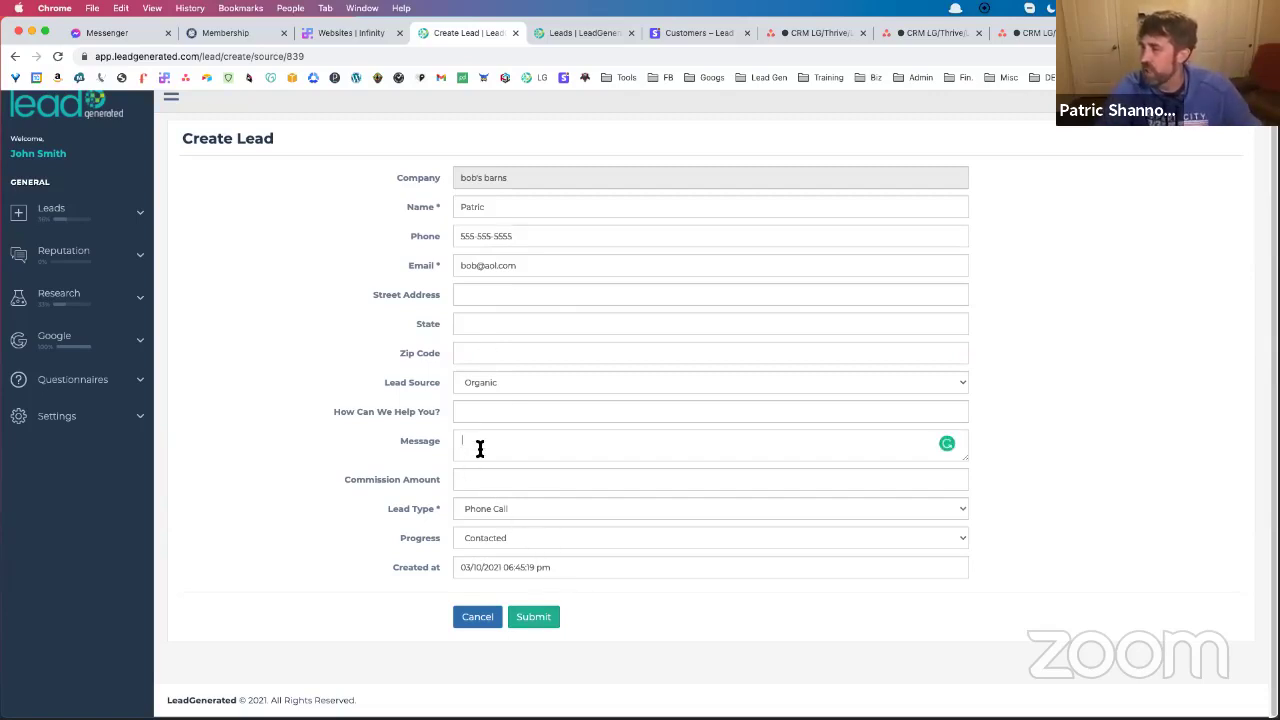
type("Hey i need some")
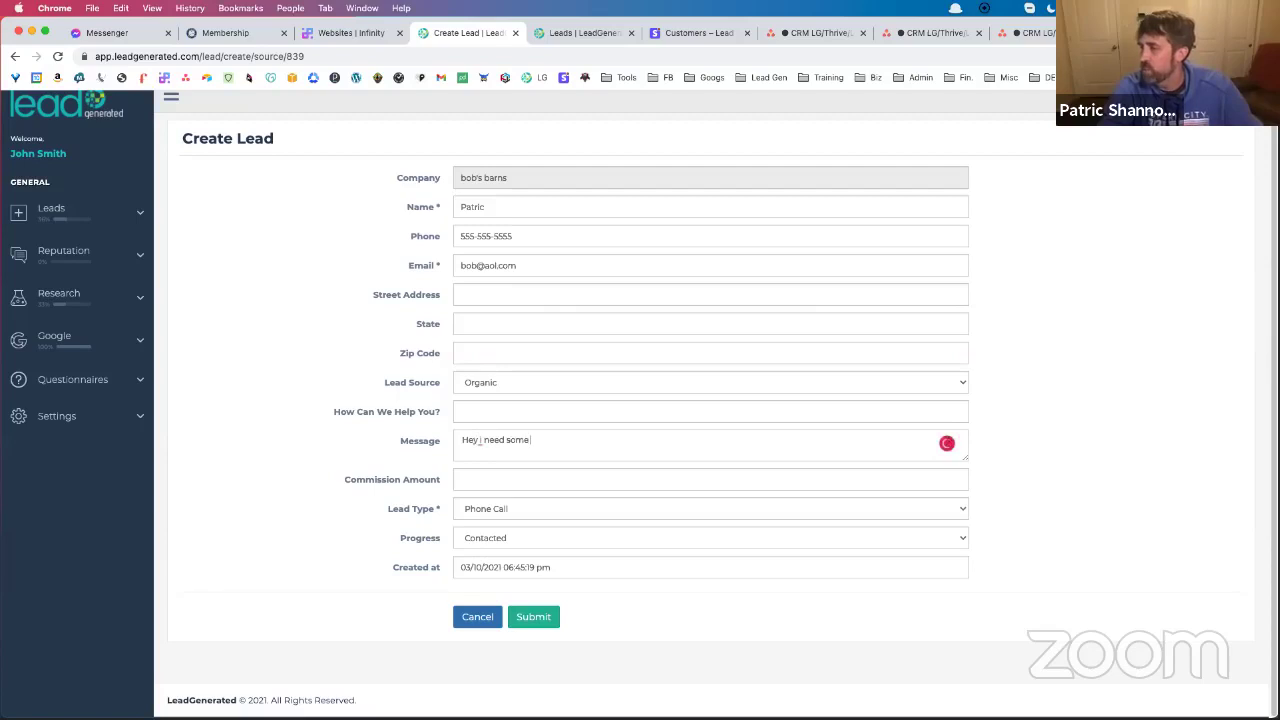
type(" tree work done at m")
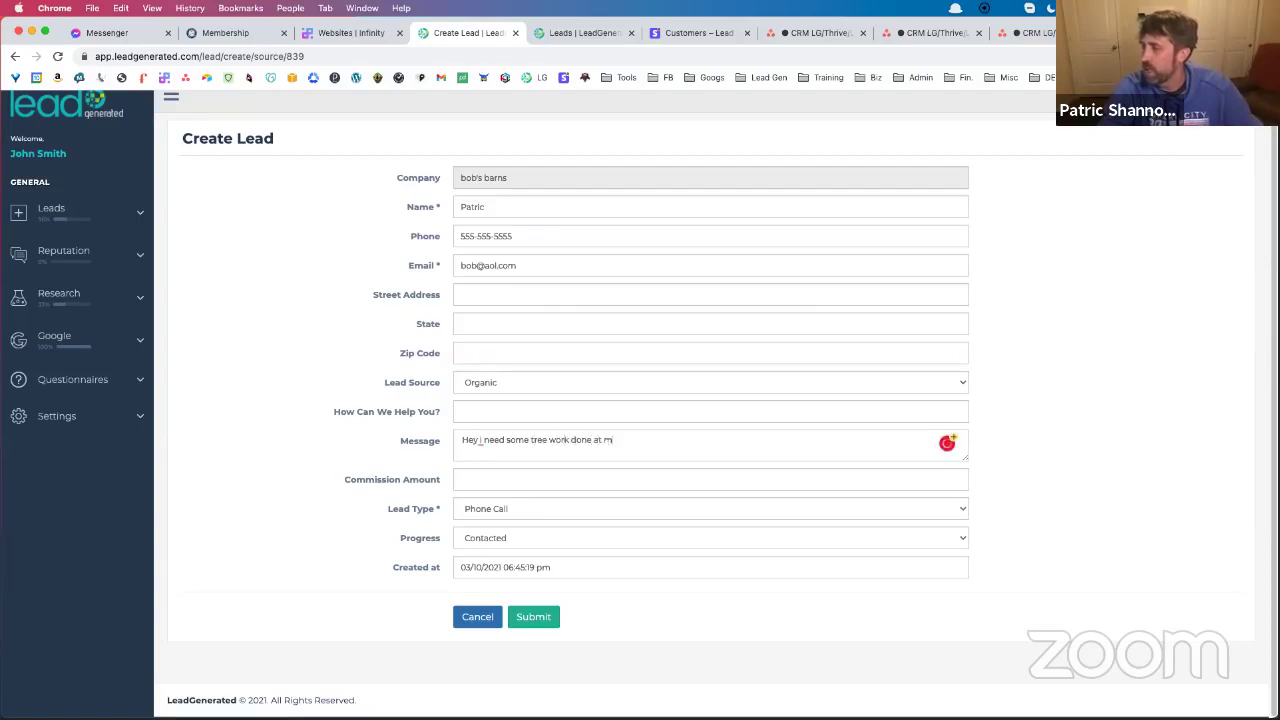
type("y house")
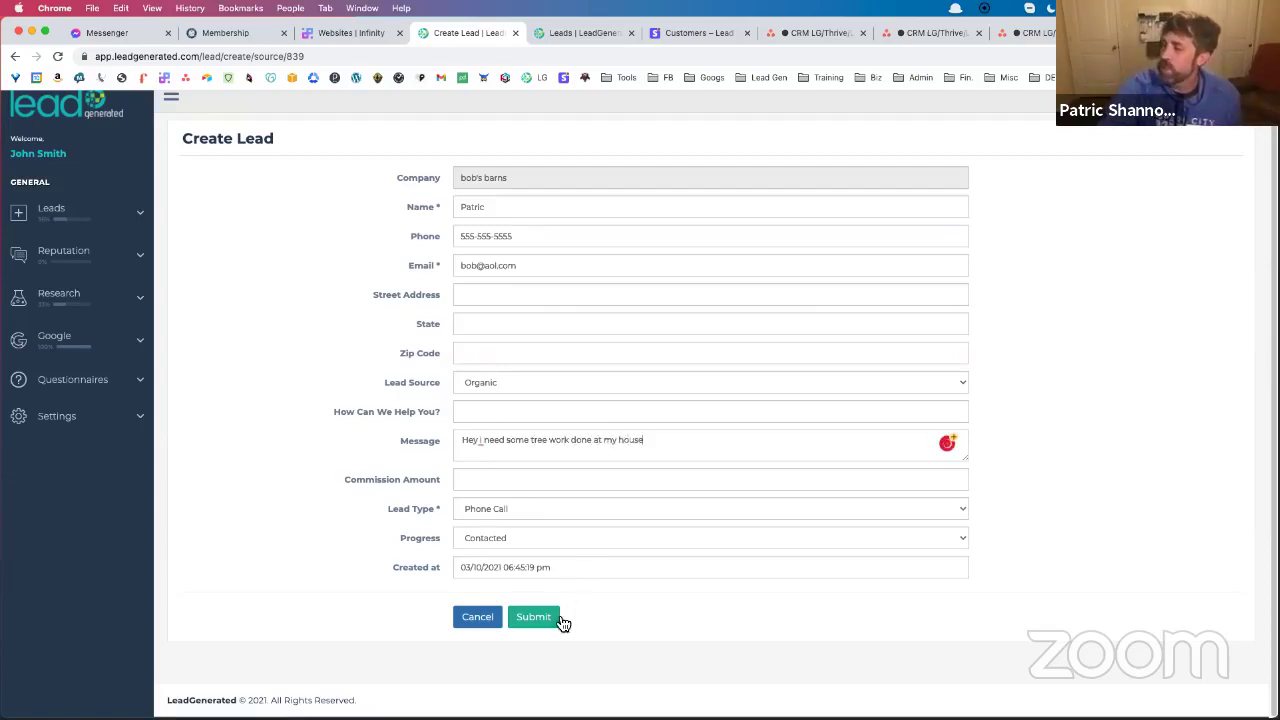
left_click(560, 621)
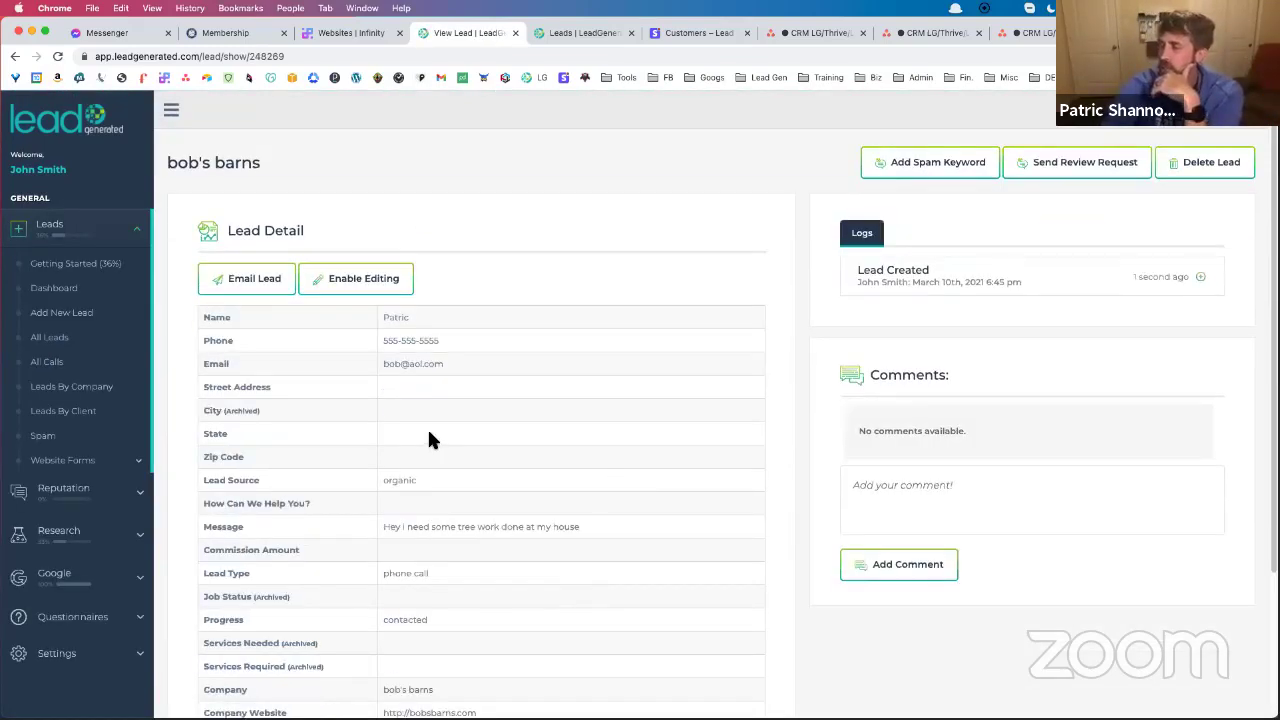
Open the Documentation support site from the header help menu
scroll(435, 437, "down", 2)
scroll(446, 434, "down", 2)
scroll(449, 443, "up", 2)
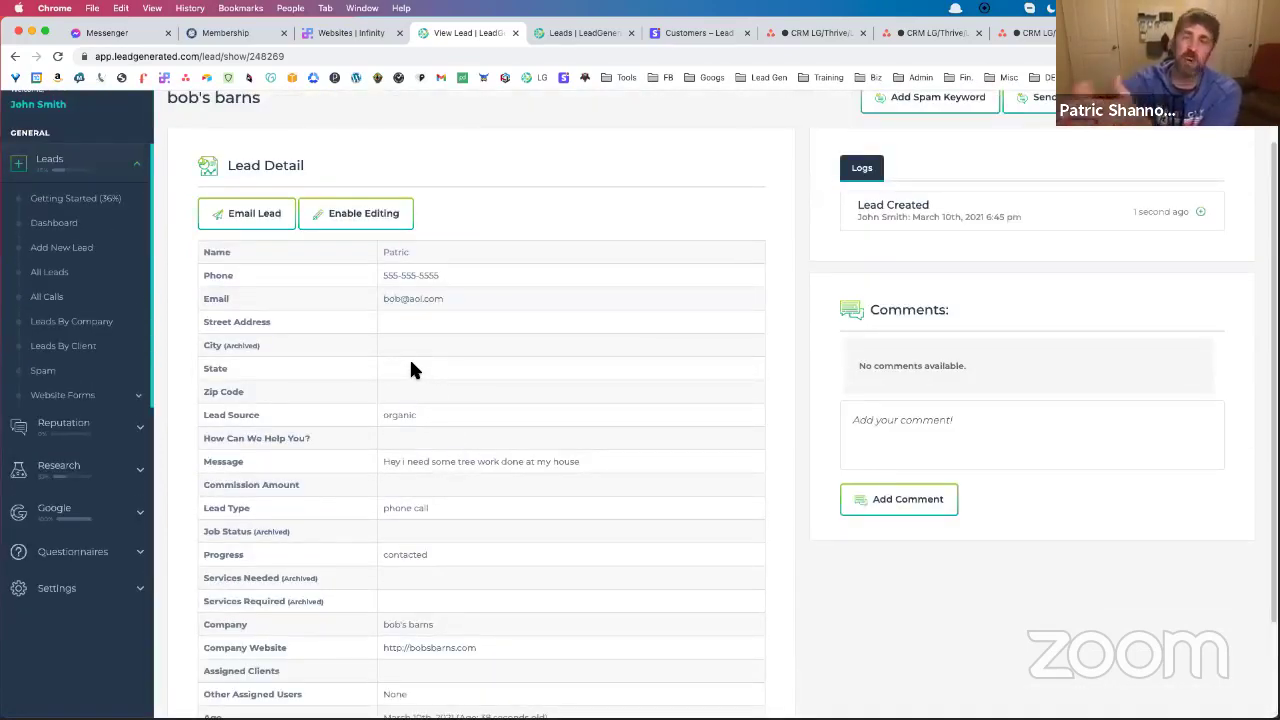
scroll(731, 197, "up", 2)
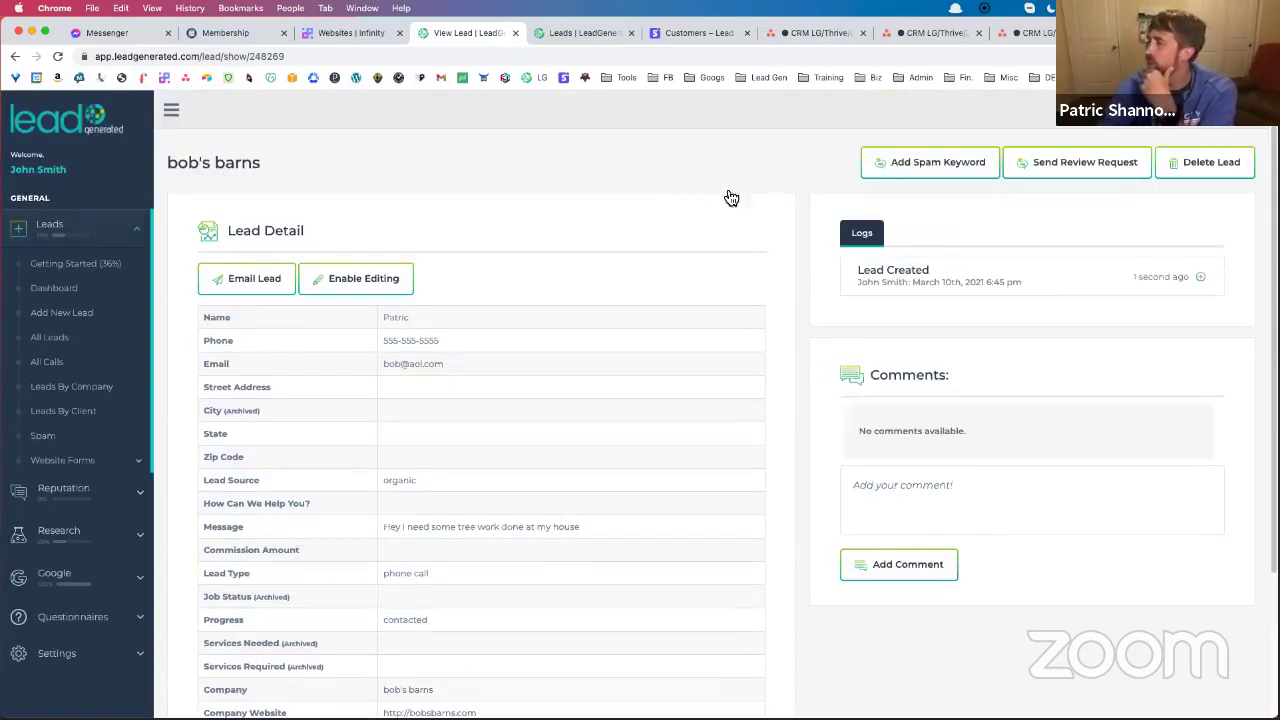
left_click(1104, 110)
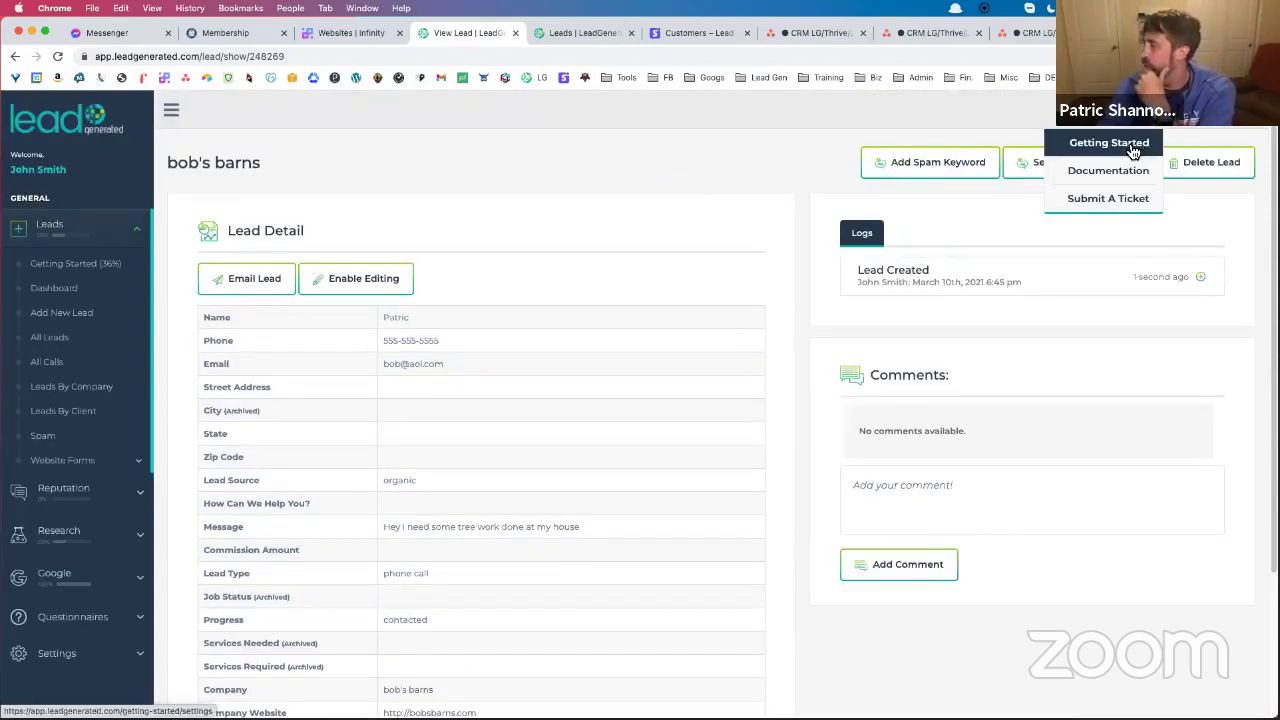
left_click(1132, 171)
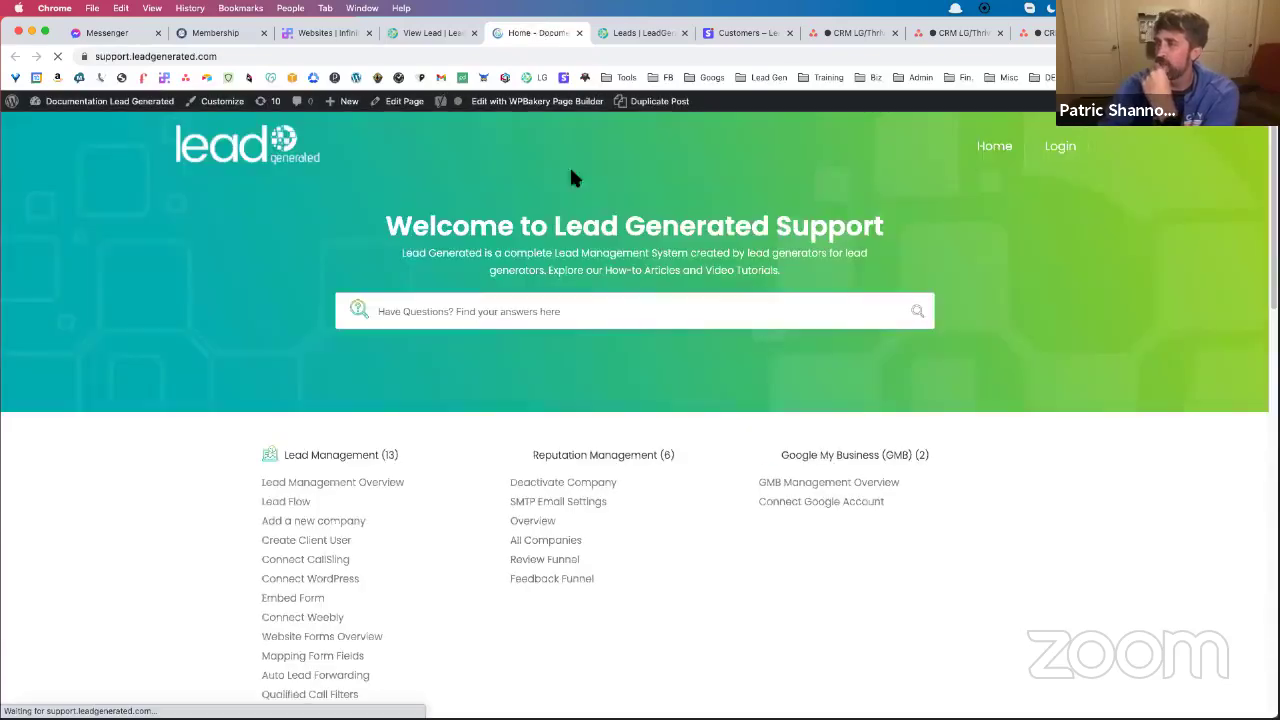
Open the Lead Flow article, scroll to its diagram, and minimize the chat popup
left_click(293, 503)
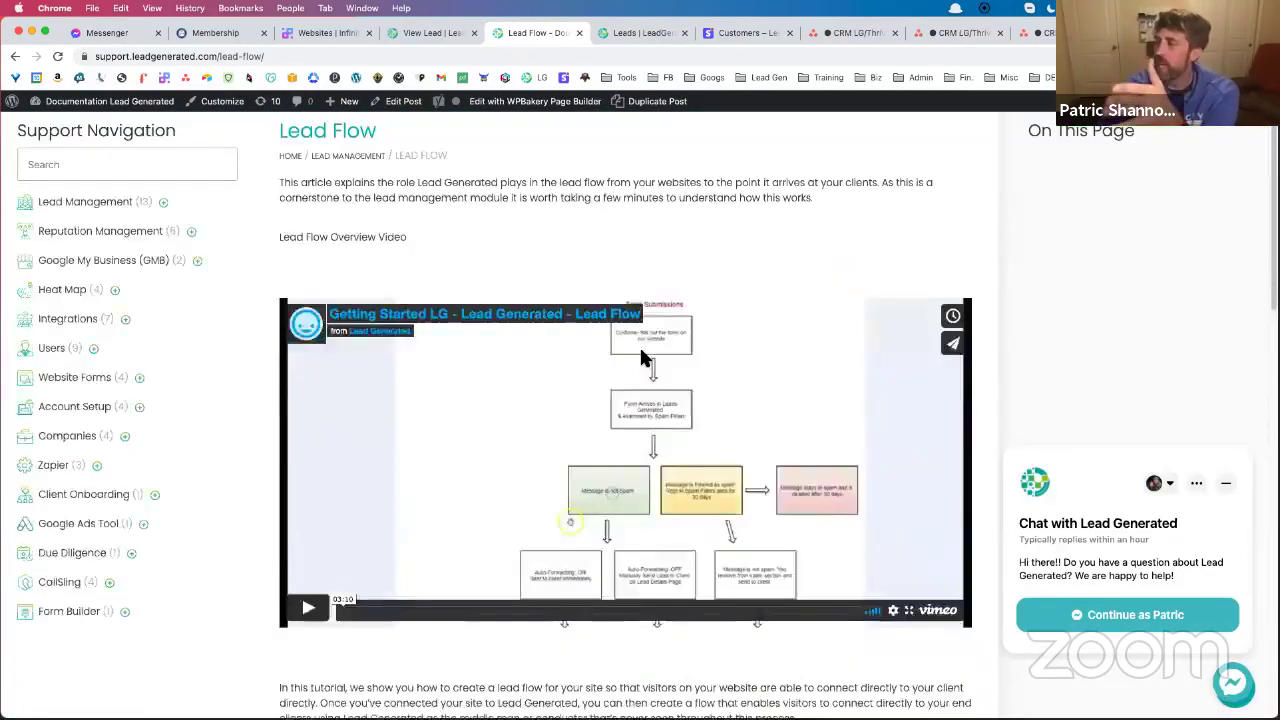
scroll(639, 344, "down", 6)
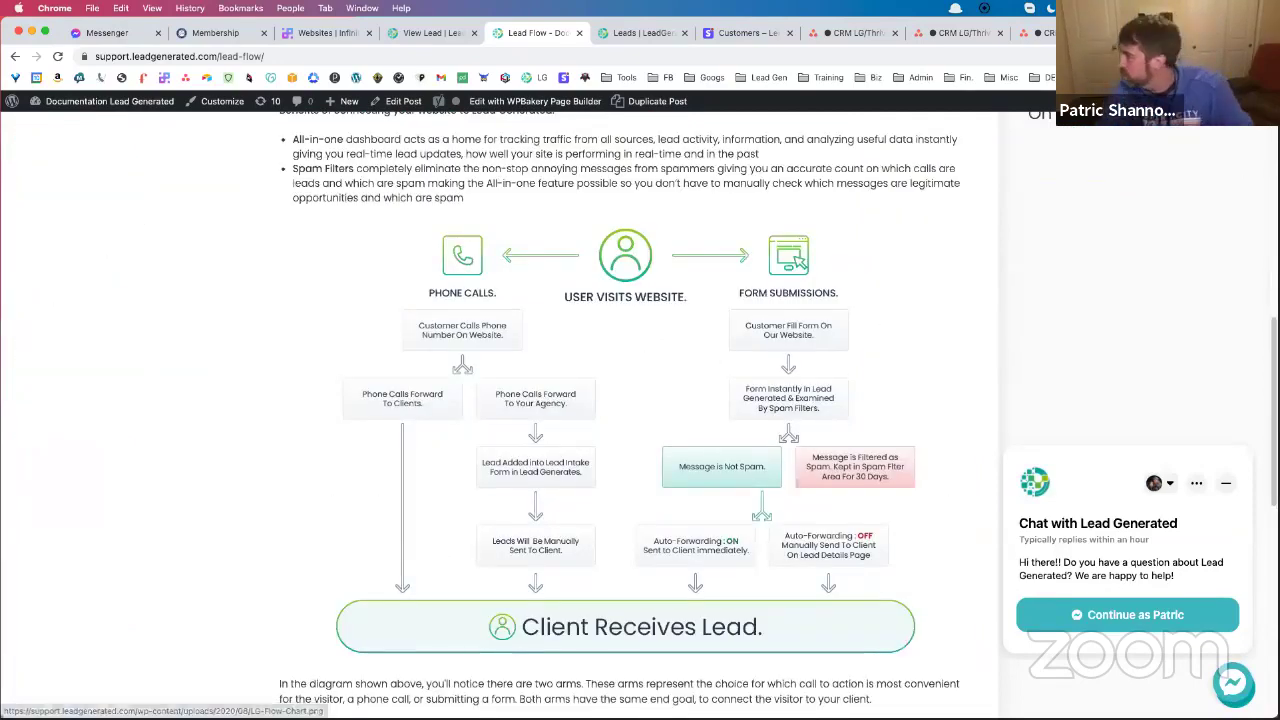
left_click(1226, 483)
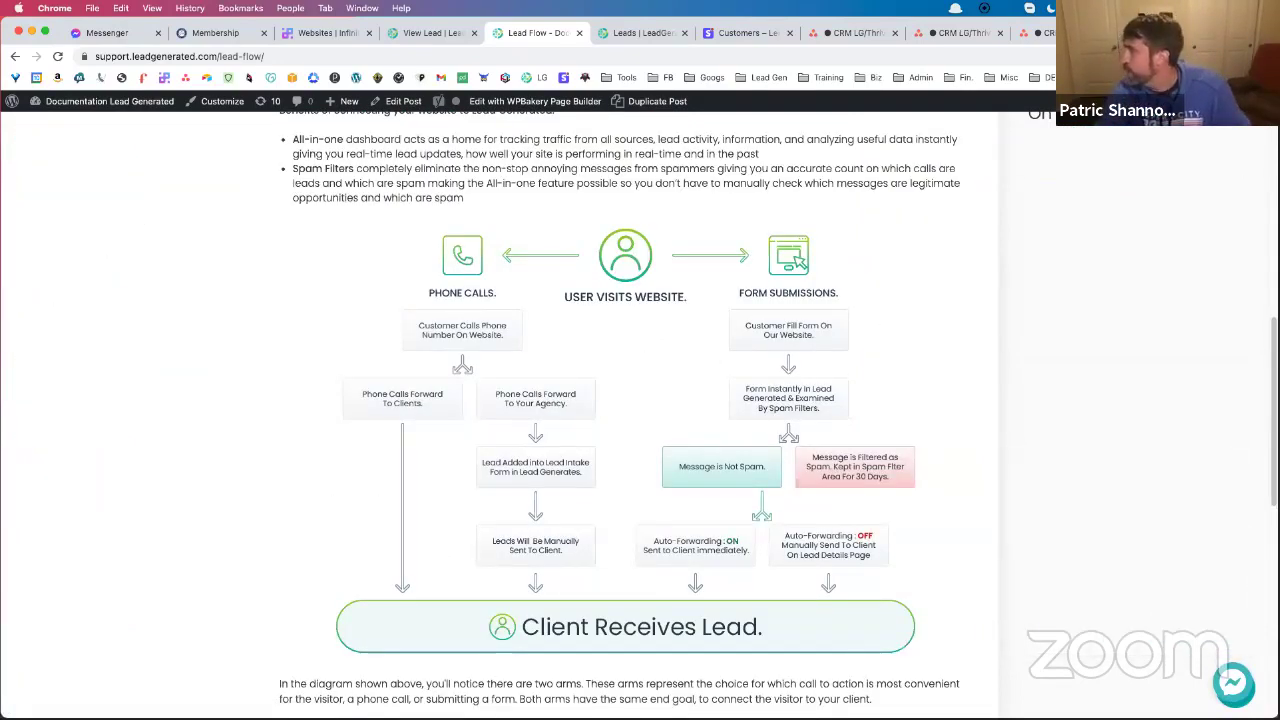
Zoom the browser page to 150% with Chrome's menu
left_click(1267, 56)
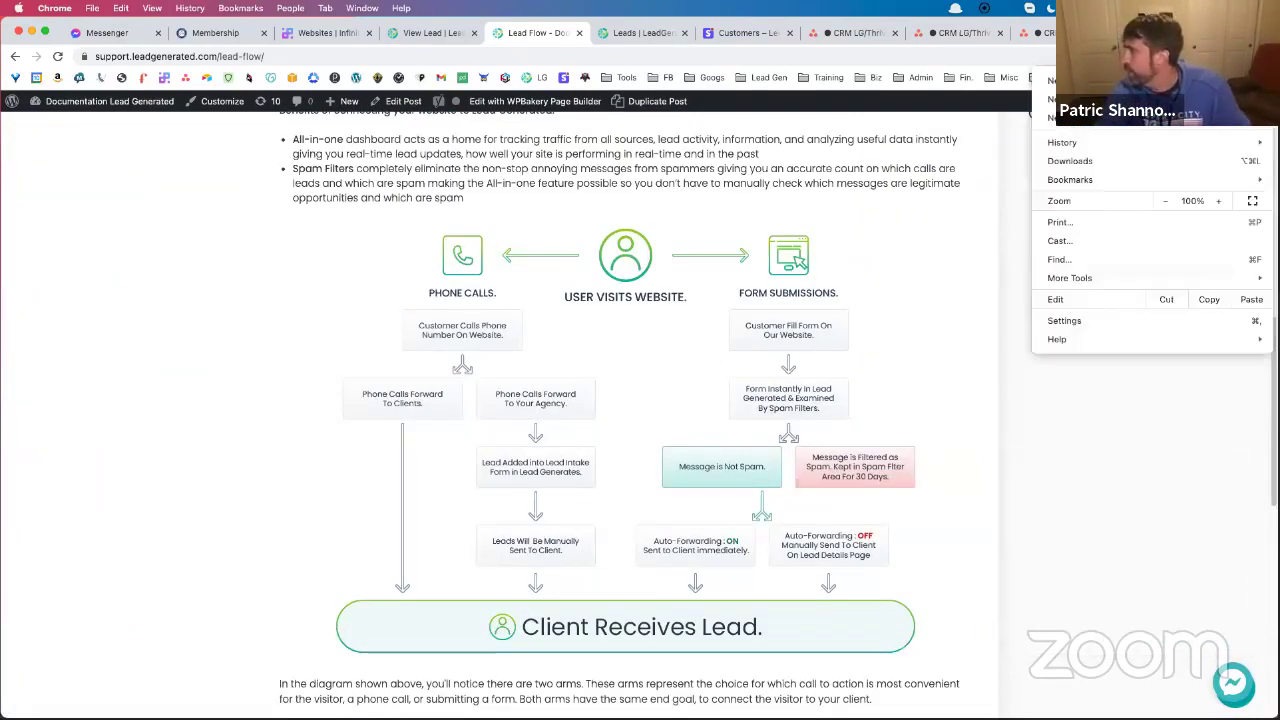
left_click(1220, 201)
left_click(1220, 201)
left_click(1220, 201)
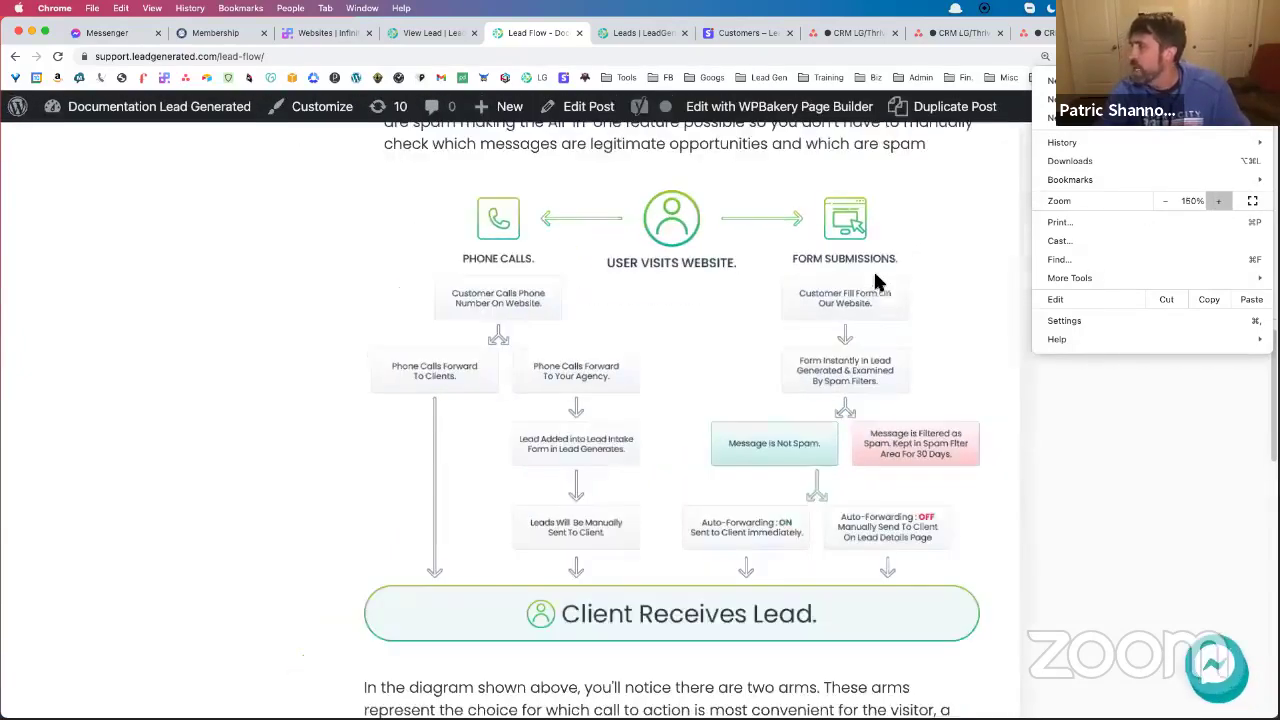
left_click(949, 218)
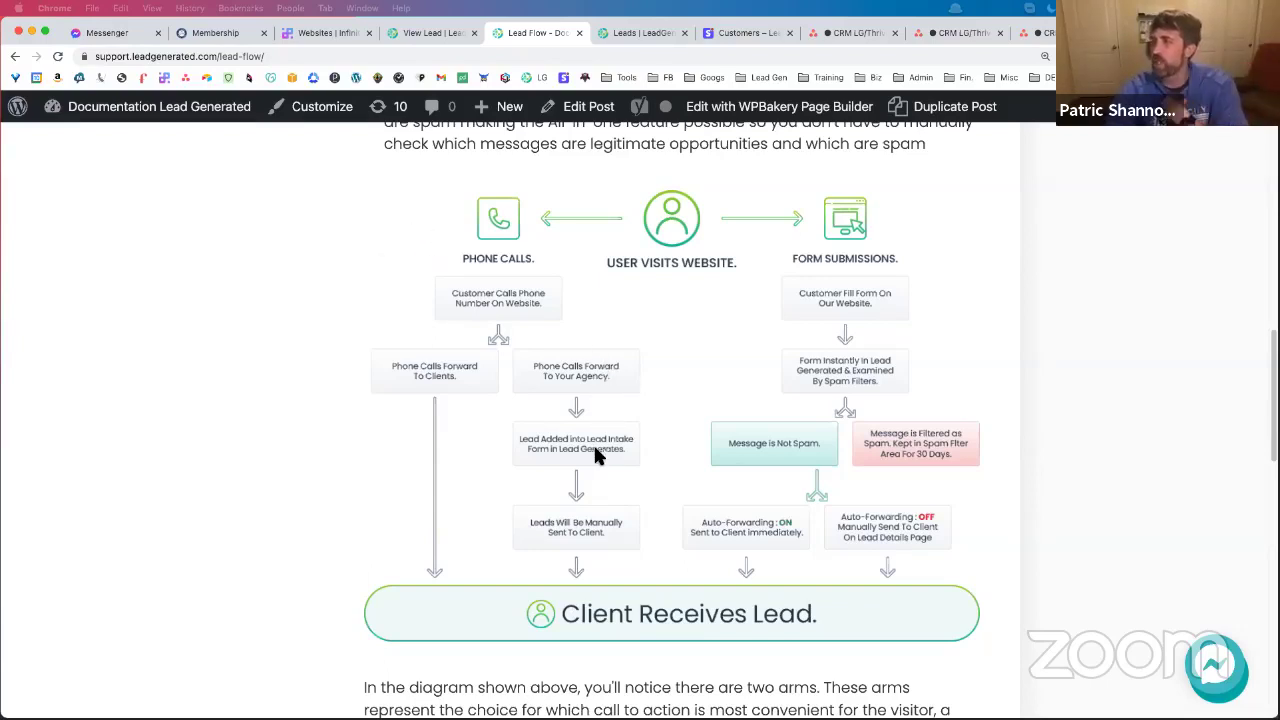
Move between the Lead Flow article and the bob's barns lead page, then right-click the sidebar Spam link
left_click(427, 34)
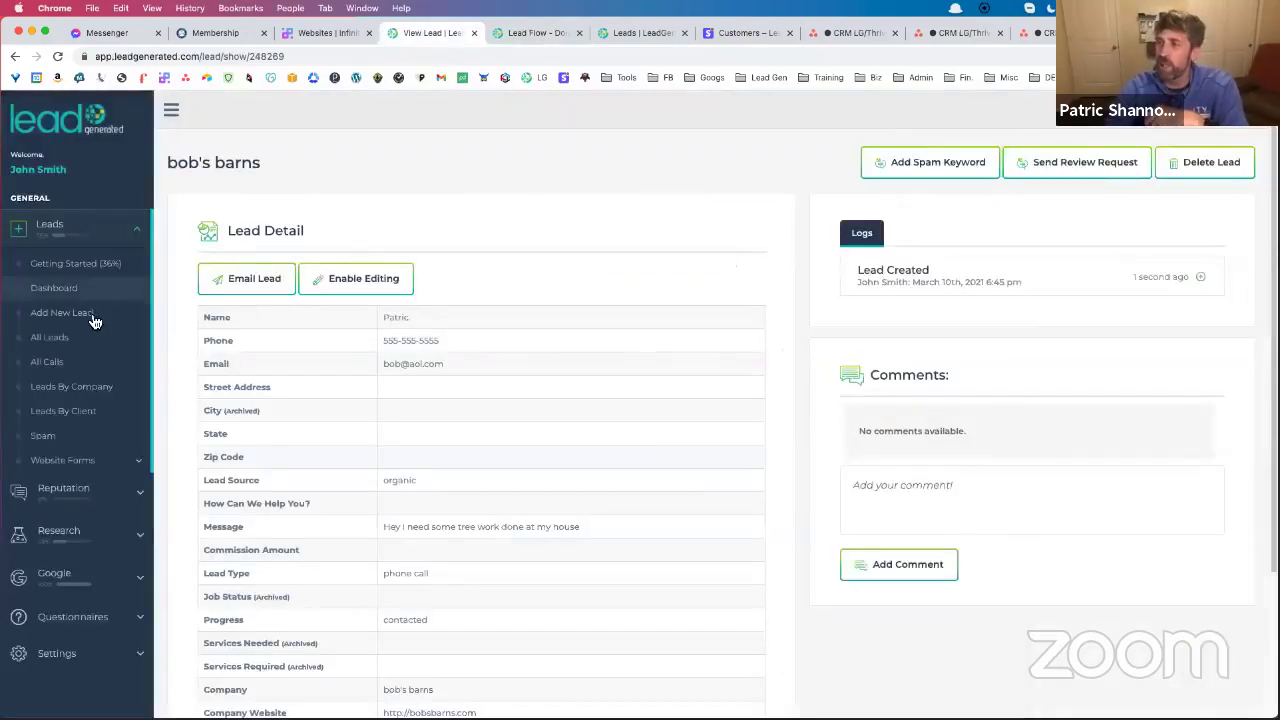
left_click(545, 33)
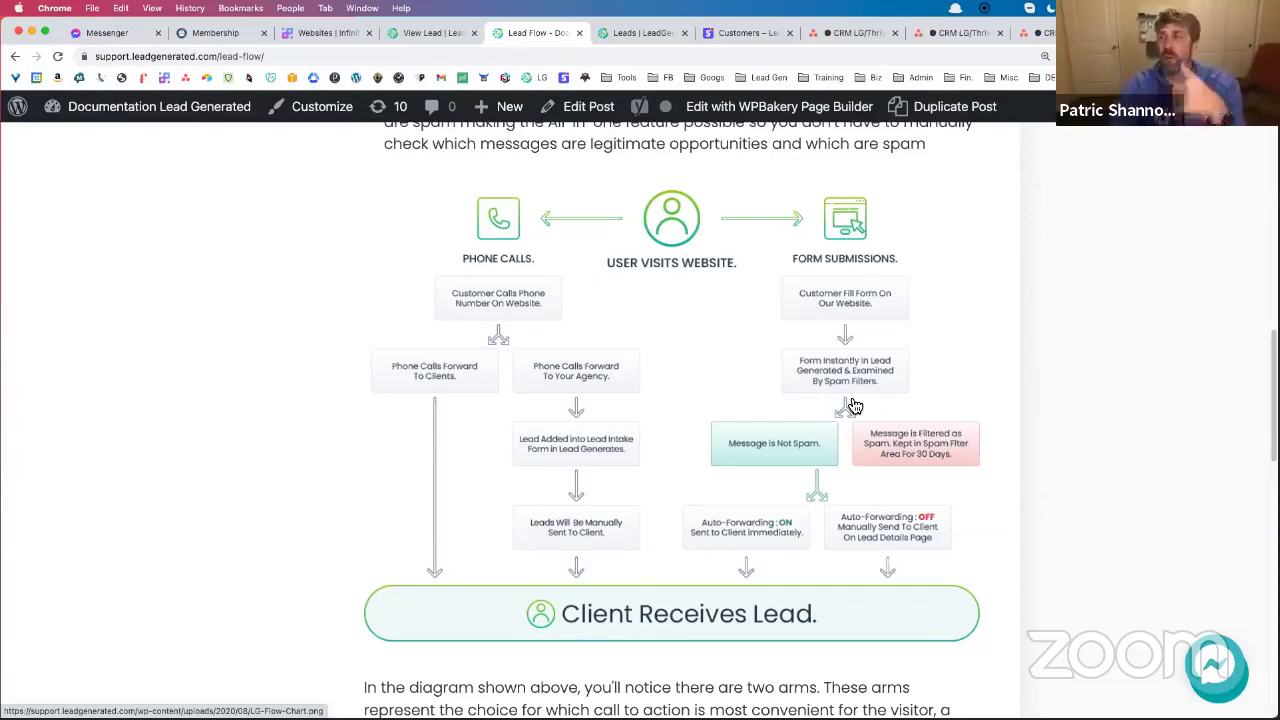
left_click(449, 33)
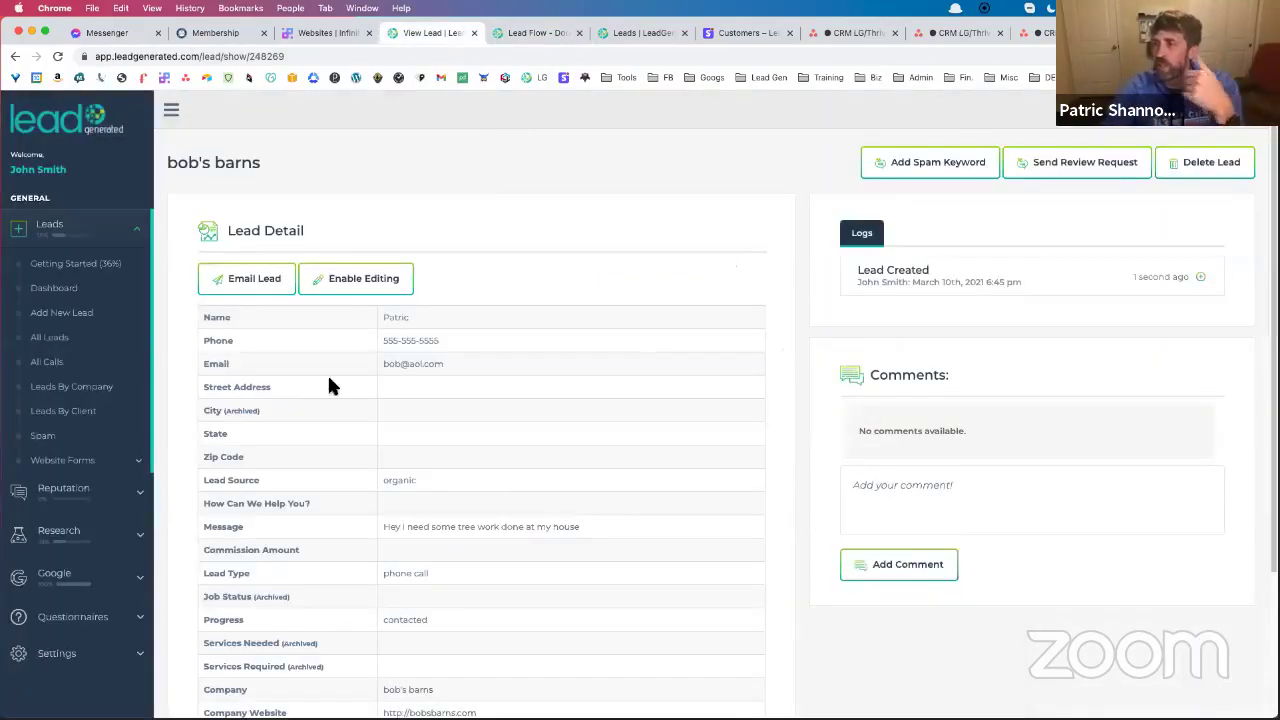
right_click(84, 439)
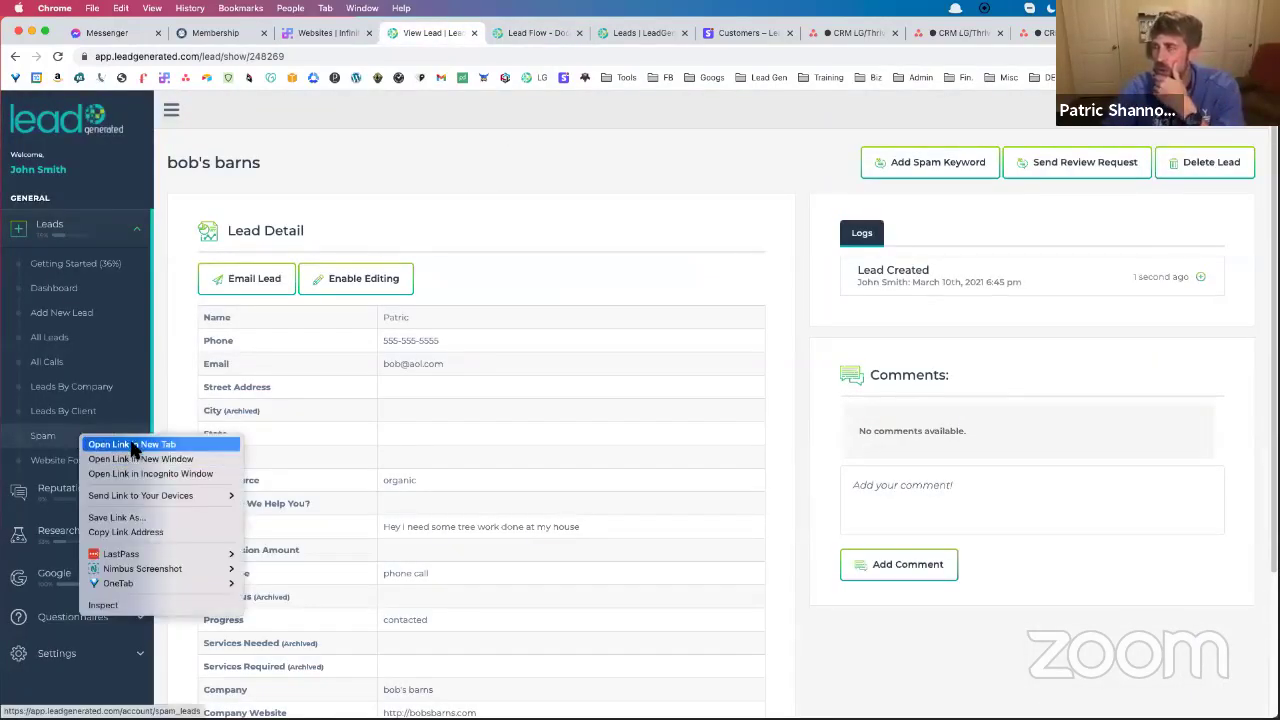
Open the Spam leads list in a new tab and go to Edit Spam Filters
left_click(133, 444)
left_click(578, 33)
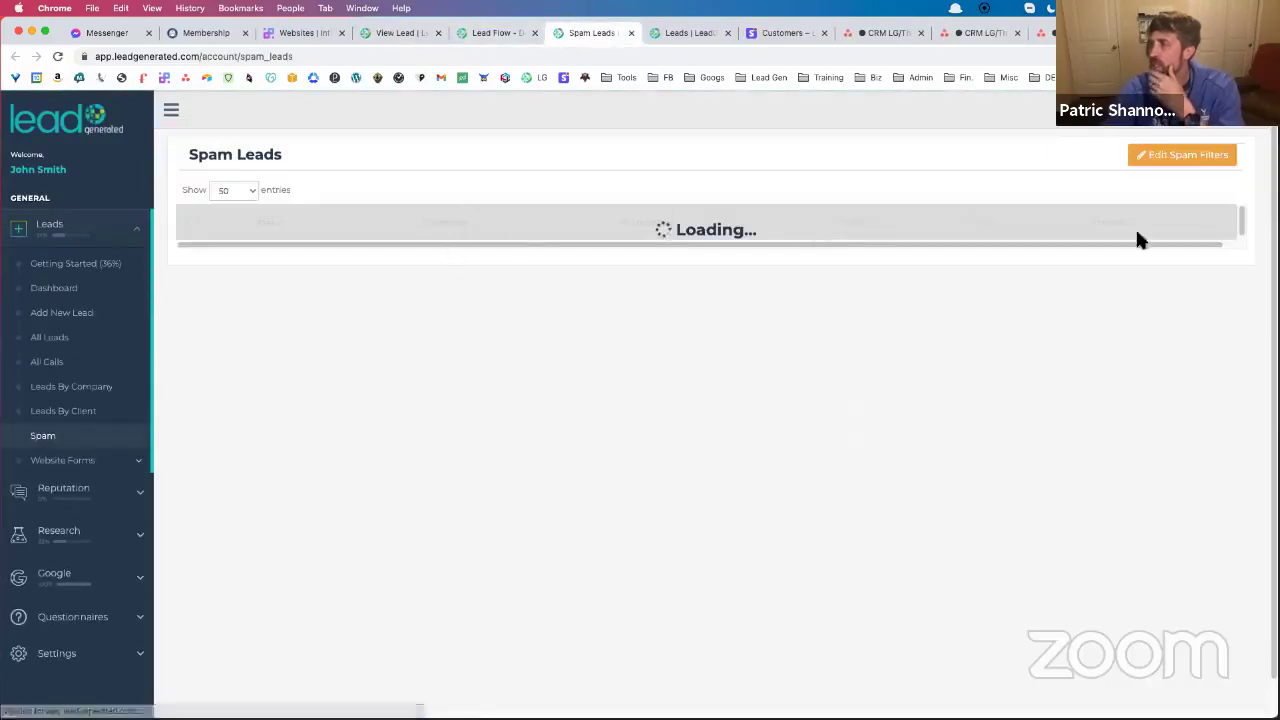
left_click(1210, 156)
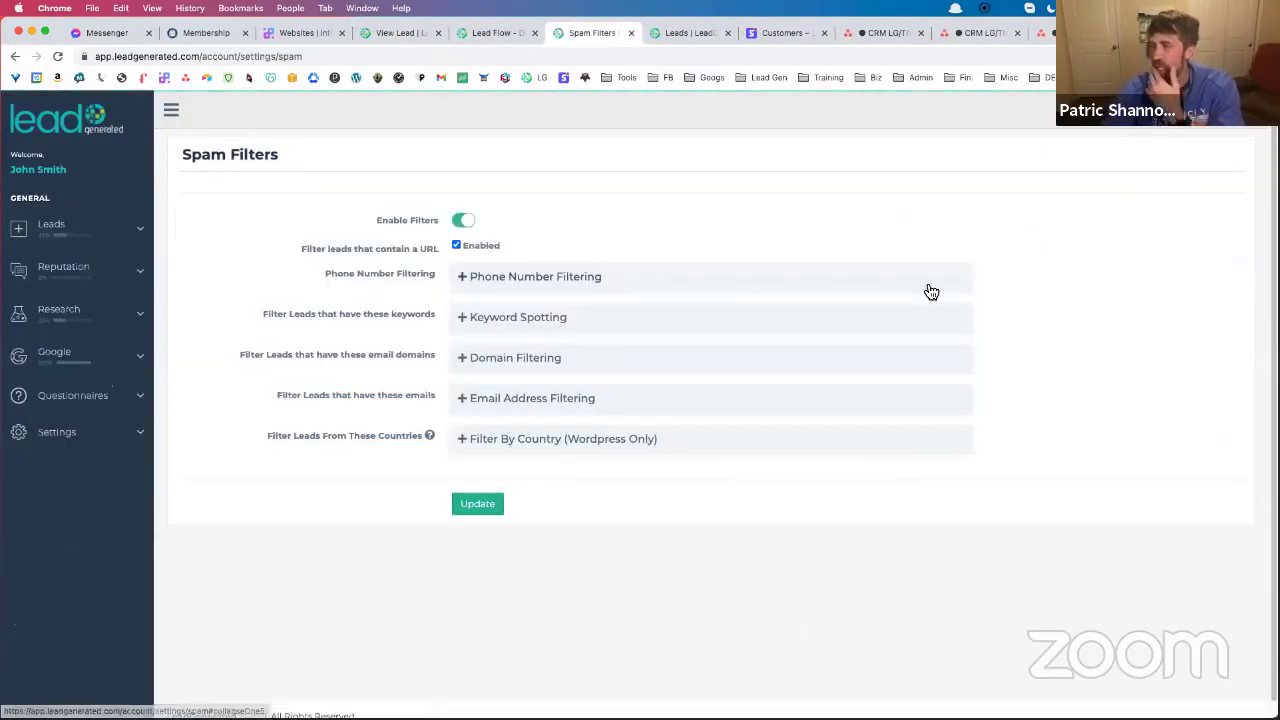
Review Filter By Country, where every country except United States is checked, then return to Leads
left_click(614, 451)
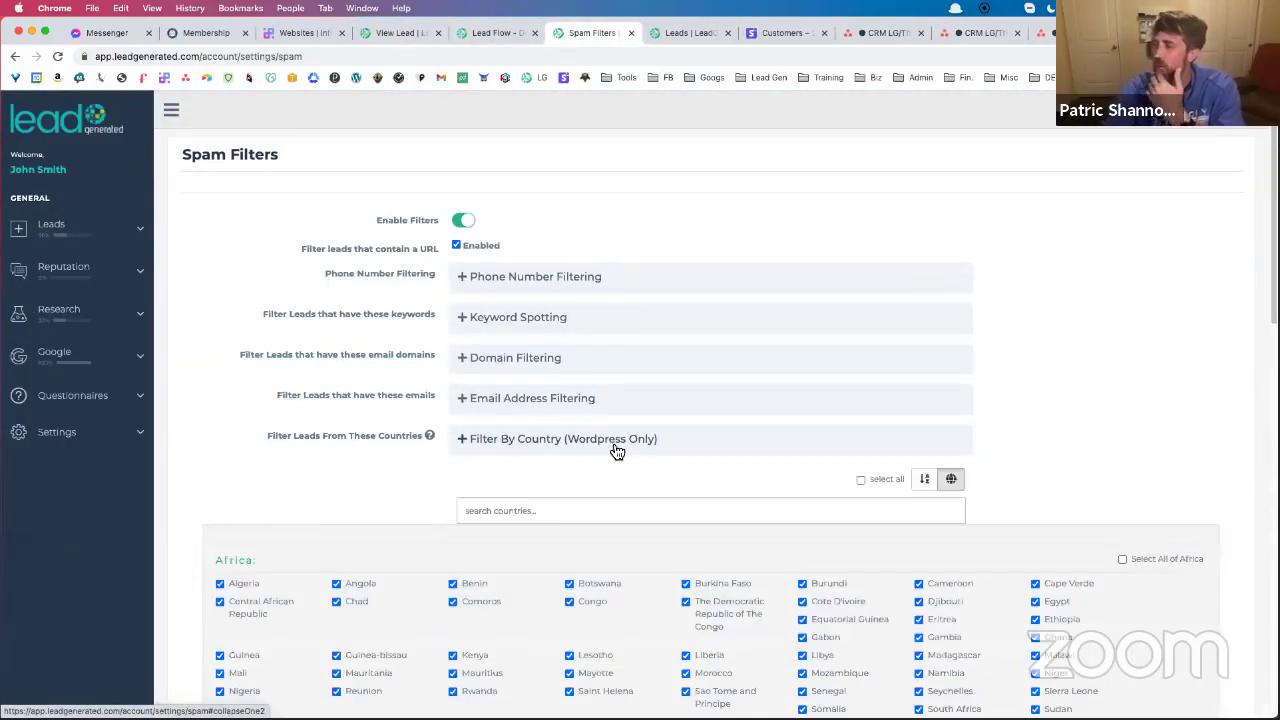
scroll(617, 452, "down", 3)
scroll(640, 362, "down", 2)
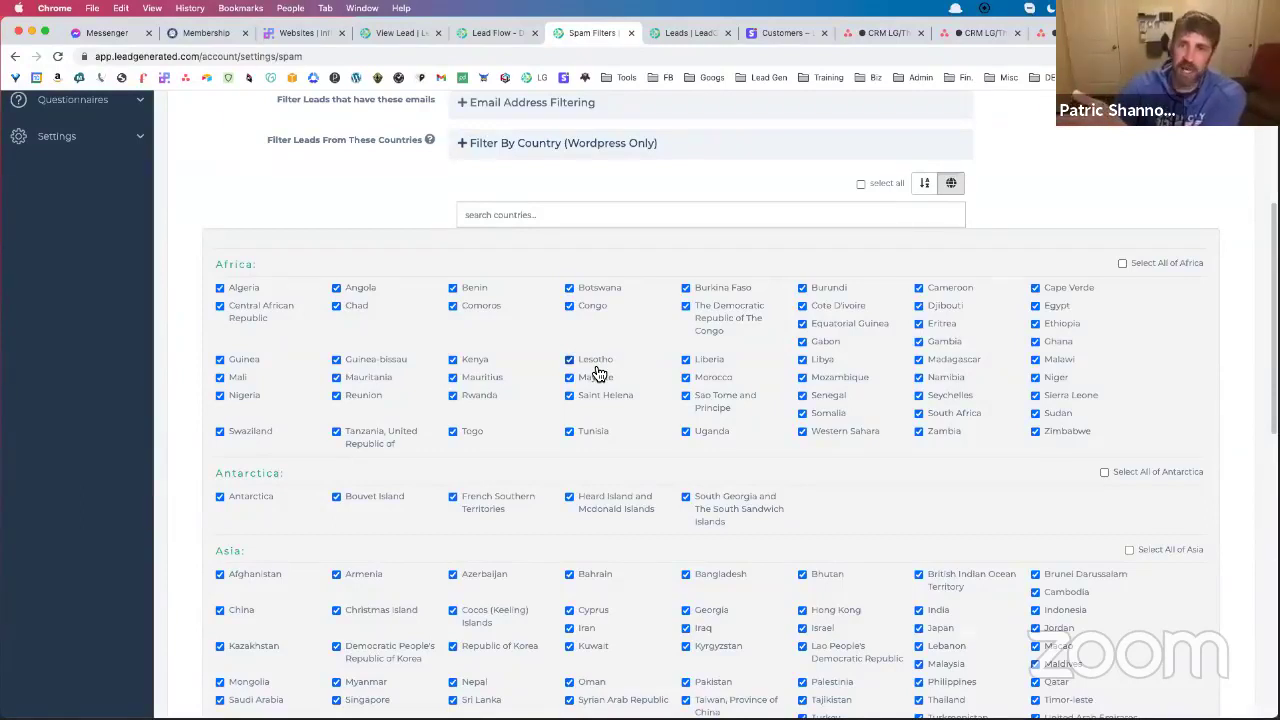
scroll(733, 346, "down", 1)
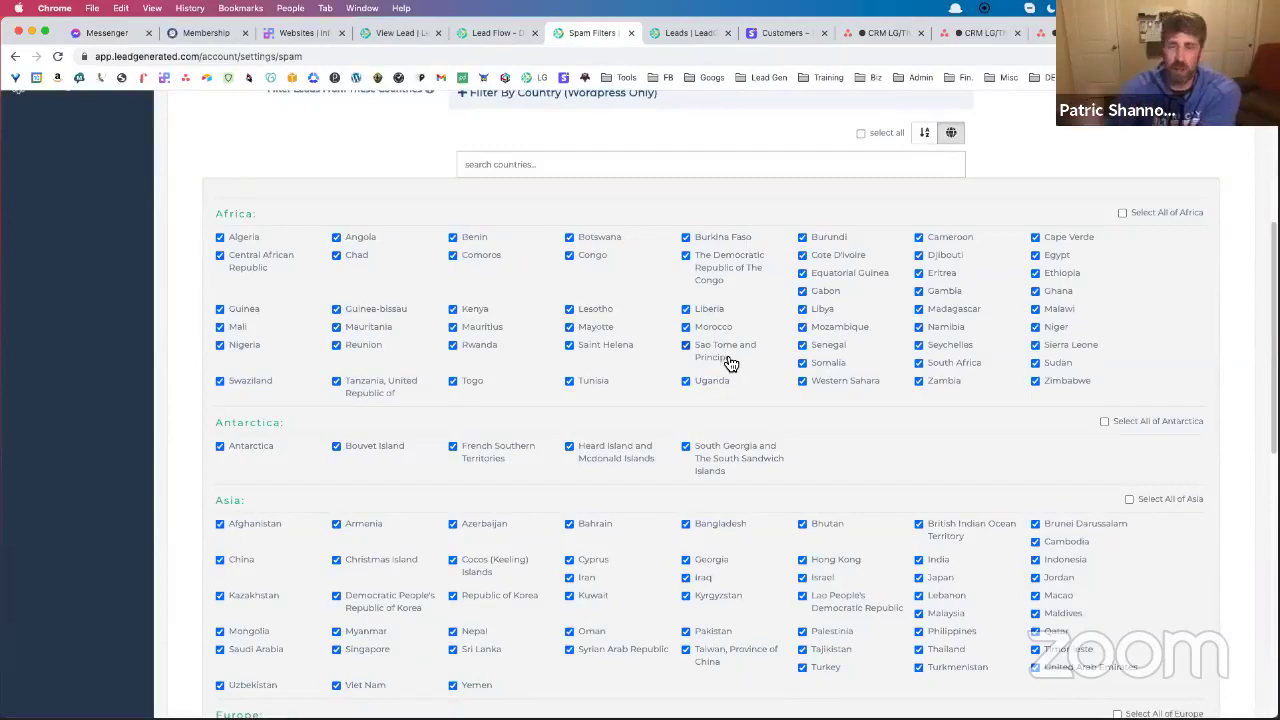
scroll(725, 352, "down", 5)
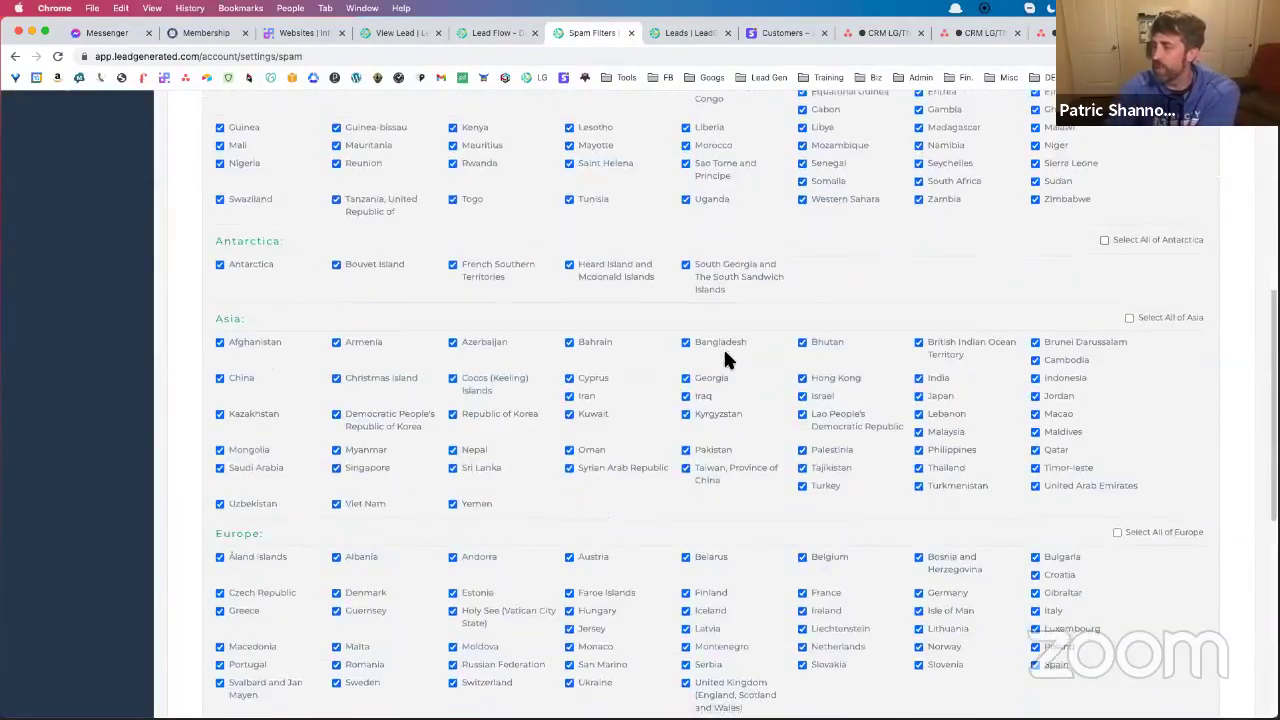
scroll(760, 358, "down", 8)
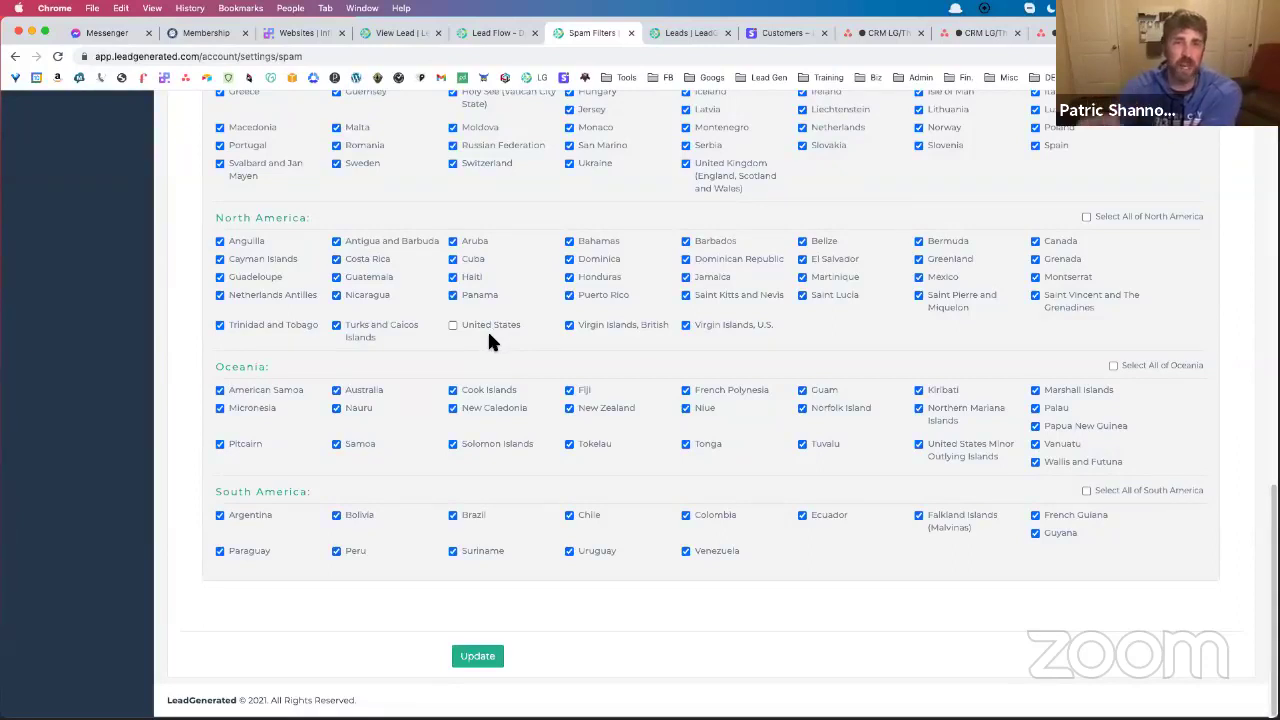
scroll(490, 341, "up", 1)
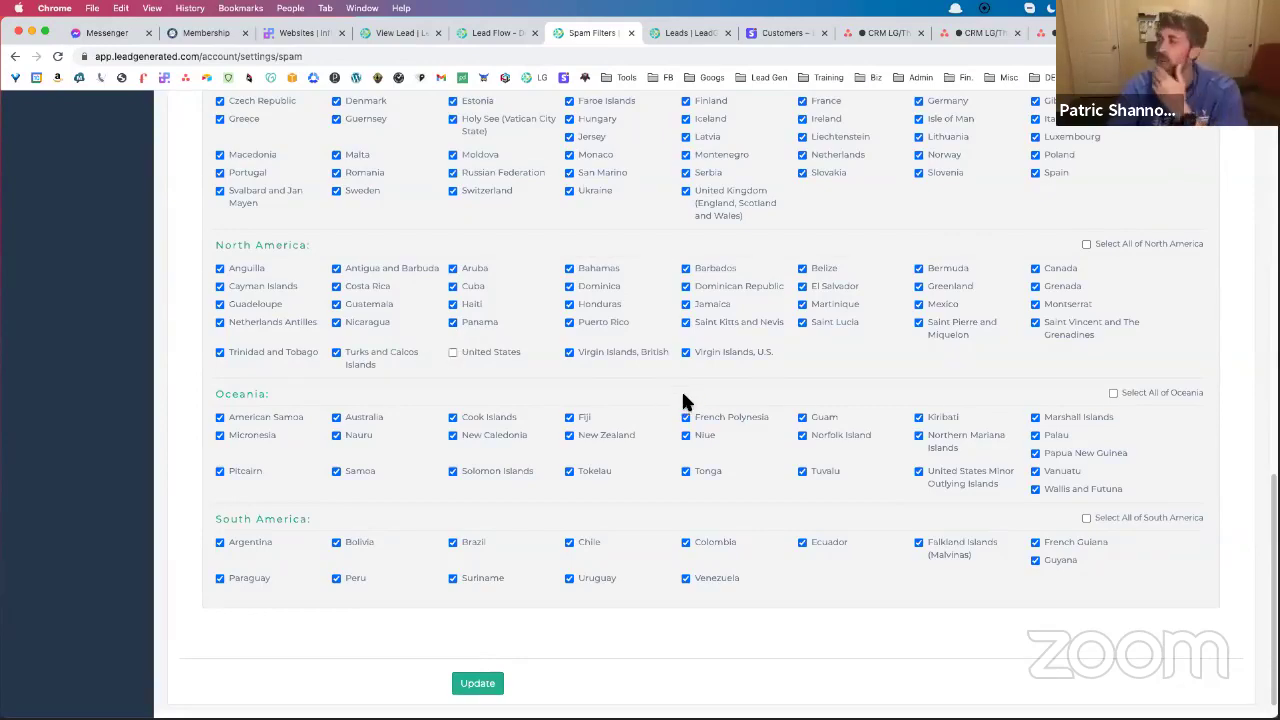
scroll(690, 395, "up", 5)
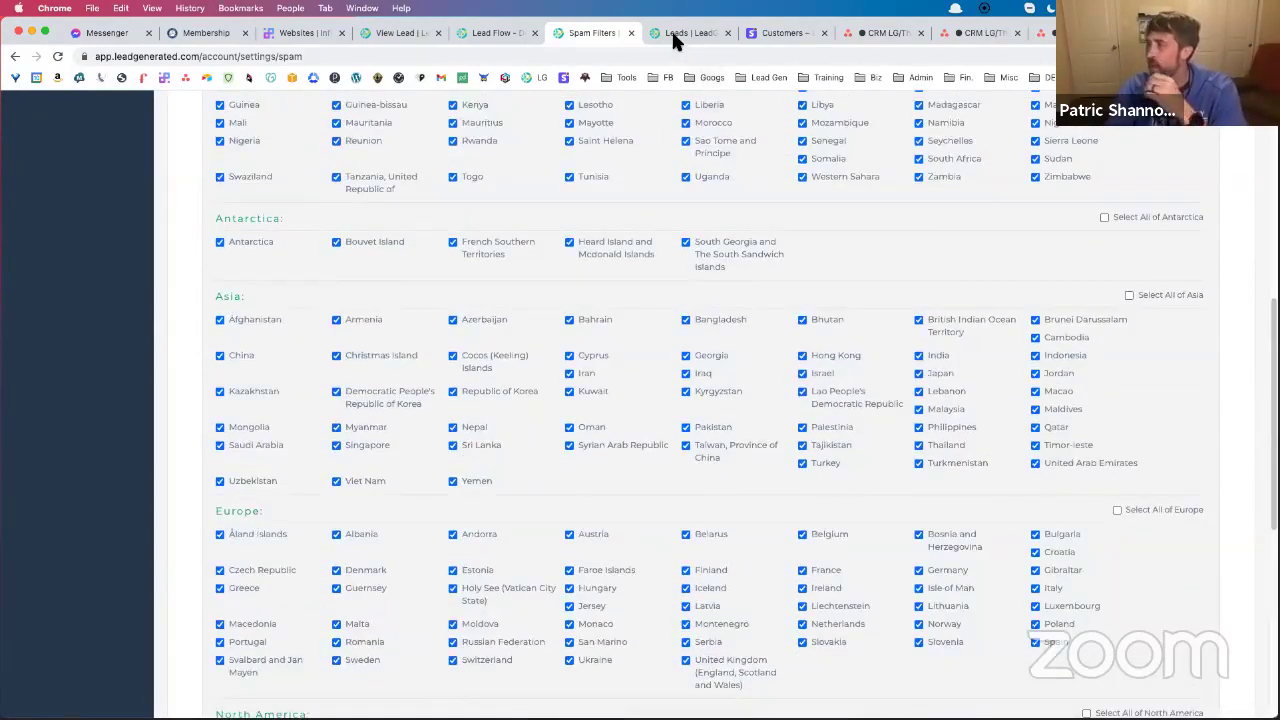
left_click(671, 36)
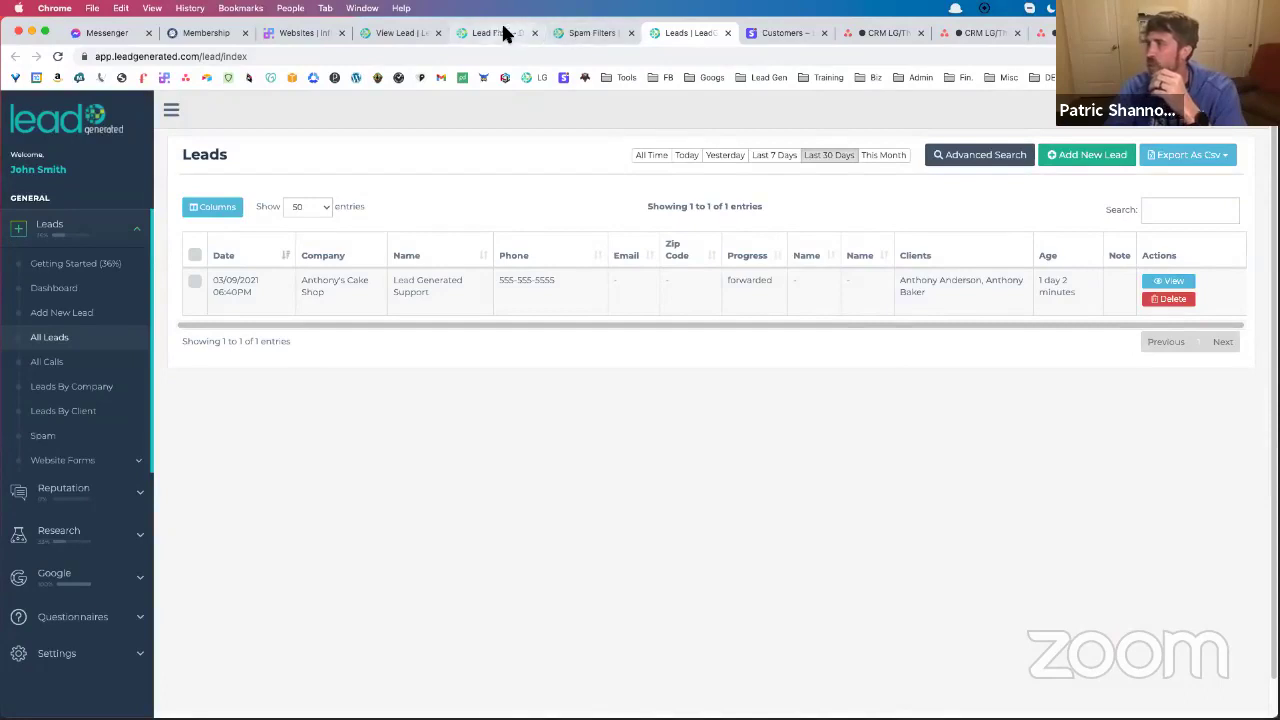
View the Lead Flow documentation diagram, then return to the bob's barns lead details
left_click(500, 33)
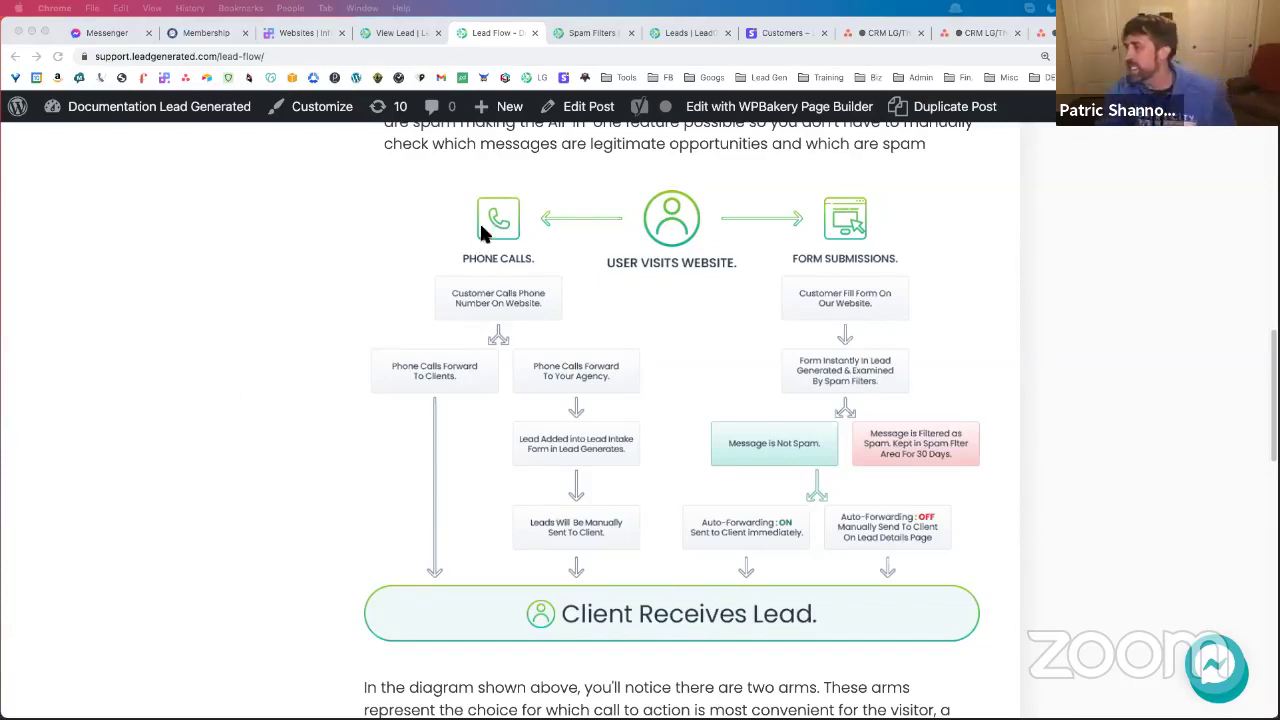
left_click(388, 34)
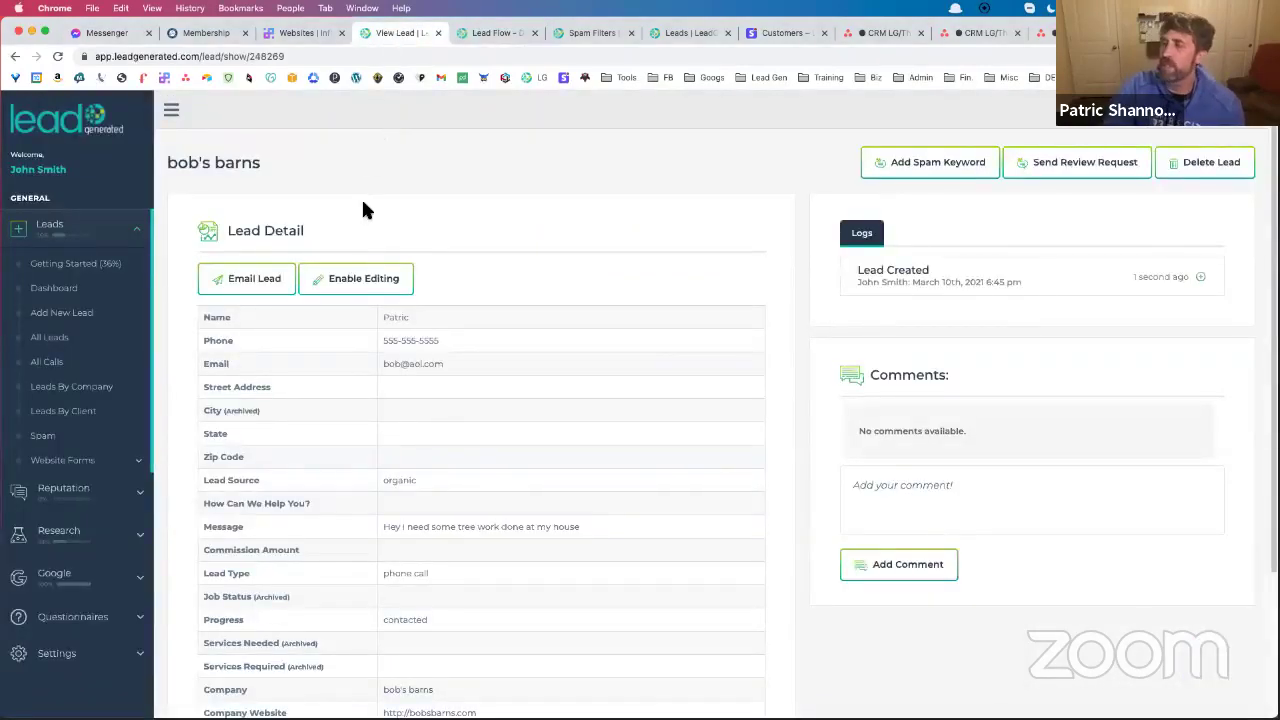
Preview the Email Lead form for bob's barns and close it without sending
scroll(470, 276, "down", 2)
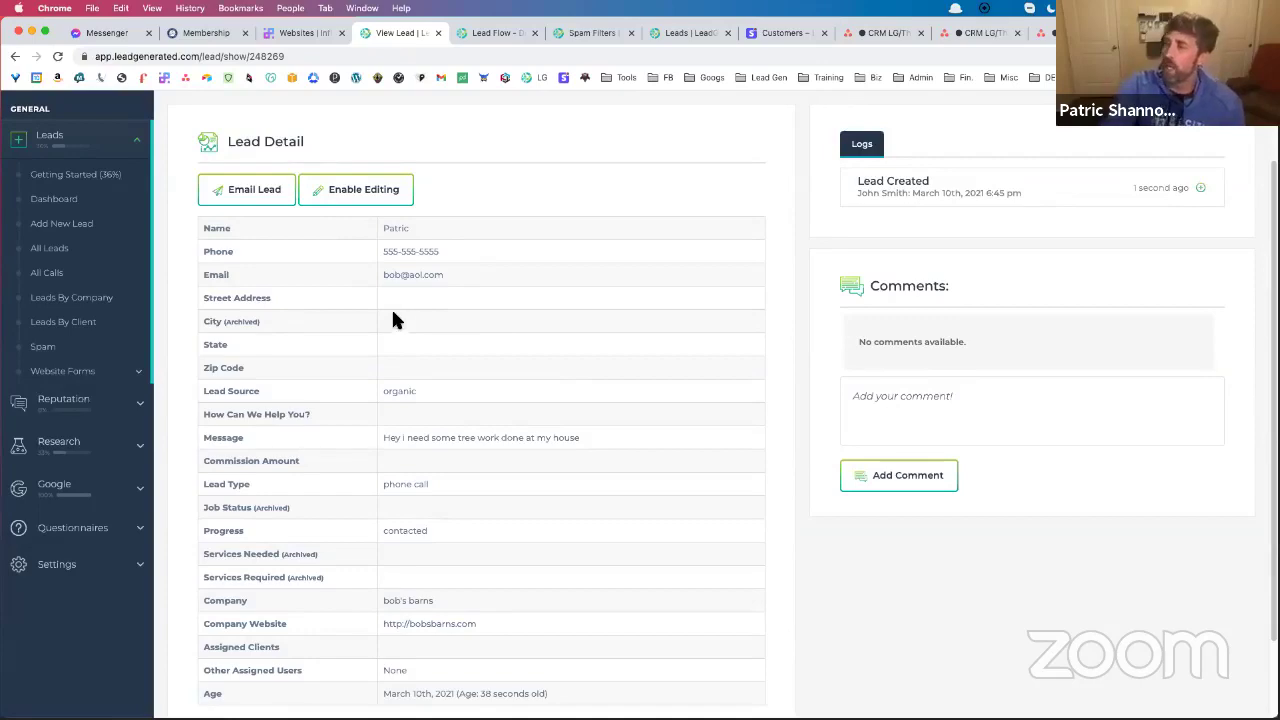
left_click(277, 194)
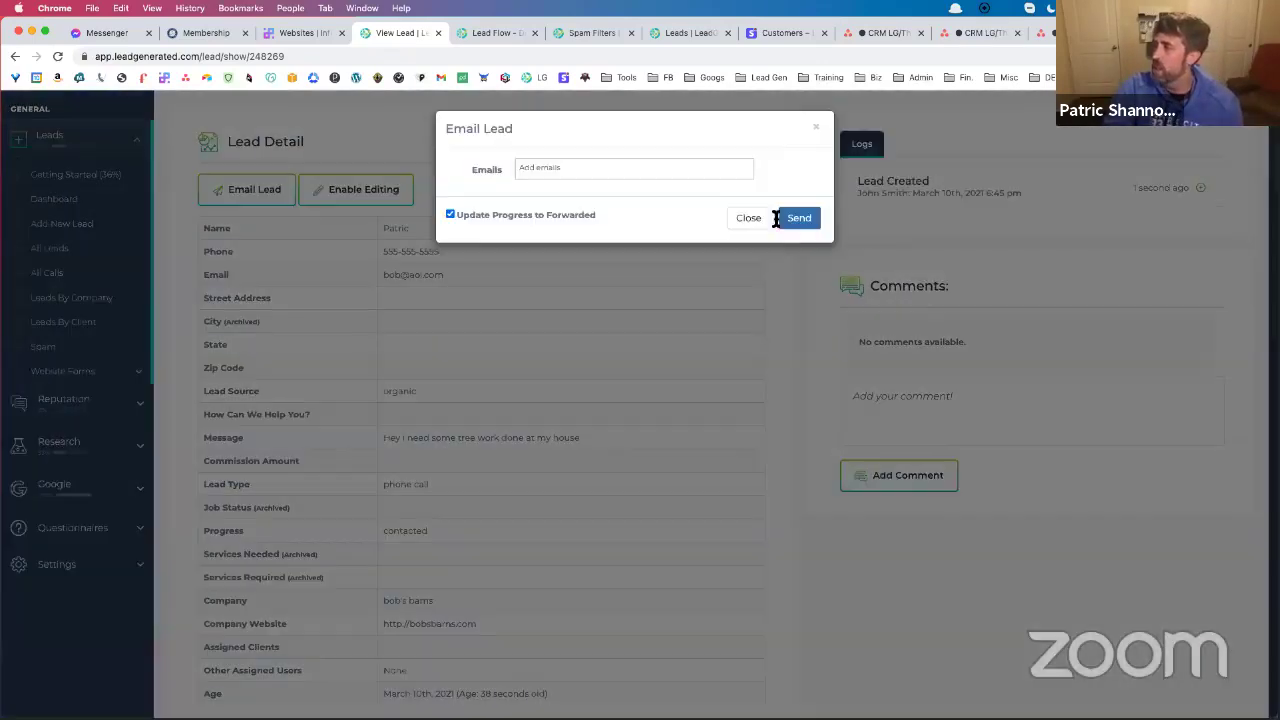
left_click(749, 219)
scroll(360, 520, "down", 2)
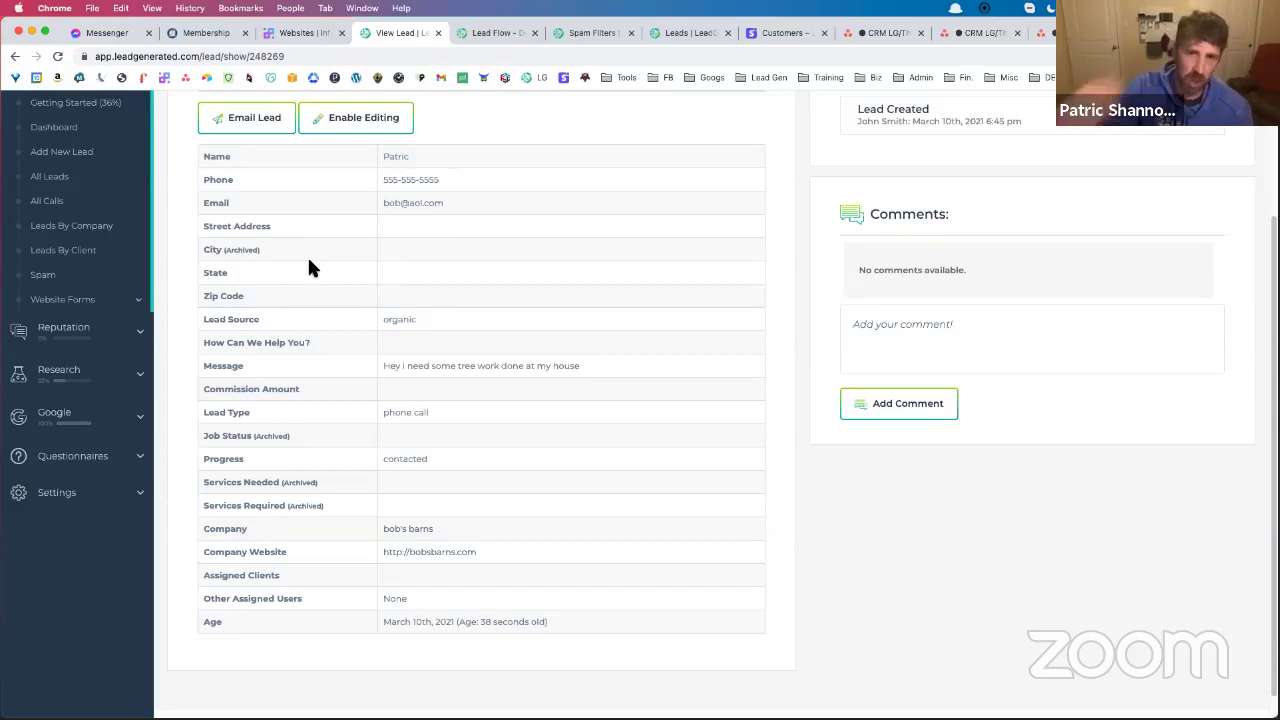
Enable editing, enter 400 as the Commission Amount, save changes, and go to All Leads
left_click(361, 136)
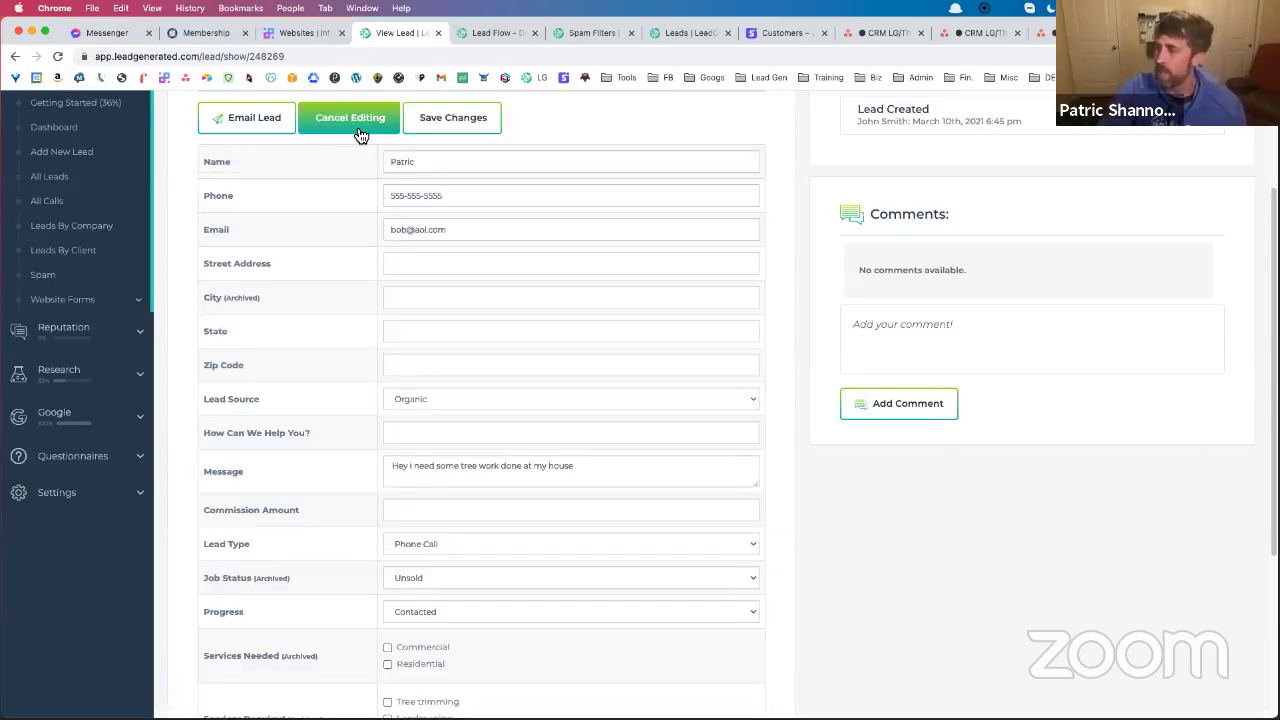
scroll(486, 463, "down", 3)
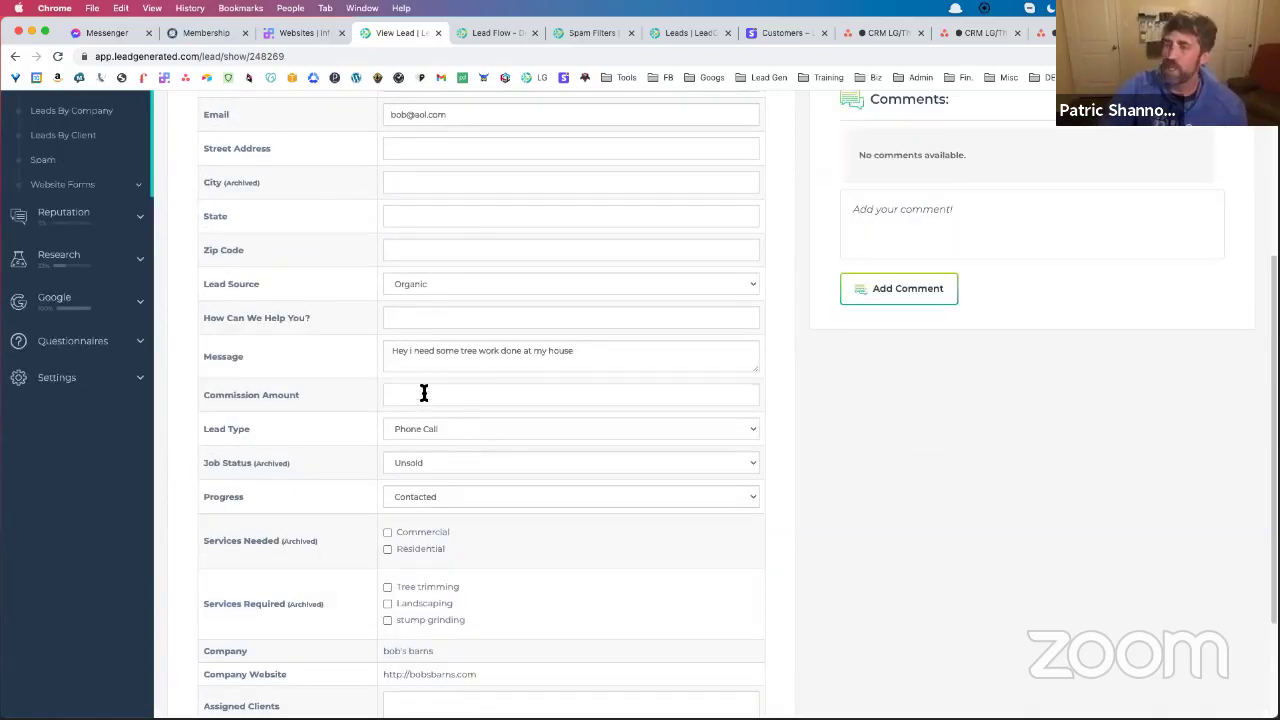
type("400")
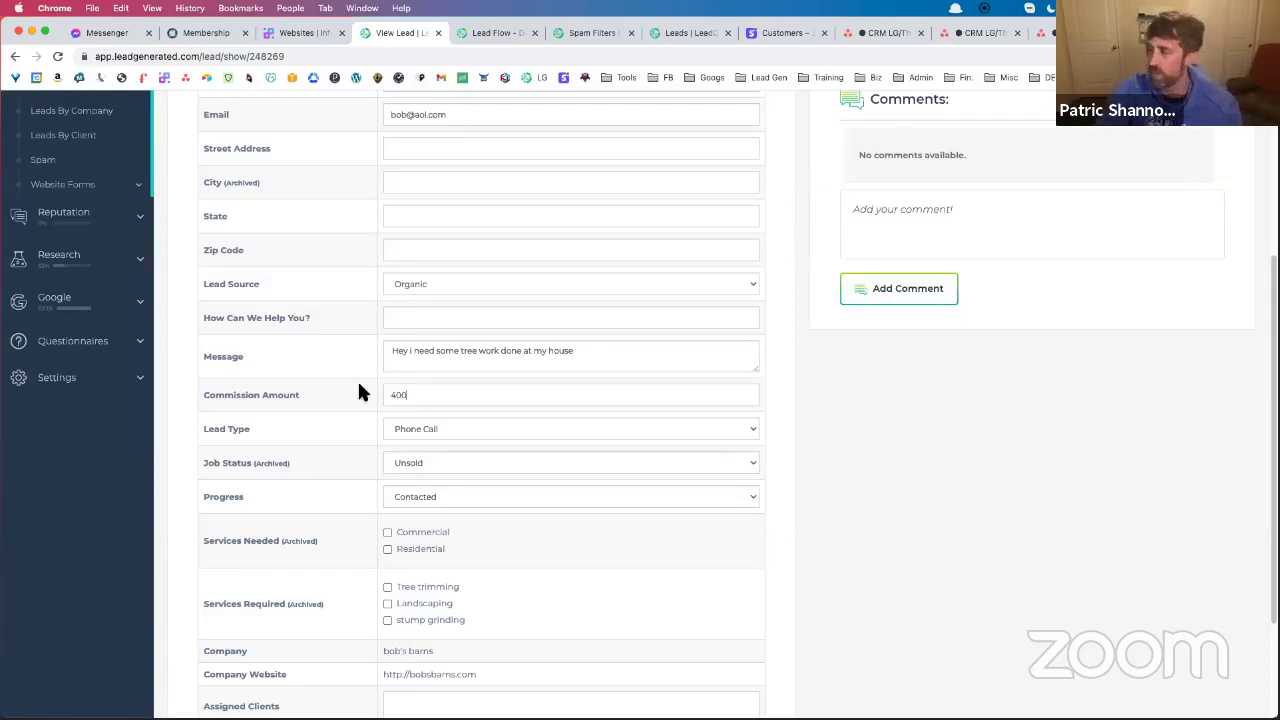
scroll(363, 390, "up", 3)
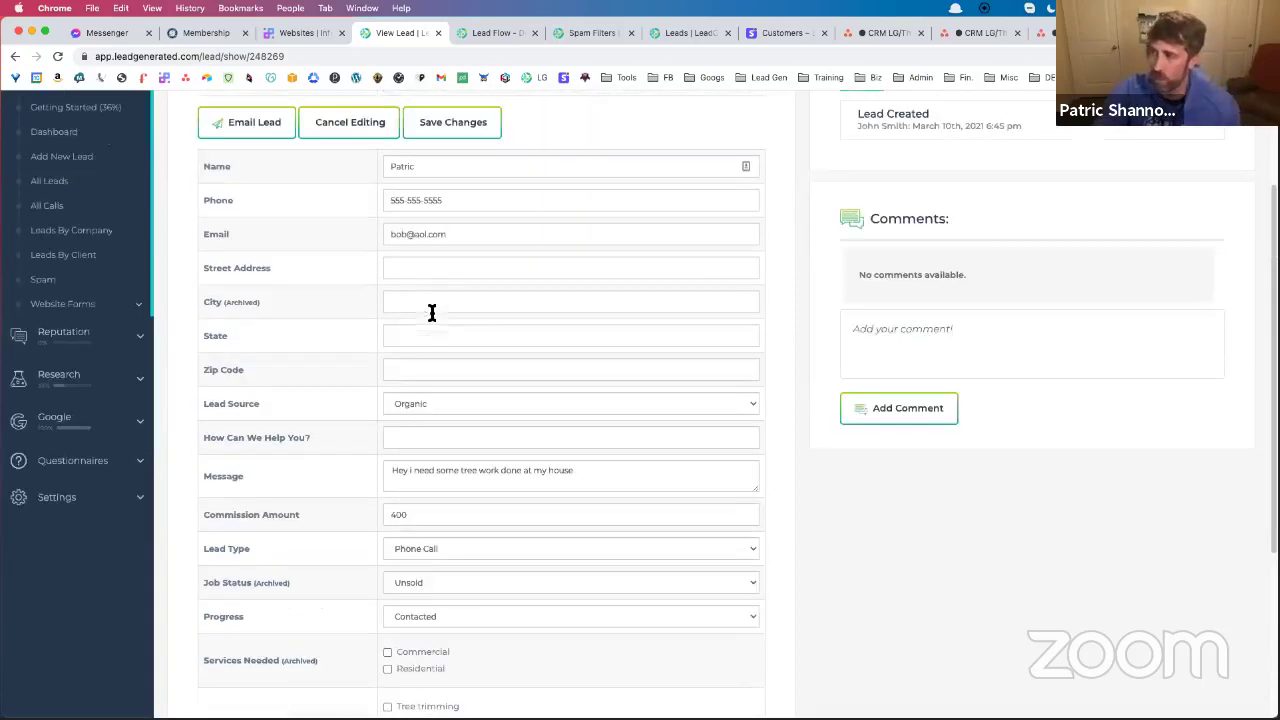
left_click(437, 135)
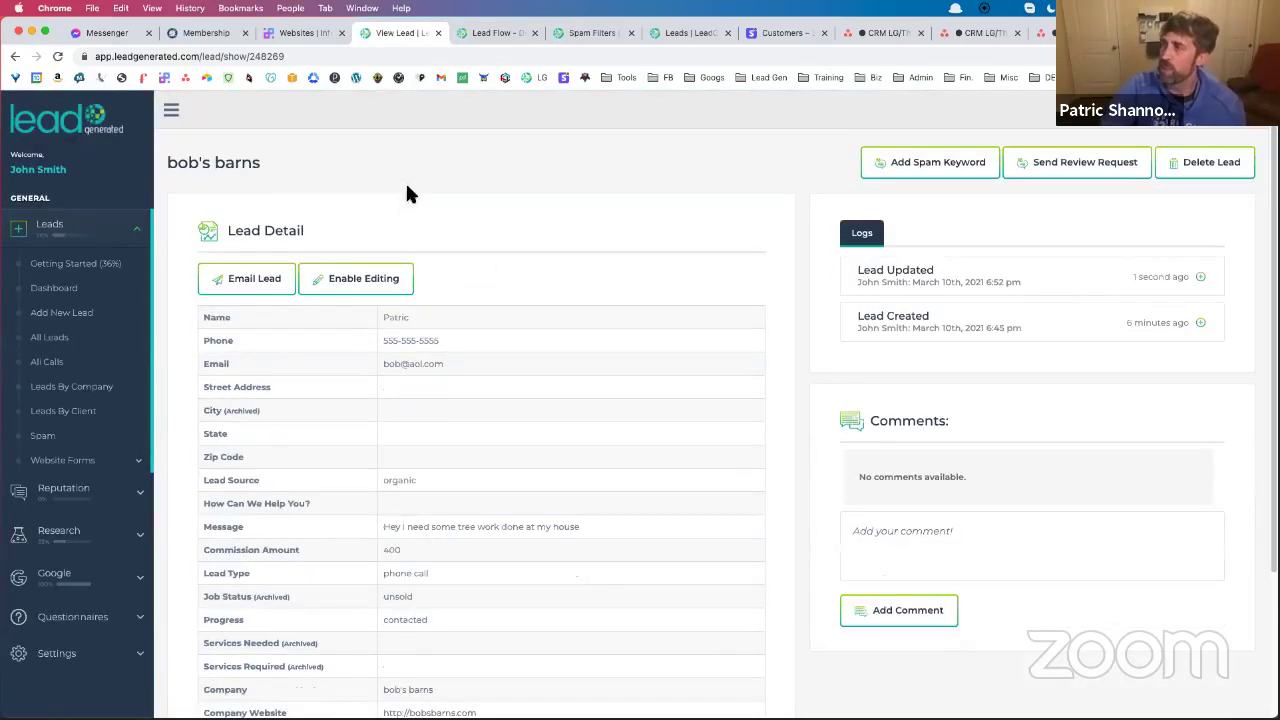
left_click(79, 341)
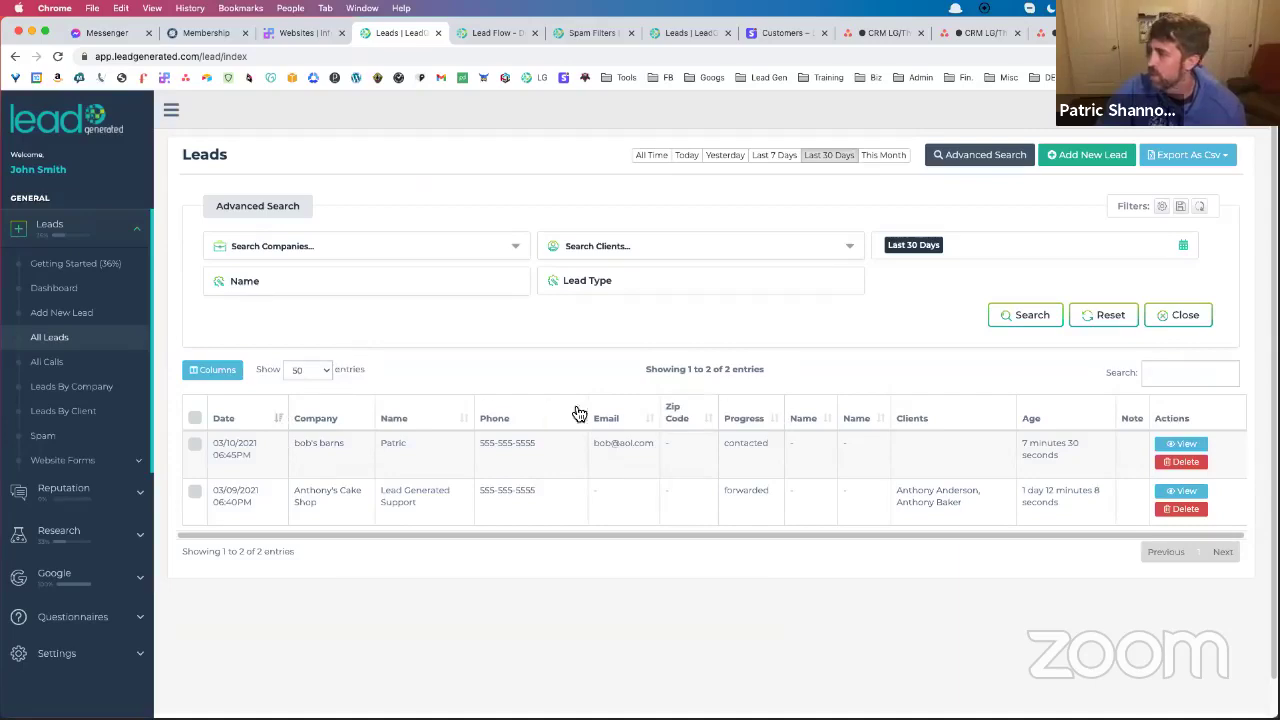
Tick Commission Amount in the Leads list Columns dialog and save the column choice
left_click(213, 370)
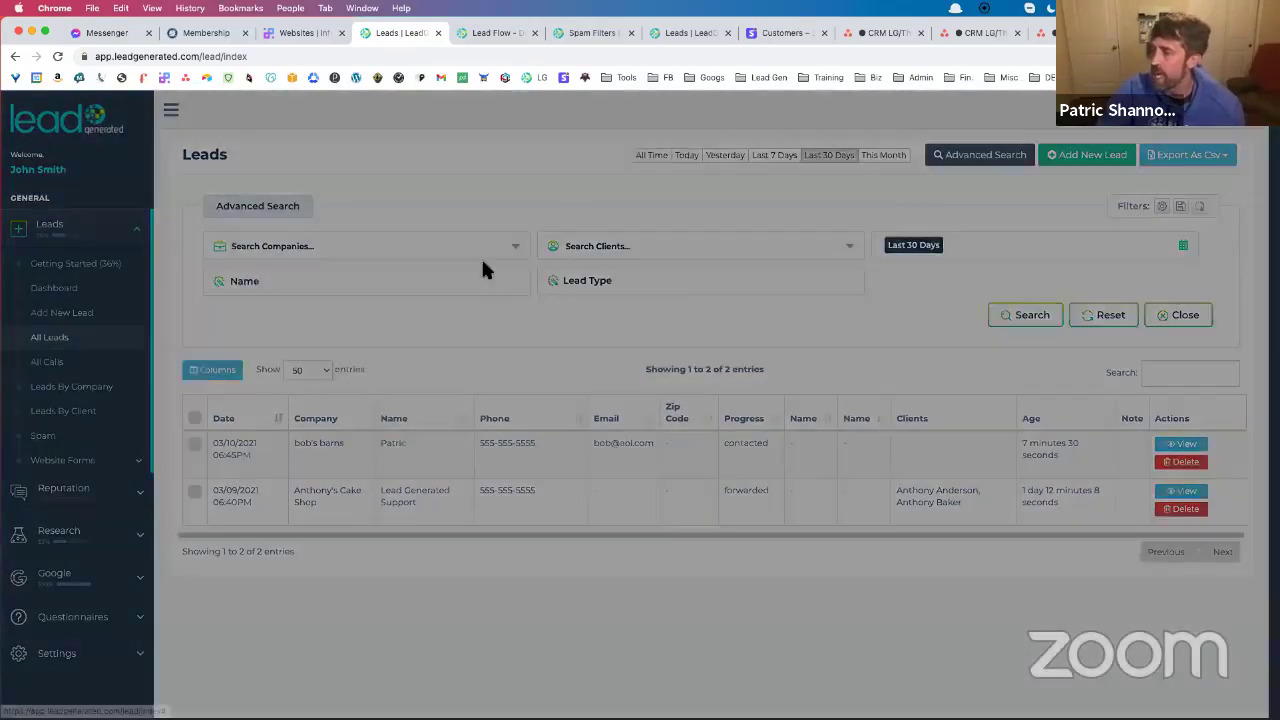
scroll(479, 262, "down", 10)
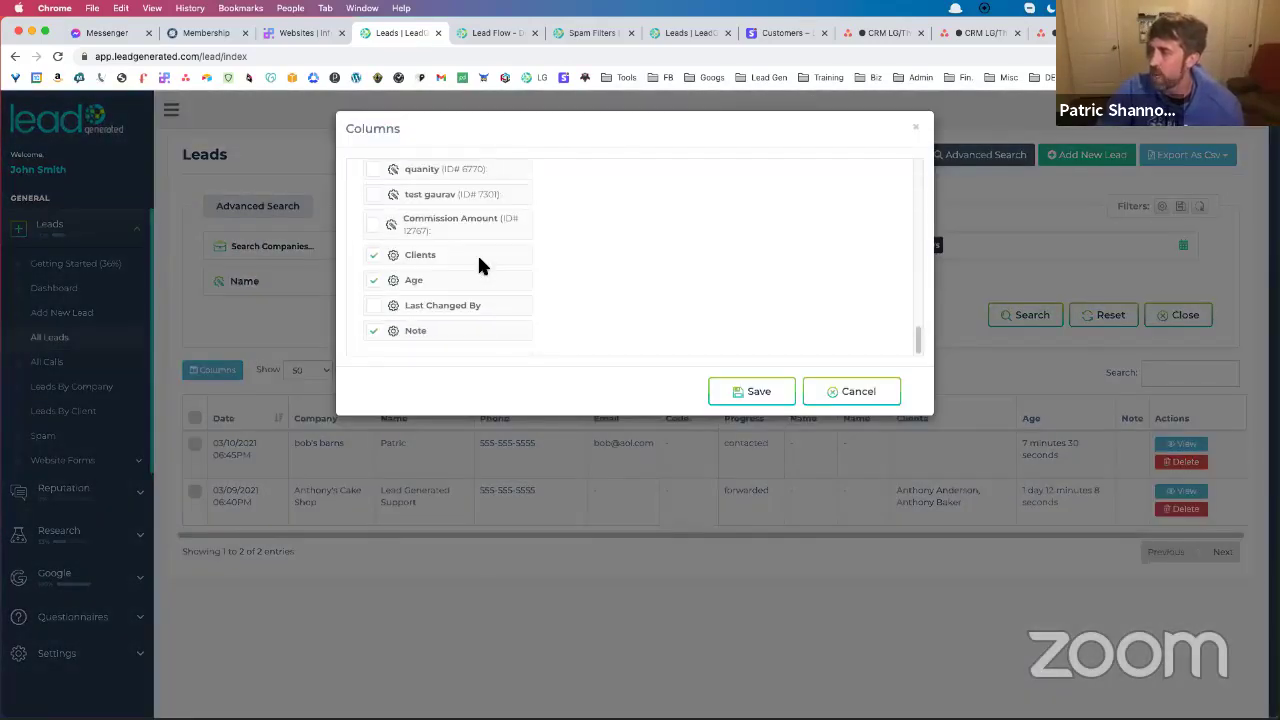
left_click(376, 226)
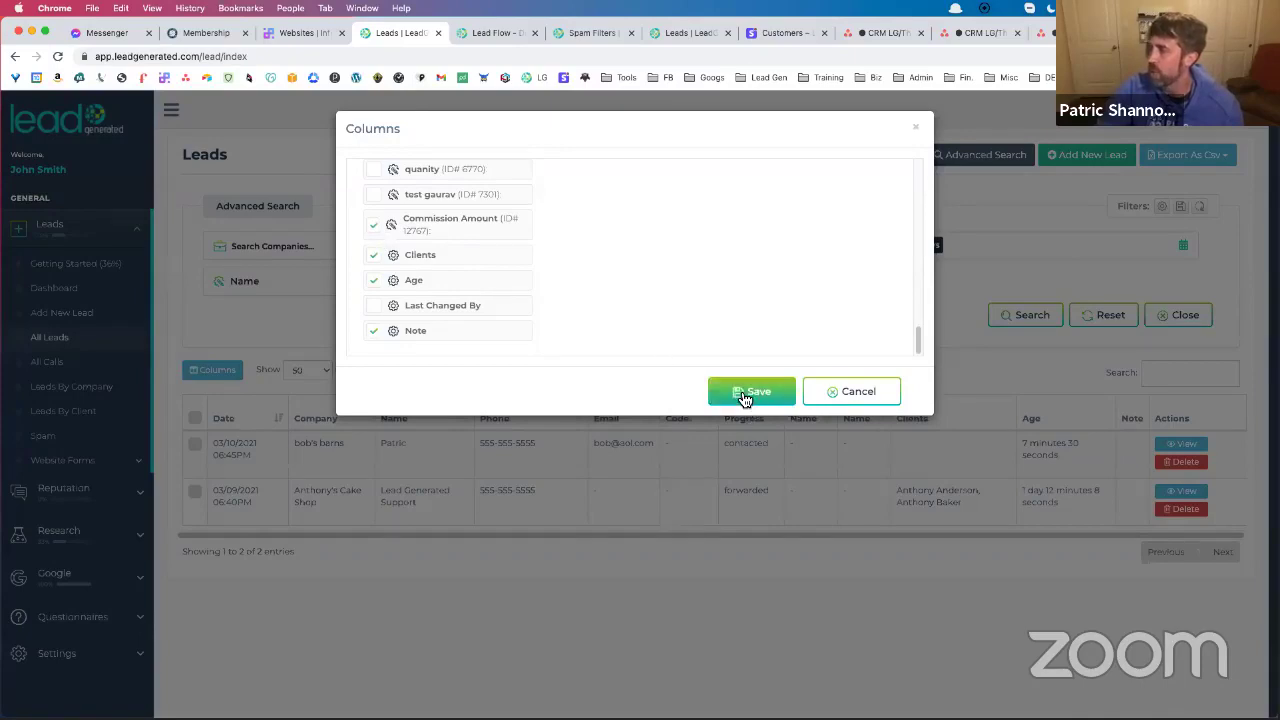
left_click(744, 395)
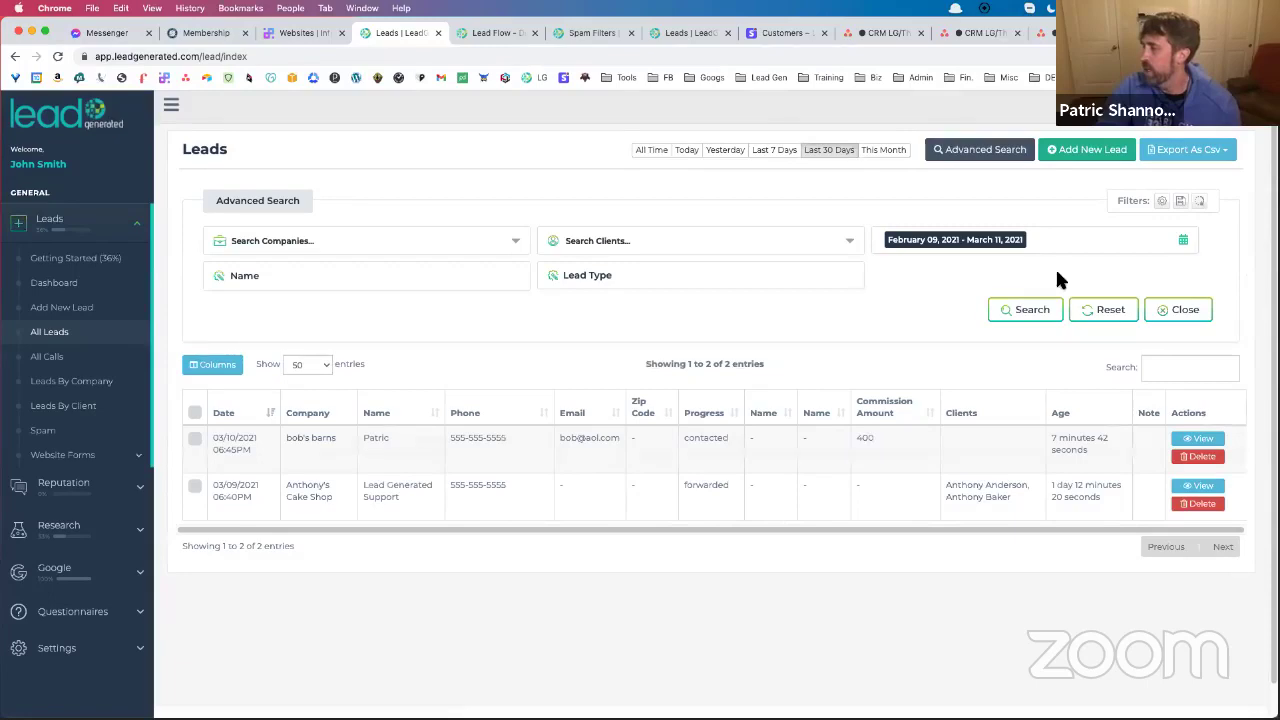
Tick Commission Amount in Filter Settings and save, then briefly check the Export As Csv options
left_click(1162, 201)
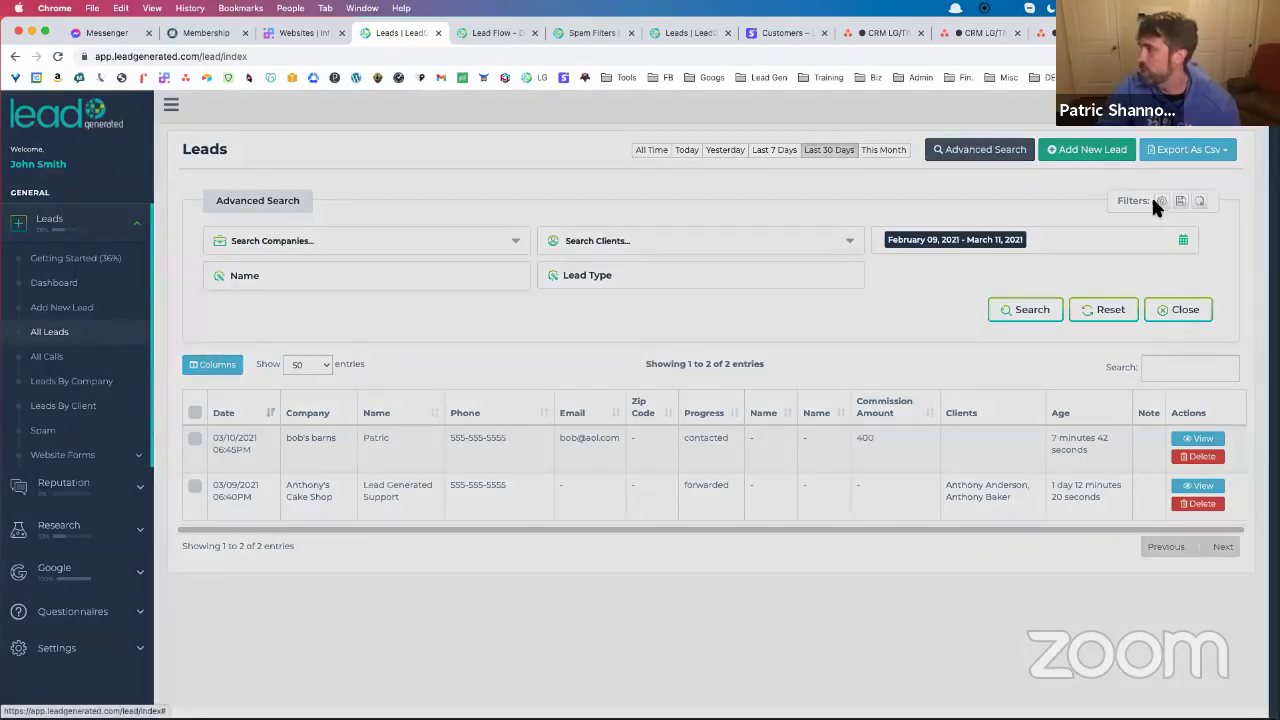
scroll(557, 318, "down", 3)
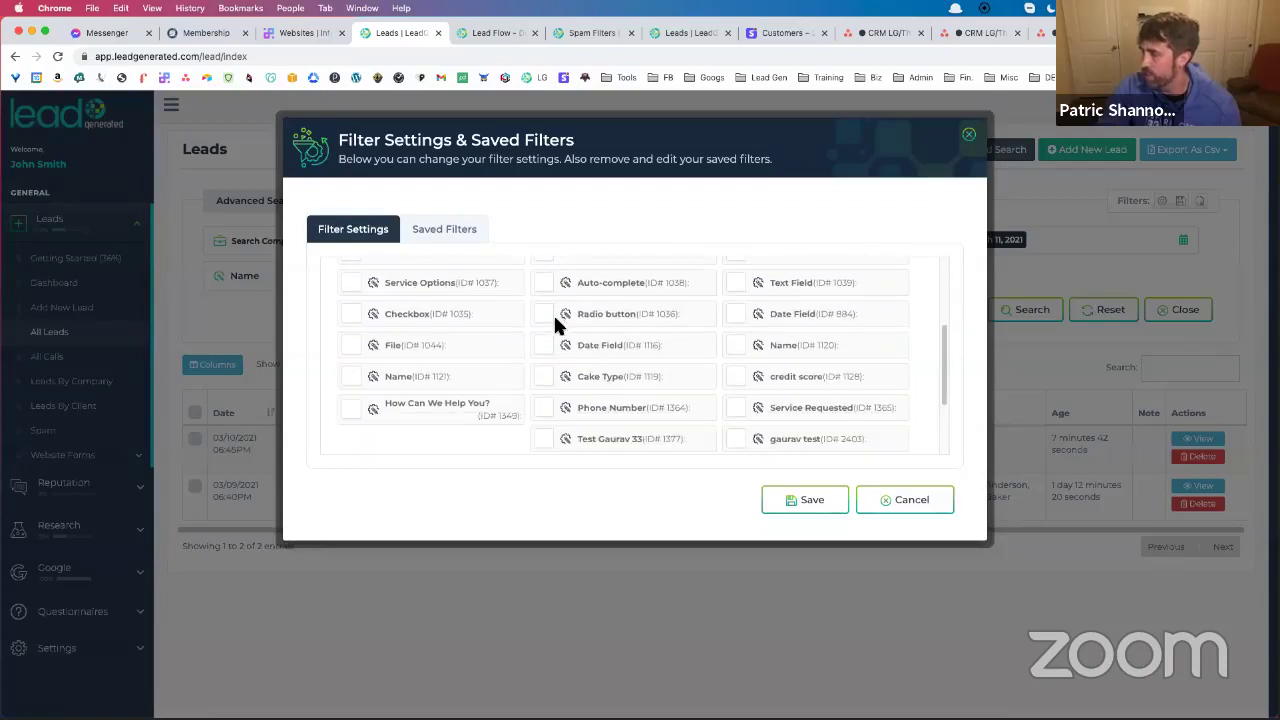
scroll(716, 325, "up", 2)
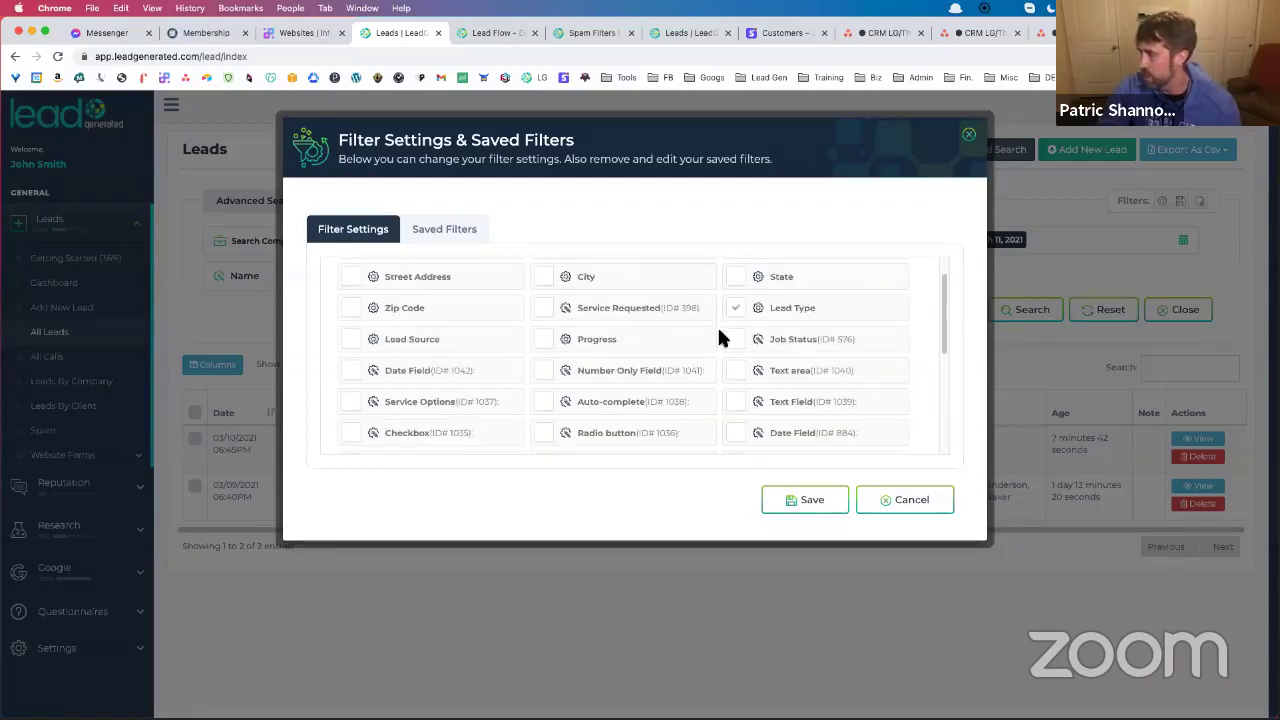
scroll(717, 325, "up", 1)
scroll(717, 325, "down", 1)
scroll(717, 330, "down", 5)
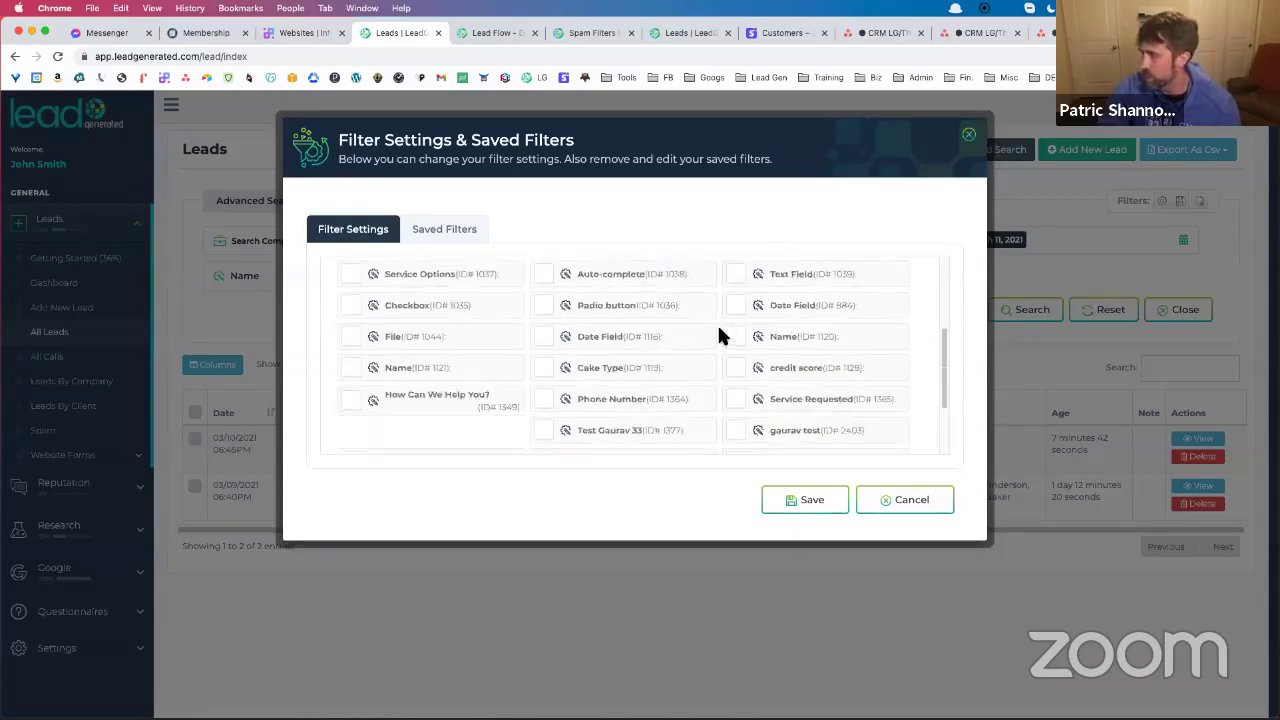
left_click(740, 440)
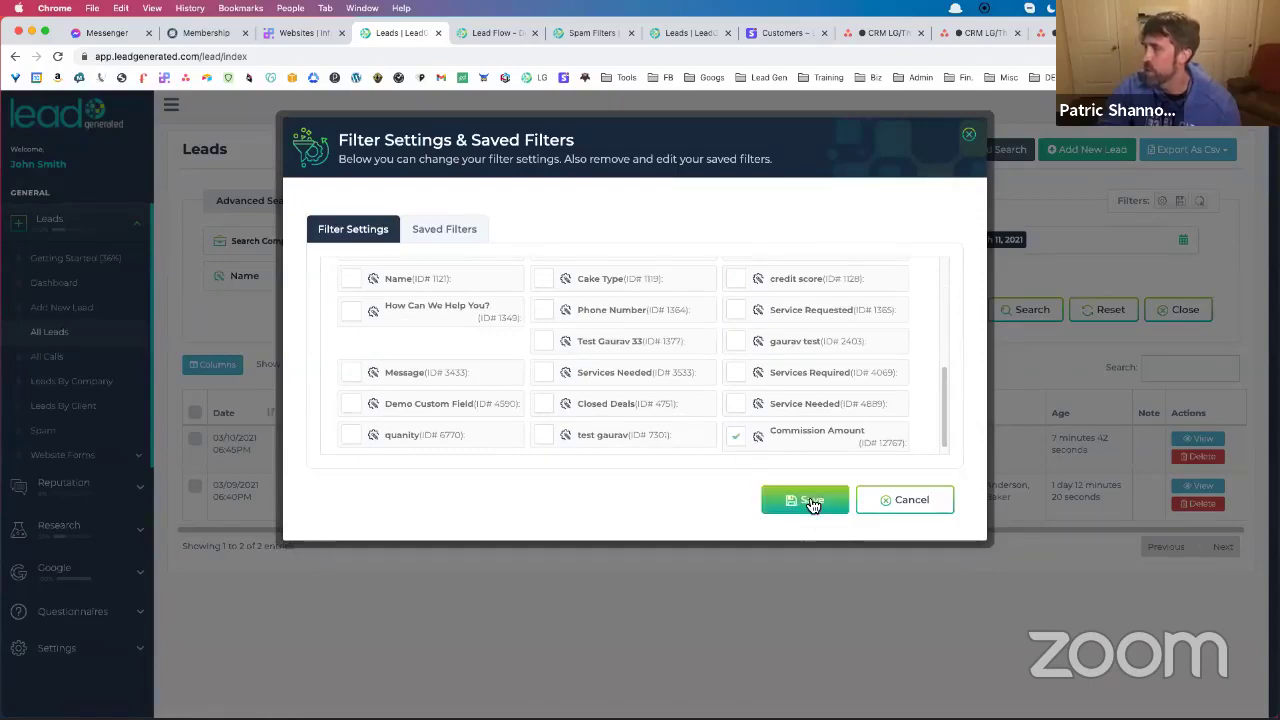
left_click(810, 502)
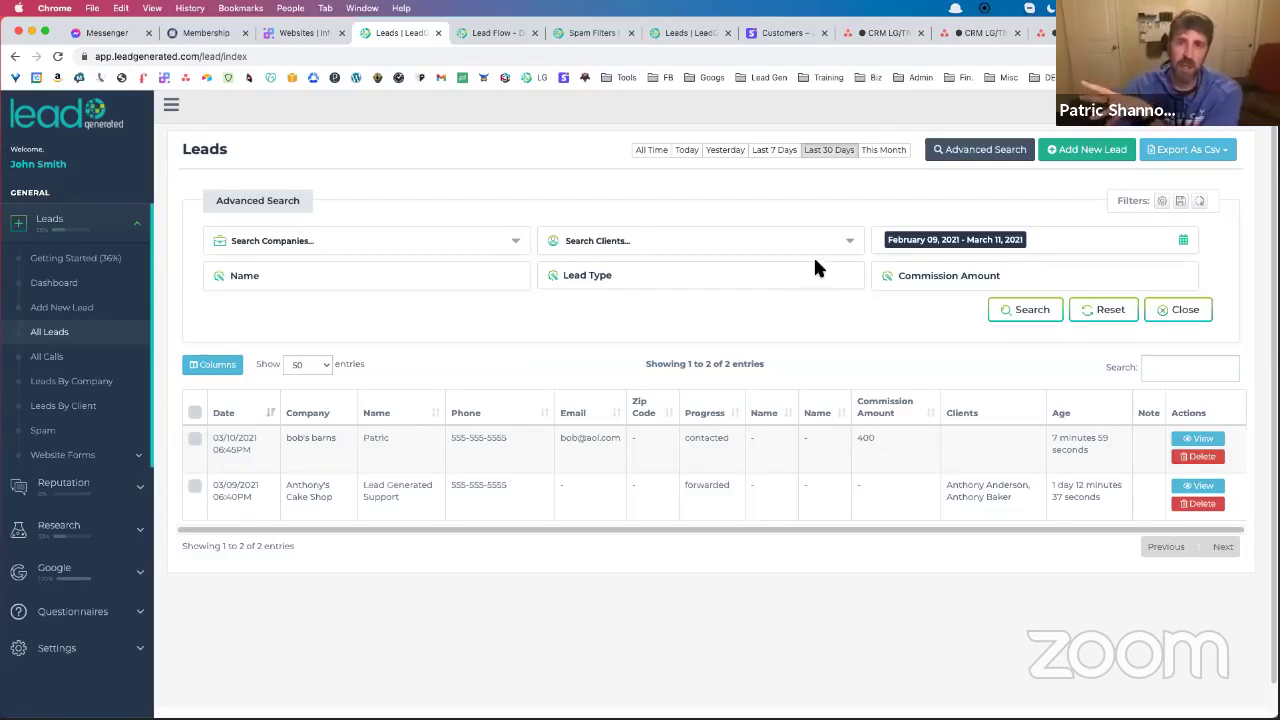
left_click(1160, 150)
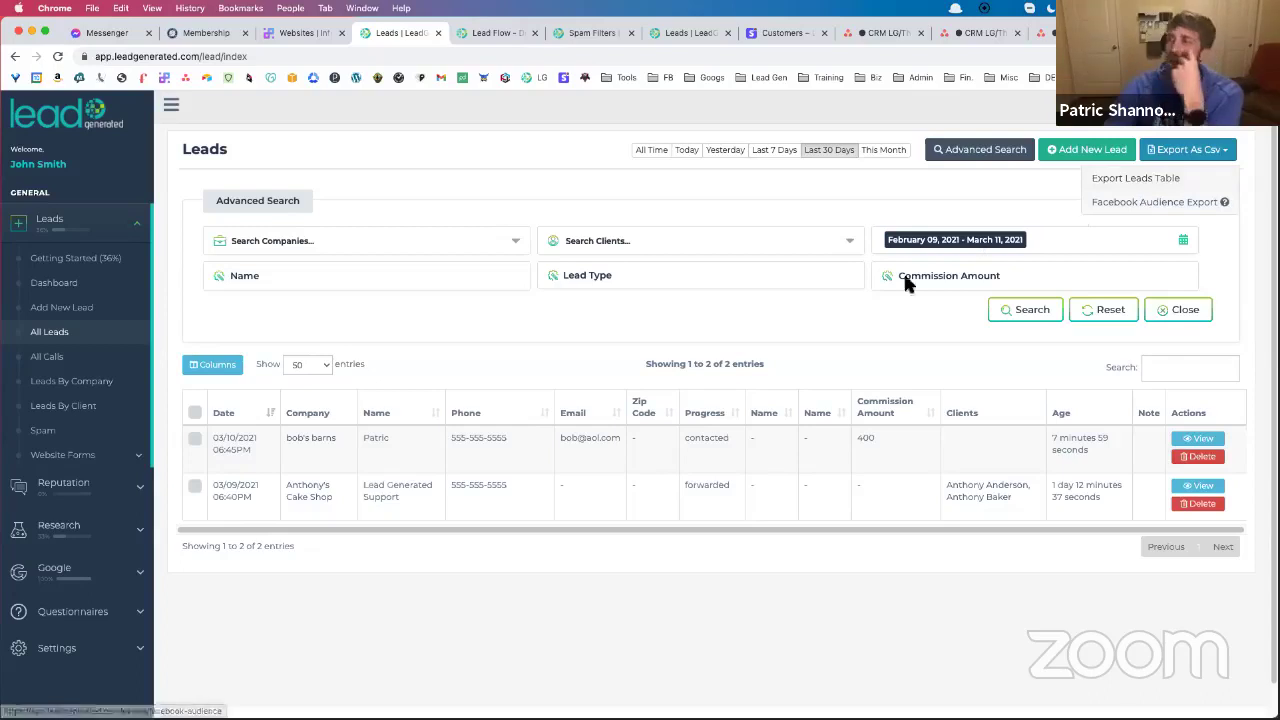
left_click(555, 326)
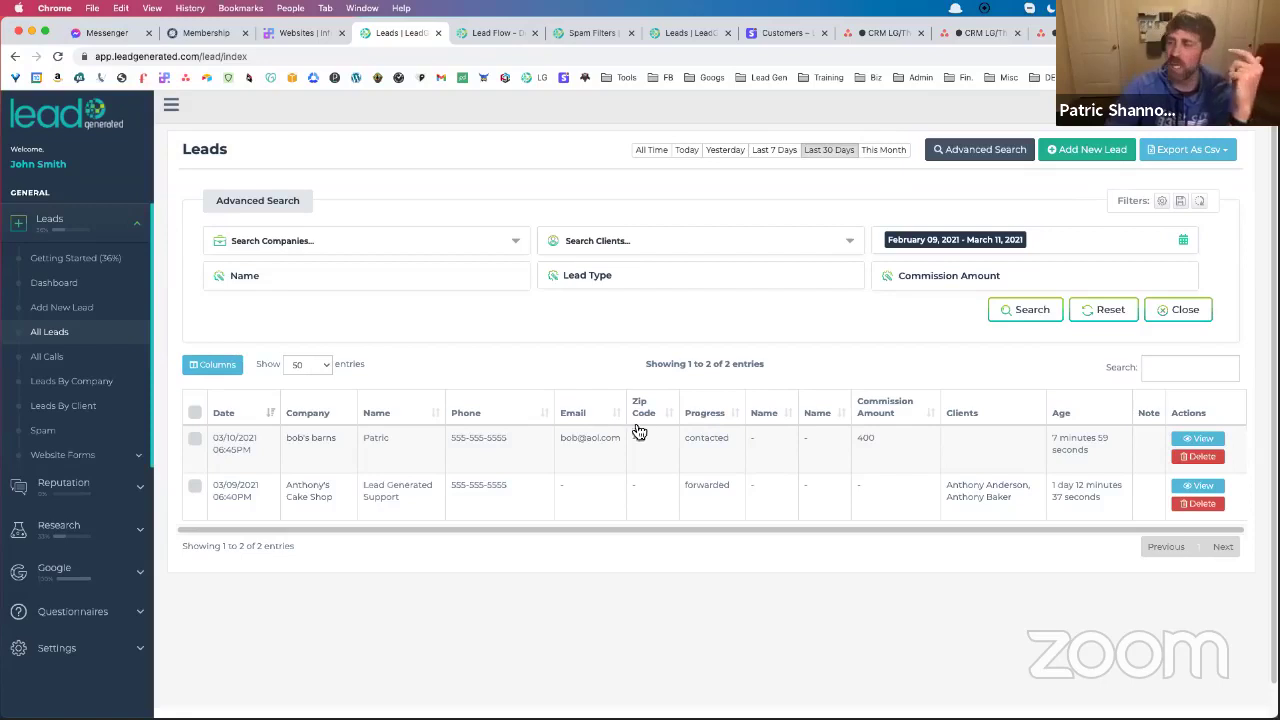
left_click(310, 446)
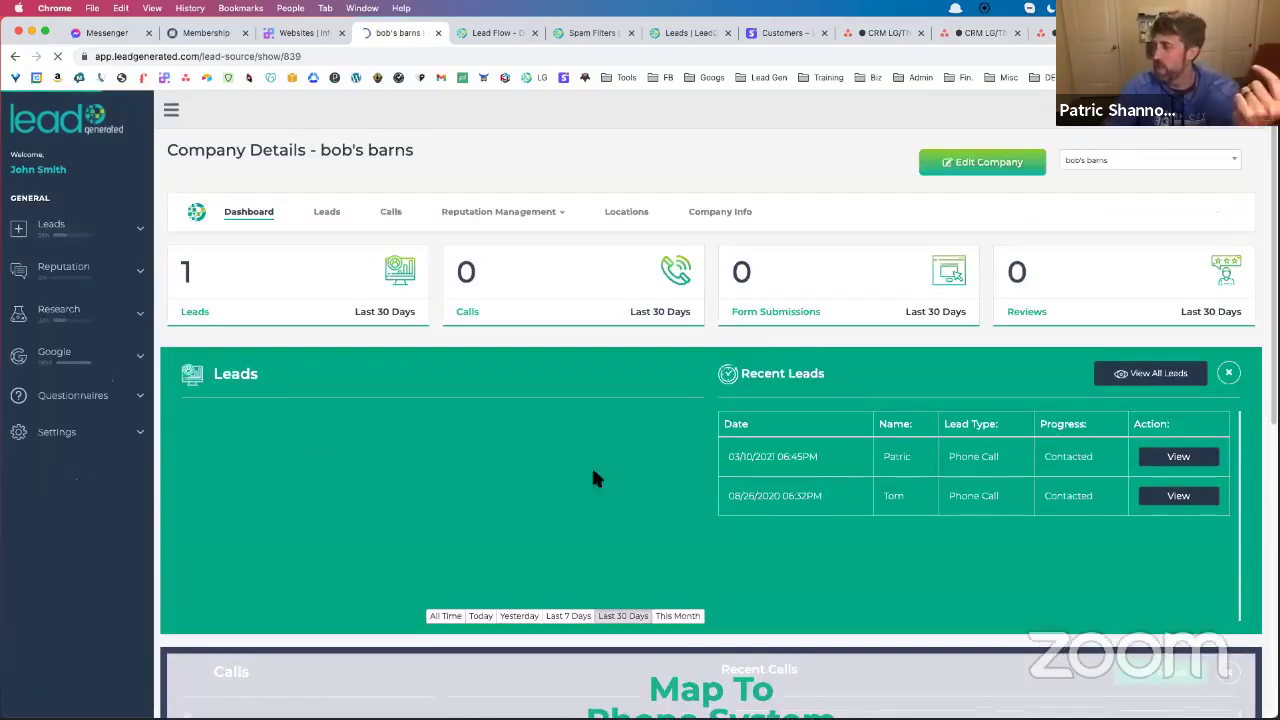
scroll(645, 415, "down", 5)
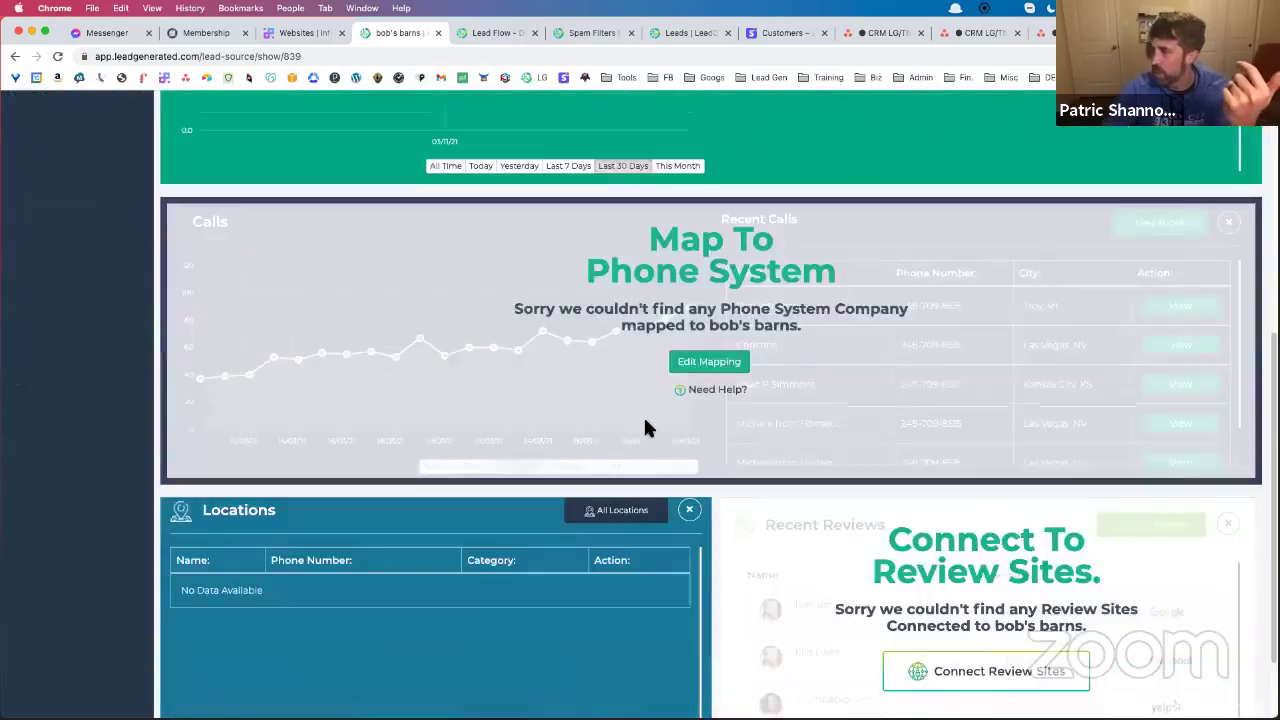
scroll(650, 432, "down", 2)
scroll(615, 410, "up", 8)
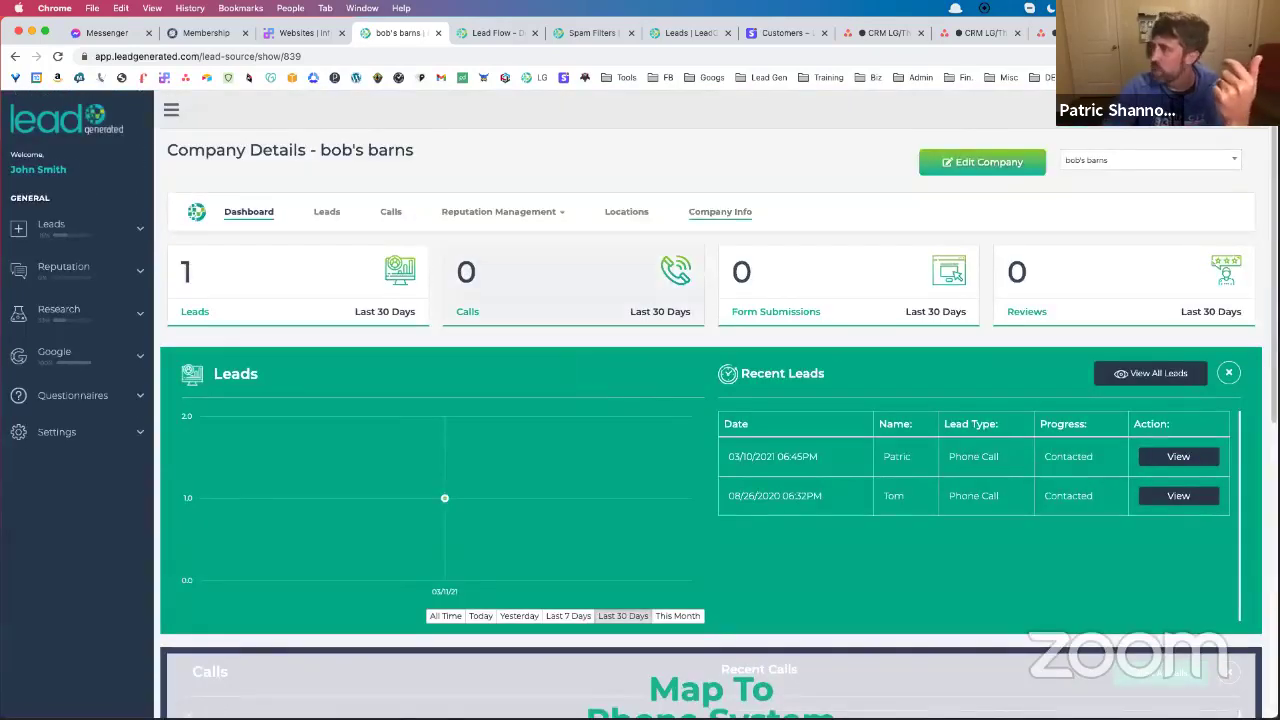
key("super+t")
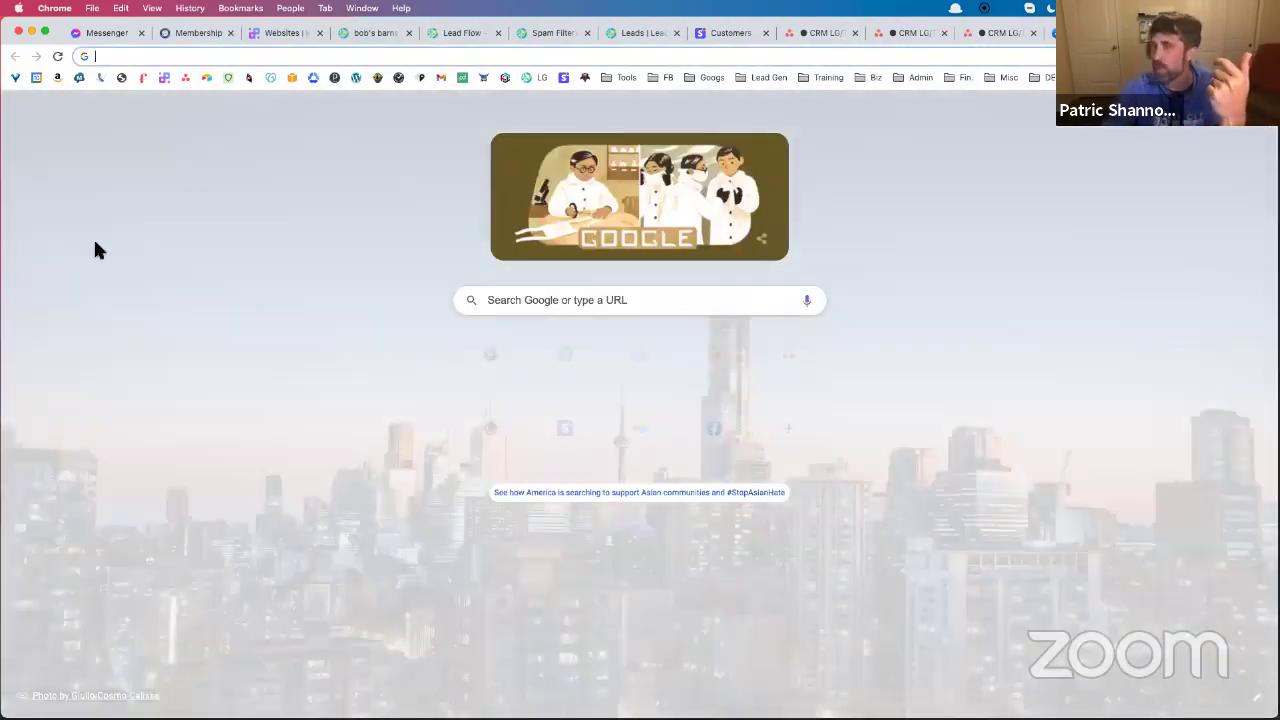
key("super+w")
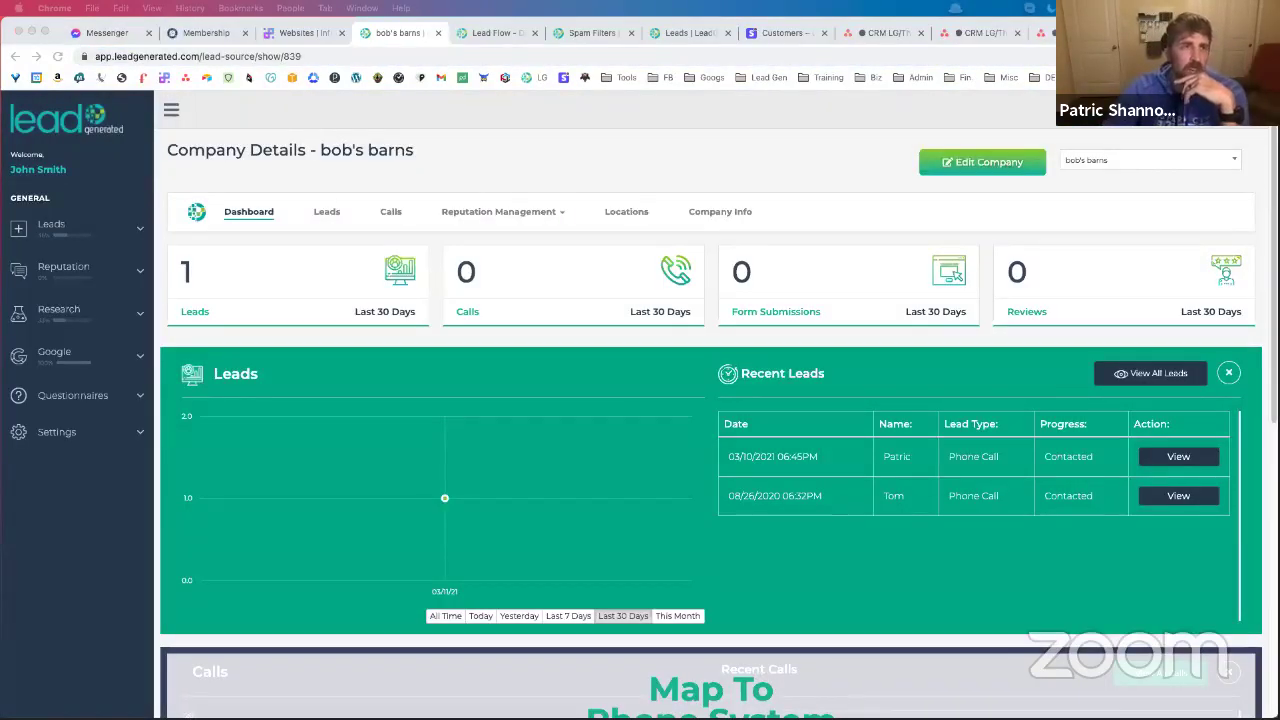
key("super+Tab")
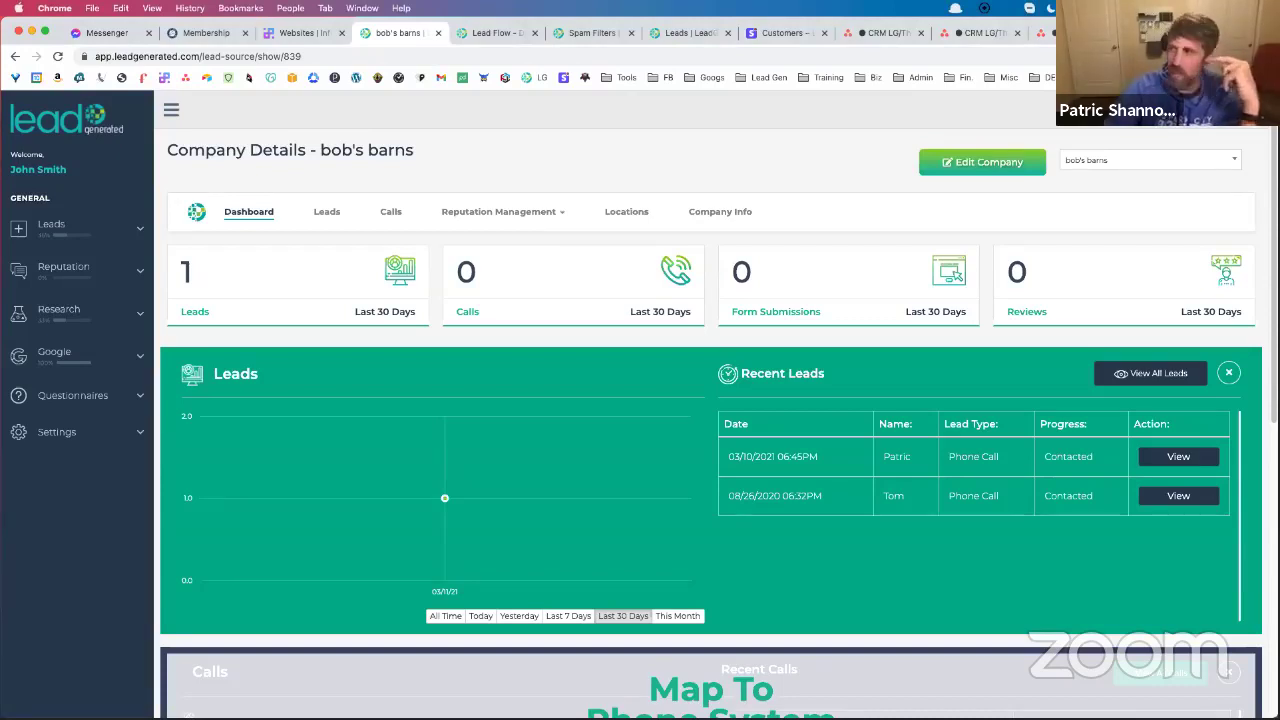
key("super+shift+n")
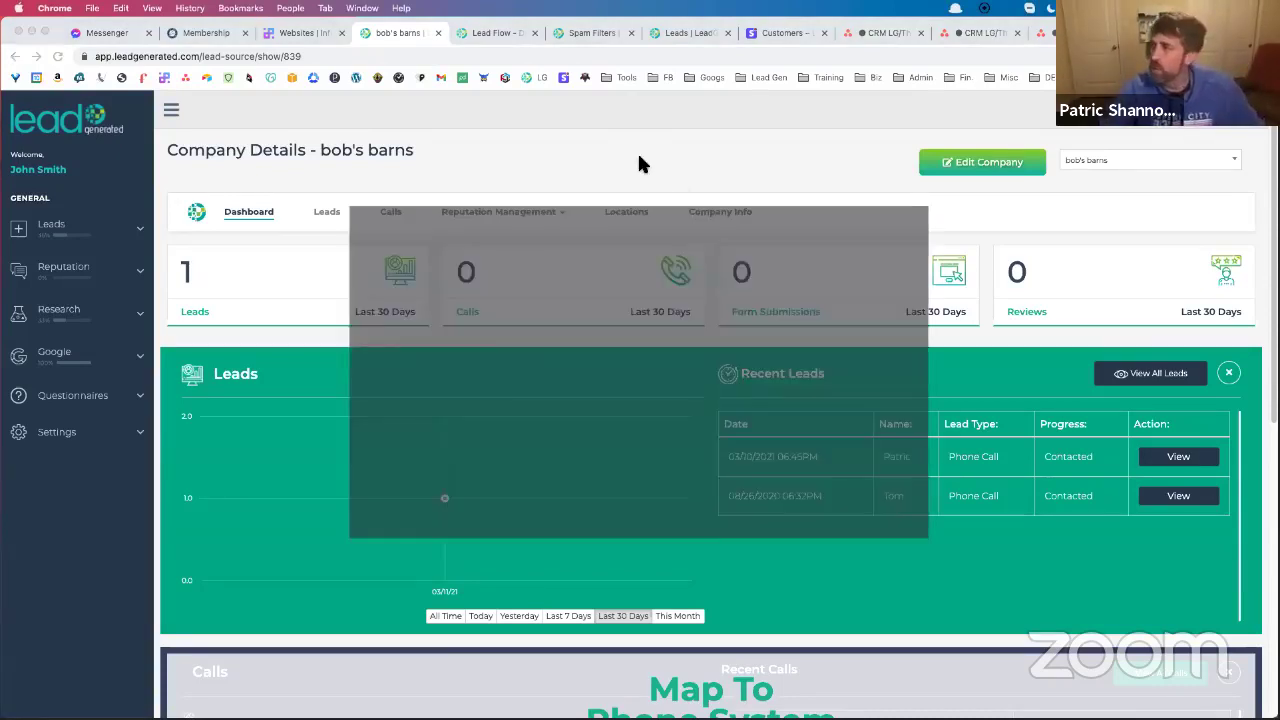
key("super+w")
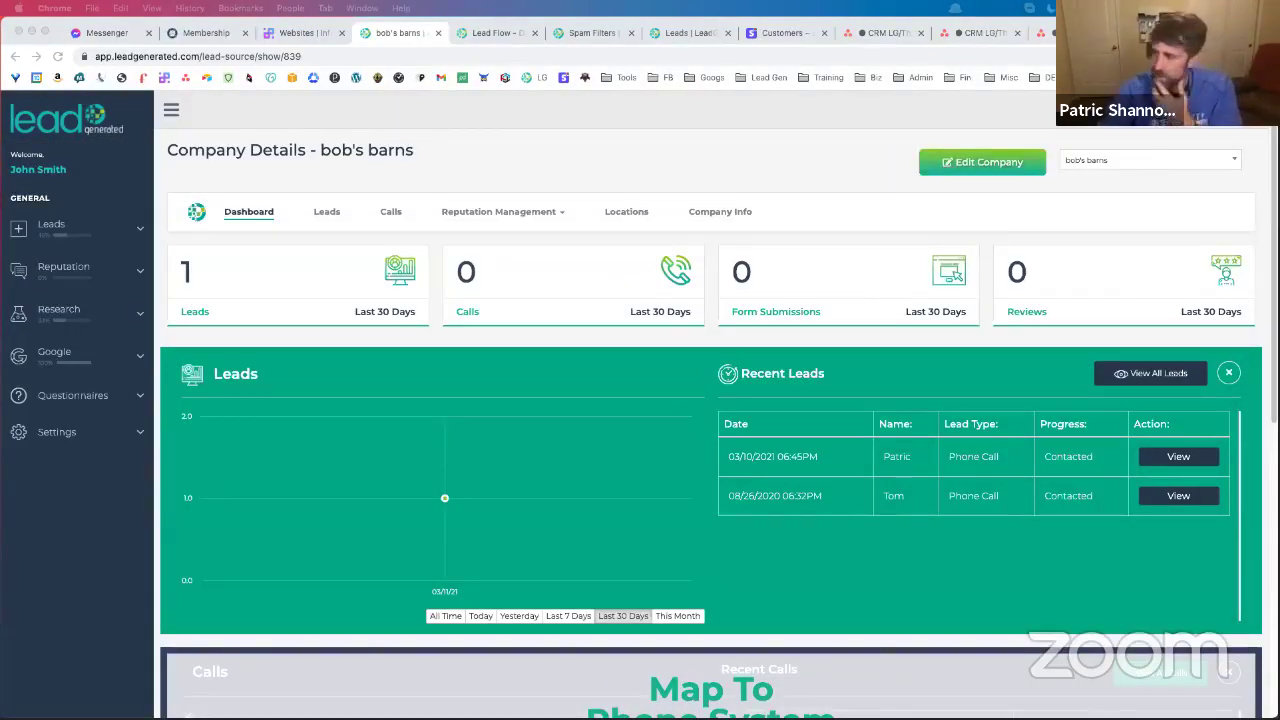
Open the bob's barns Leads tab and scroll through its table and progress and lead-type pie charts
left_click(328, 214)
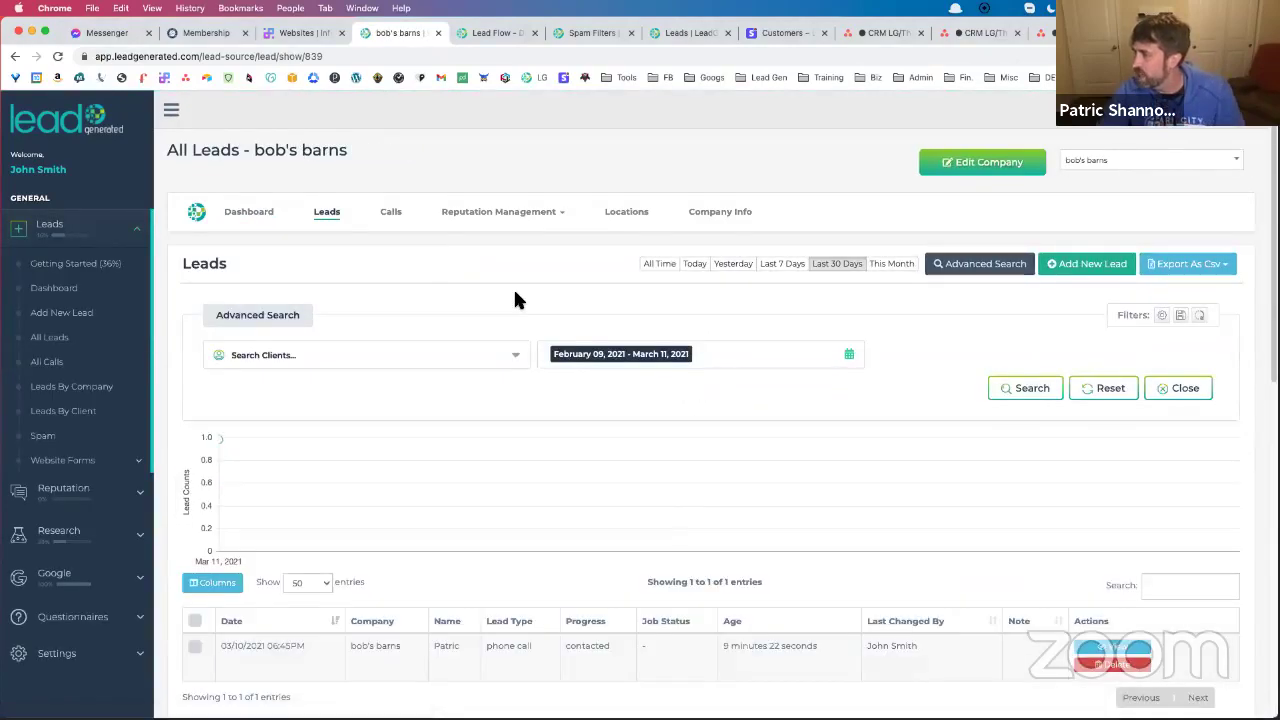
scroll(515, 298, "down", 3)
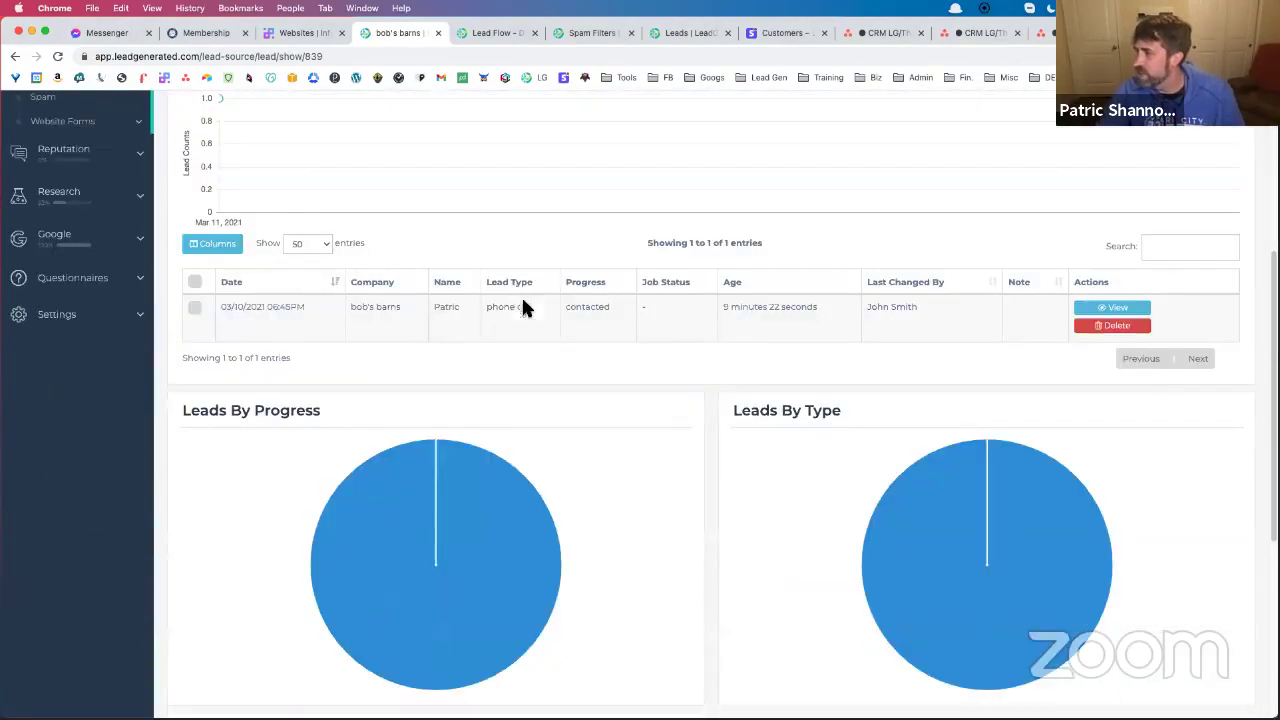
scroll(600, 385, "down", 4)
scroll(650, 377, "up", 1)
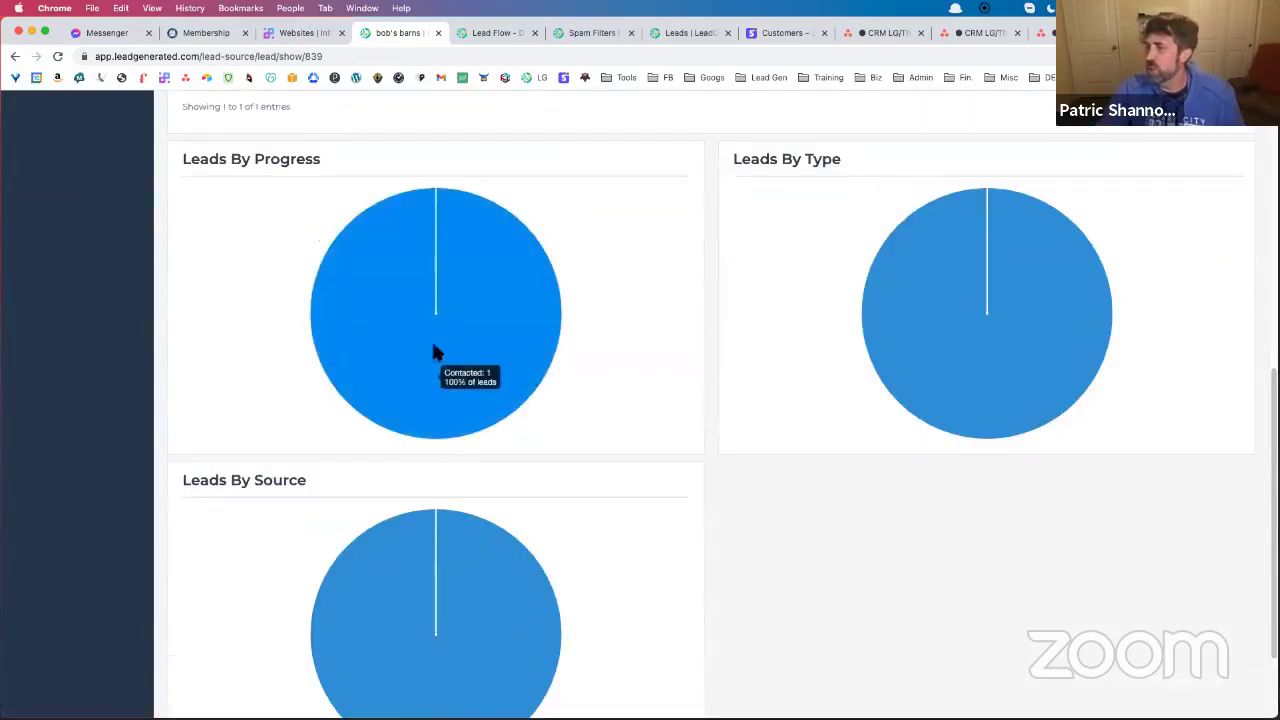
scroll(428, 440, "up", 2)
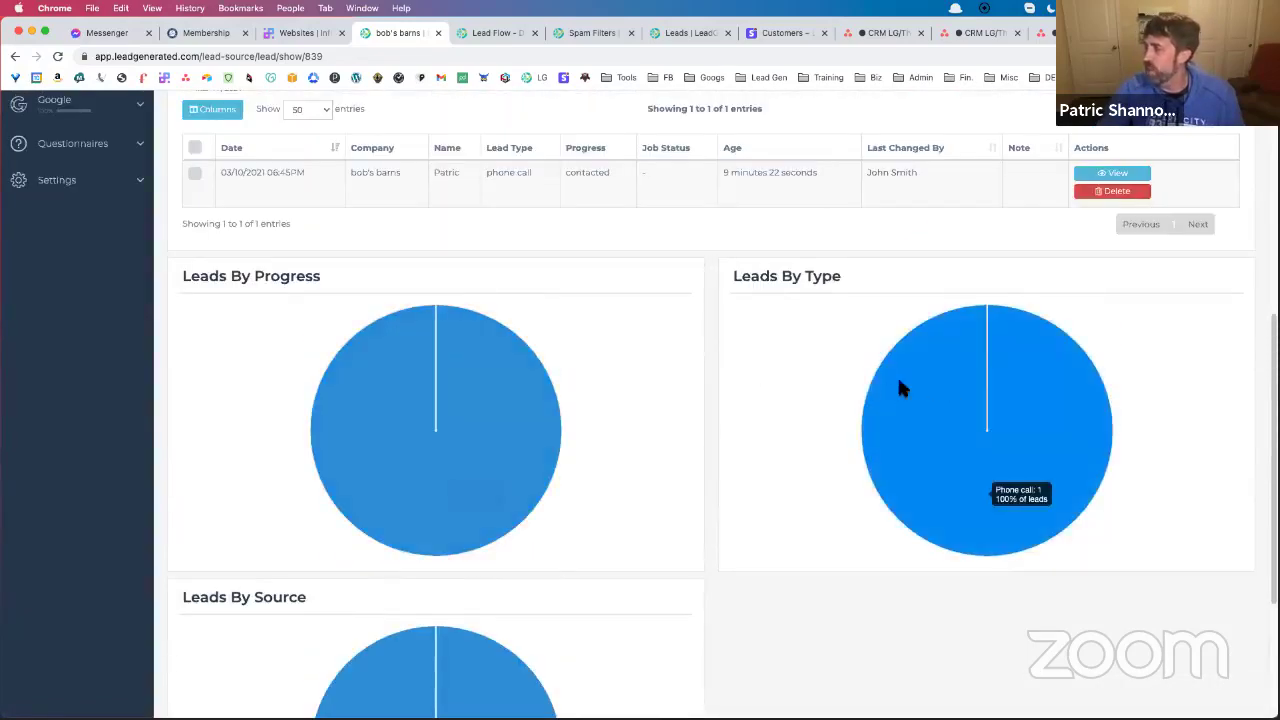
scroll(593, 458, "down", 4)
scroll(555, 455, "up", 4)
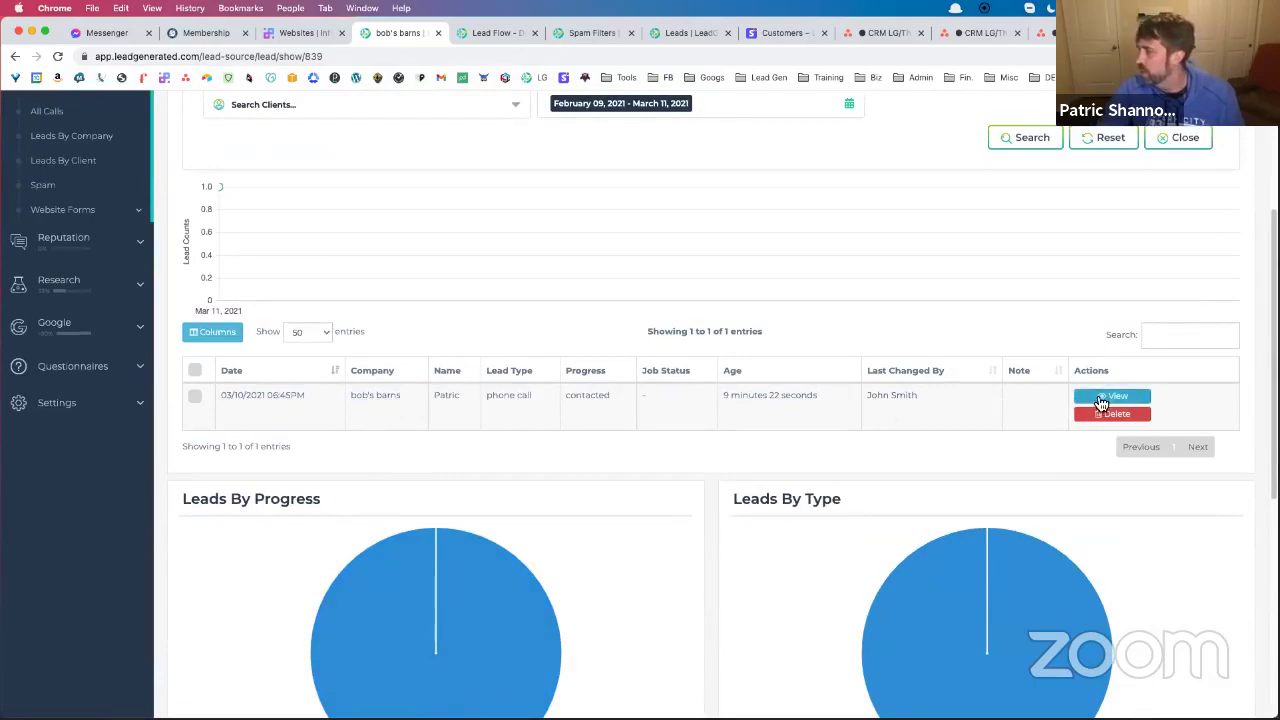
scroll(340, 370, "up", 3)
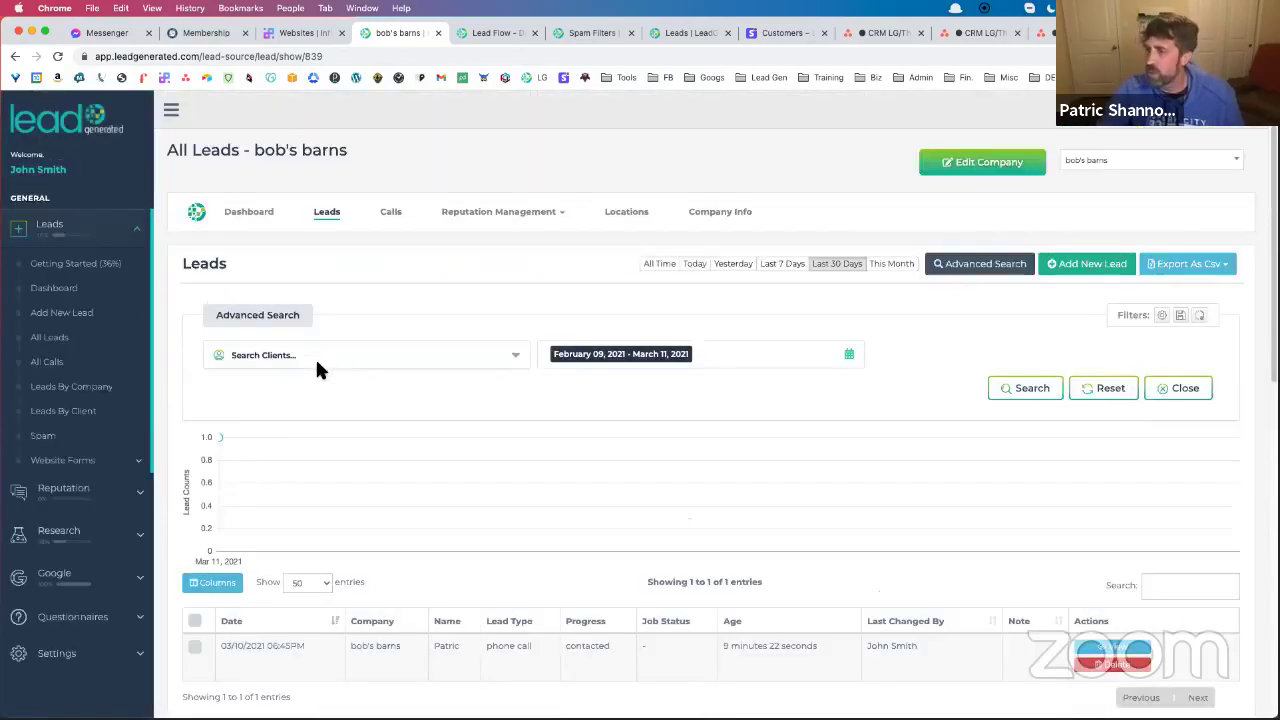
scroll(97, 518, "down", 5)
Open the second user's details from Settings > Users > All Users
scroll(131, 224, "up", 2)
left_click(100, 332)
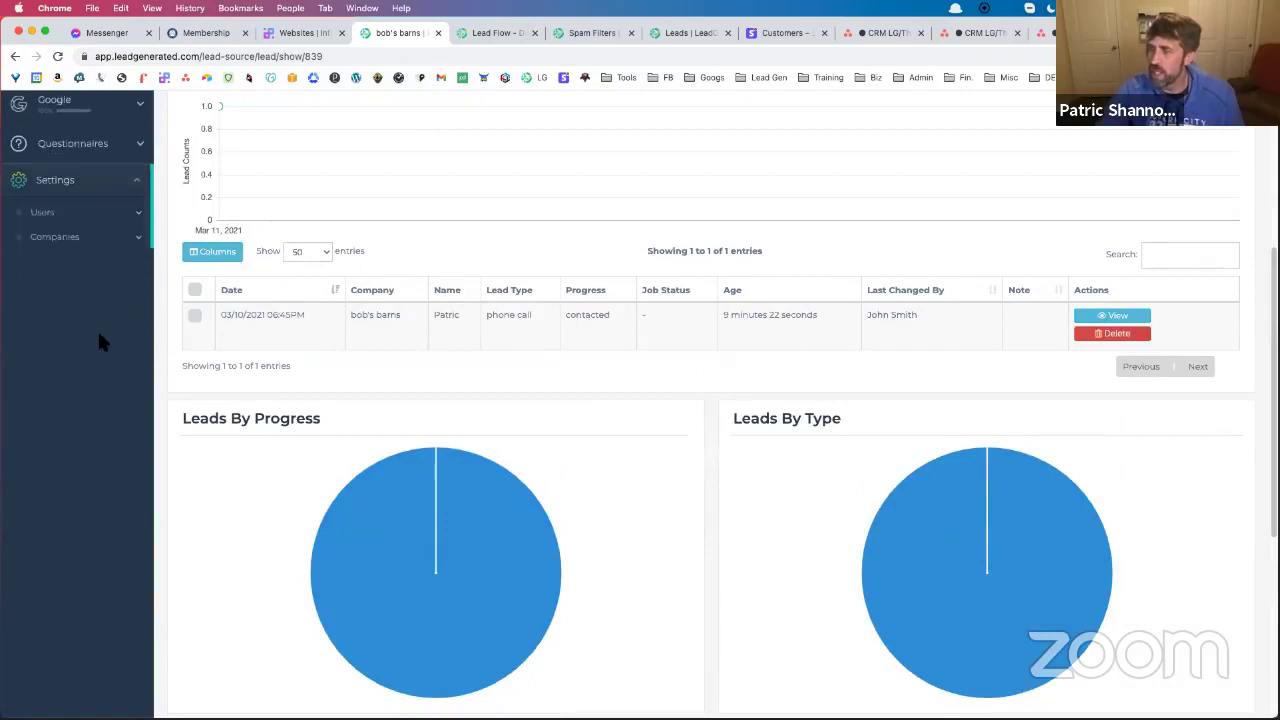
left_click(86, 140)
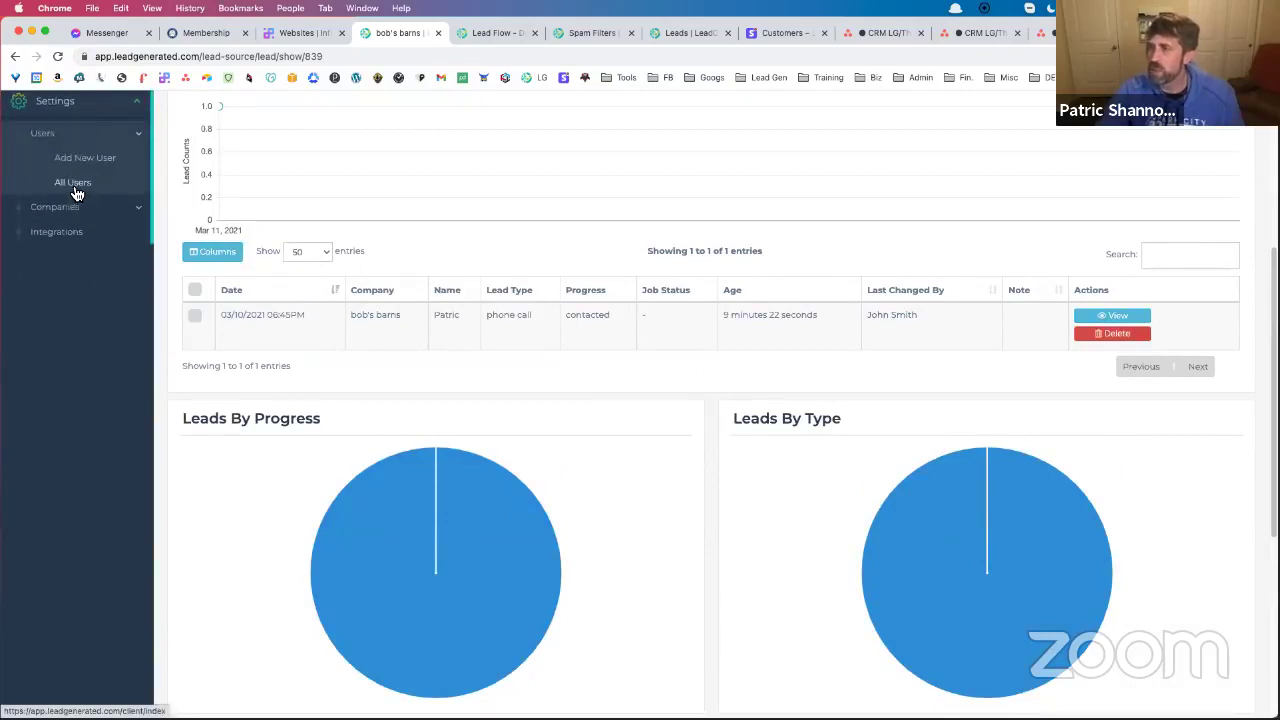
left_click(74, 185)
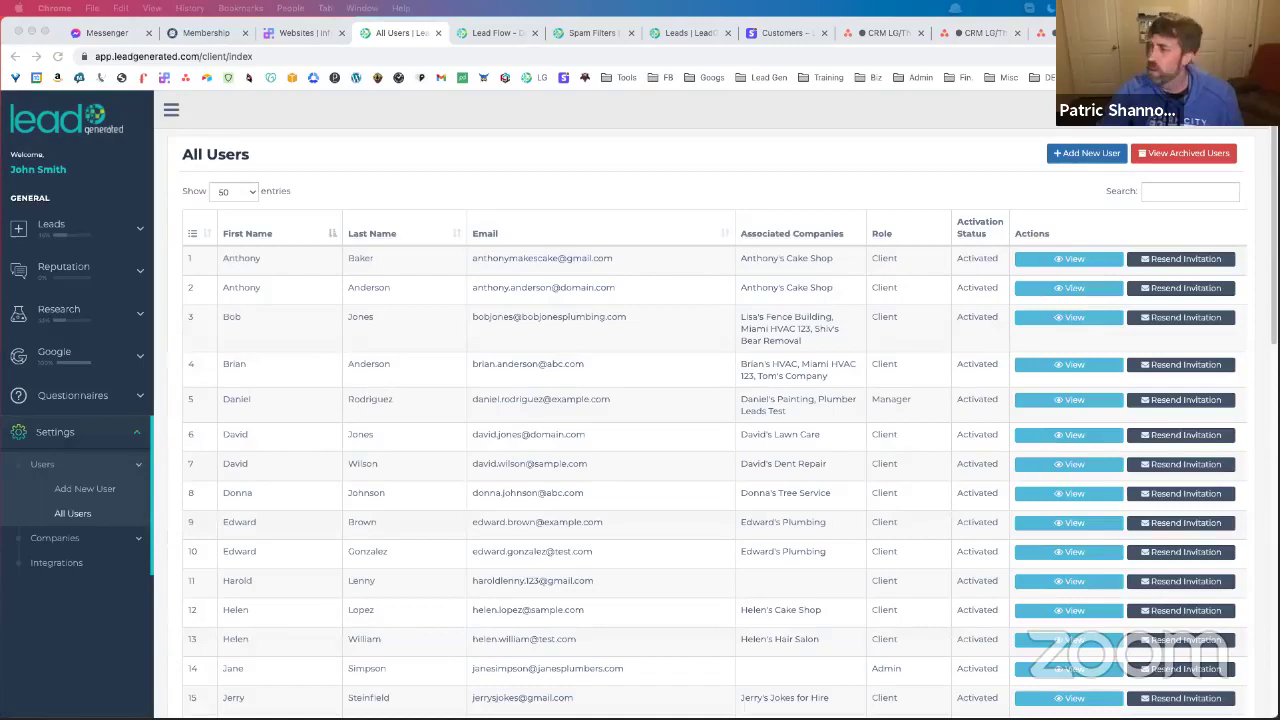
left_click(1063, 290)
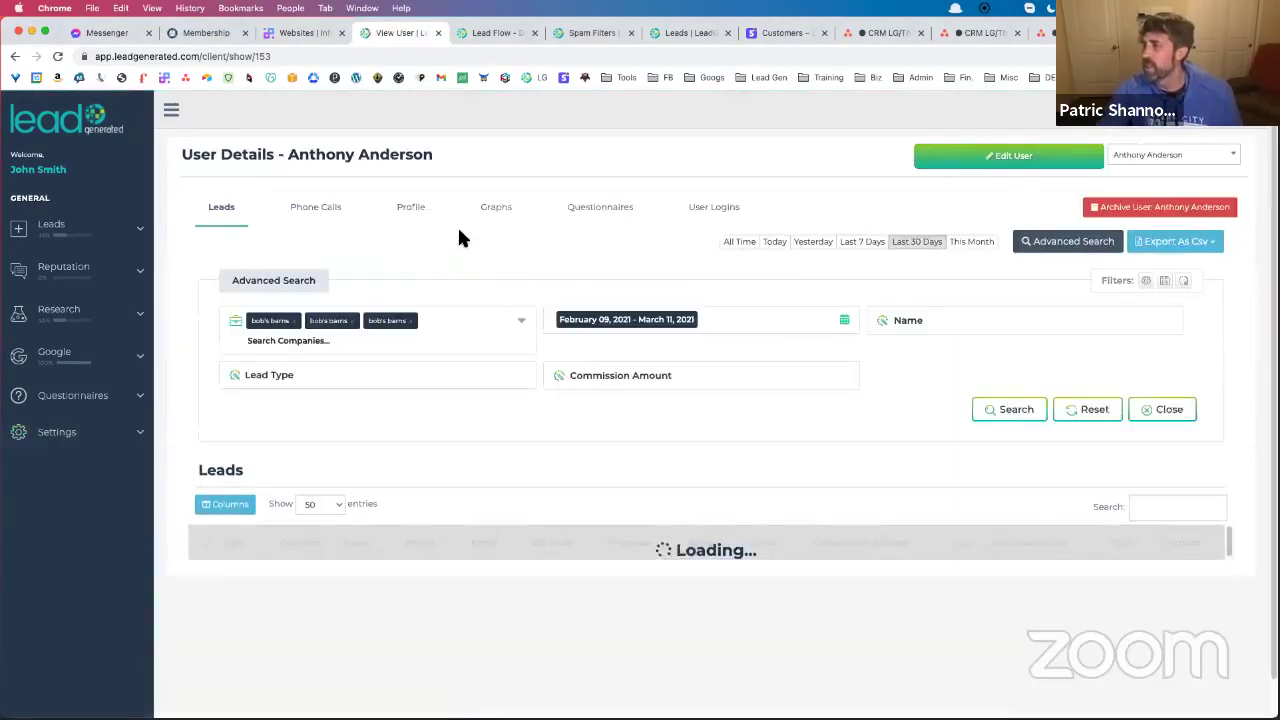
Show the Graphs tab for this user's leads and scroll through the charts
left_click(491, 210)
scroll(768, 360, "down", 5)
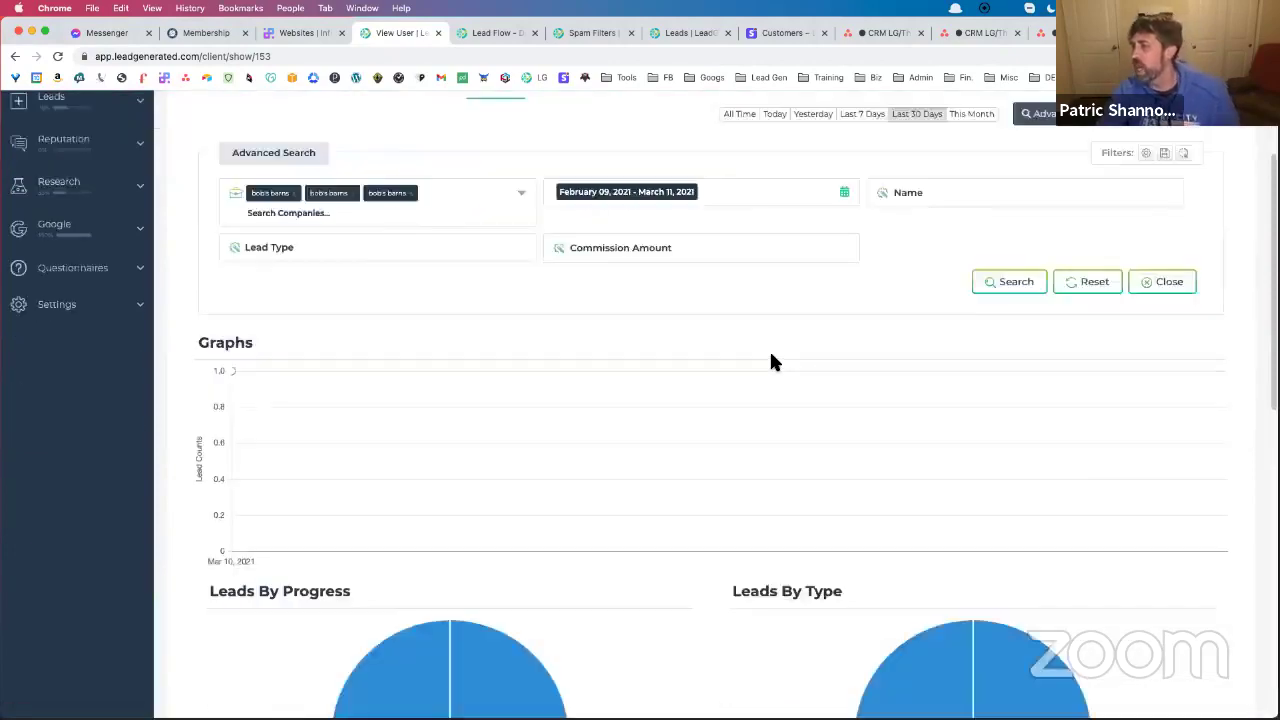
scroll(771, 362, "down", 2)
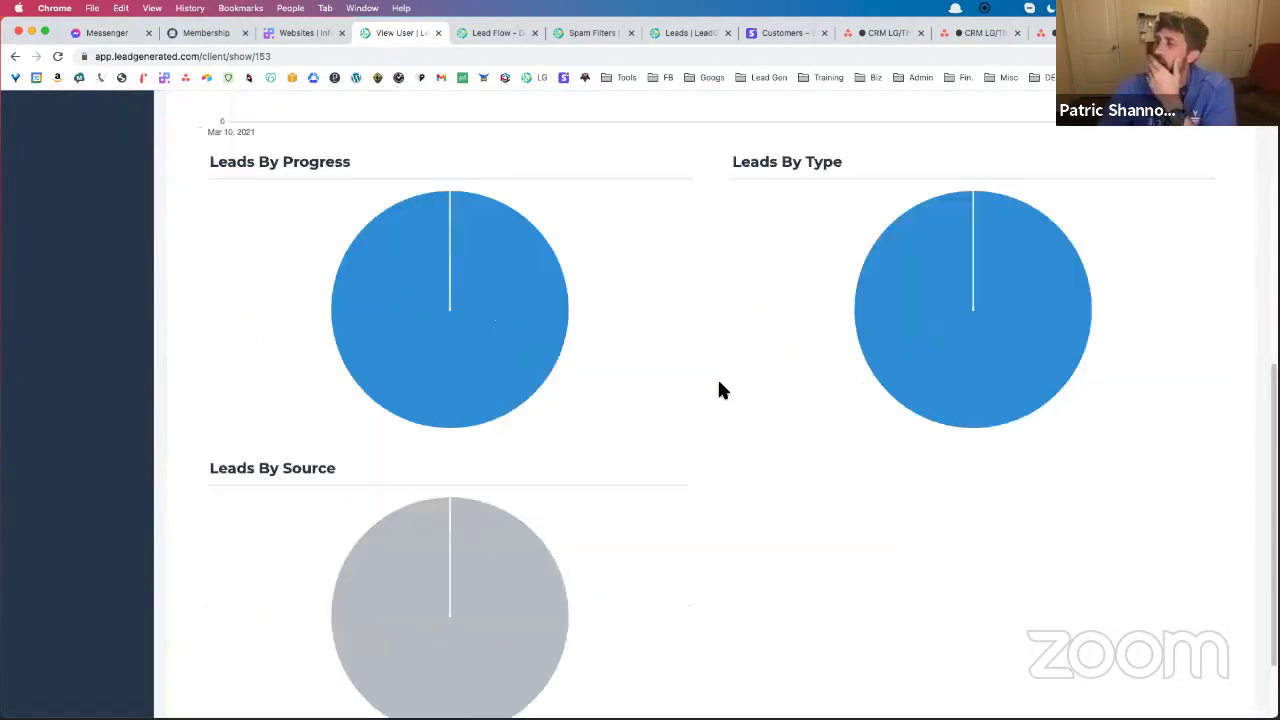
scroll(703, 408, "up", 10)
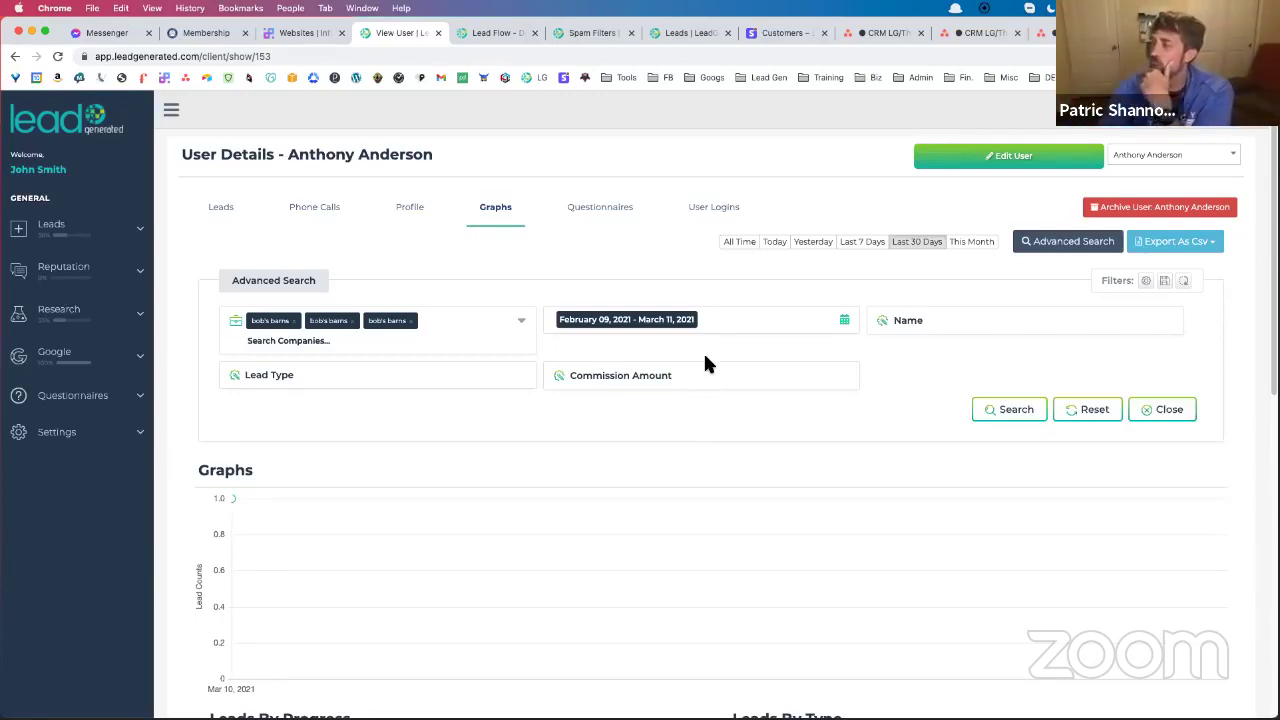
scroll(691, 363, "down", 5)
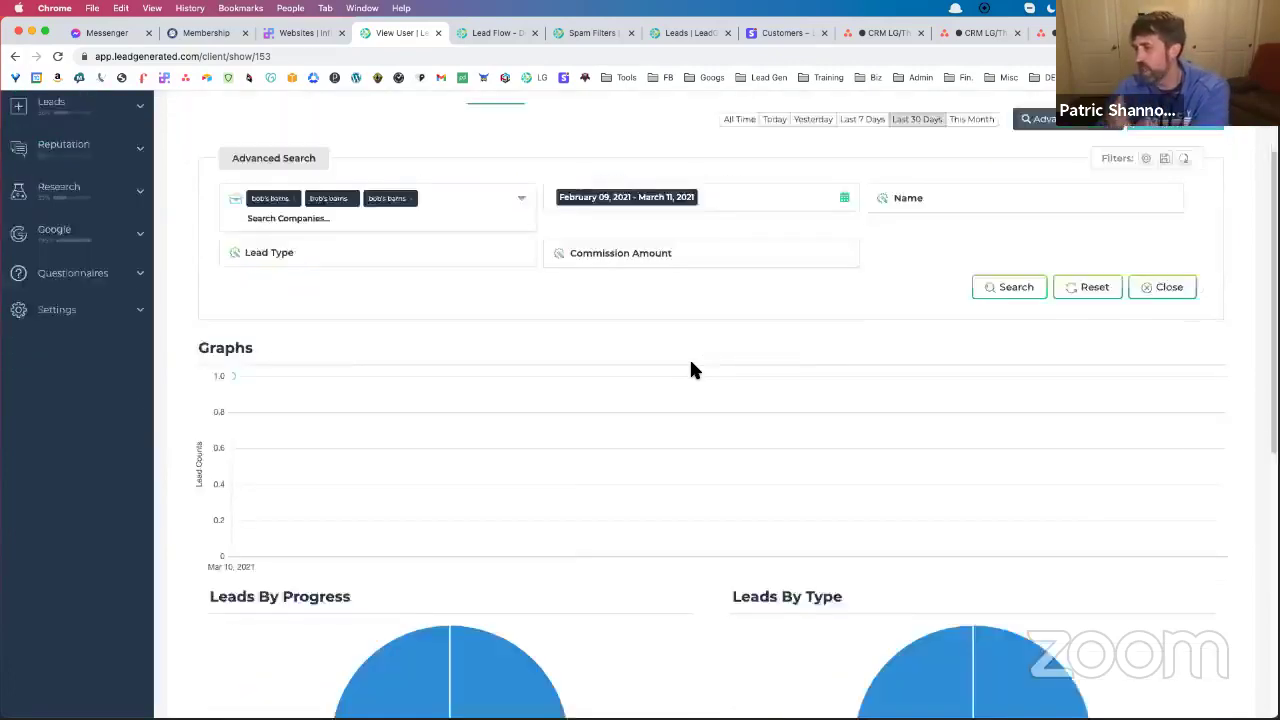
mouse_move(363, 381)
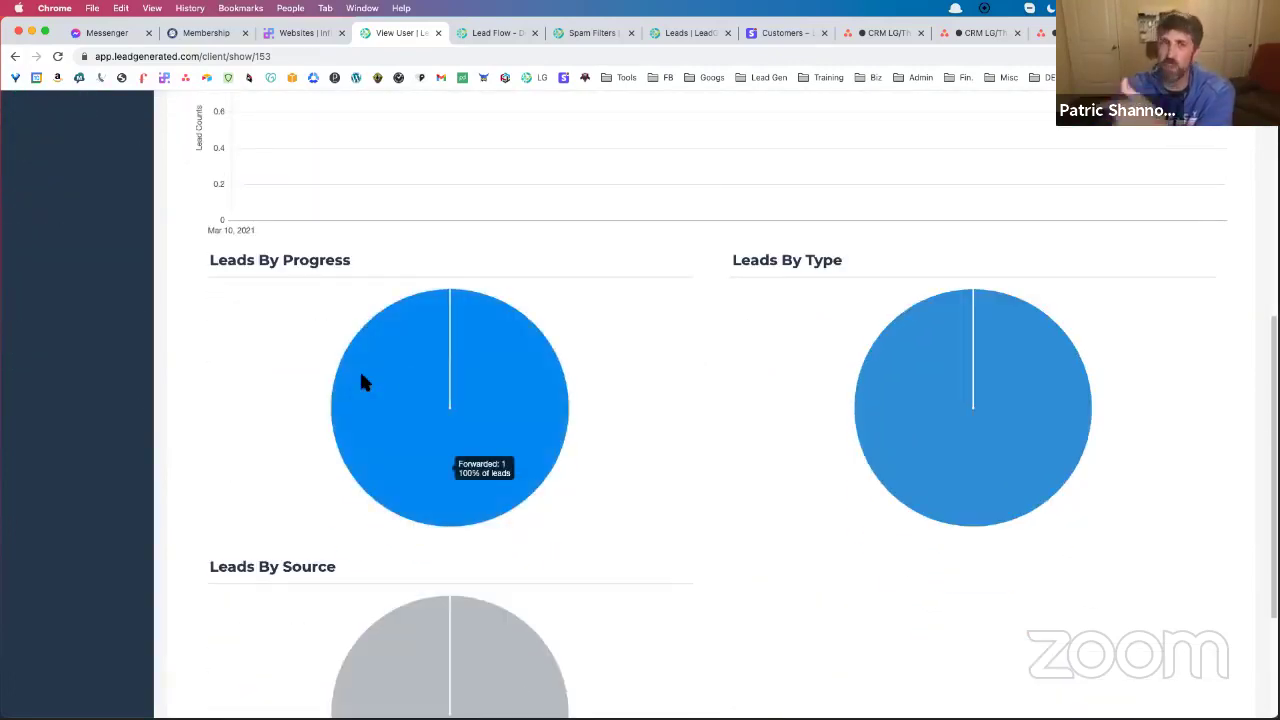
scroll(469, 343, "up", 5)
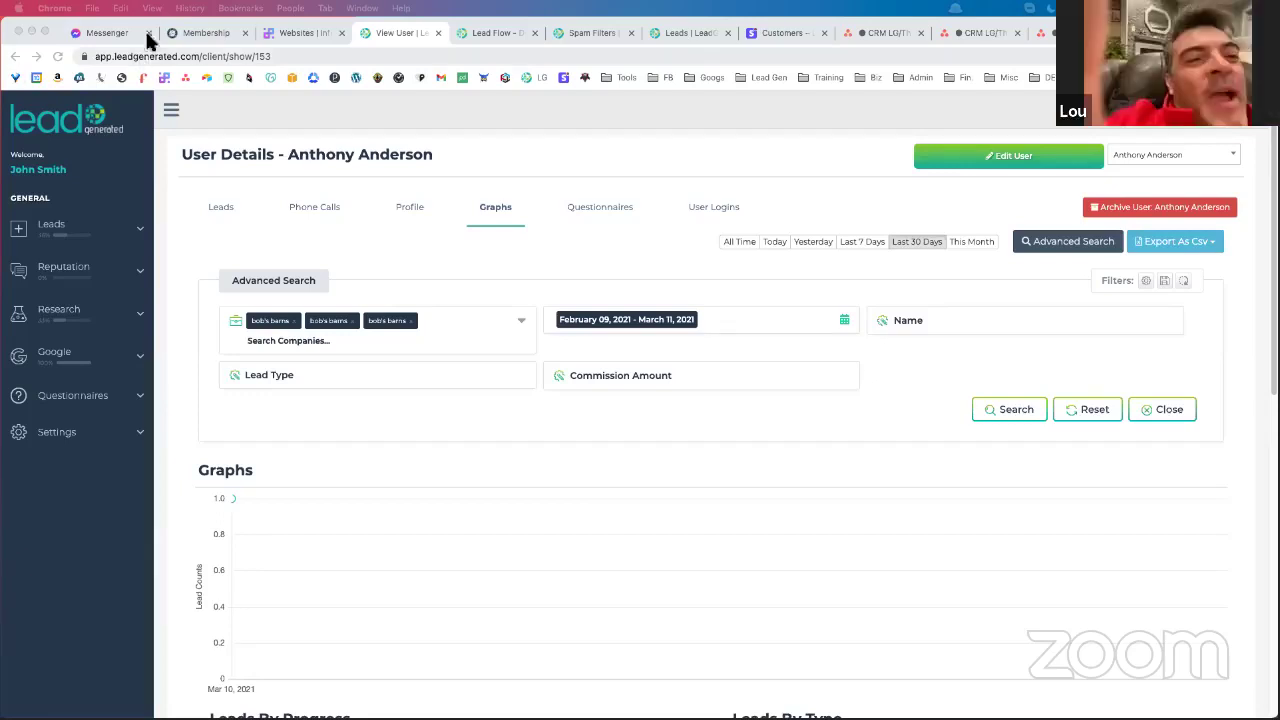
Open All Leads from the sidebar and scroll the table, where bob's barns shows 400
left_click(59, 56)
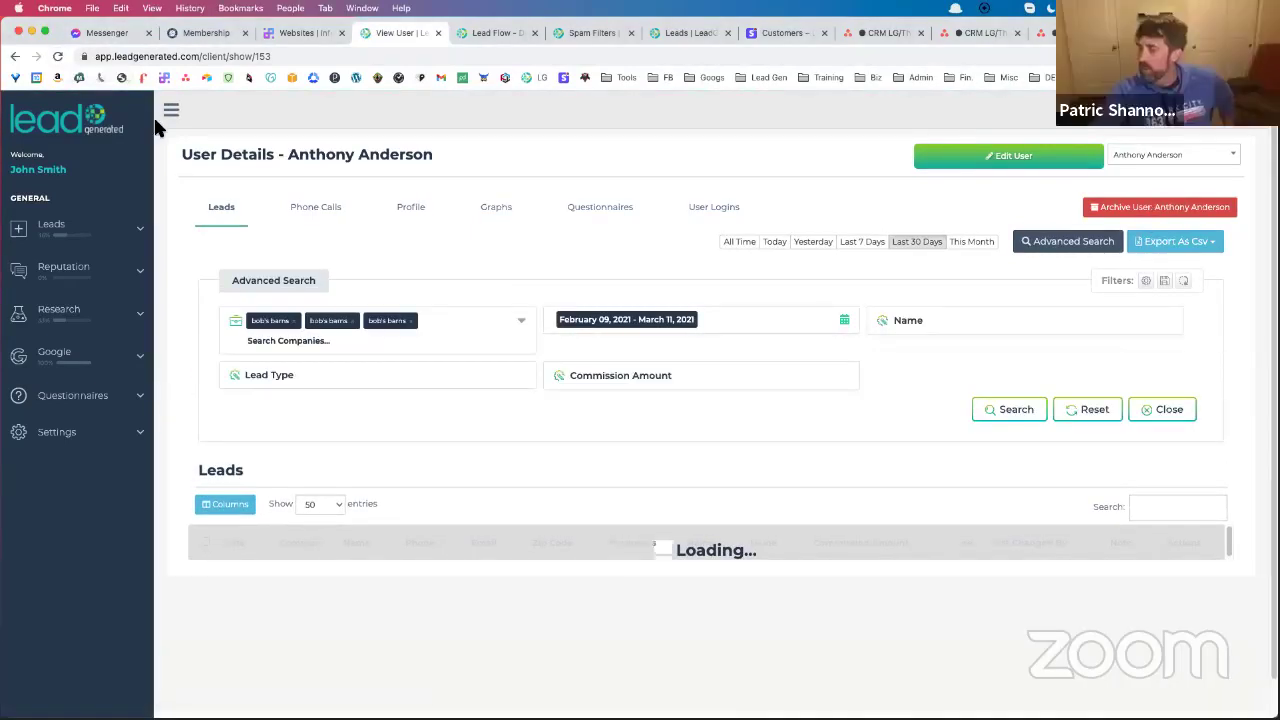
left_click(62, 232)
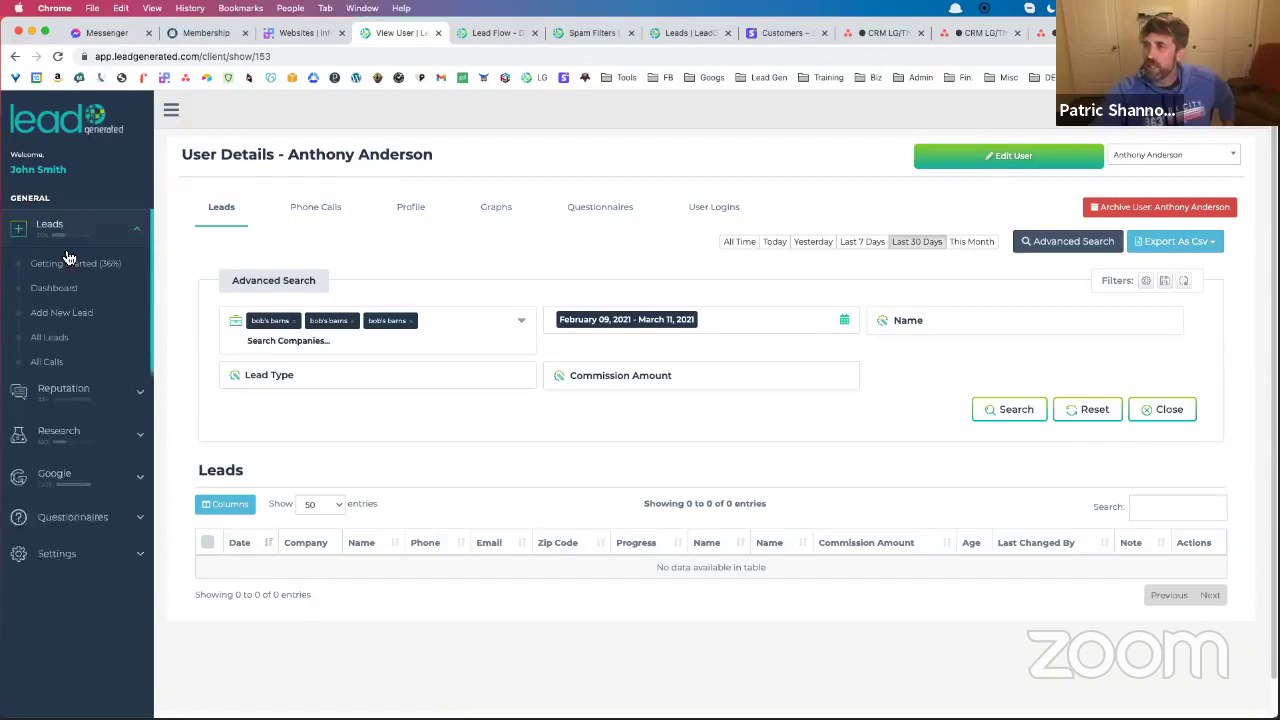
left_click(72, 345)
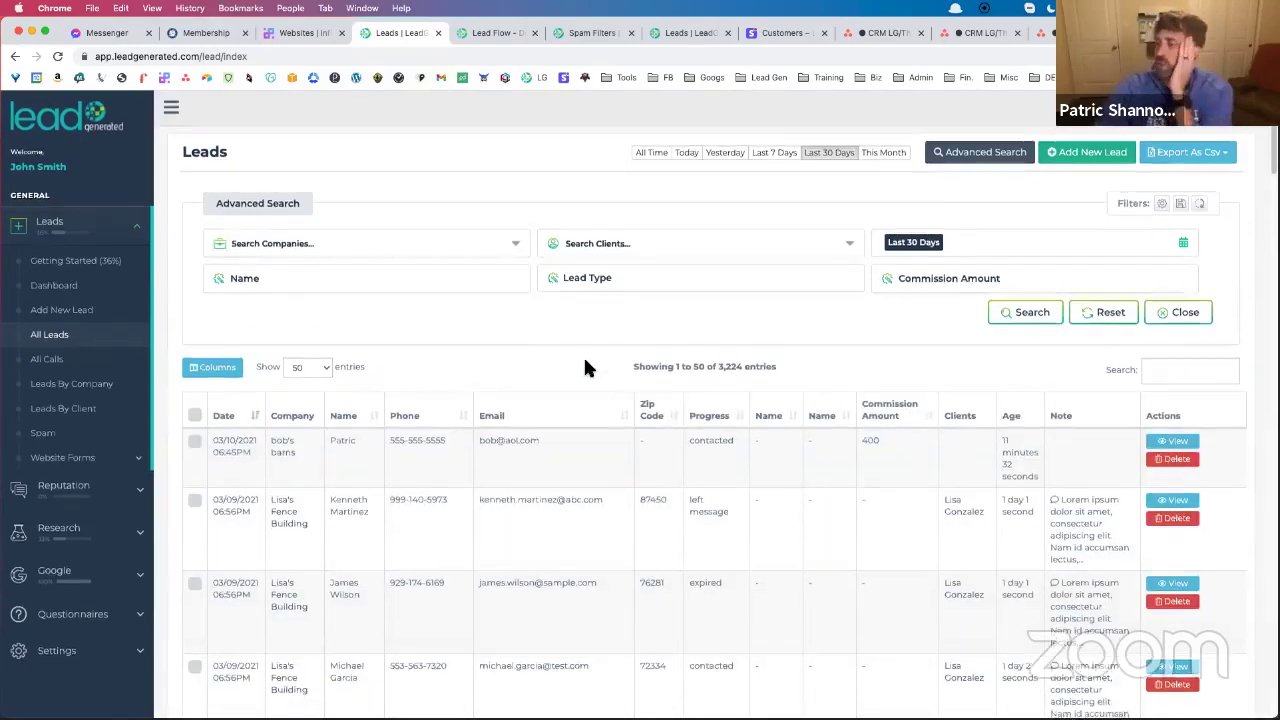
scroll(586, 360, "down", 5)
scroll(586, 345, "up", 4)
scroll(587, 350, "up", 2)
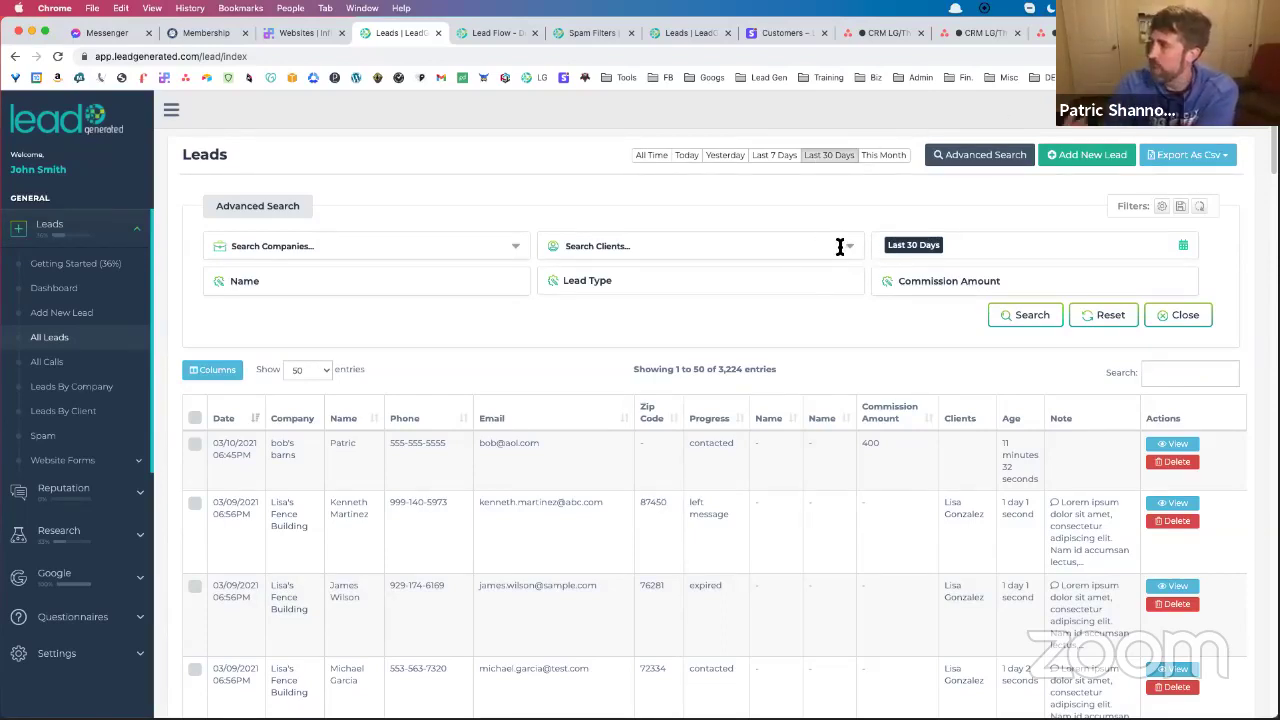
Filter the leads list to the company Anthony's Cake Shop and run the search
left_click(515, 250)
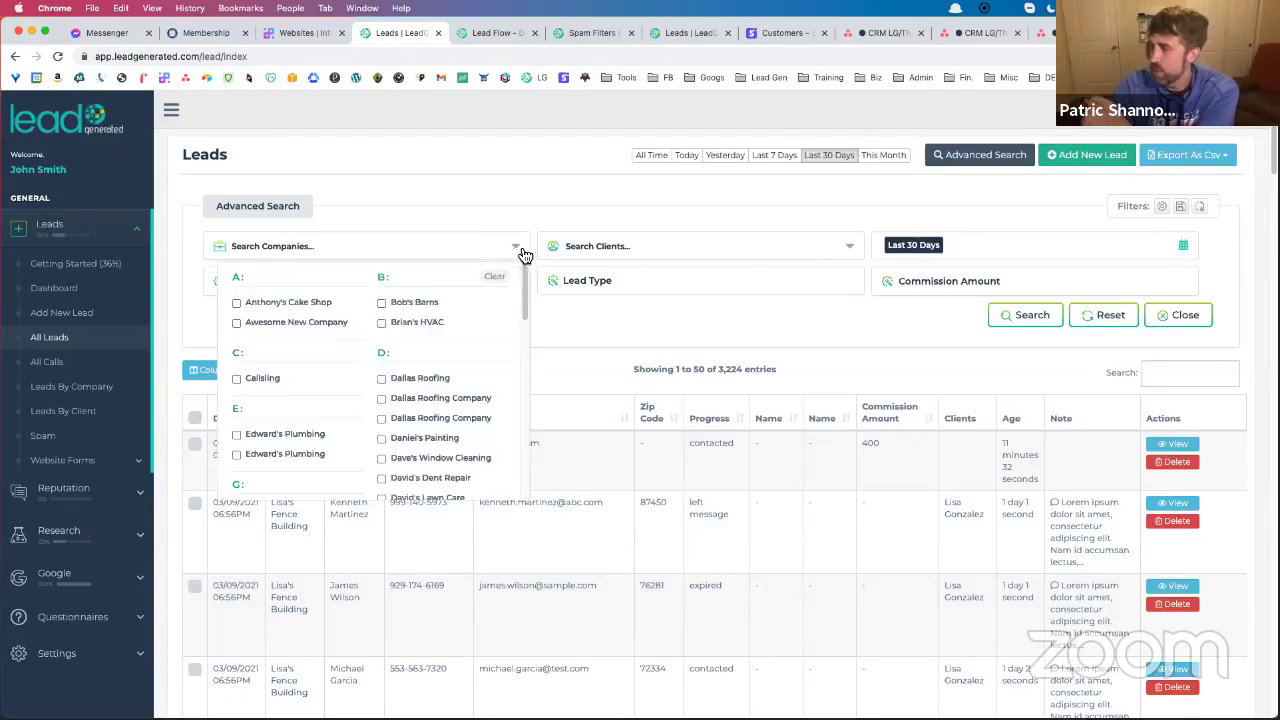
left_click(246, 304)
left_click(698, 338)
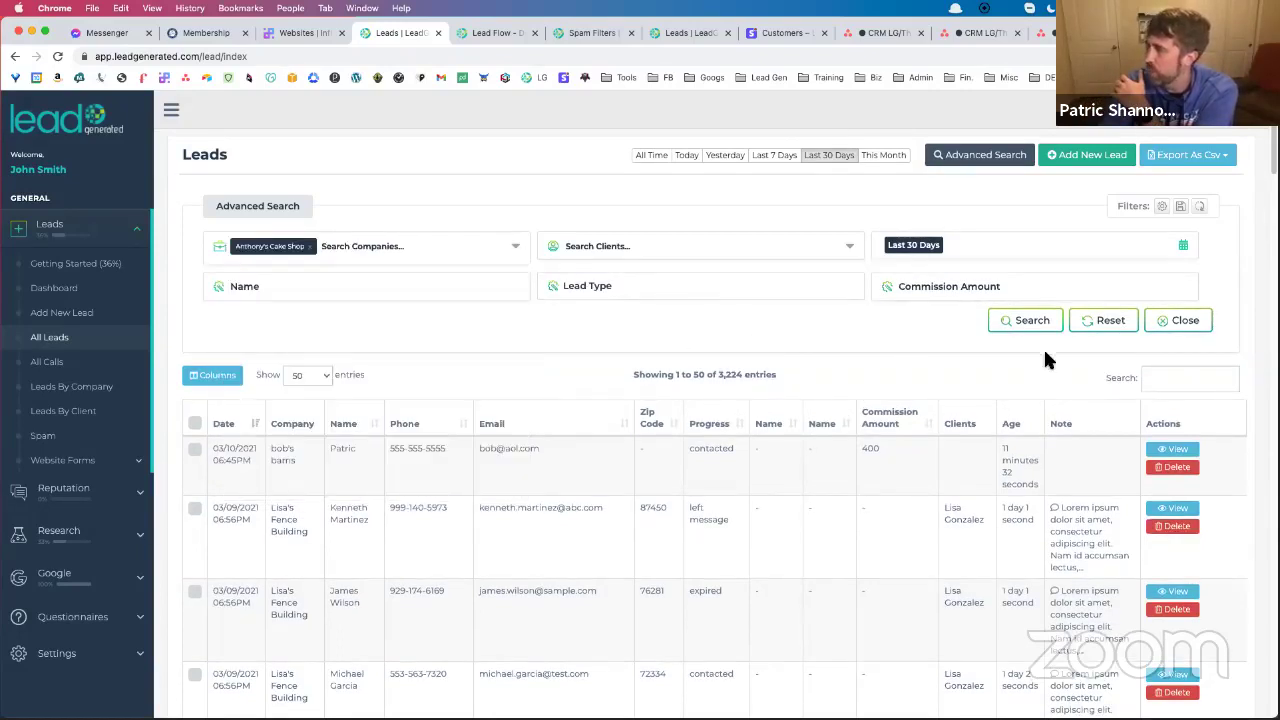
left_click(1025, 334)
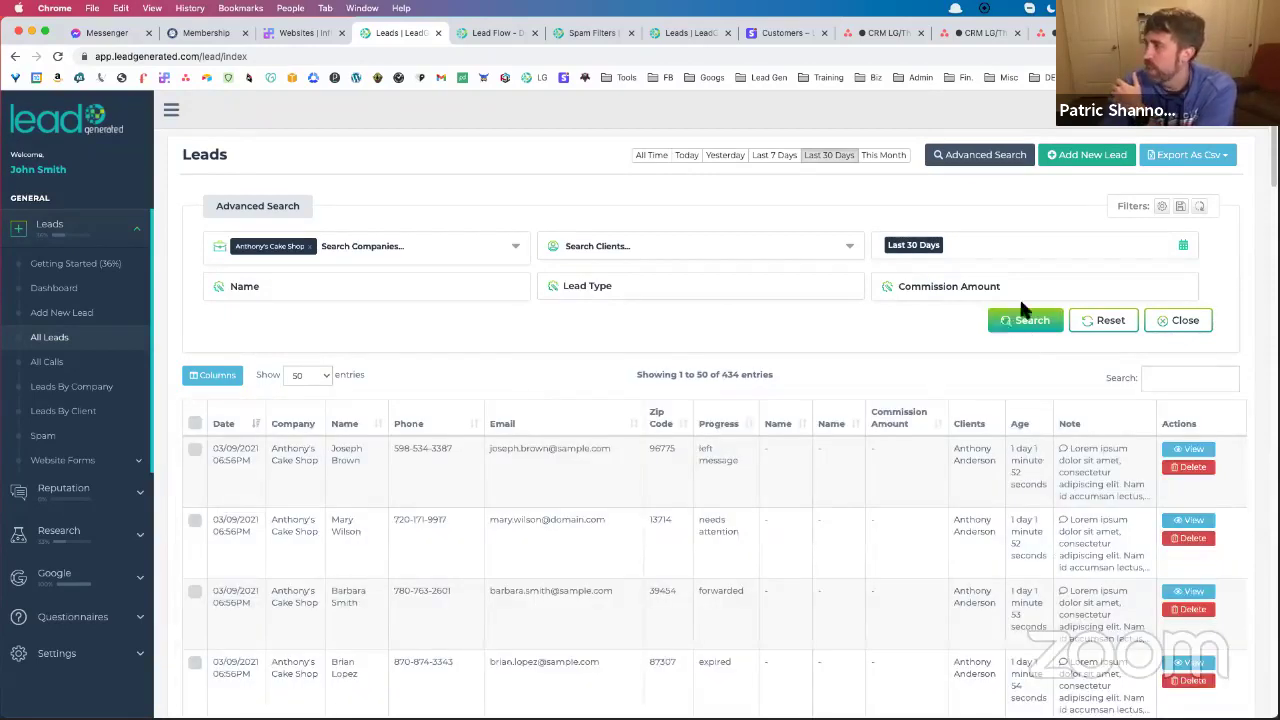
Show the Export As Csv options for the 434 filtered leads
left_click(1200, 156)
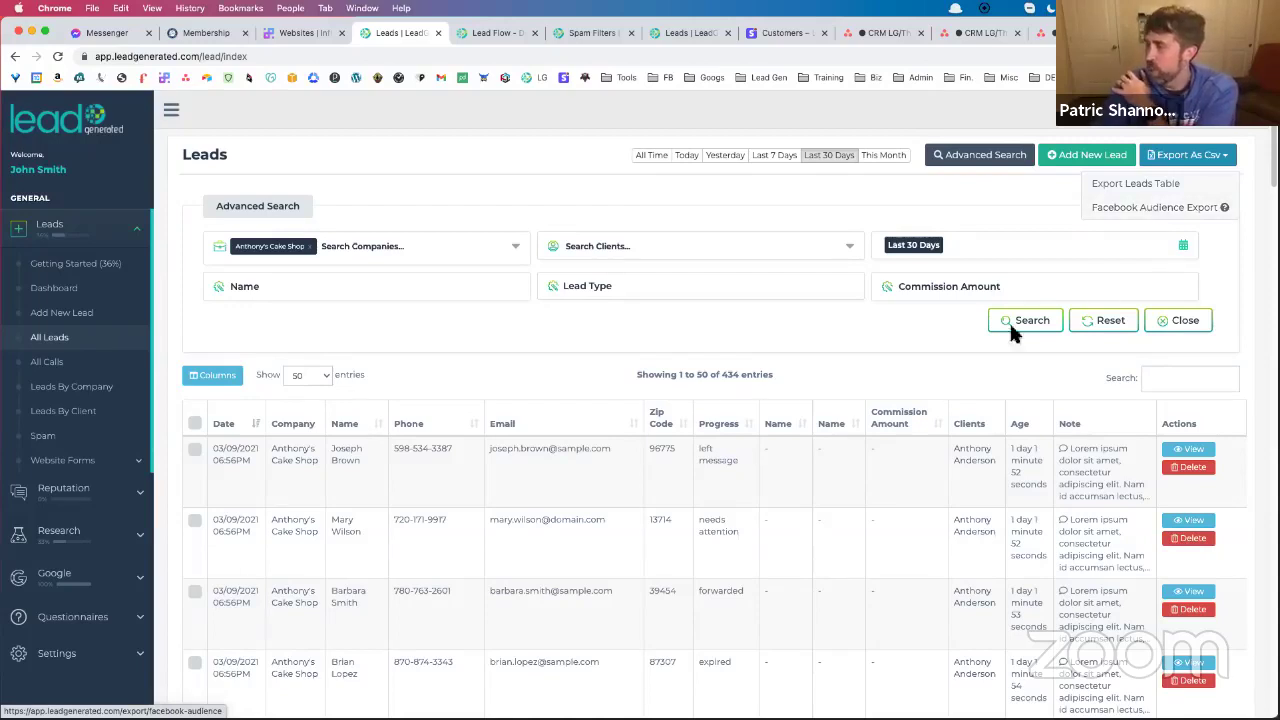
left_click_drag(718, 374, 776, 372)
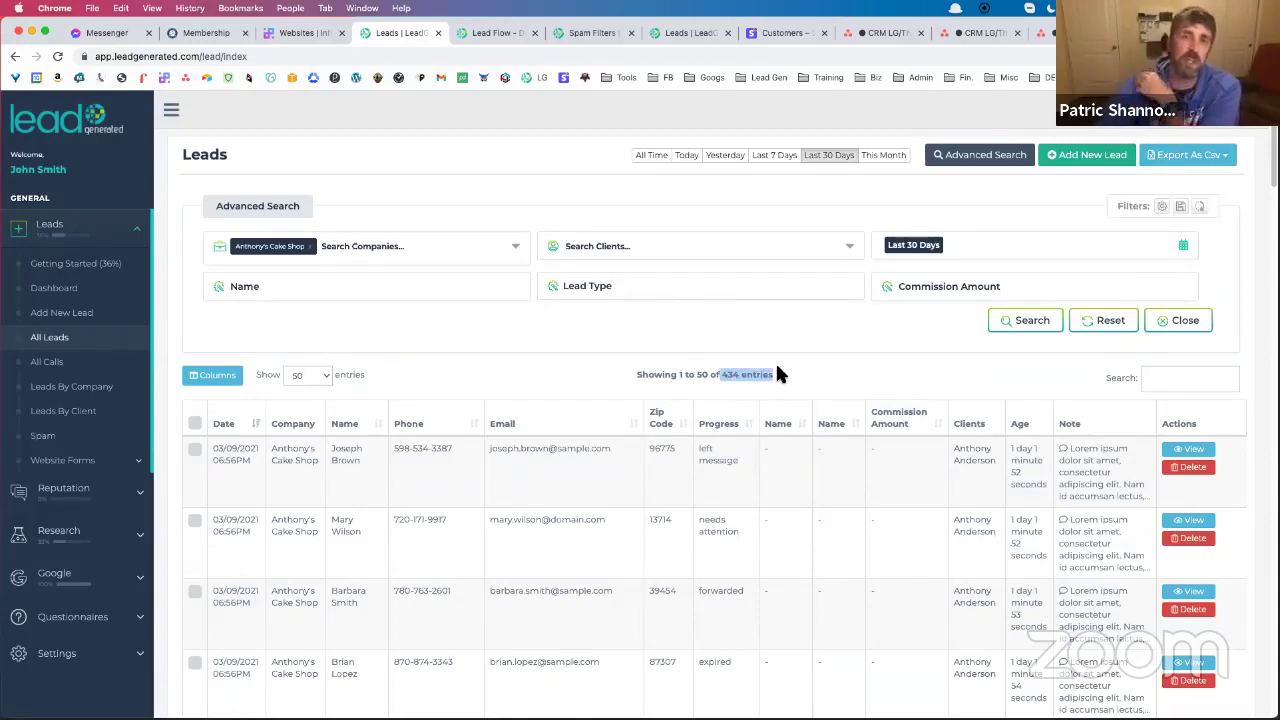
left_click(1195, 157)
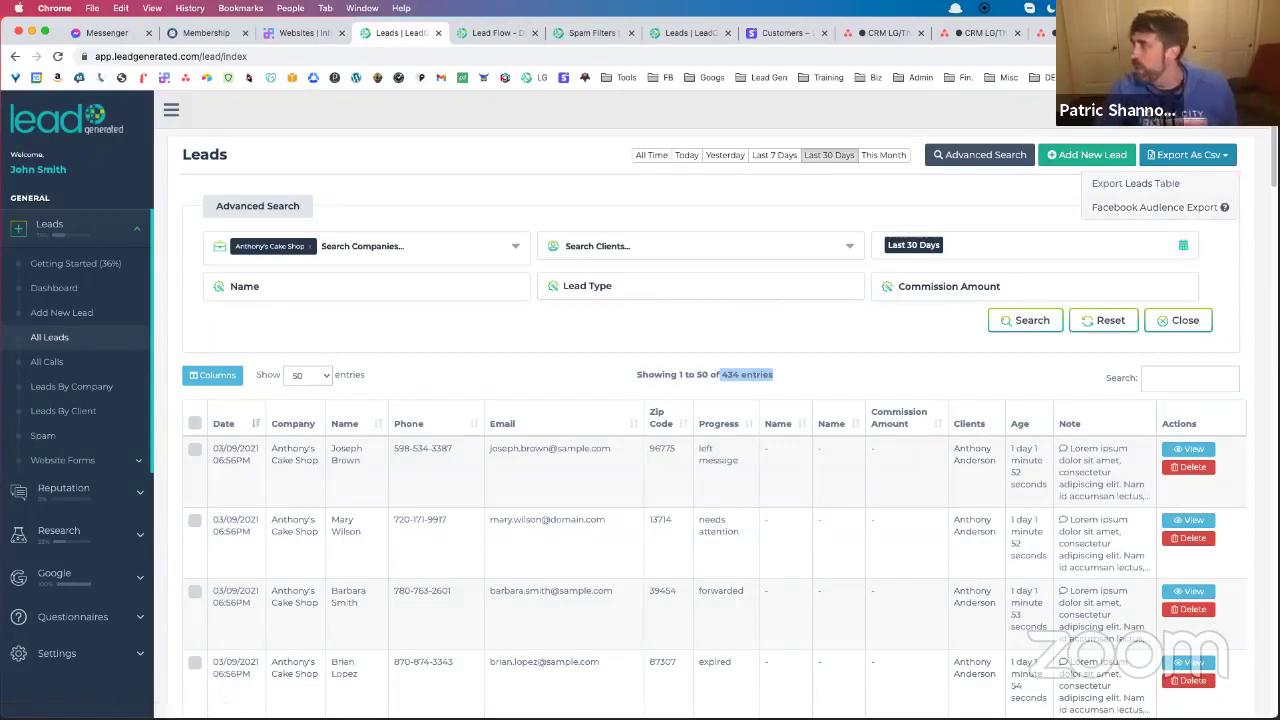
left_click(1133, 193)
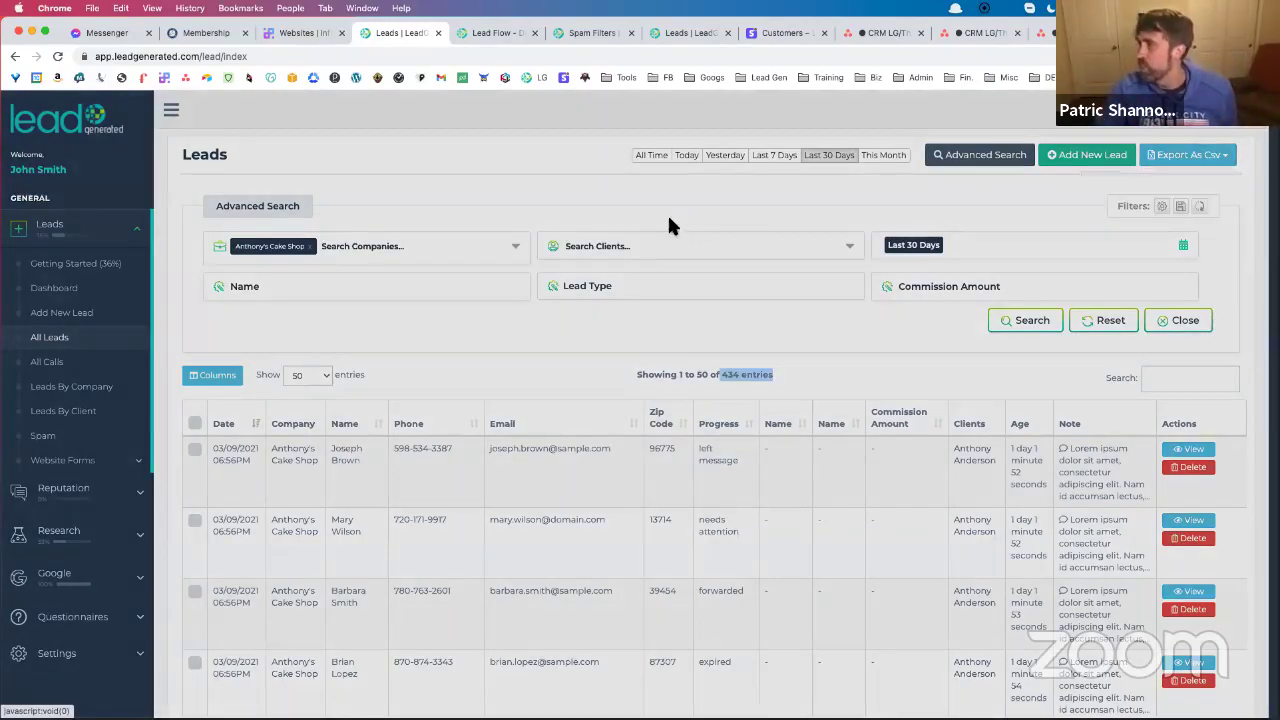
scroll(467, 219, "down", 2)
scroll(470, 232, "down", 6)
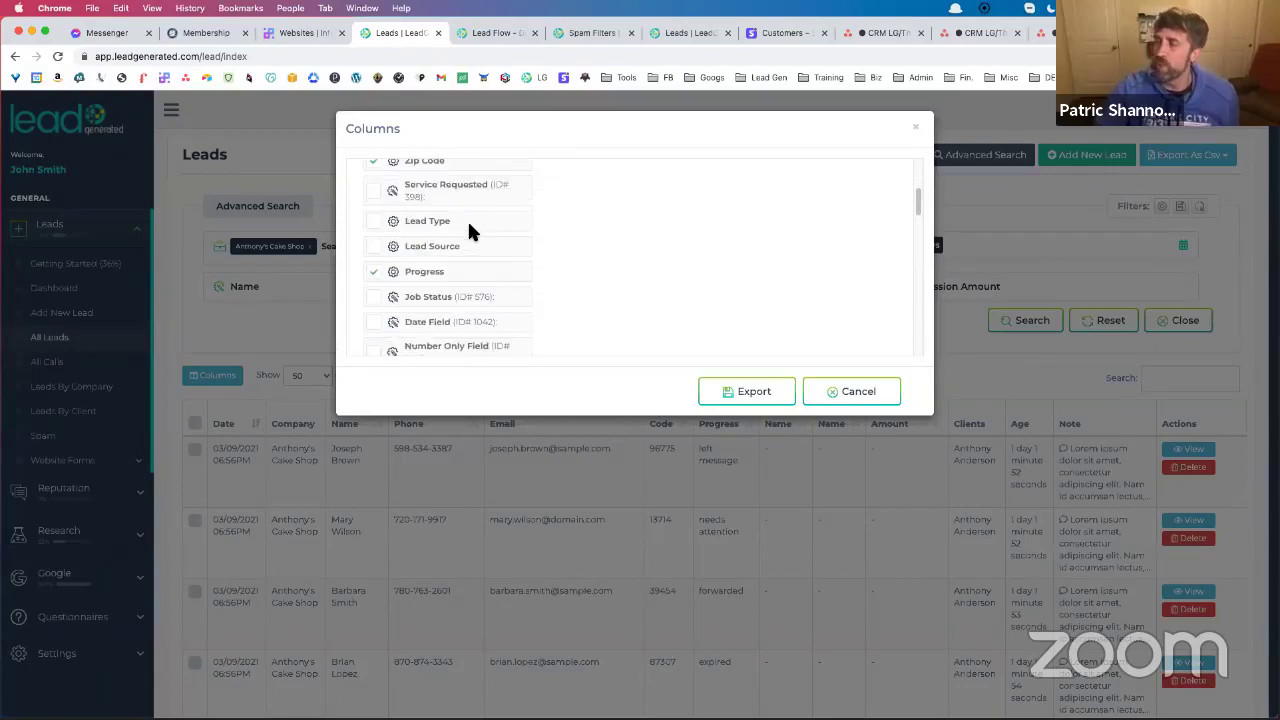
scroll(466, 226, "down", 4)
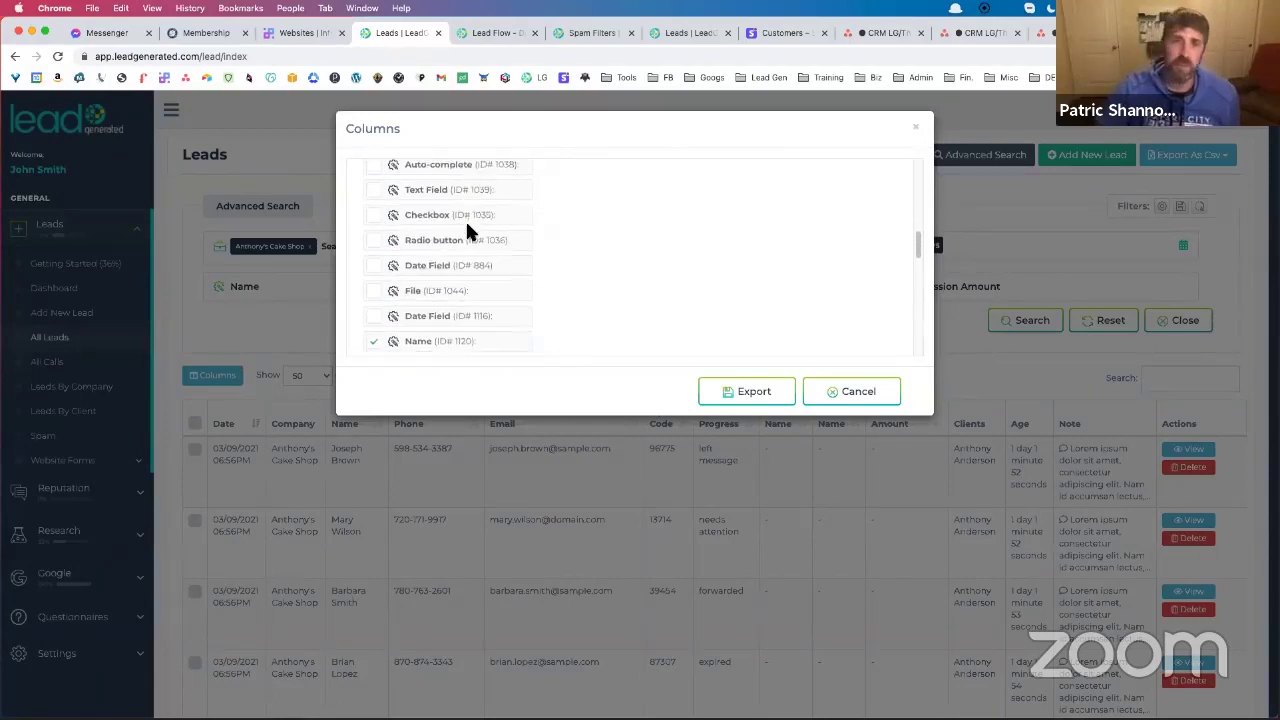
scroll(463, 230, "down", 5)
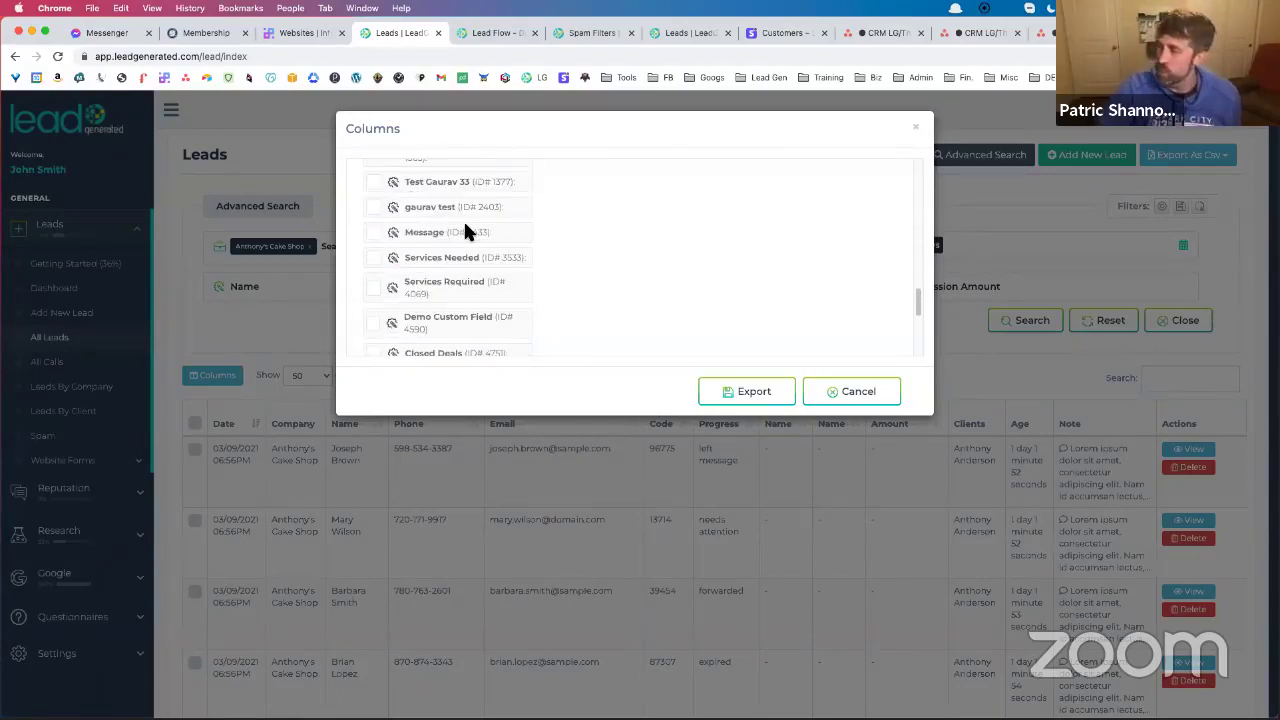
scroll(462, 230, "up", 12)
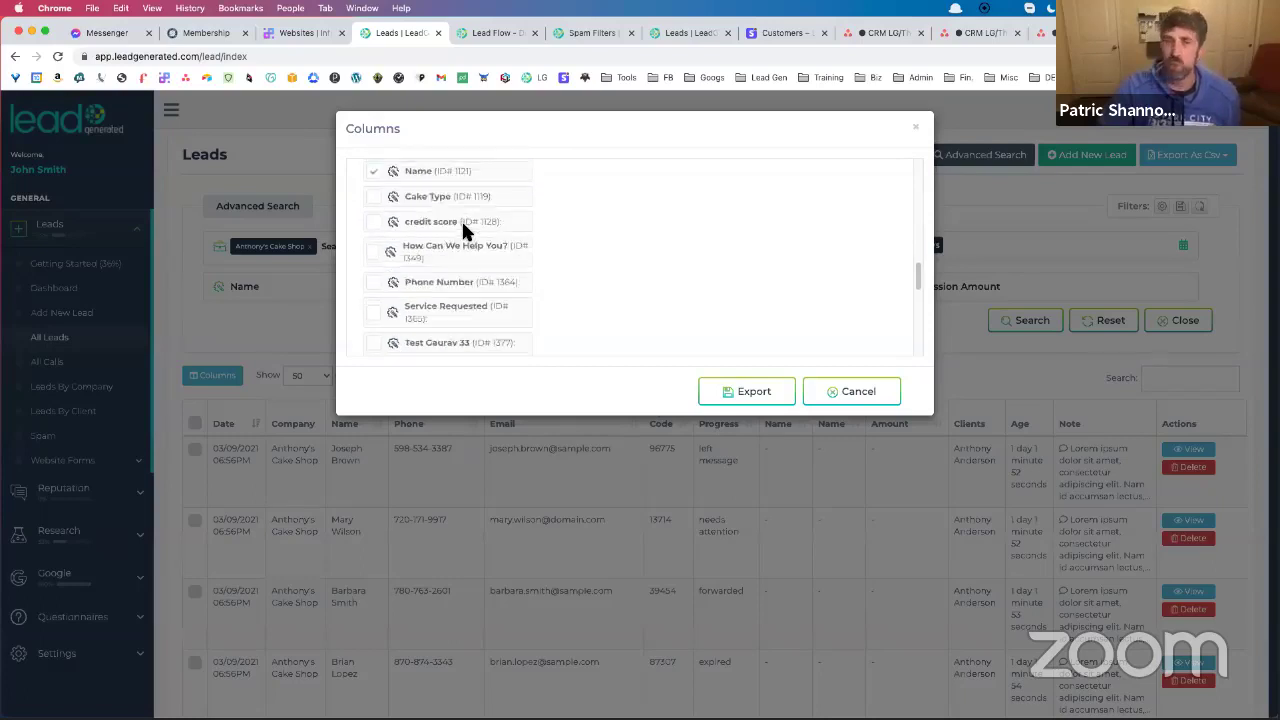
scroll(462, 230, "up", 4)
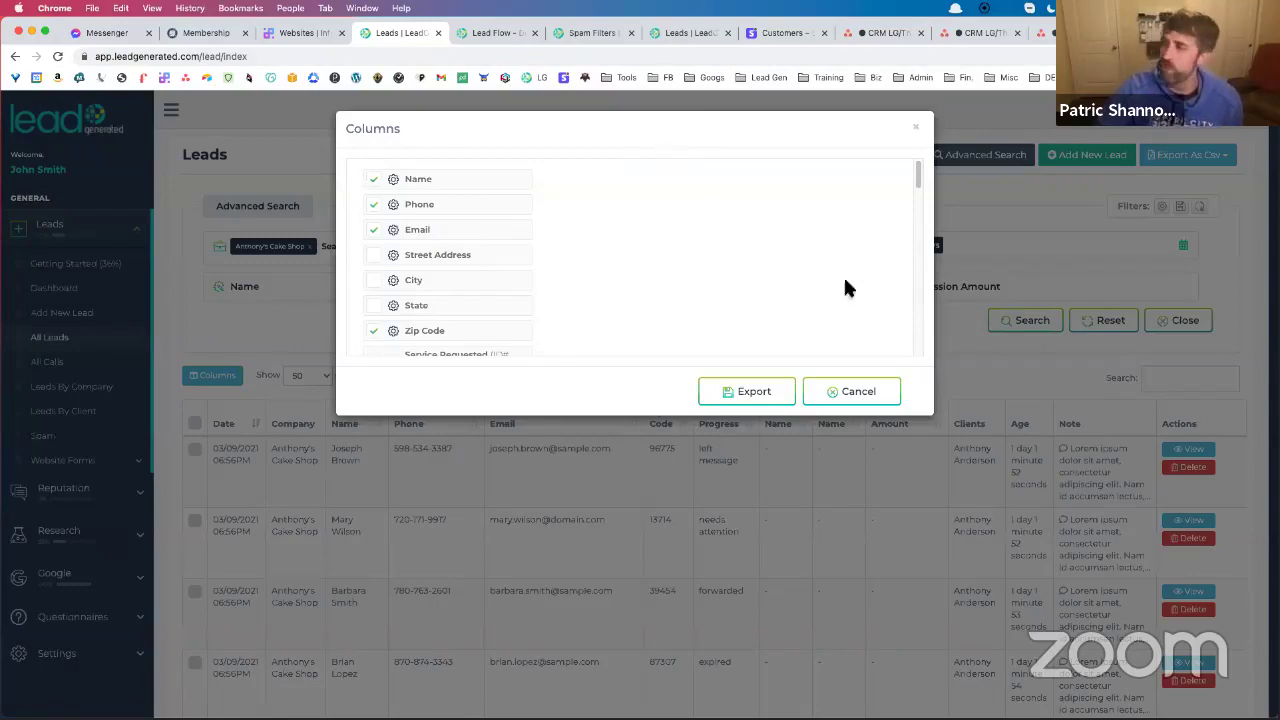
left_click(850, 391)
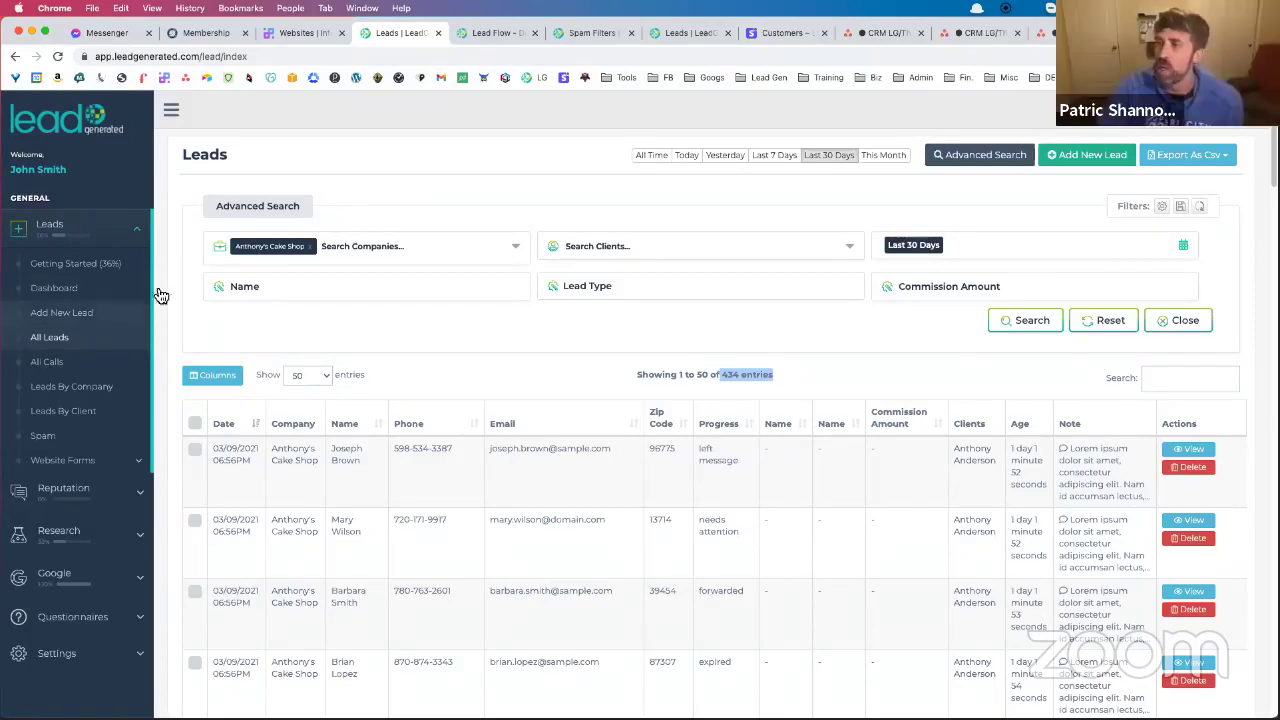
Open Getting Started and review the Leads Management checklist, currently 36% complete
left_click(108, 275)
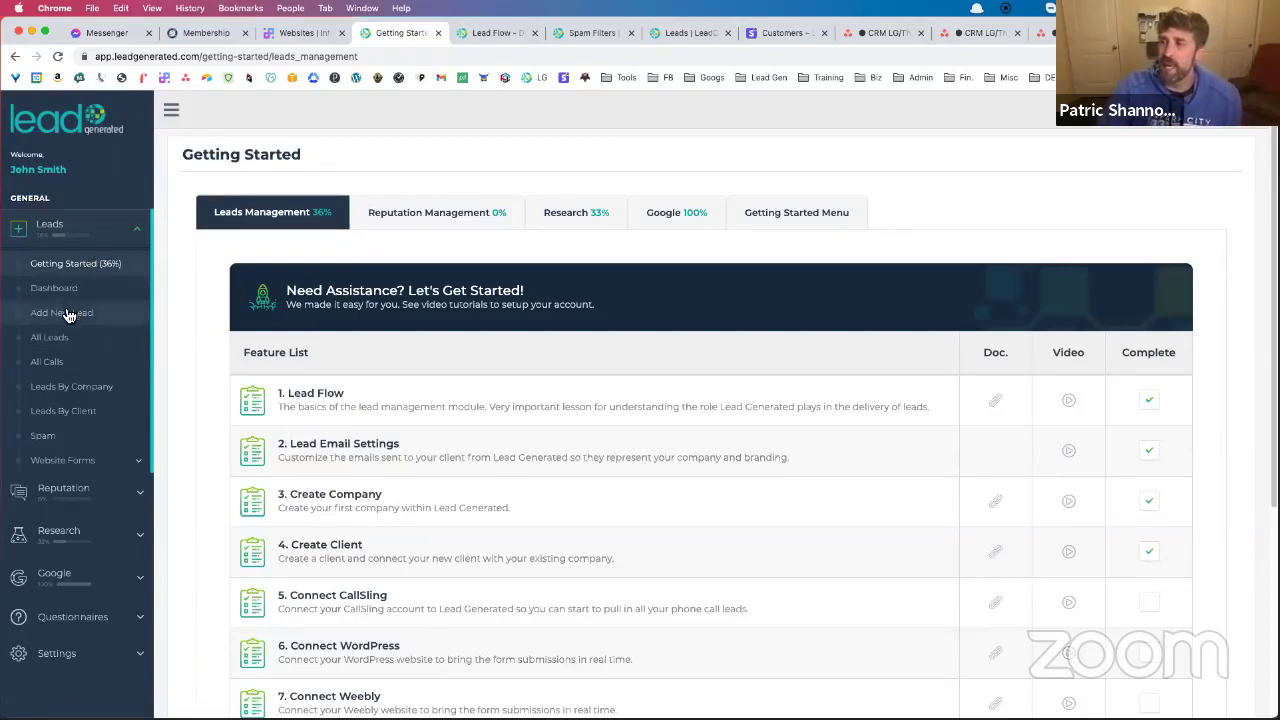
scroll(76, 330, "down", 1)
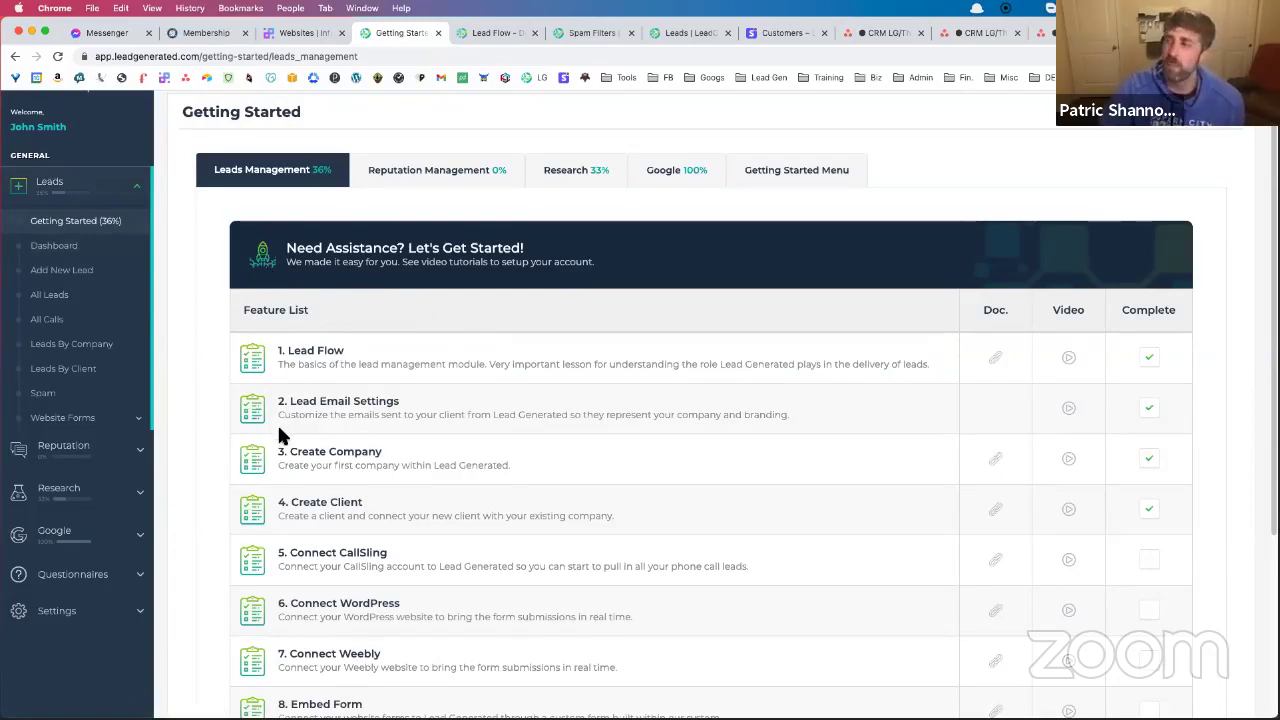
scroll(365, 395, "down", 1)
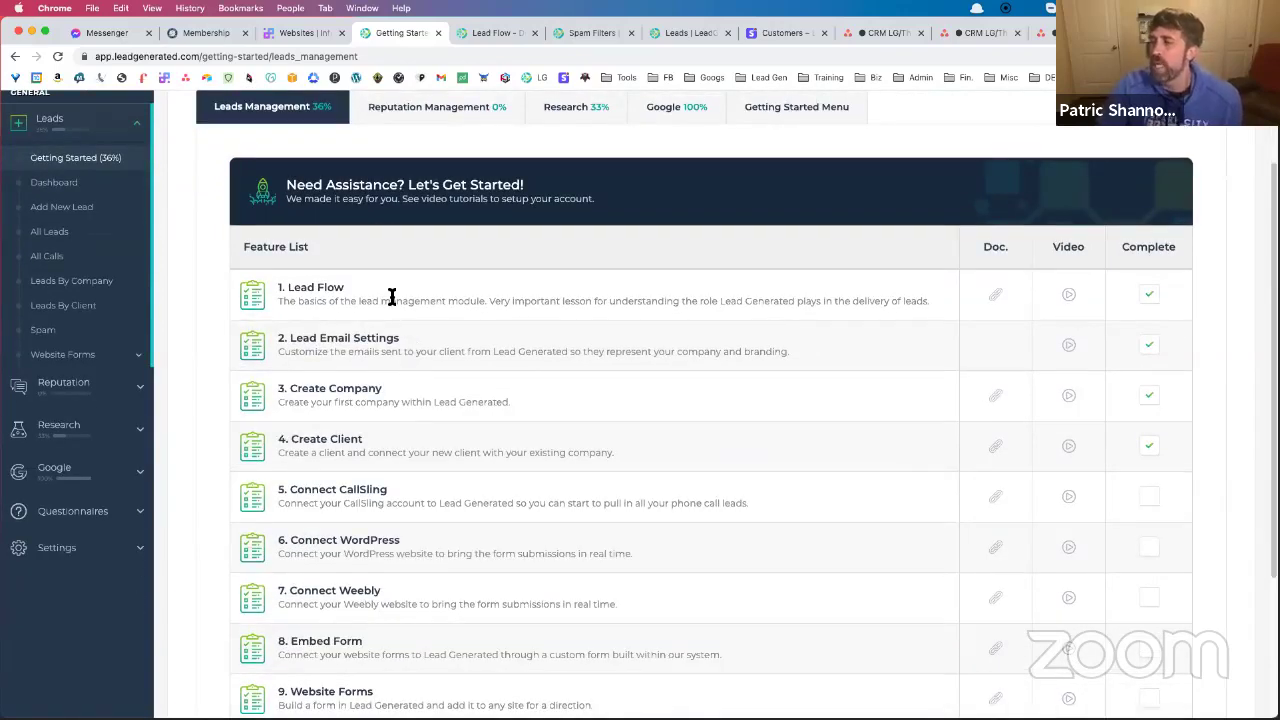
scroll(390, 300, "down", 2)
scroll(389, 303, "up", 1)
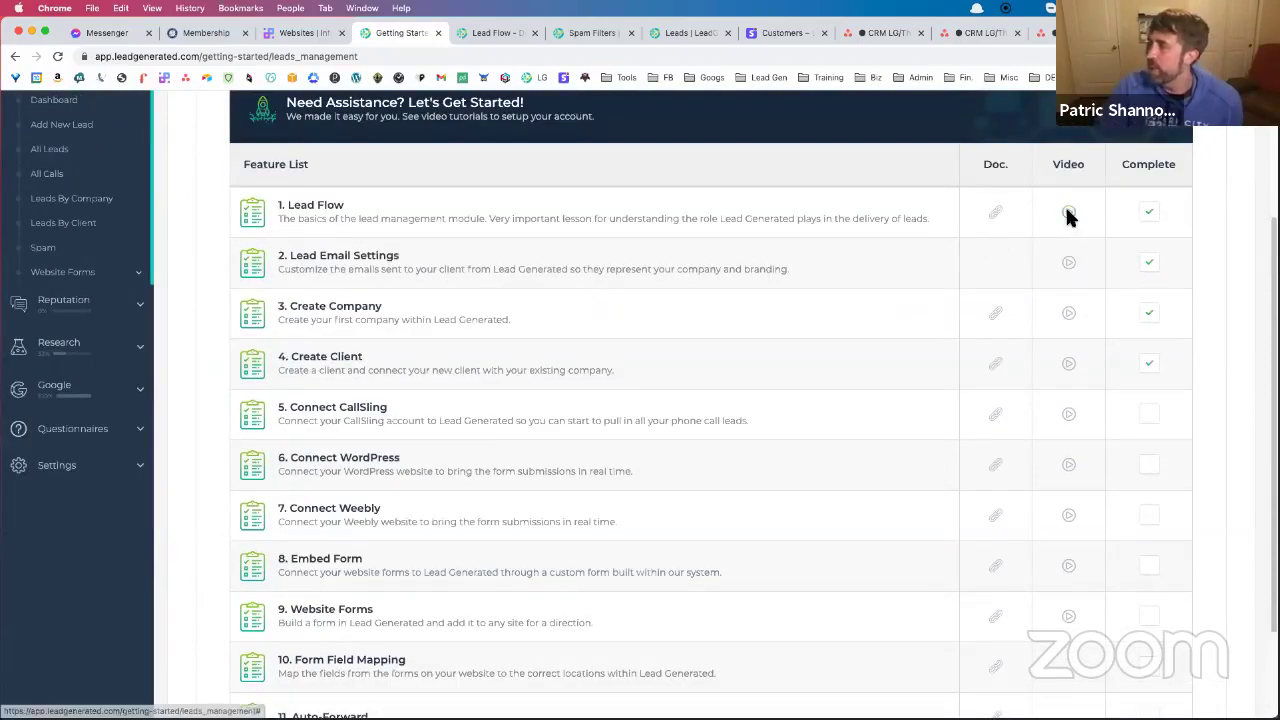
Preview the Lead Flow tutorial video, then close it
left_click(1067, 214)
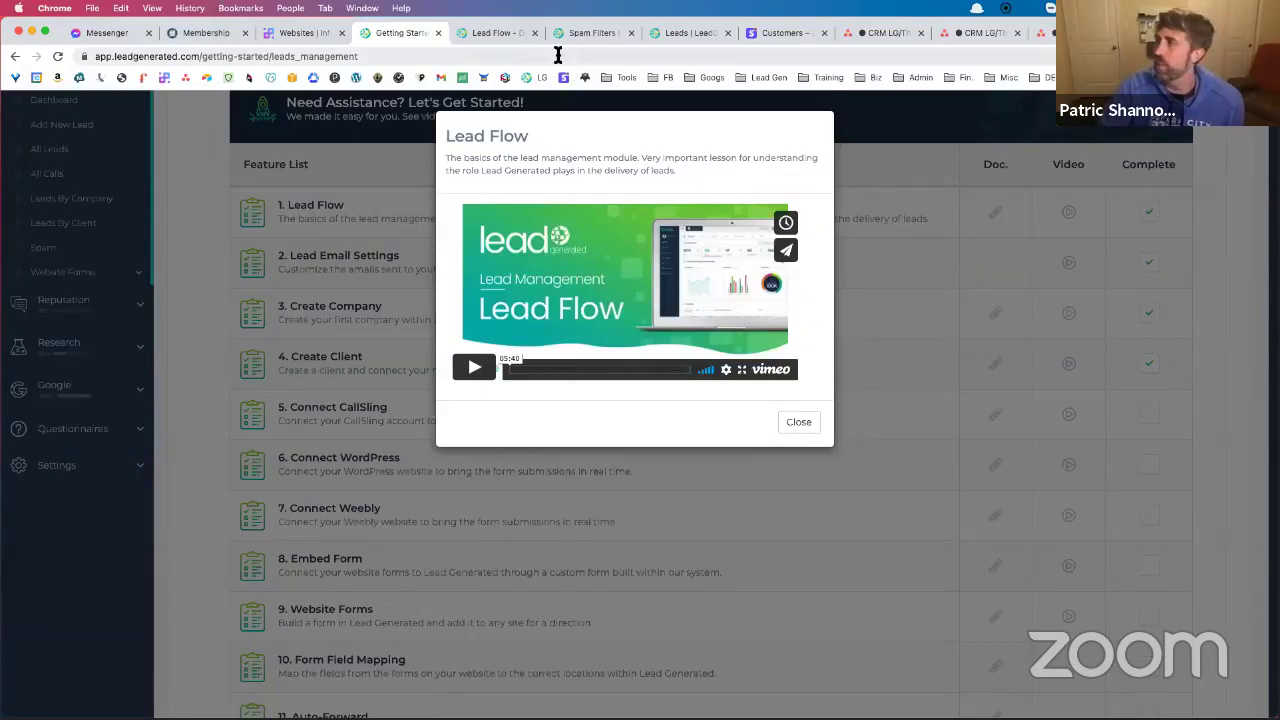
left_click(487, 33)
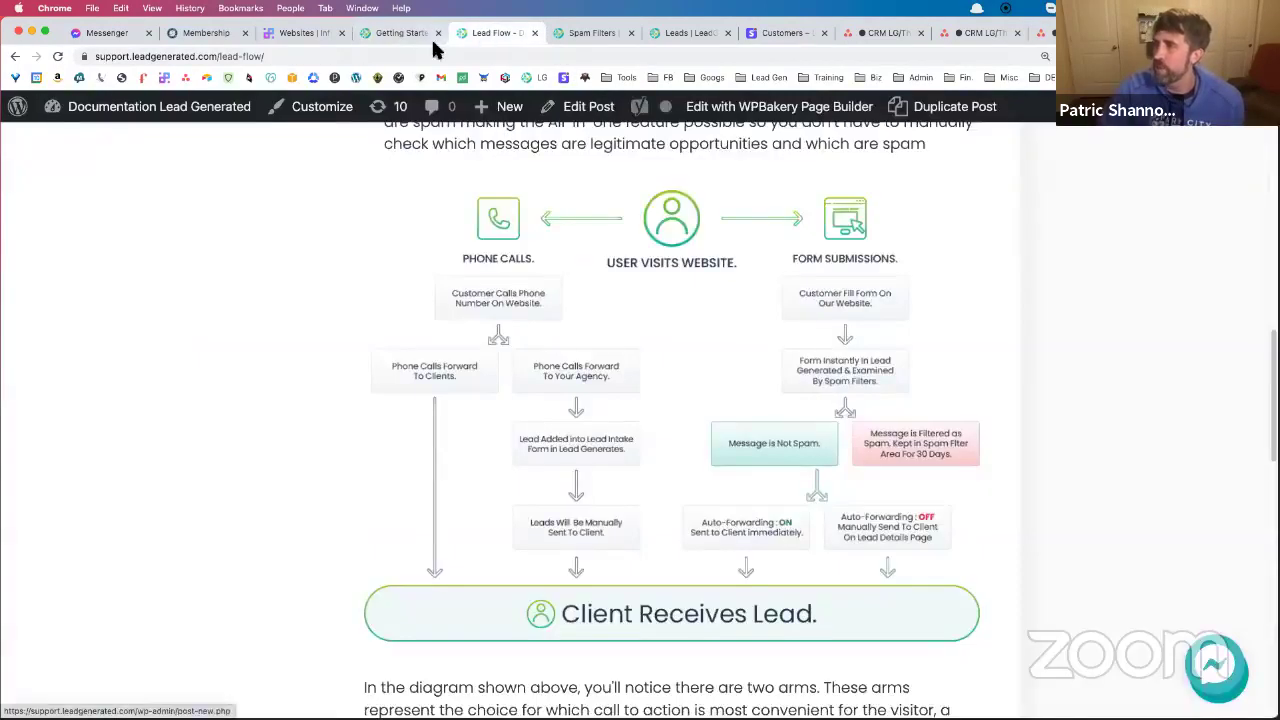
left_click(400, 33)
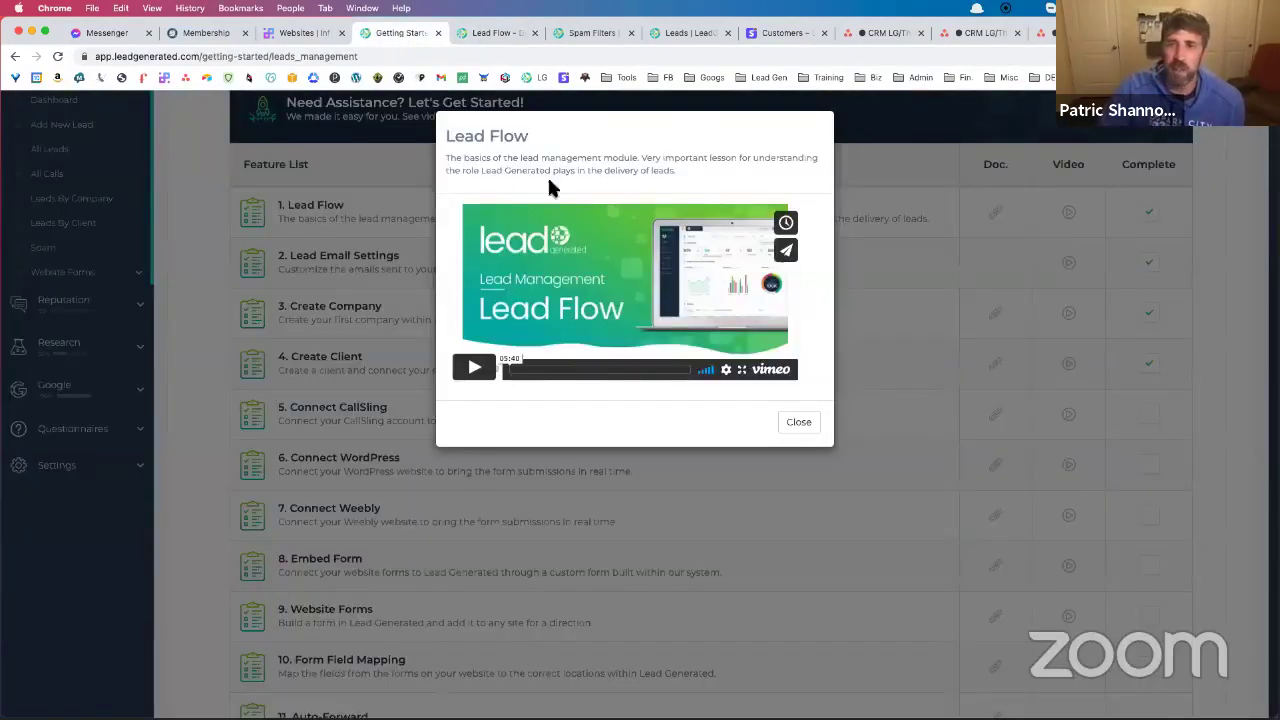
left_click(799, 421)
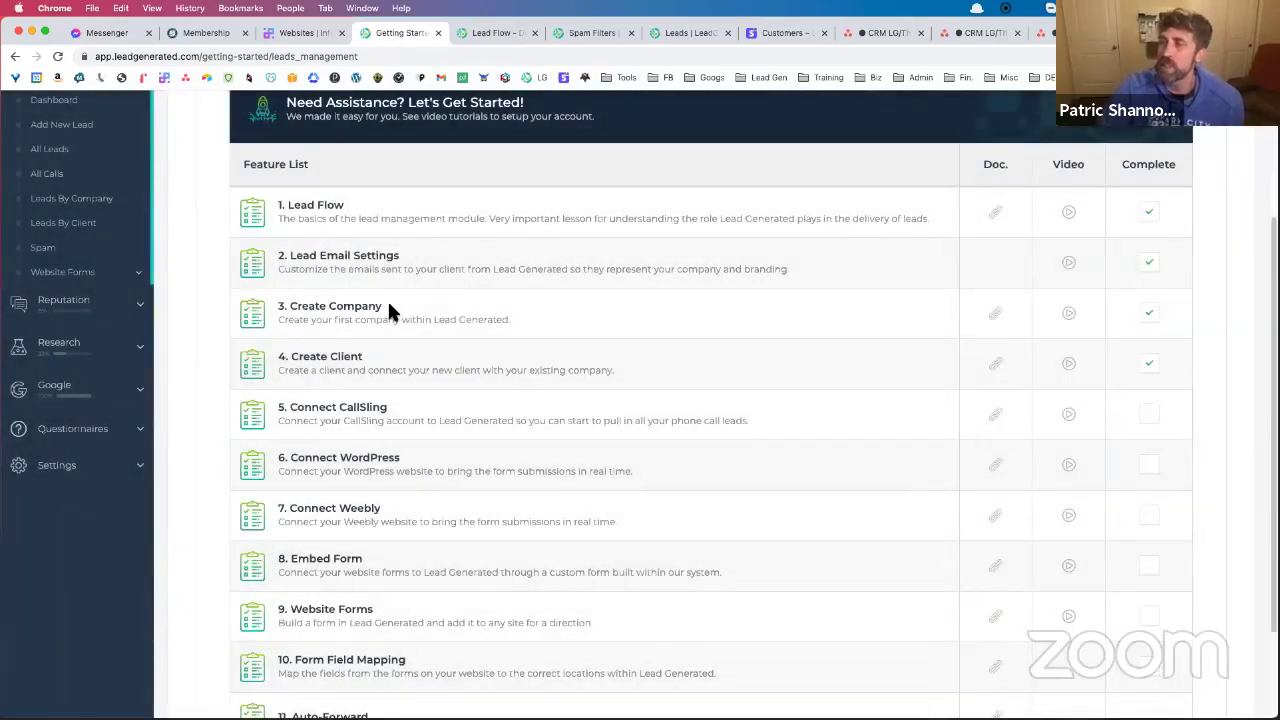
scroll(388, 306, "down", 1)
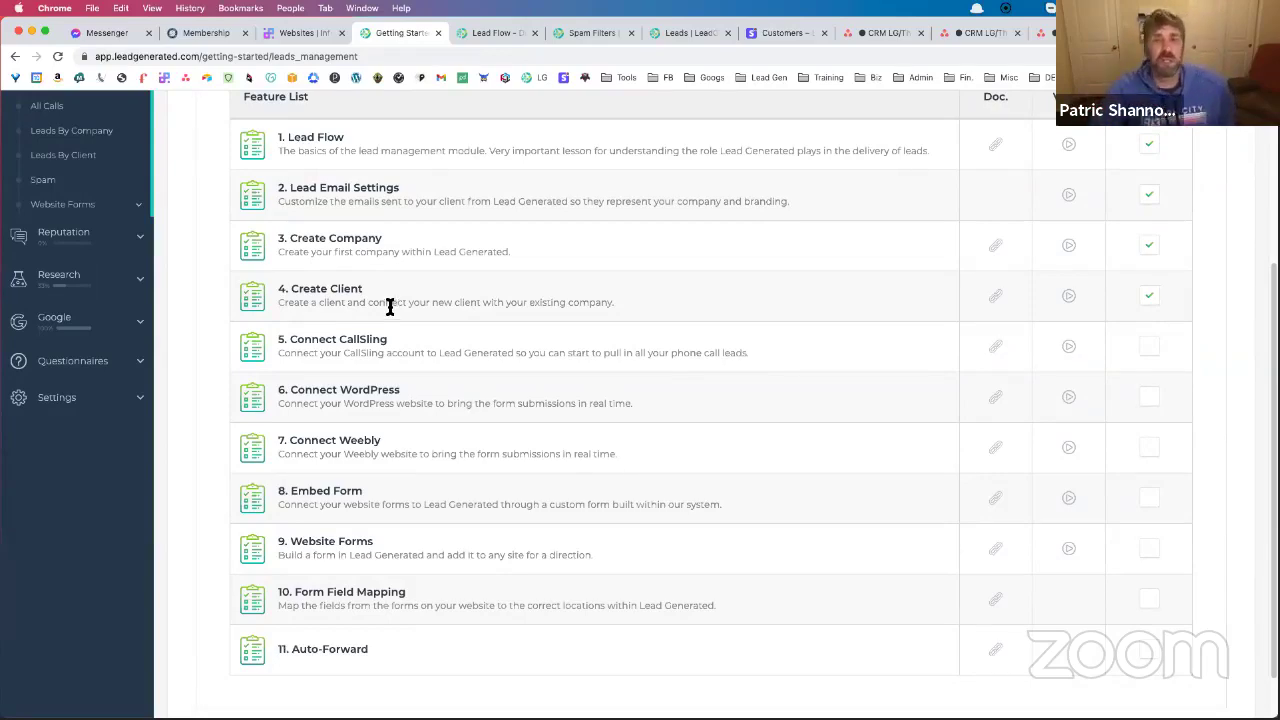
scroll(666, 337, "up", 4)
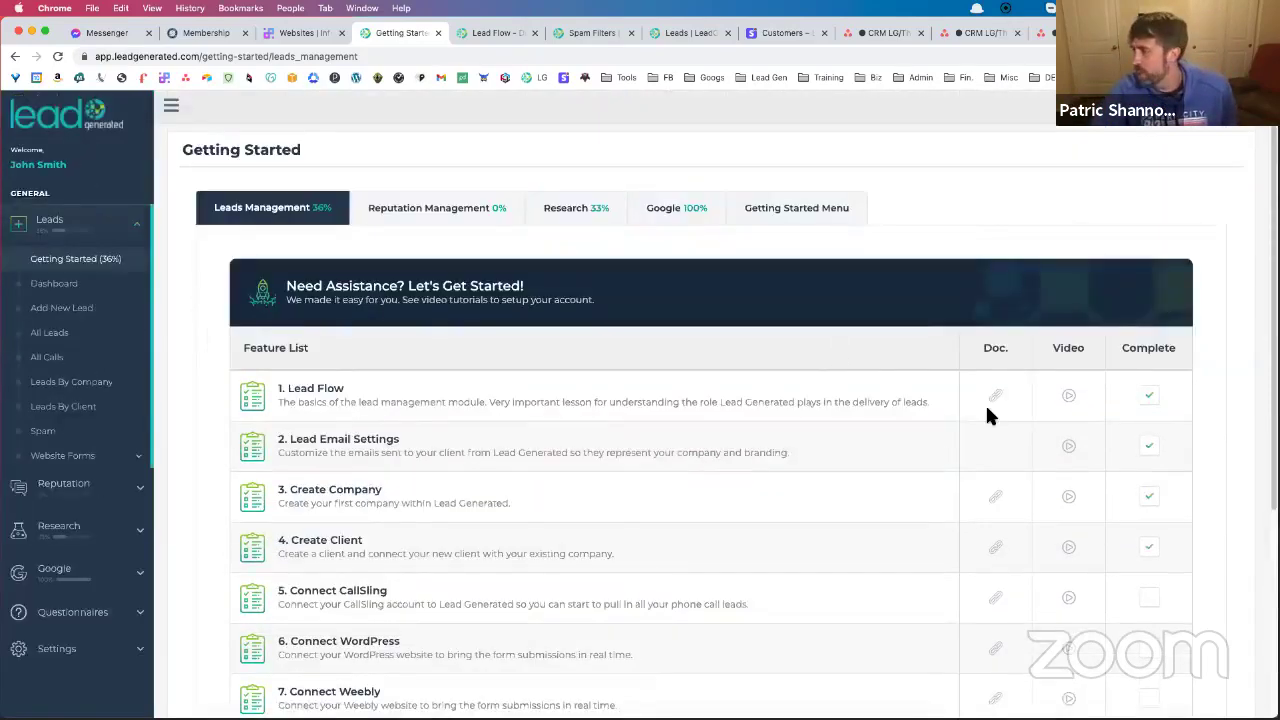
scroll(986, 412, "down", 1)
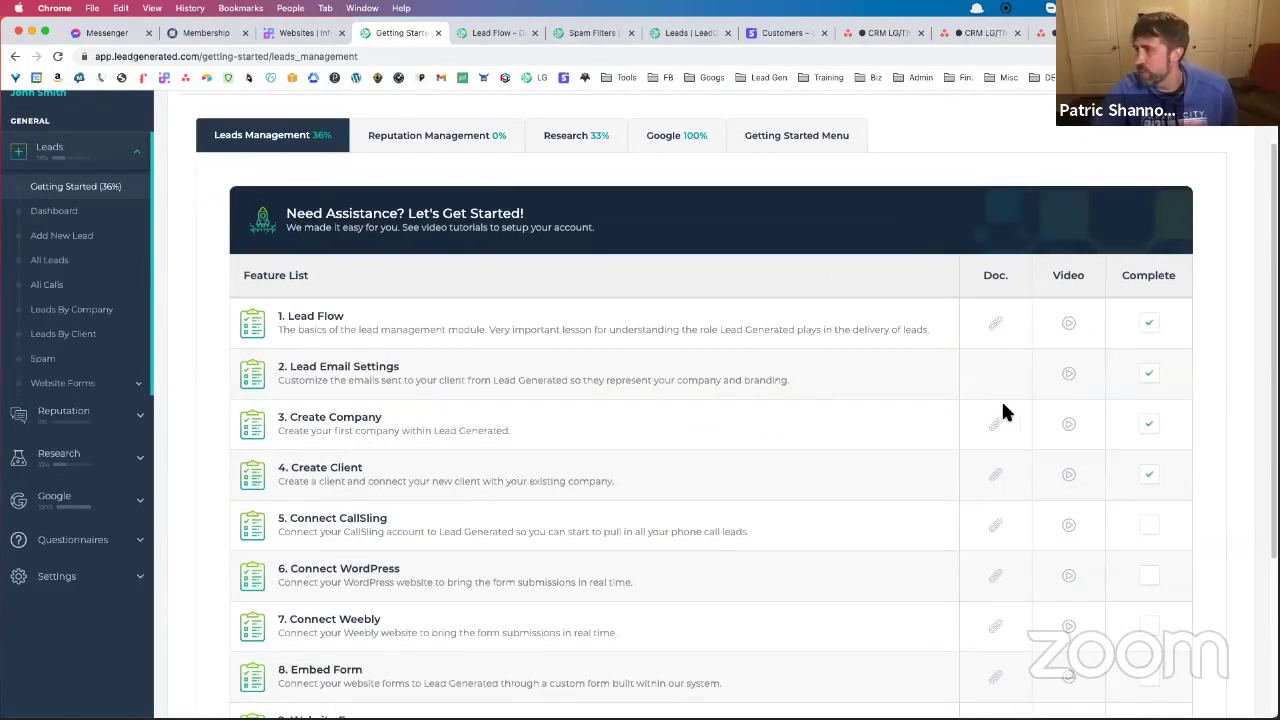
Read the Lead Flow documentation in a new tab, then return to Getting Started
left_click(994, 324)
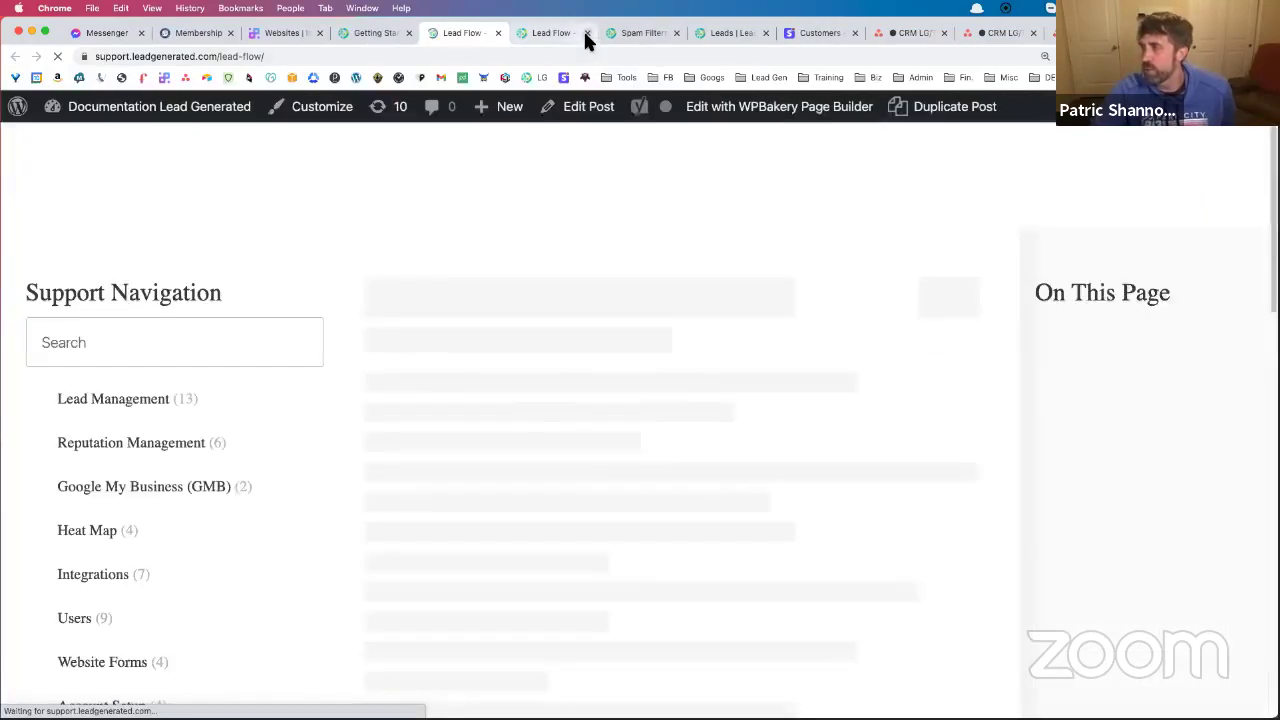
scroll(602, 291, "down", 8)
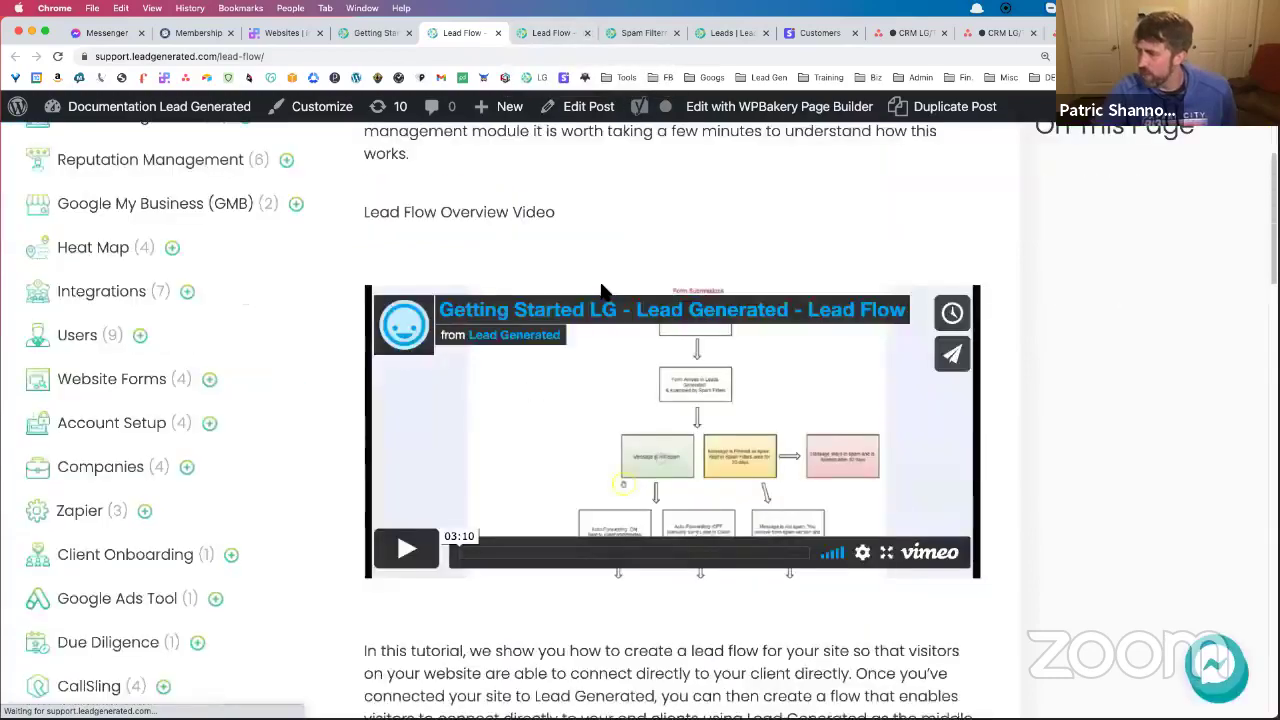
scroll(602, 289, "down", 6)
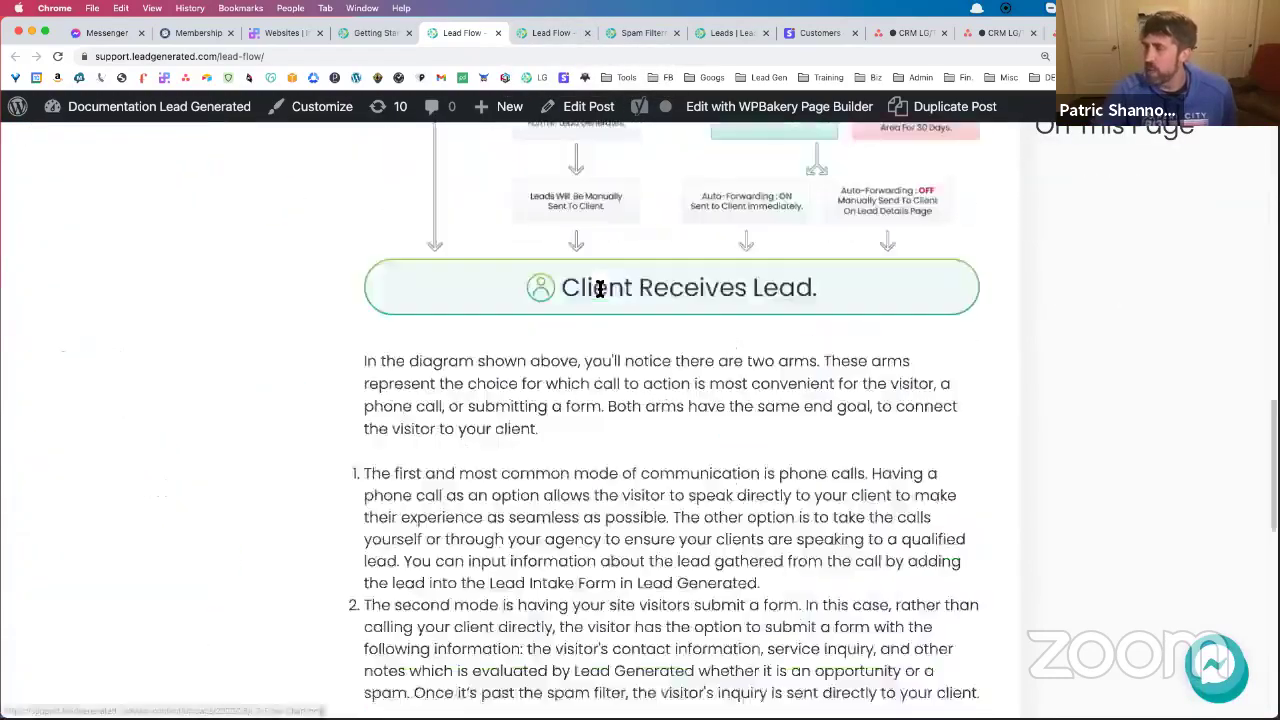
scroll(602, 289, "up", 5)
scroll(601, 293, "up", 8)
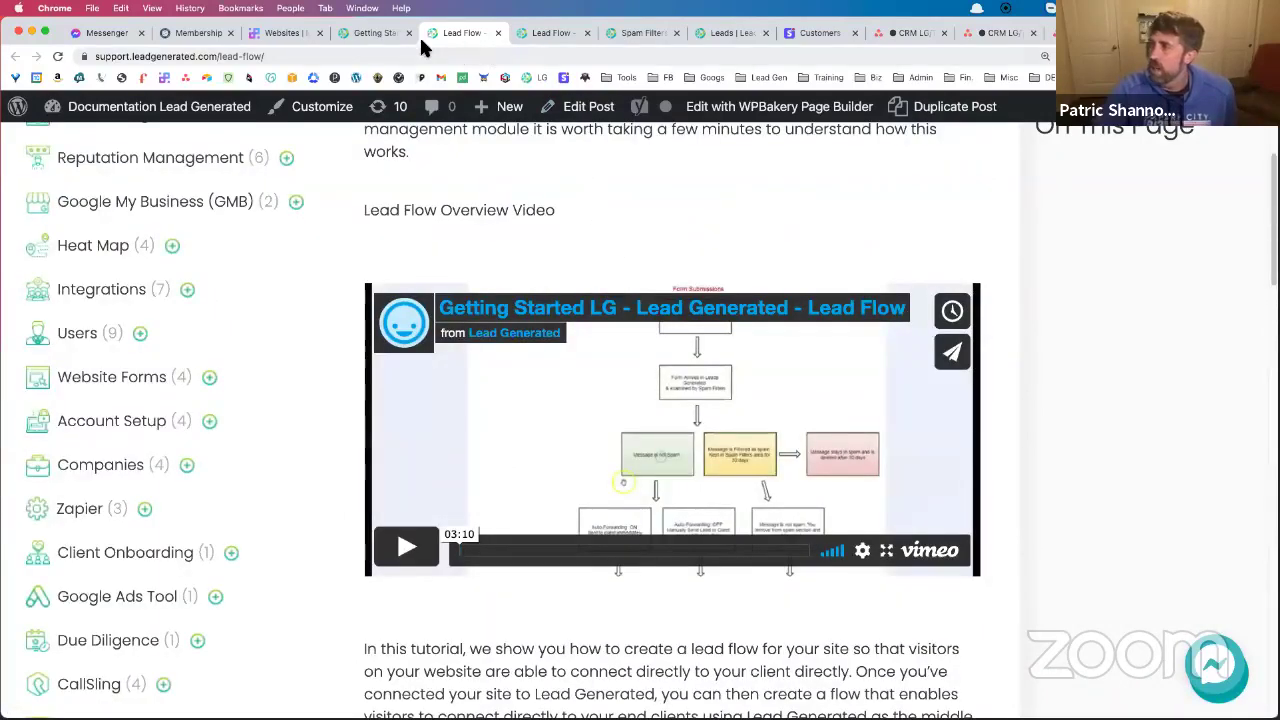
left_click(380, 33)
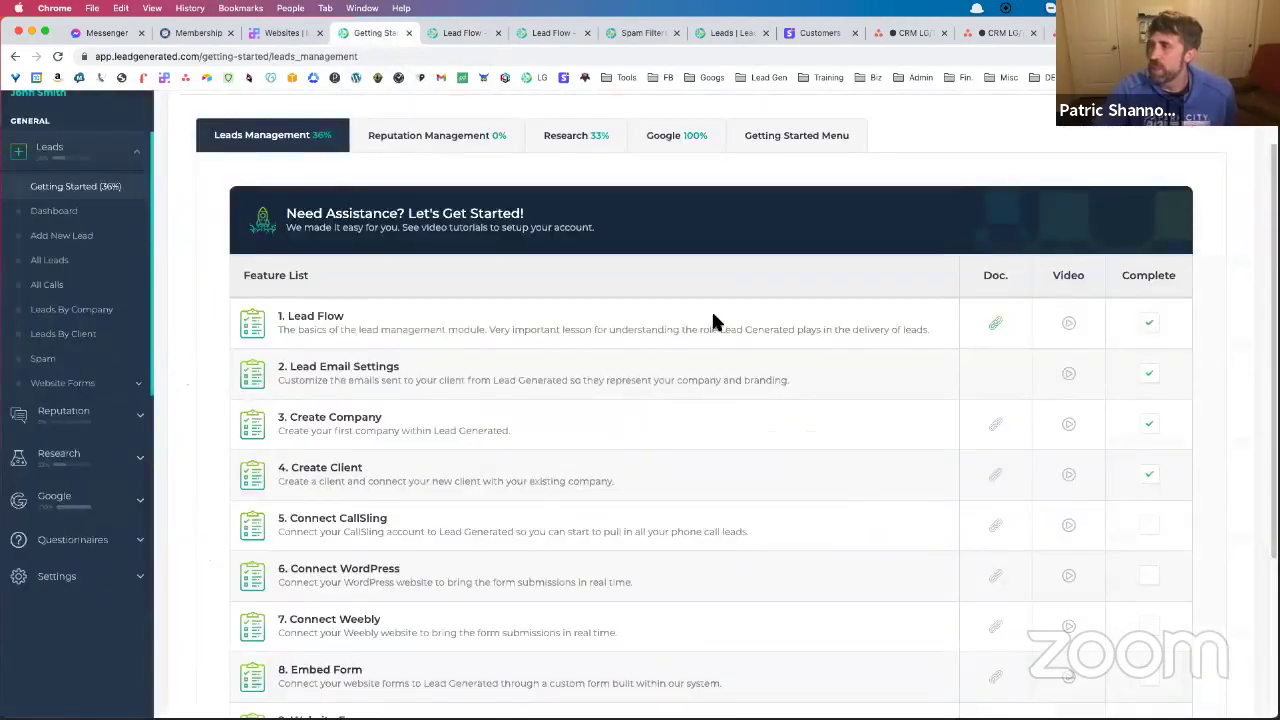
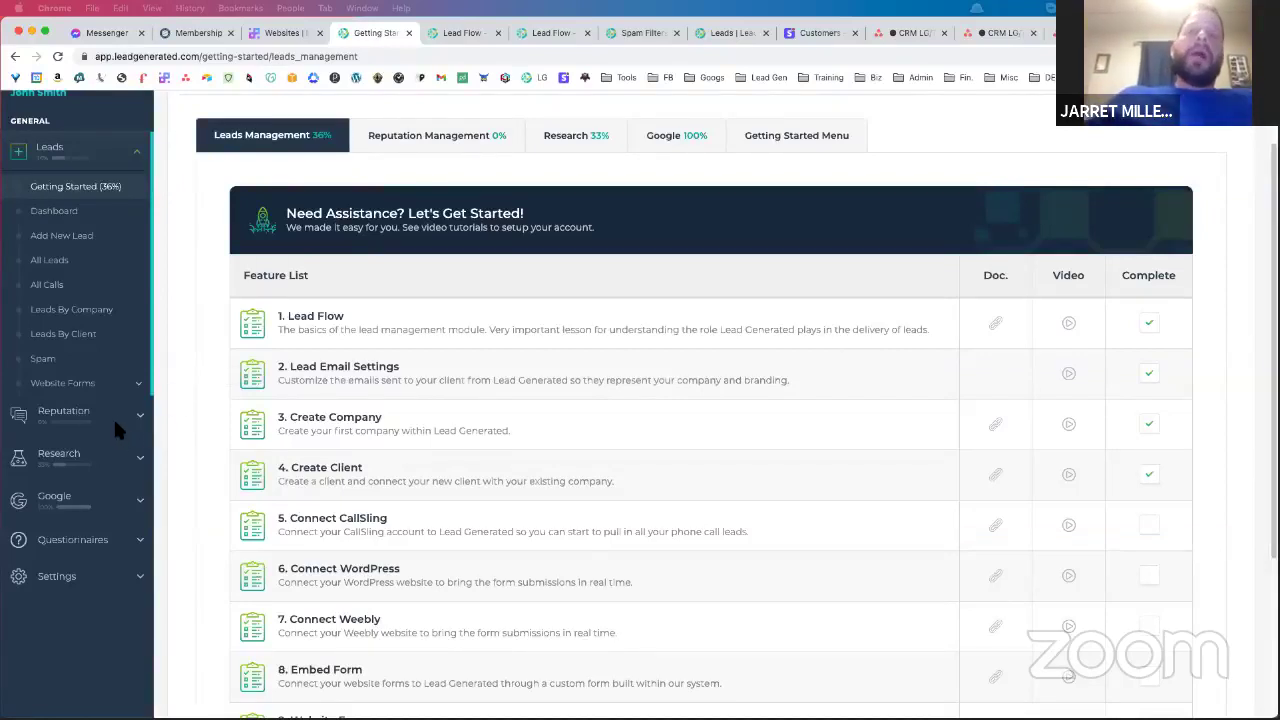
Go to Research > Due Diligence > All Niches in the sidebar to list every niche
left_click(106, 455)
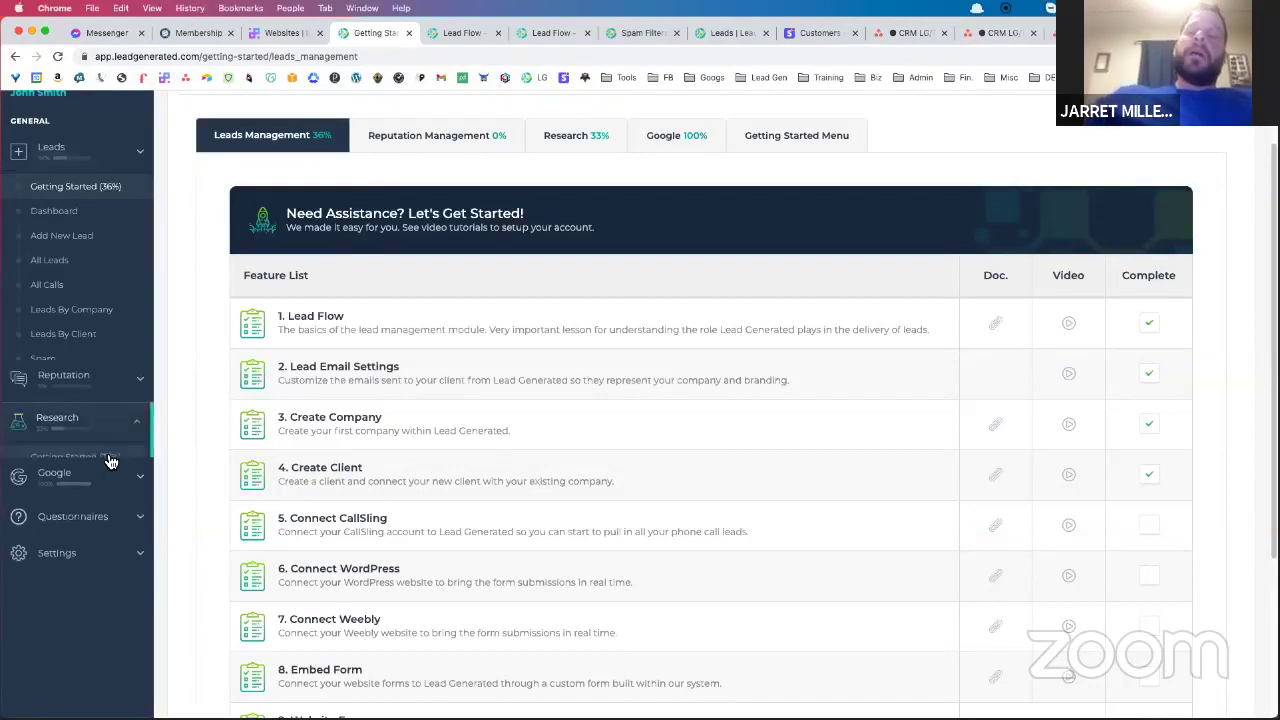
left_click(86, 322)
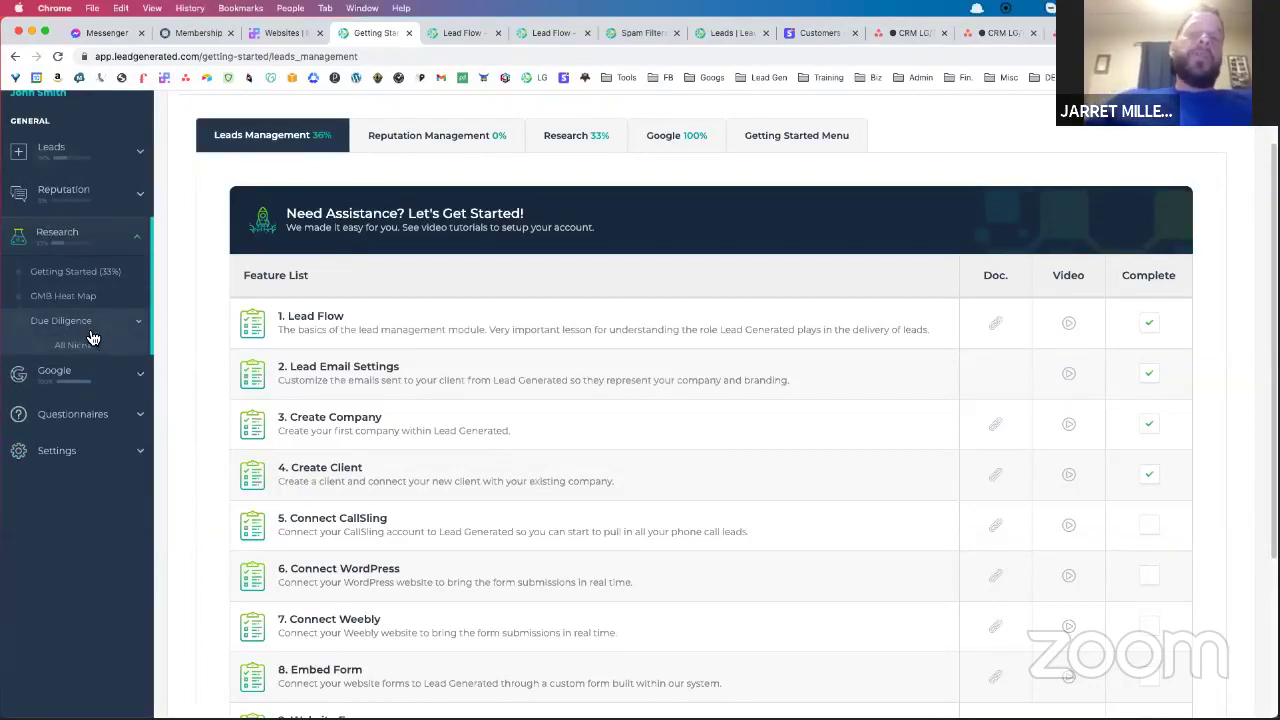
left_click(90, 346)
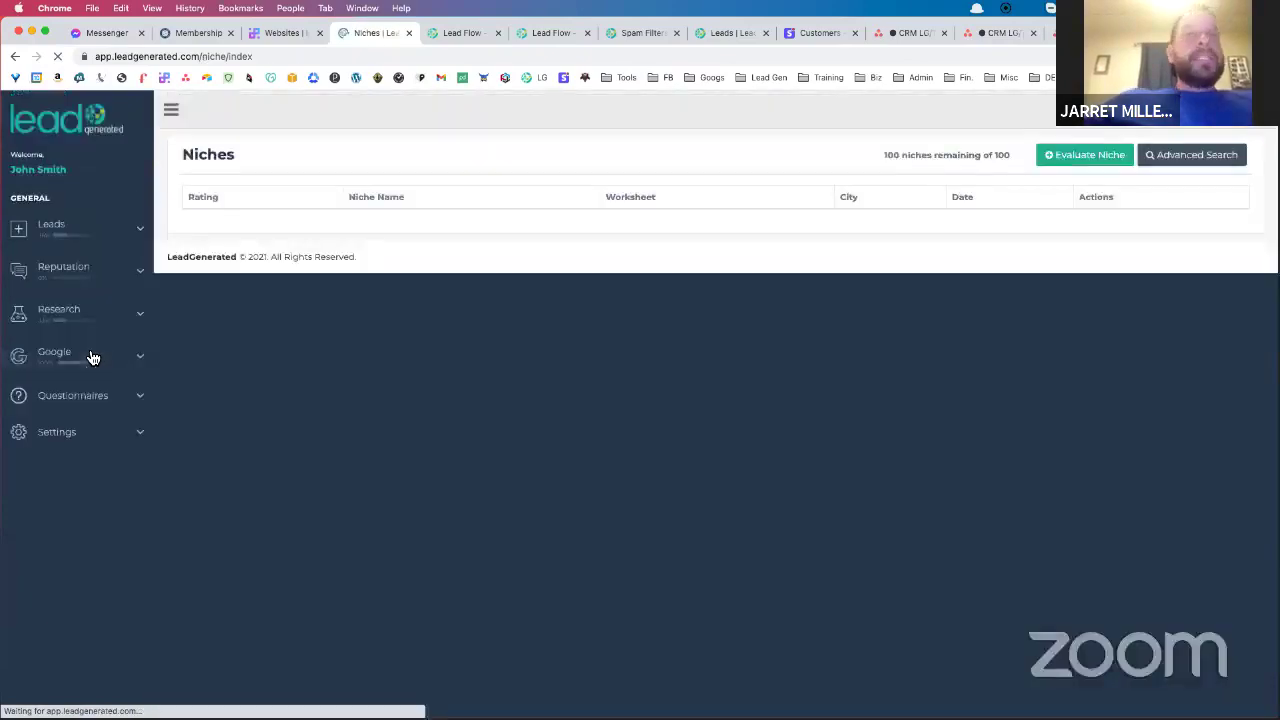
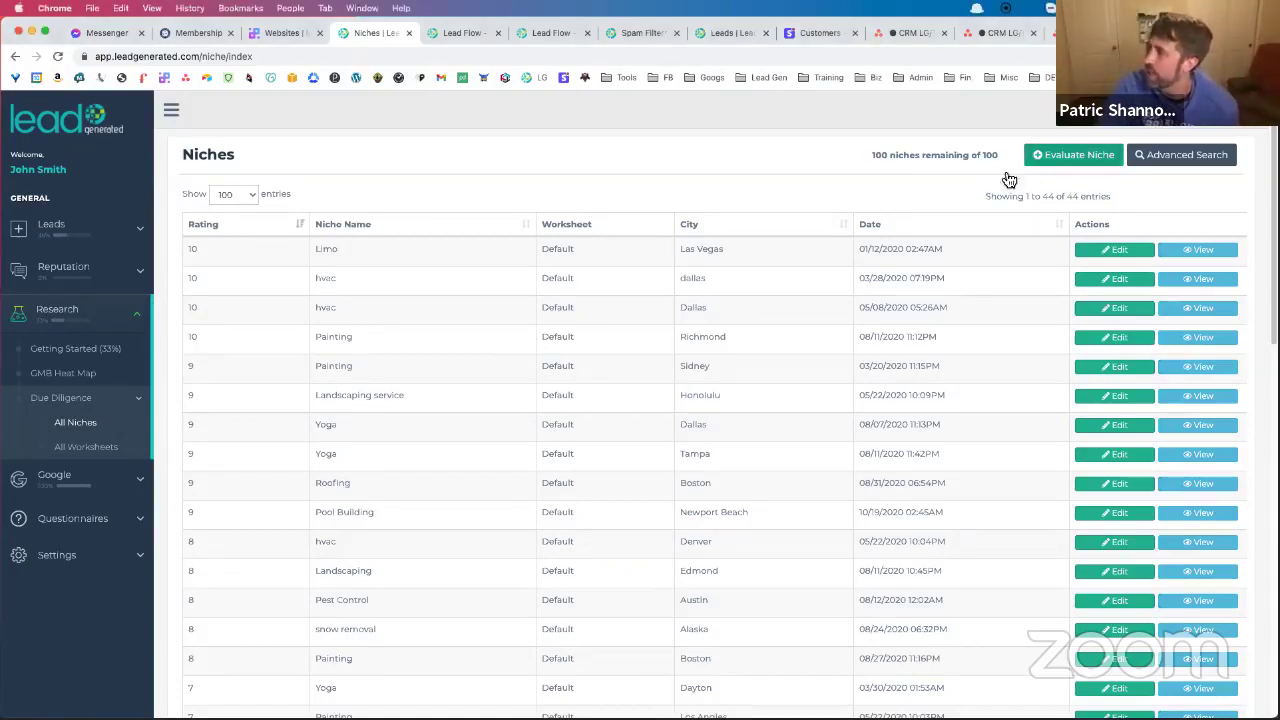
Start a new niche evaluation, keeping Default as the worksheet
left_click(1063, 160)
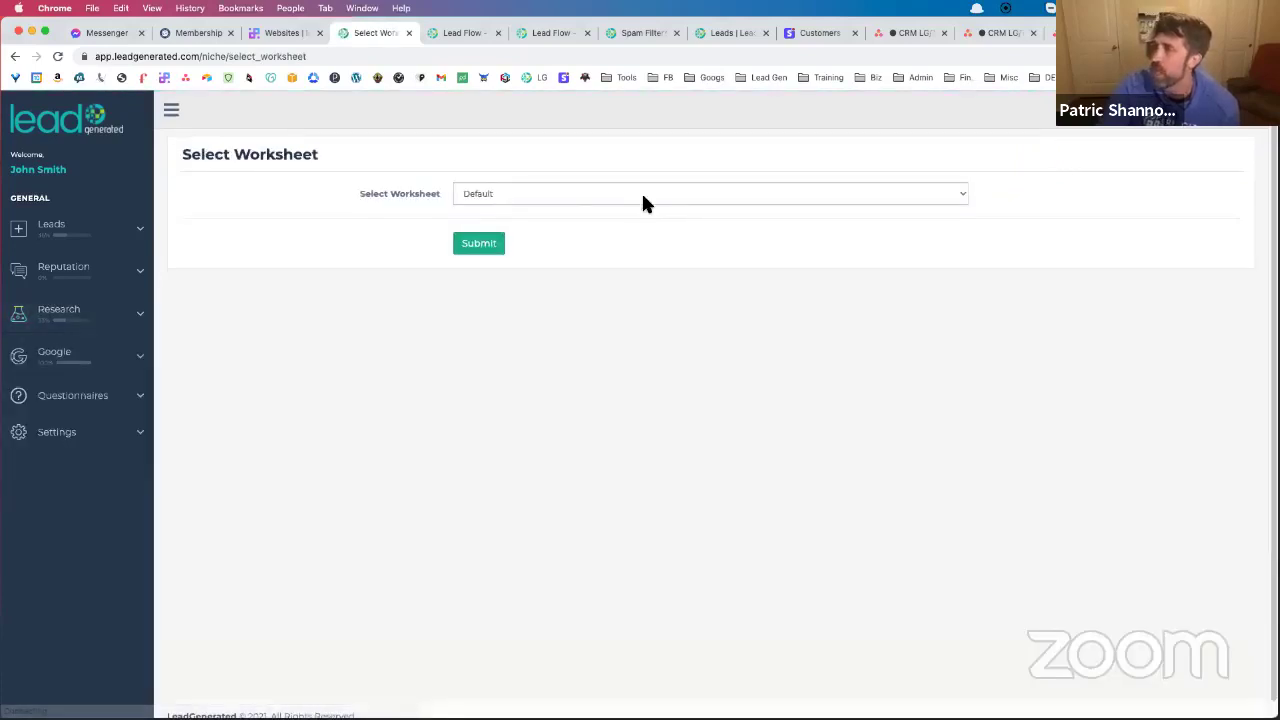
left_click(591, 194)
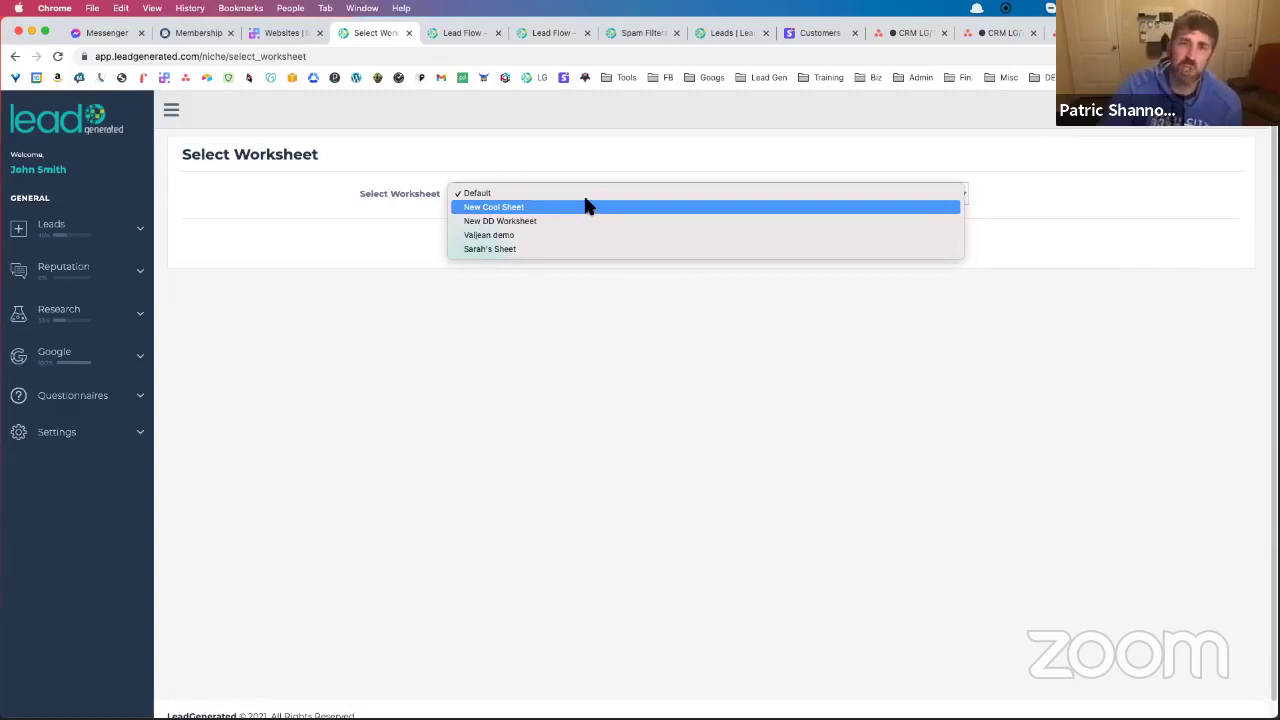
left_click(563, 194)
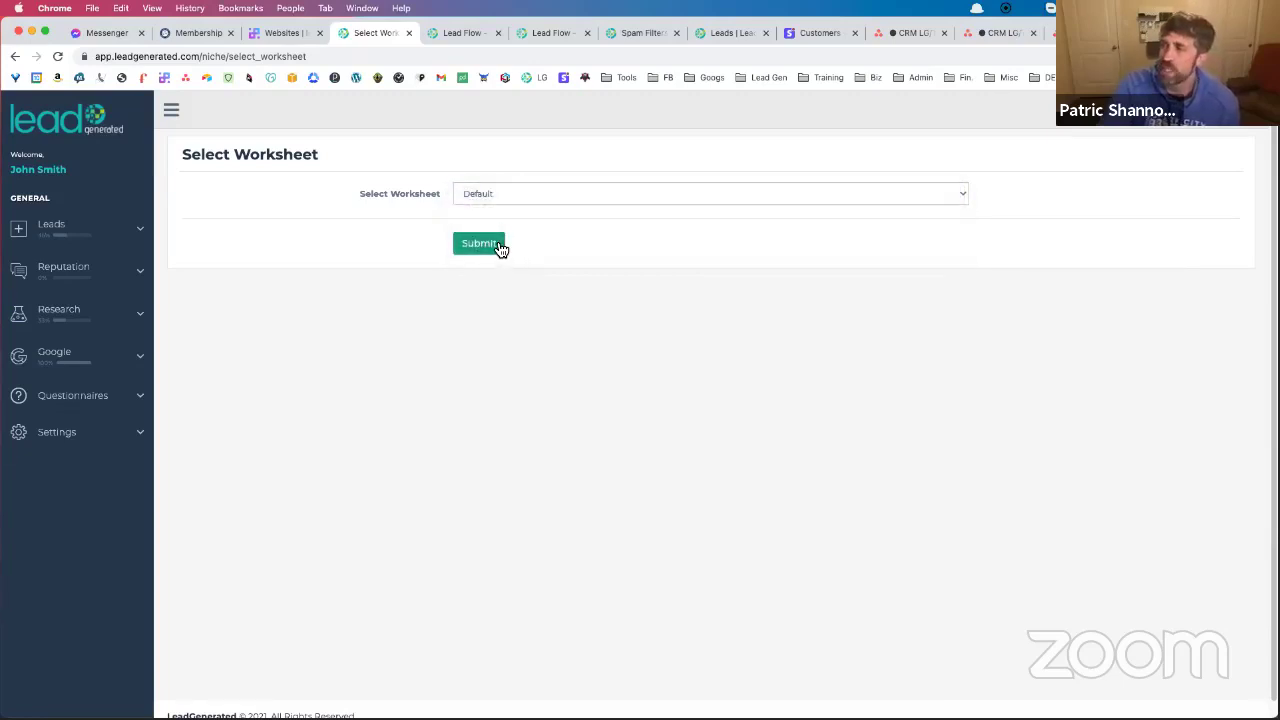
left_click(500, 246)
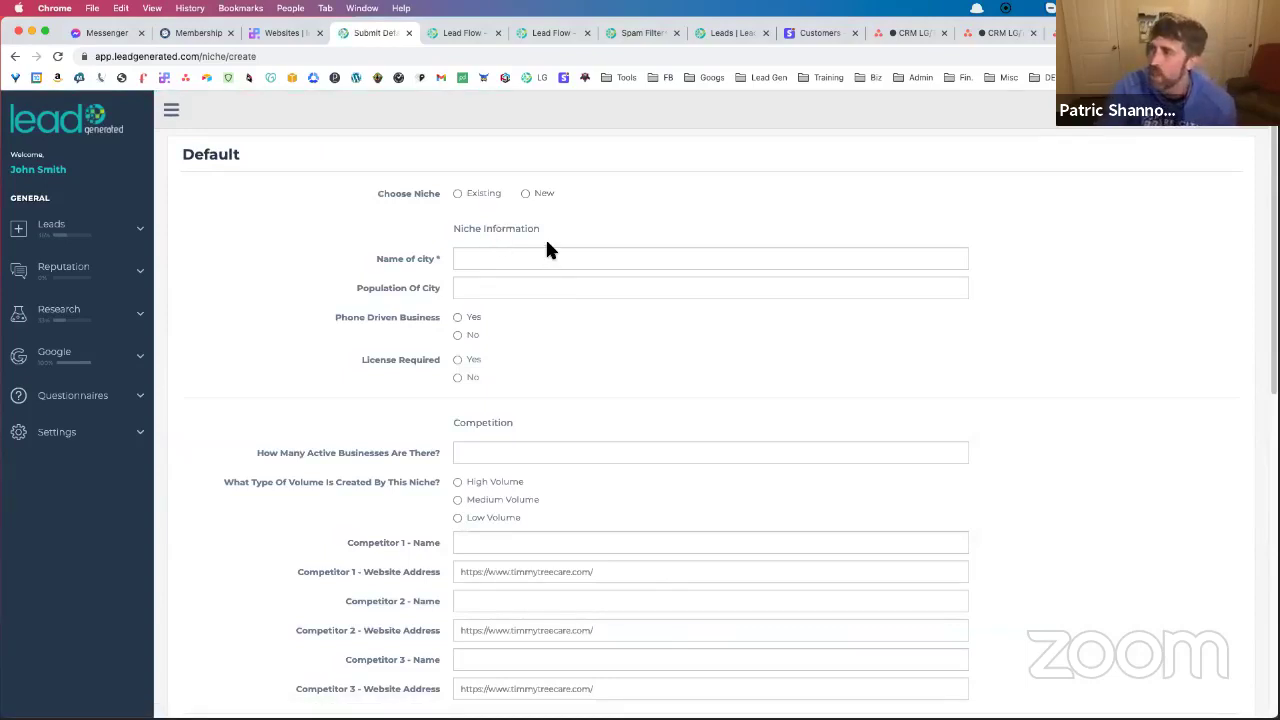
Enter Chicago as the city and add Remodeling as a new niche
scroll(547, 248, "down", 5)
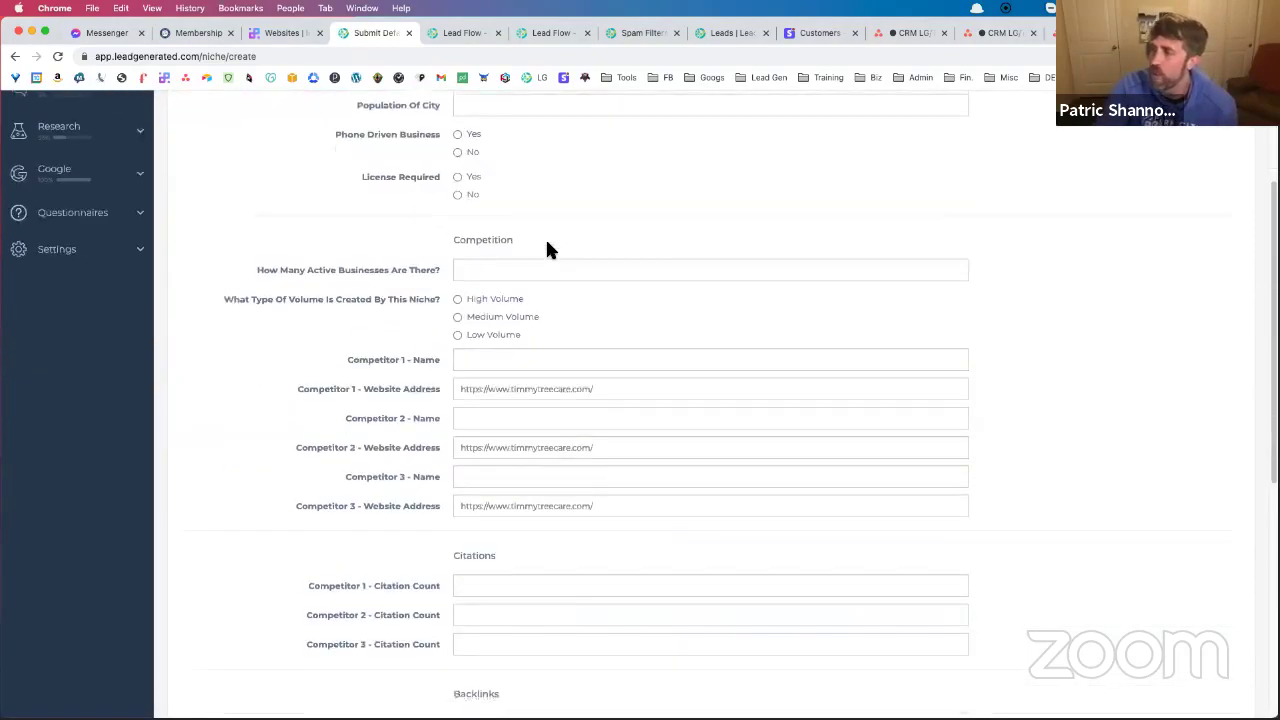
scroll(547, 248, "down", 1)
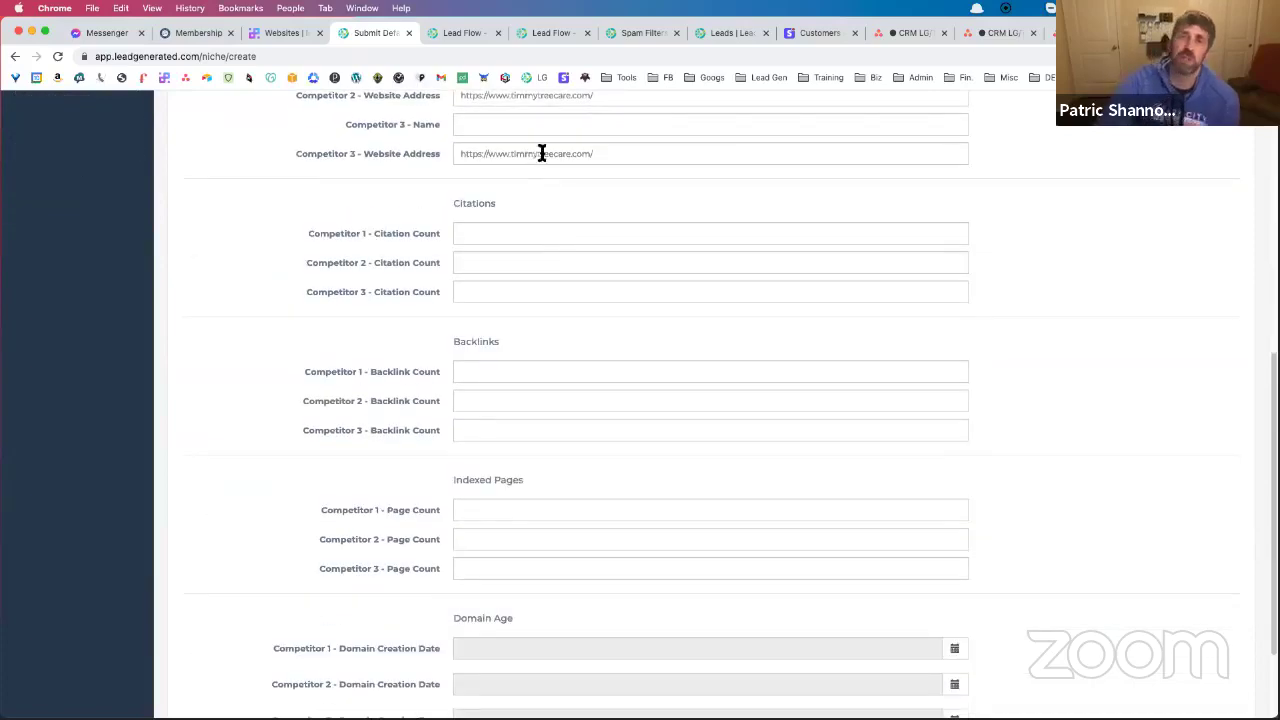
scroll(553, 190, "down", 2)
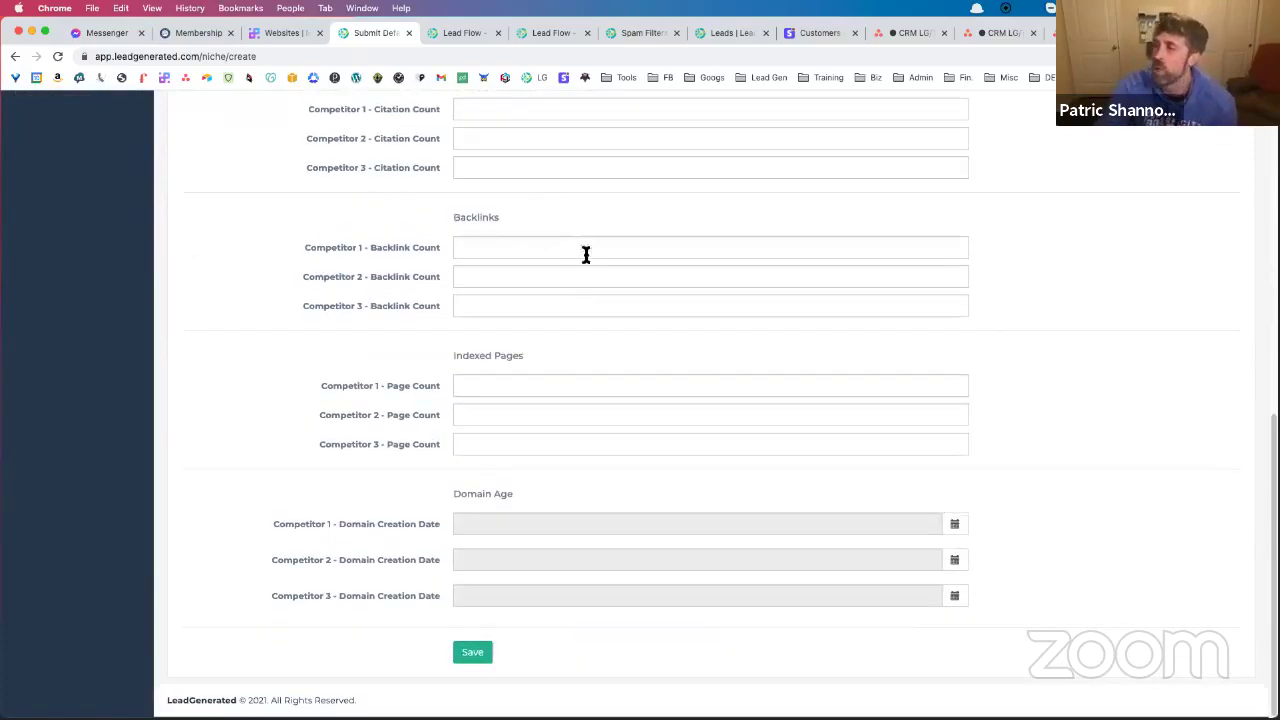
scroll(593, 296, "up", 8)
left_click(520, 256)
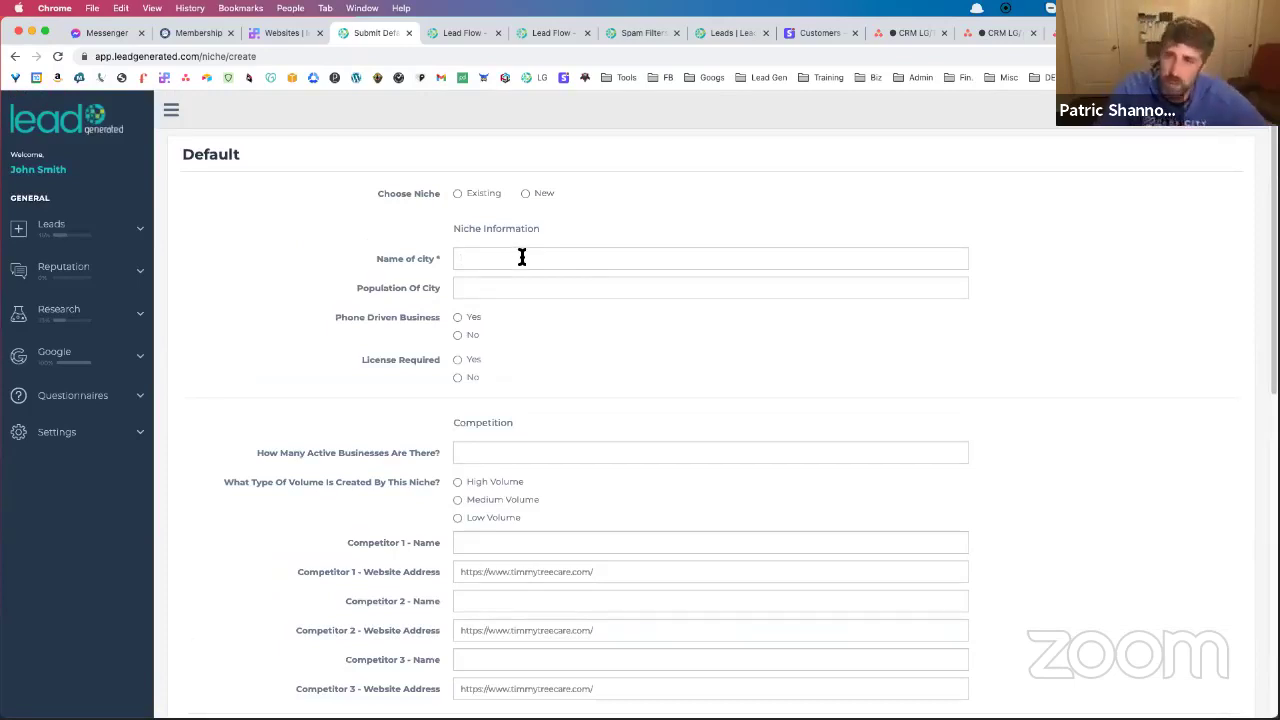
type("Chic")
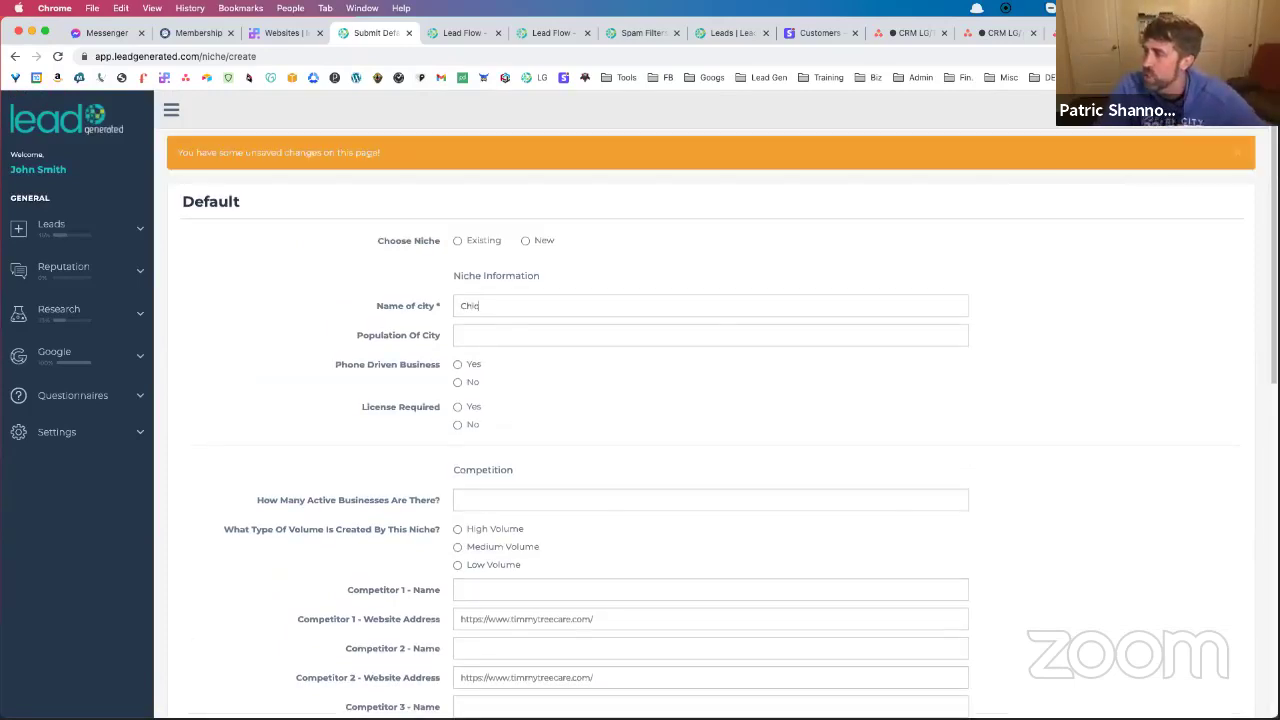
type("ago")
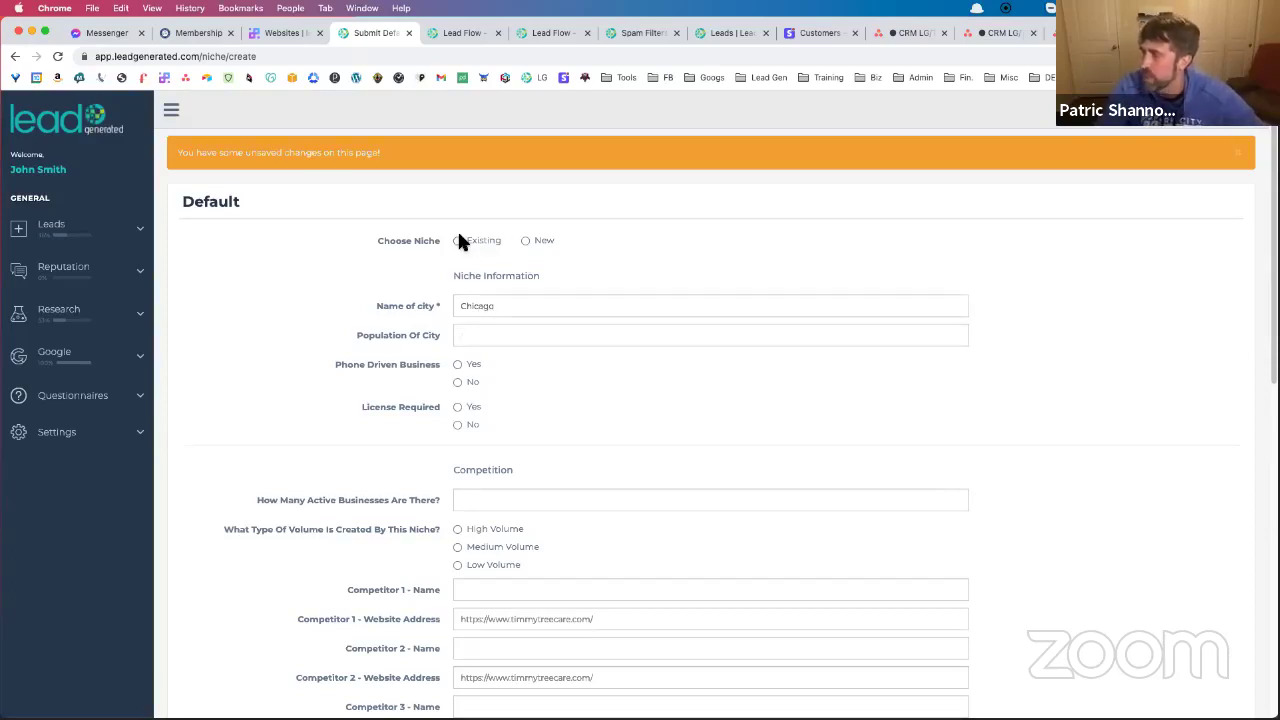
left_click(533, 242)
type("Remodeling")
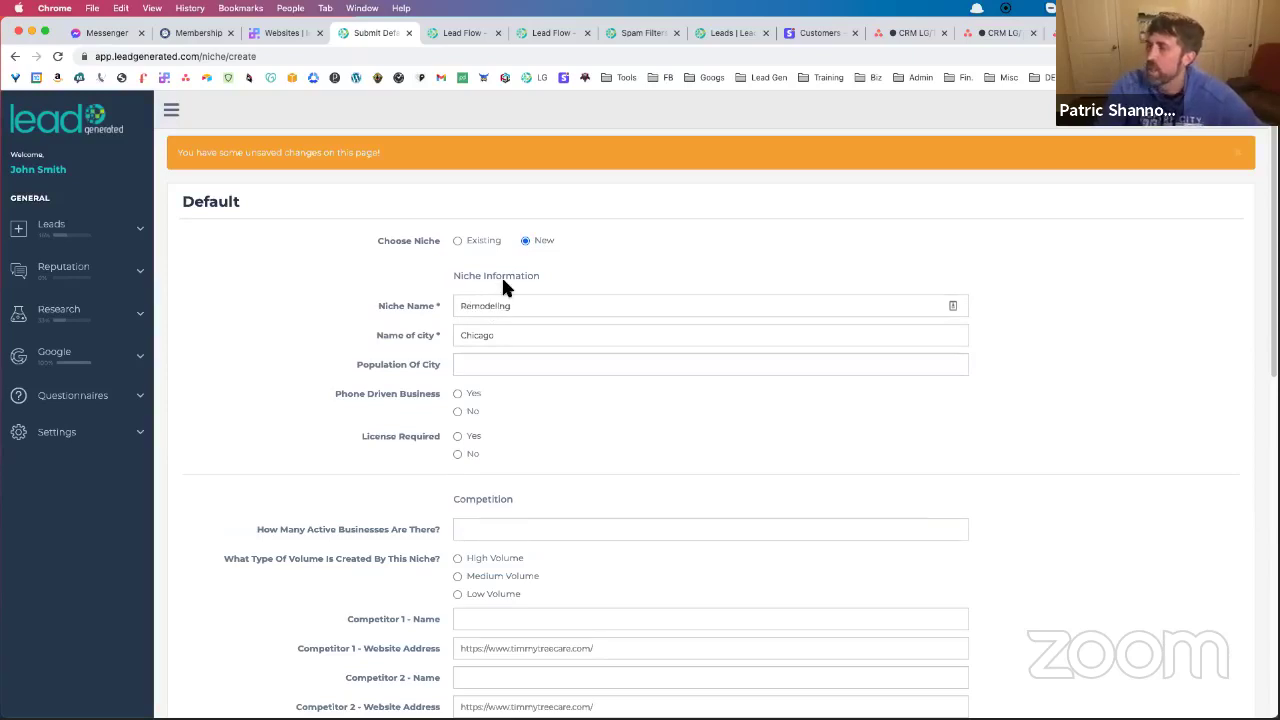
Set the population to 1,000,000 and mark it a phone-driven business
left_click(648, 363)
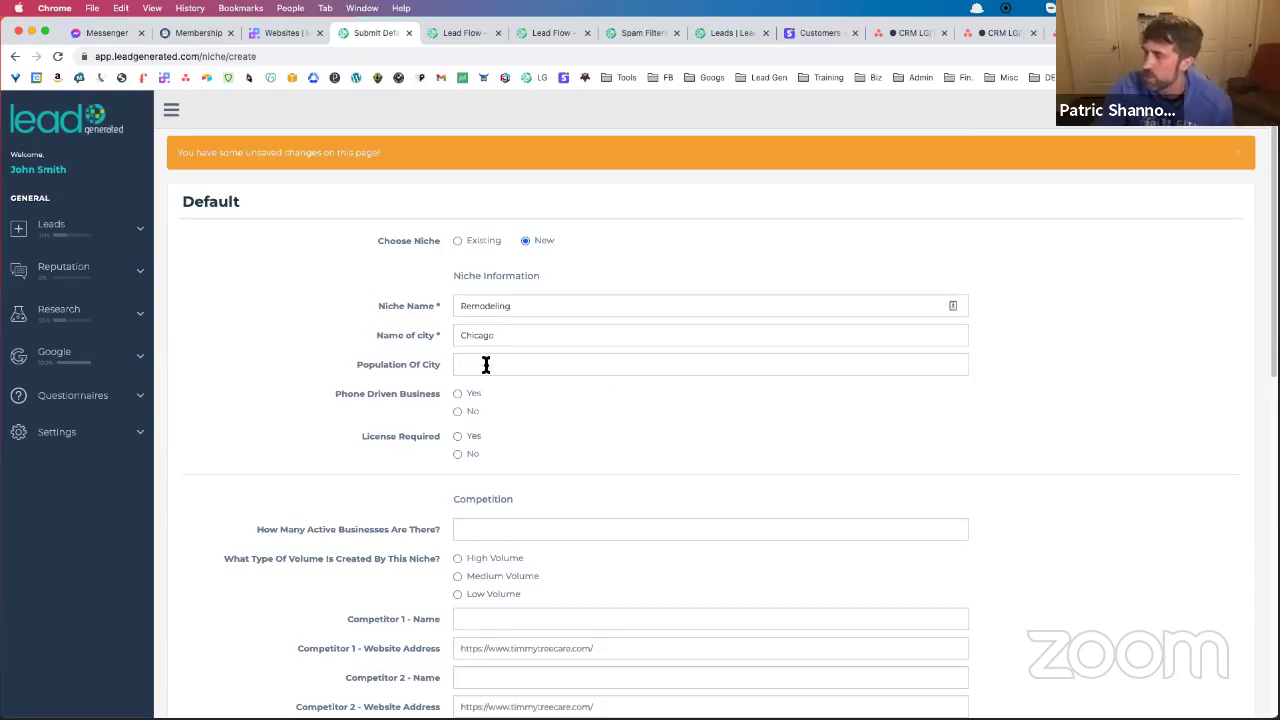
type("1,000,0")
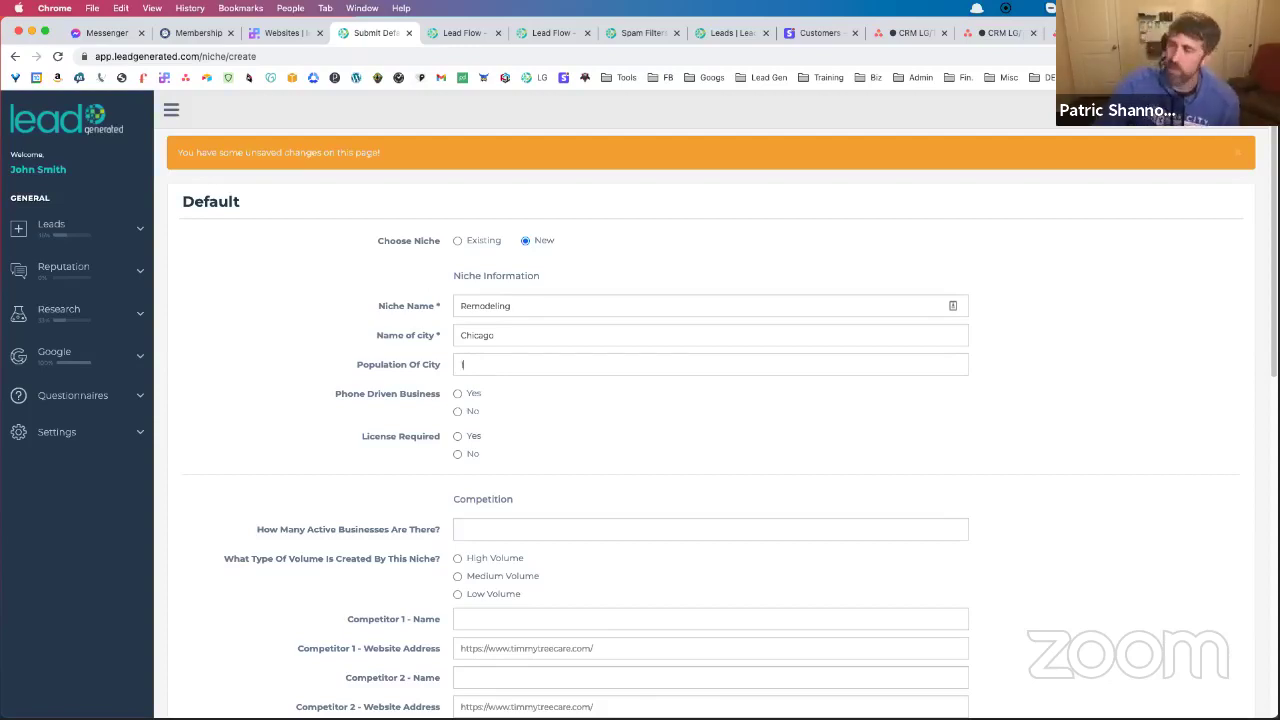
type("00")
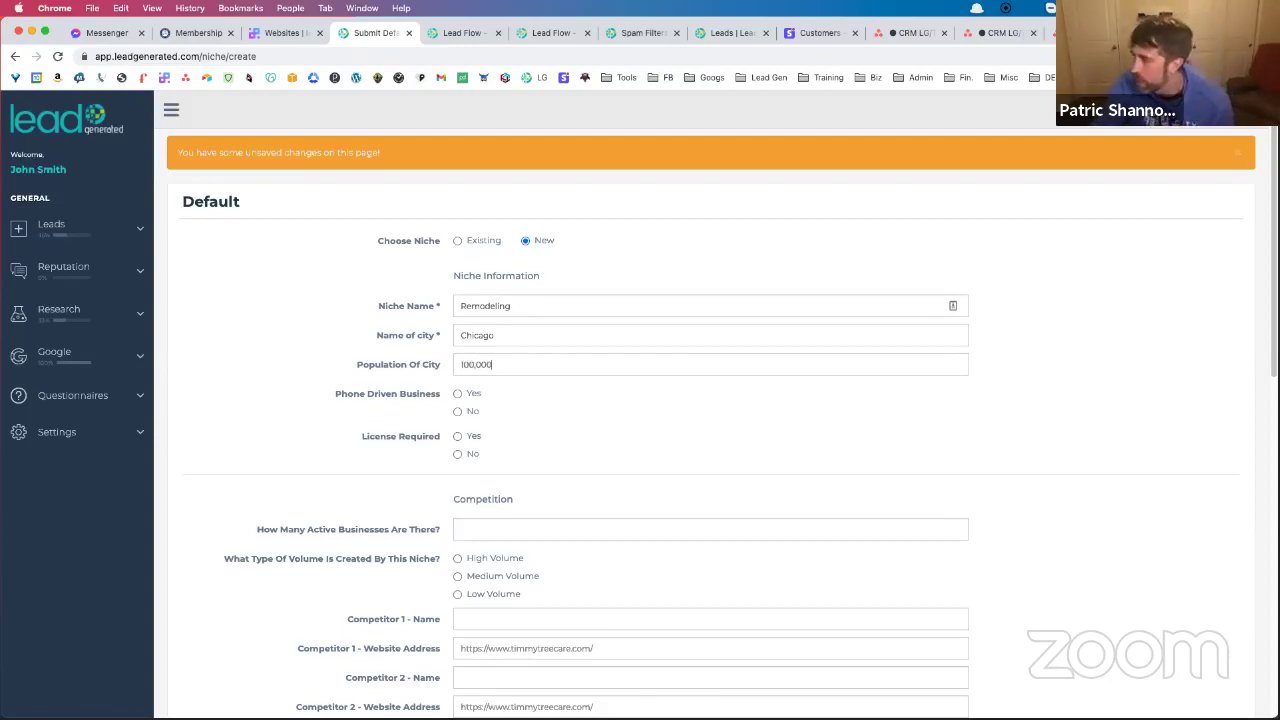
left_click(458, 395)
scroll(471, 400, "down", 15)
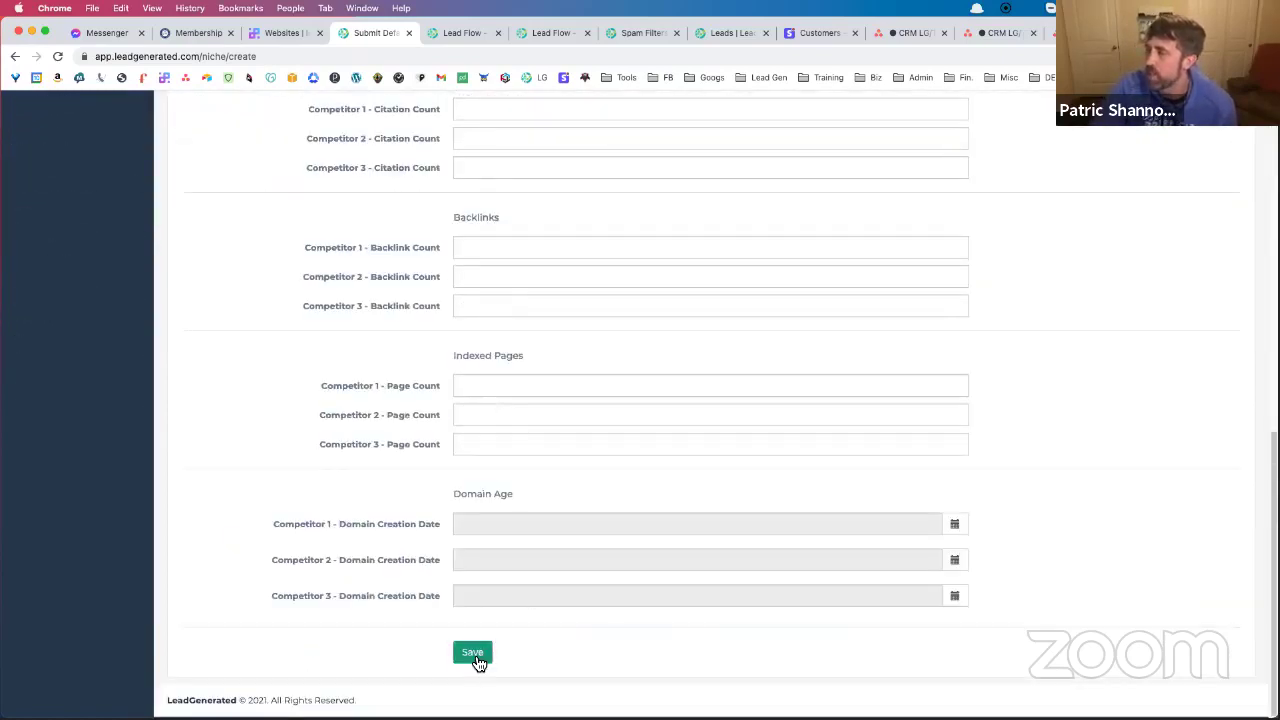
scroll(583, 525, "up", 15)
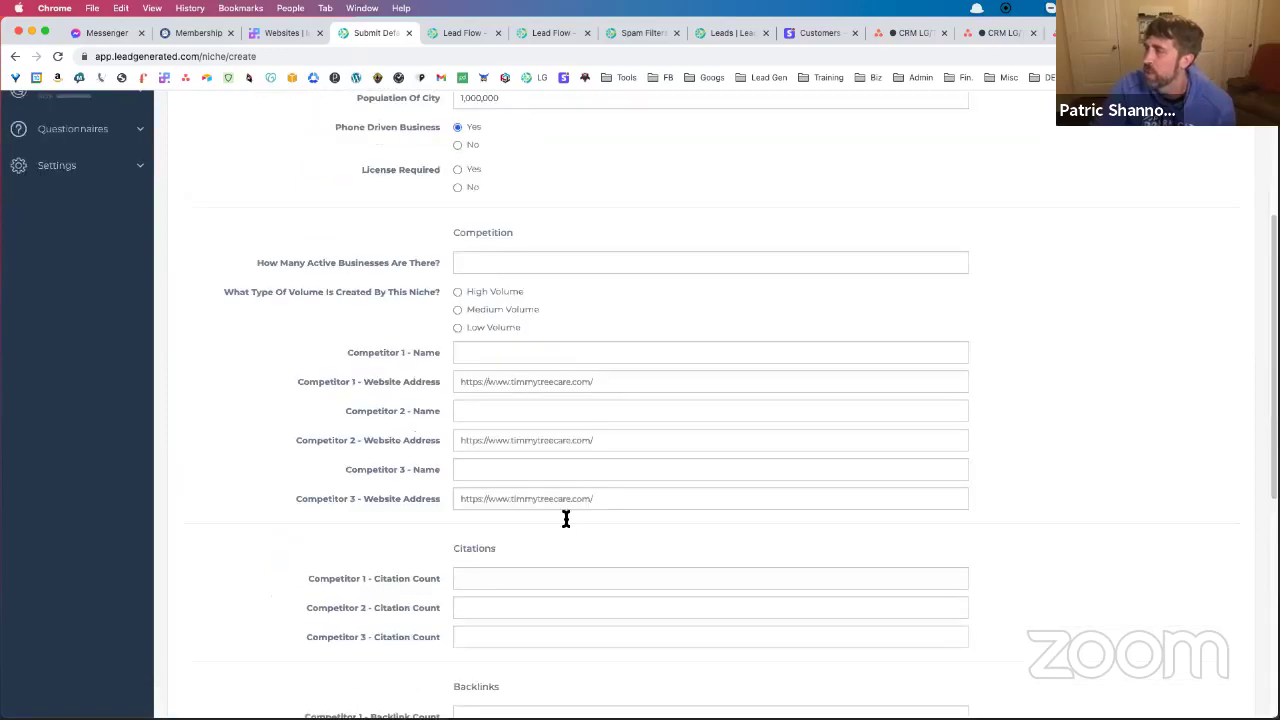
scroll(557, 522, "down", 15)
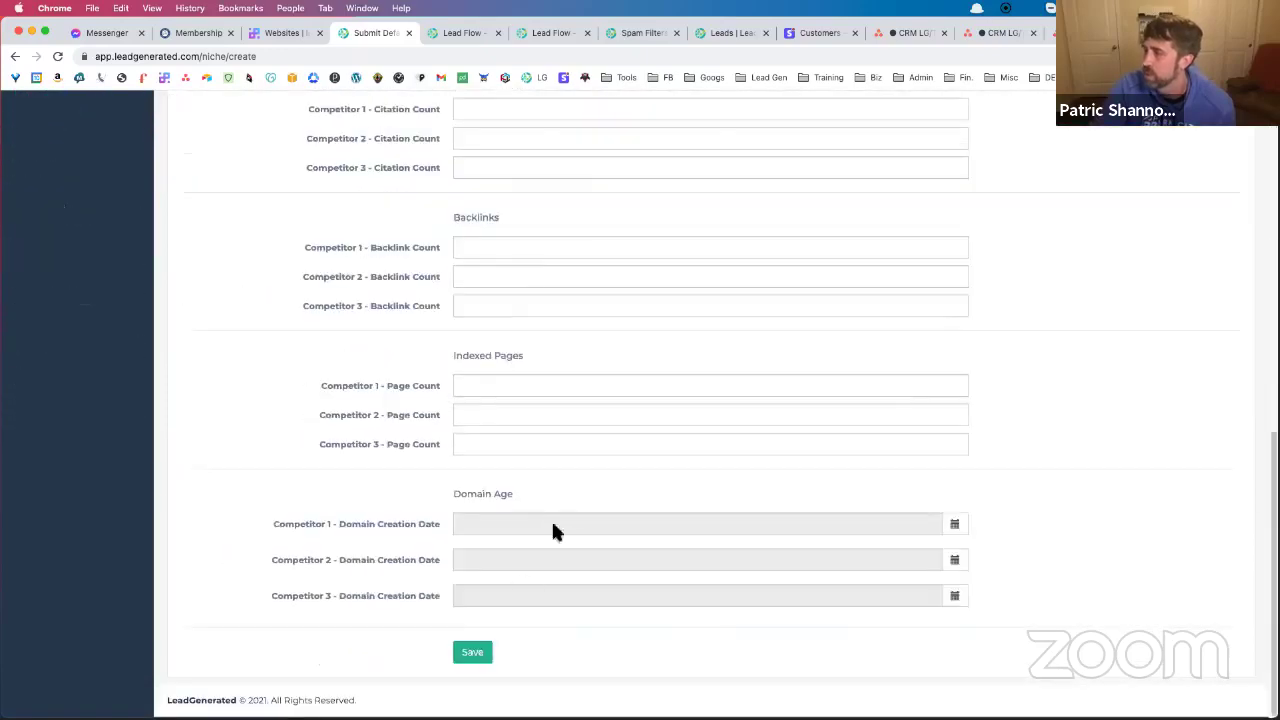
Save the Remodeling niche evaluation with a rating of 7
left_click(478, 656)
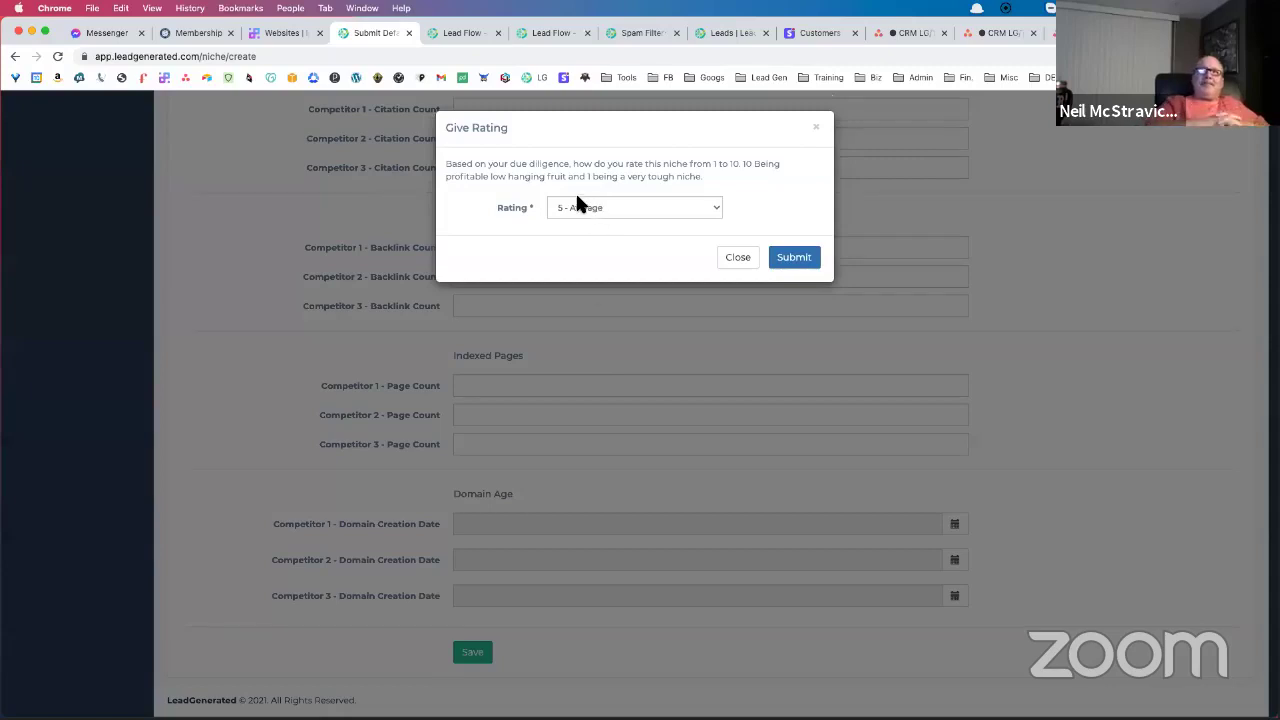
left_click(591, 200)
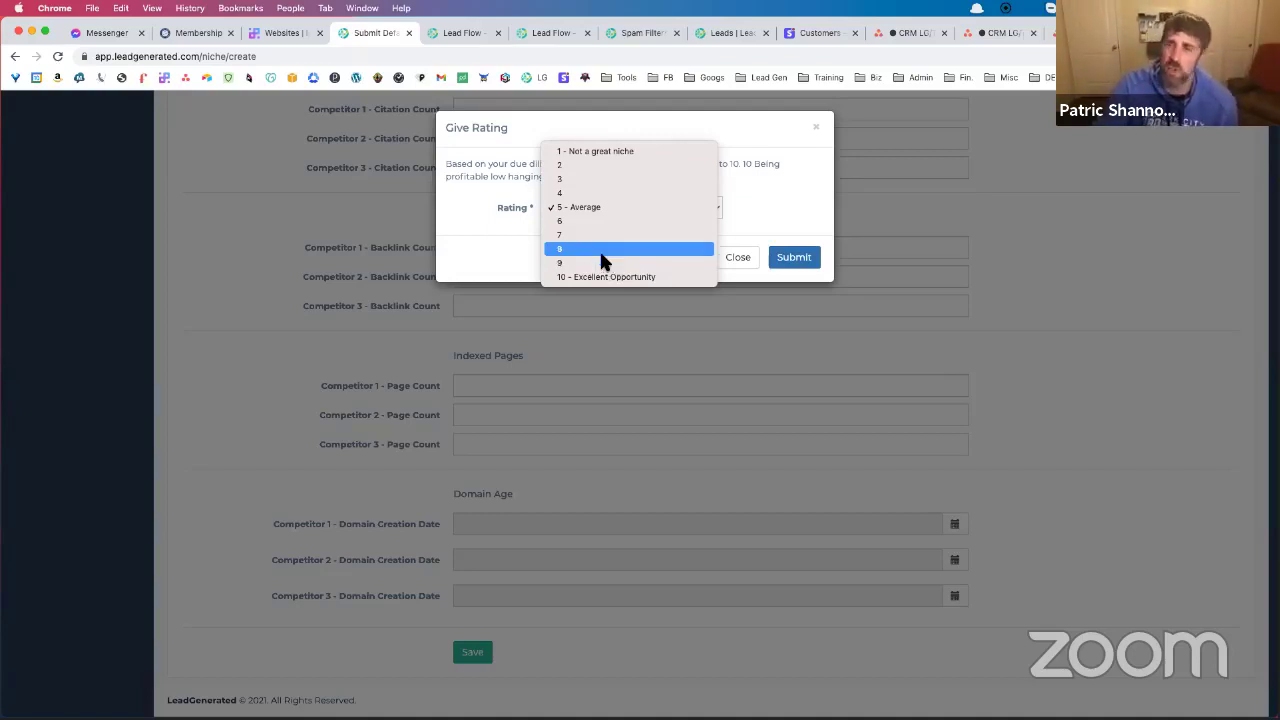
left_click(591, 238)
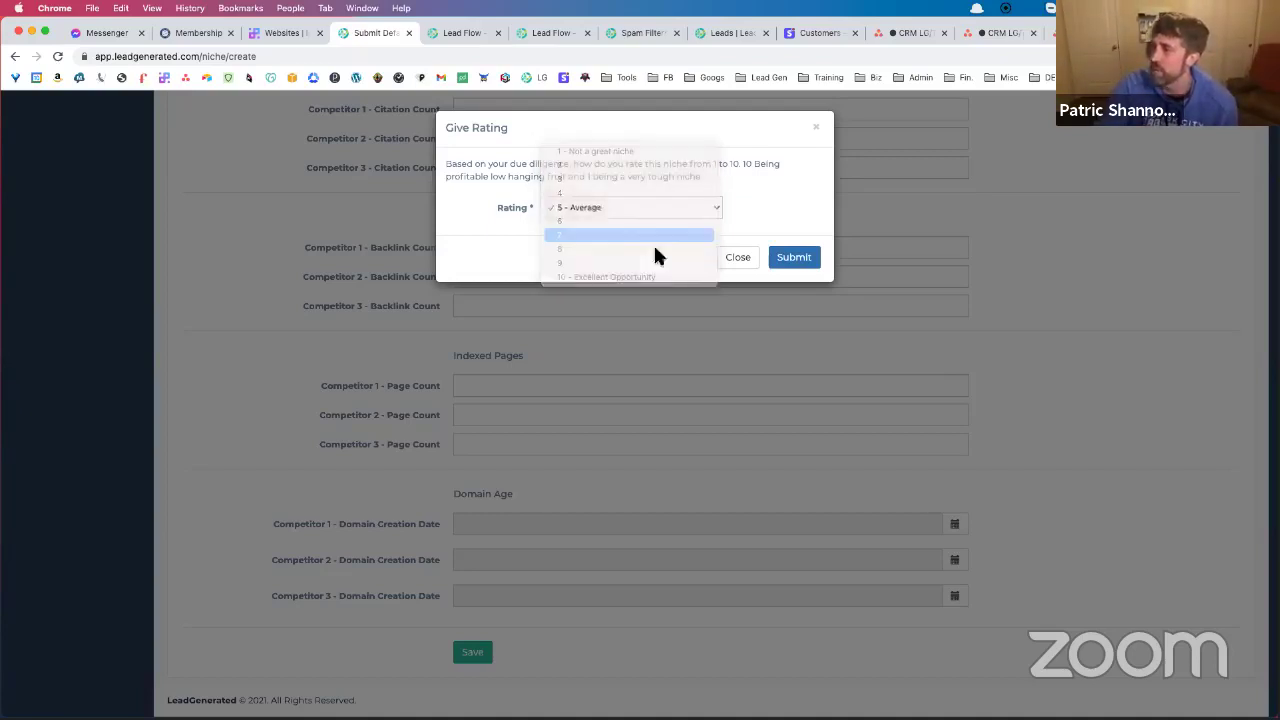
left_click(806, 259)
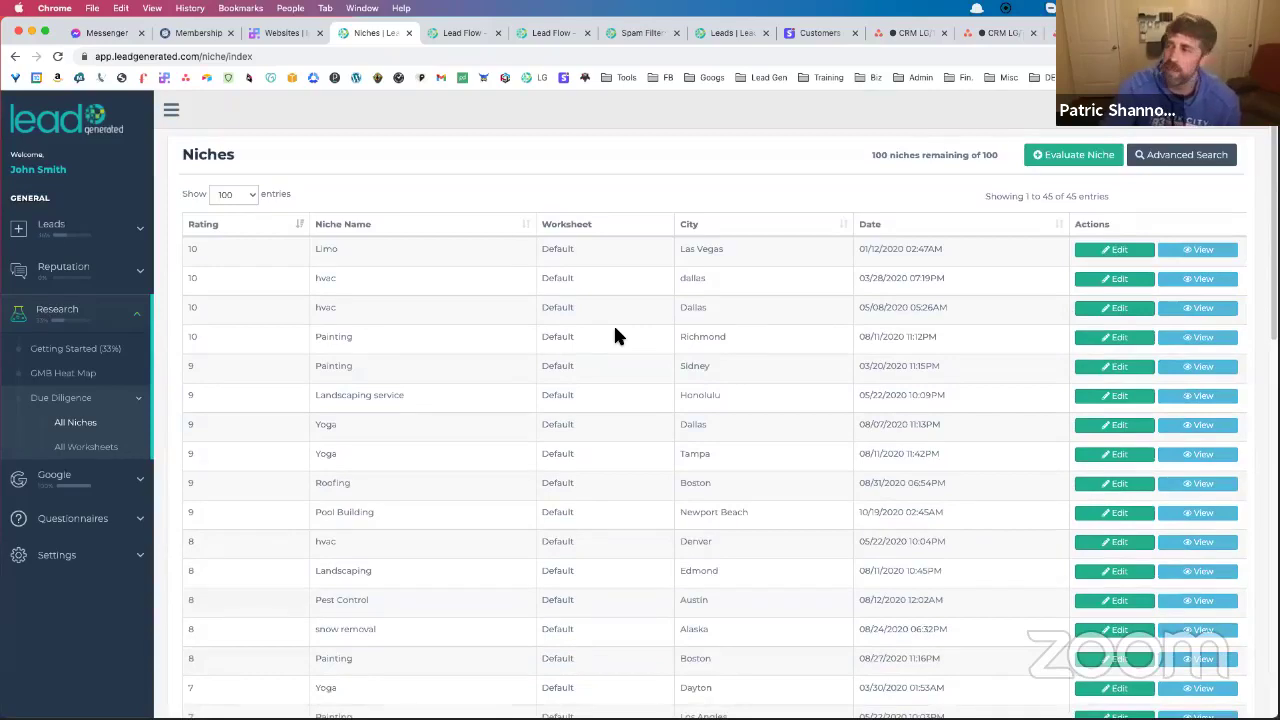
View the Limo Las Vegas niche details, then return to the Niches list
scroll(615, 333, "down", 6)
scroll(615, 333, "up", 4)
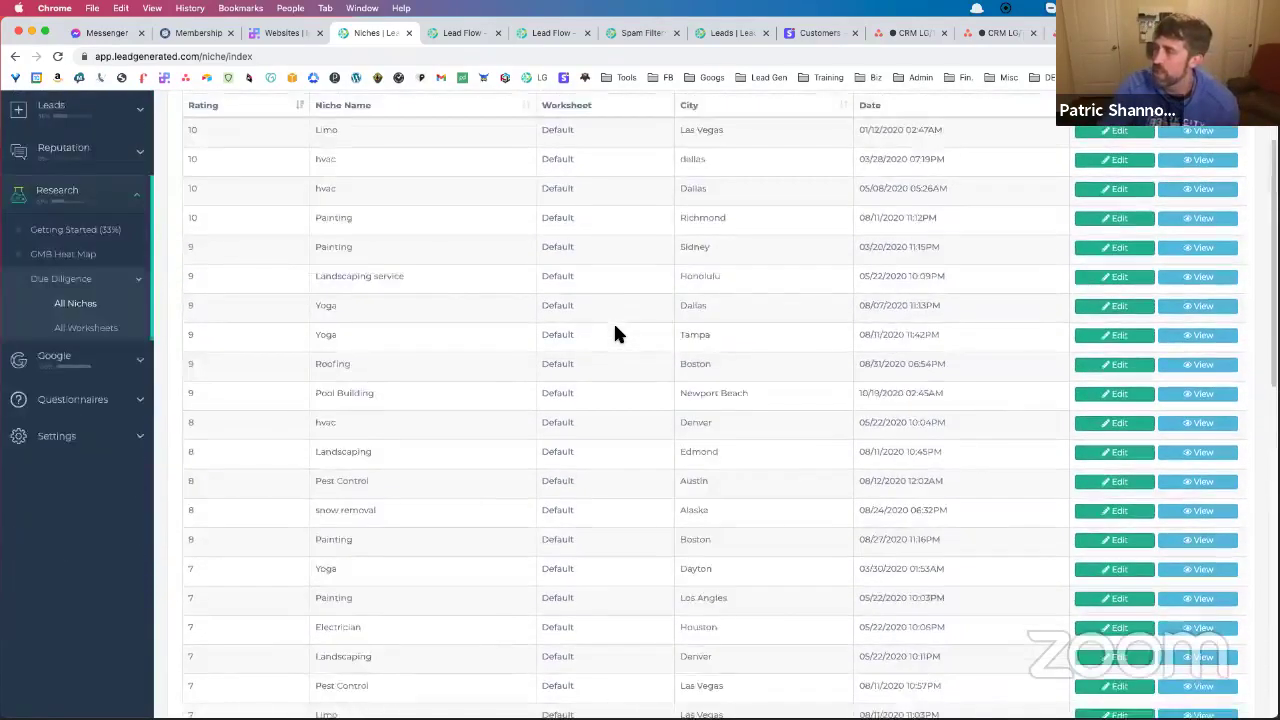
scroll(615, 334, "up", 3)
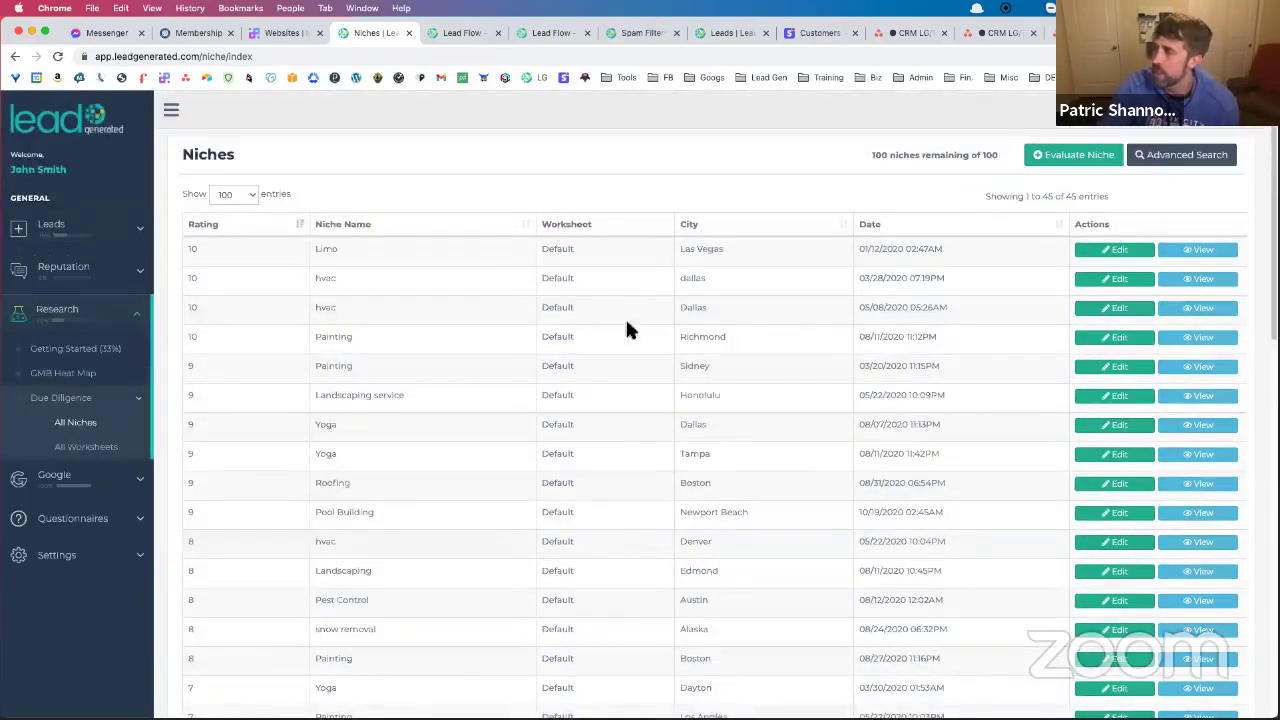
left_click(1187, 252)
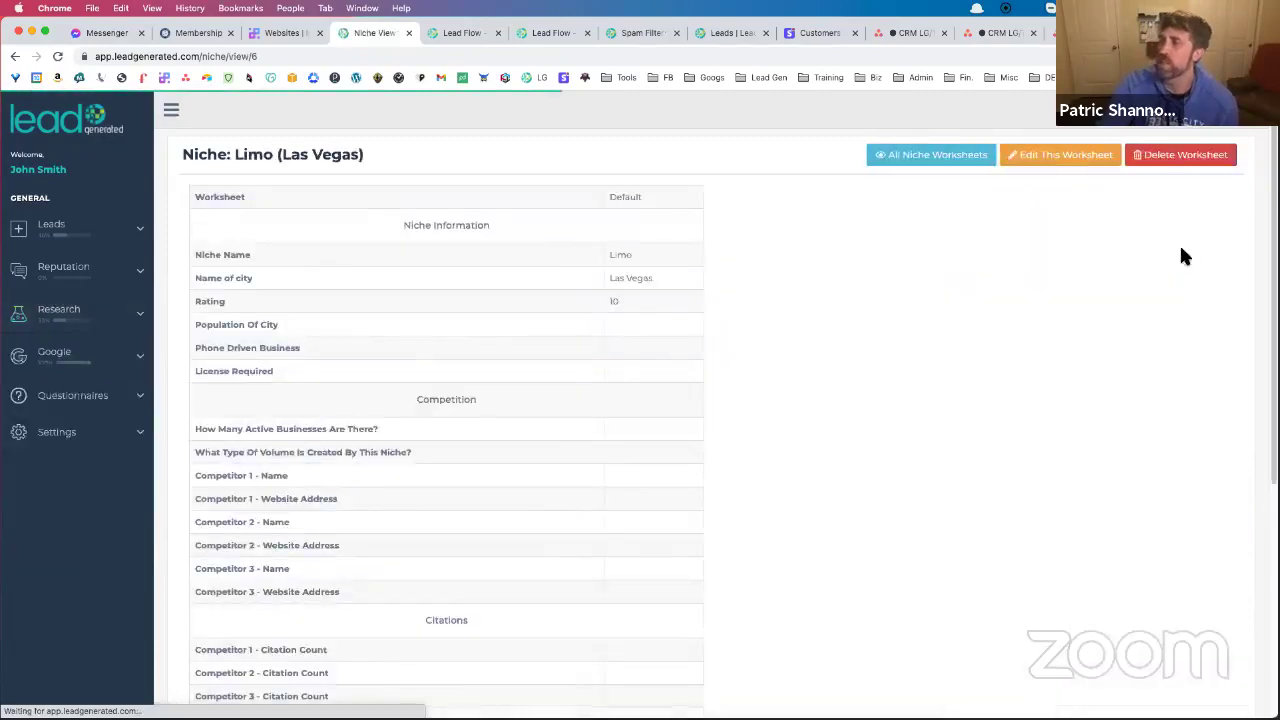
key("super+bracketleft")
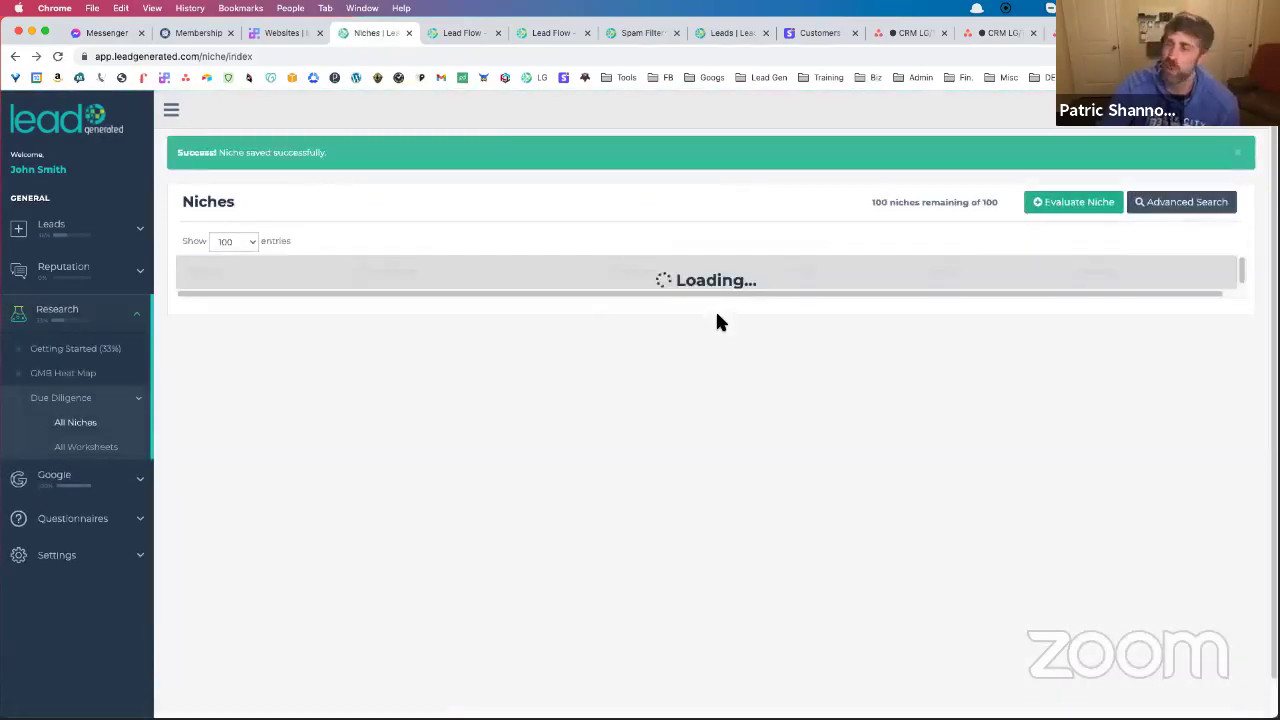
Filter the Niches list to the Remodeling niche using advanced search
left_click(1199, 204)
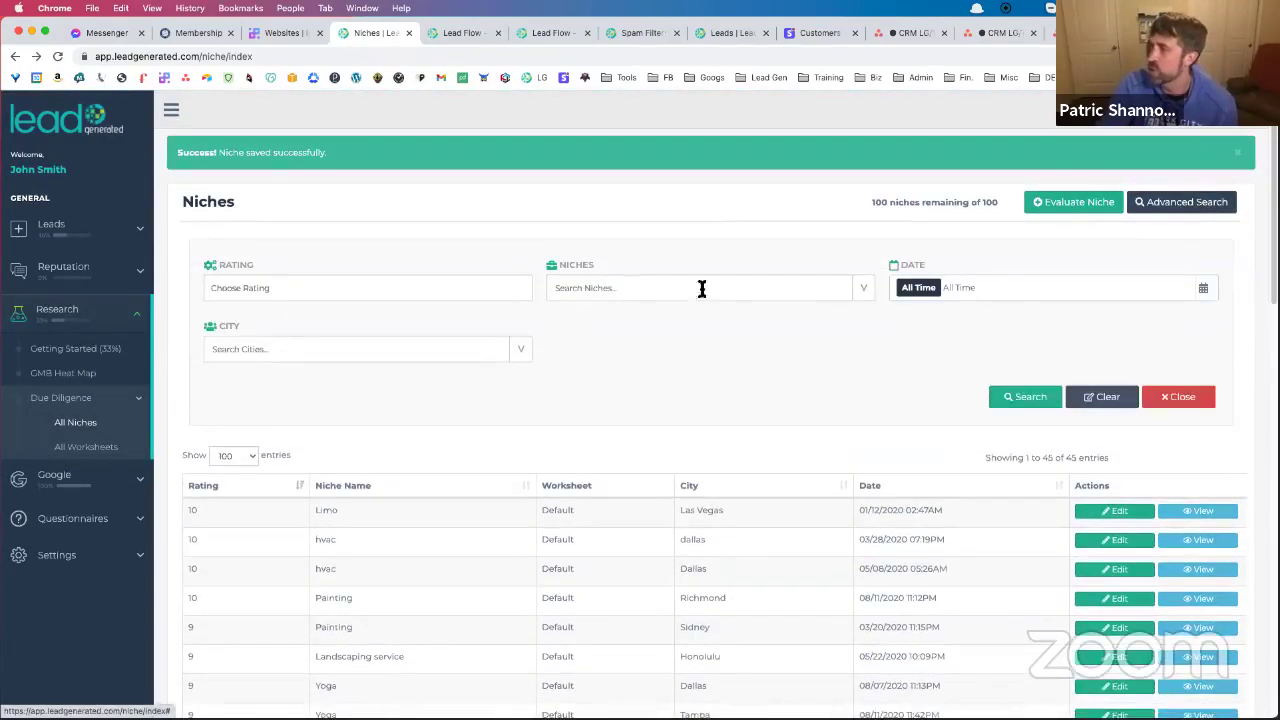
left_click(866, 242)
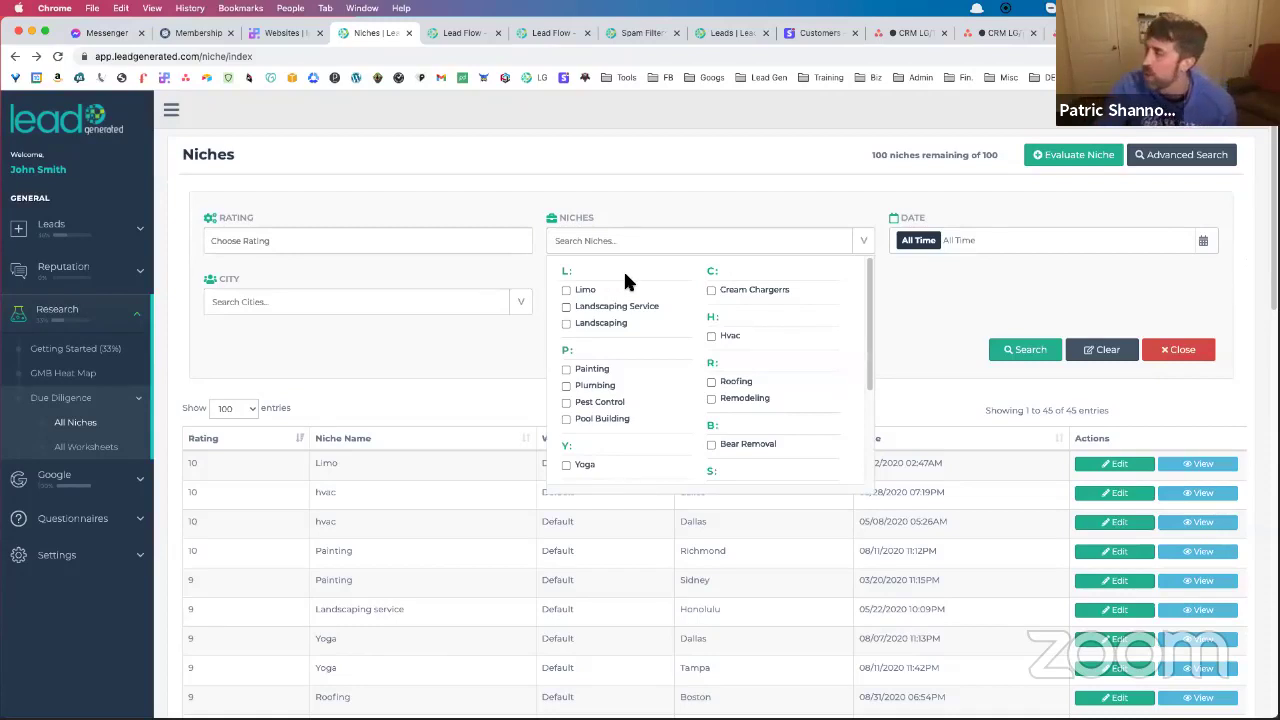
left_click(711, 398)
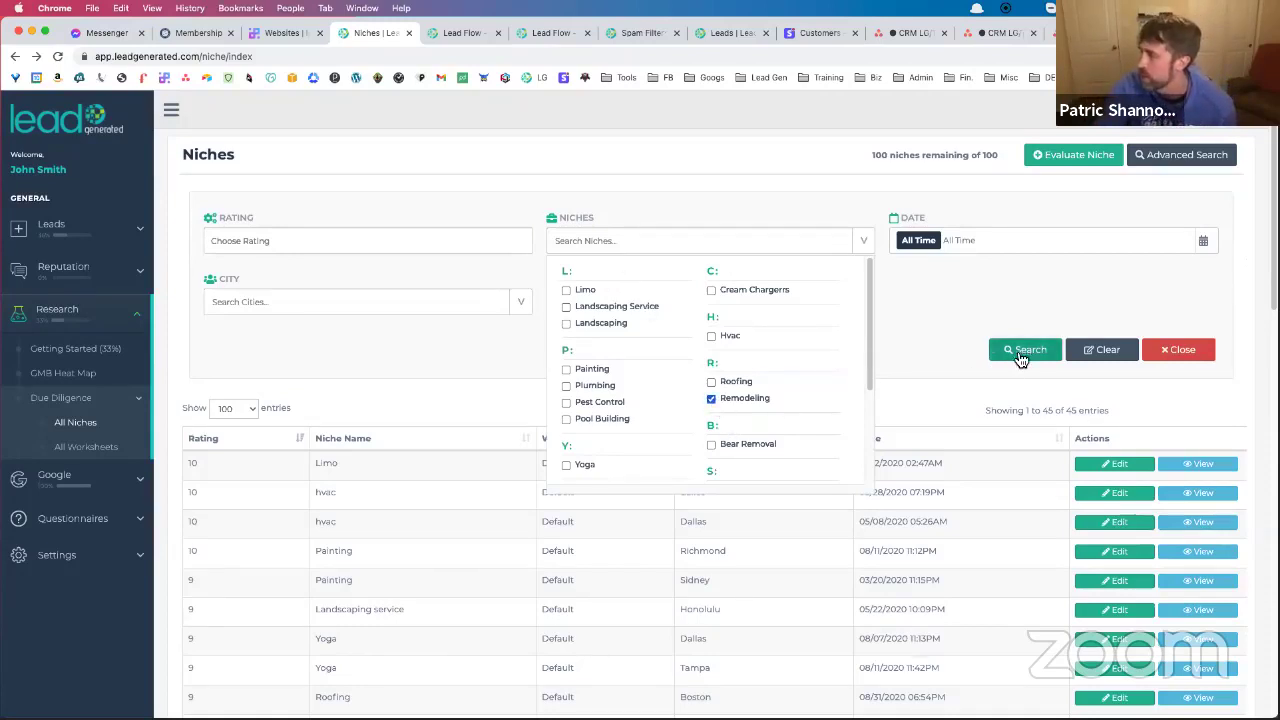
left_click(1021, 358)
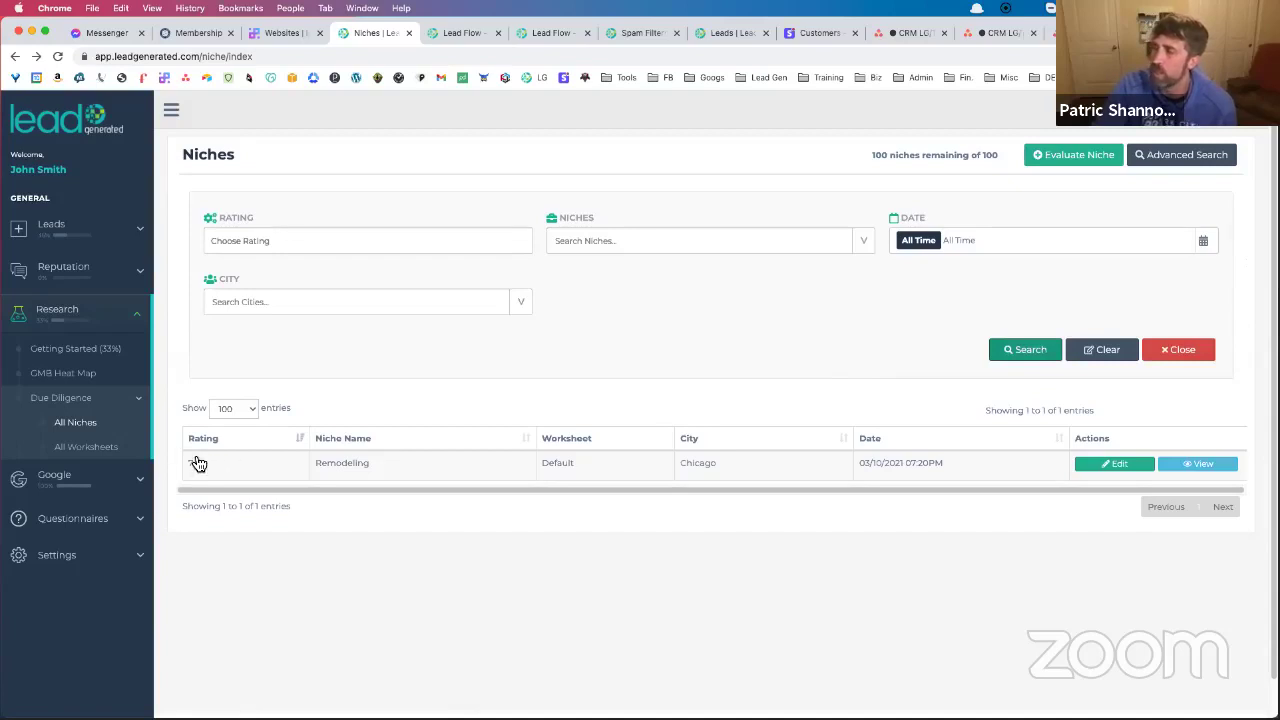
Narrow the search further to city Chicago and rating 7
left_click(520, 303)
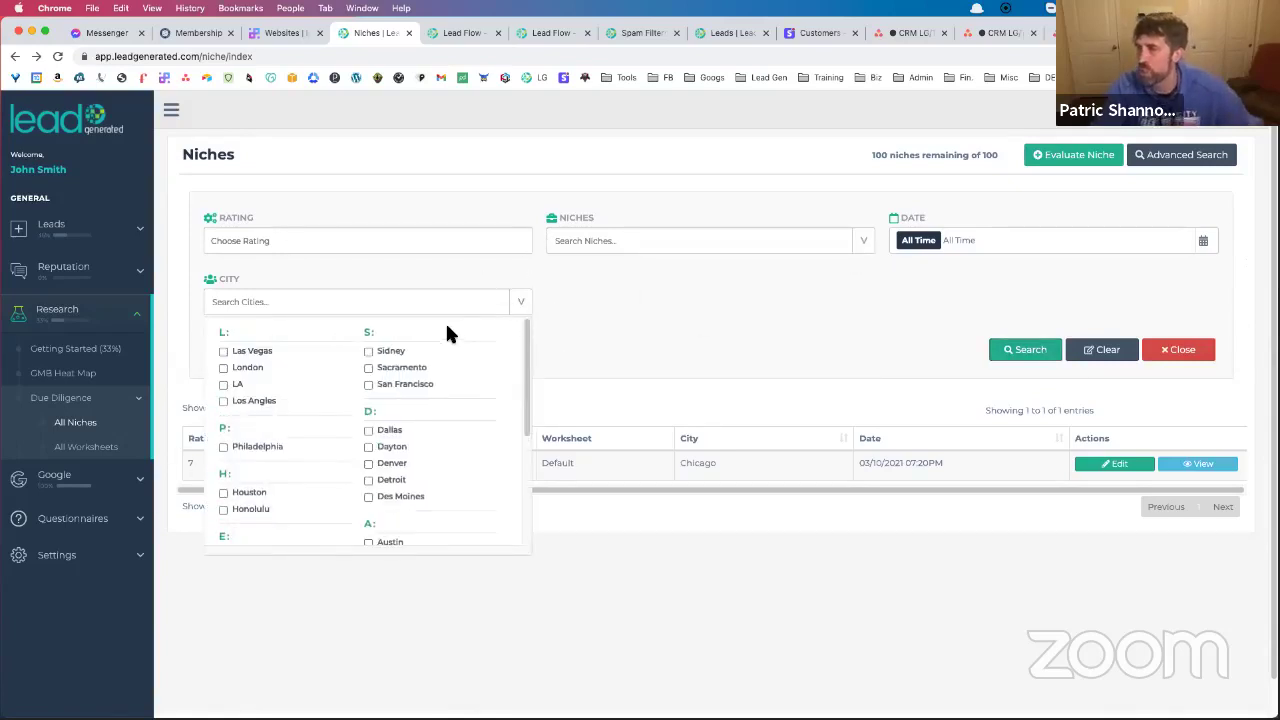
left_click(363, 302)
type("chic")
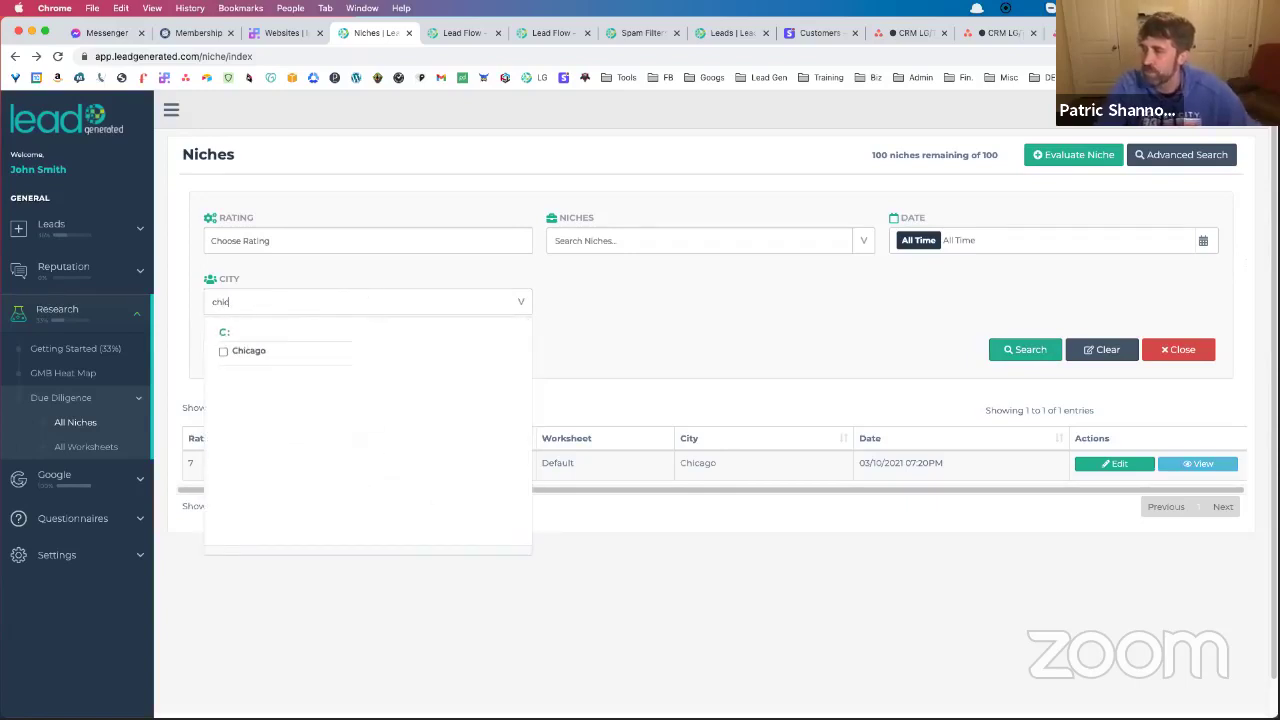
left_click(223, 351)
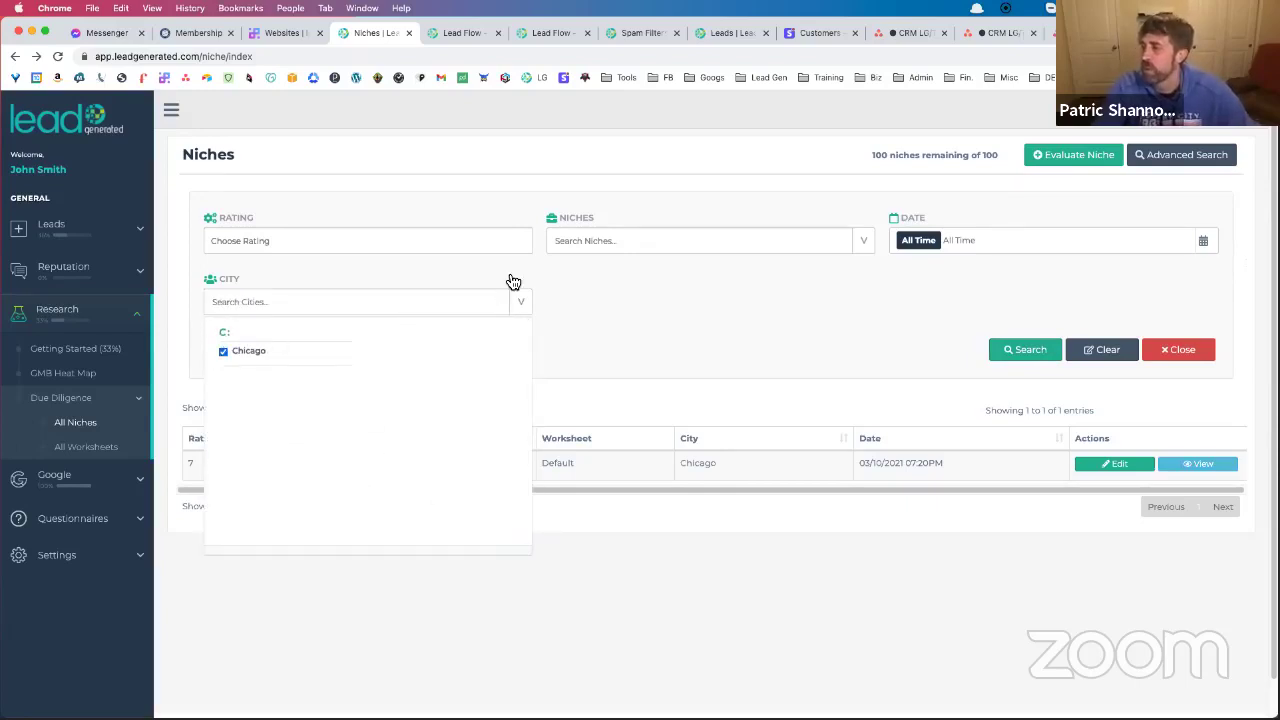
left_click(514, 244)
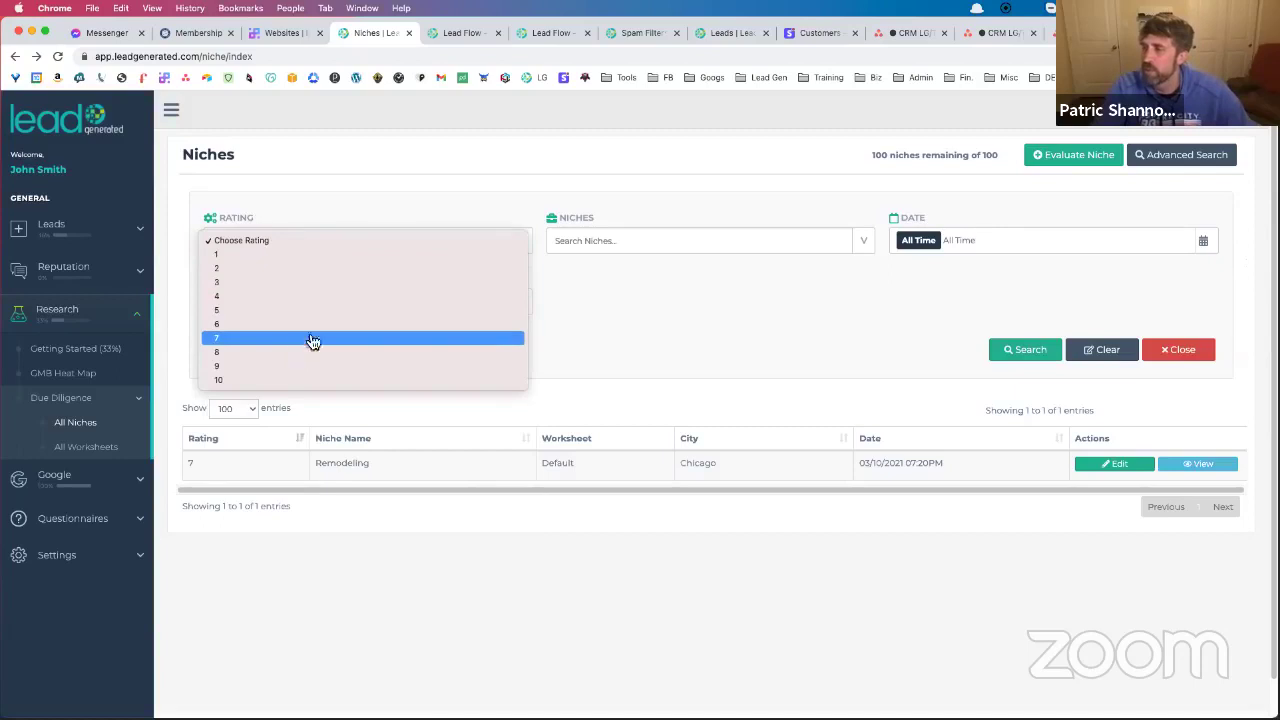
left_click(313, 341)
left_click(1010, 350)
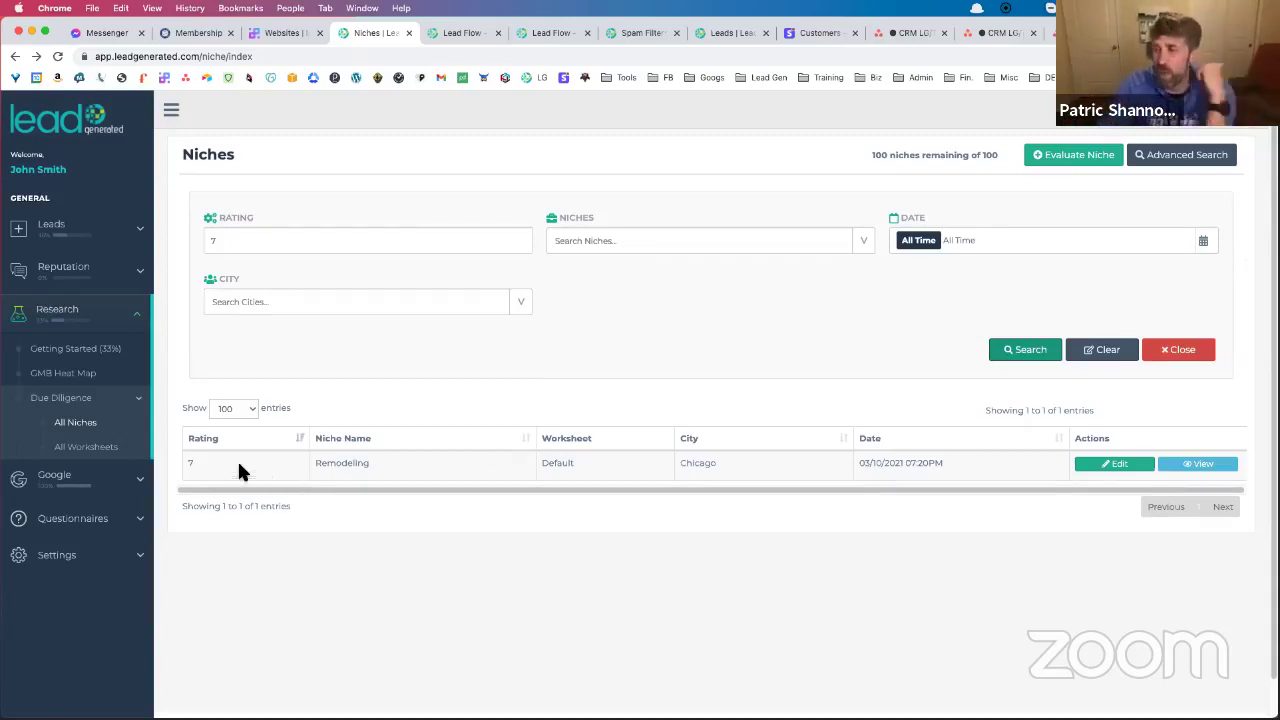
Open New DD Worksheet for editing, dismissing the Add New question chooser
left_click(78, 454)
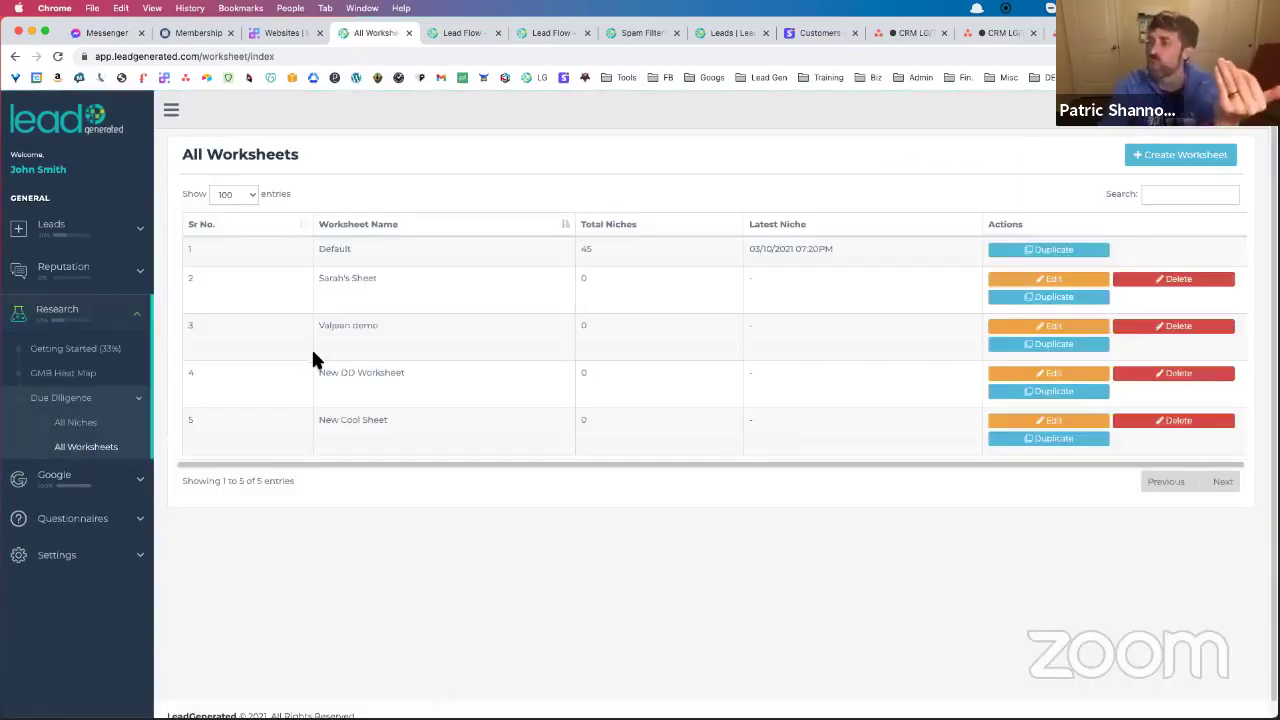
left_click(1070, 380)
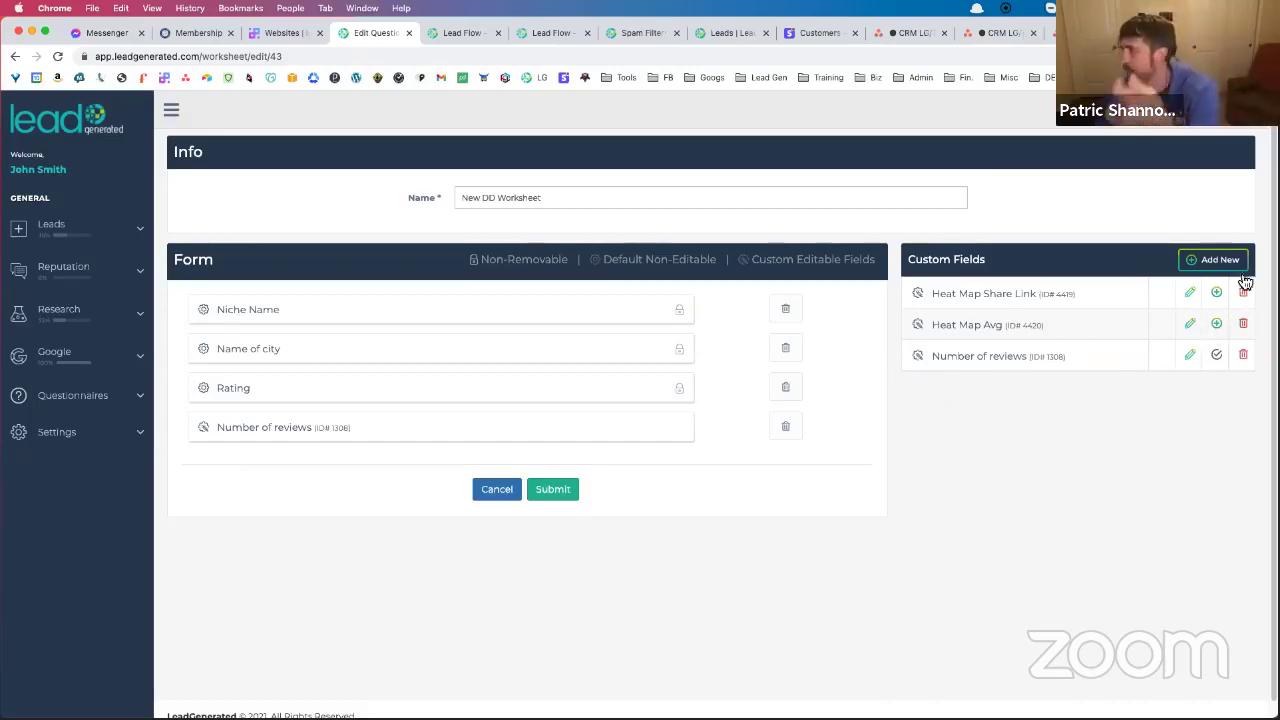
left_click(1193, 260)
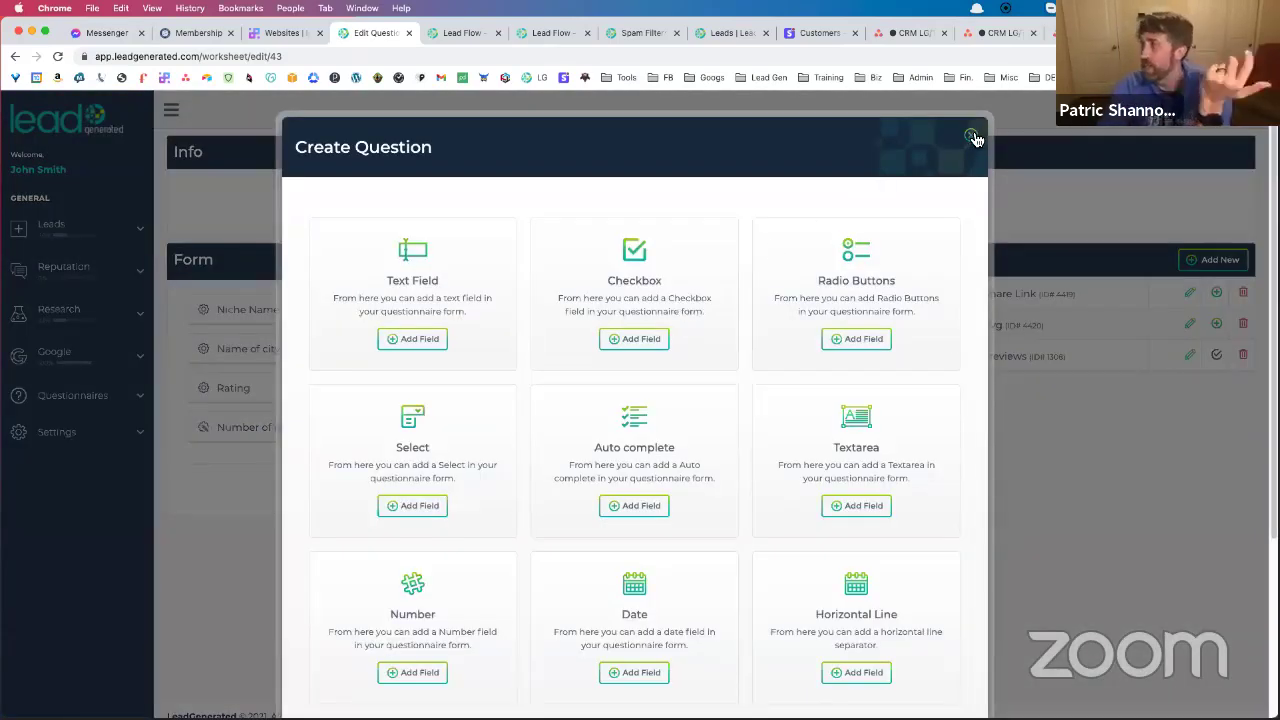
left_click(970, 134)
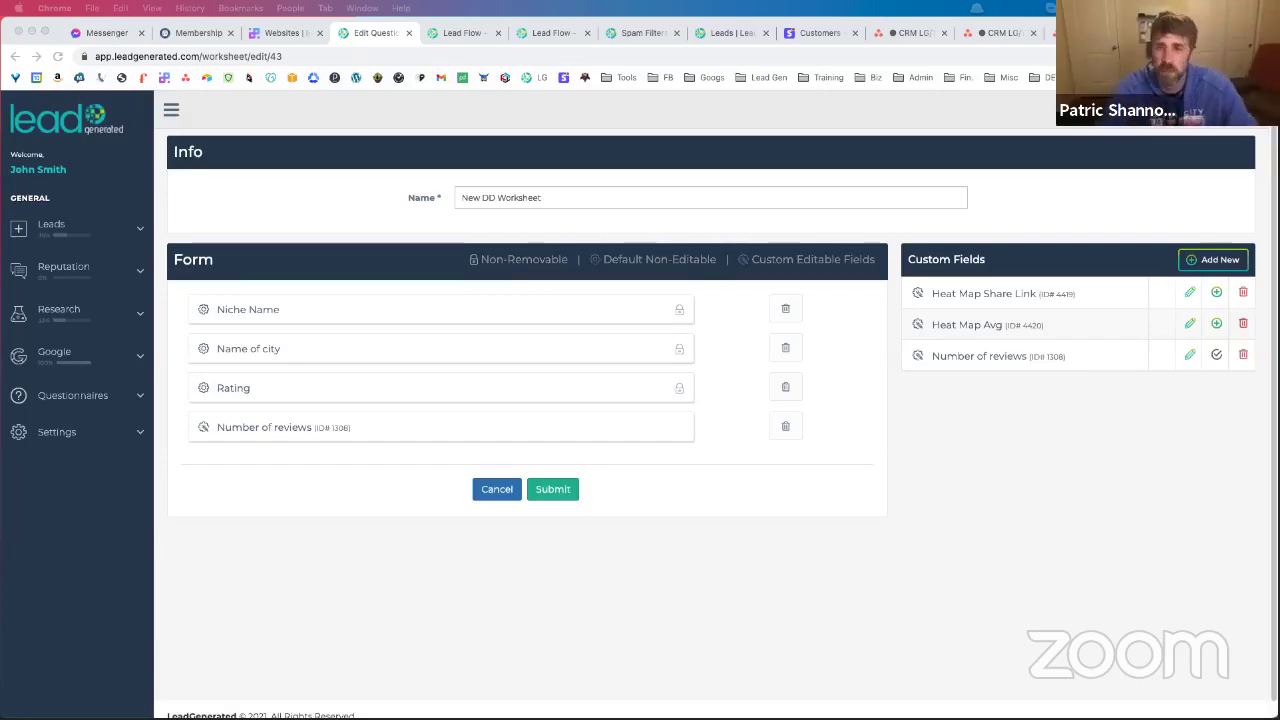
key("super+t")
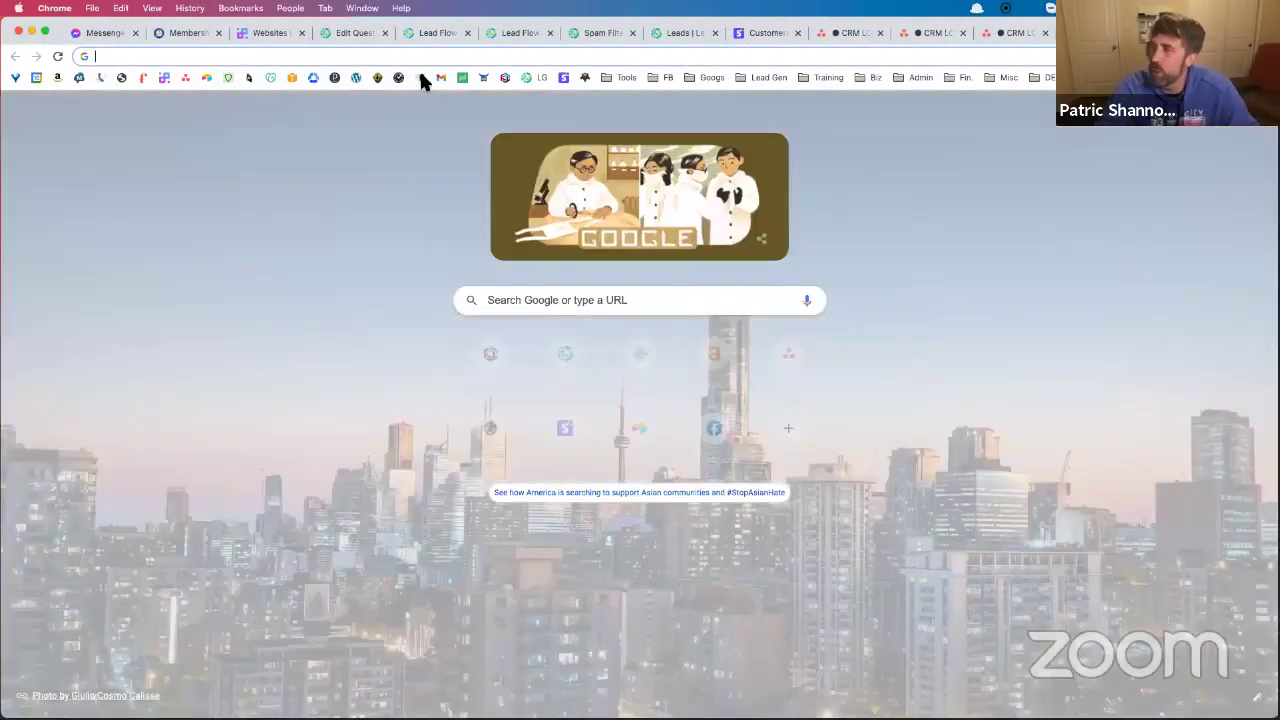
Open the BrightLocal checker, then Google 'catering boston' in another tab and scan results
left_click(421, 78)
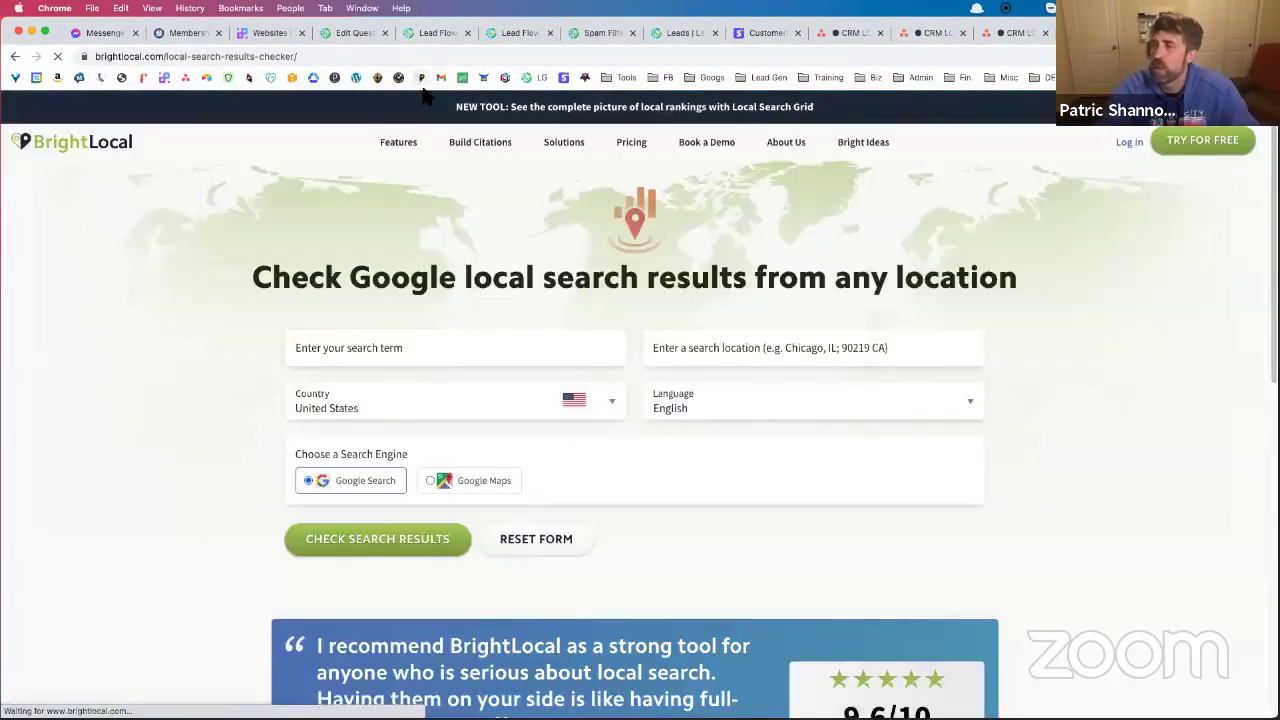
mouse_move(424, 182)
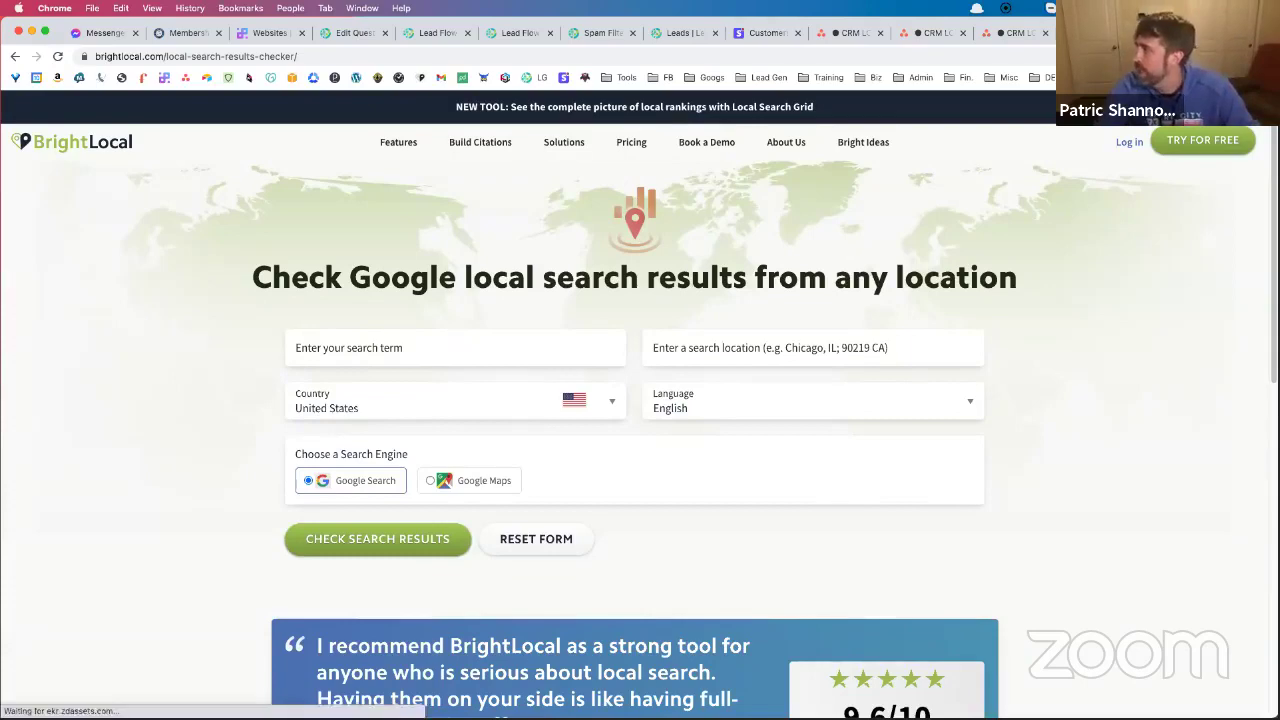
key("ctrl+t")
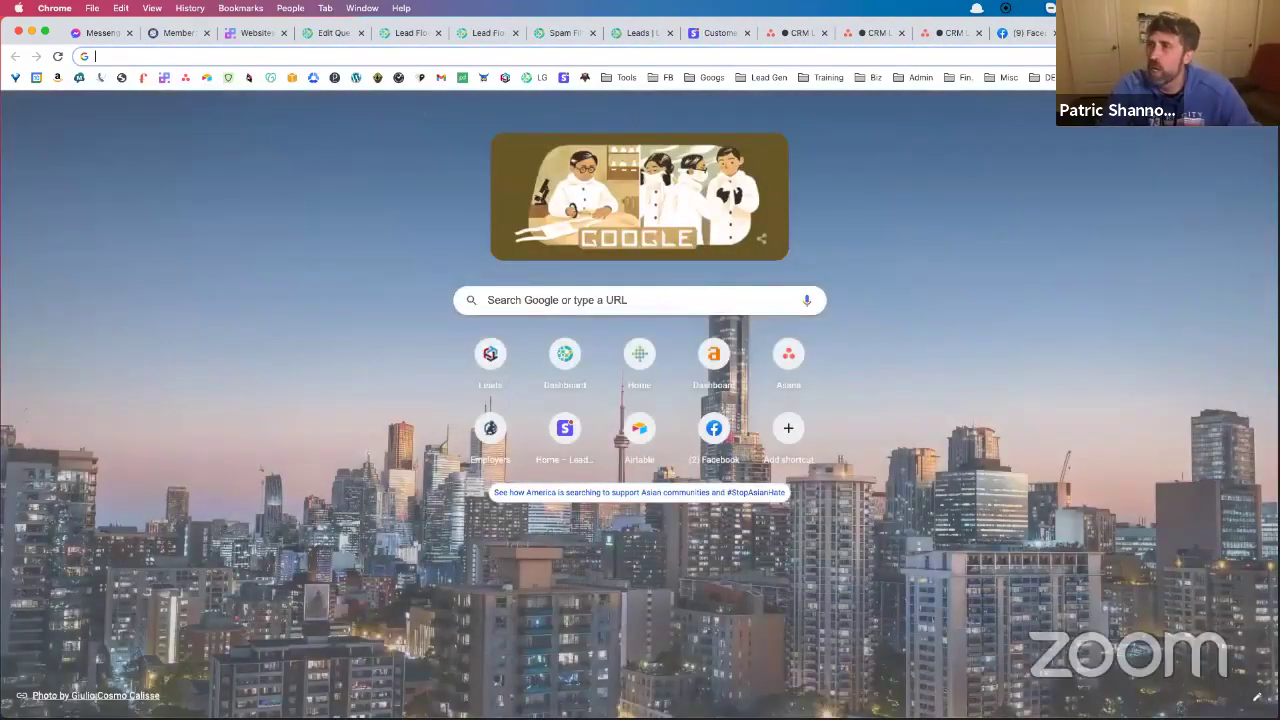
type("catering boston")
key("BackSpace")
key("Return")
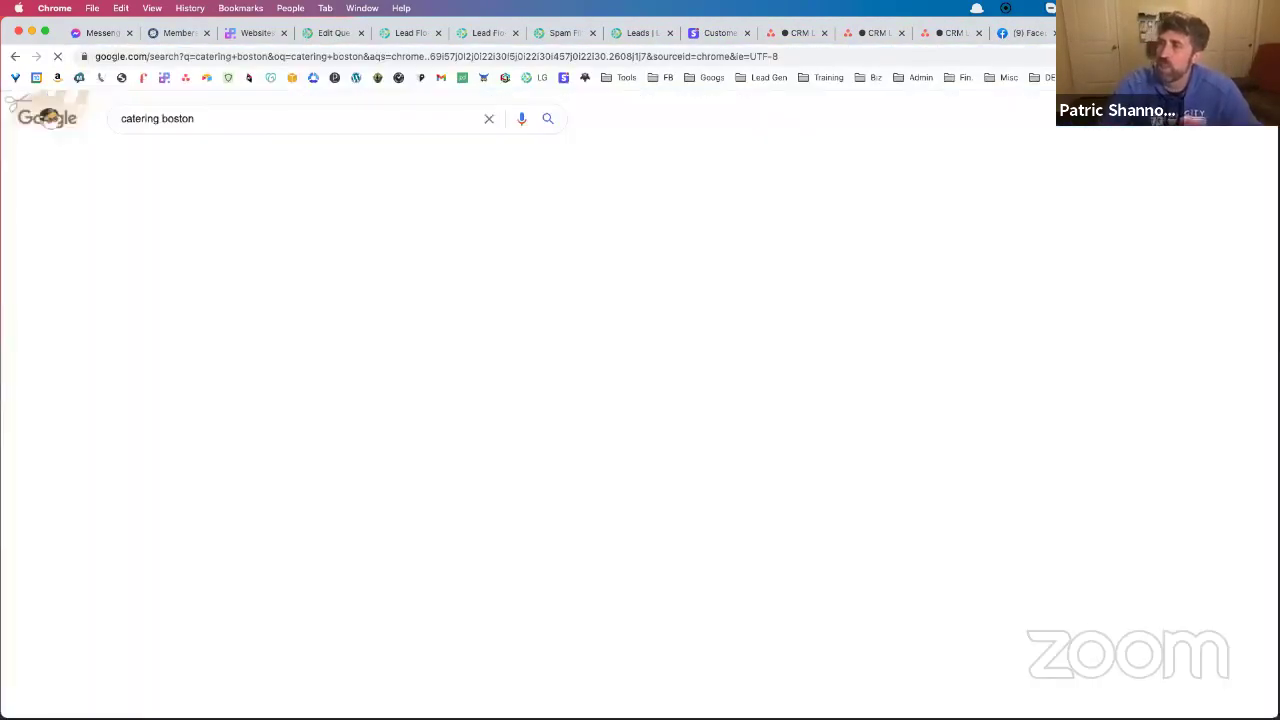
scroll(323, 402, "down", 20)
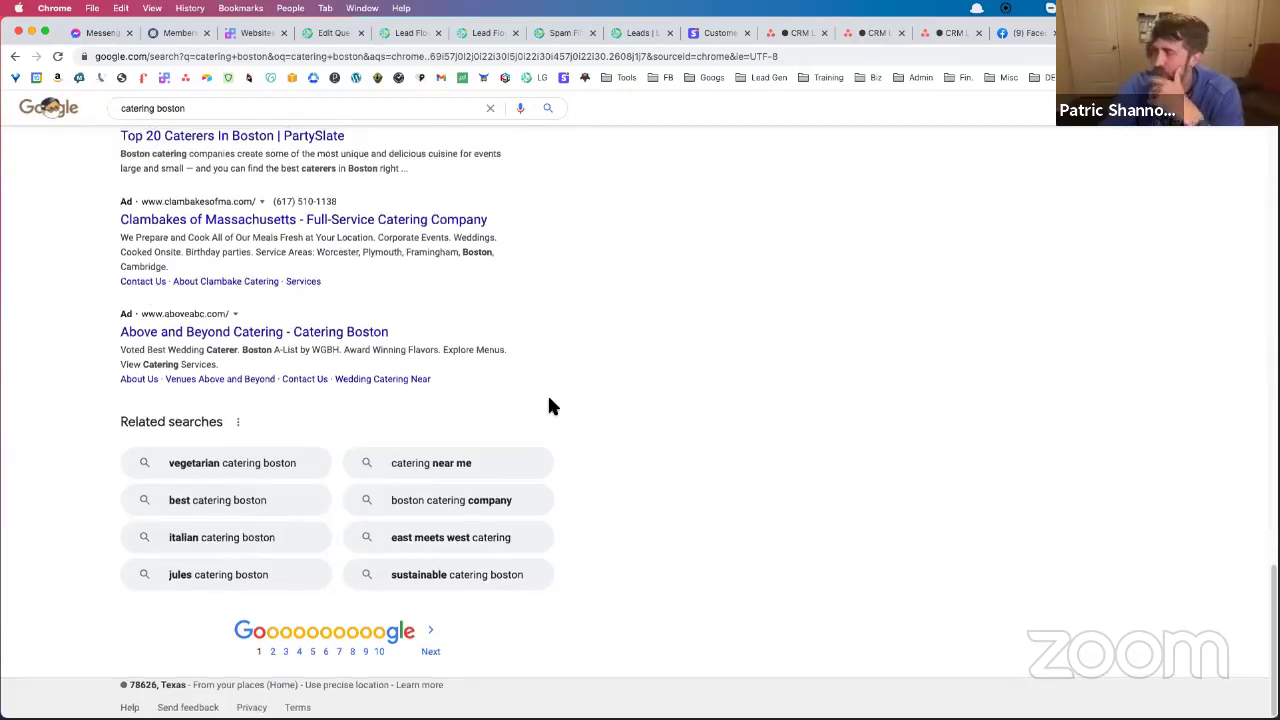
scroll(843, 226, "up", 5)
Check BrightLocal results for 'catering company' in boston and open page 1
key("ctrl+Tab")
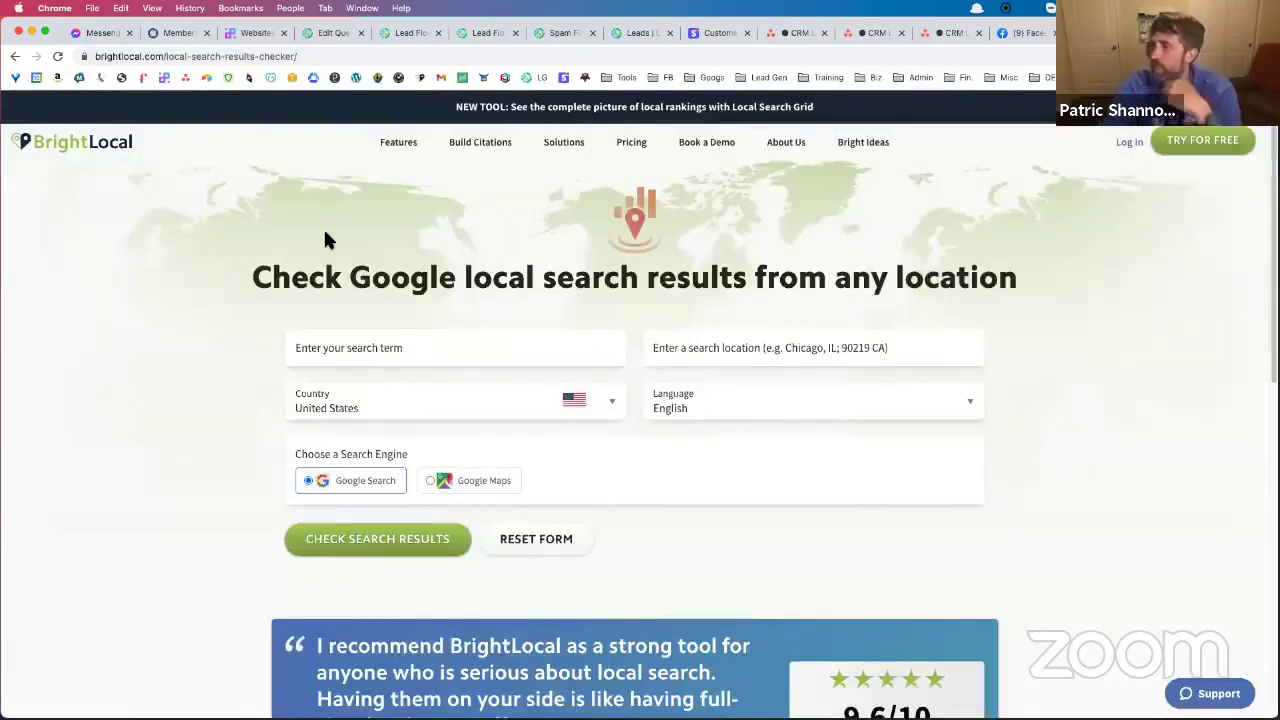
left_click(370, 350)
type("catering company")
key("Tab")
type("boston, ma")
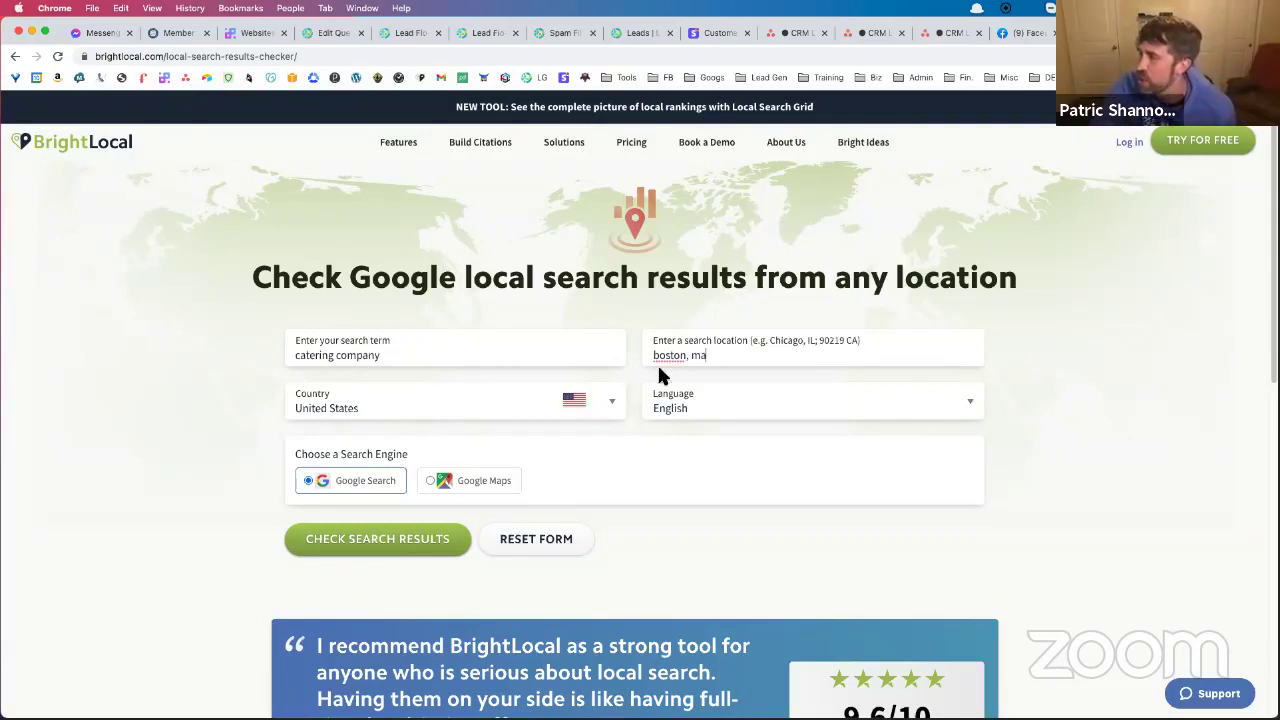
left_click(394, 538)
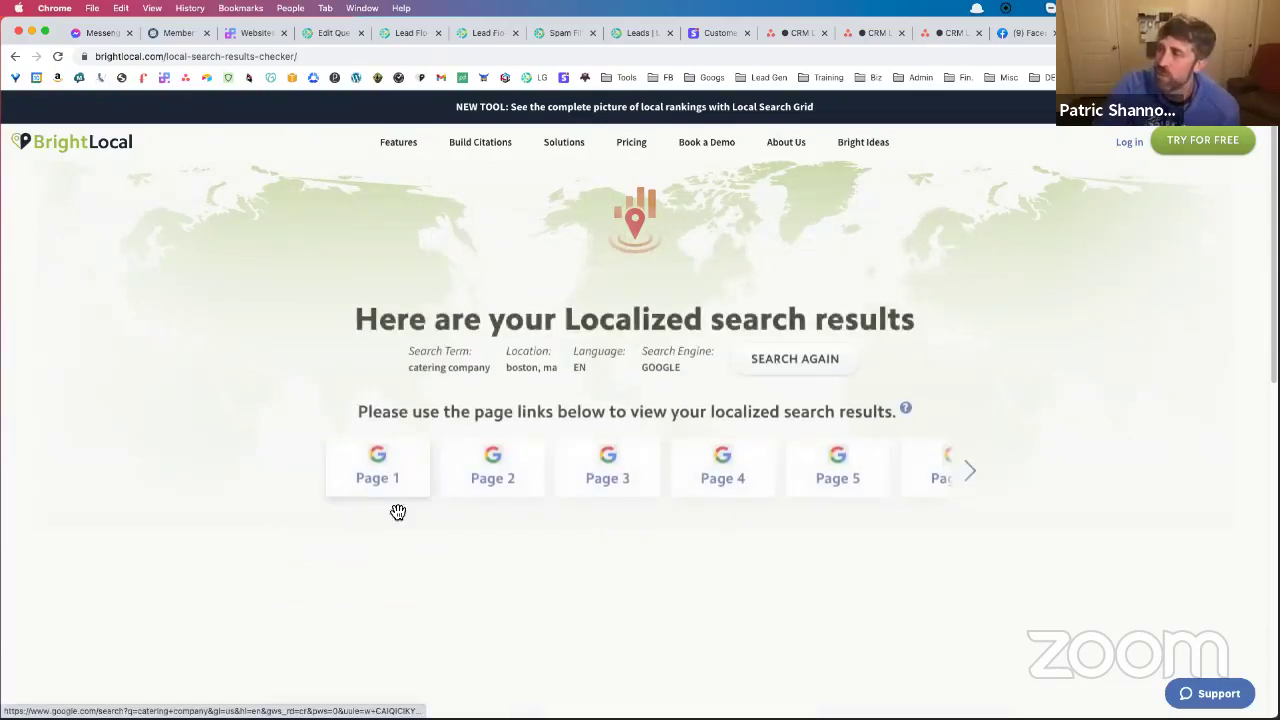
left_click(394, 468)
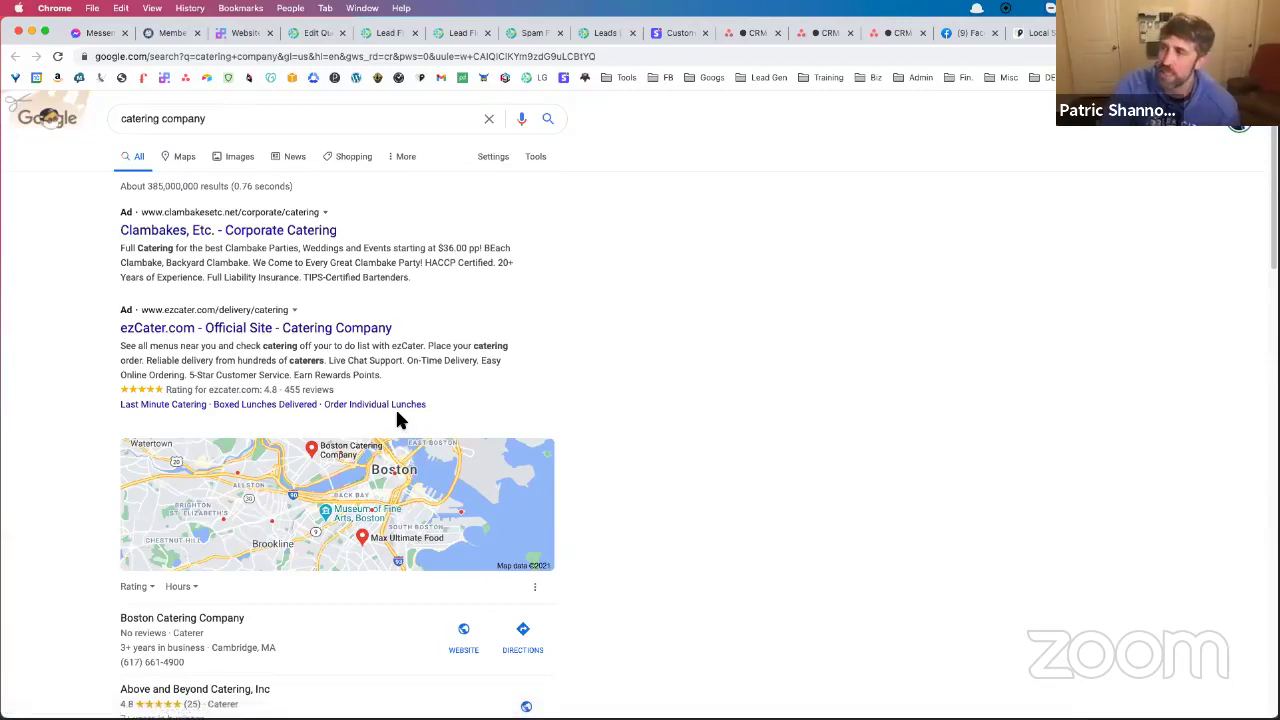
Select 'Above and Beyond Catering, Inc' from the local pack, then open a new tab
scroll(397, 412, "down", 6)
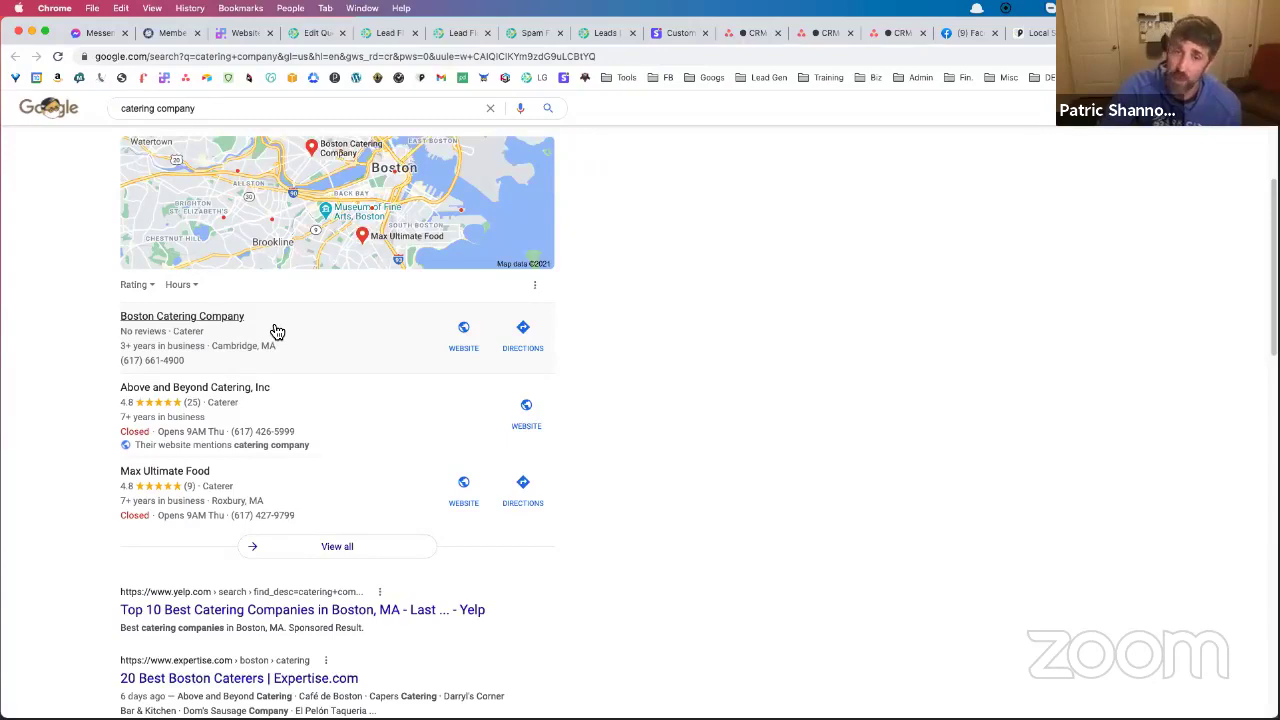
left_click_drag(106, 391, 280, 392)
key("super+c")
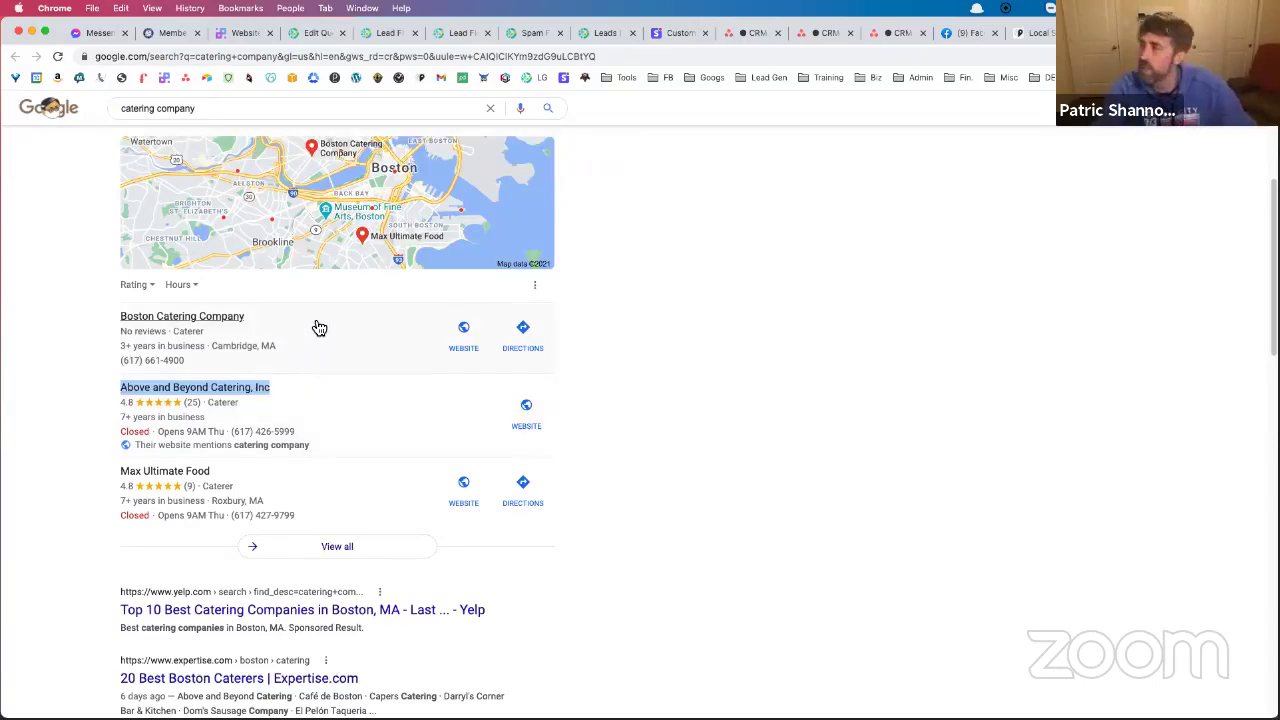
key("super+t")
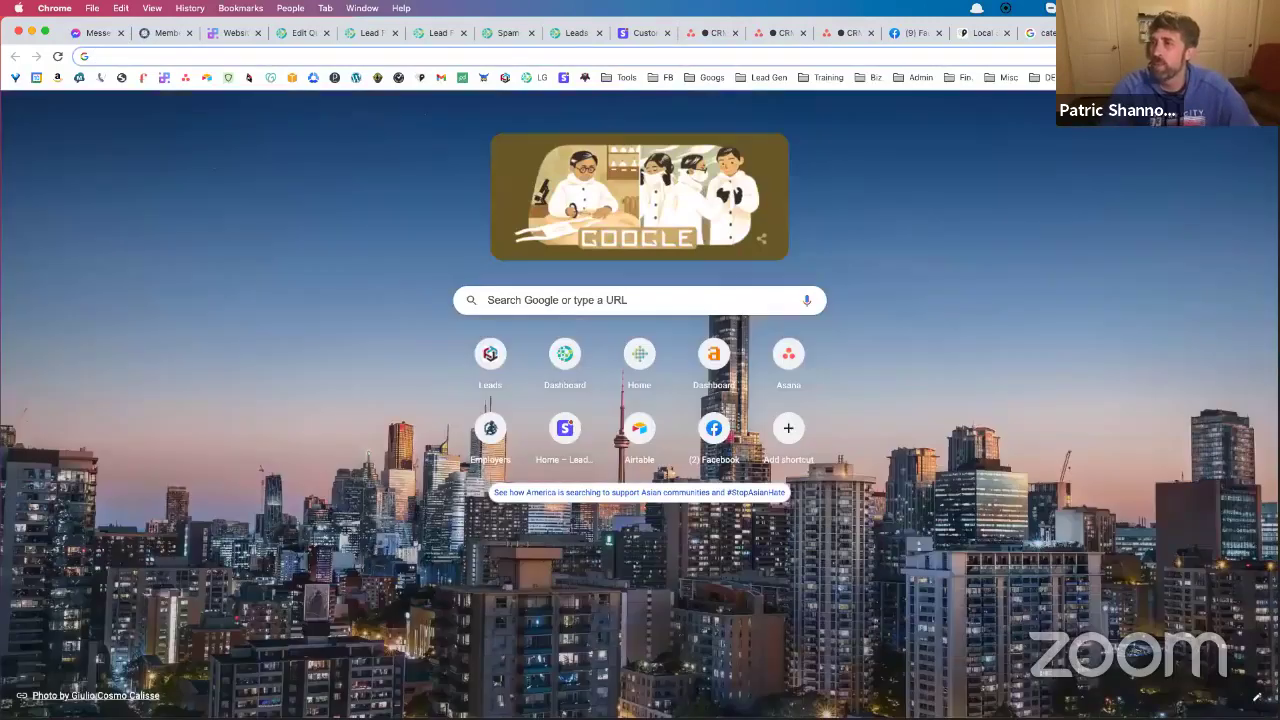
Find Above and Beyond Catering, Inc in Google Maps and open its place page
type("map")
key("Return")
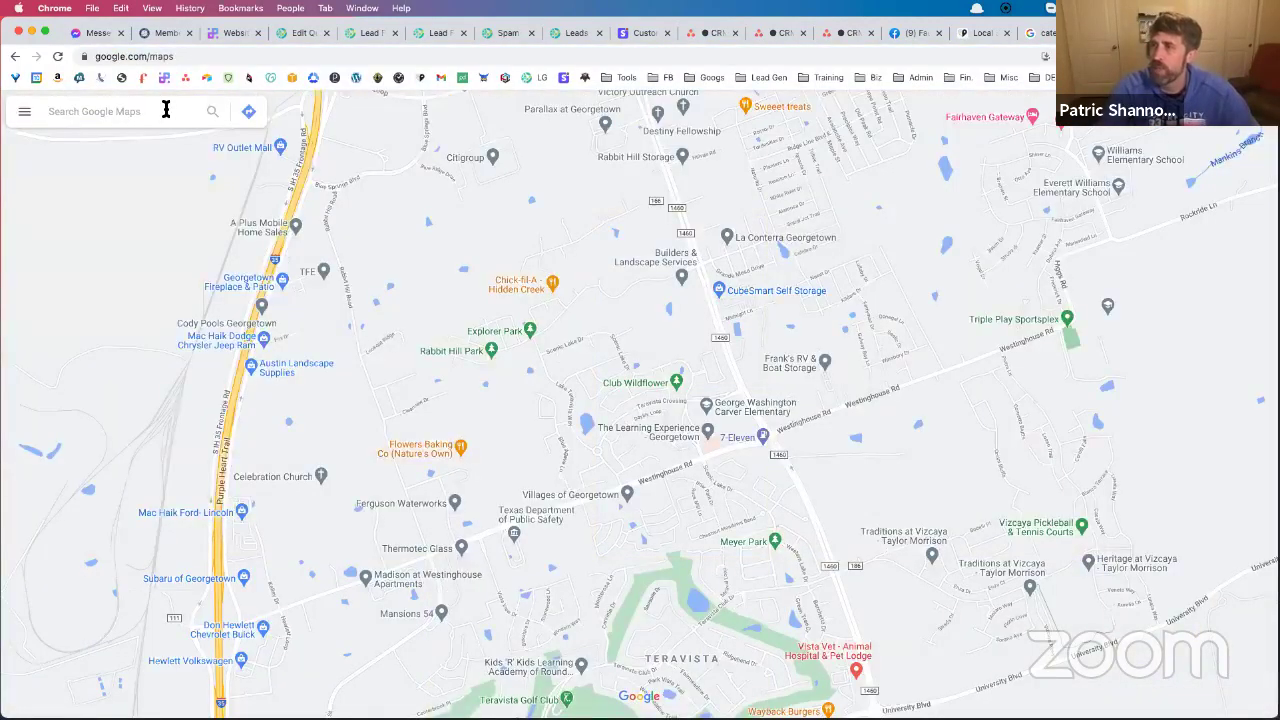
left_click(166, 110)
key("super+v")
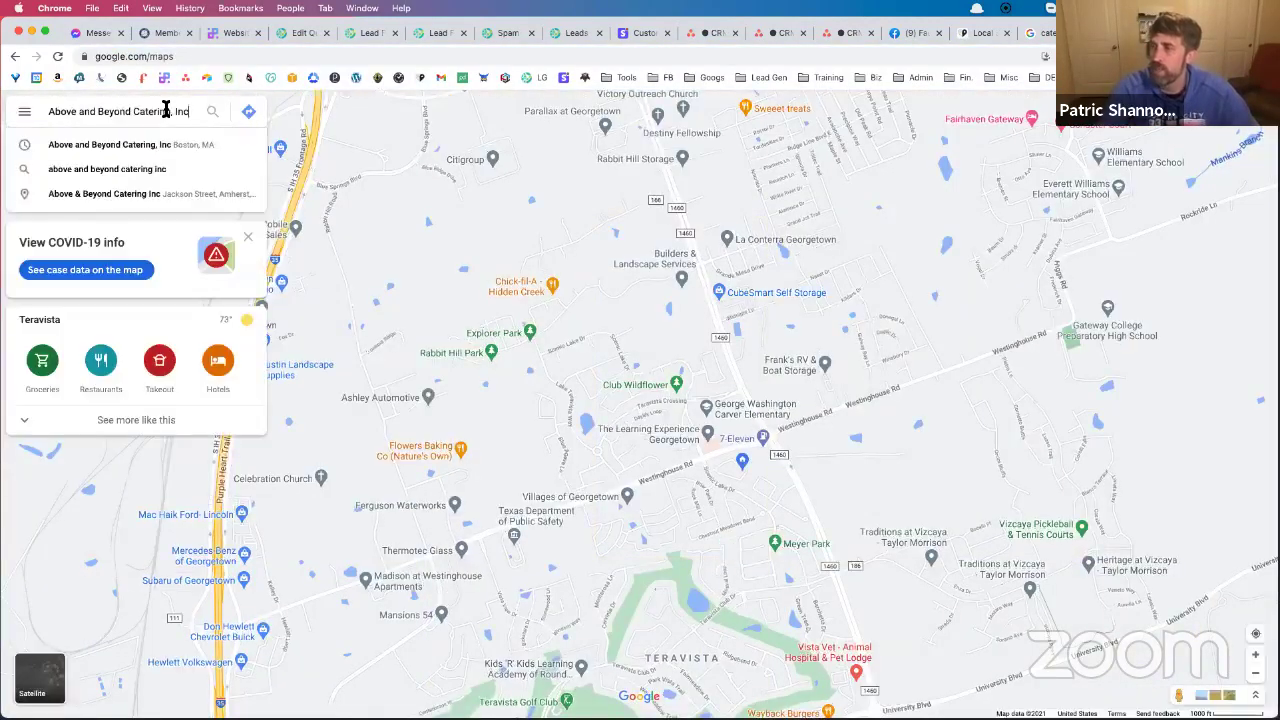
left_click(161, 148)
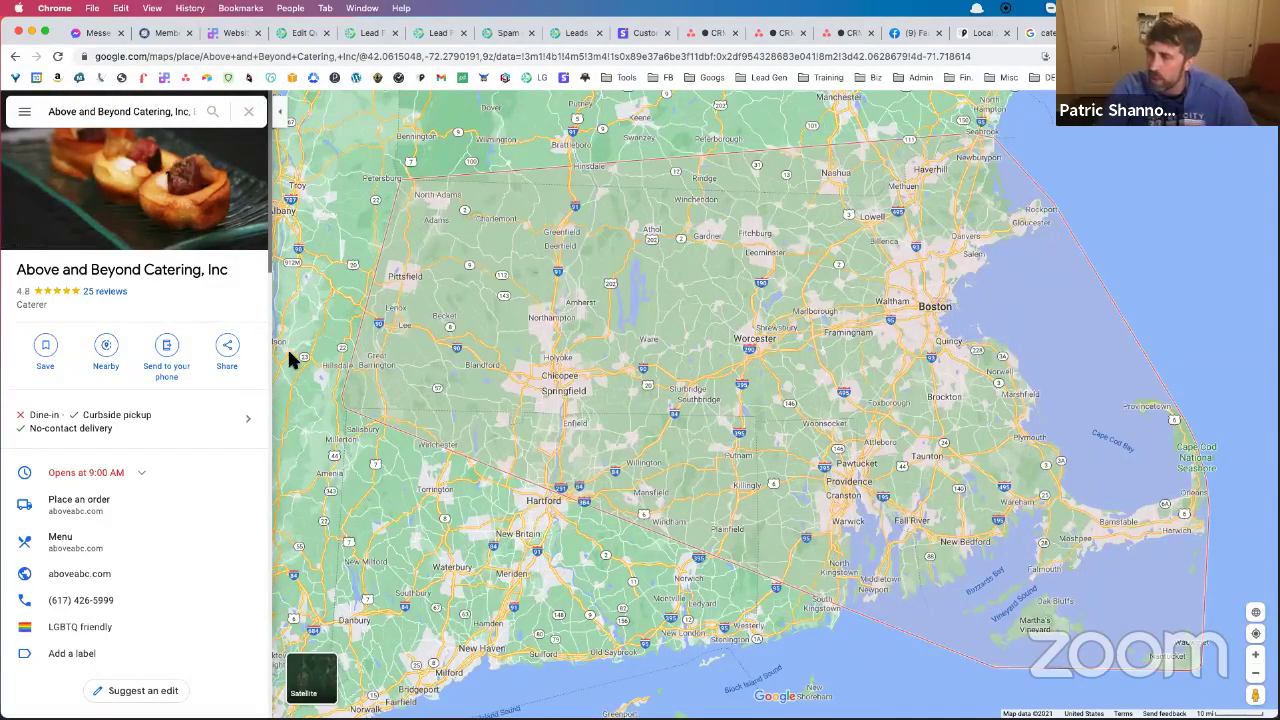
Reload the listing from its copied short share link and select the full URL
left_click(228, 350)
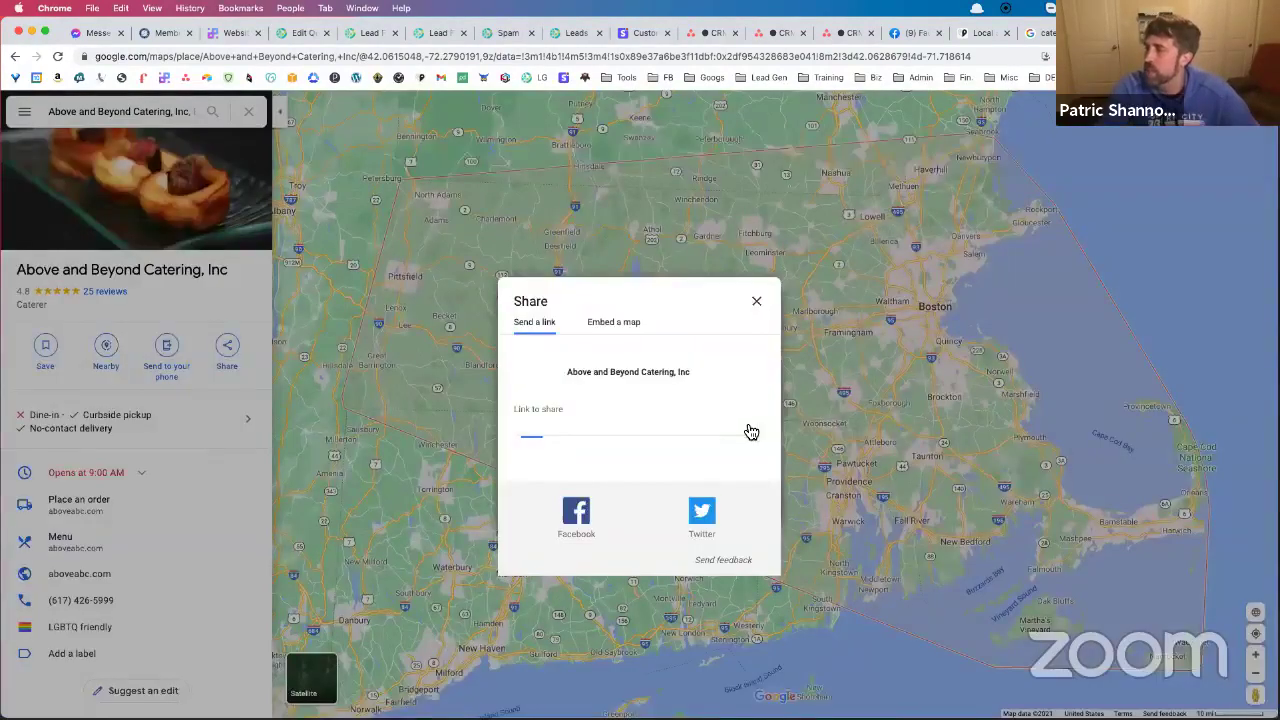
left_click(598, 57)
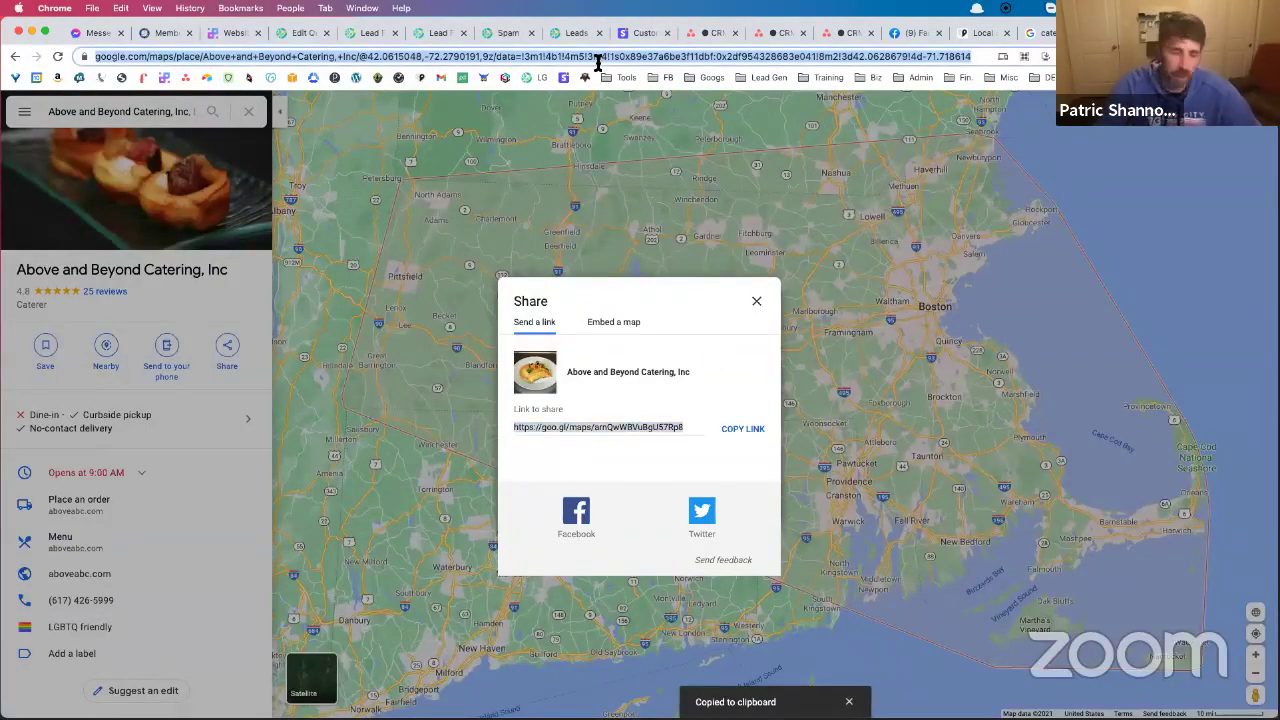
key("super+v")
key("Return")
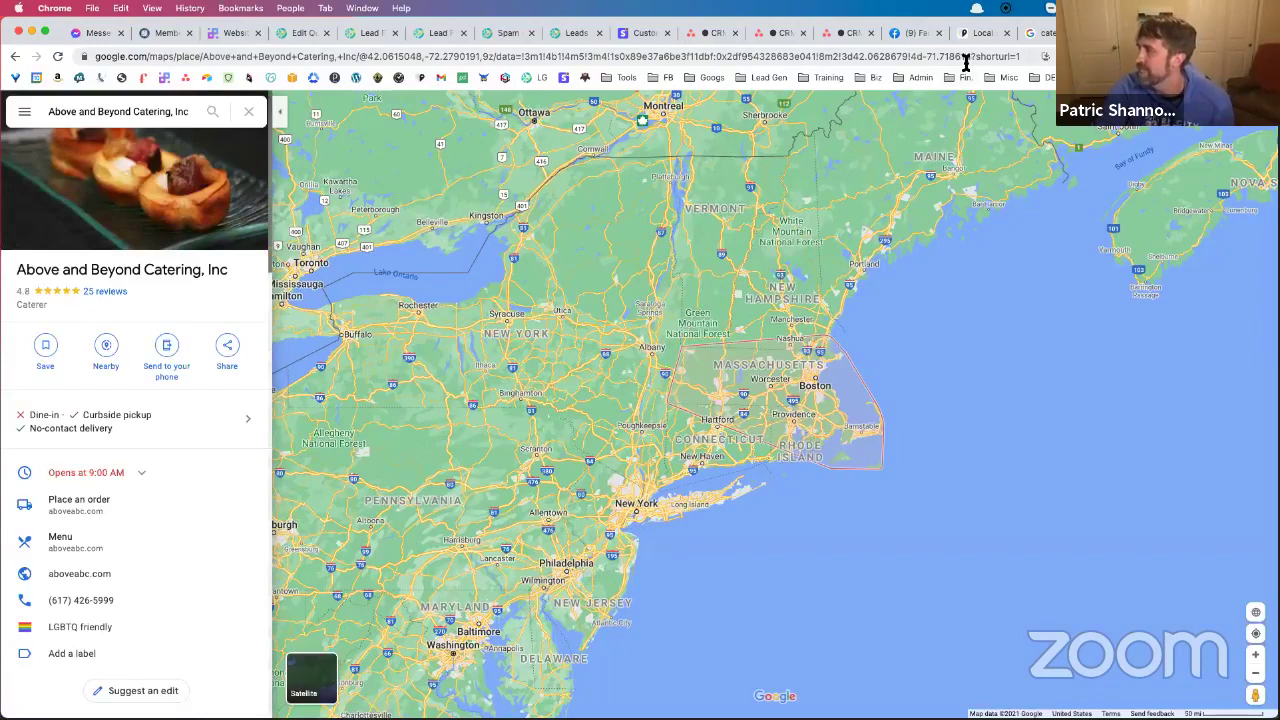
left_click_drag(970, 58, 407, 80)
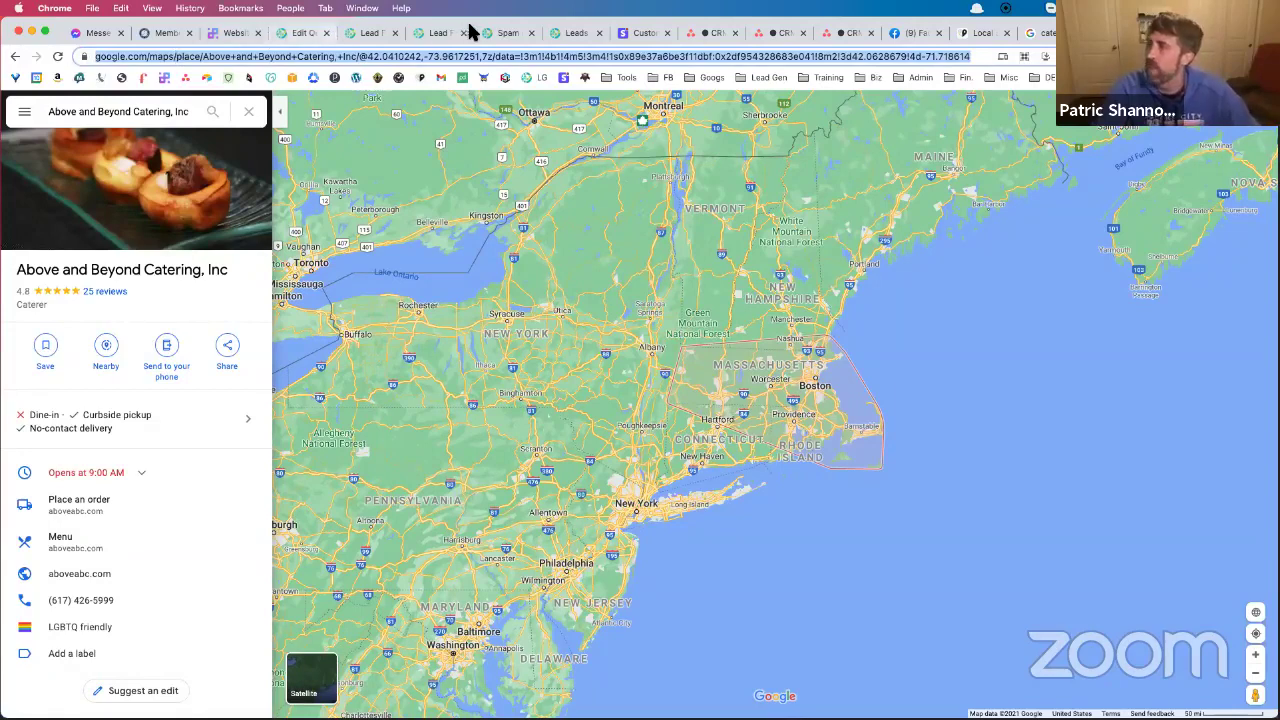
Close the Lead Flow docs tab and open Research > GMB Heat Map in LeadGenerated
left_click(366, 36)
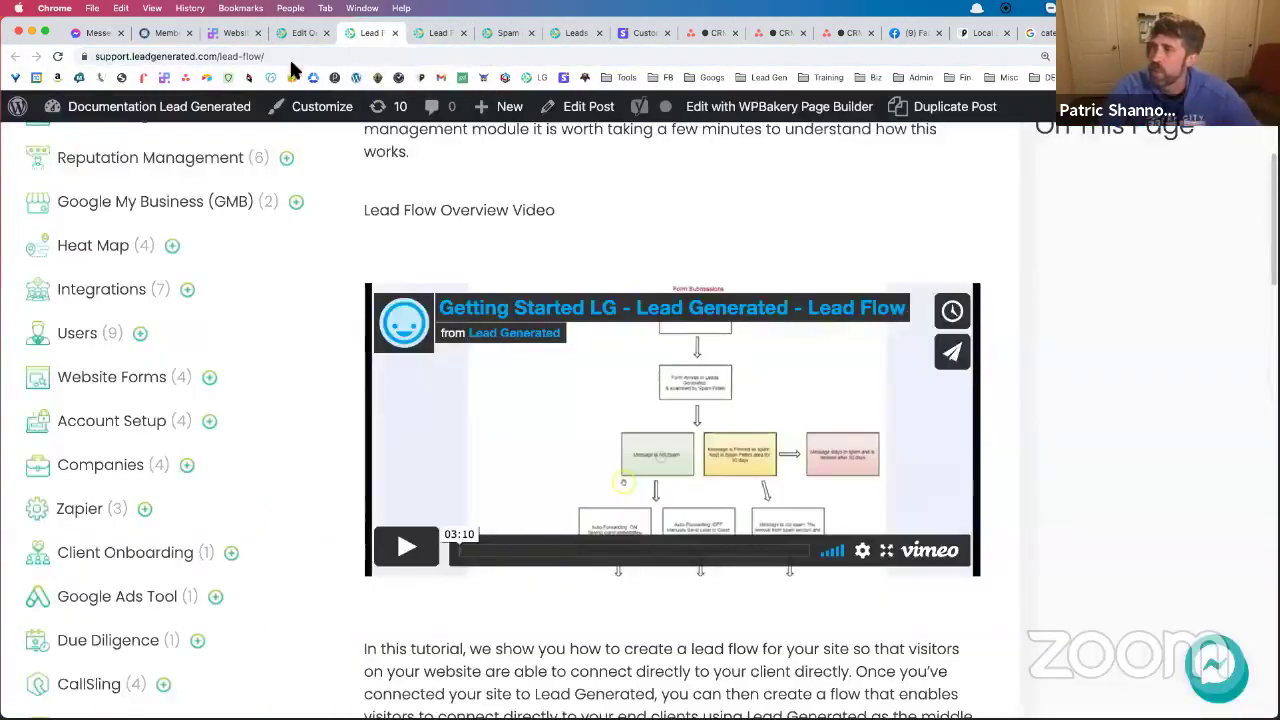
key("super+w")
left_click(300, 34)
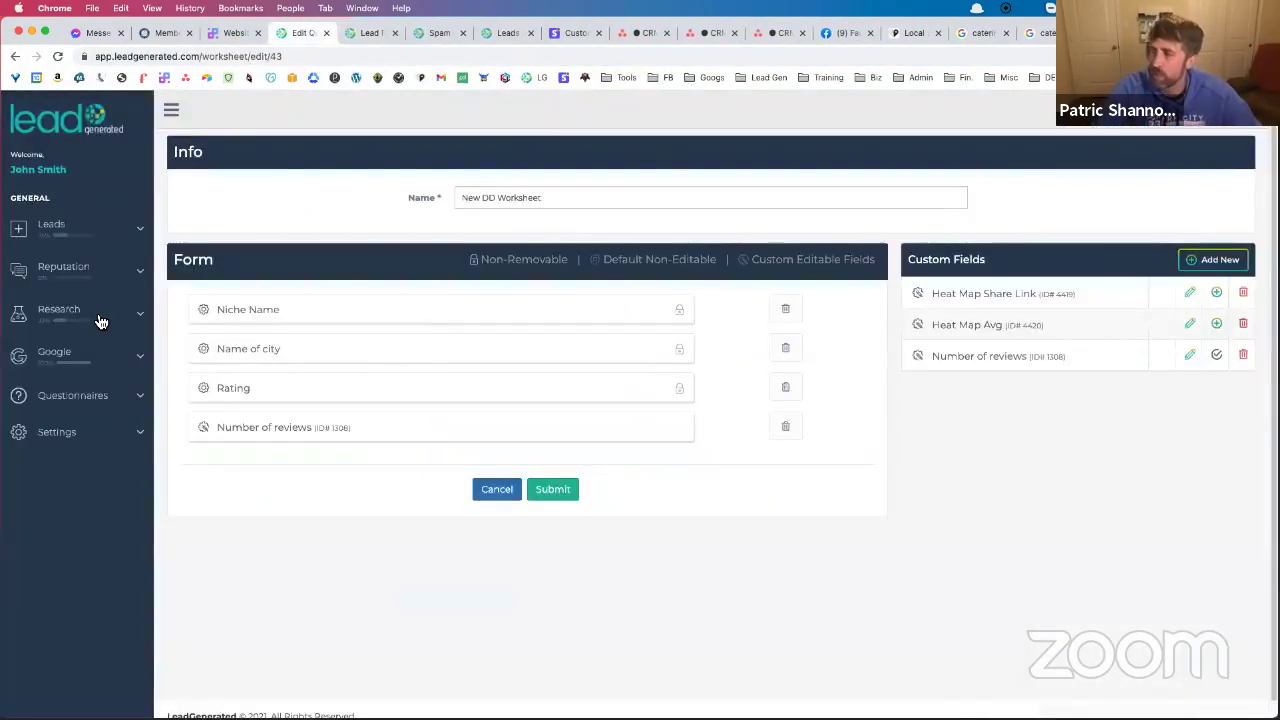
left_click(90, 318)
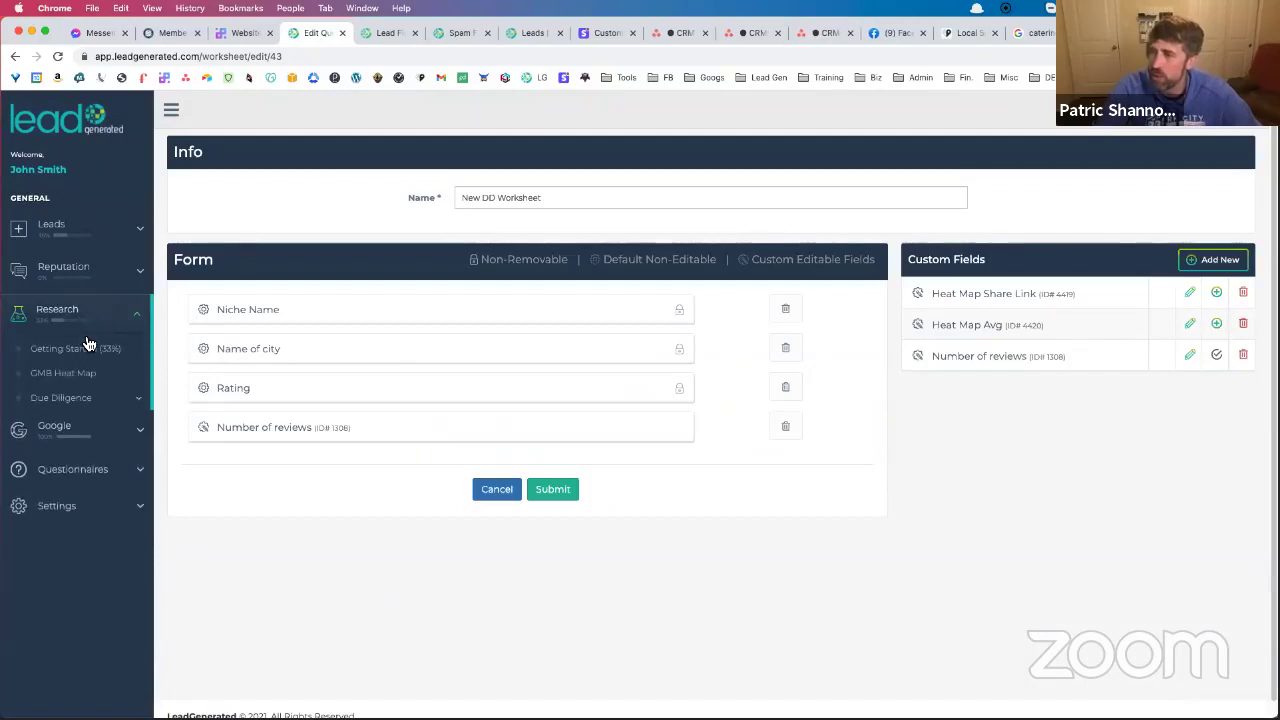
left_click(88, 374)
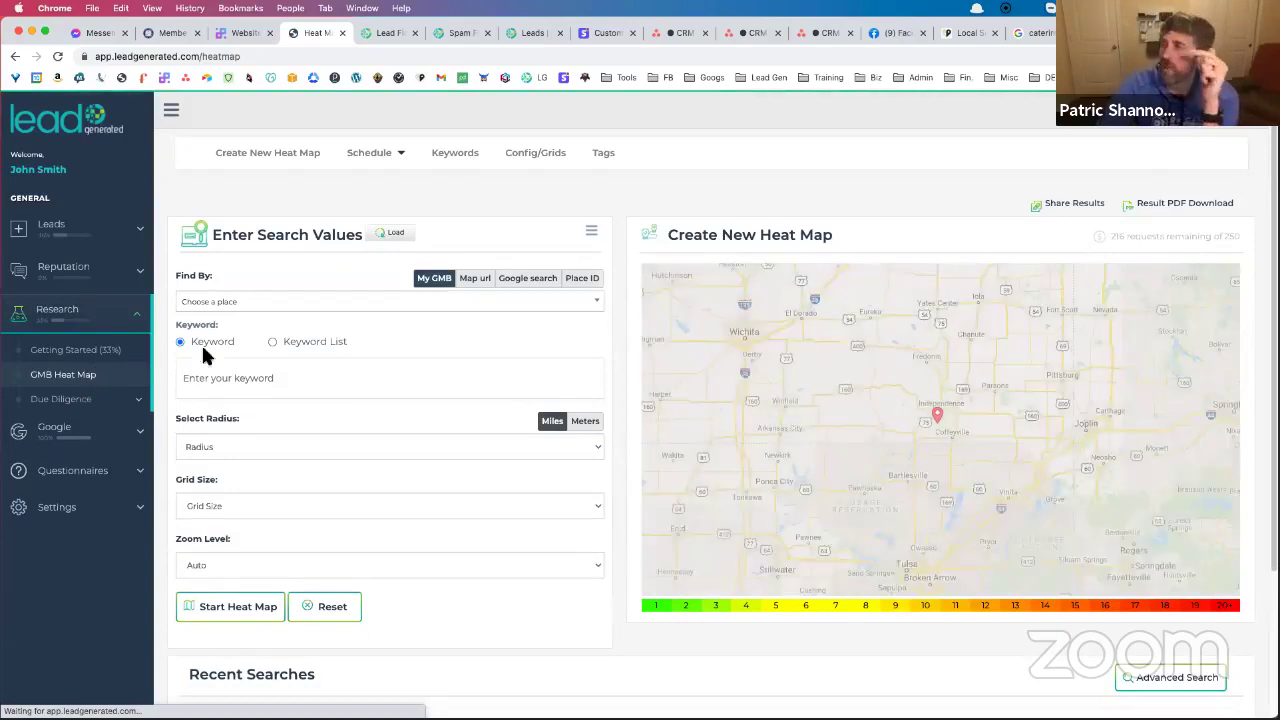
Enter the caterer's Google Maps URL as the Map url and type the catering company keyword
left_click(477, 283)
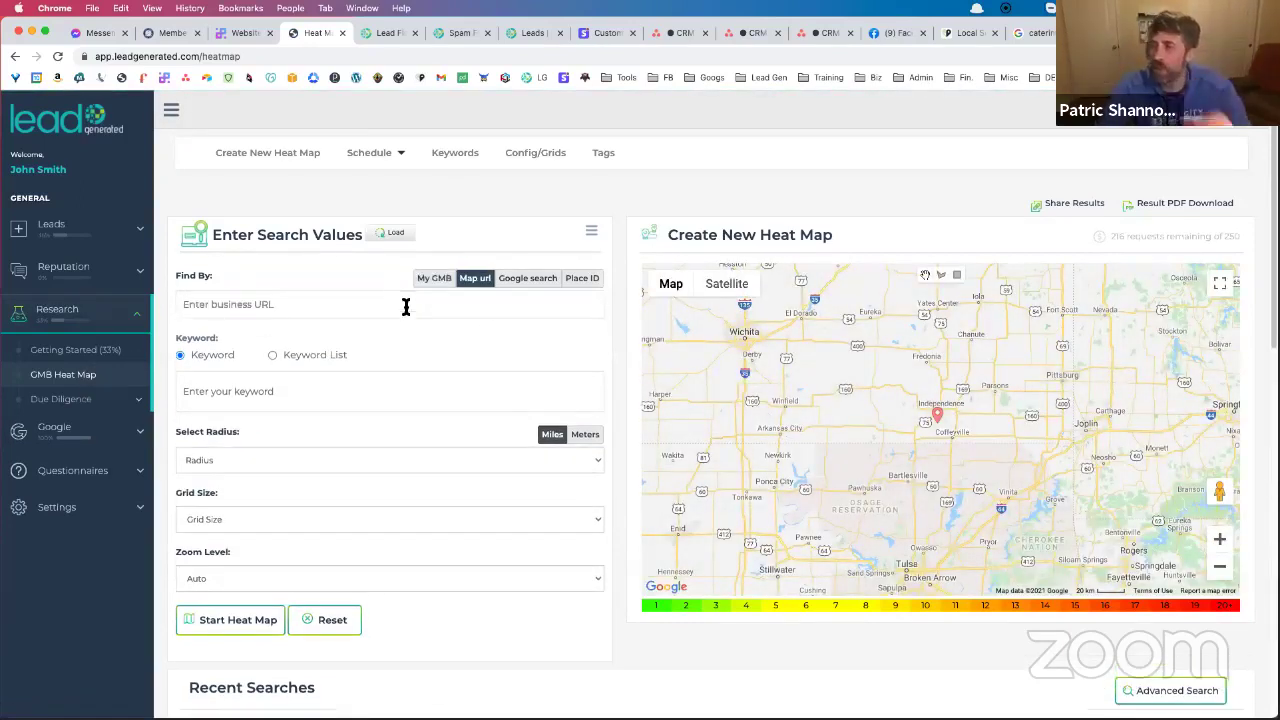
key("super+v")
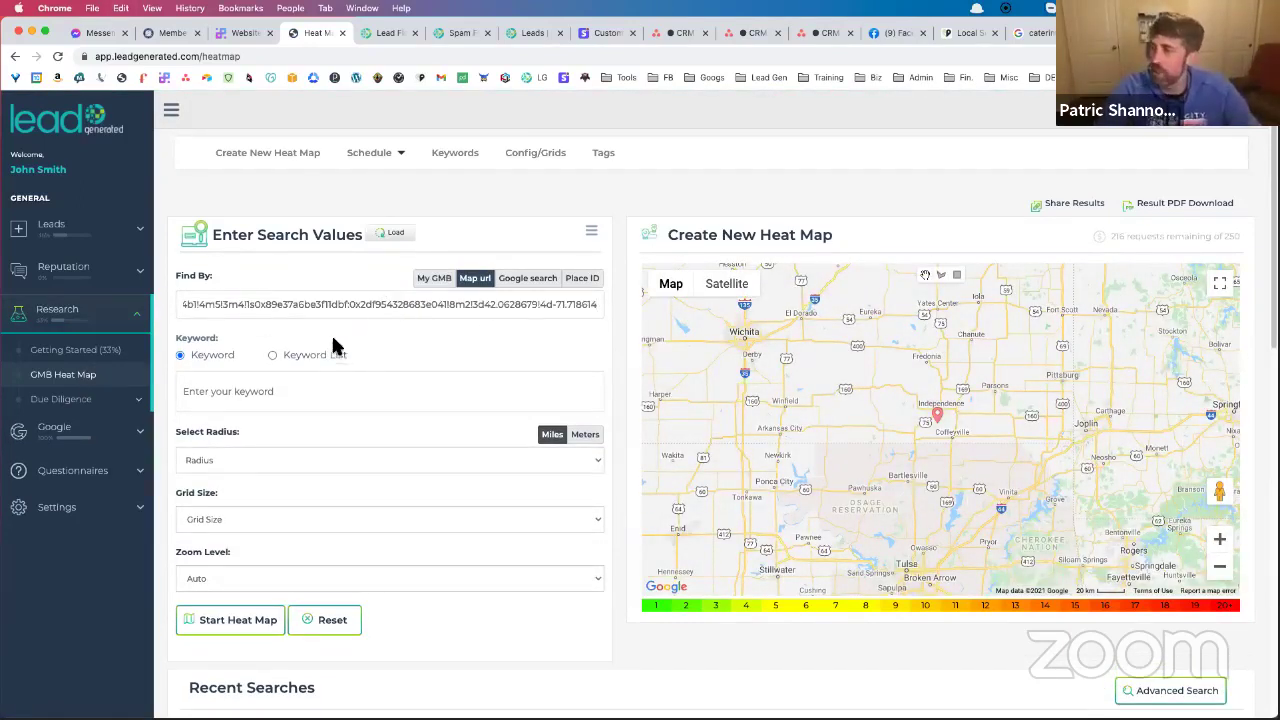
left_click(254, 391)
type("ca")
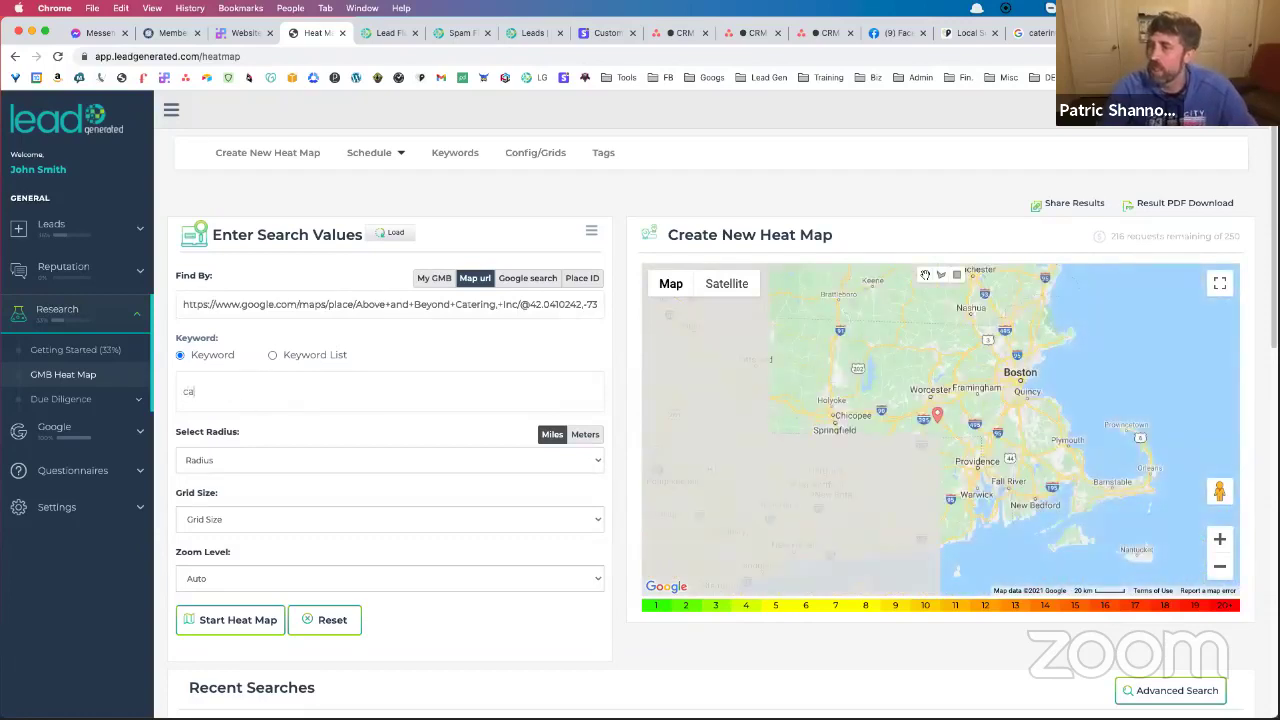
type("tering coimpan")
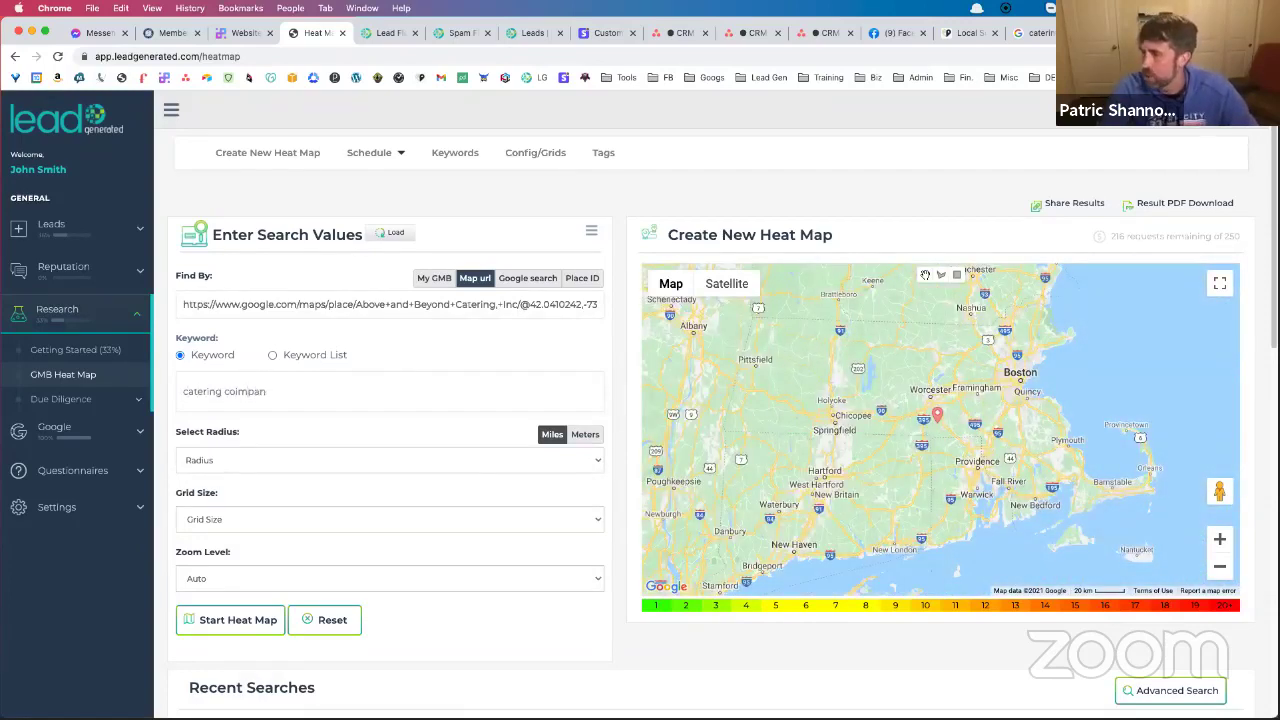
type("ompa")
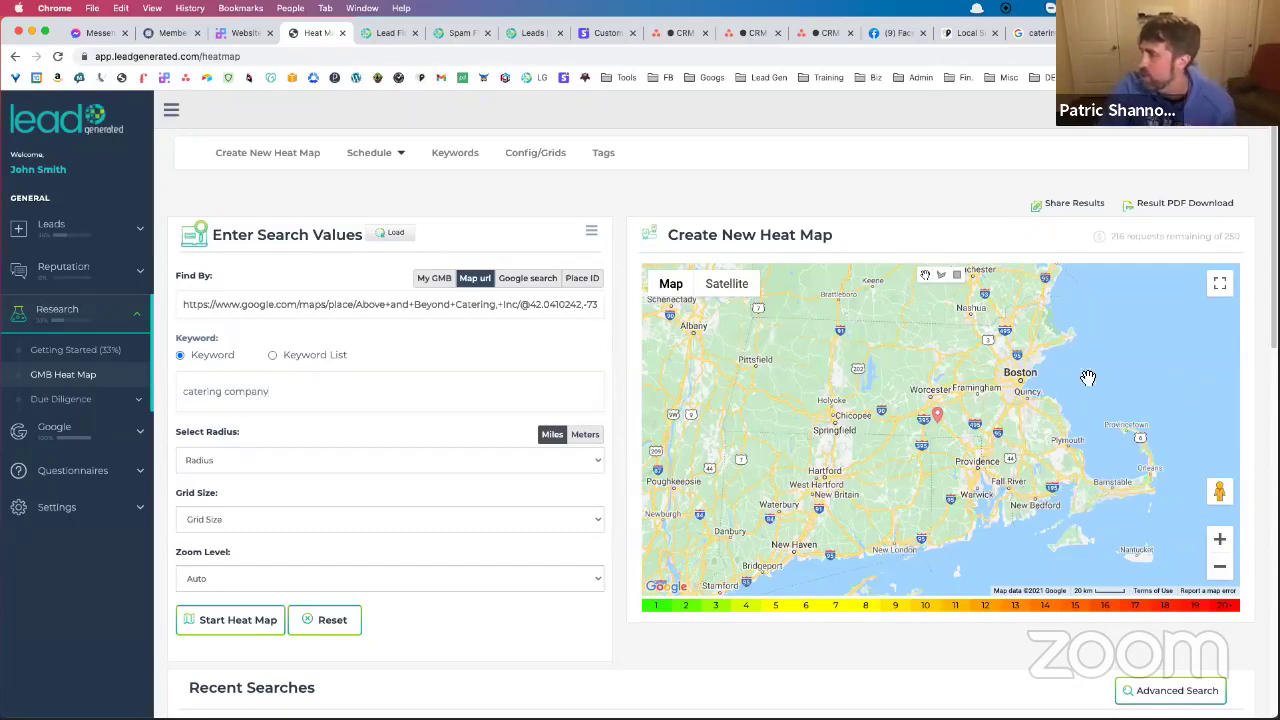
Set the heat map radius to 1 mi and the grid size to 13x13
left_click(277, 459)
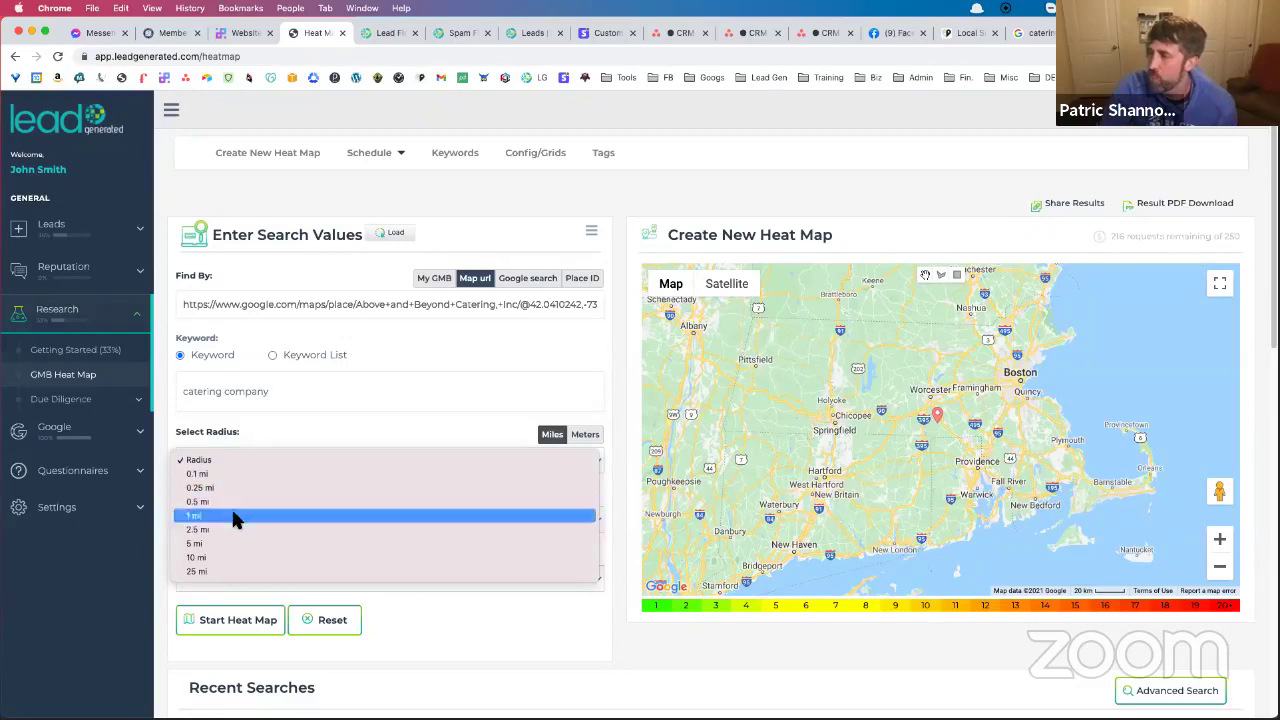
left_click(236, 516)
left_click(239, 515)
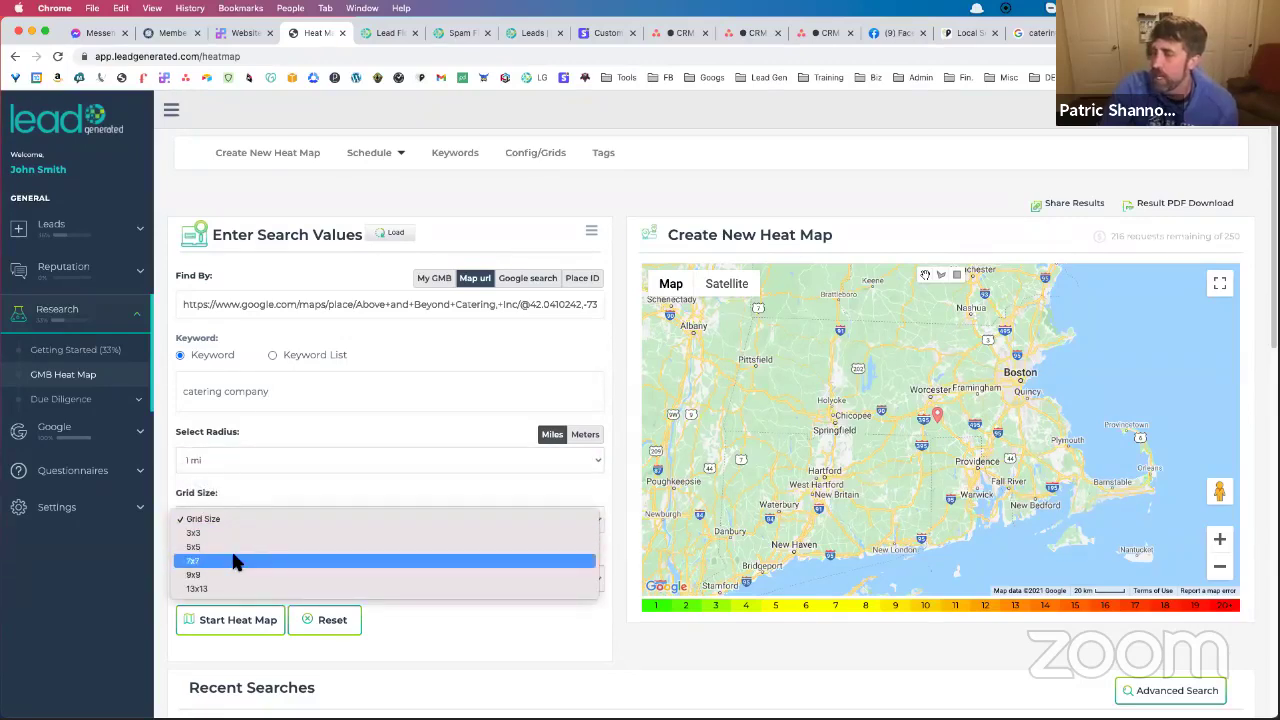
left_click(236, 585)
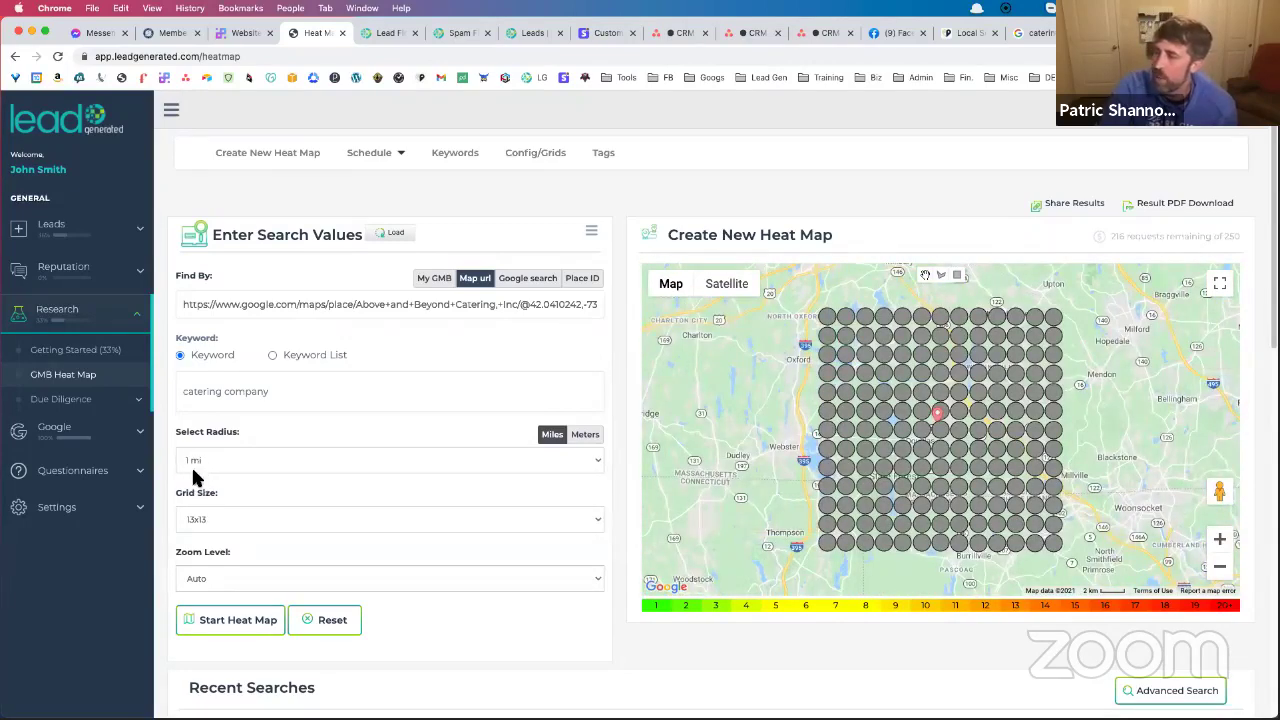
Zoom the map out one level and return to the catering business's Google Maps page
left_click(1220, 567)
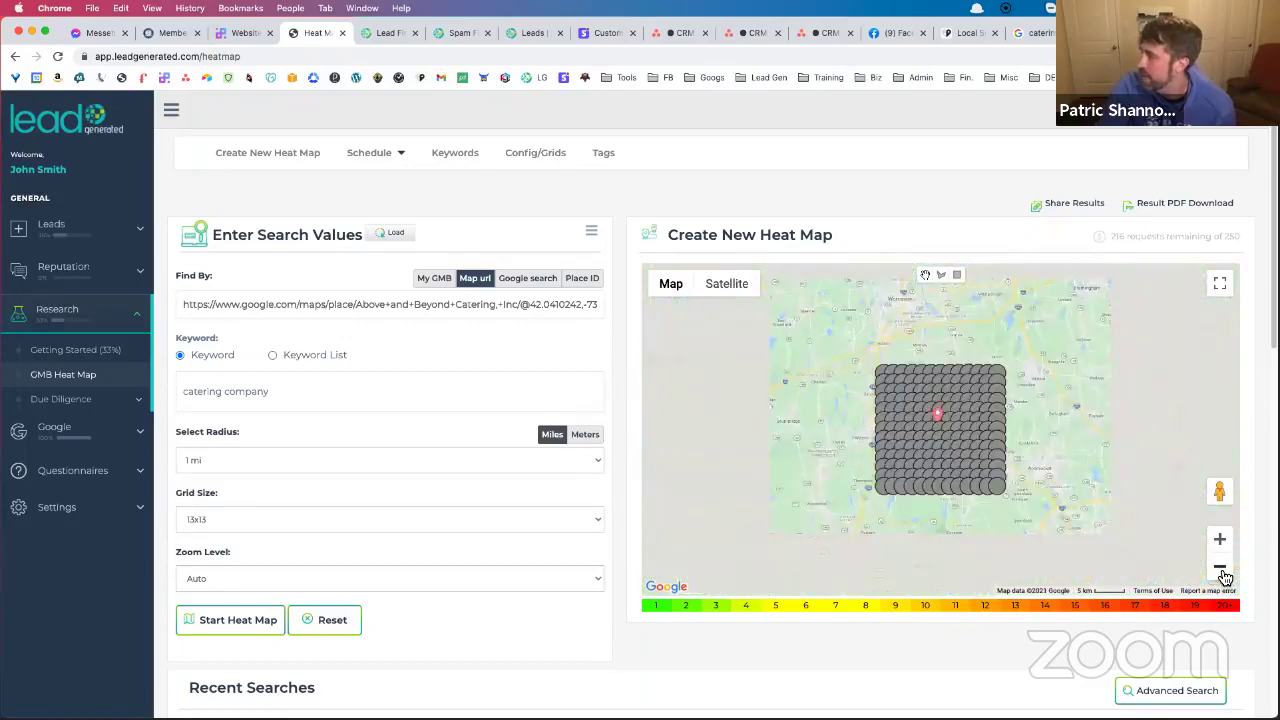
scroll(1111, 474, "down", 1)
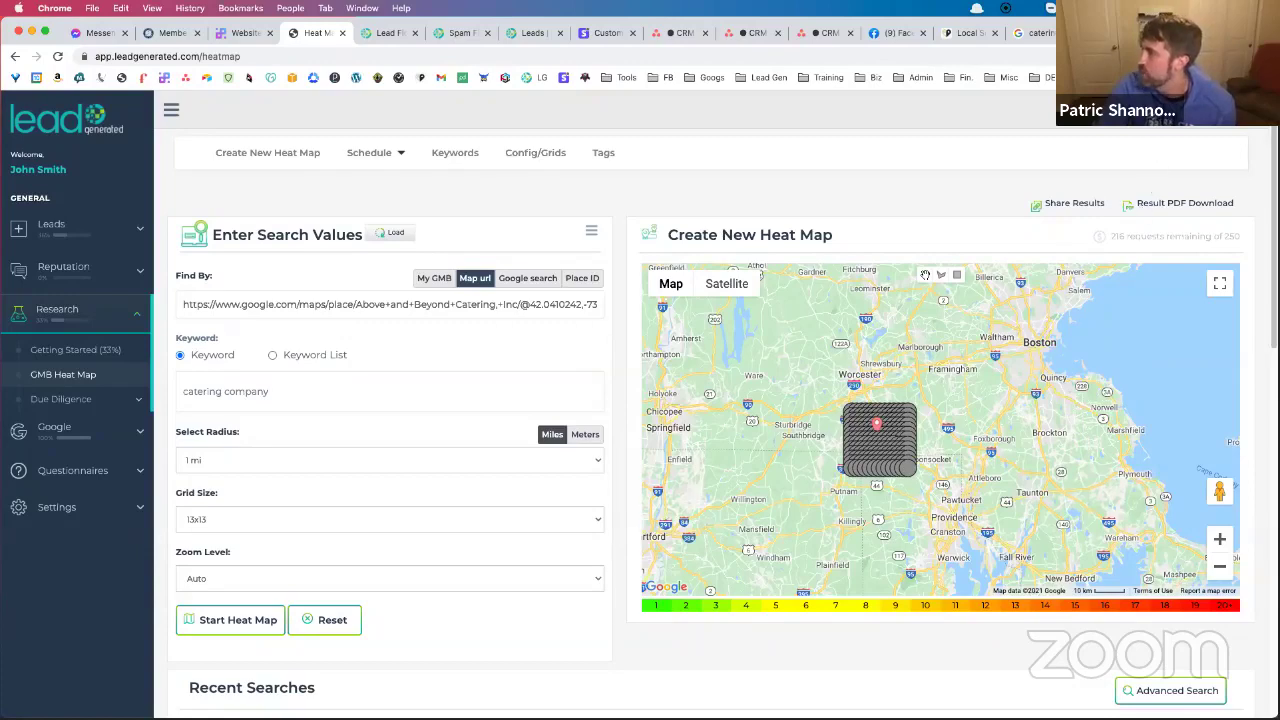
left_click(818, 414)
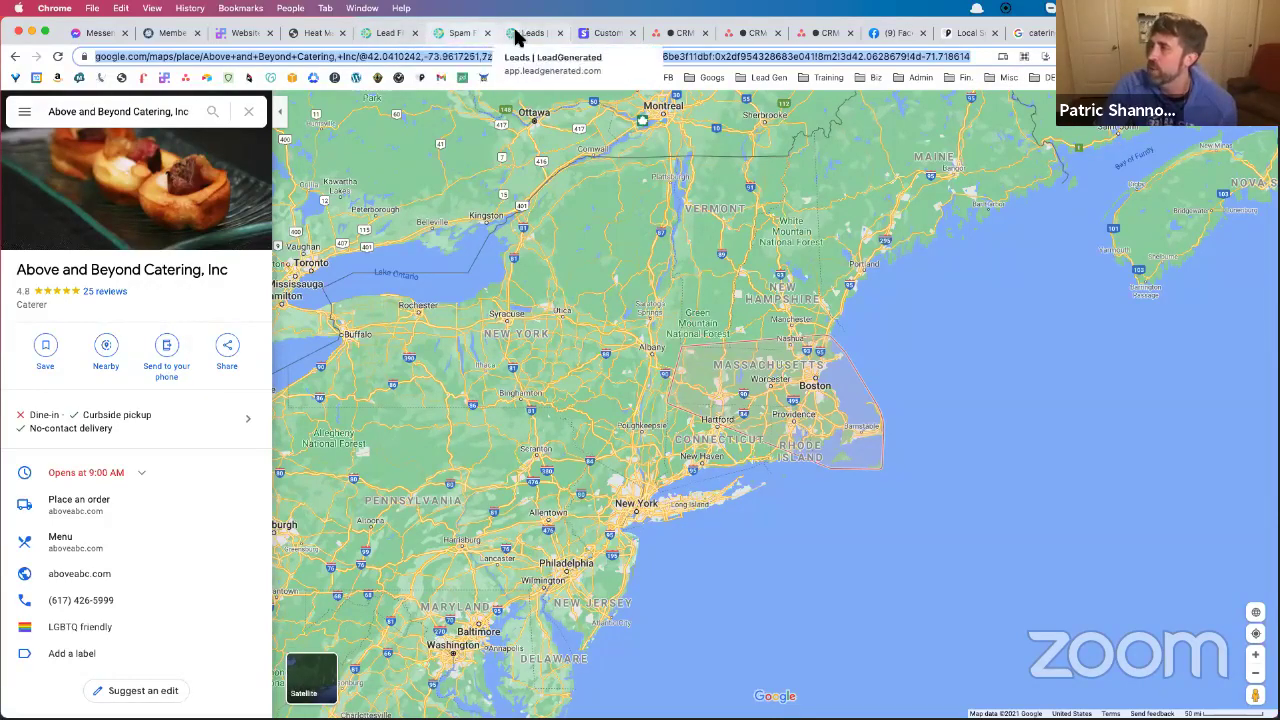
Close the Lead Flow documentation page and go back to the heat map builder
left_click(389, 36)
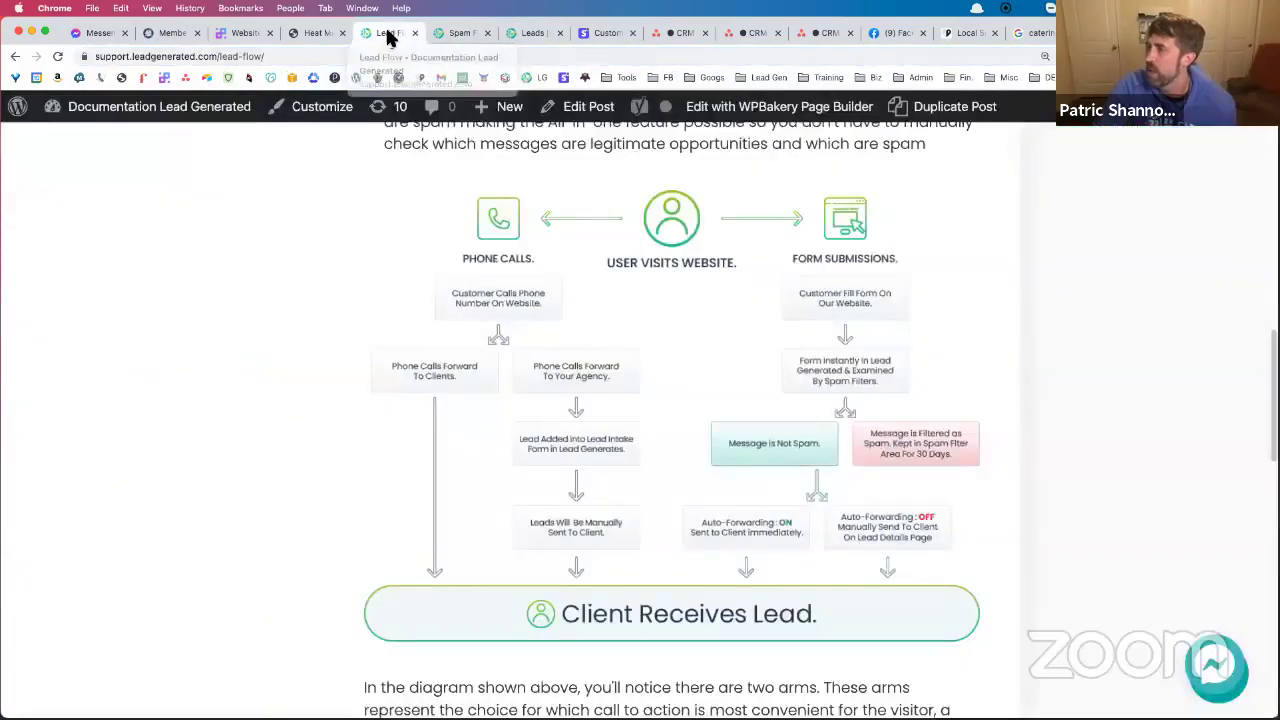
left_click(418, 31)
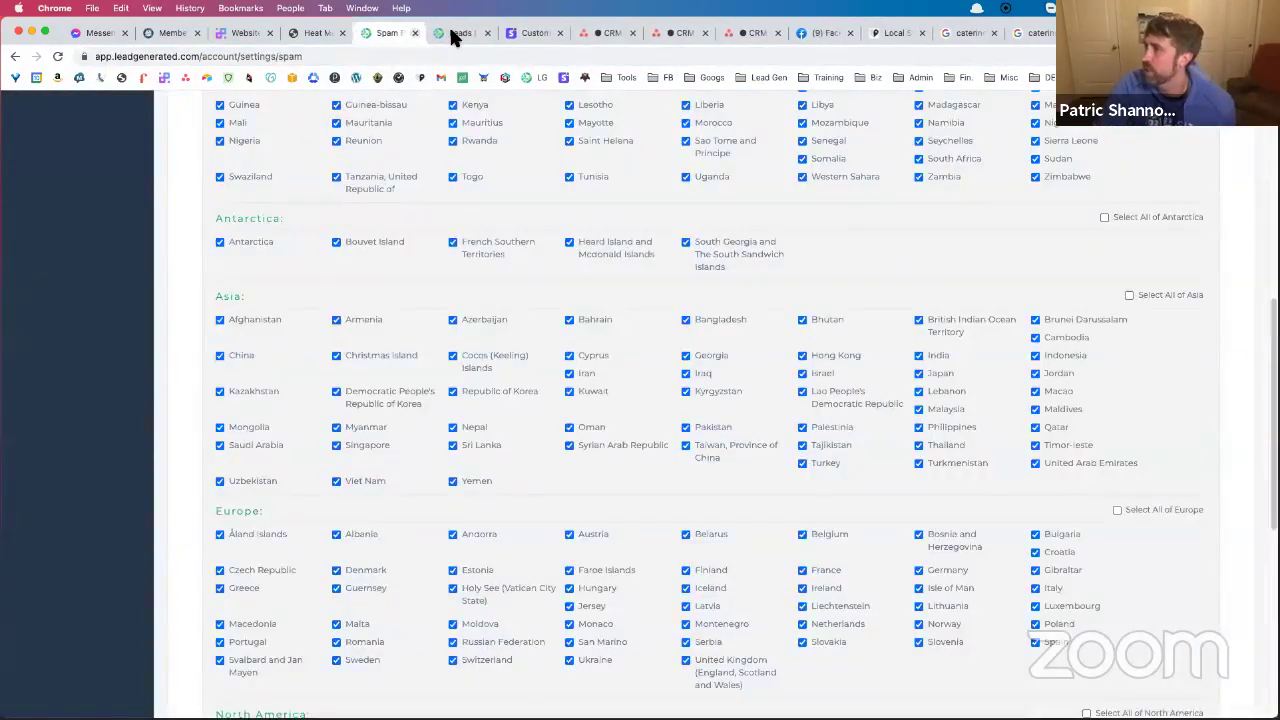
left_click(449, 30)
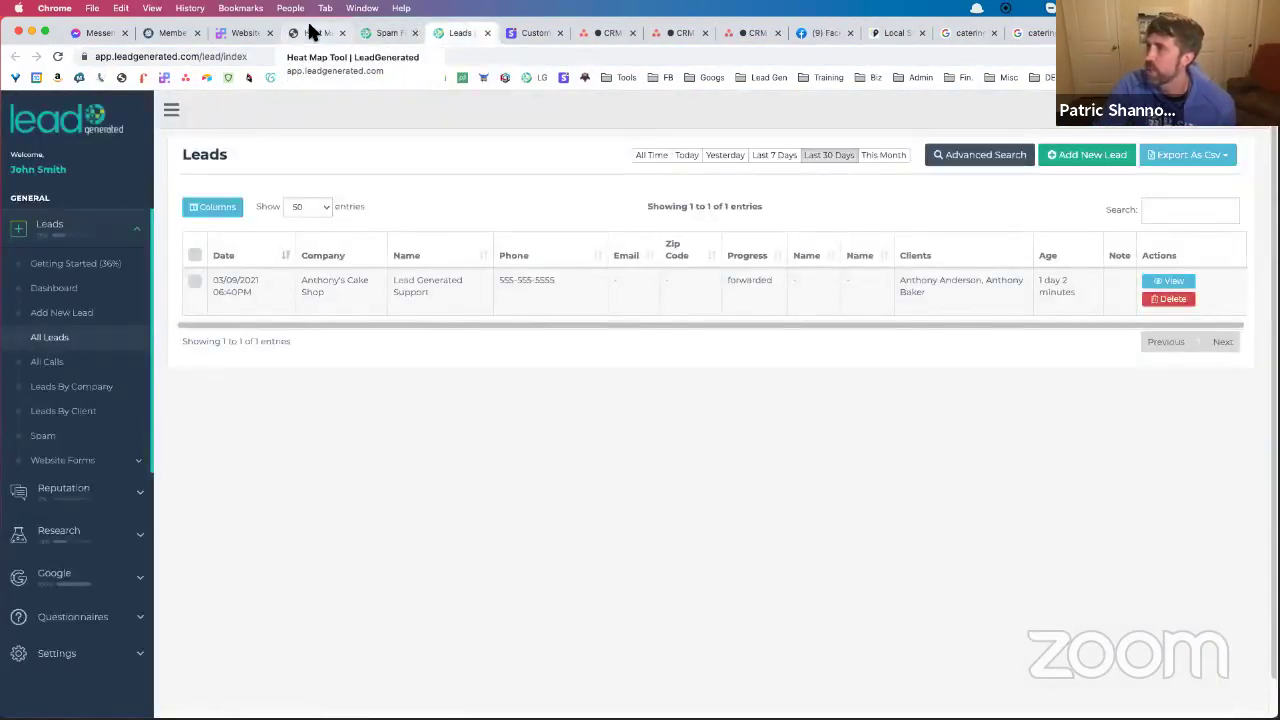
left_click(314, 33)
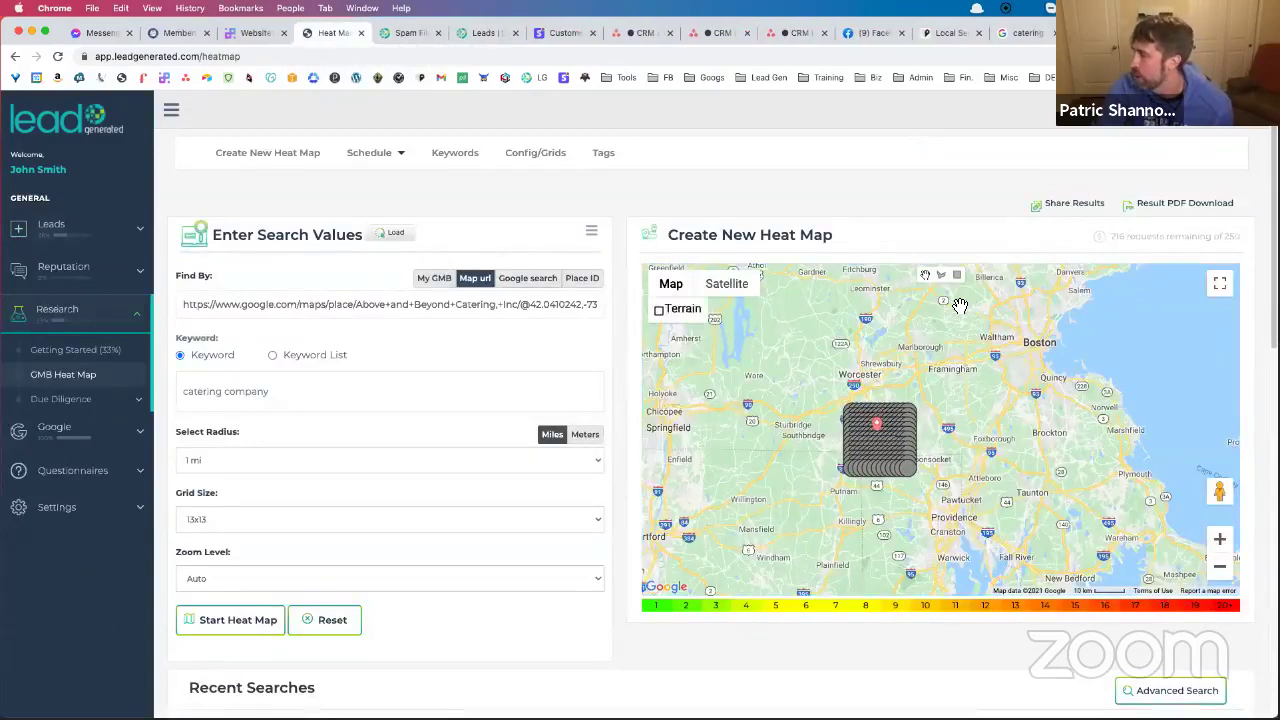
Draw a rectangular search area from Billerica to Quincy and enlarge it by its corners
left_click_drag(978, 345, 885, 368)
left_click(957, 274)
left_click_drag(887, 319, 968, 421)
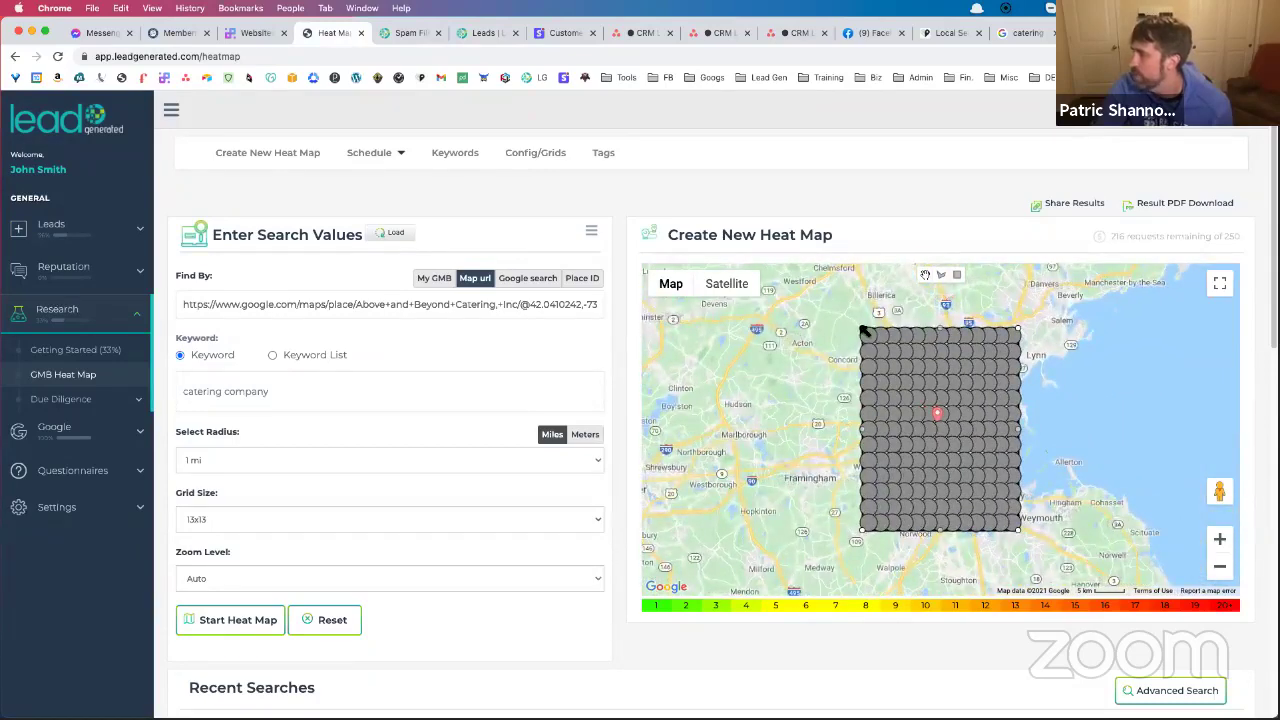
left_click_drag(858, 326, 743, 305)
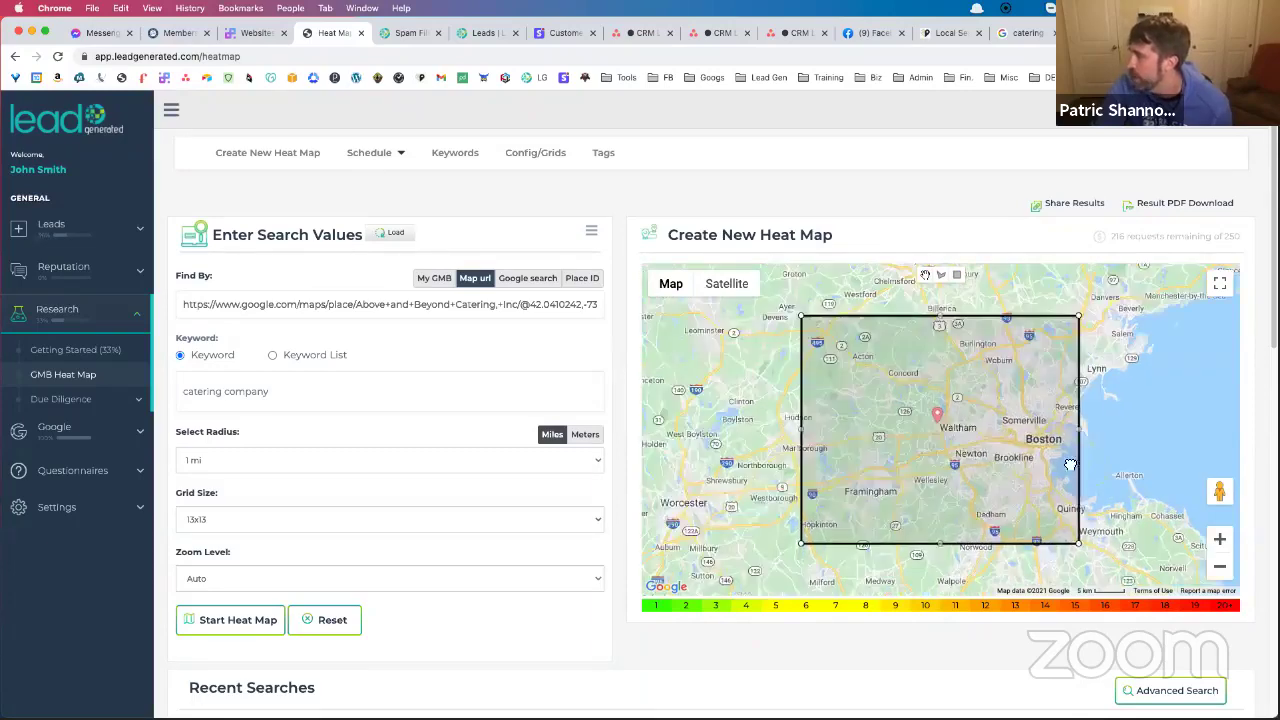
left_click_drag(1005, 425, 1152, 540)
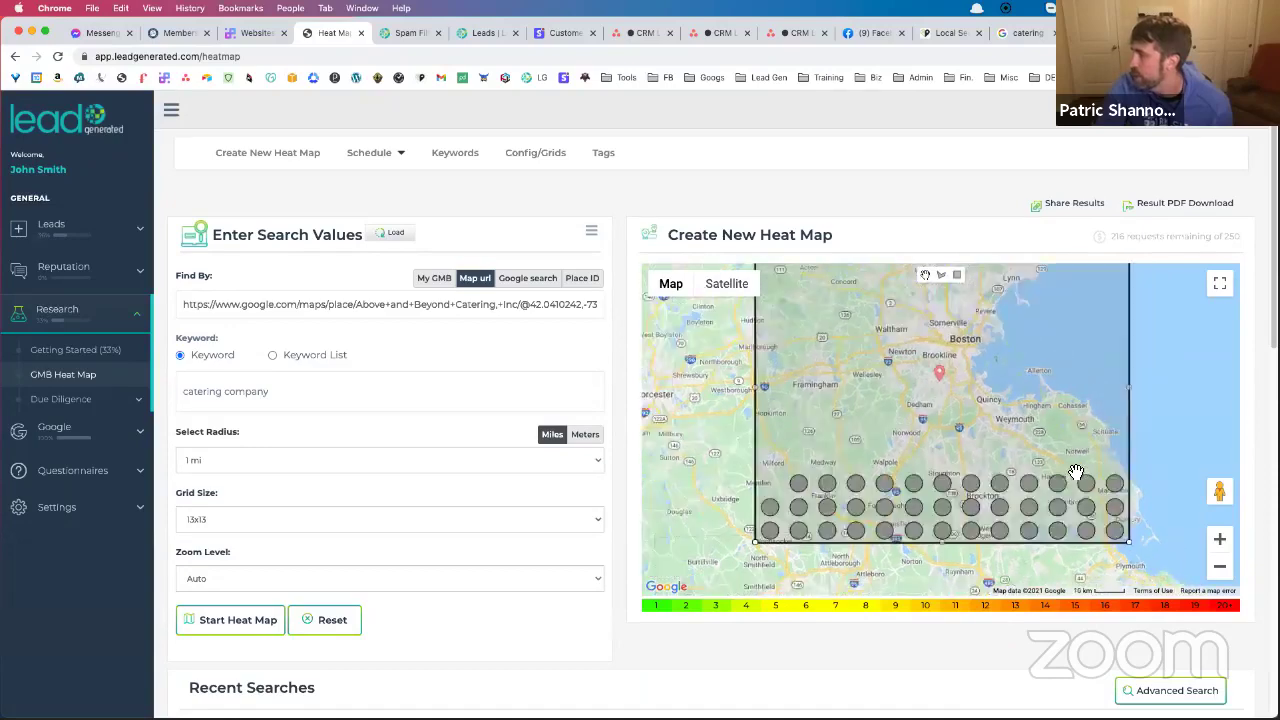
left_click(941, 275)
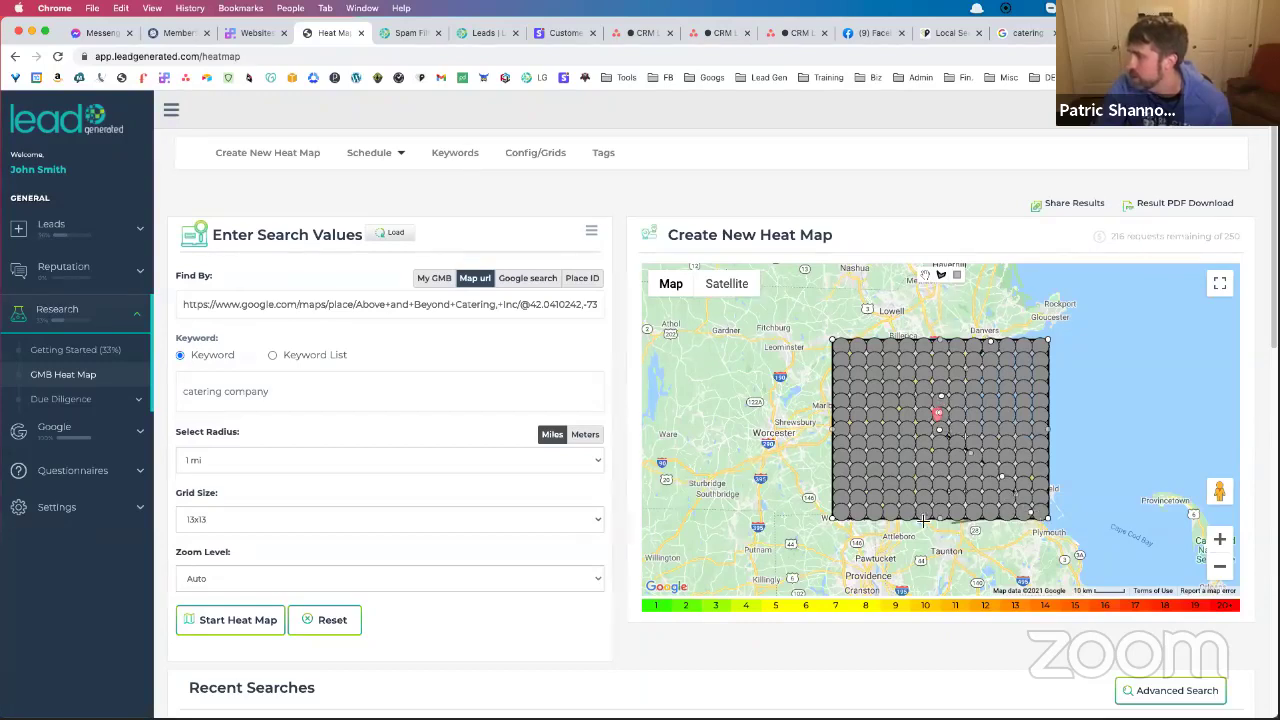
Draw a polygon search area around Boston, stretch it near Quincy, and start the catering heat map
left_click(801, 418)
left_click(820, 340)
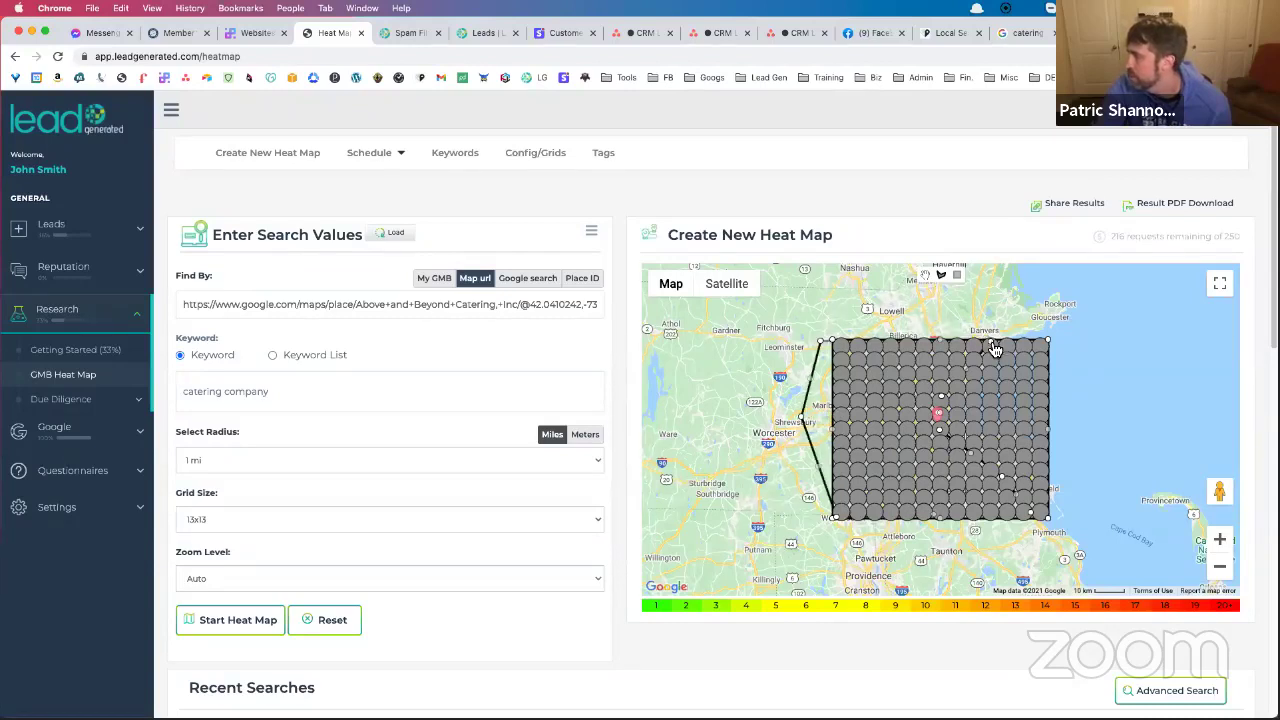
left_click(991, 345)
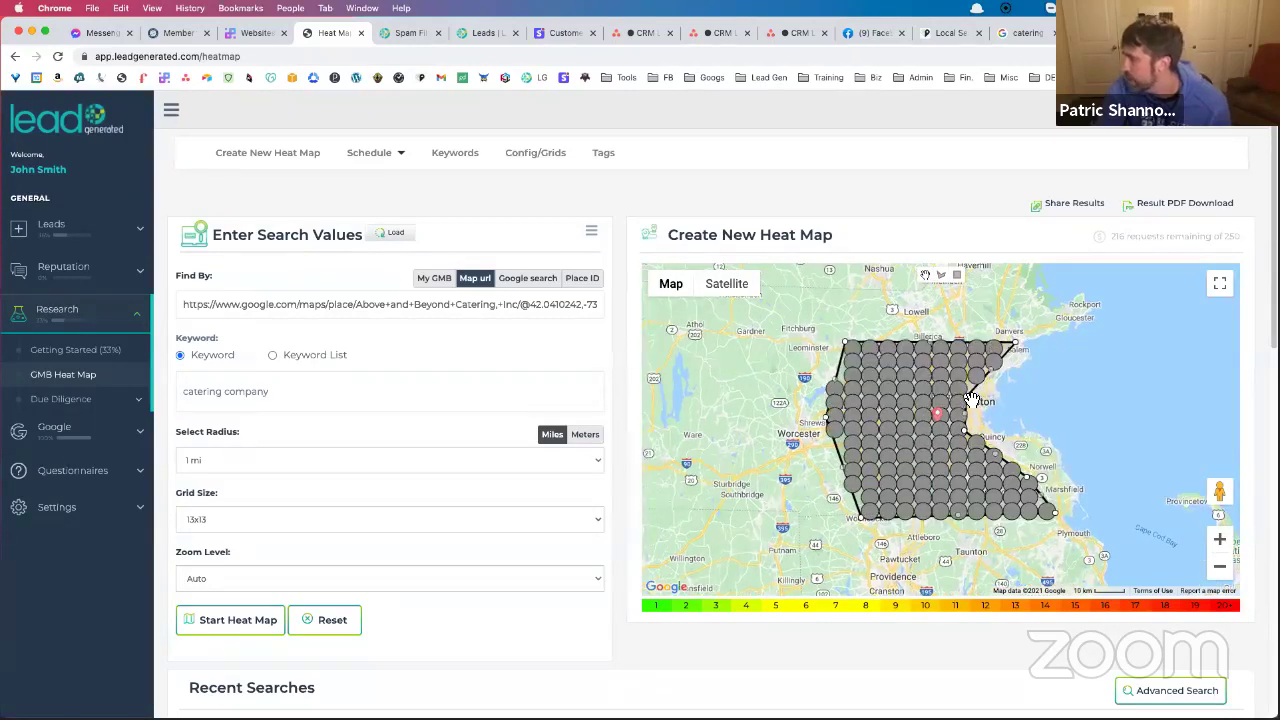
left_click_drag(975, 405, 972, 436)
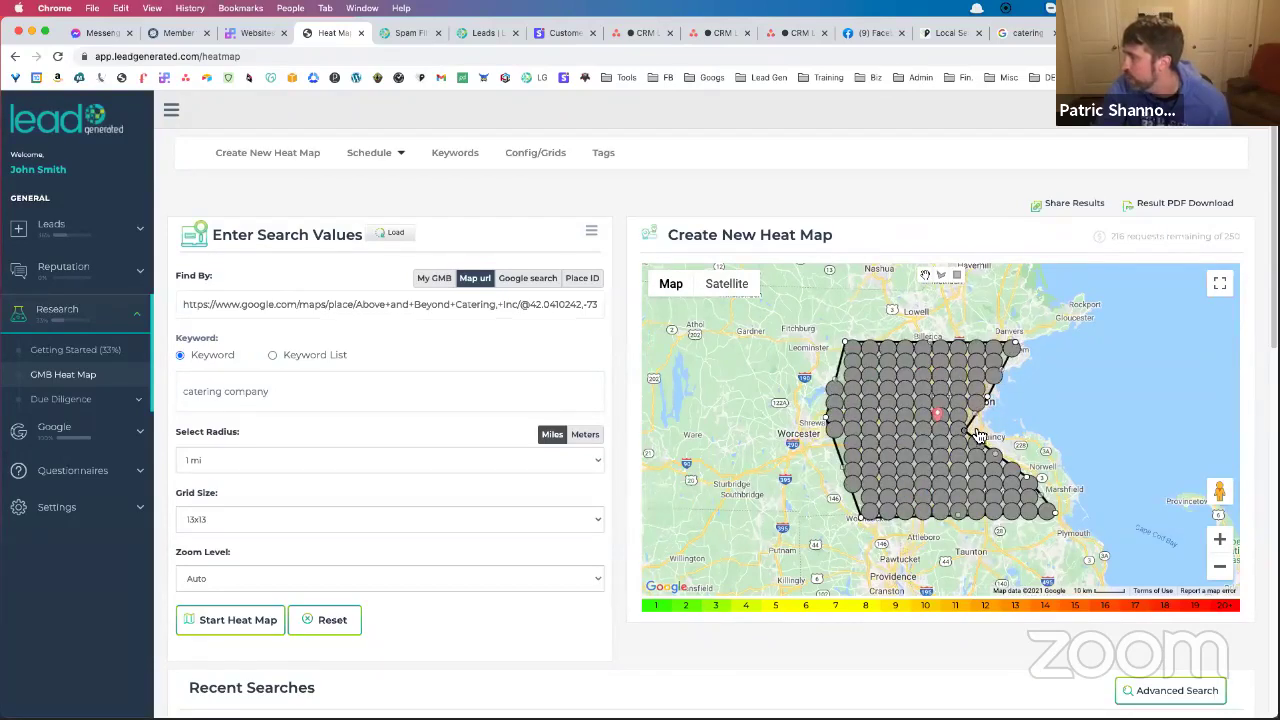
left_click_drag(972, 436, 1045, 440)
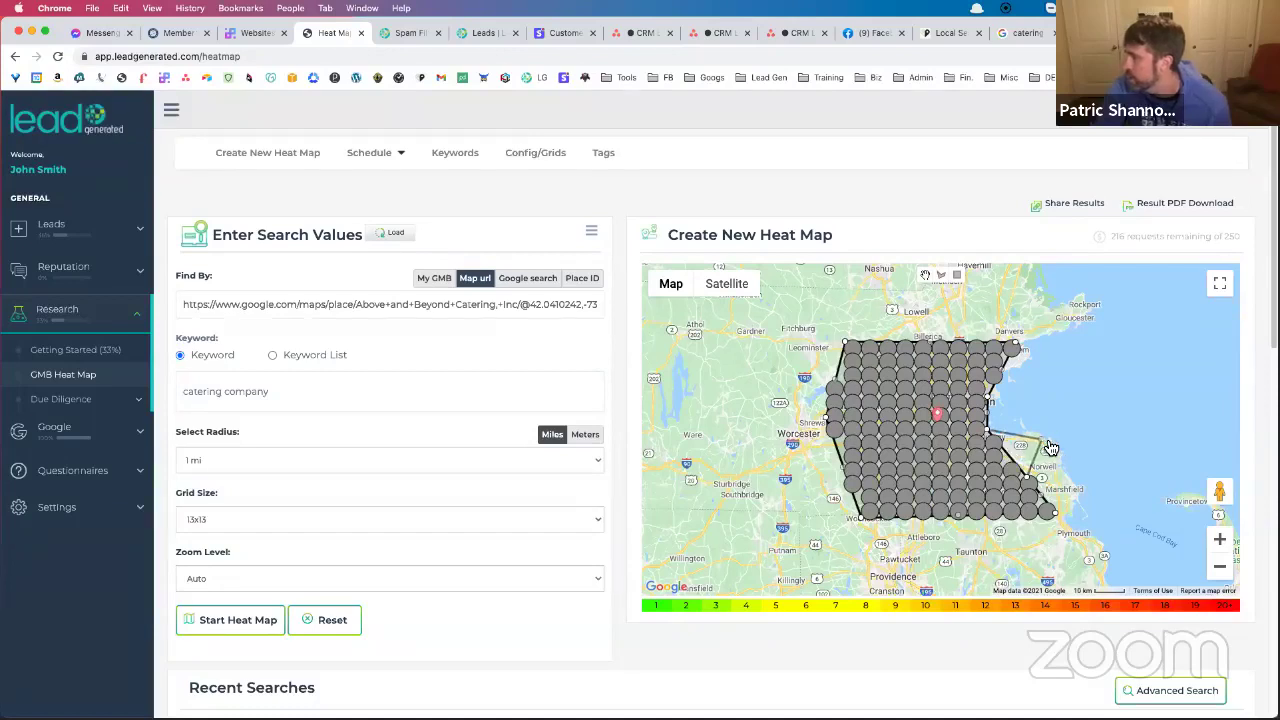
left_click_drag(1035, 487, 1071, 485)
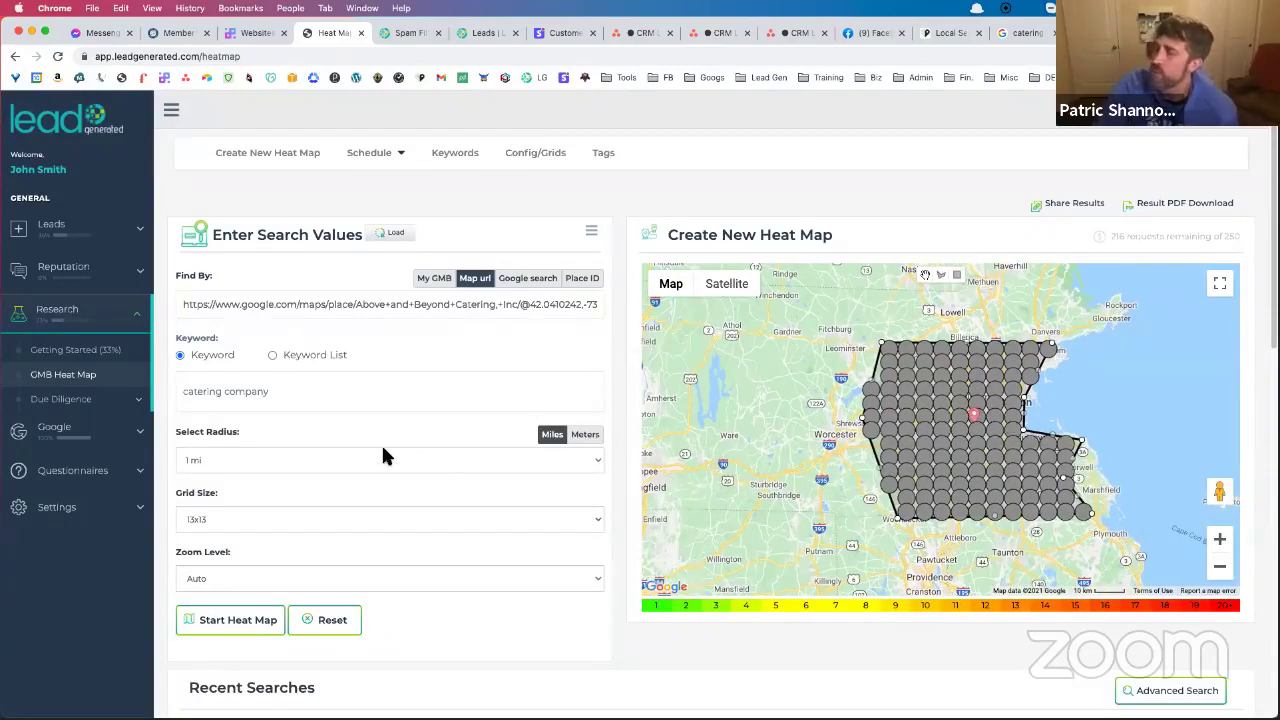
left_click(235, 614)
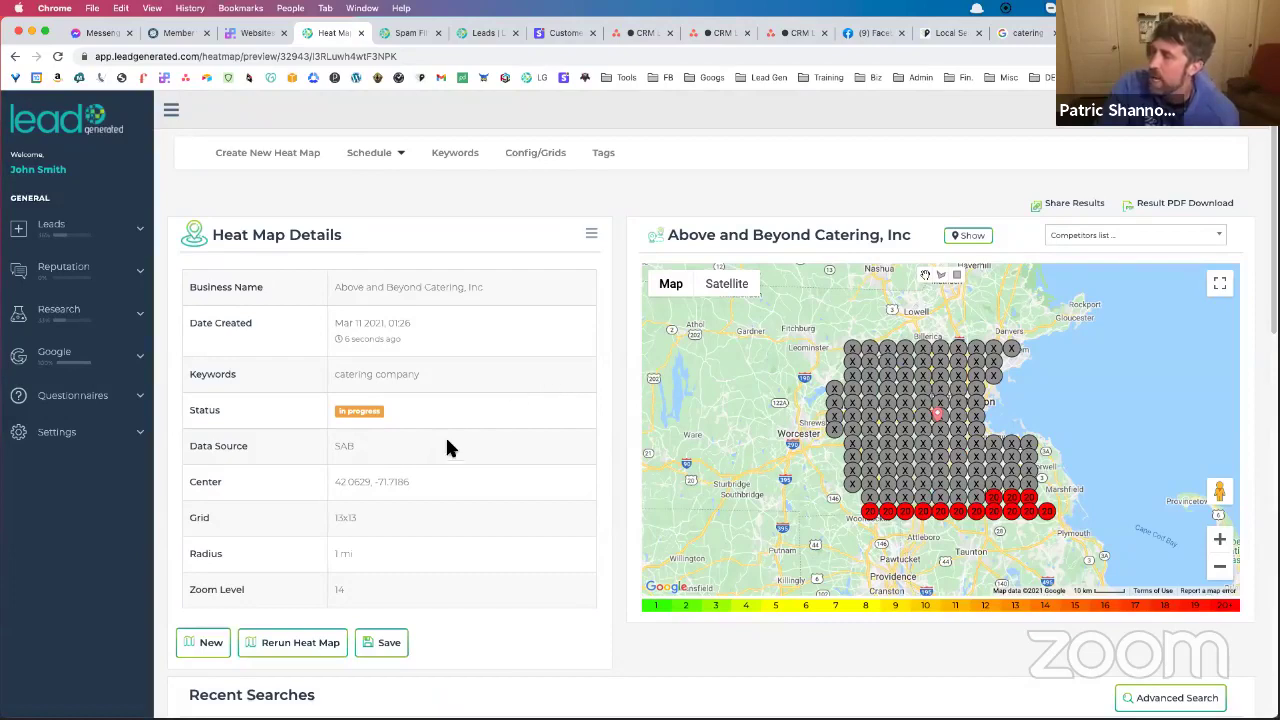
Open the J T Roofing heat map results from the recent searches
scroll(474, 434, "down", 5)
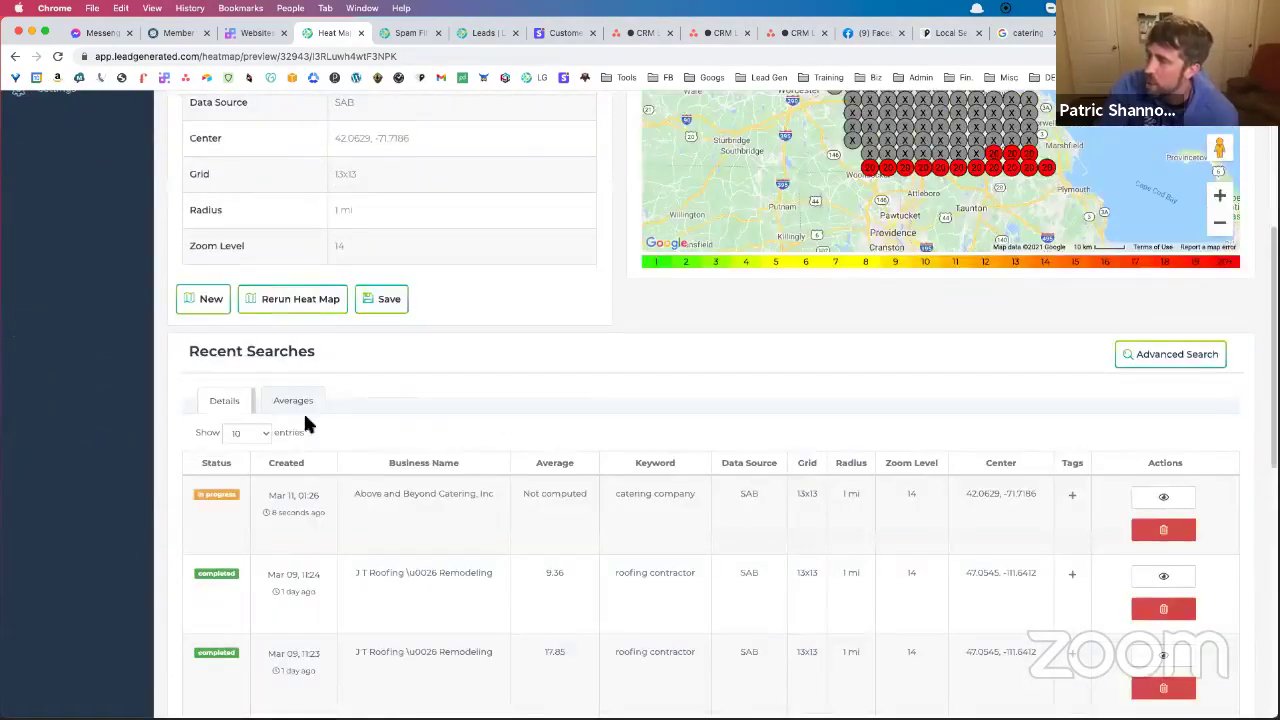
left_click(296, 408)
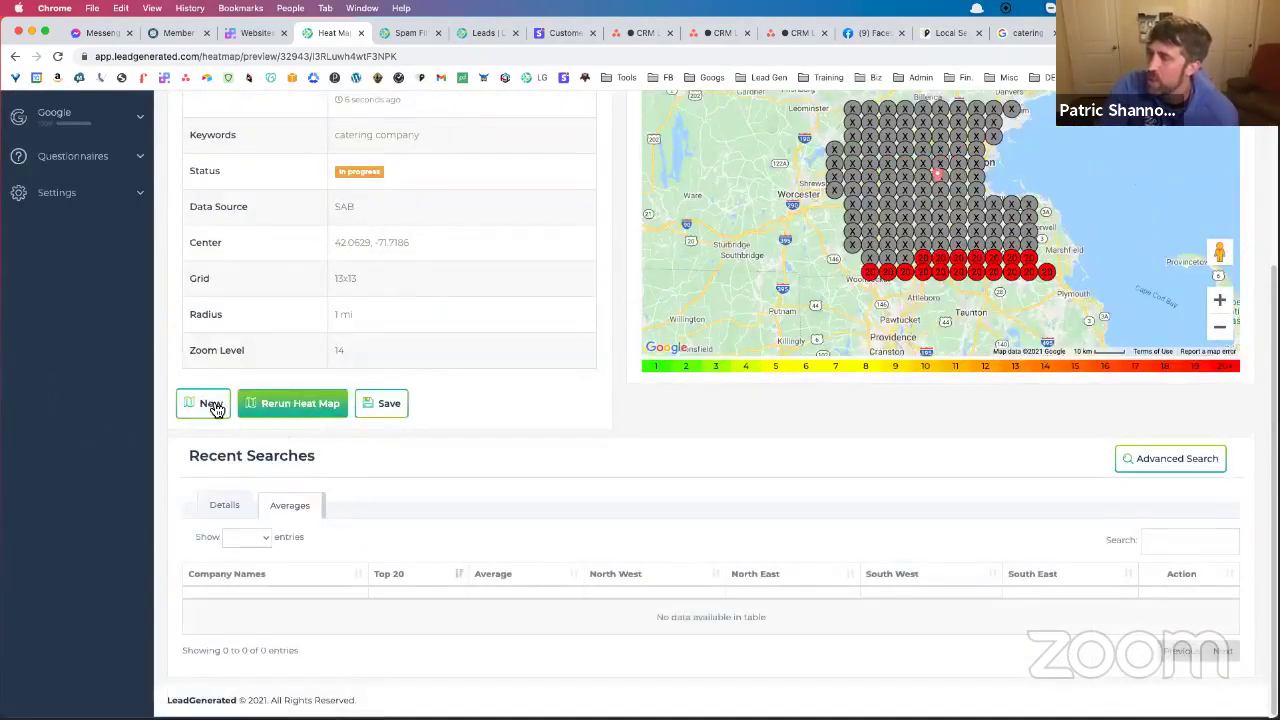
left_click(210, 404)
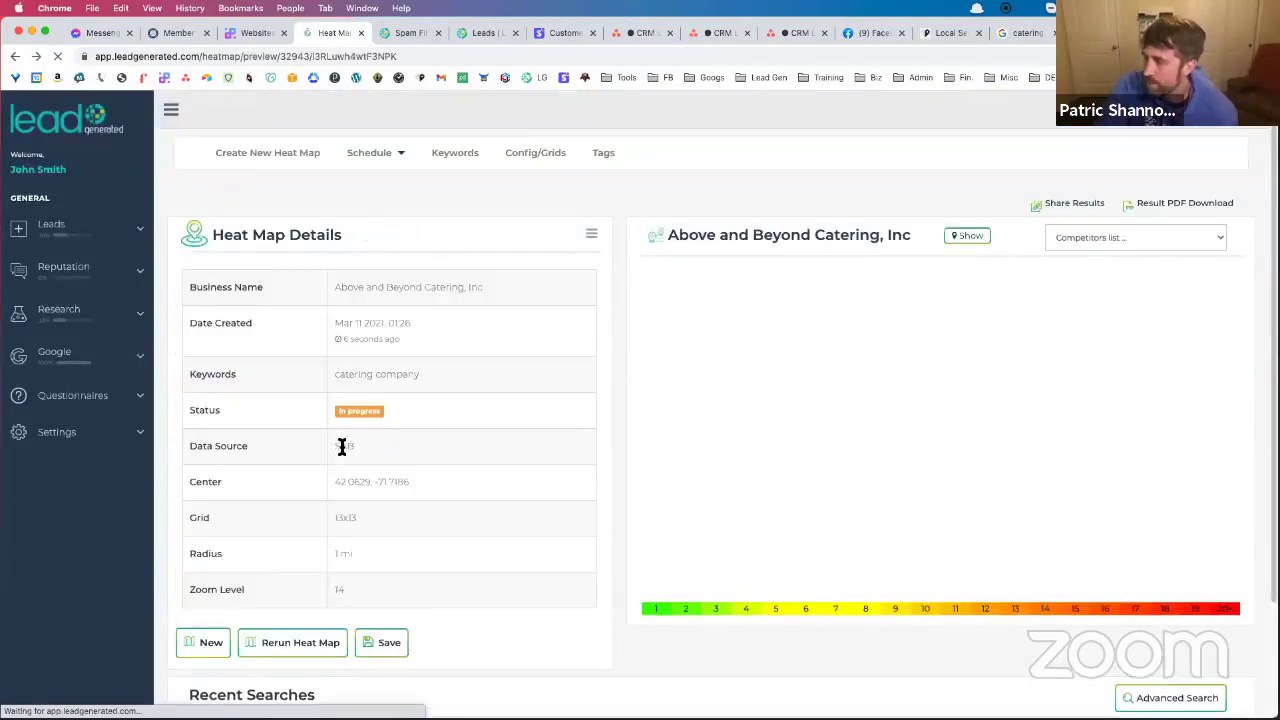
scroll(341, 446, "down", 3)
scroll(418, 437, "down", 5)
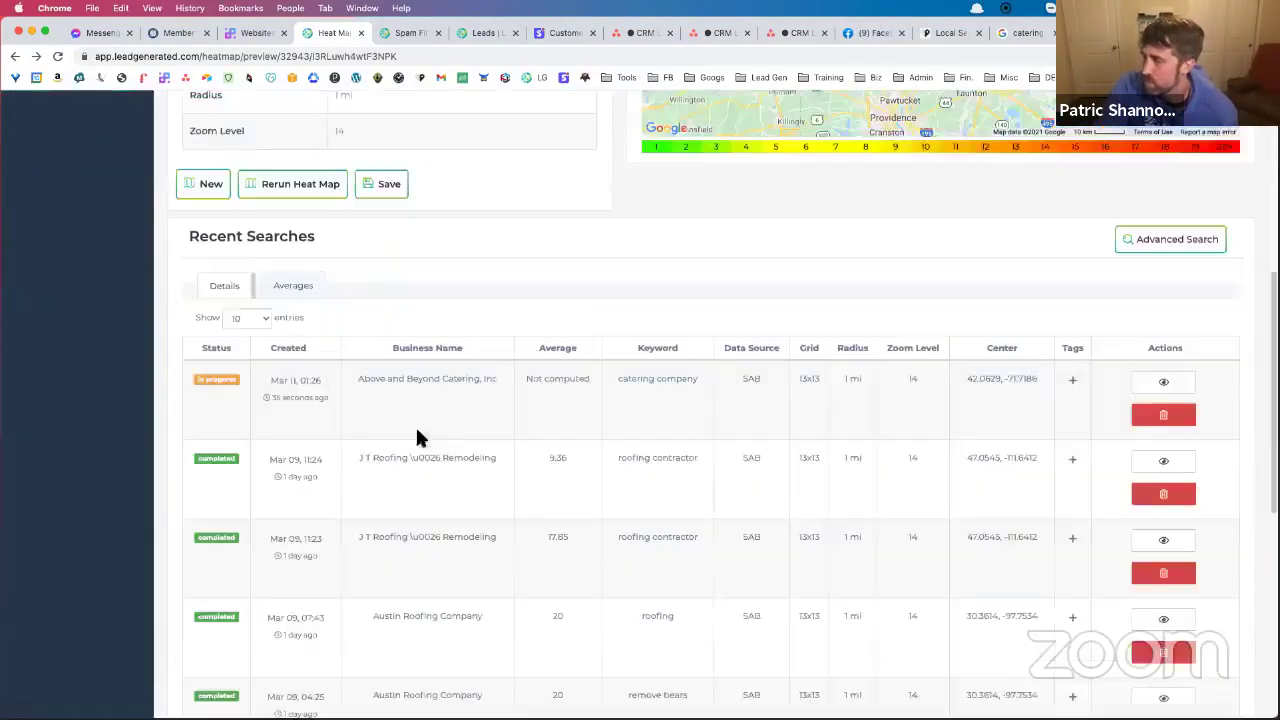
left_click(1157, 467)
Show competitor averages sorted by average ranking and select the Maddox Roofing name
scroll(480, 466, "down", 3)
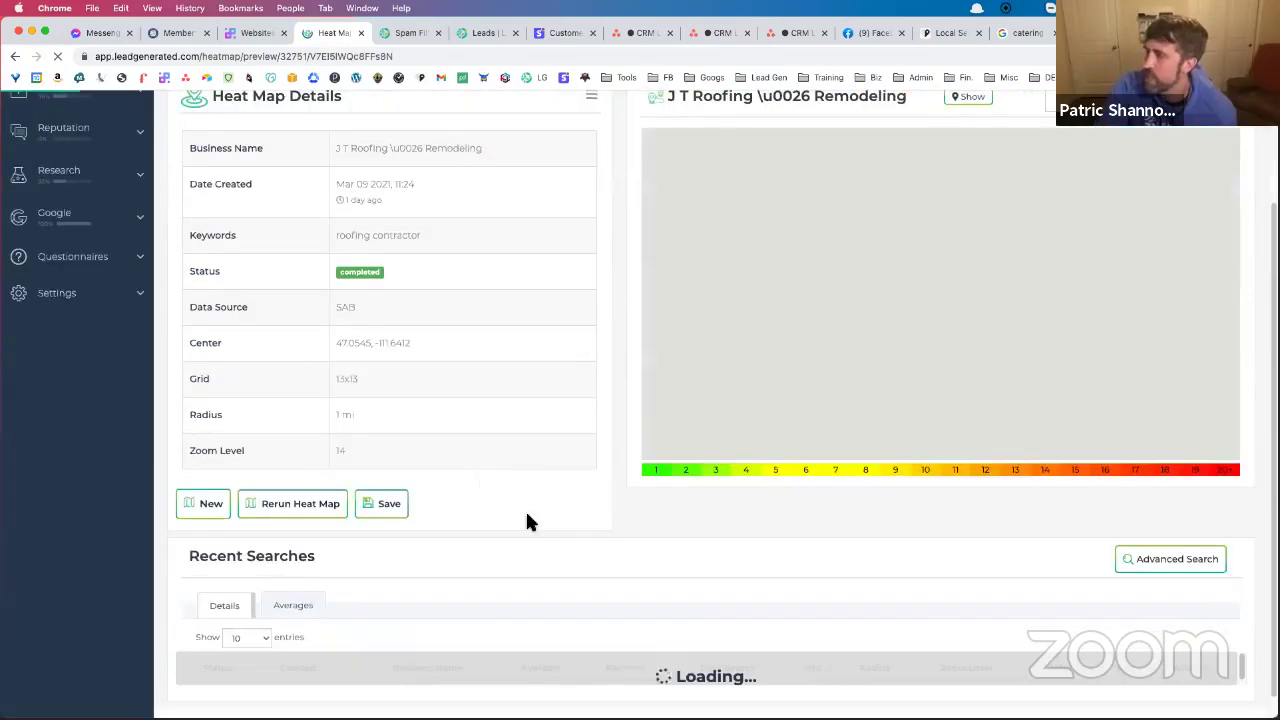
scroll(433, 530, "down", 1)
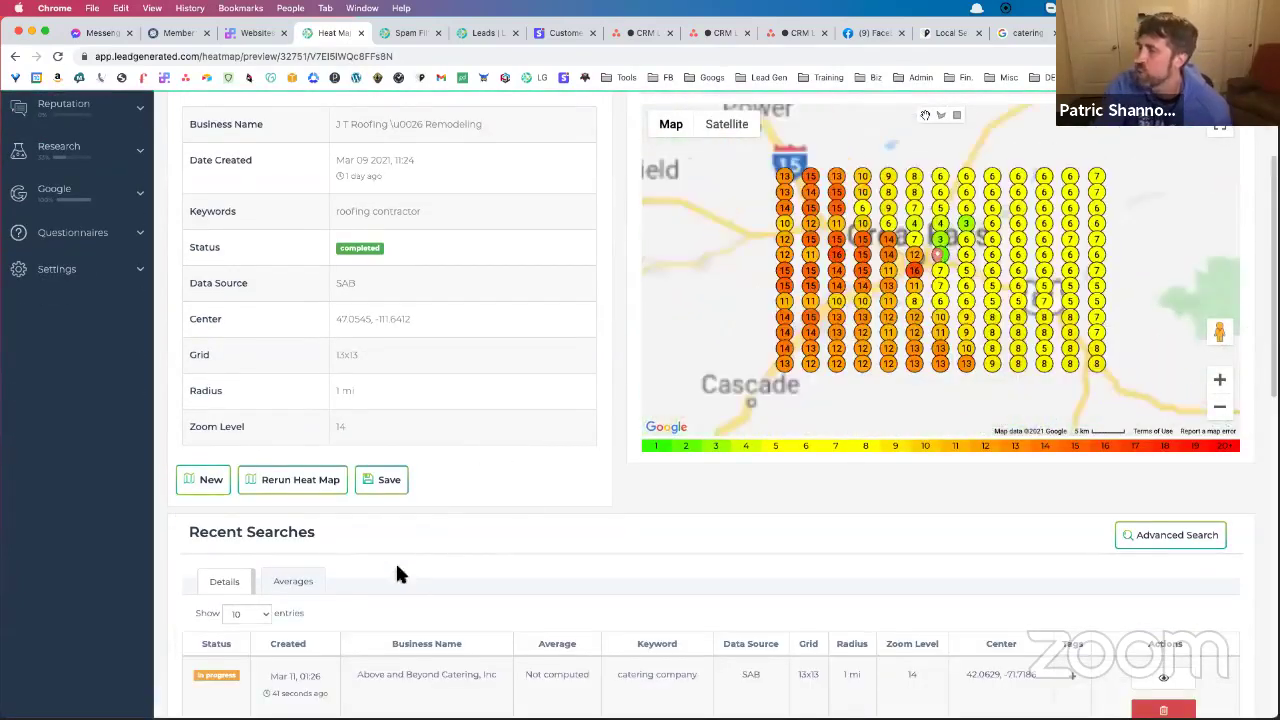
left_click(307, 578)
scroll(450, 548, "down", 1)
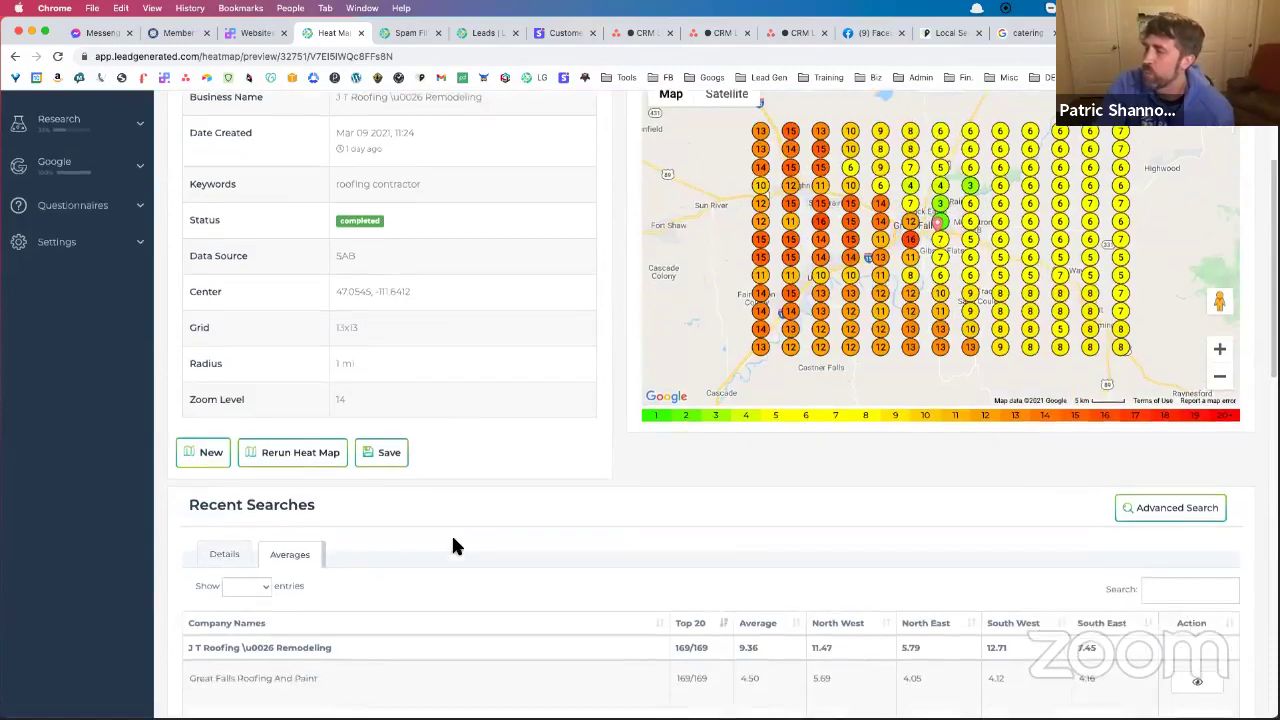
scroll(503, 529, "down", 4)
scroll(503, 529, "up", 5)
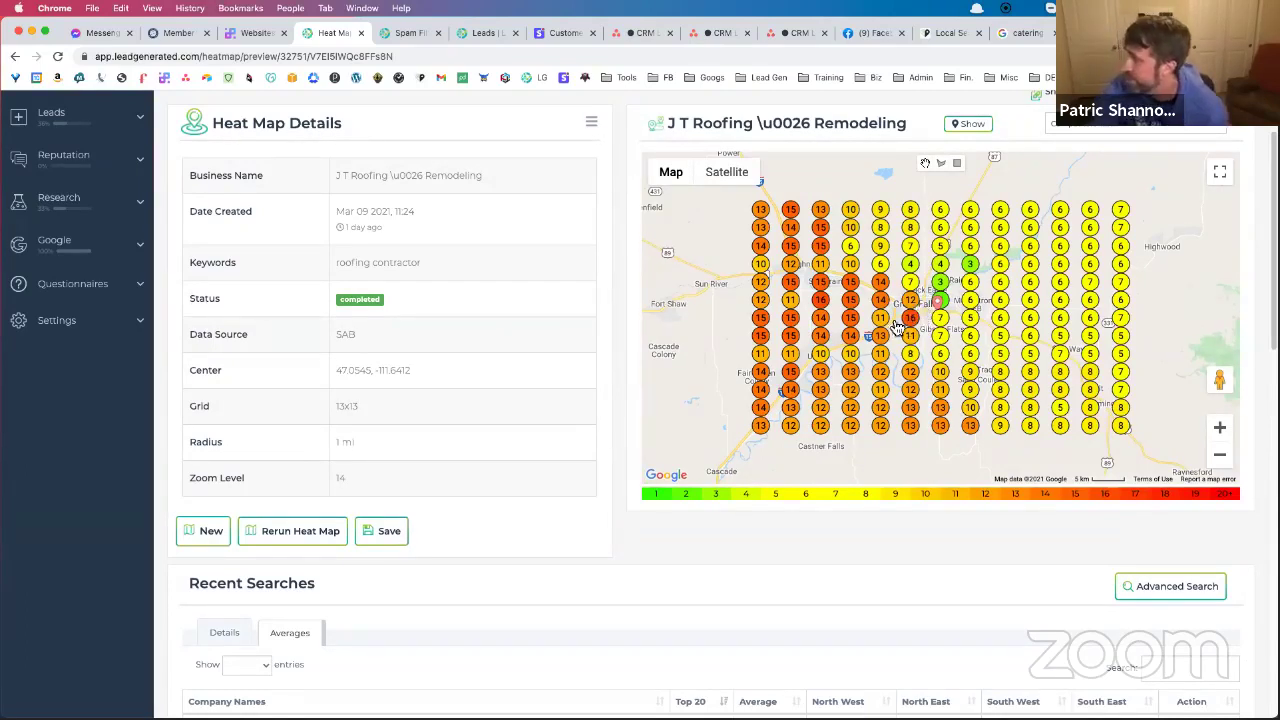
scroll(597, 465, "down", 5)
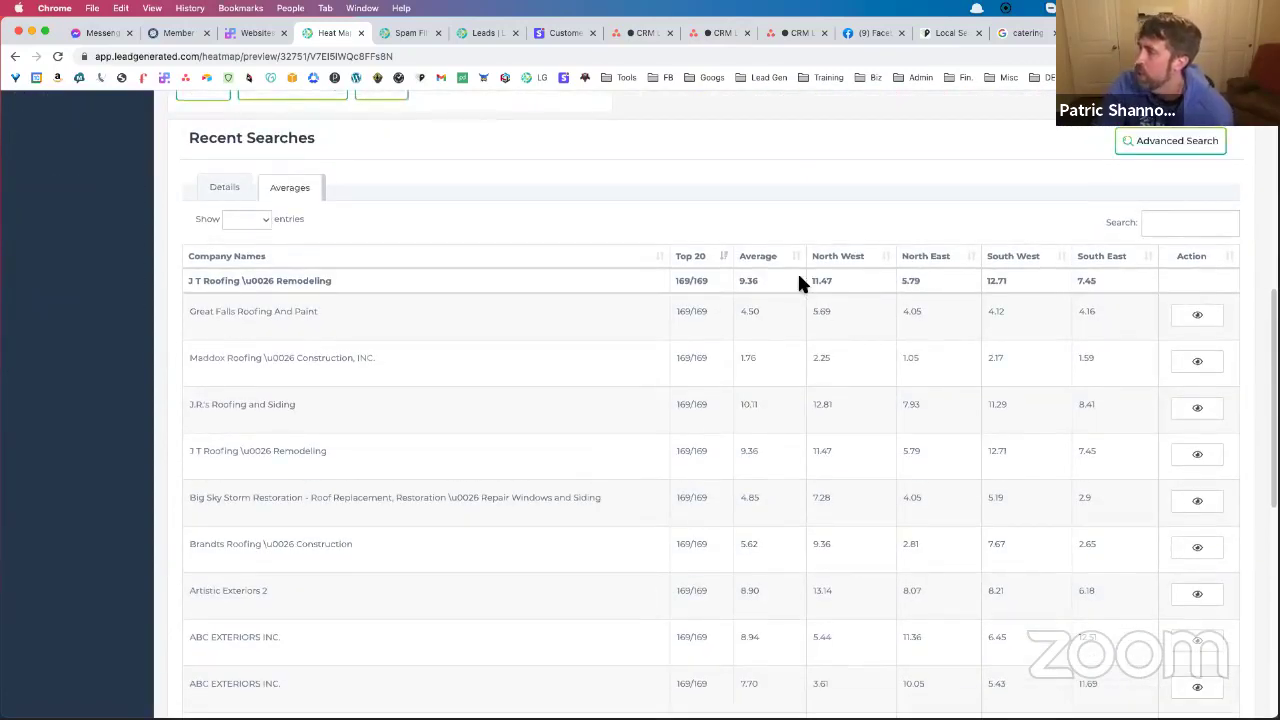
scroll(805, 300, "up", 3)
scroll(791, 415, "down", 1)
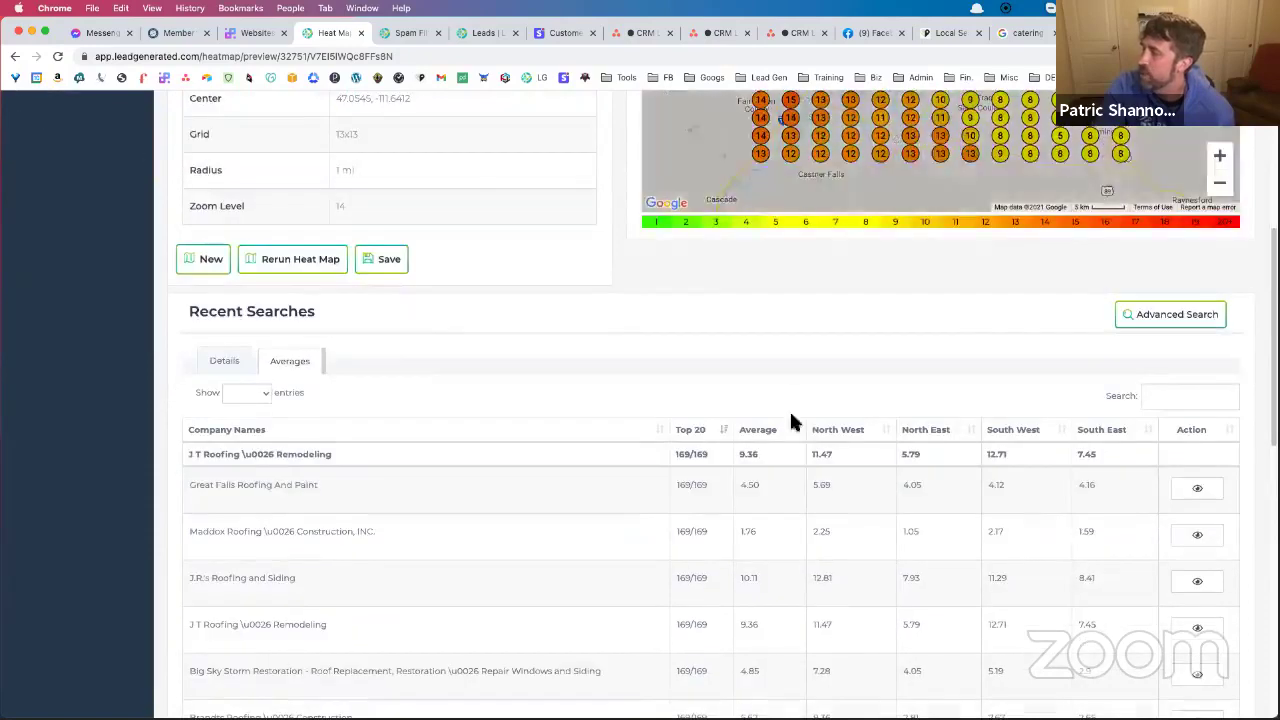
left_click(801, 435)
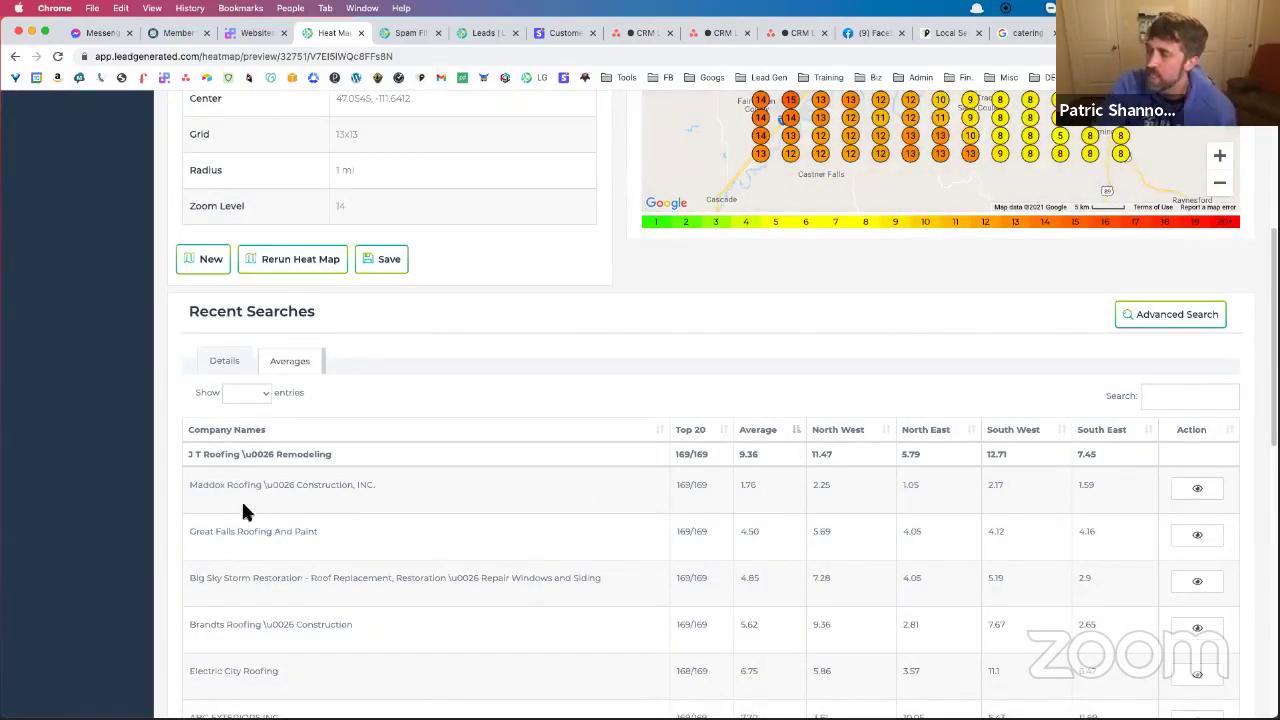
left_click_drag(186, 485, 360, 487)
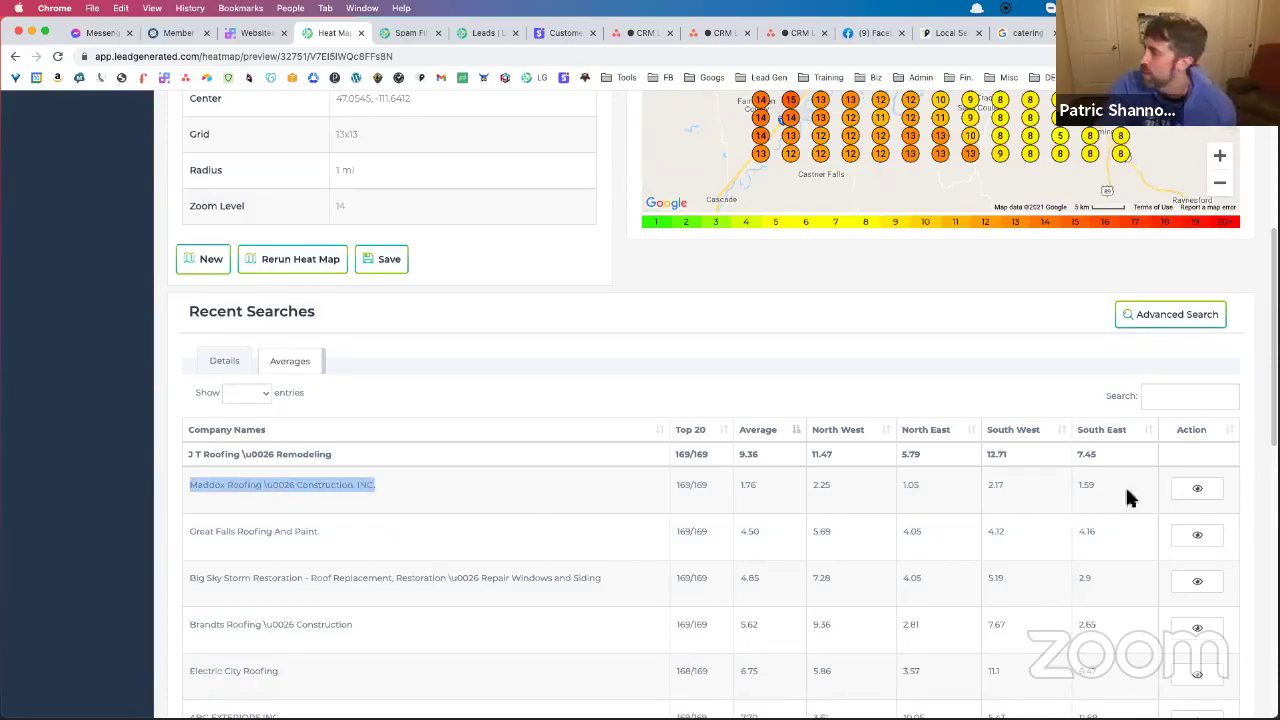
Display the heat map from Maddox Roofing & Construction's rankings
left_click(1197, 489)
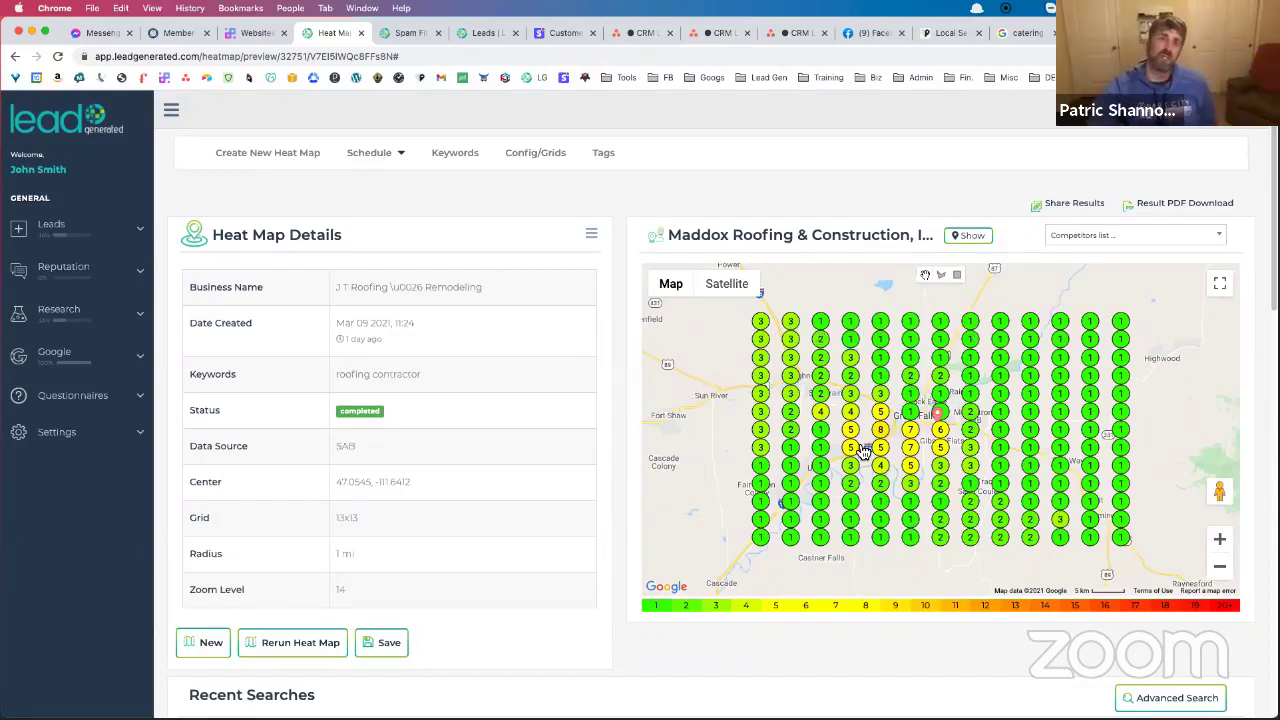
scroll(868, 445, "down", 5)
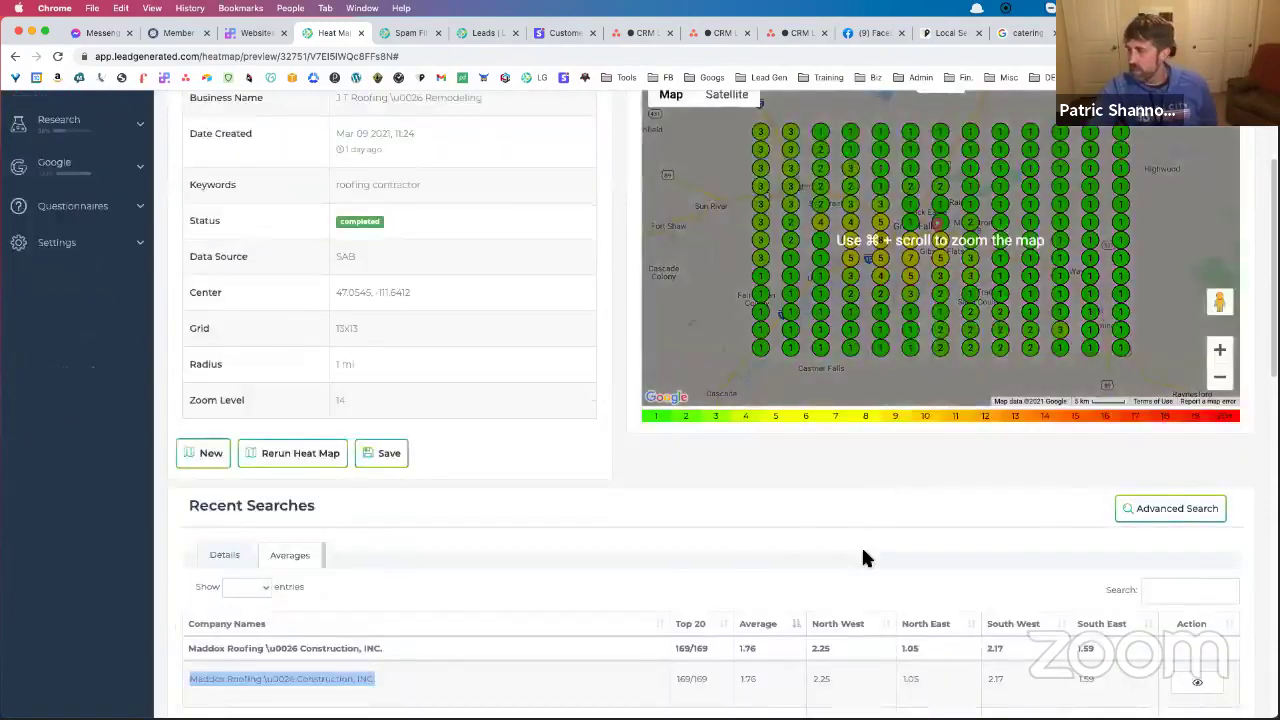
Highlight Maddox's 1.76 average and zoom the map out one level
scroll(866, 558, "down", 3)
left_click_drag(765, 566, 740, 570)
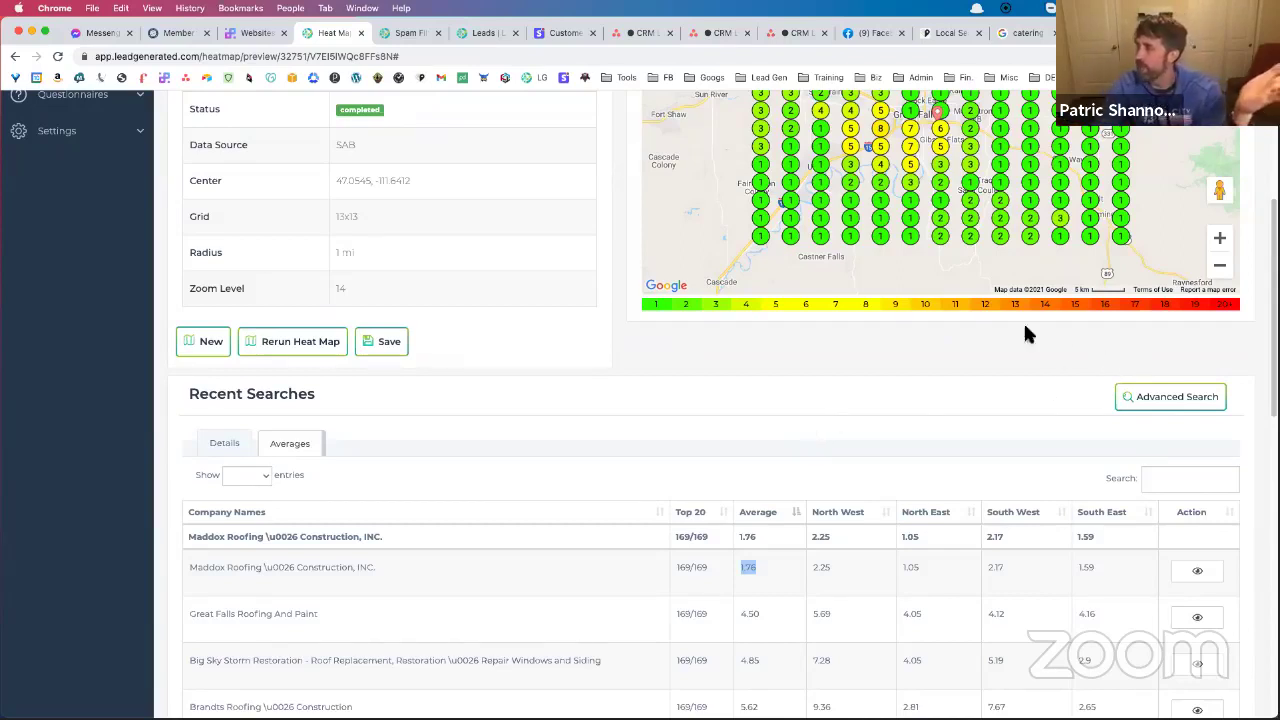
left_click(1219, 266)
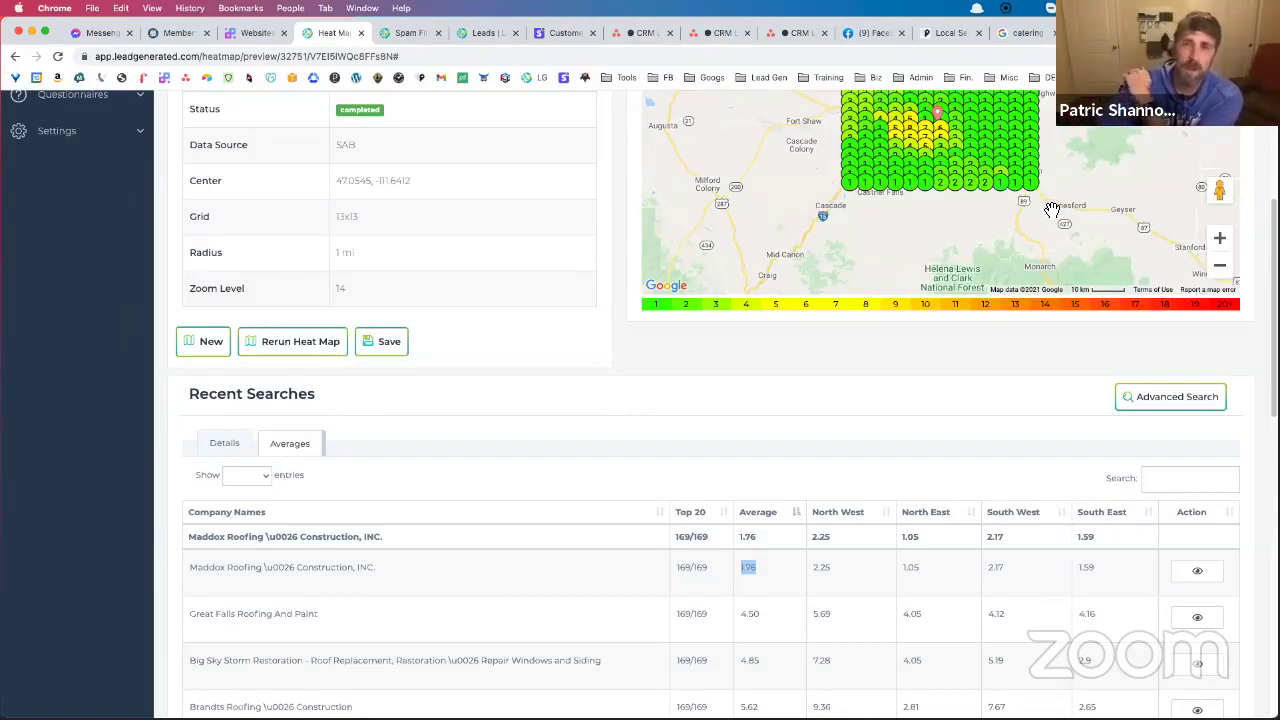
Return to the search details list and reopen the Above and Beyond Catering heat map
left_click(225, 447)
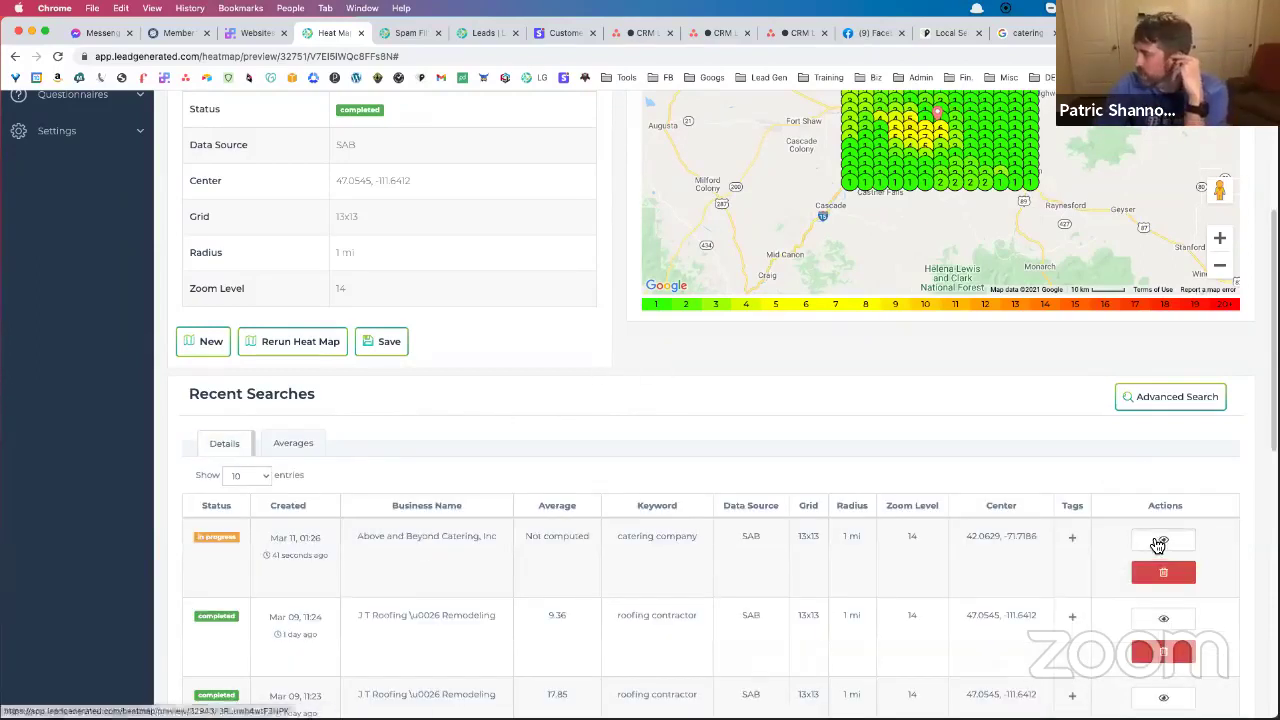
left_click(1160, 539)
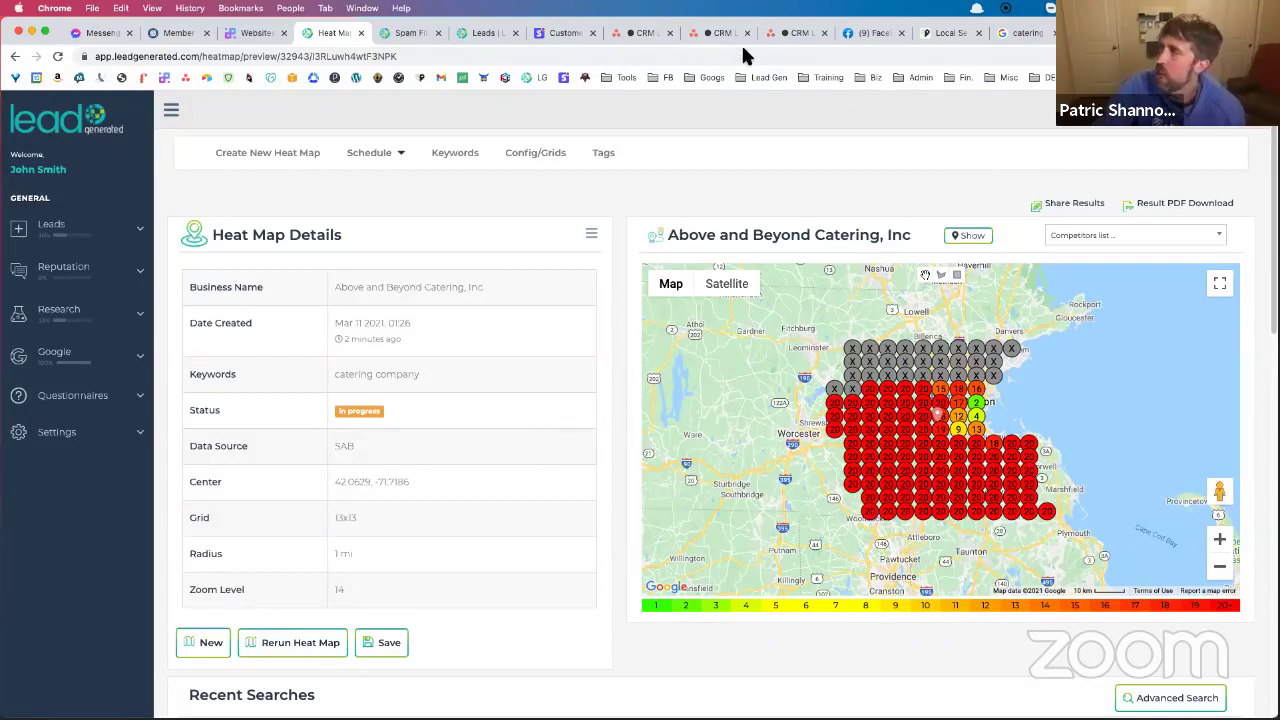
left_click(409, 38)
Open the All Niches list under Research > Due Diligence in the sidebar
scroll(201, 253, "up", 10)
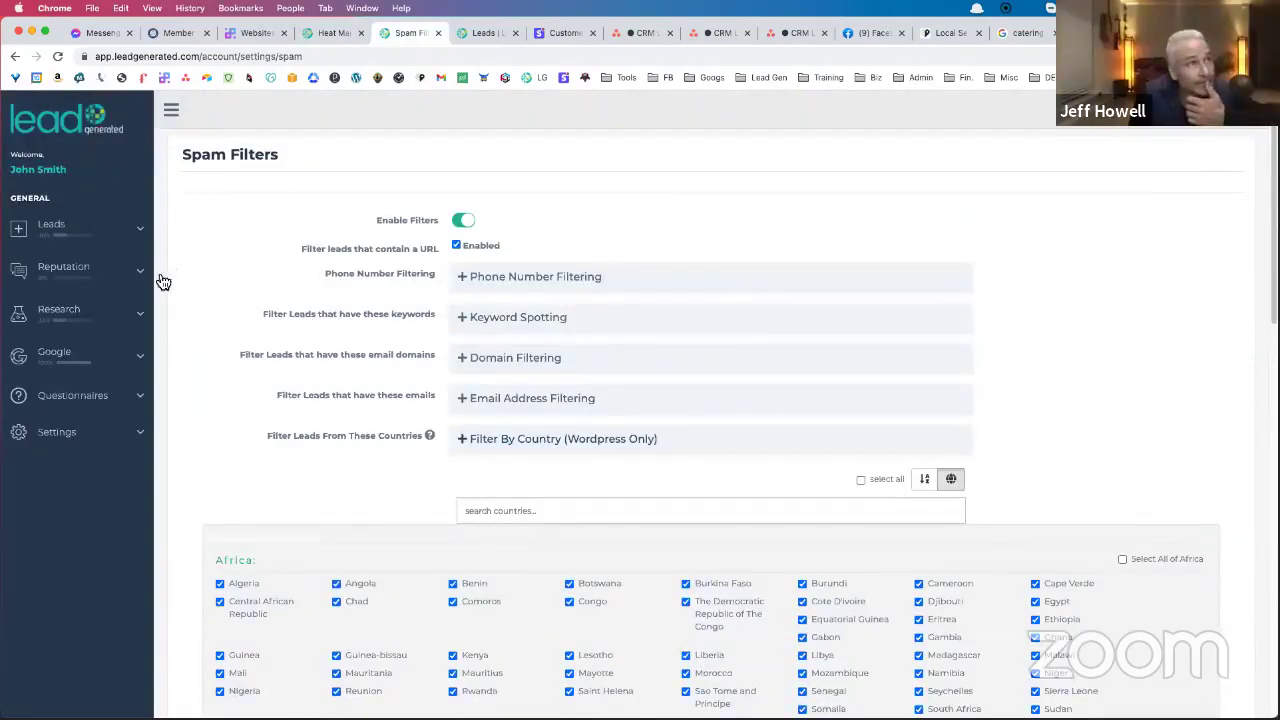
left_click(121, 315)
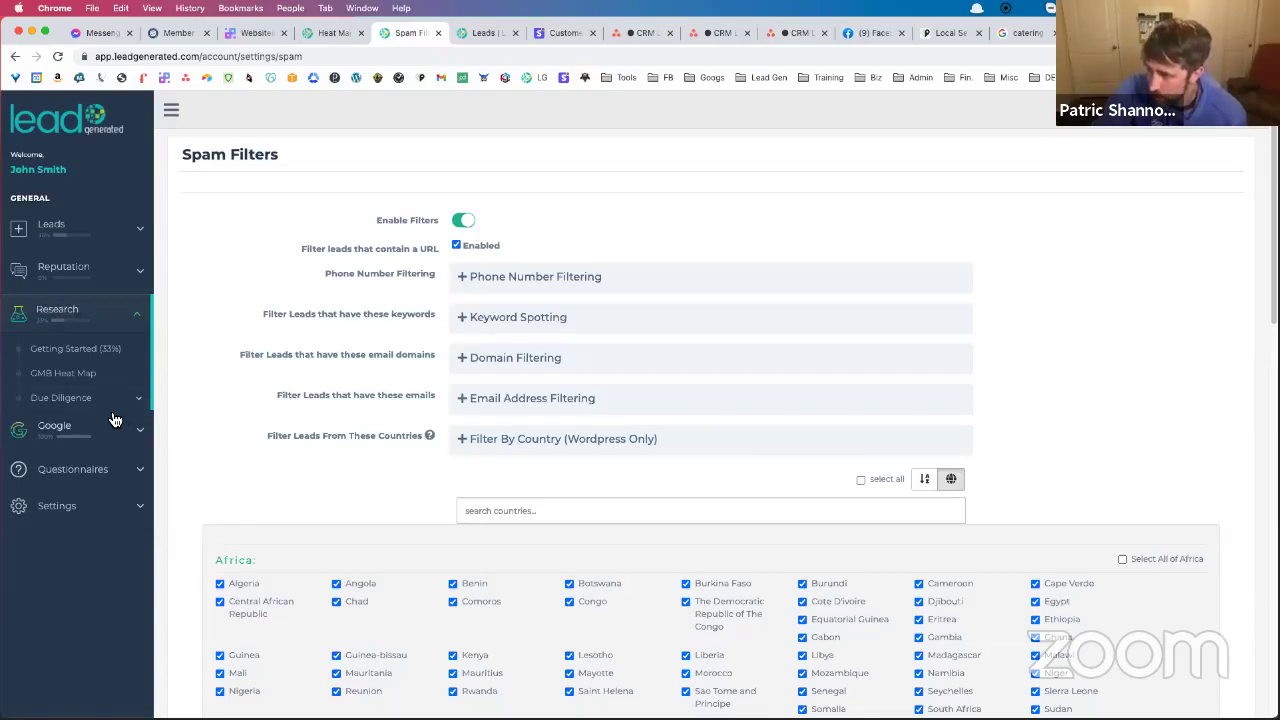
left_click(92, 403)
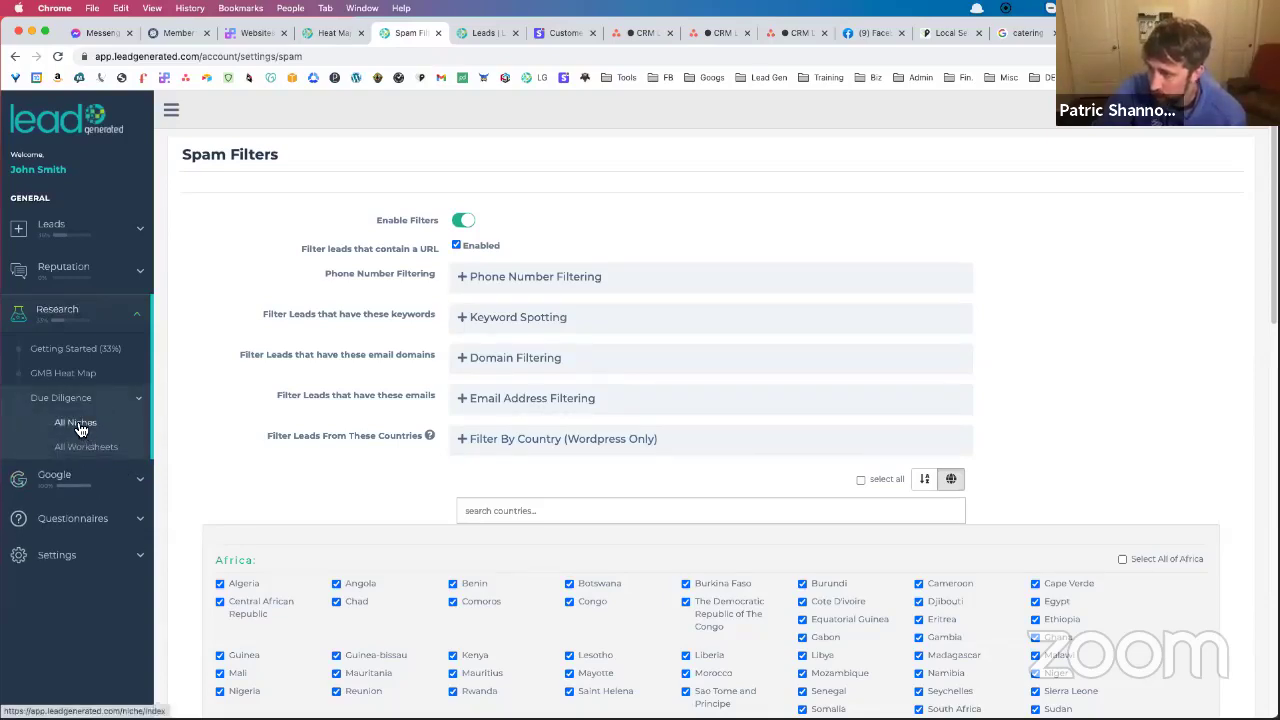
left_click(80, 427)
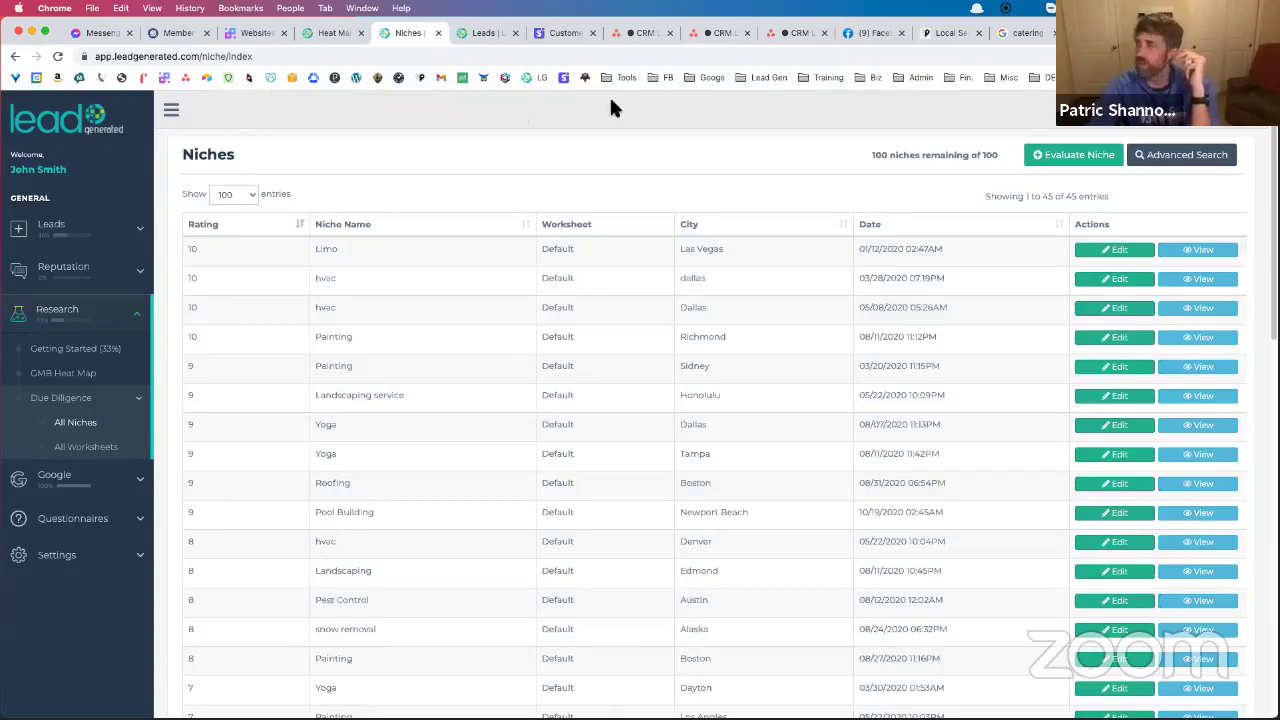
Bring up the Facebook post's comment thread, then close the Facebook page
left_click(866, 33)
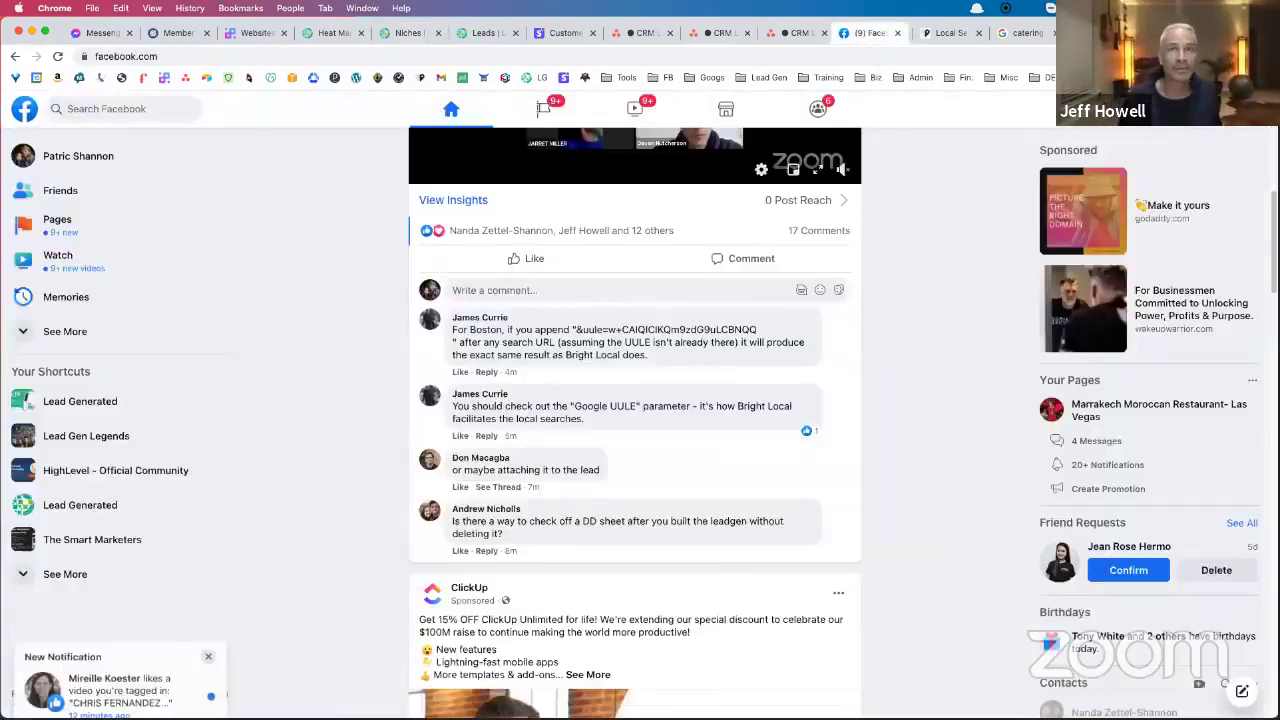
key("ctrl+w")
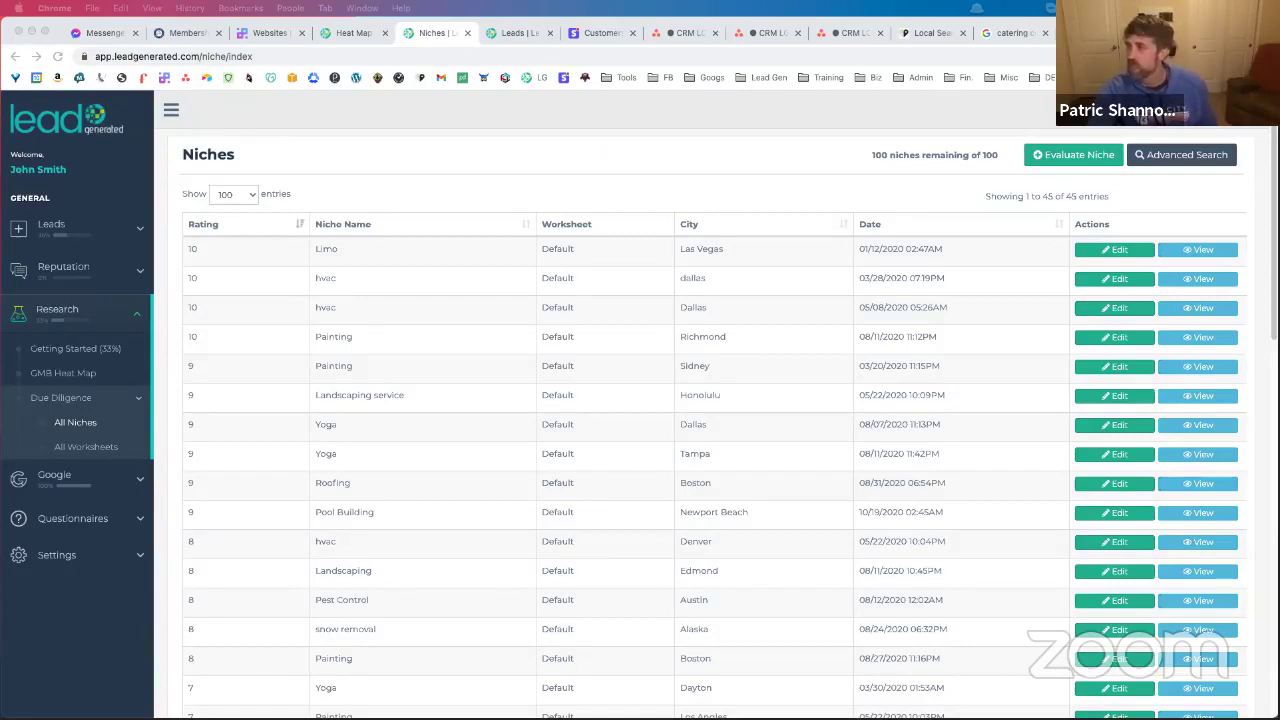
Open the GMB Heat Map page under Research and scroll to the recent searches
left_click(113, 481)
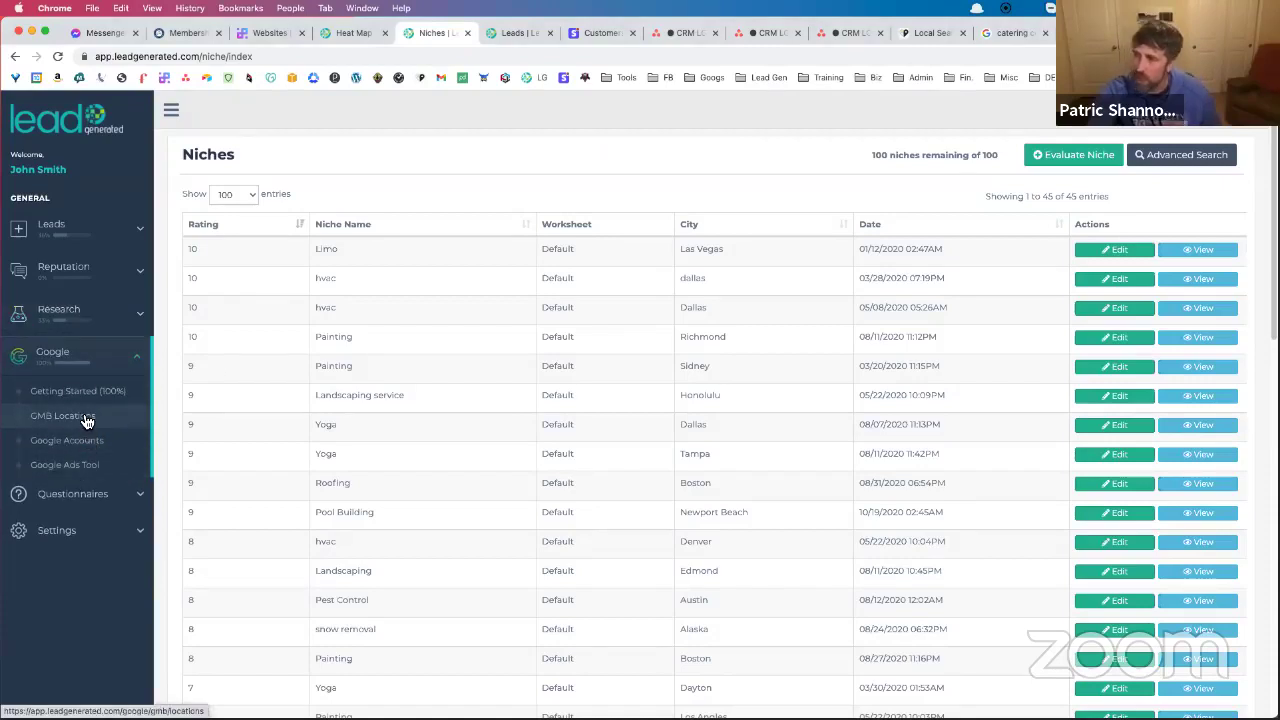
left_click(106, 312)
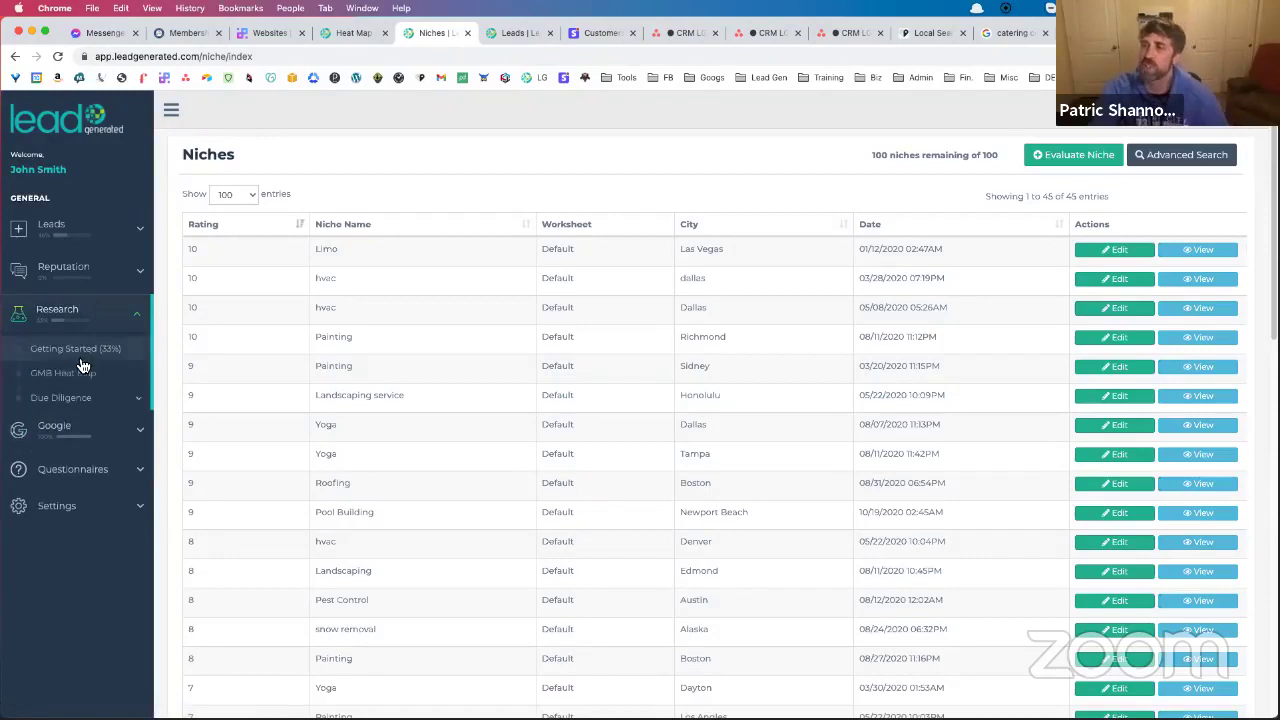
left_click(78, 378)
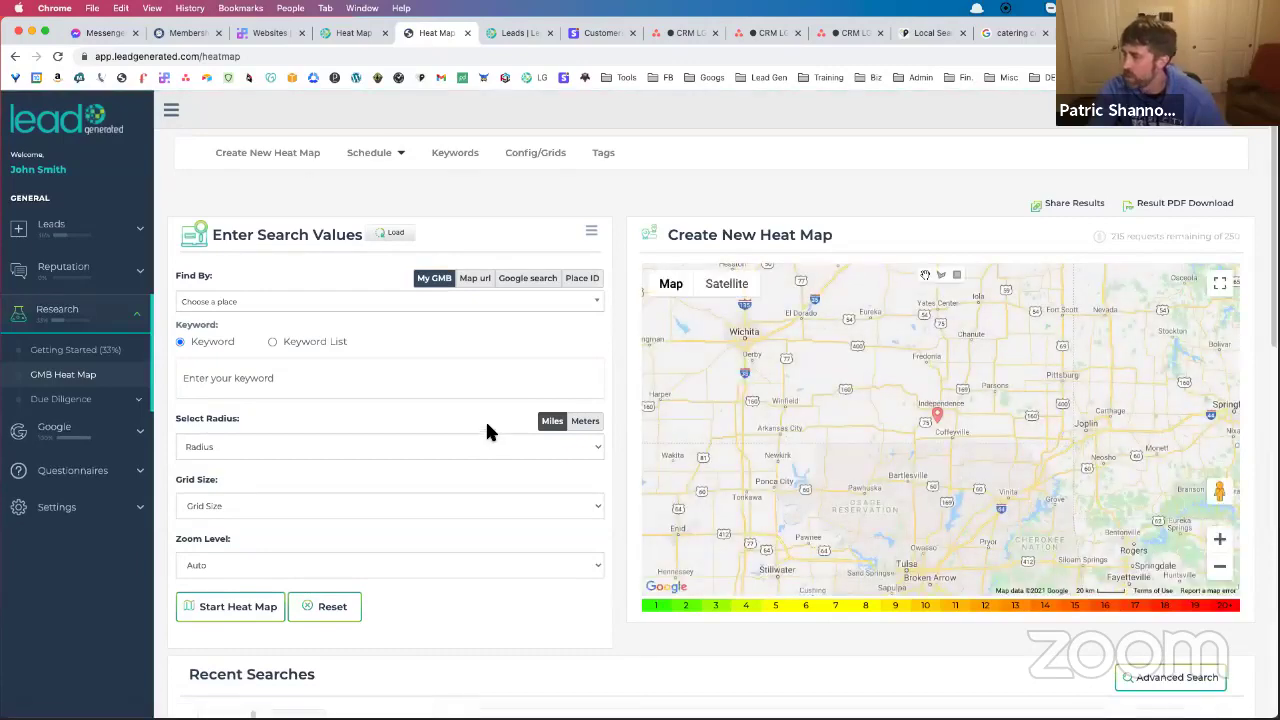
scroll(520, 425, "down", 5)
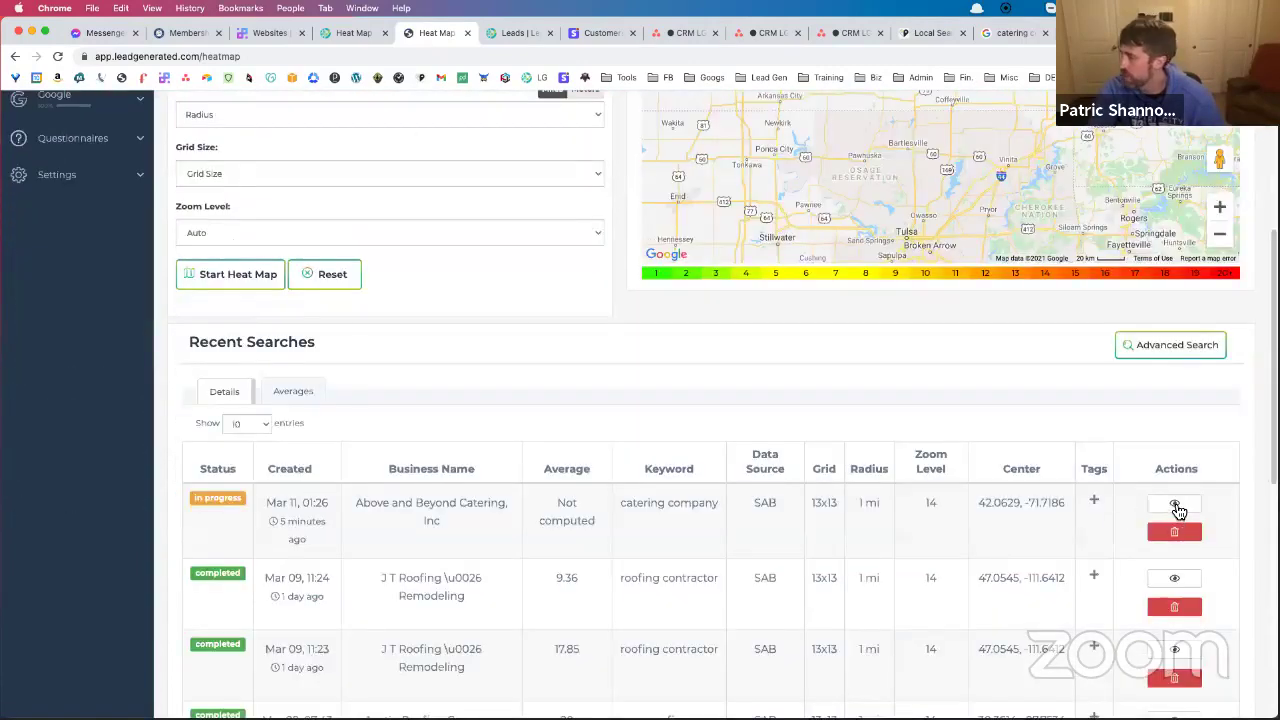
Open the Above and Beyond Catering heat map from the first Recent Searches row
left_click(1175, 505)
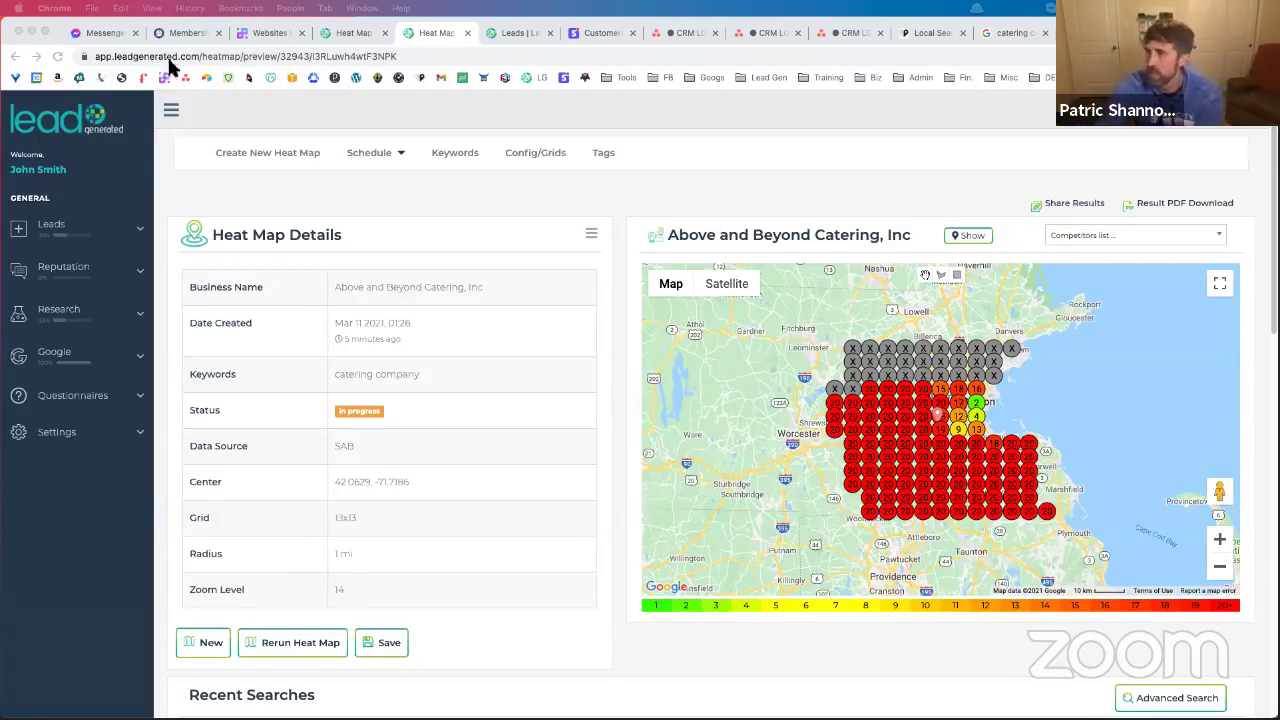
left_click(58, 60)
left_click(58, 57)
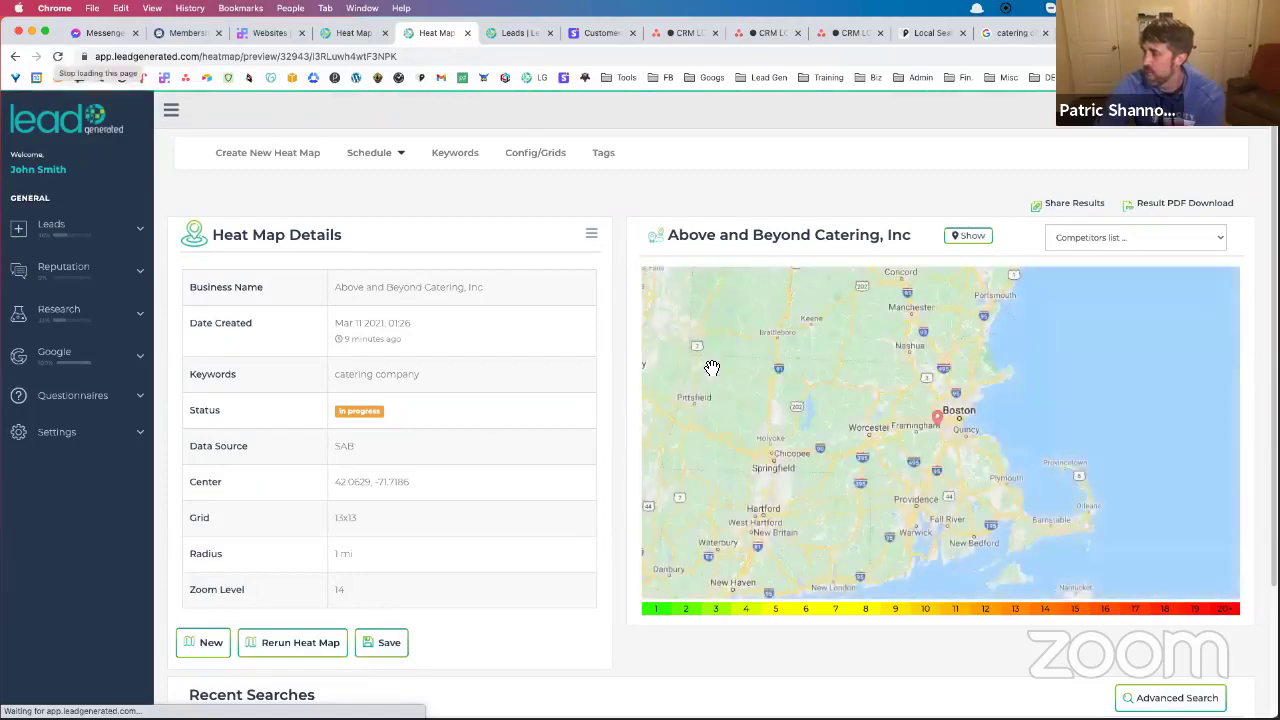
scroll(957, 425, "up", 1)
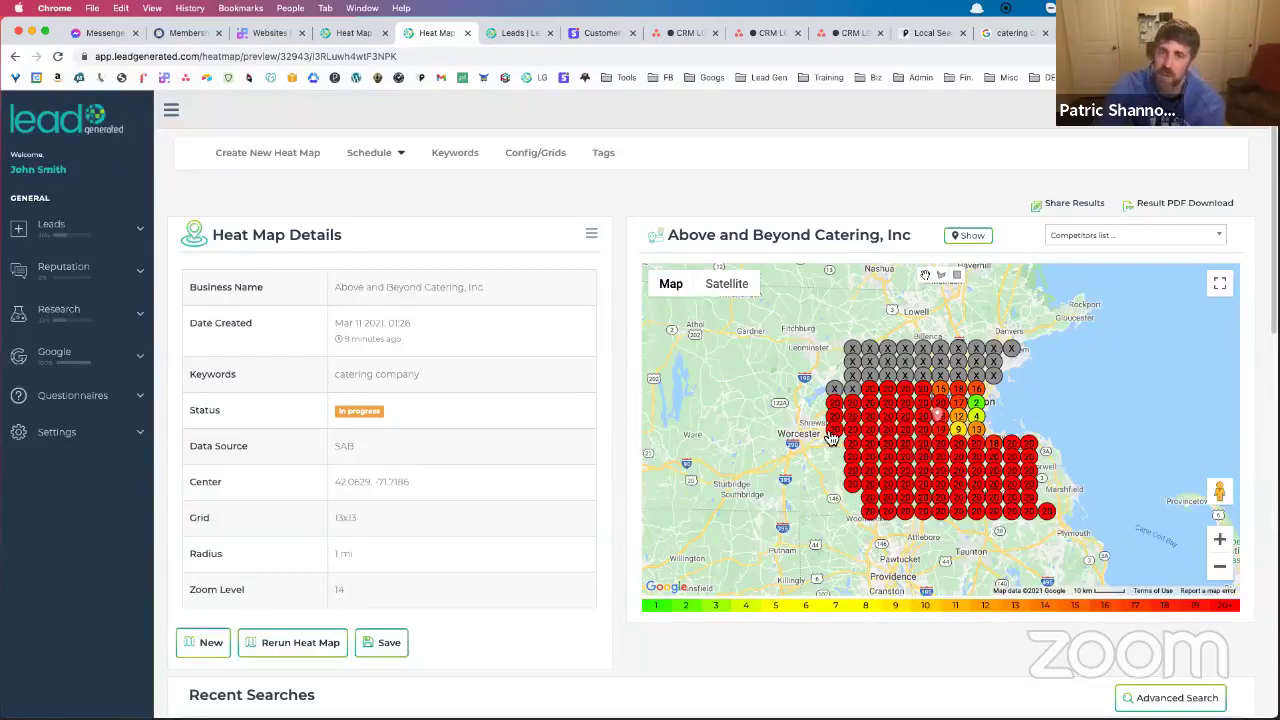
scroll(765, 516, "down", 5)
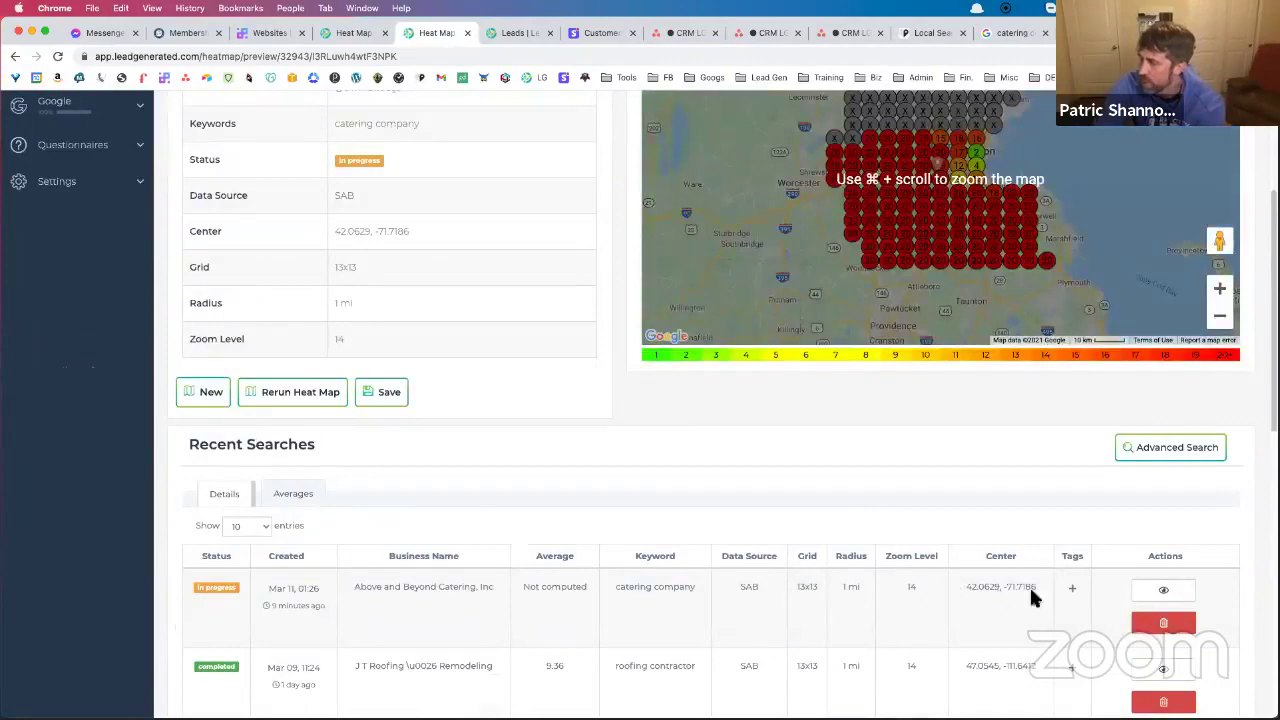
scroll(1000, 578, "down", 2)
left_click(1156, 553)
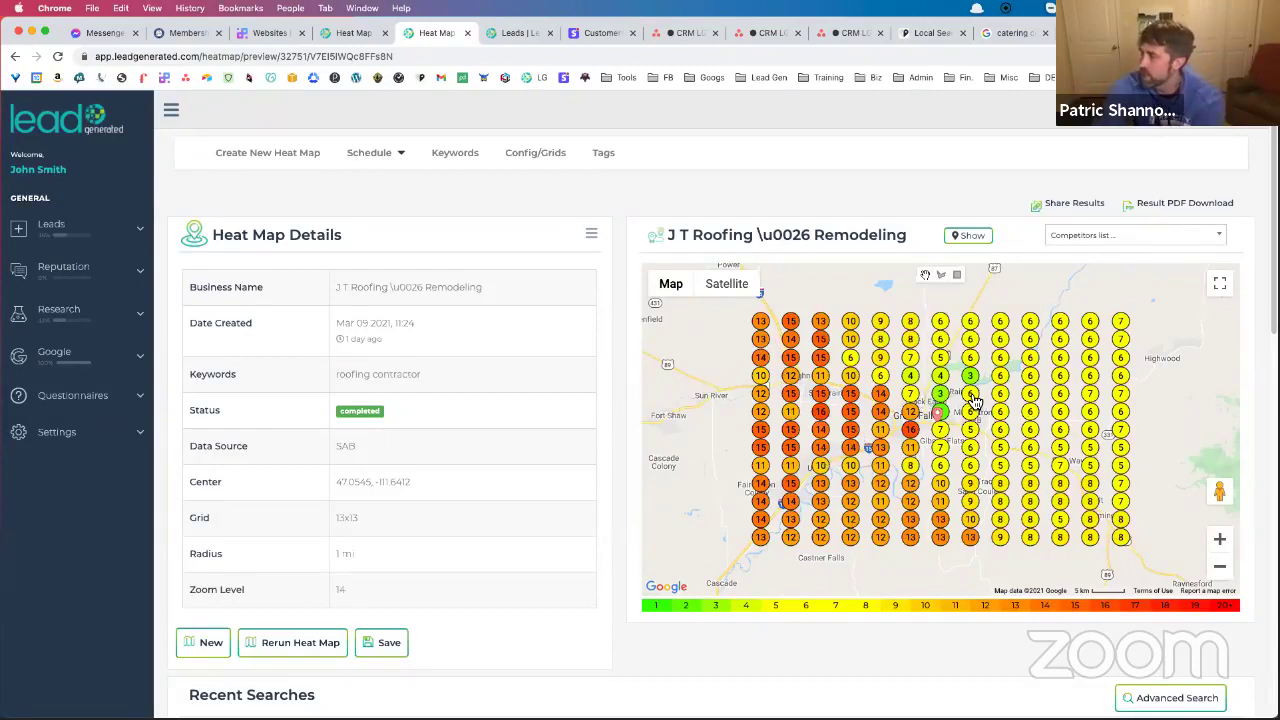
left_click(1220, 540)
left_click_drag(1103, 380, 924, 330)
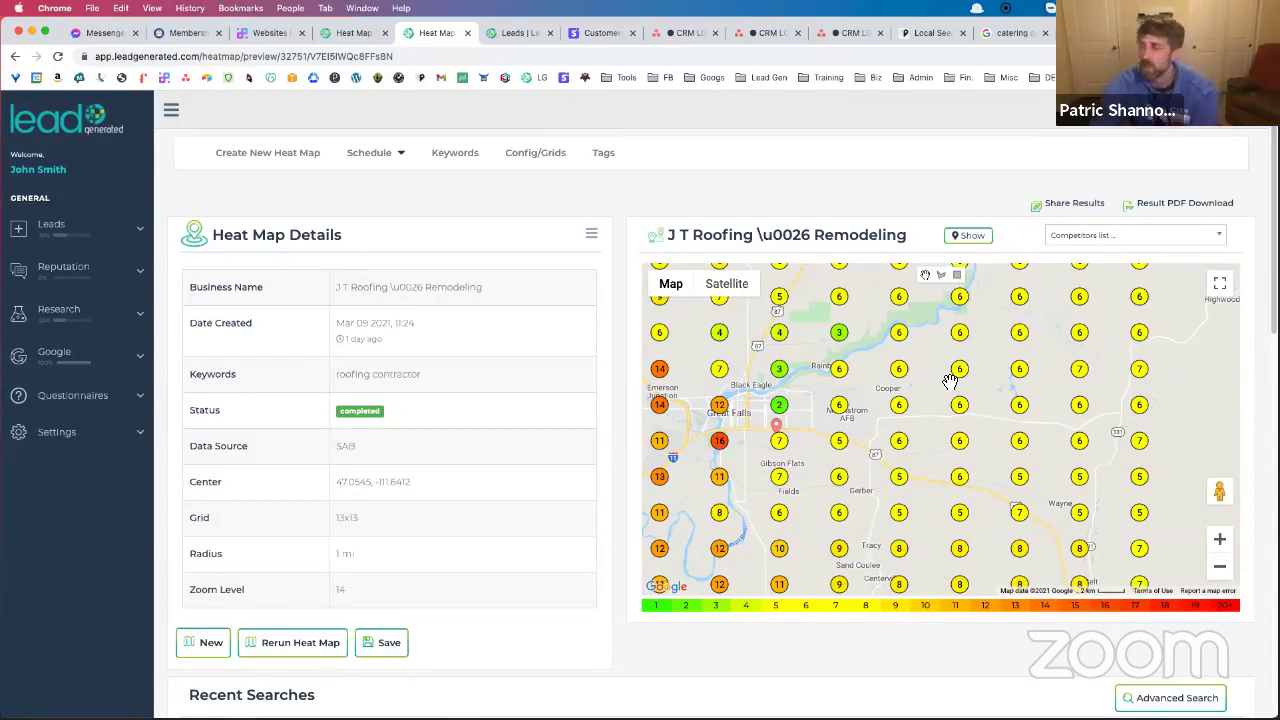
left_click(1220, 567)
left_click(1220, 567)
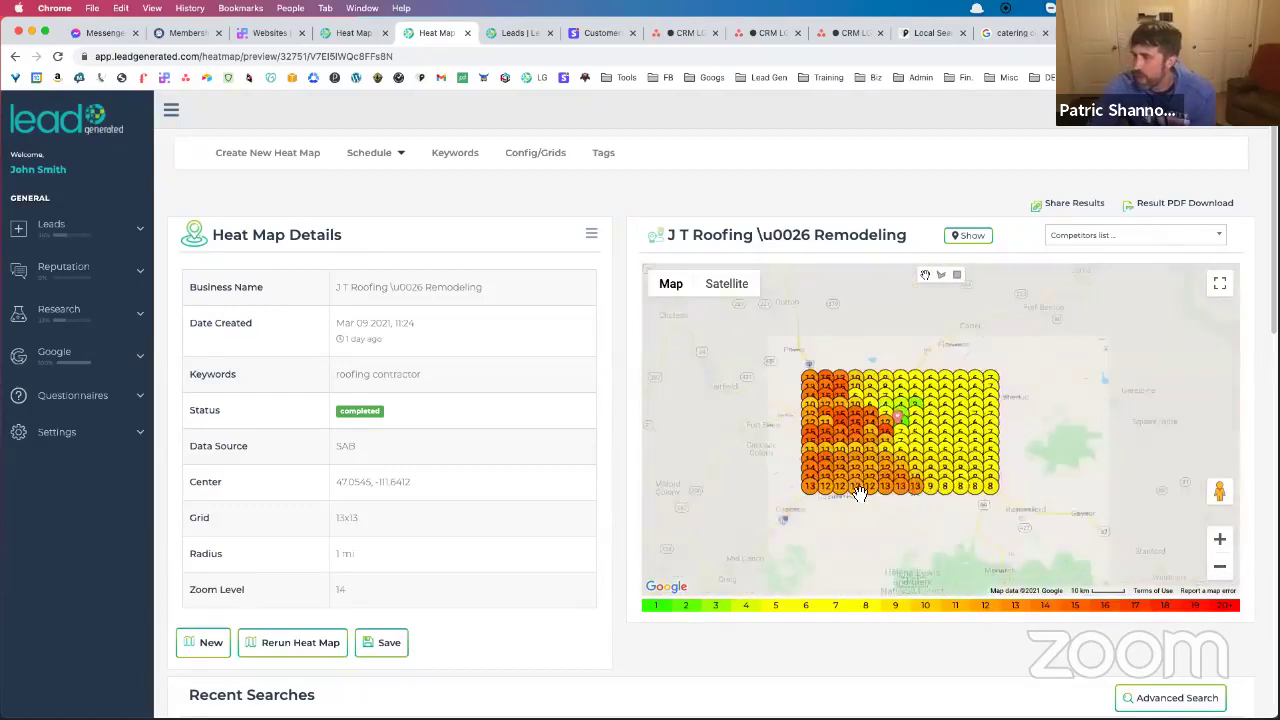
scroll(580, 434, "down", 1)
scroll(480, 580, "down", 4)
left_click(1164, 629)
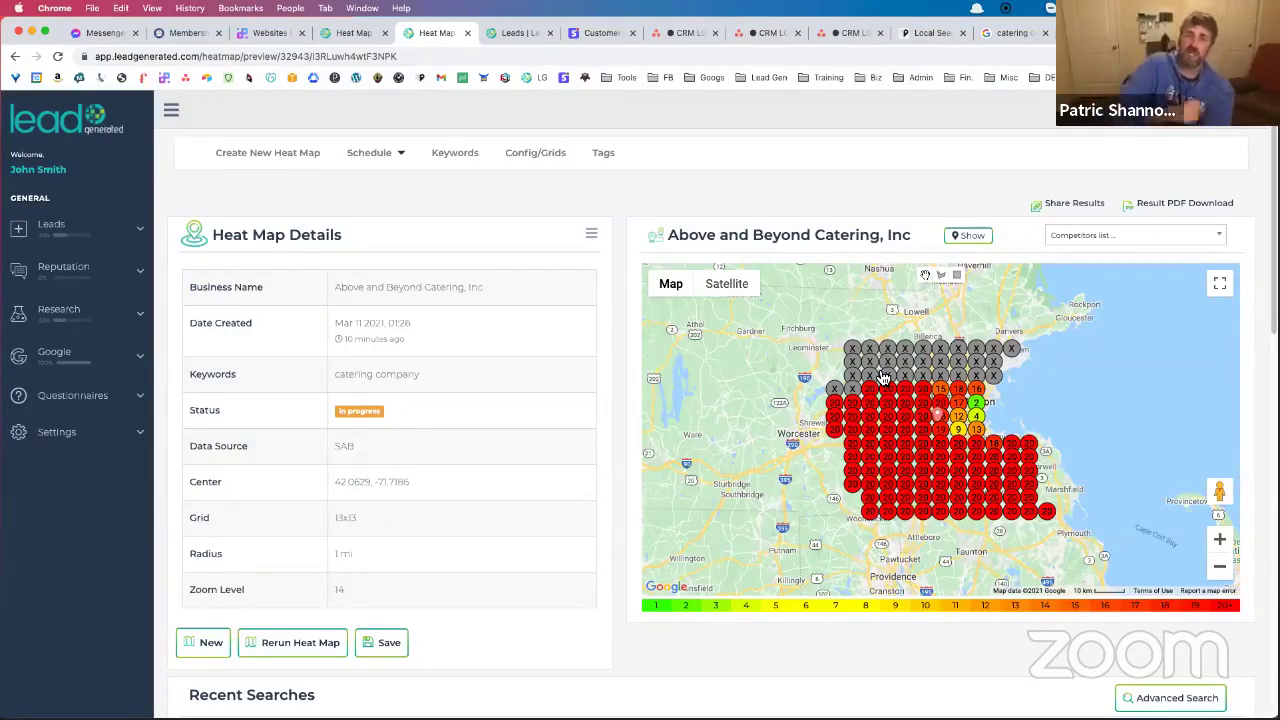
Reopen the J T Roofing heat map and sort the company averages table by average ranking
scroll(884, 377, "down", 3)
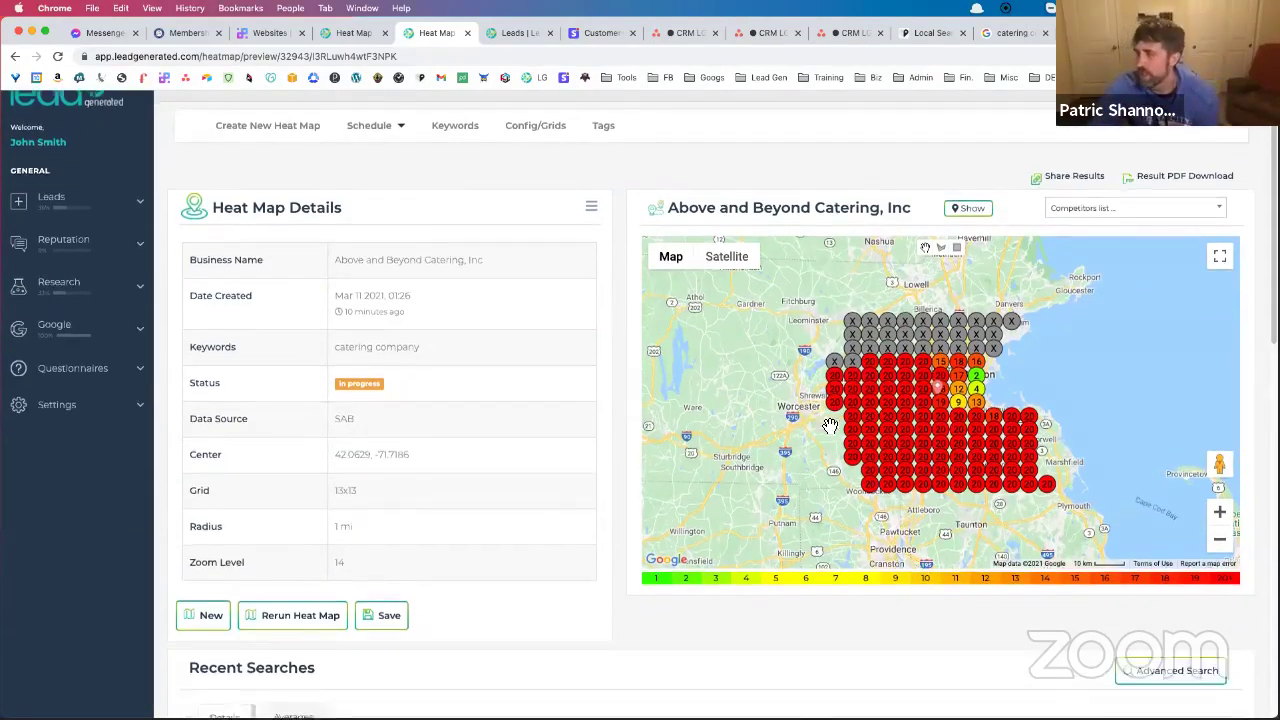
scroll(585, 533, "down", 5)
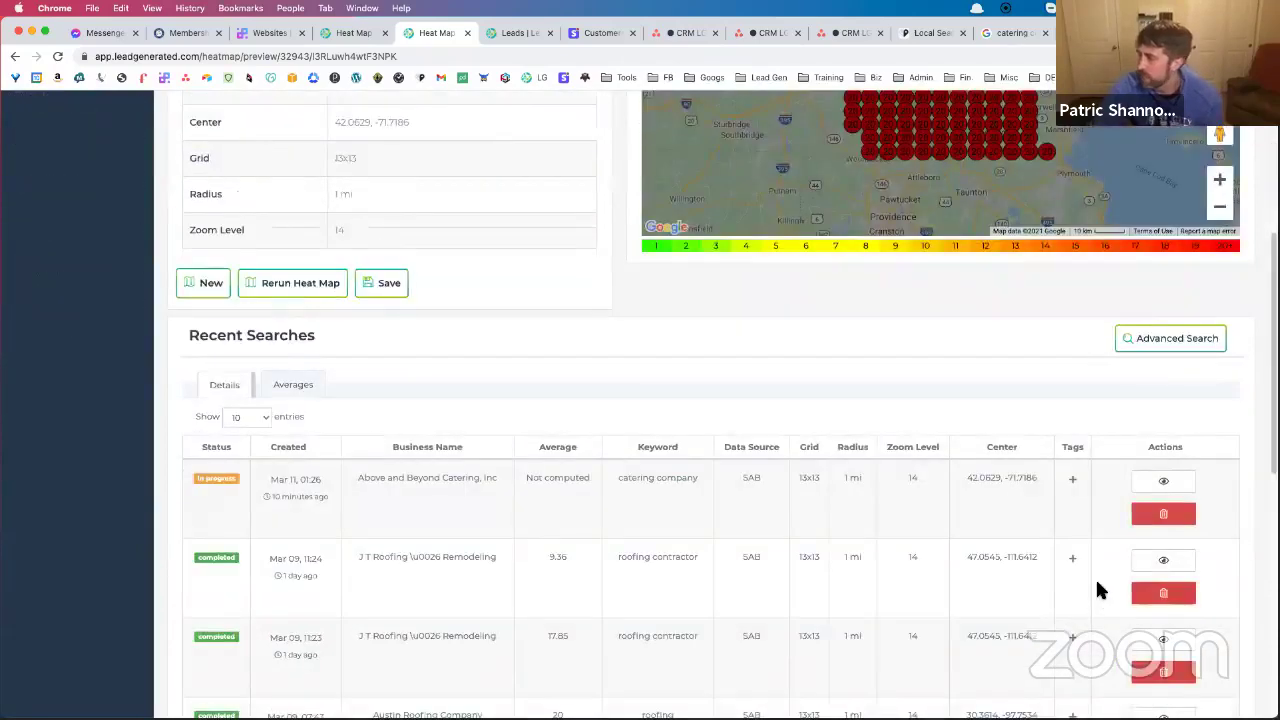
left_click(1140, 562)
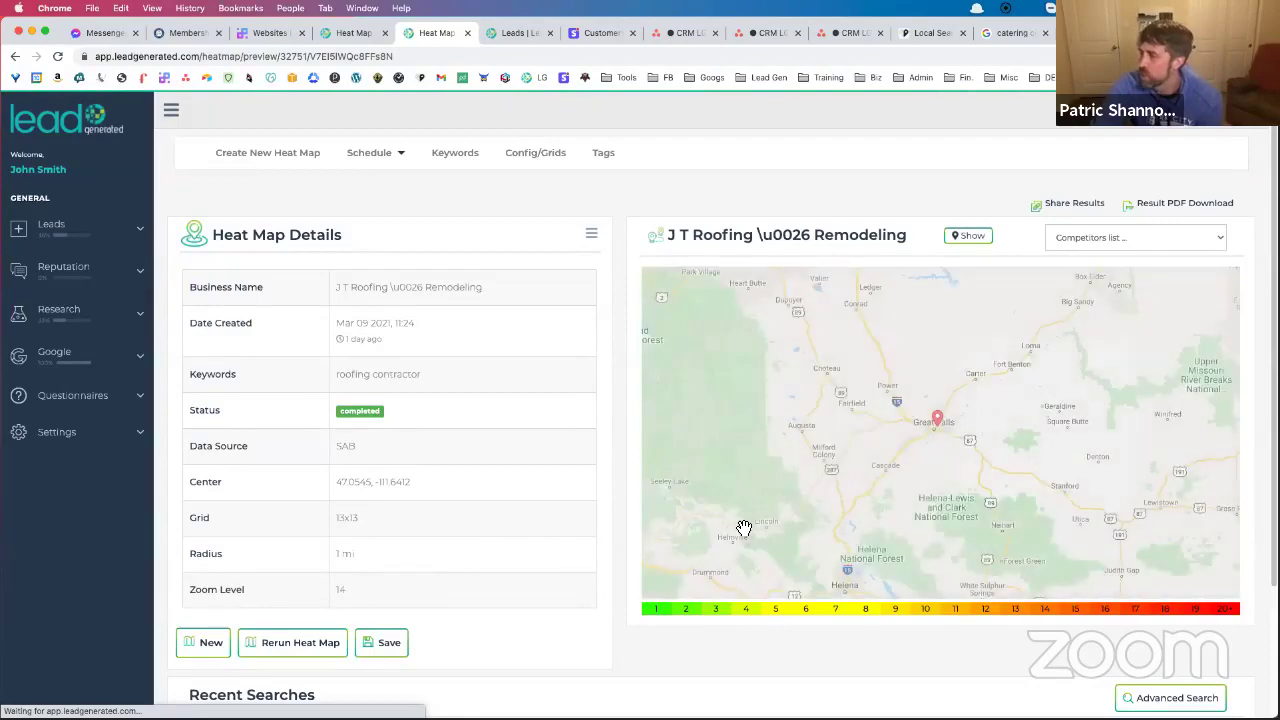
scroll(548, 538, "down", 5)
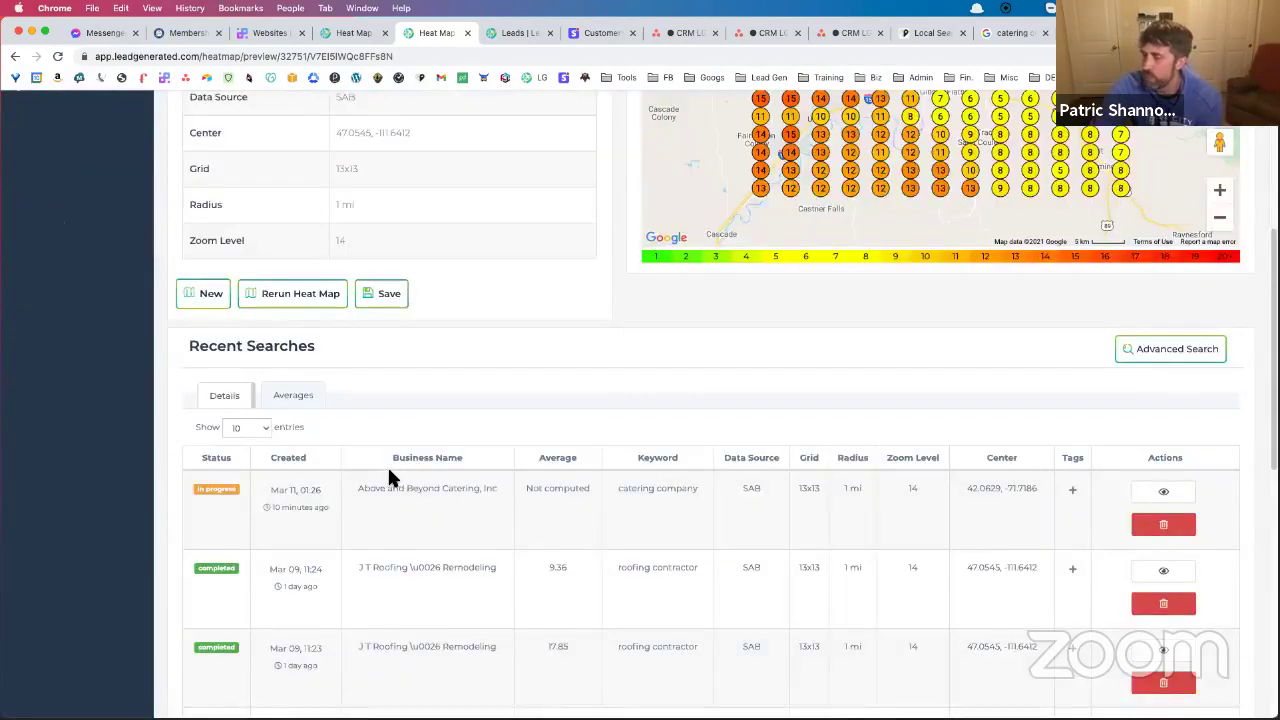
left_click(298, 398)
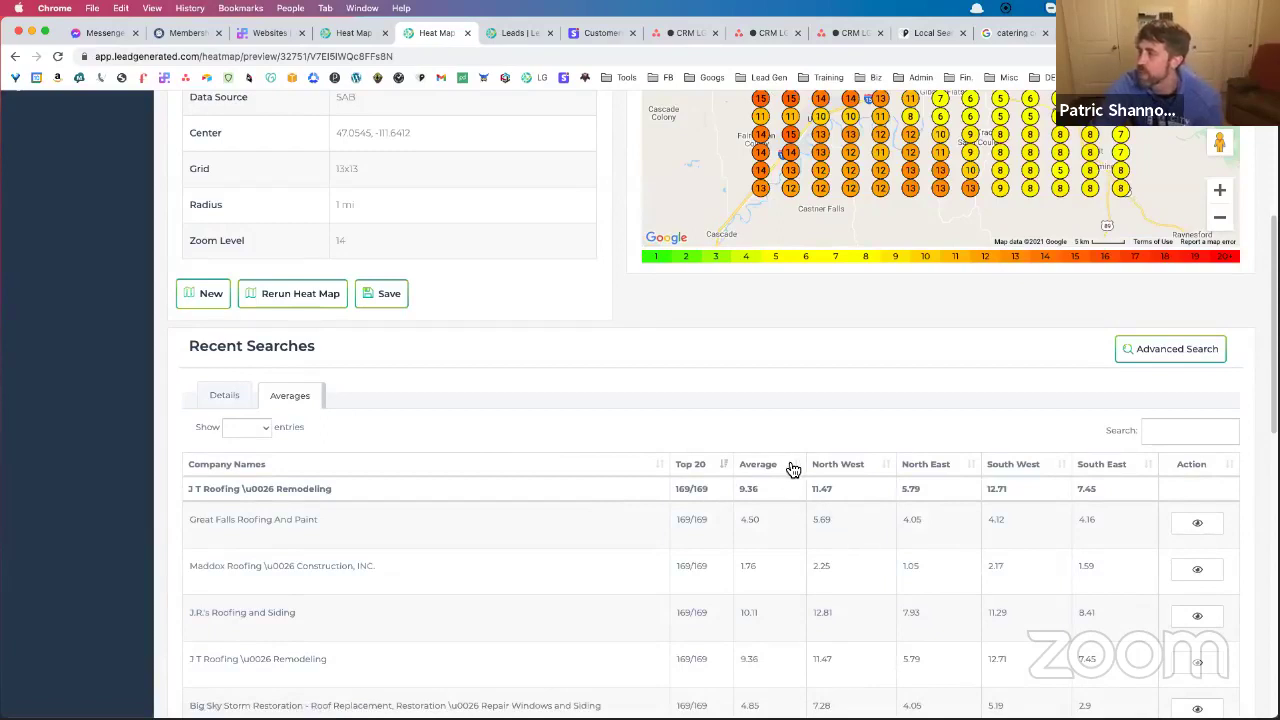
left_click(794, 466)
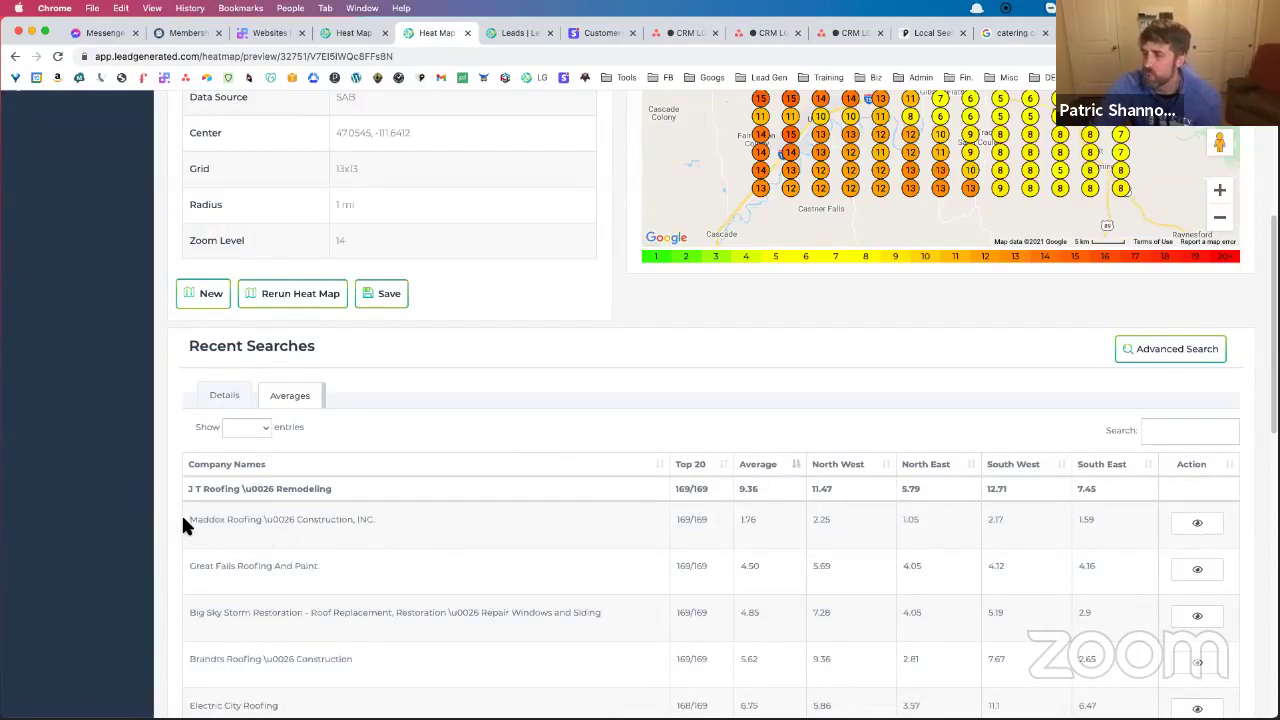
Select parts of the Maddox Roofing name in the averages table, then start a new browser tab
left_click_drag(186, 520, 291, 520)
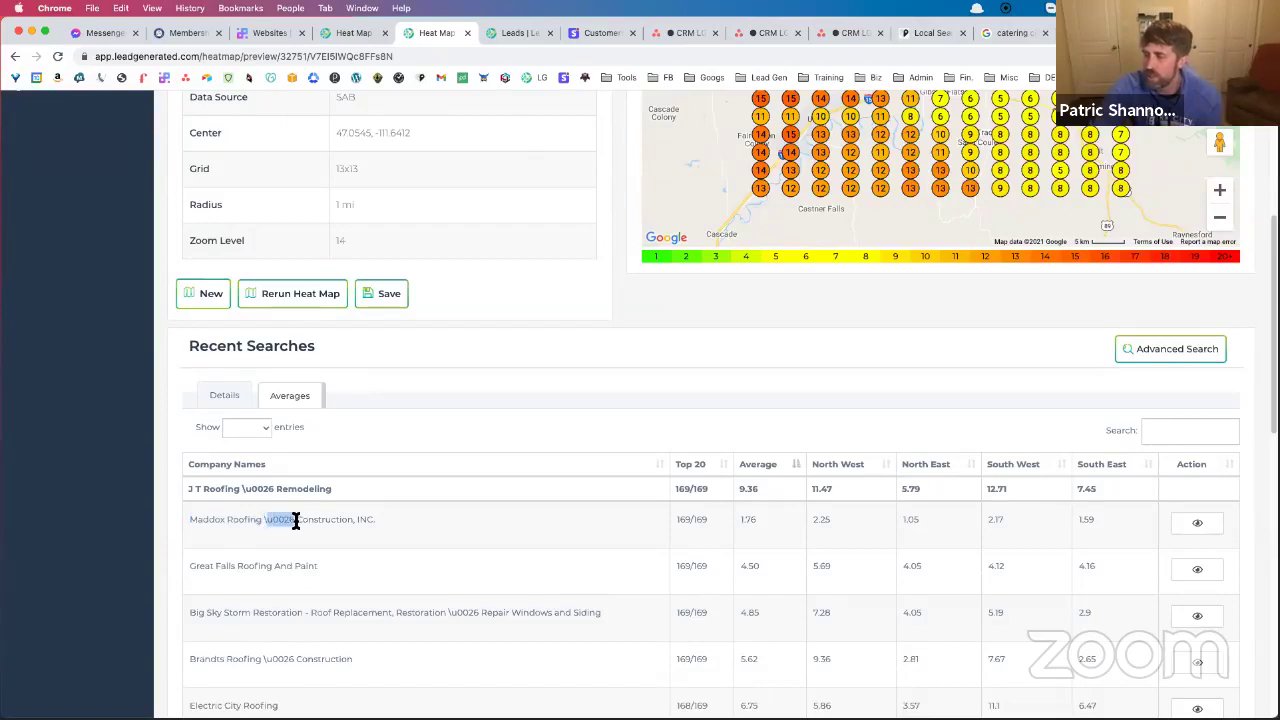
double_click(296, 520)
left_click(266, 520)
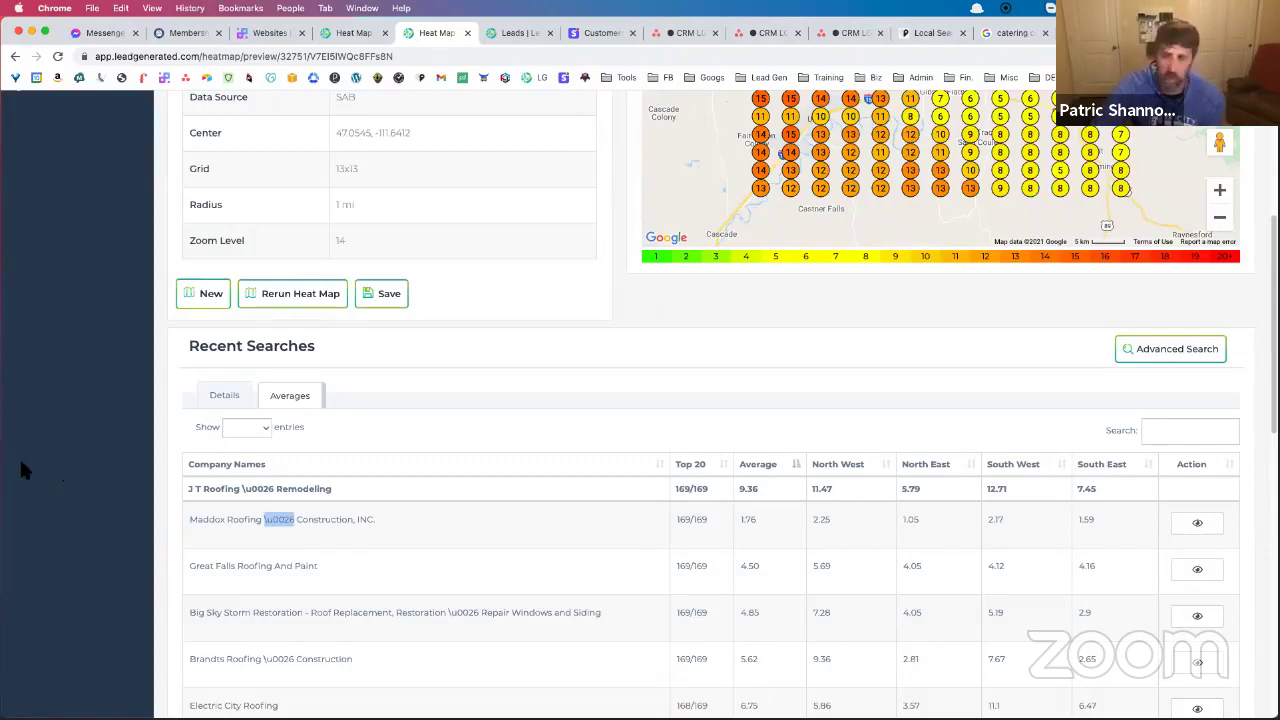
left_click(280, 519)
double_click(278, 519)
left_click(277, 519)
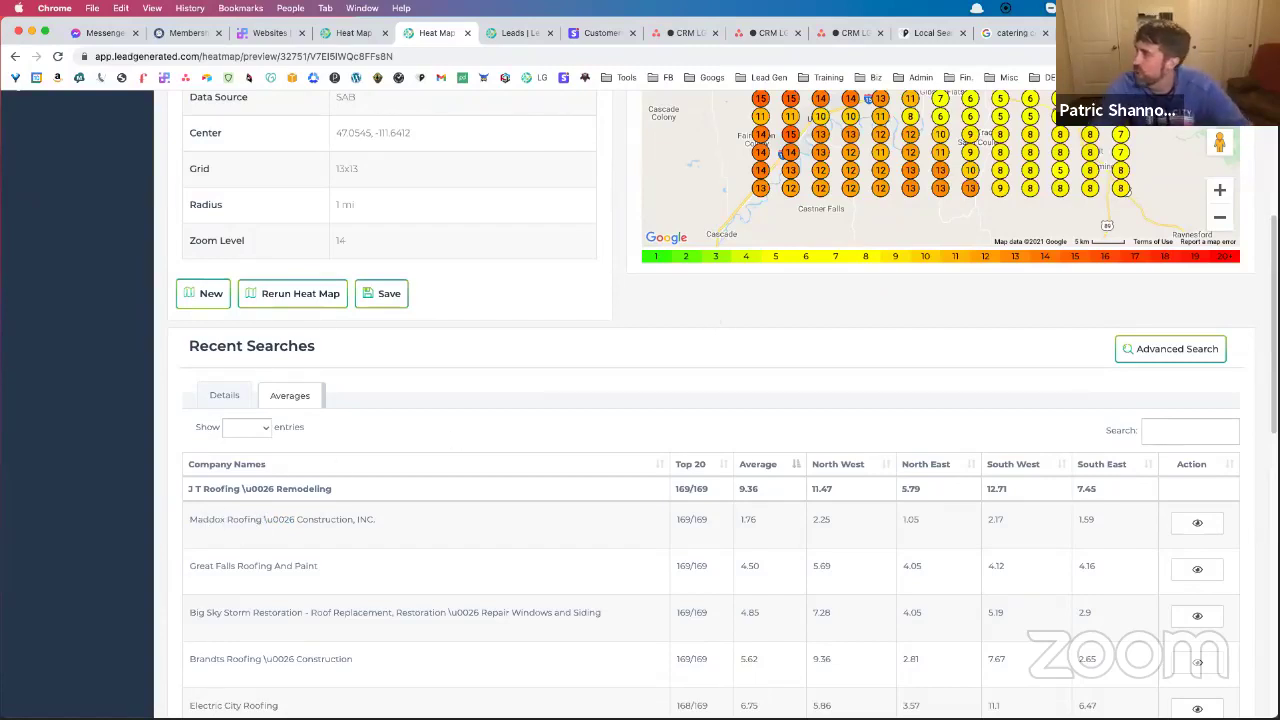
key("super+t")
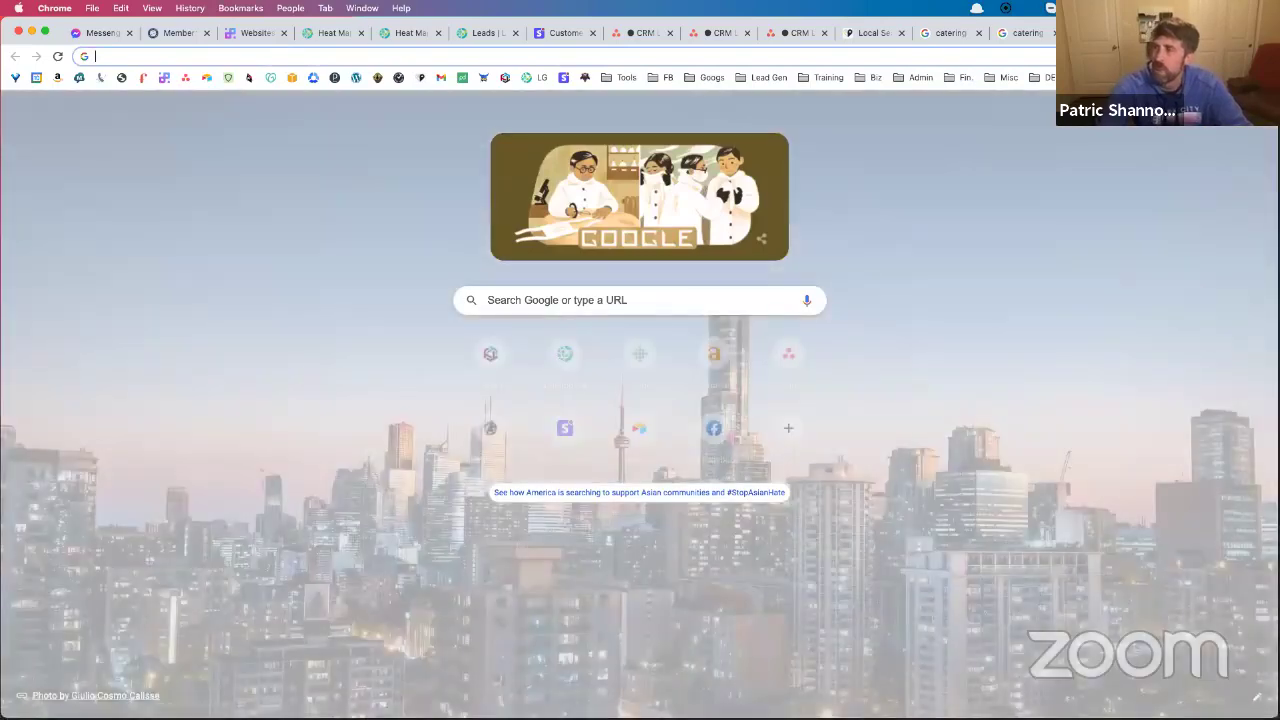
Find Maddox Roofing & Construction, INC. on Google Maps by searching 'maddox', and visit its website
type("ma")
key("Return")
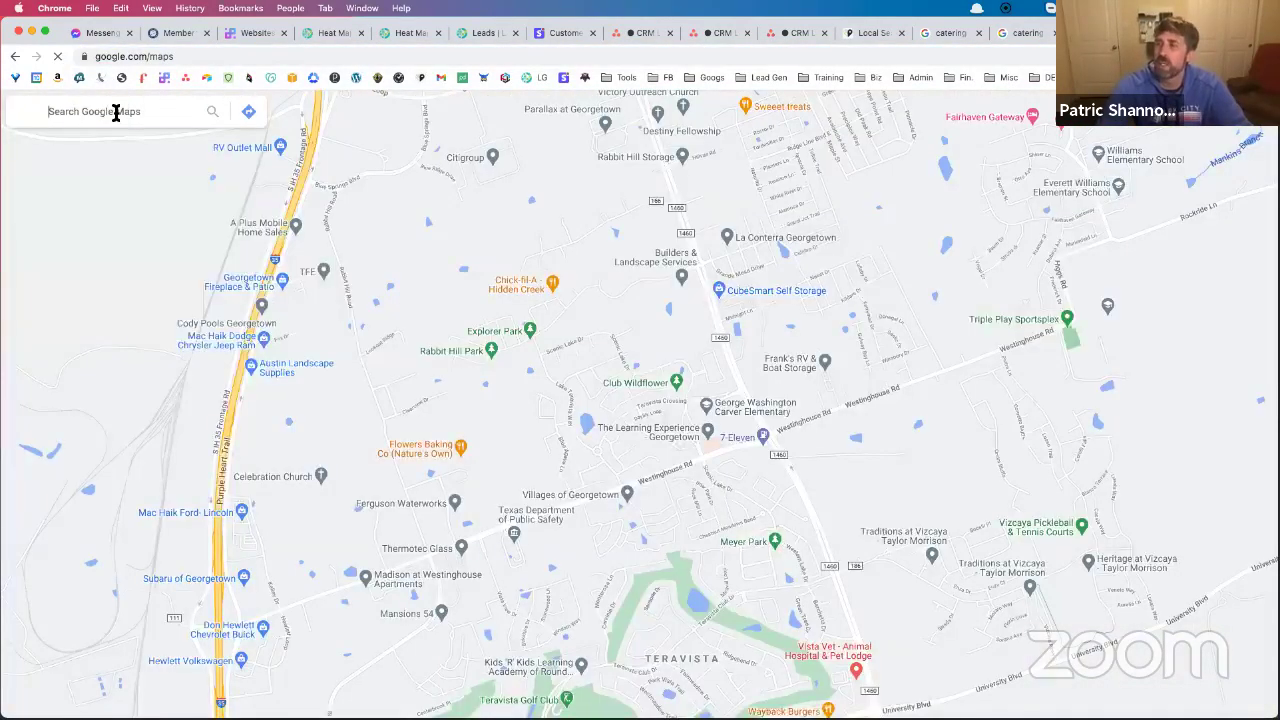
left_click(116, 111)
type("maddo")
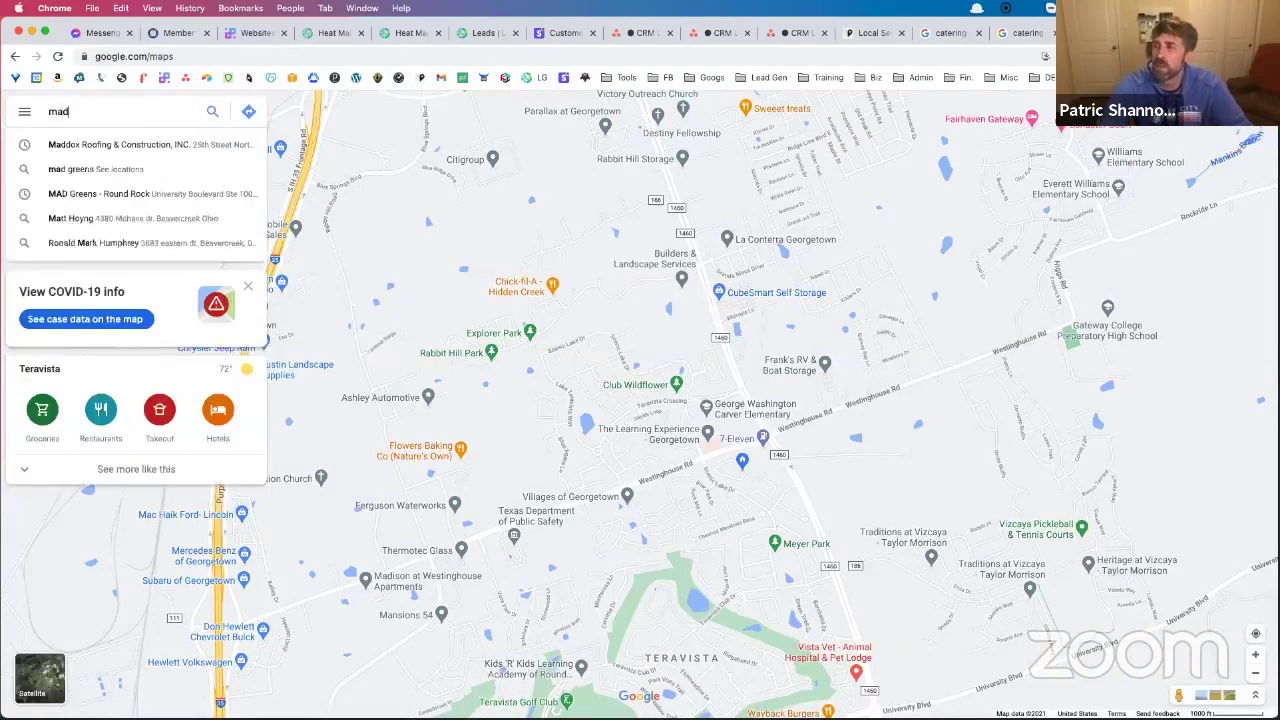
type("x")
key("Down")
key("Return")
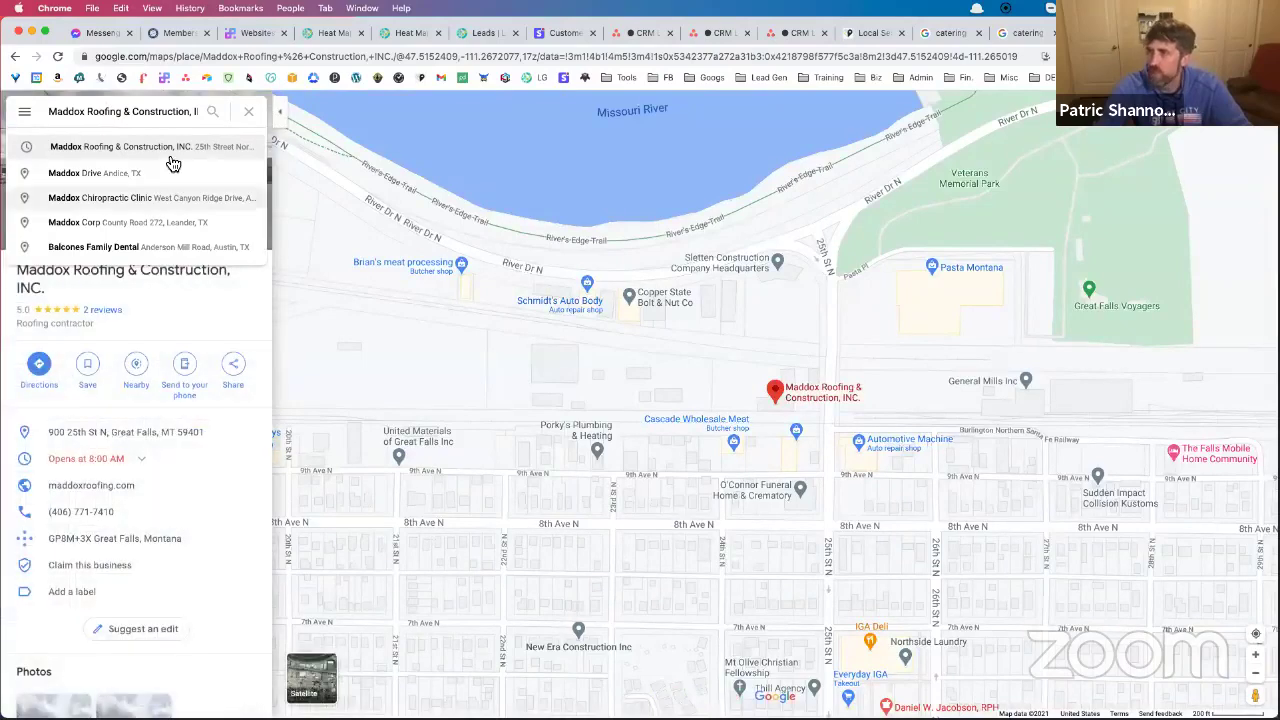
left_click(163, 145)
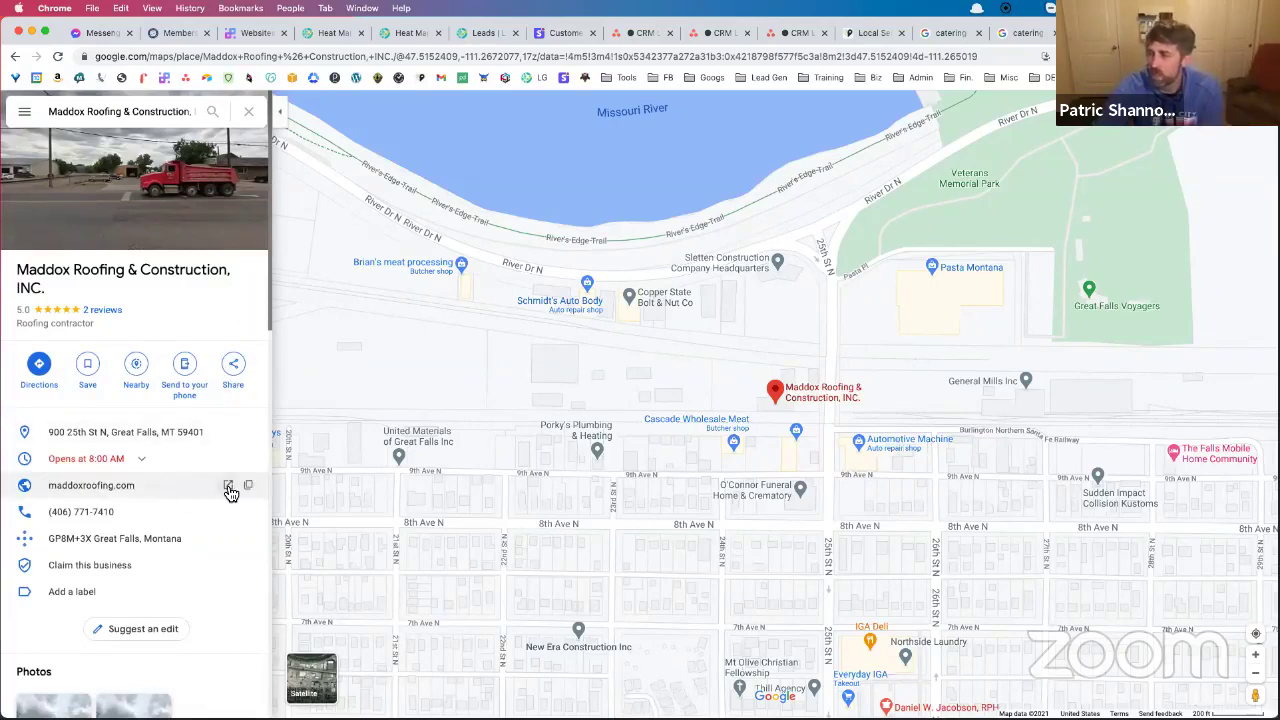
left_click(228, 486)
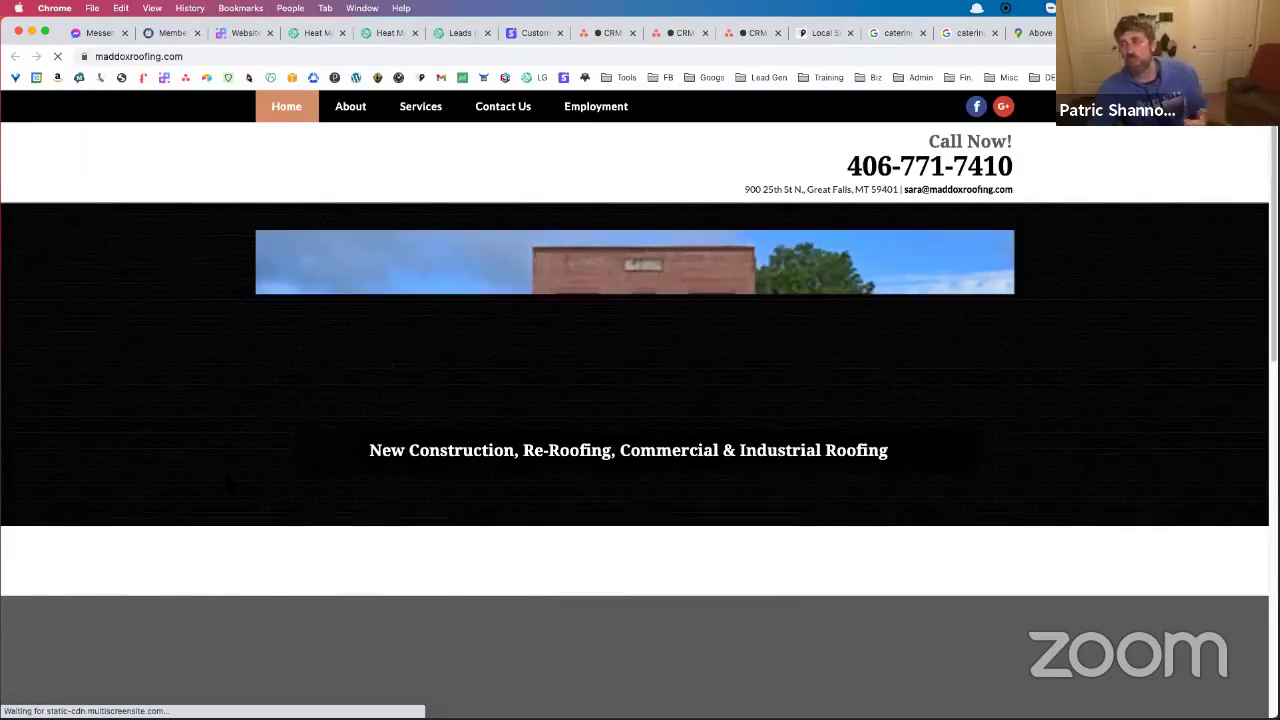
Scroll through the Maddox Roofing home page and select both Welcome paragraphs
scroll(280, 370, "down", 4)
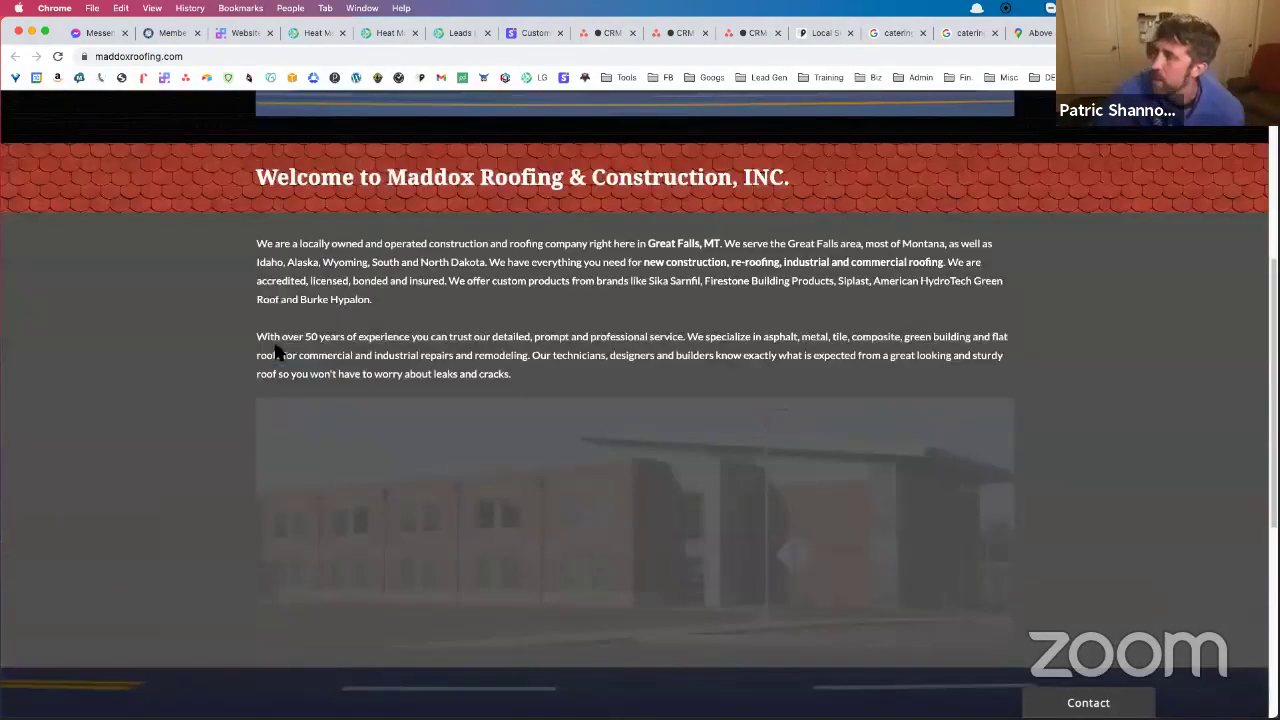
scroll(195, 458, "down", 1)
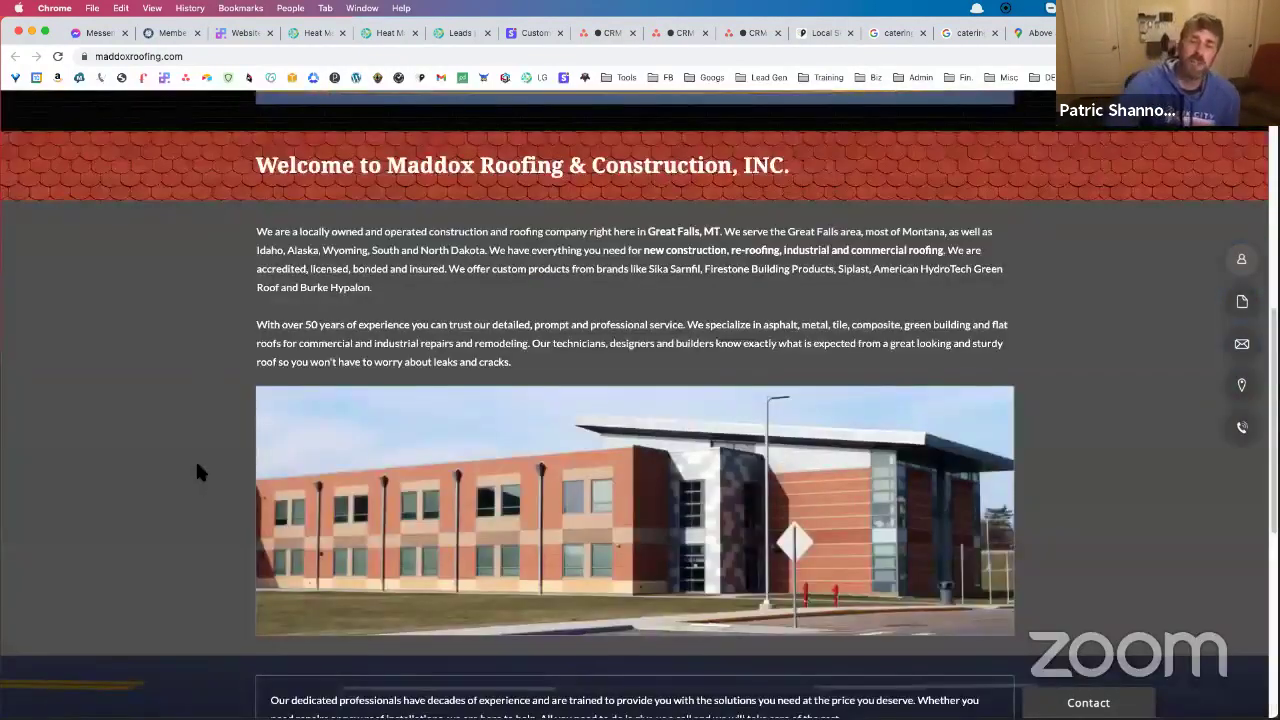
scroll(189, 463, "up", 4)
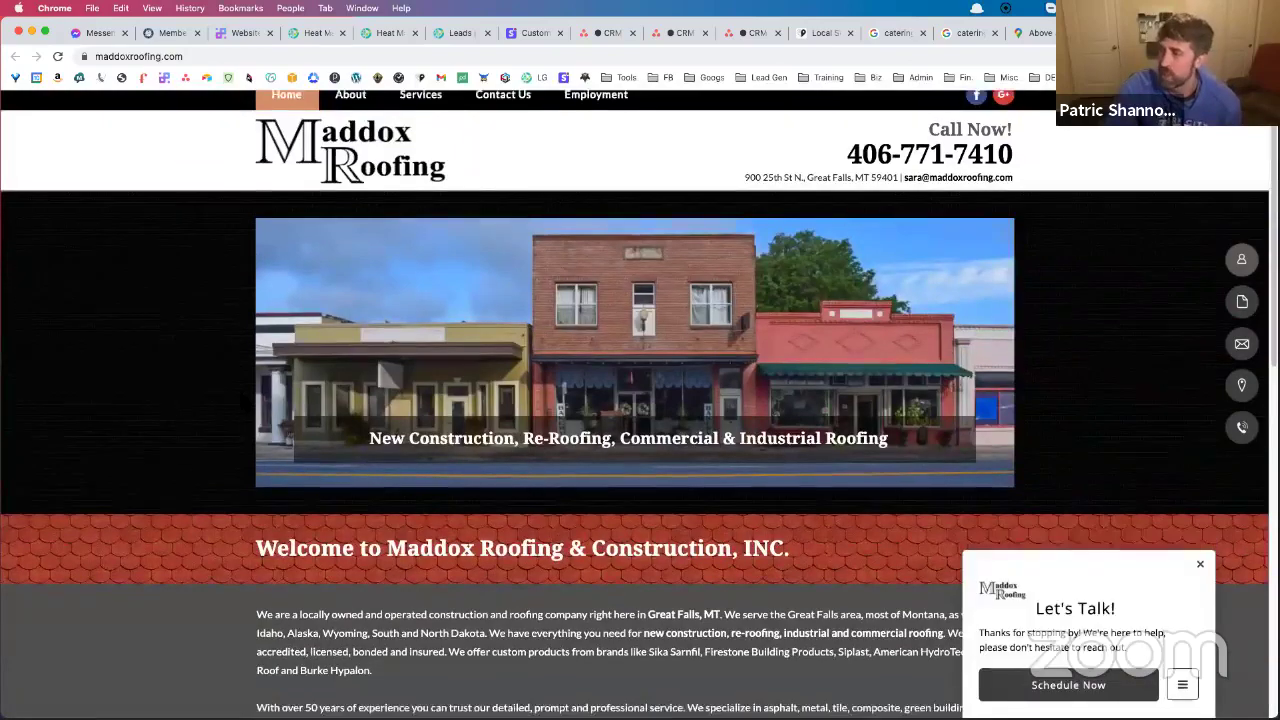
scroll(244, 403, "down", 3)
scroll(241, 403, "down", 1)
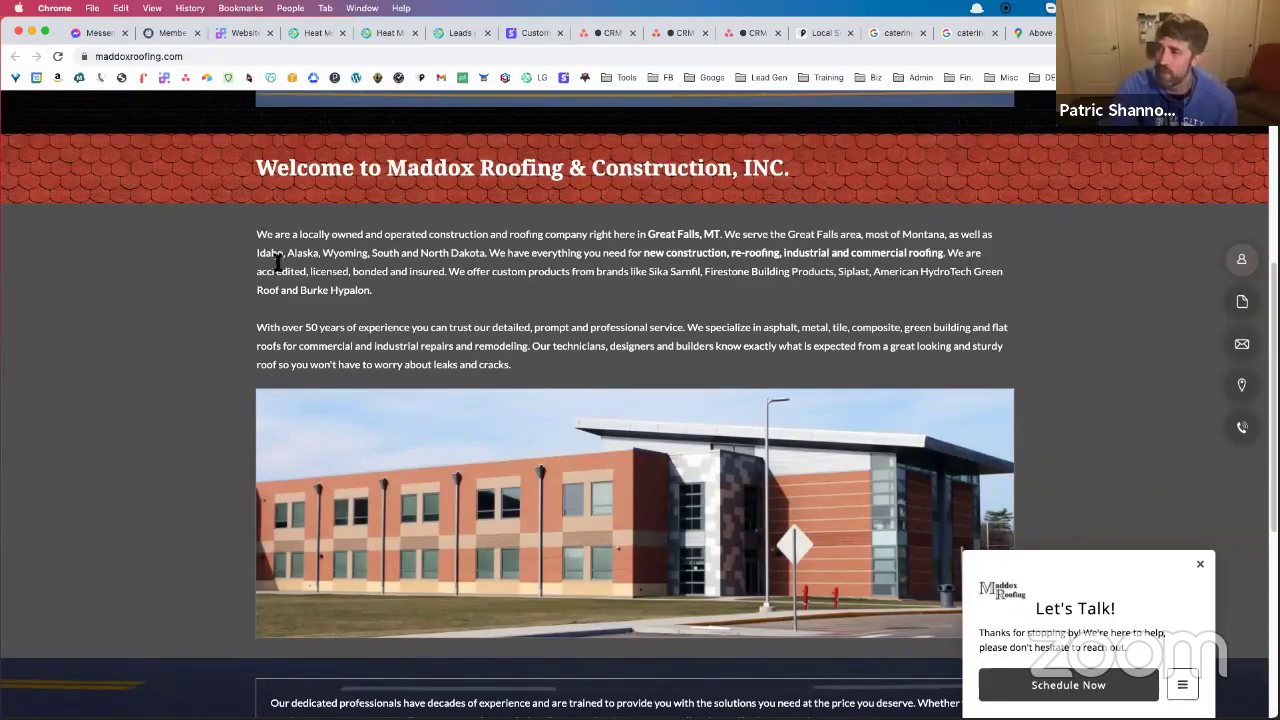
left_click_drag(254, 234, 517, 375)
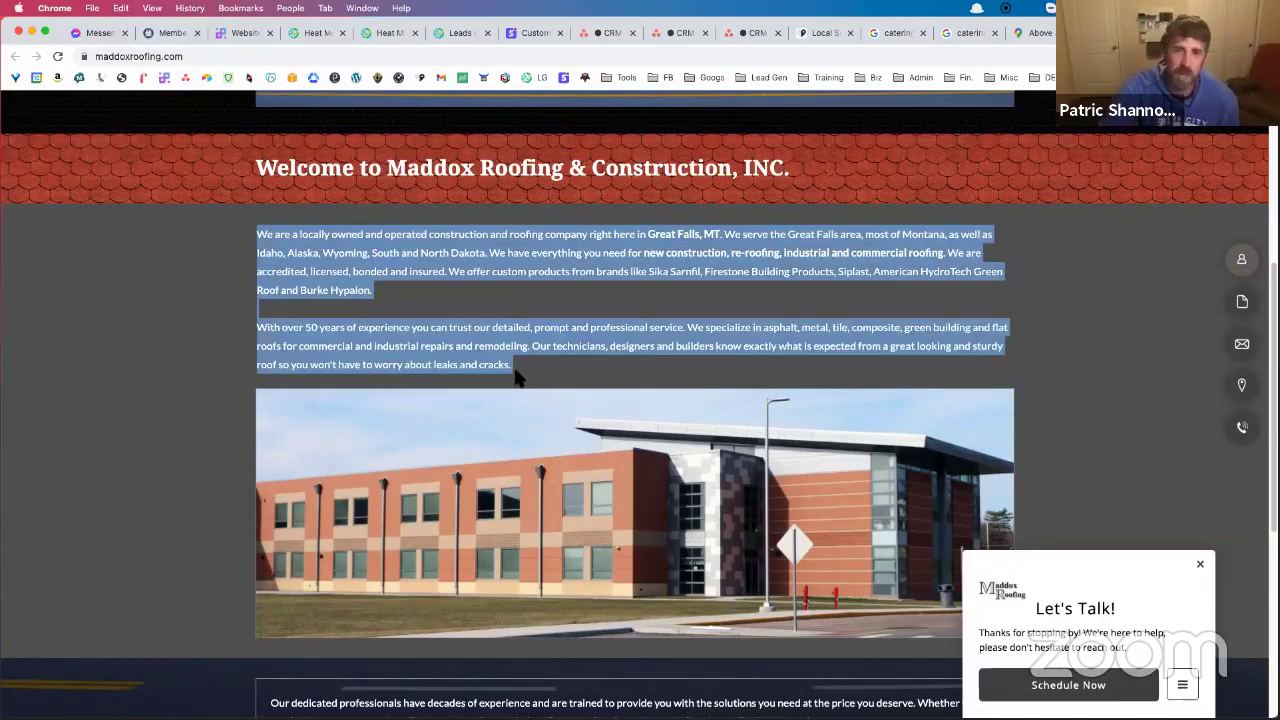
Return to the top of the home page and go to the Services page
scroll(511, 366, "down", 5)
scroll(503, 350, "down", 1)
scroll(505, 345, "up", 2)
scroll(505, 340, "up", 10)
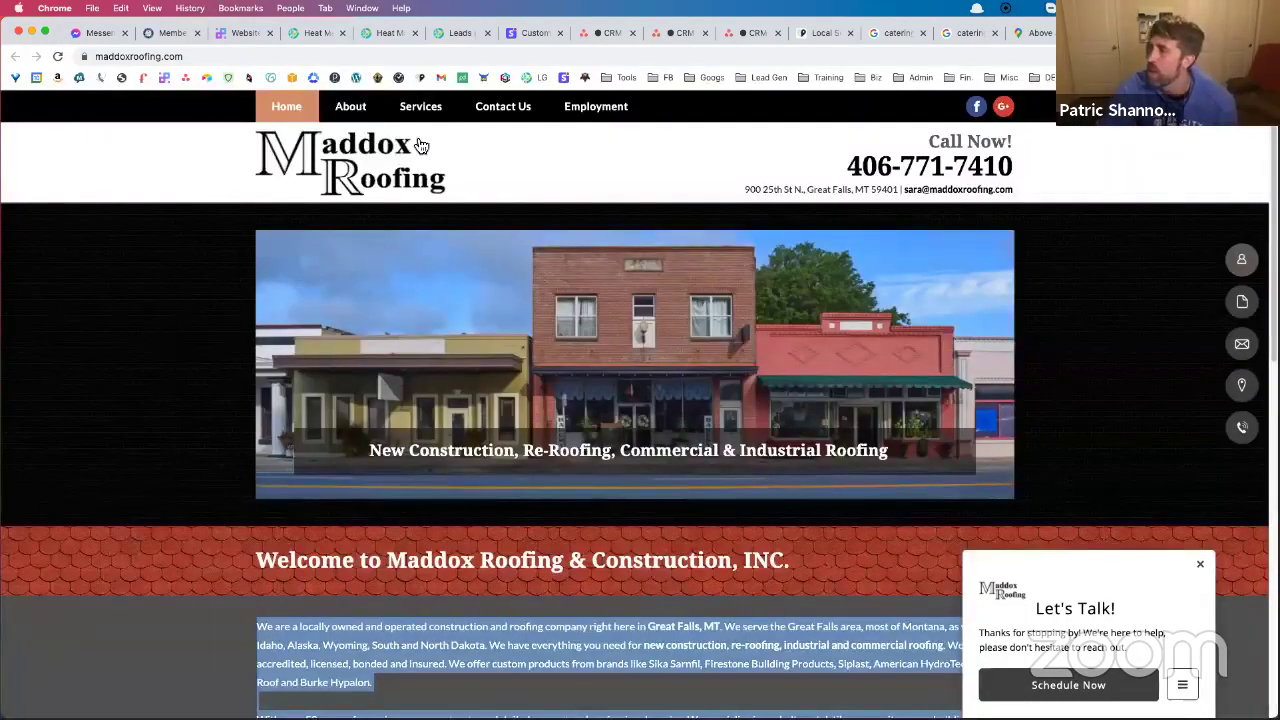
left_click(429, 116)
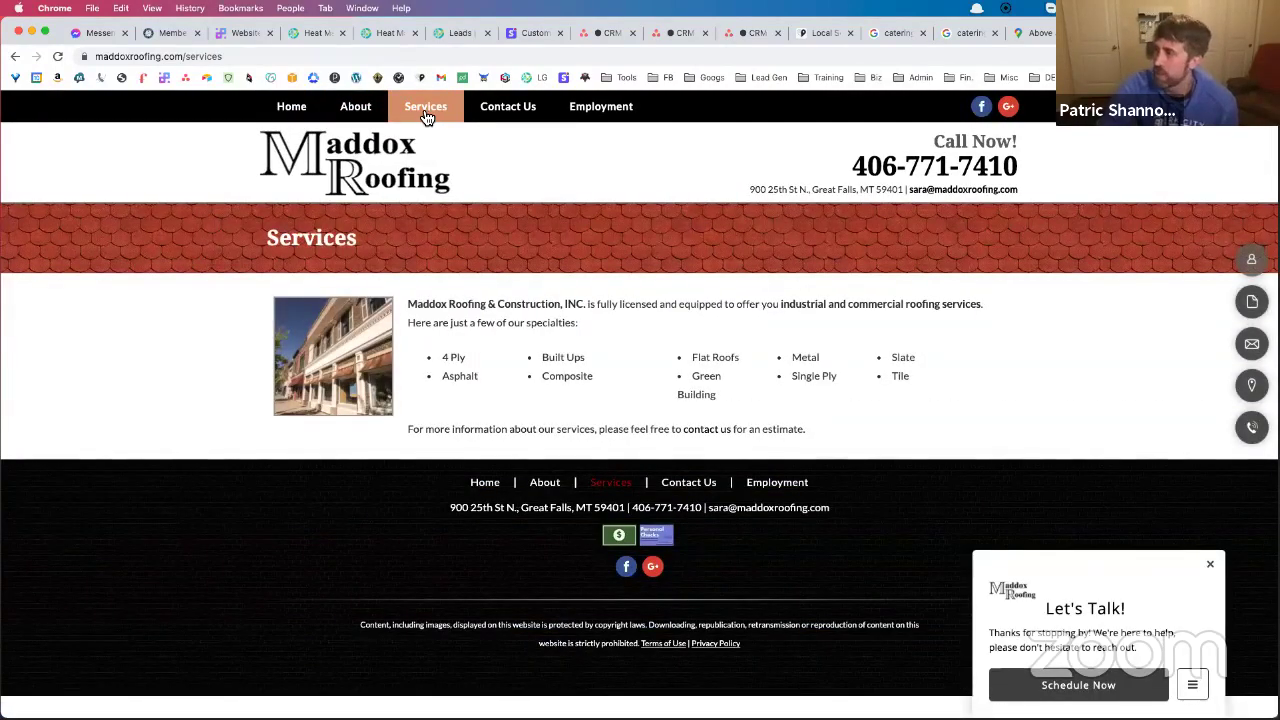
Browse the About, Services and Contact Us pages, then trim 'contact-us' from the address
left_click(352, 114)
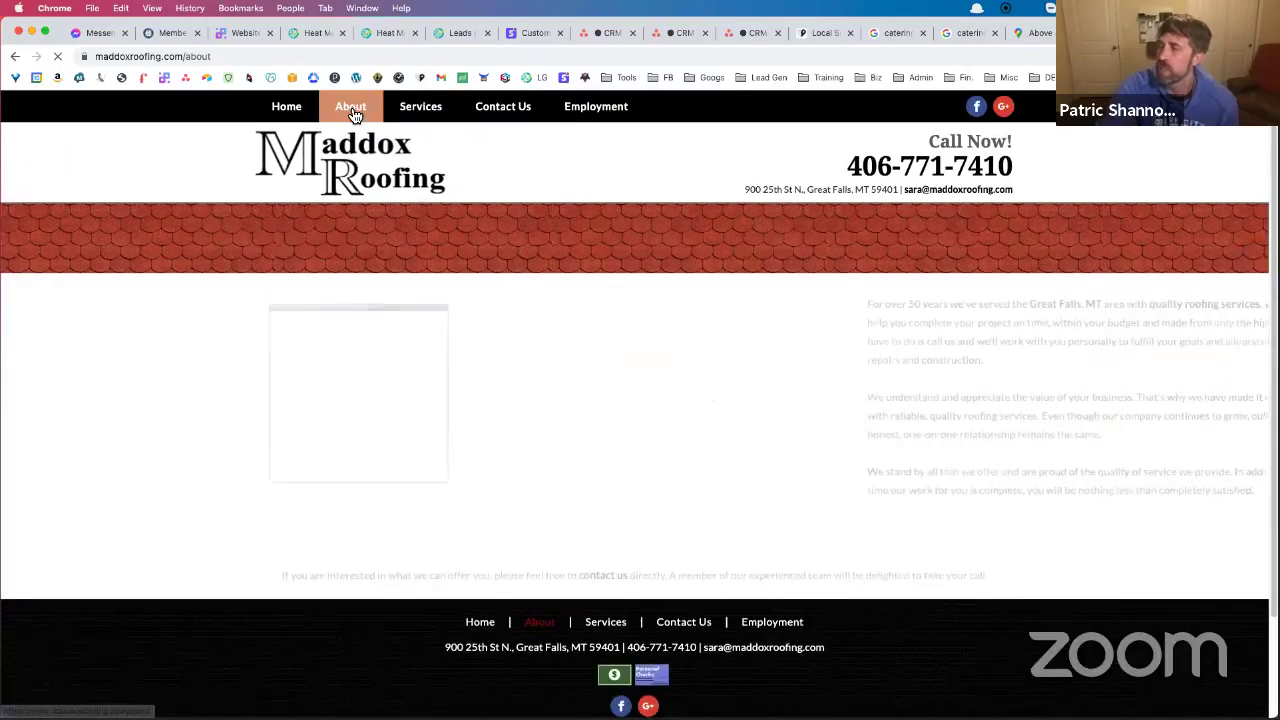
scroll(467, 258, "down", 2)
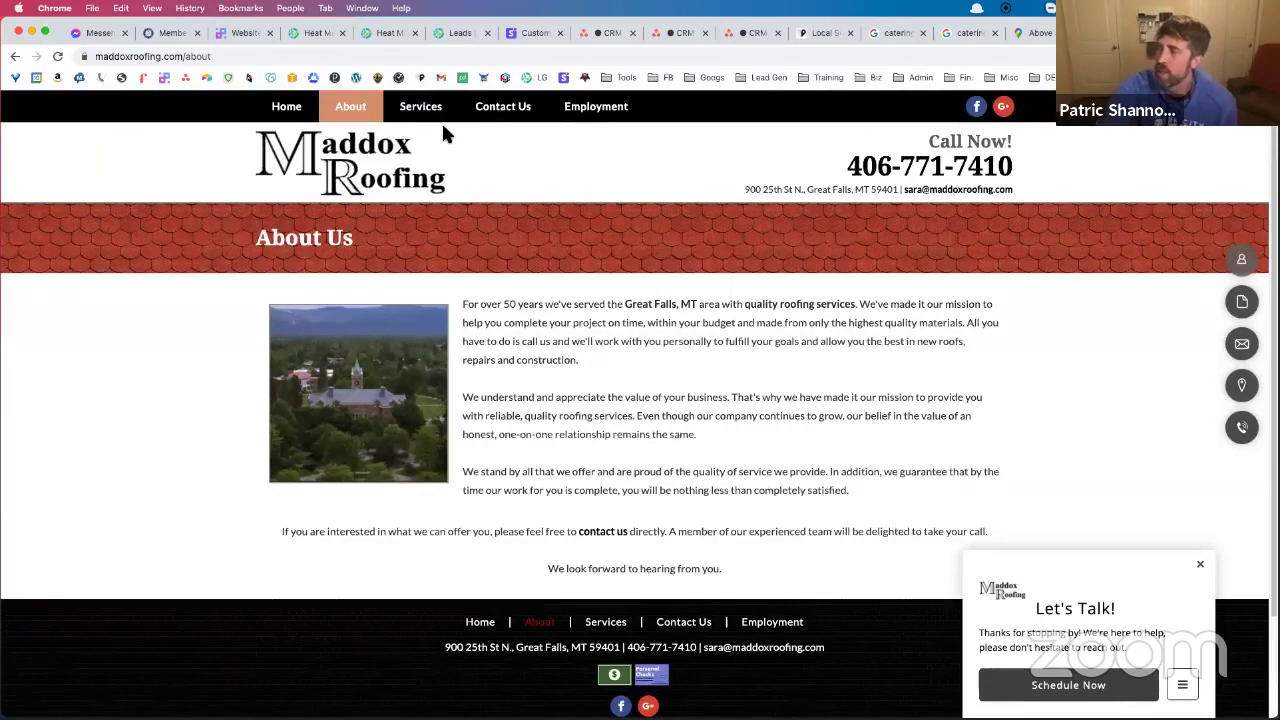
left_click(432, 112)
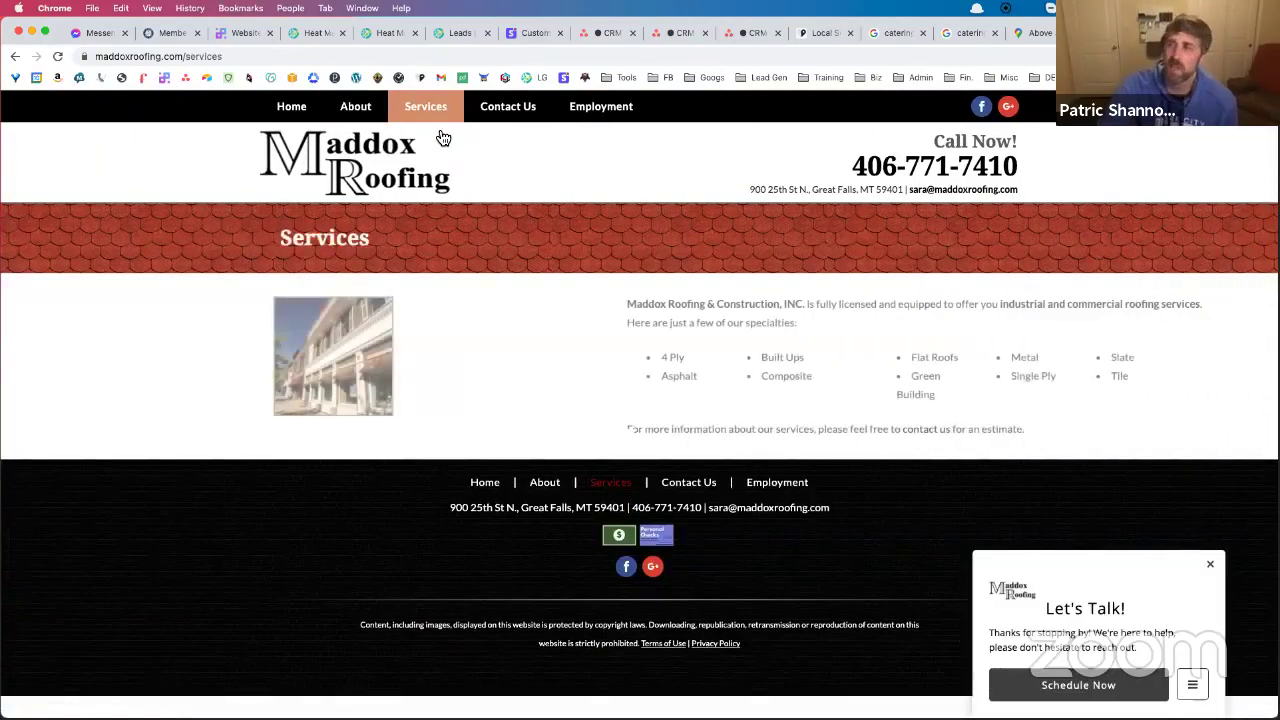
left_click(522, 110)
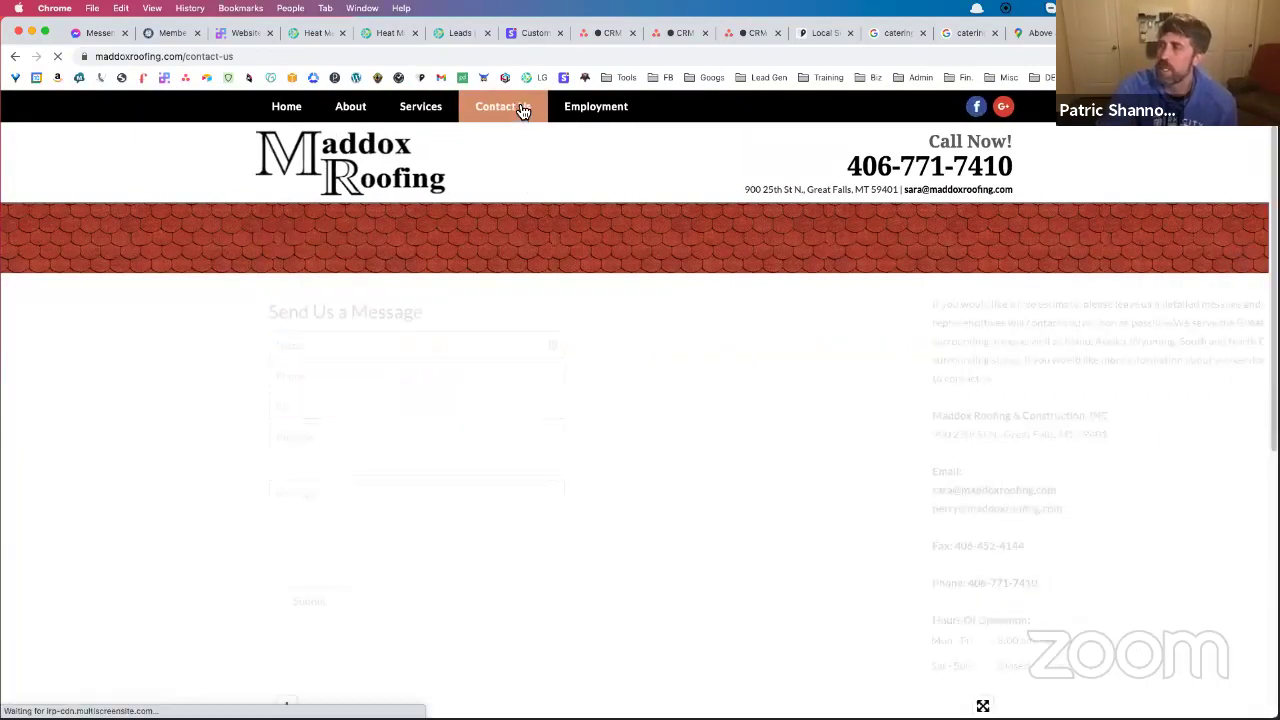
left_click_drag(190, 60, 310, 58)
key("BackSpace")
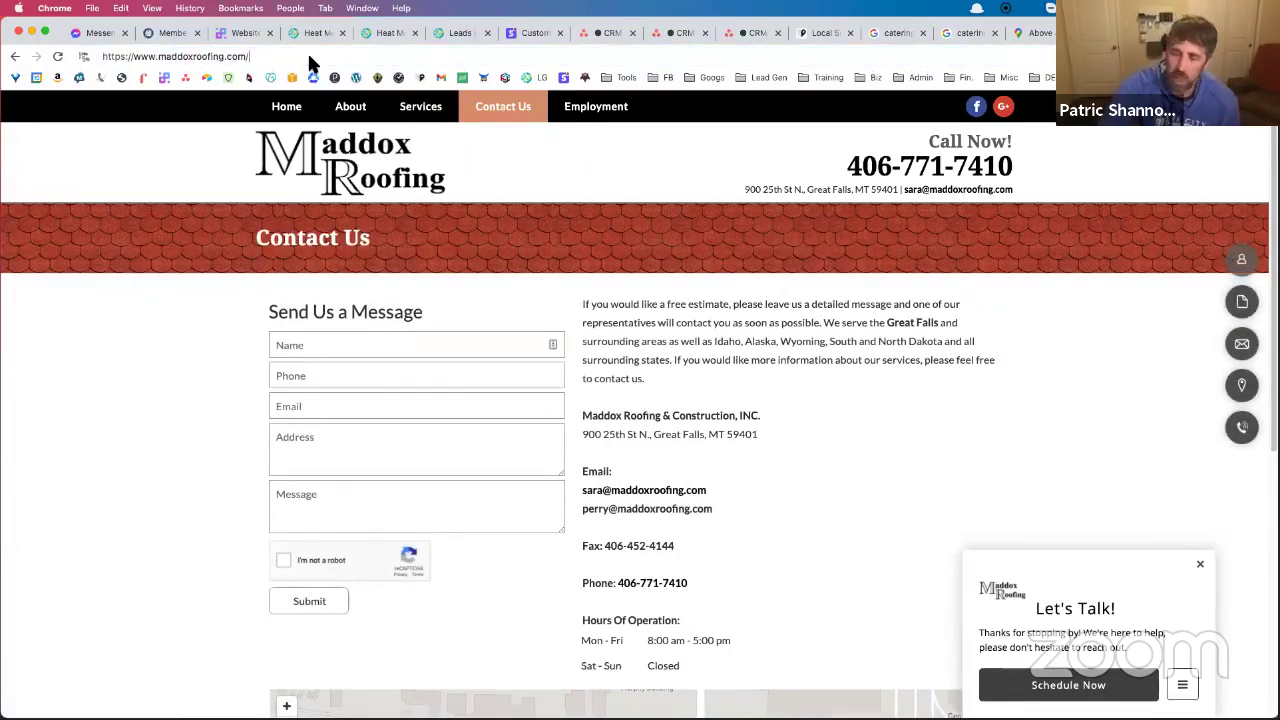
Run a site: search for maddoxroofing.com, highlight its 5 results count, and start a new tab
key("super+Left")
type("site:")
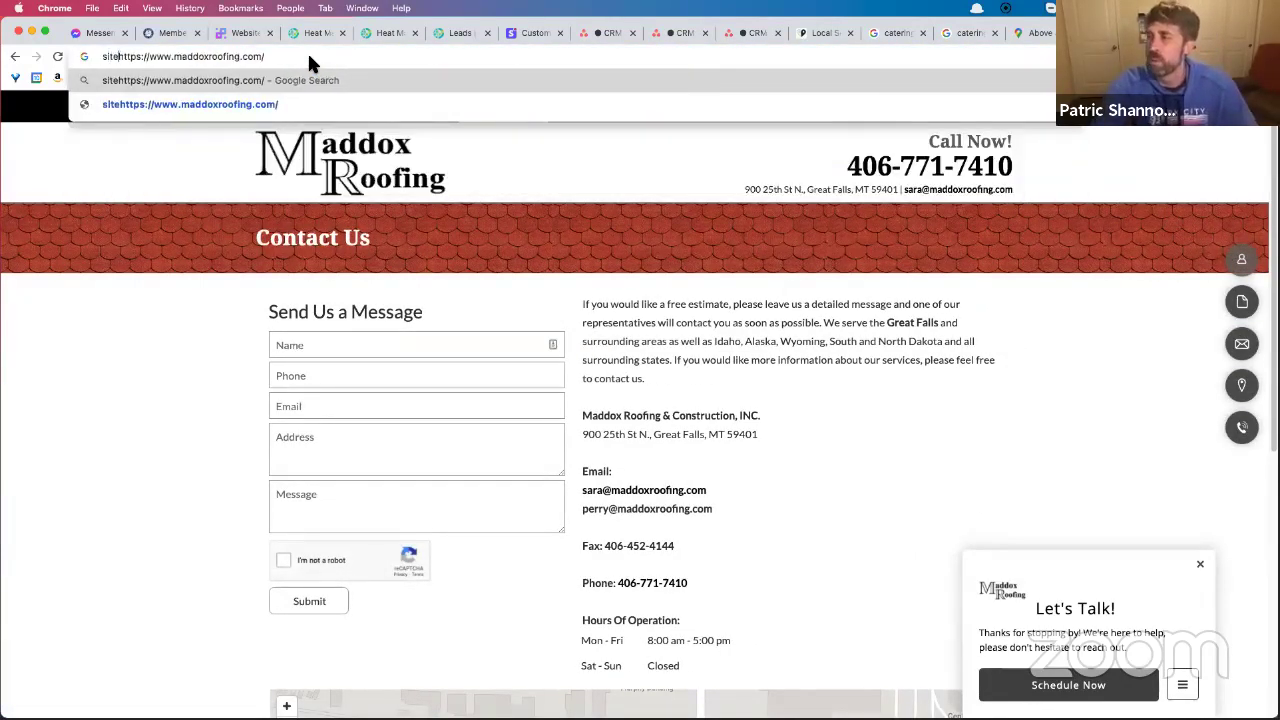
key("Return")
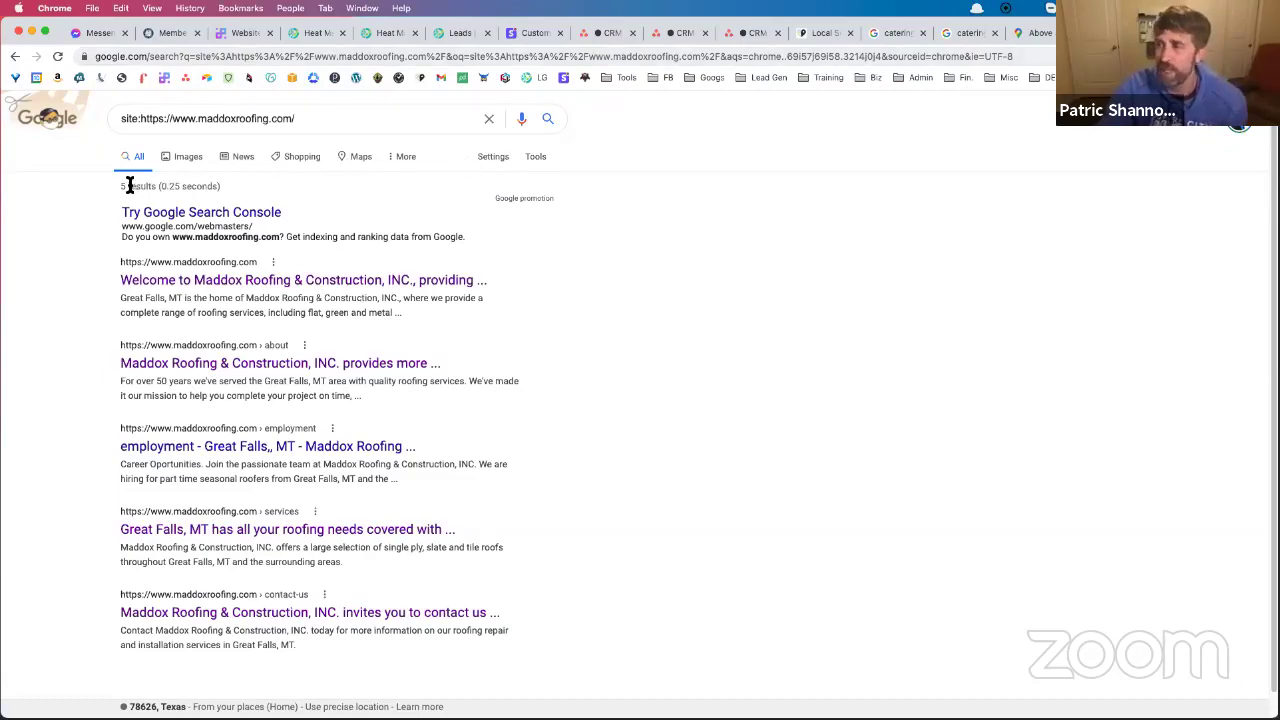
left_click_drag(120, 188, 155, 198)
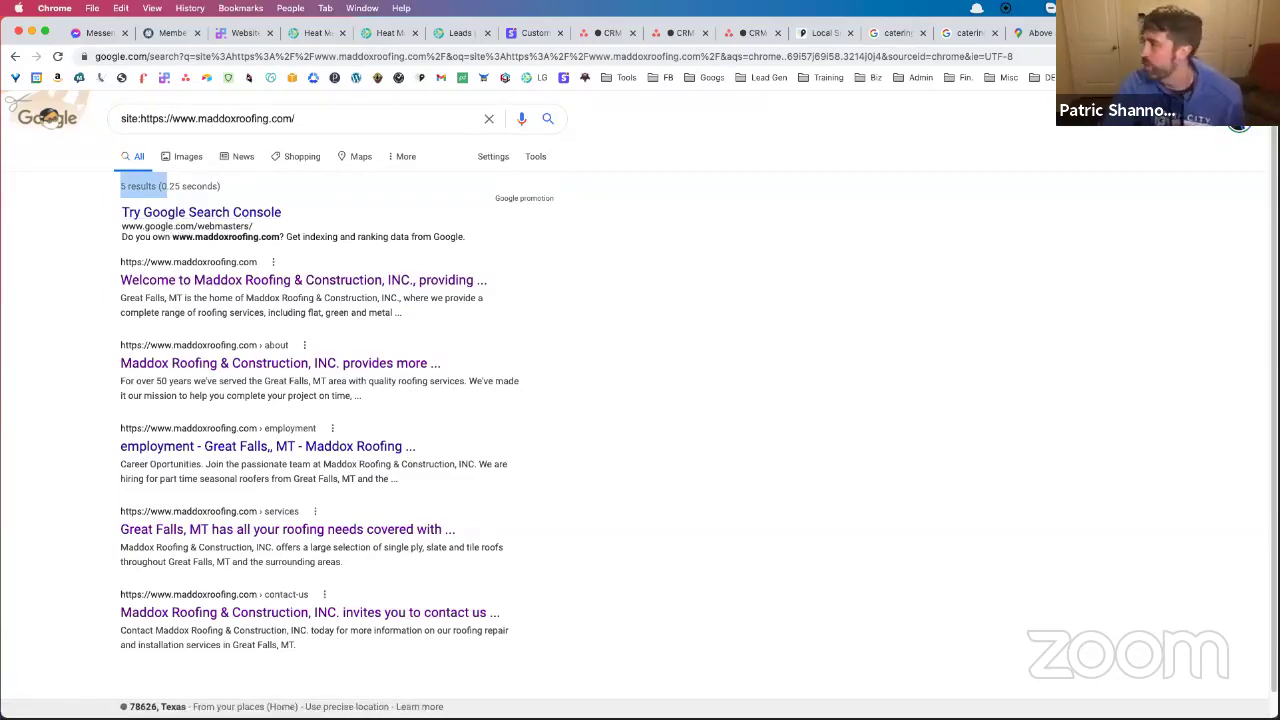
key("super+t")
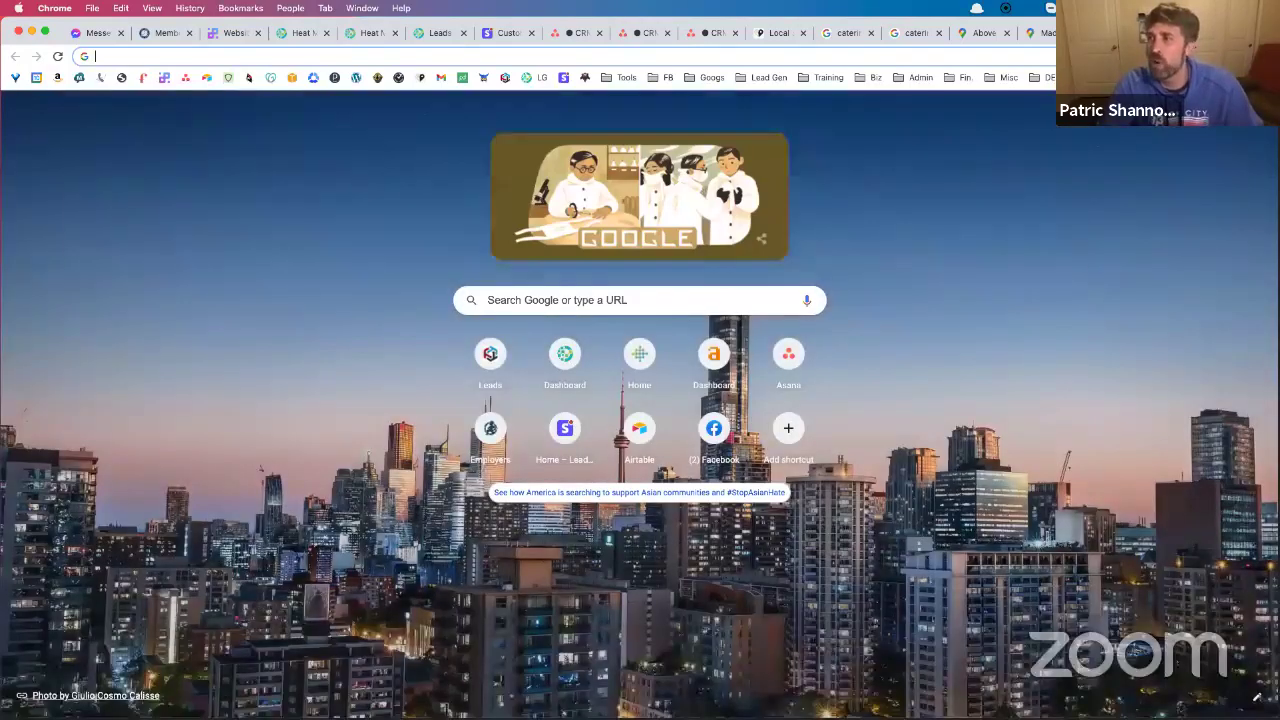
Look up Great Falls, Montana's population (58,835), then return to the site: results via the Maps tab
type("great fall")
key("Return")
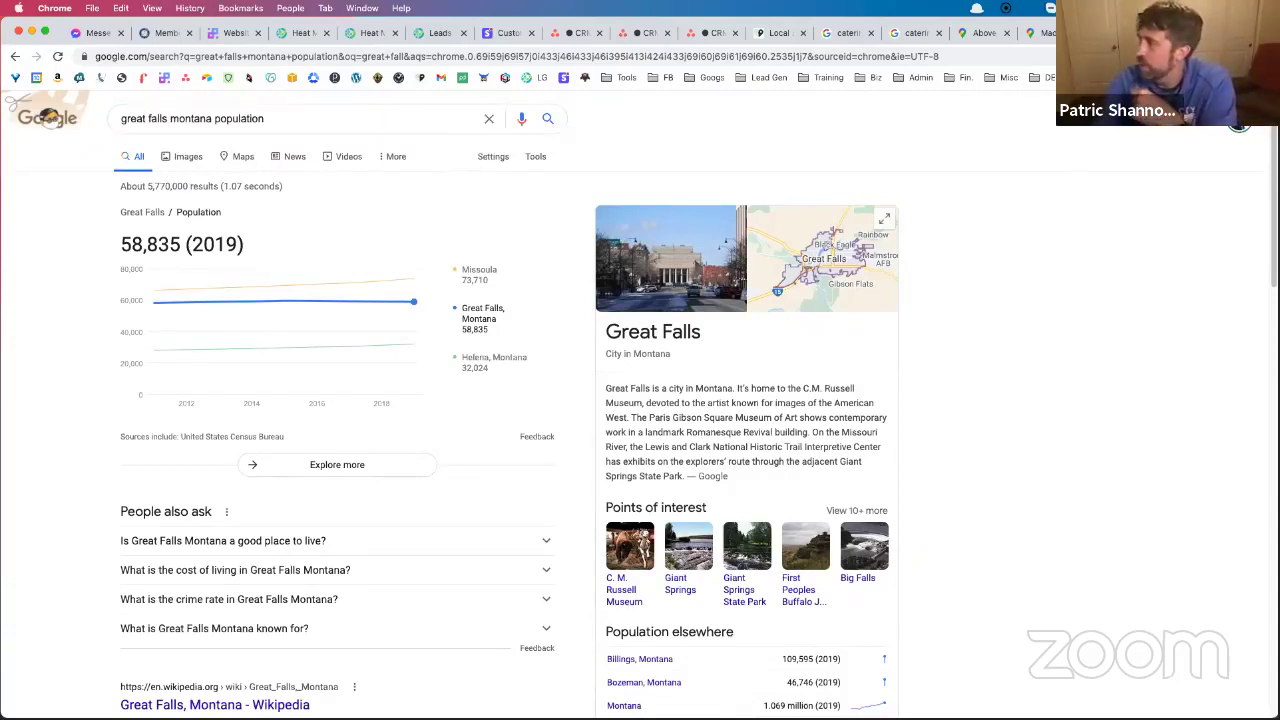
left_click(1037, 38)
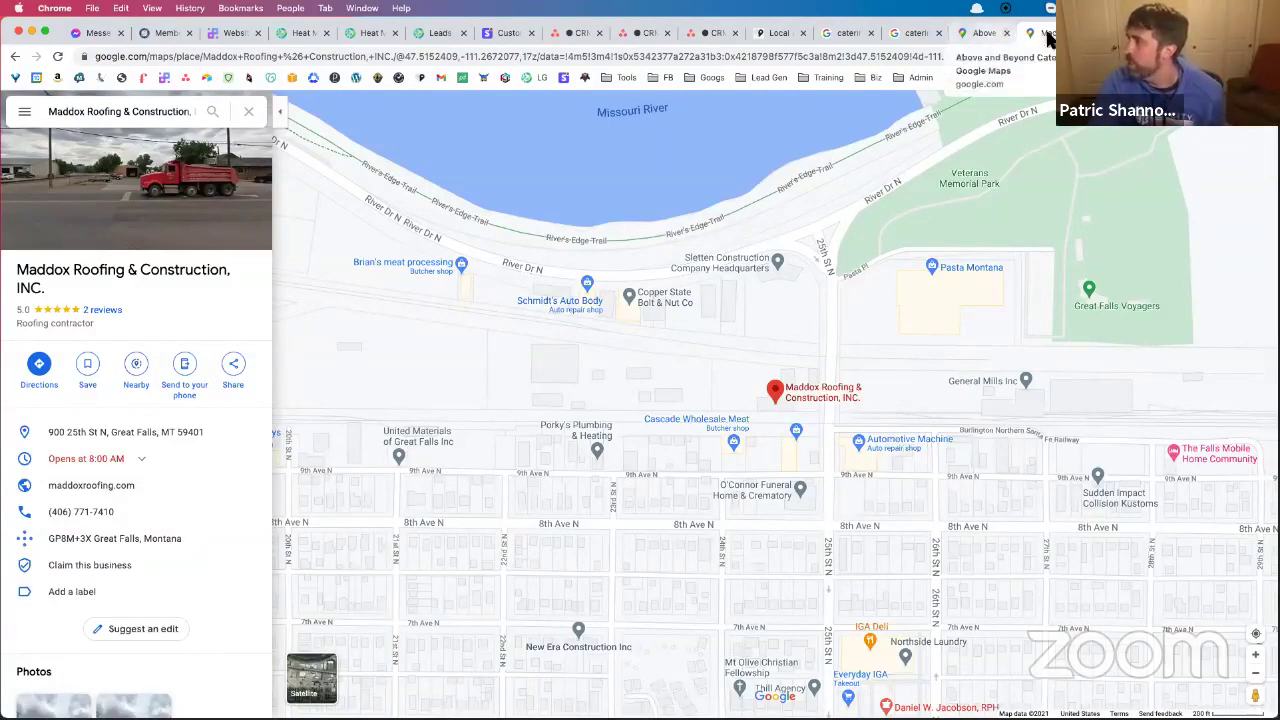
key("ctrl+Tab")
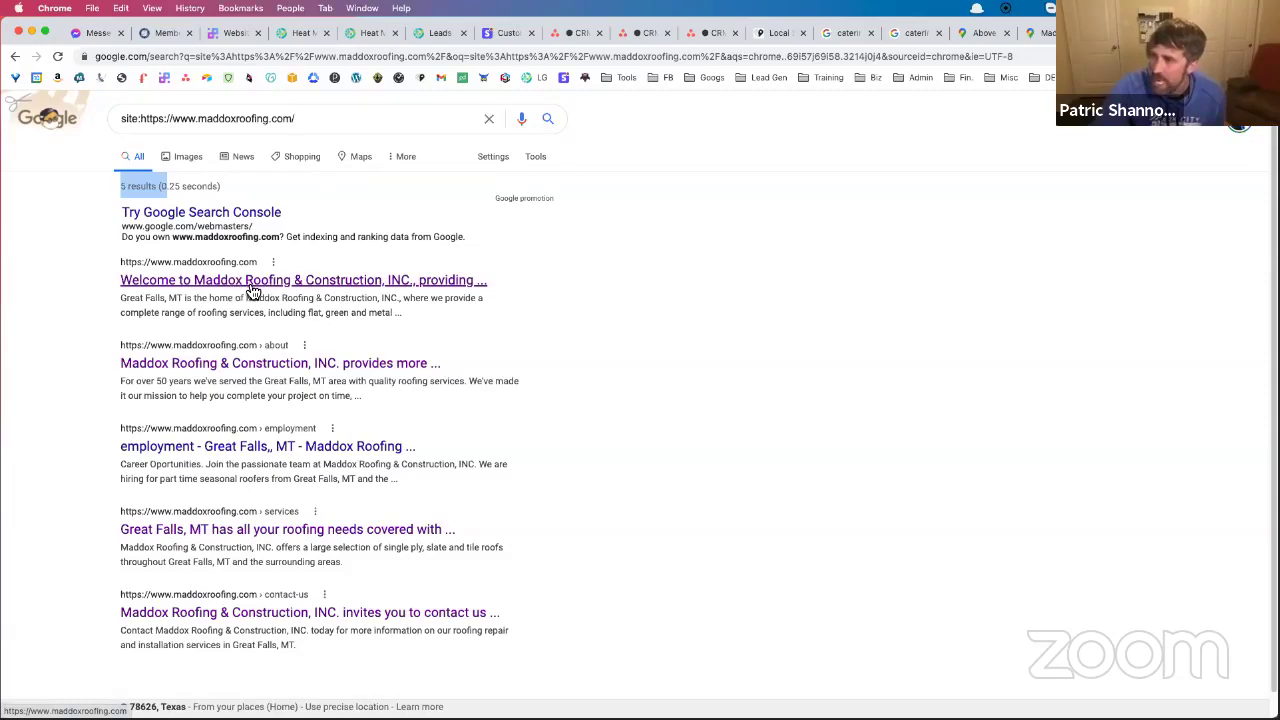
scroll(240, 287, "down", 1)
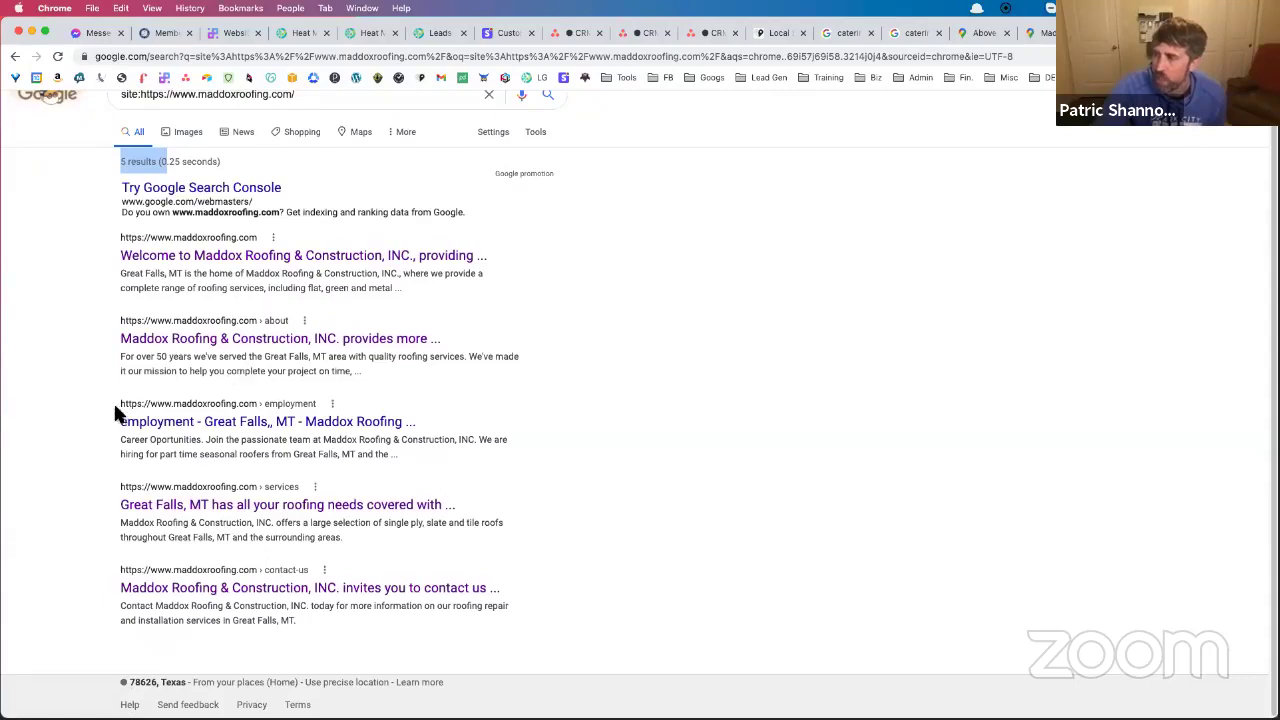
left_click_drag(118, 422, 413, 427)
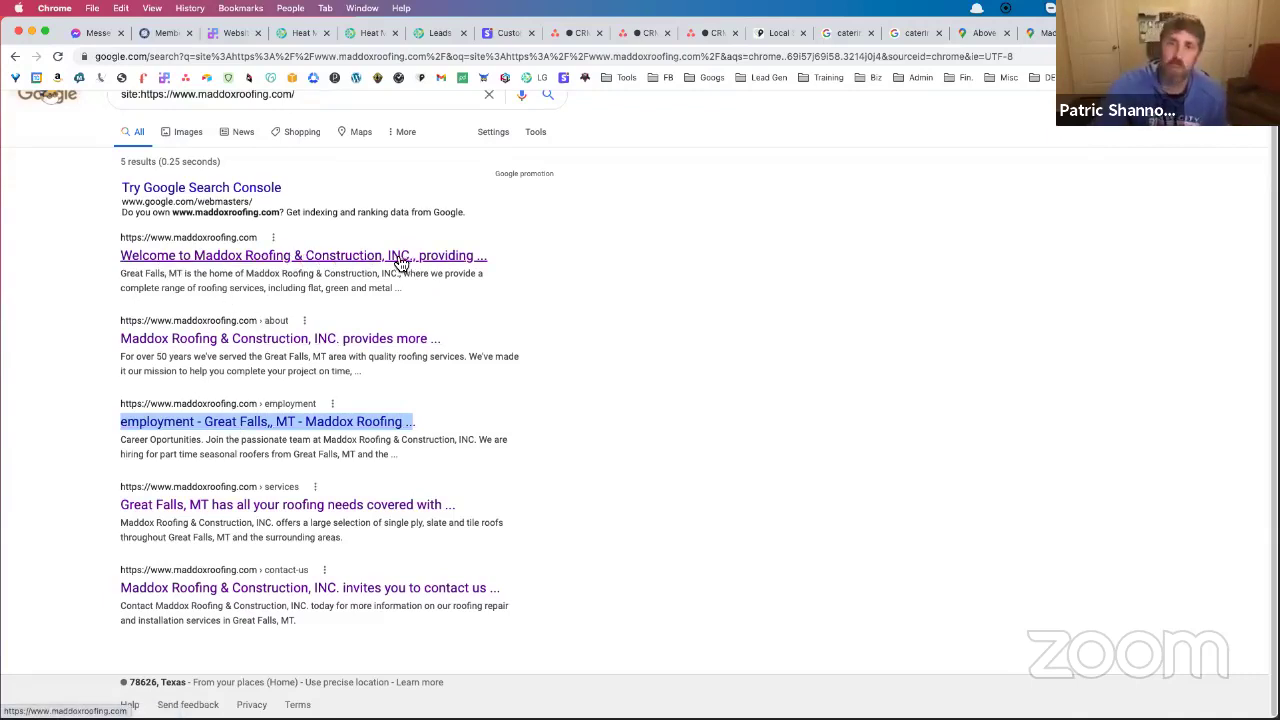
scroll(449, 298, "up", 1)
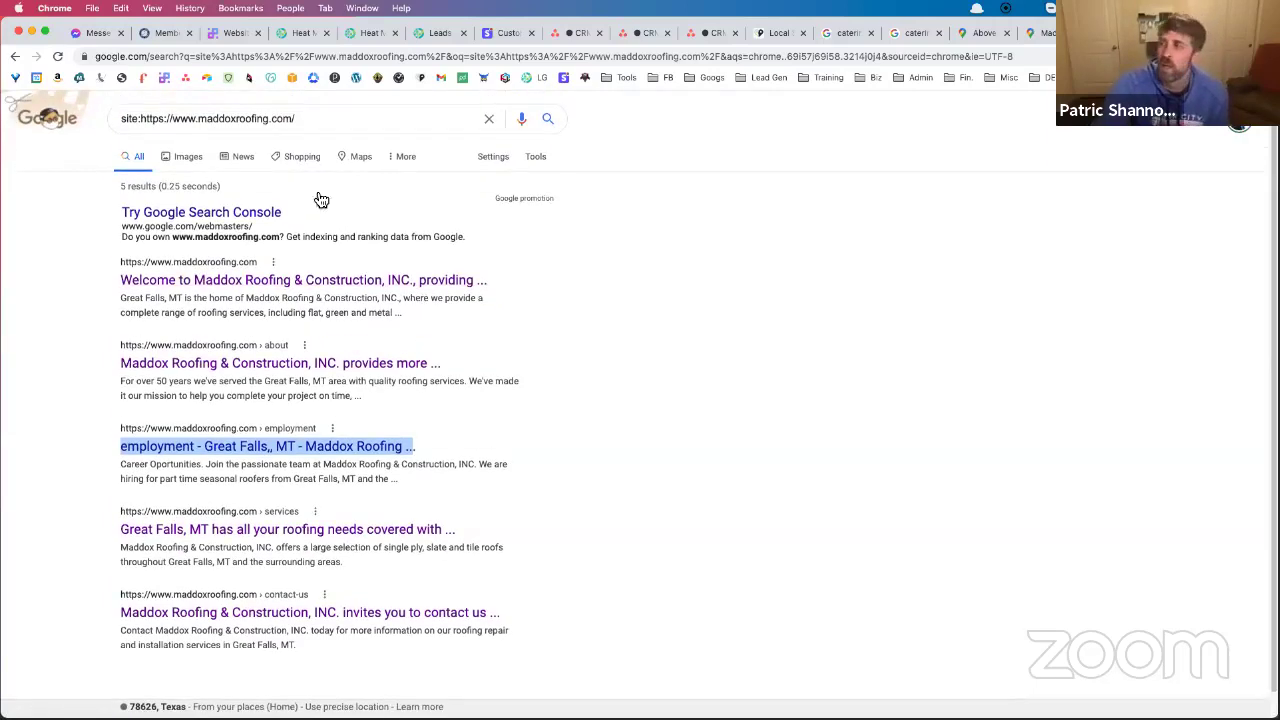
left_click(332, 120)
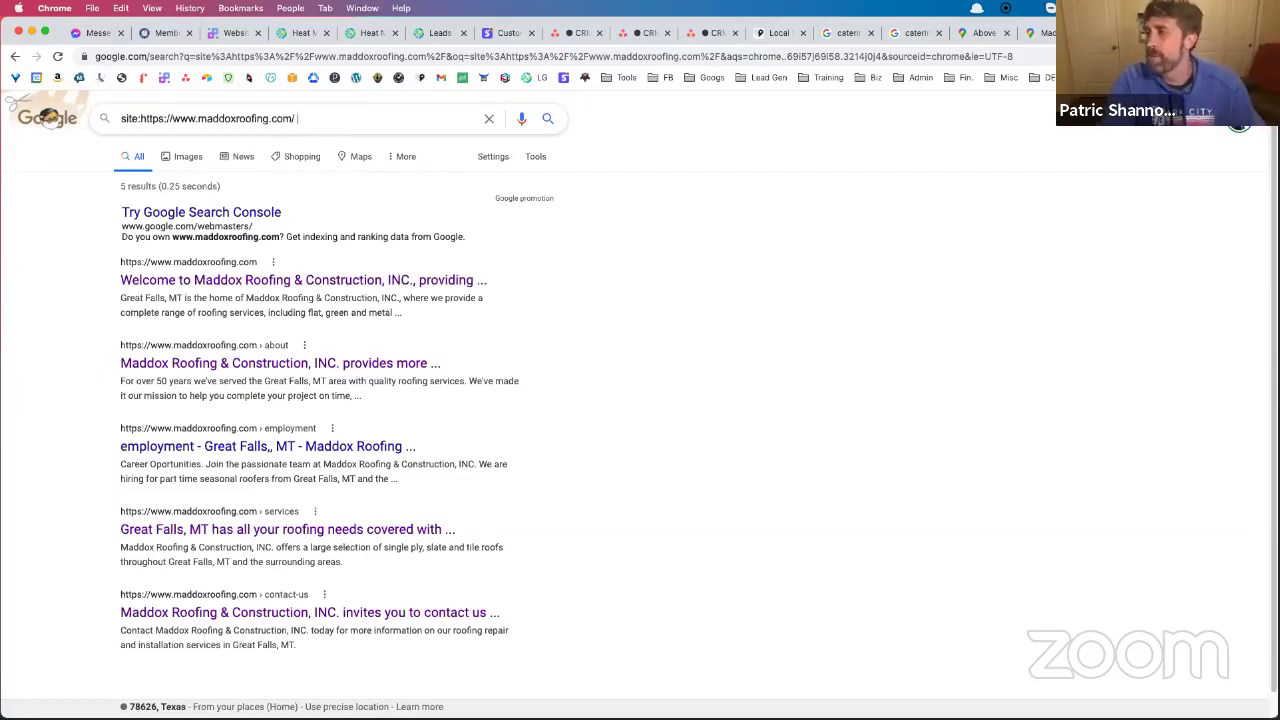
Add 'Customer's Choice Great Falls Roofing (2019, 2020)' to the site: query and follow the first home page result
type("Great Fall")
key("BackSpace")
key("BackSpace")
key("BackSpace")
key("BackSpace")
key("BackSpace")
key("BackSpace")
key("BackSpace")
key("BackSpace")
key("BackSpace")
key("BackSpace")
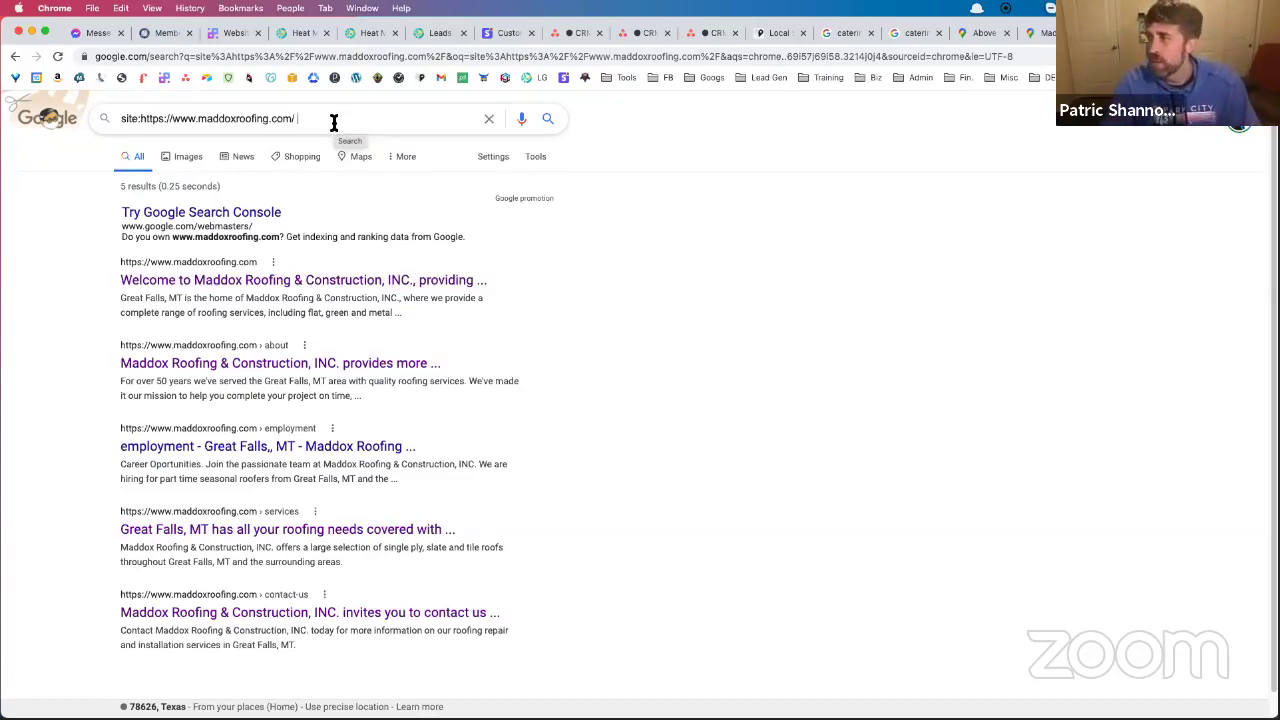
type("Customer")
key("BackSpace")
key("BackSpace")
key("BackSpace")
type("er's Choice")
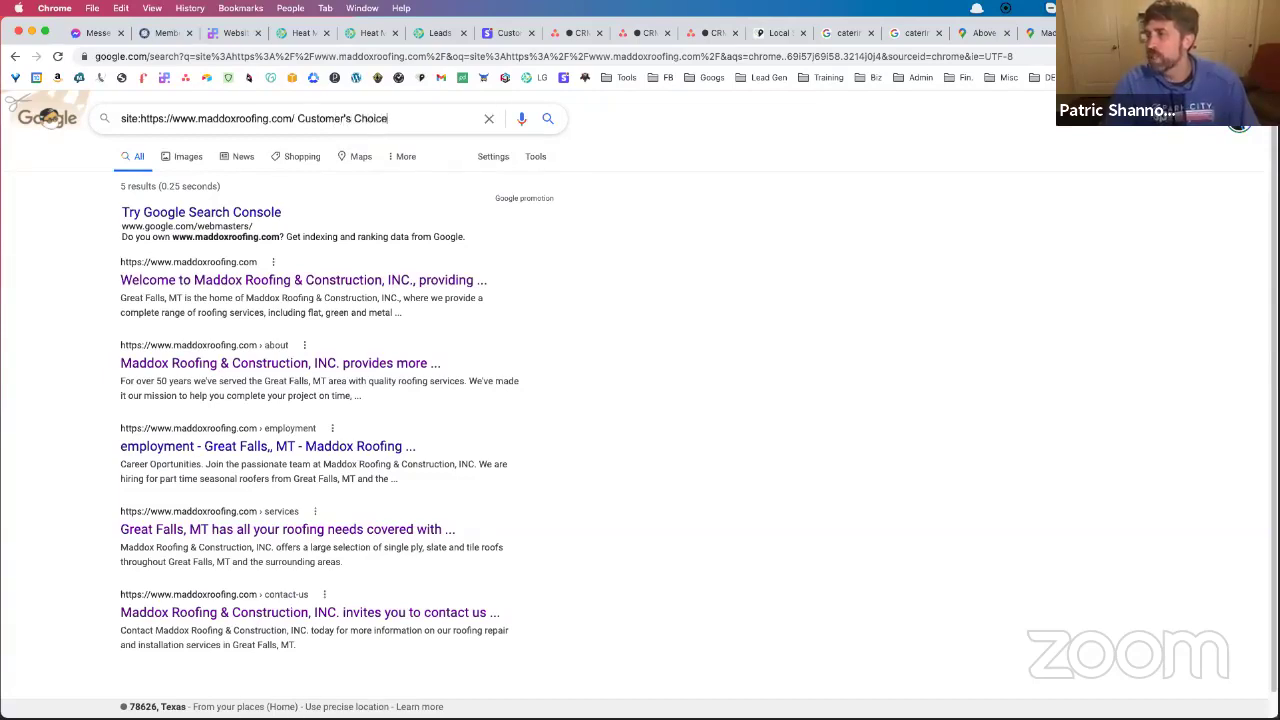
type(" Great Fla")
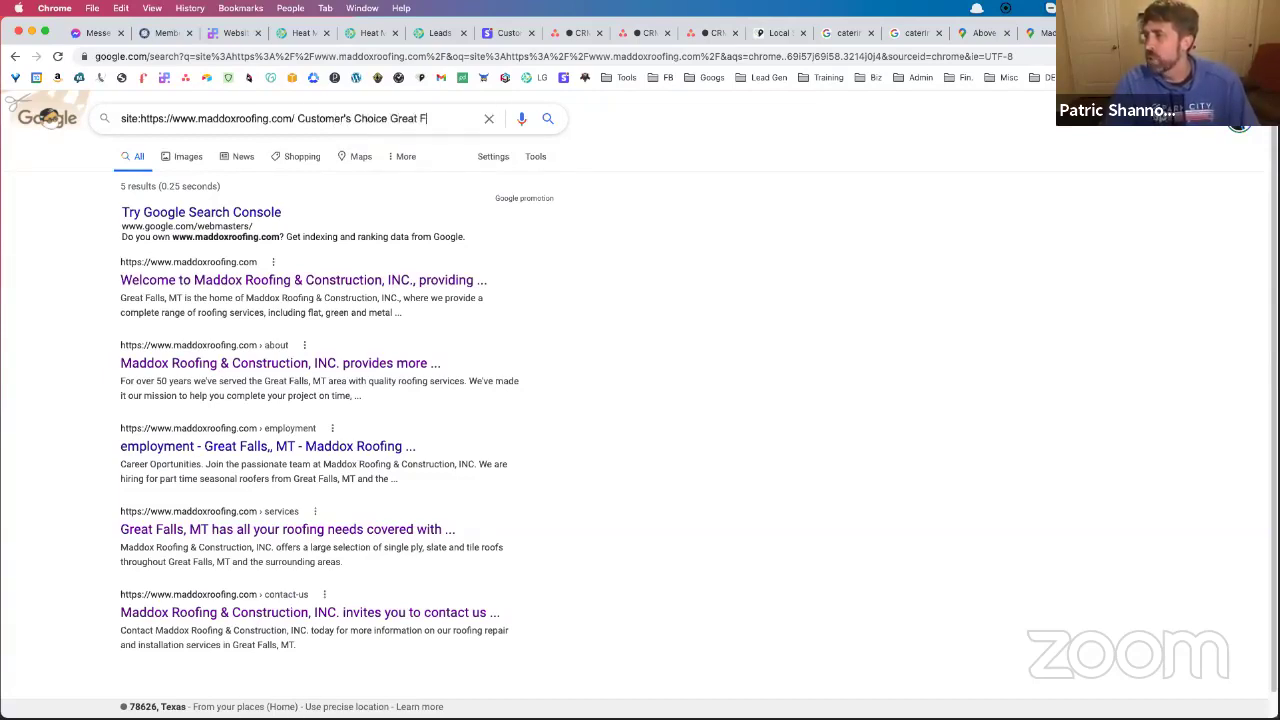
key("BackSpace")
key("BackSpace")
type("alls Roofing (2019")
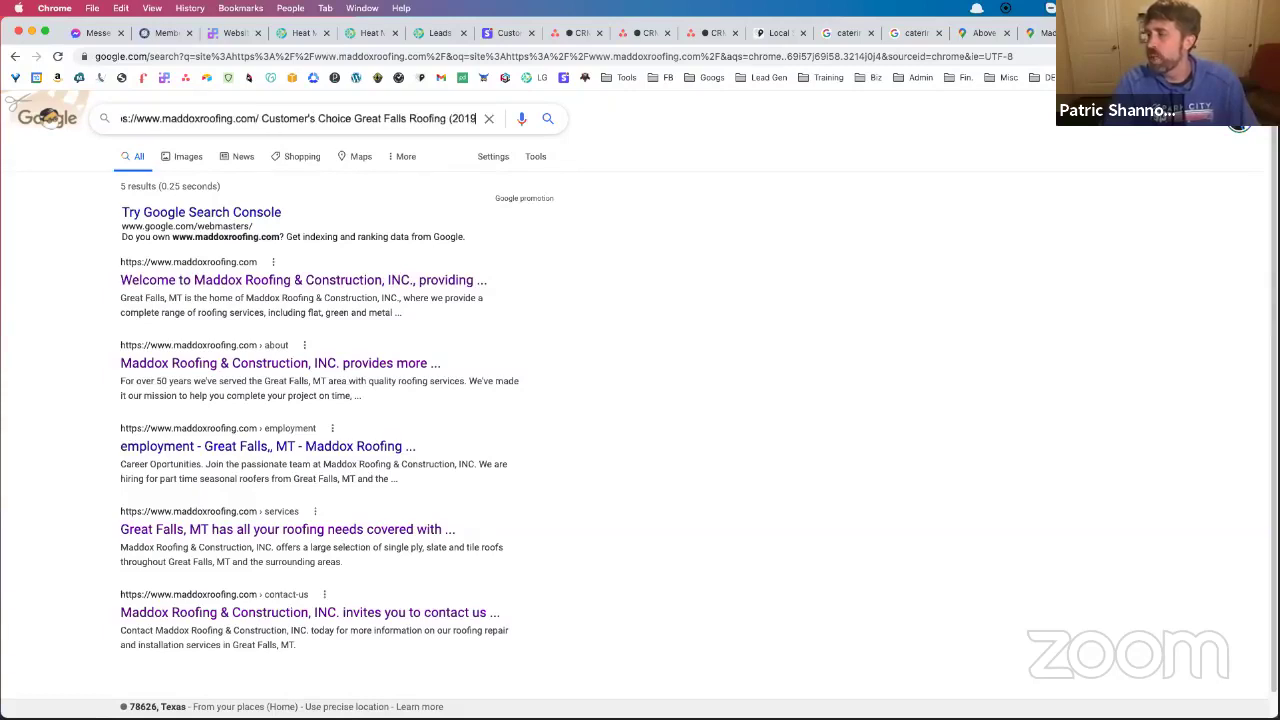
type(", 2020)")
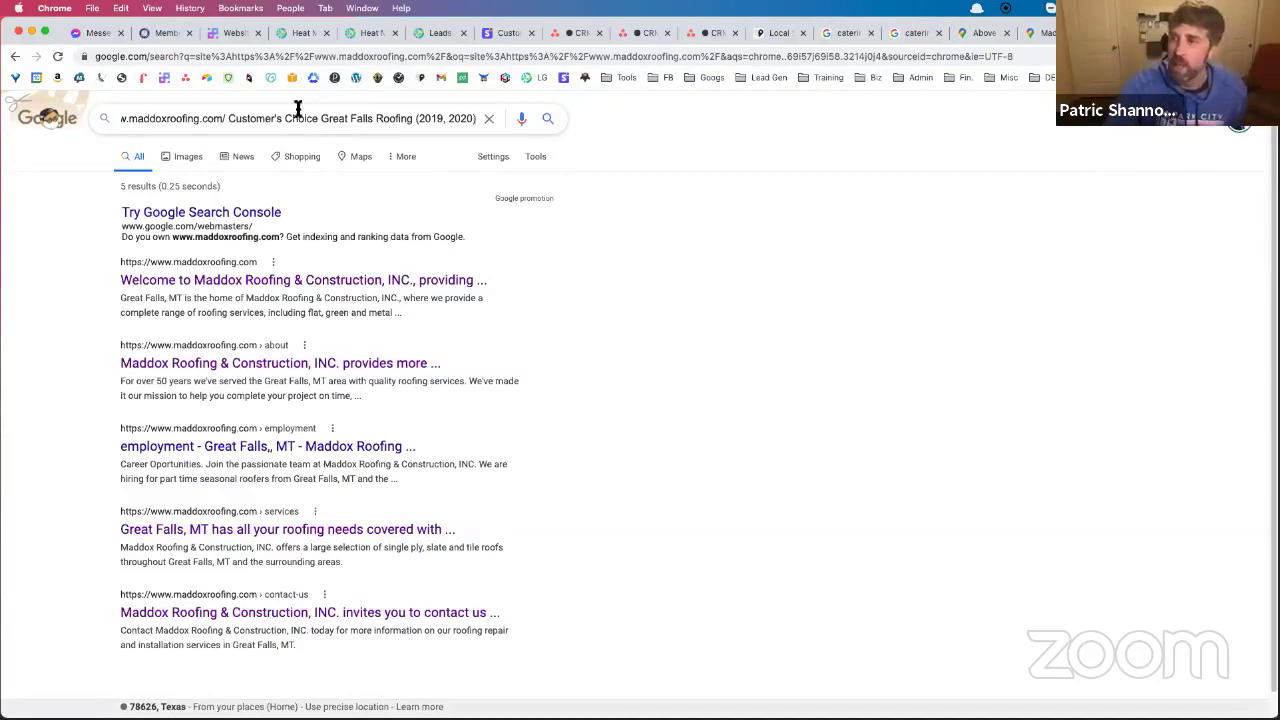
left_click_drag(229, 119, 475, 119)
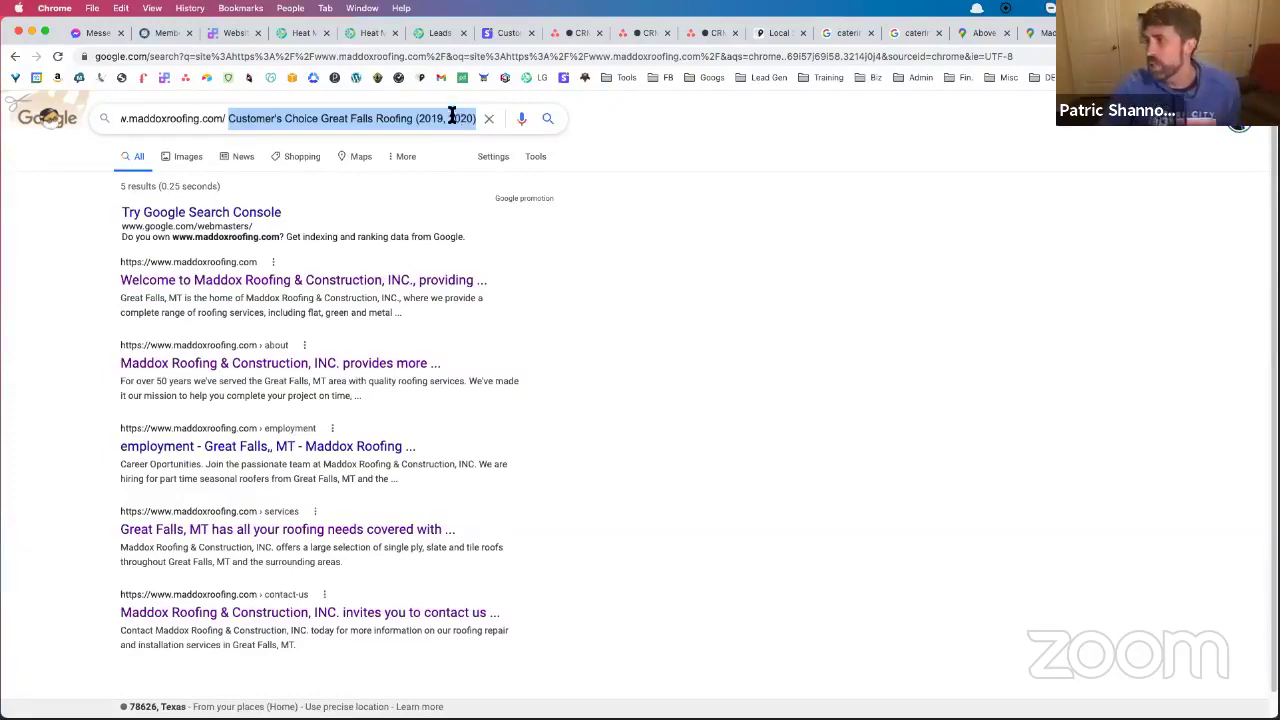
left_click(340, 281)
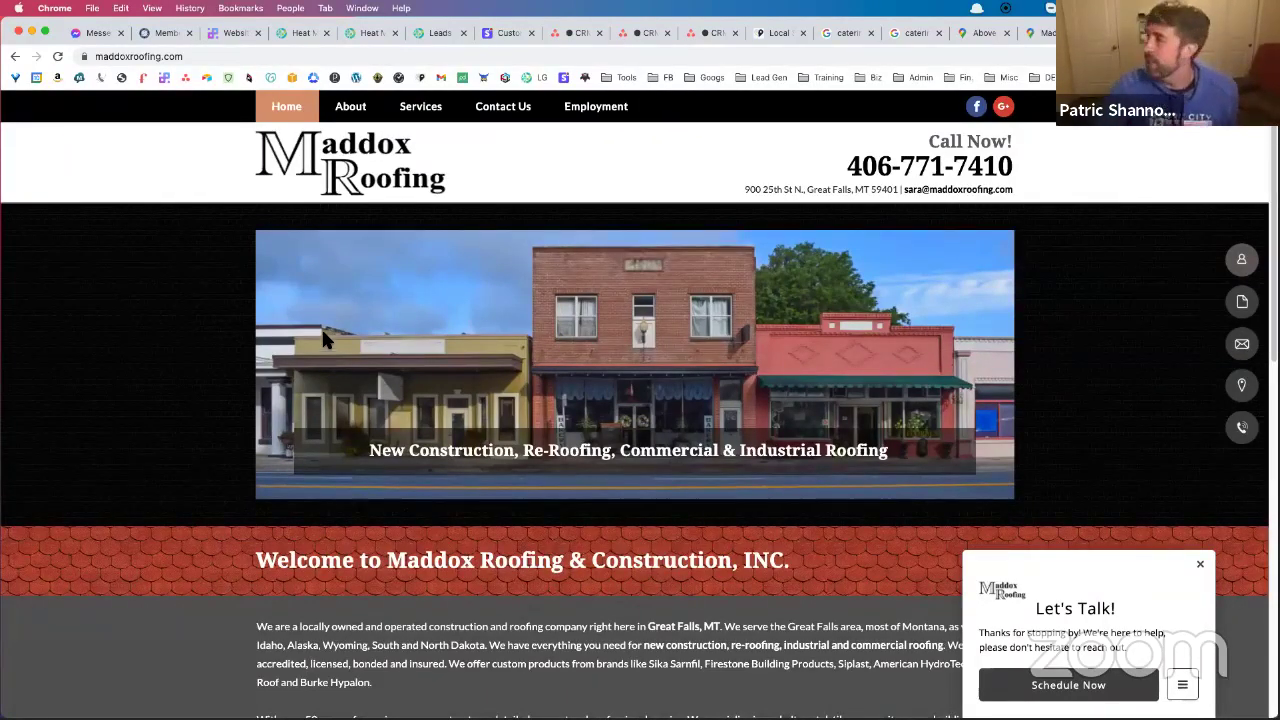
Search Google for 'roofing contractors' in a new tab, scroll the results, then open another blank tab
key("super+t")
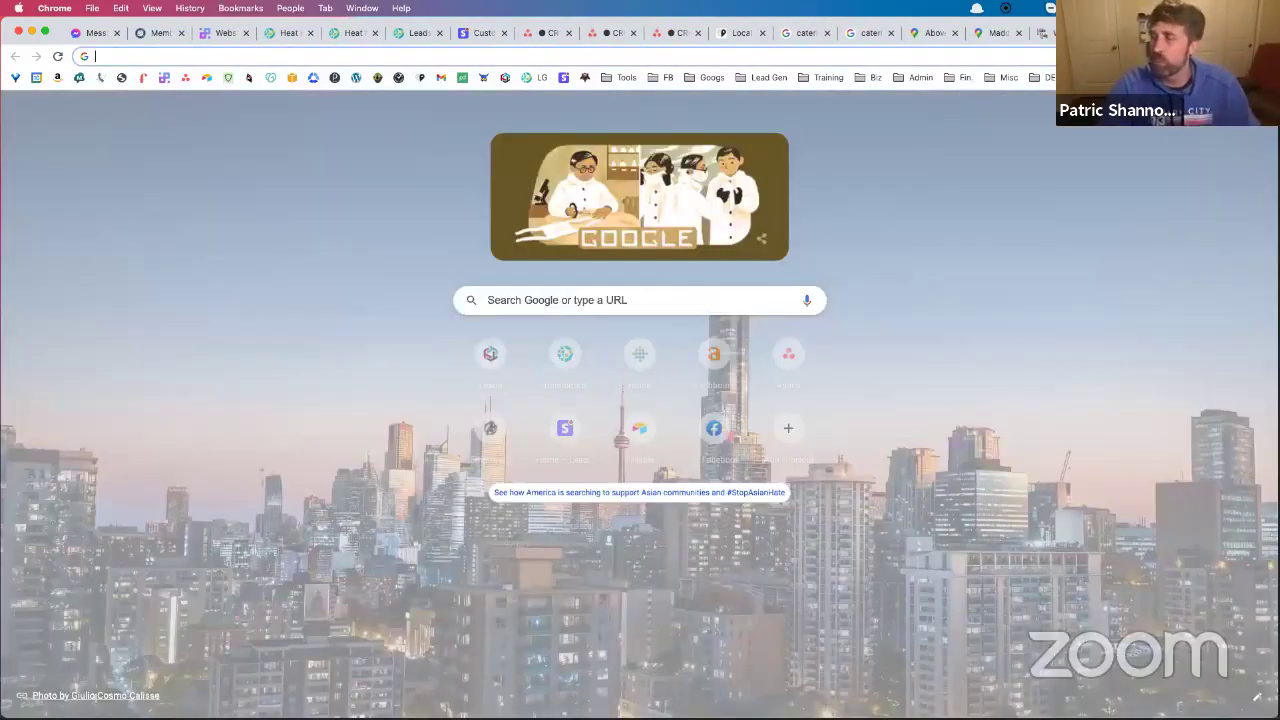
type("roofing contractors")
key("Return")
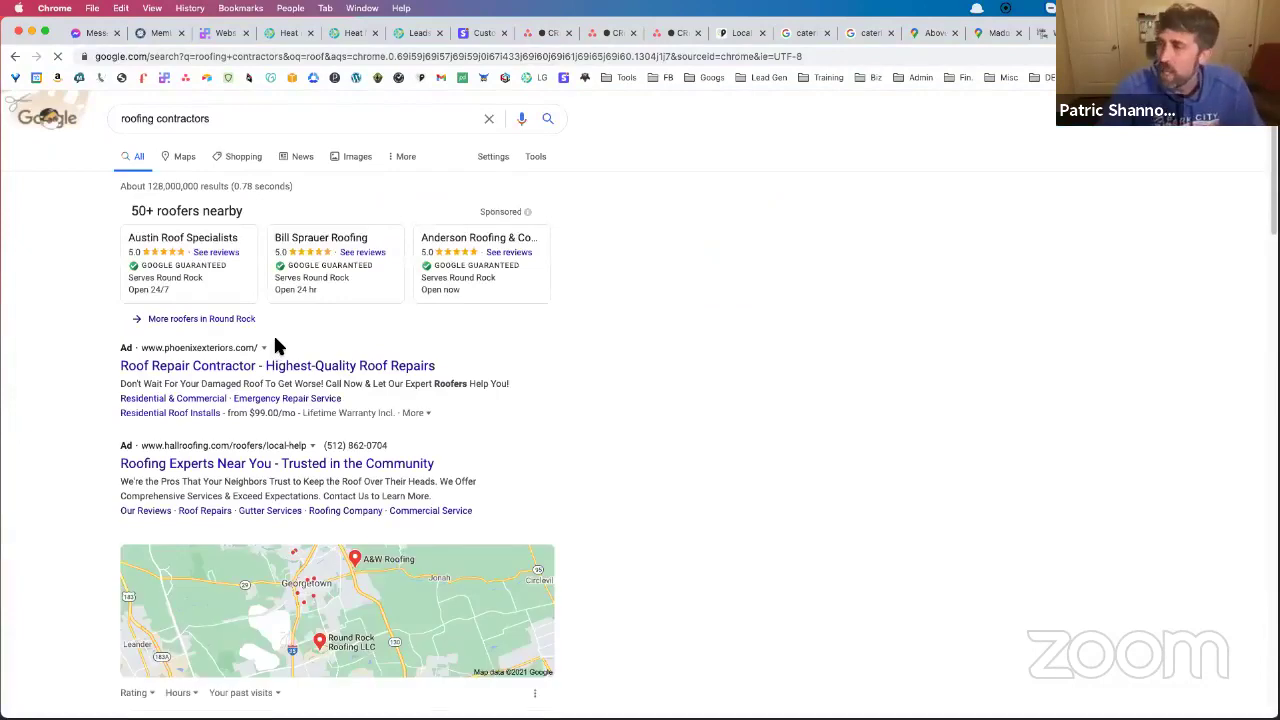
scroll(282, 347, "down", 10)
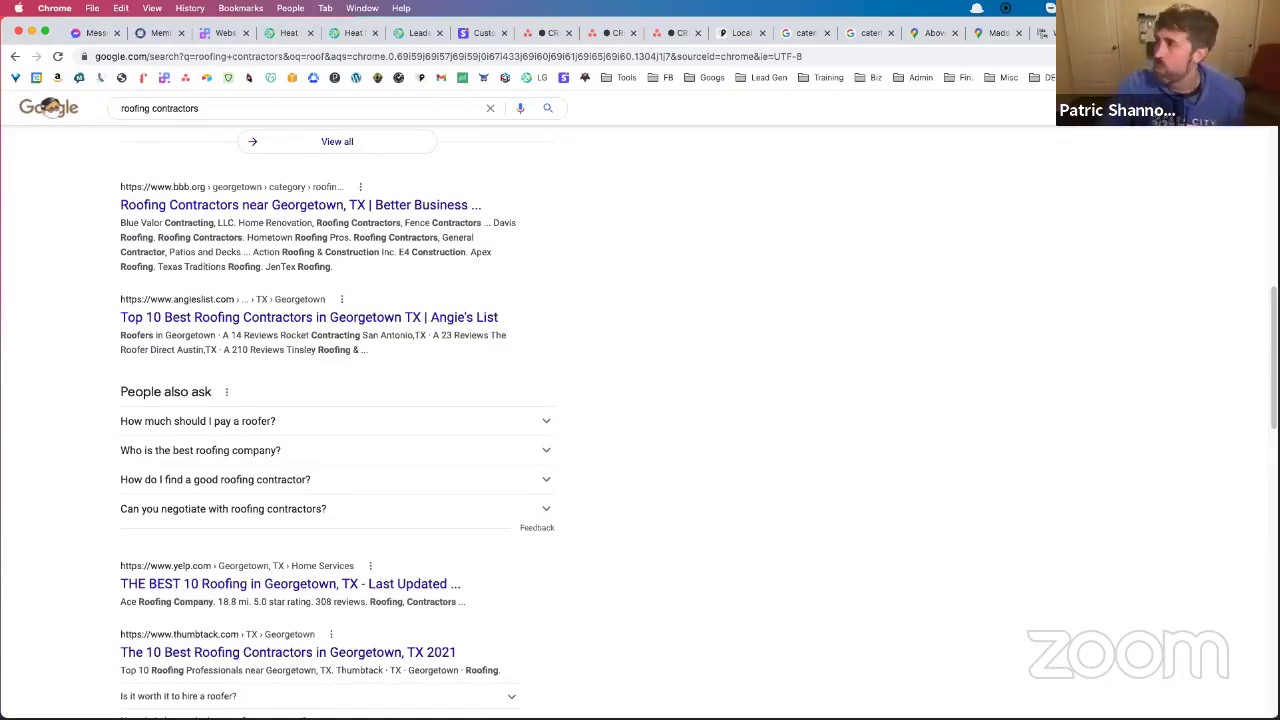
key("super+t")
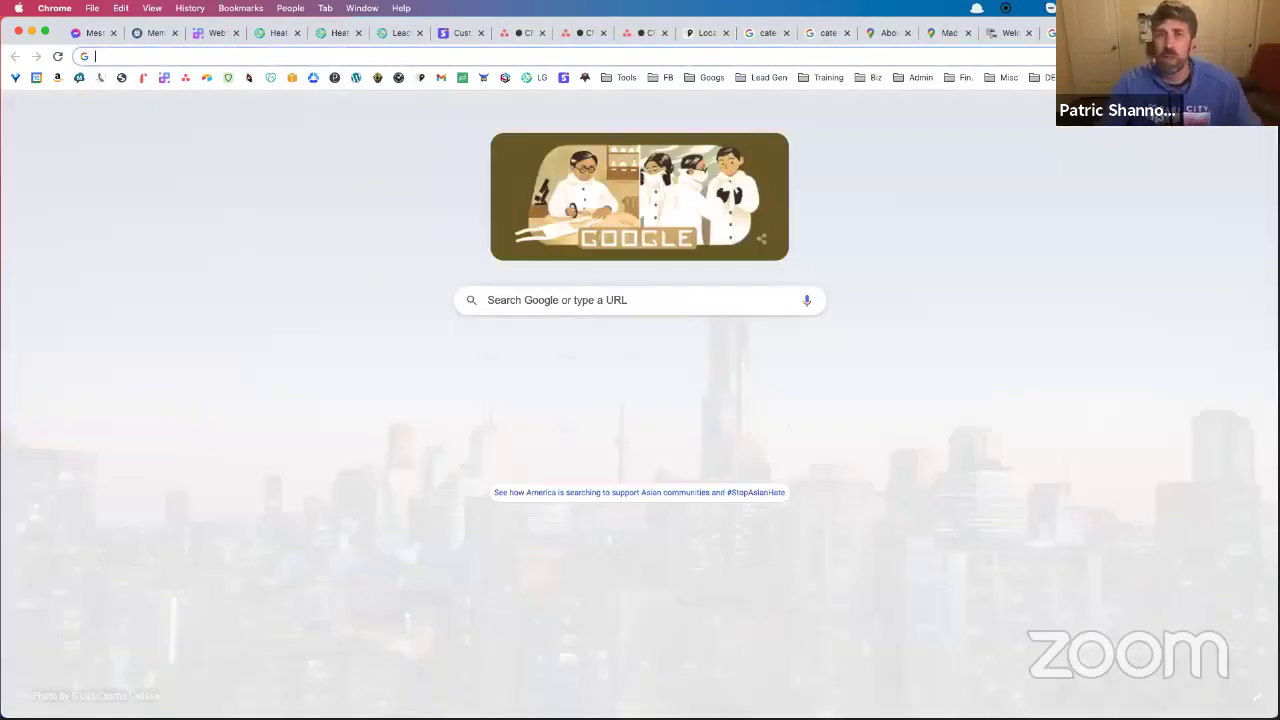
Search Google Images for 'roofing infographic'
type("f")
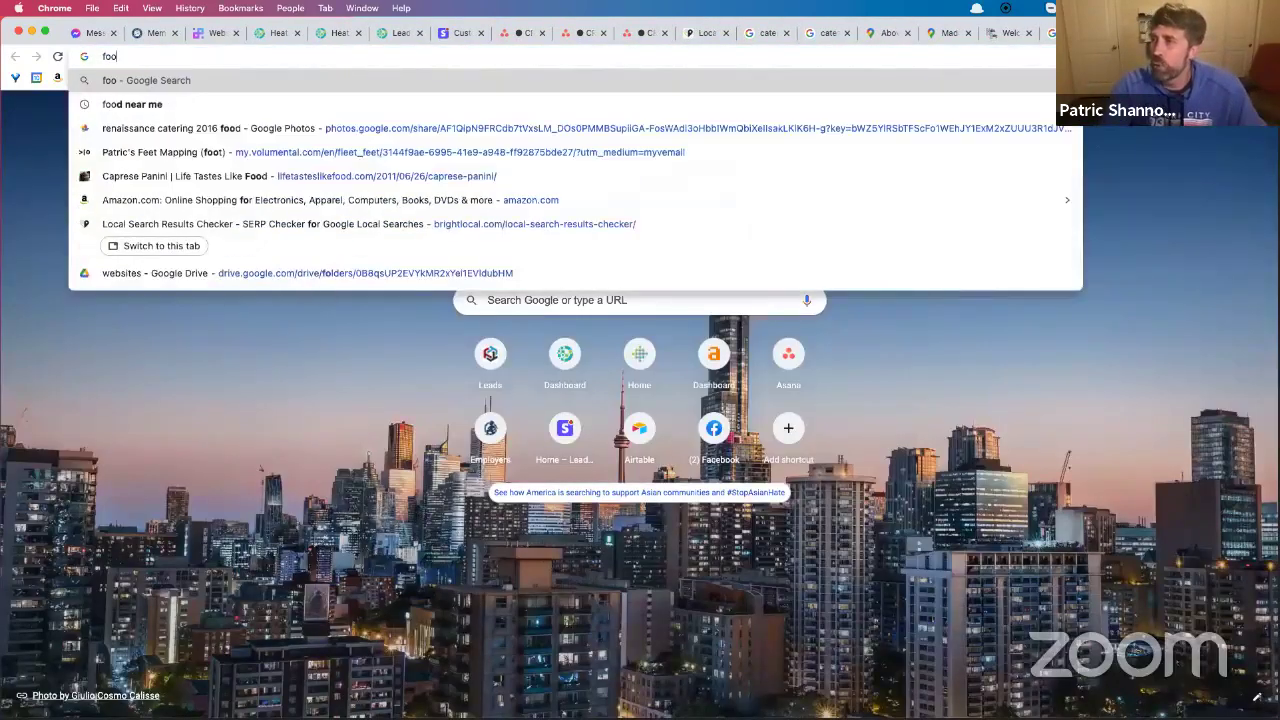
key("BackSpace")
type("roofing inf")
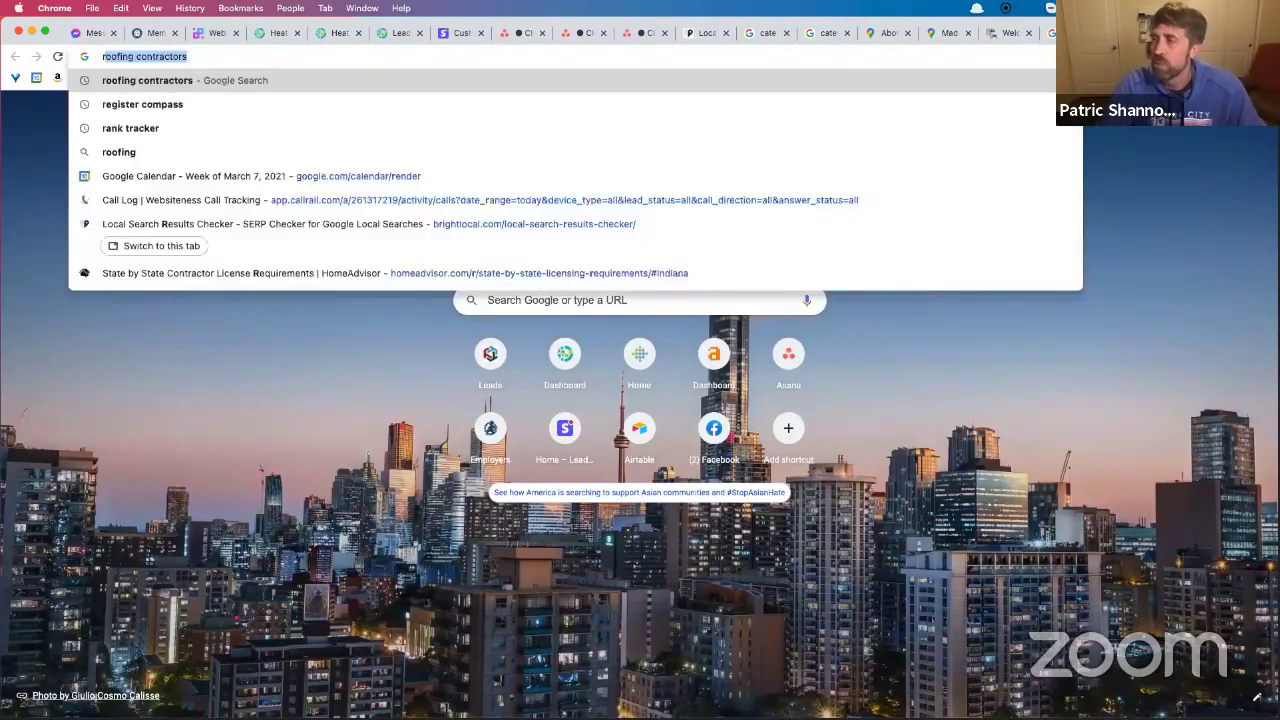
type("ographic")
key("Return")
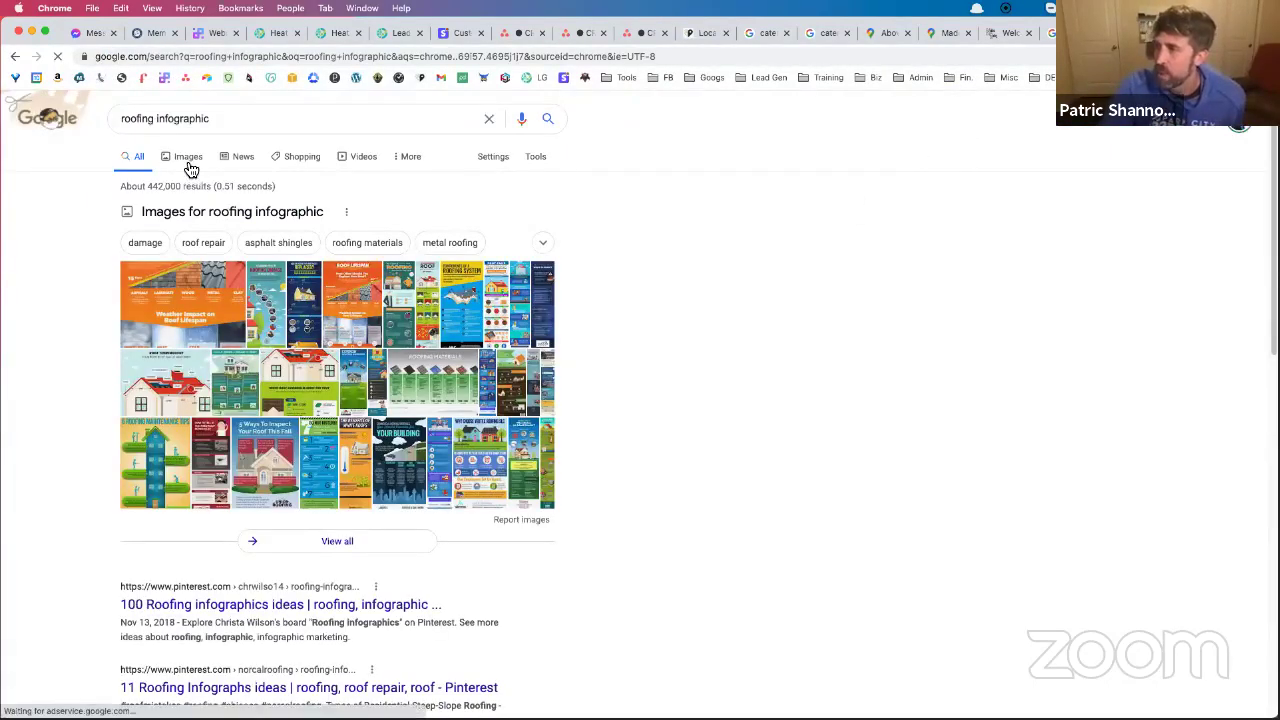
left_click(189, 160)
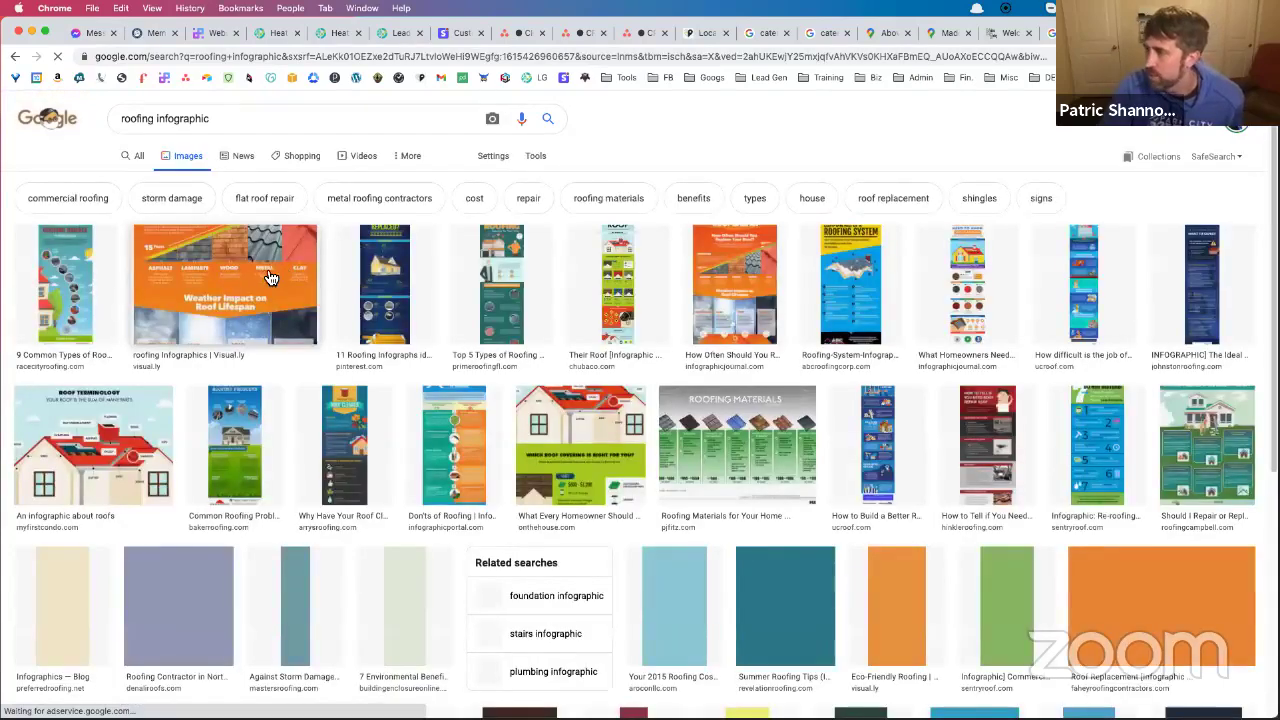
Preview the tall roof and roof terminology infographics, then return to the Maddox Google Maps listing
left_click(618, 285)
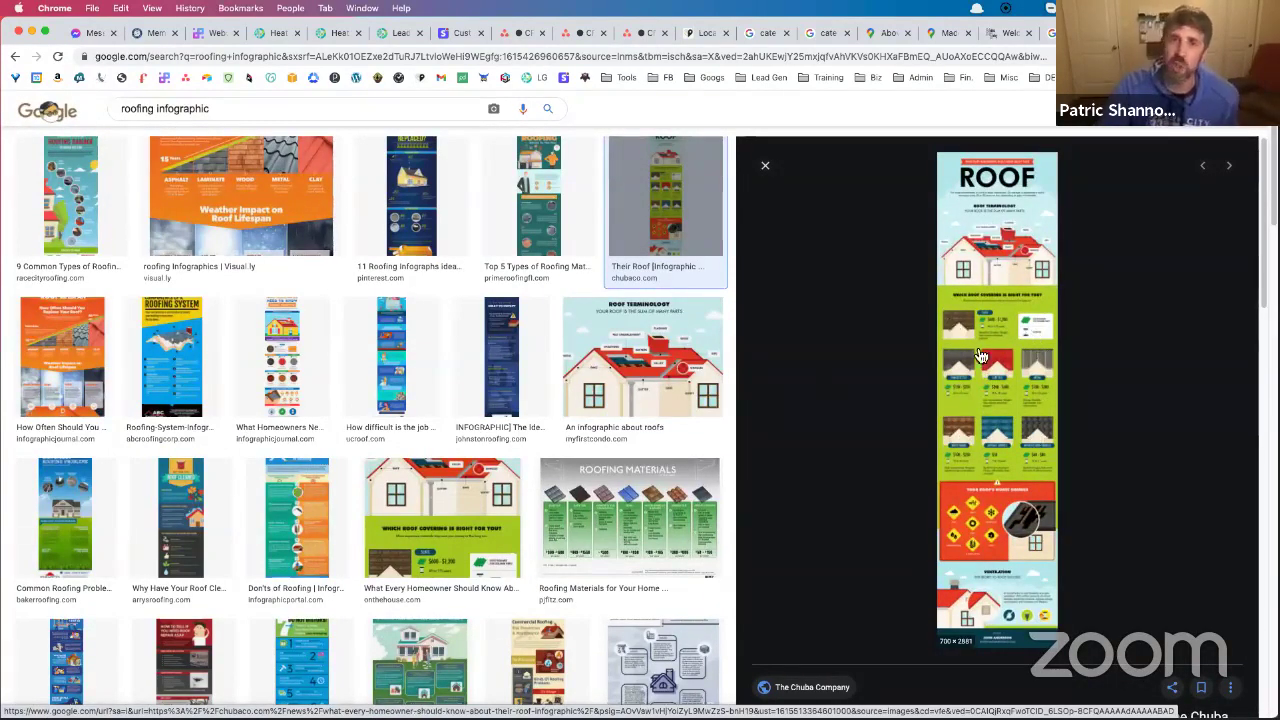
left_click(684, 364)
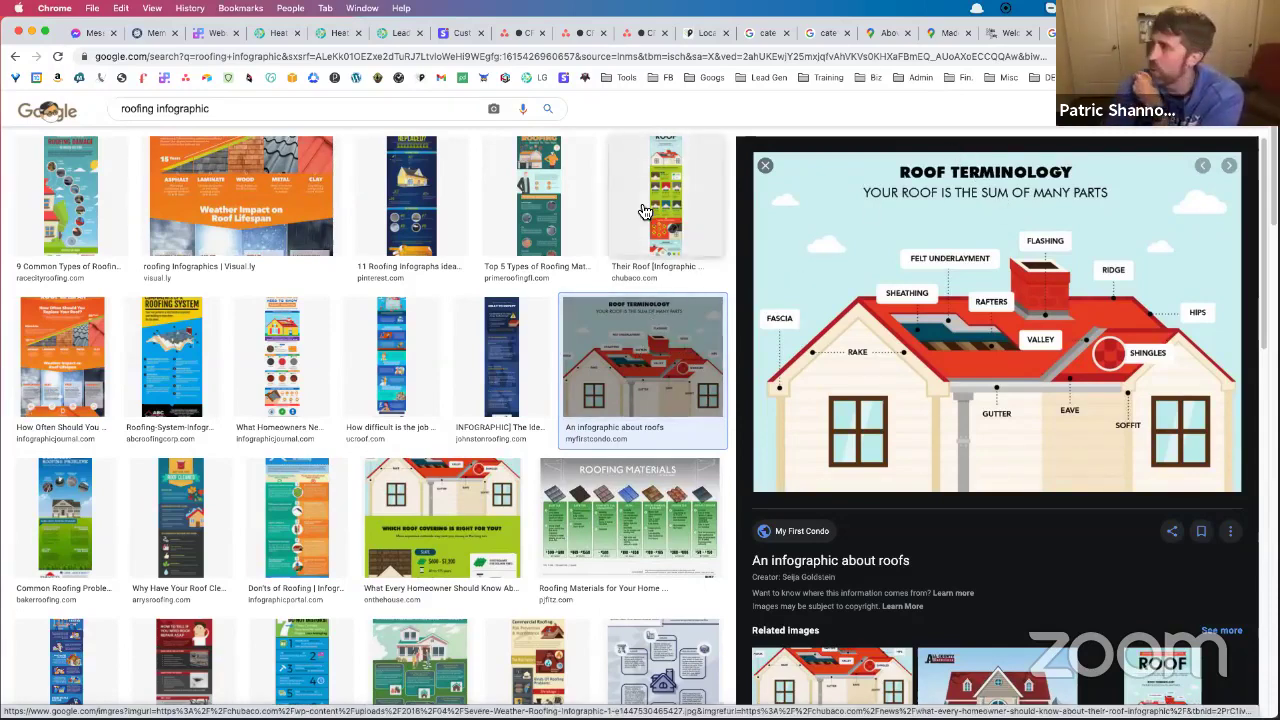
left_click(941, 36)
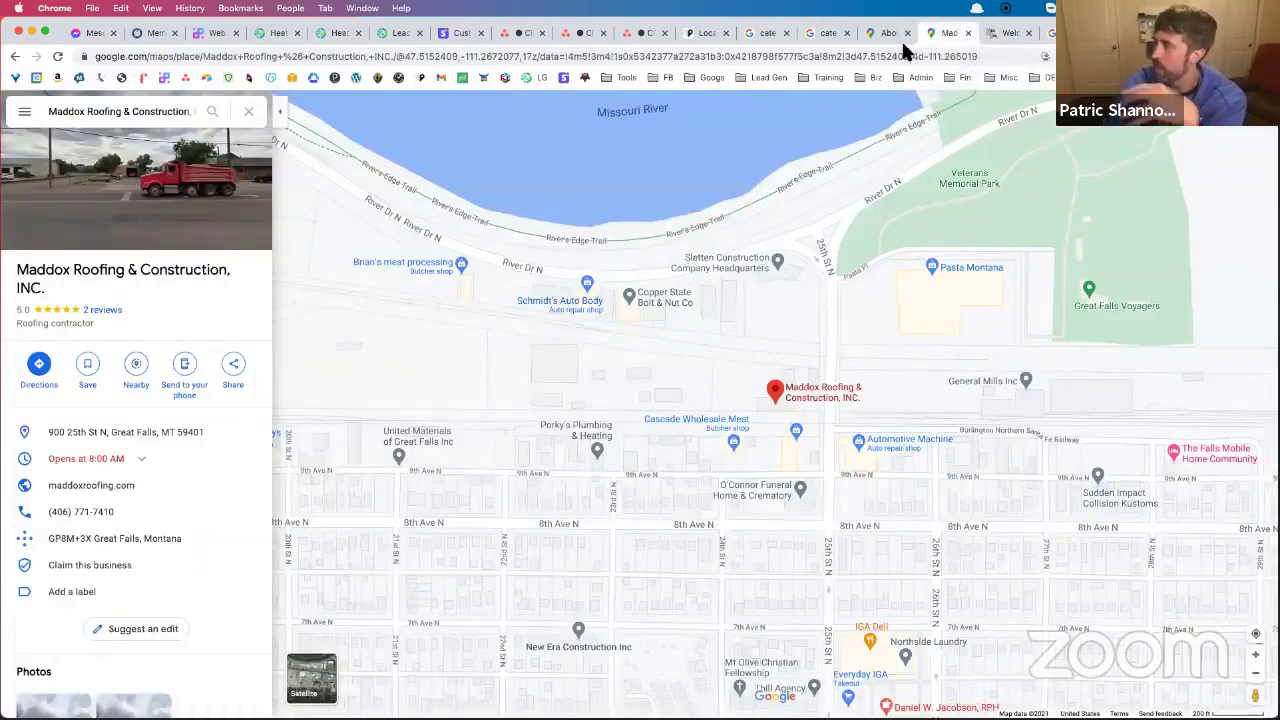
Copy the Maddox Roofing site address, then sign in to Ahrefs at ahrefs.com/dashboard in a new tab
left_click(994, 42)
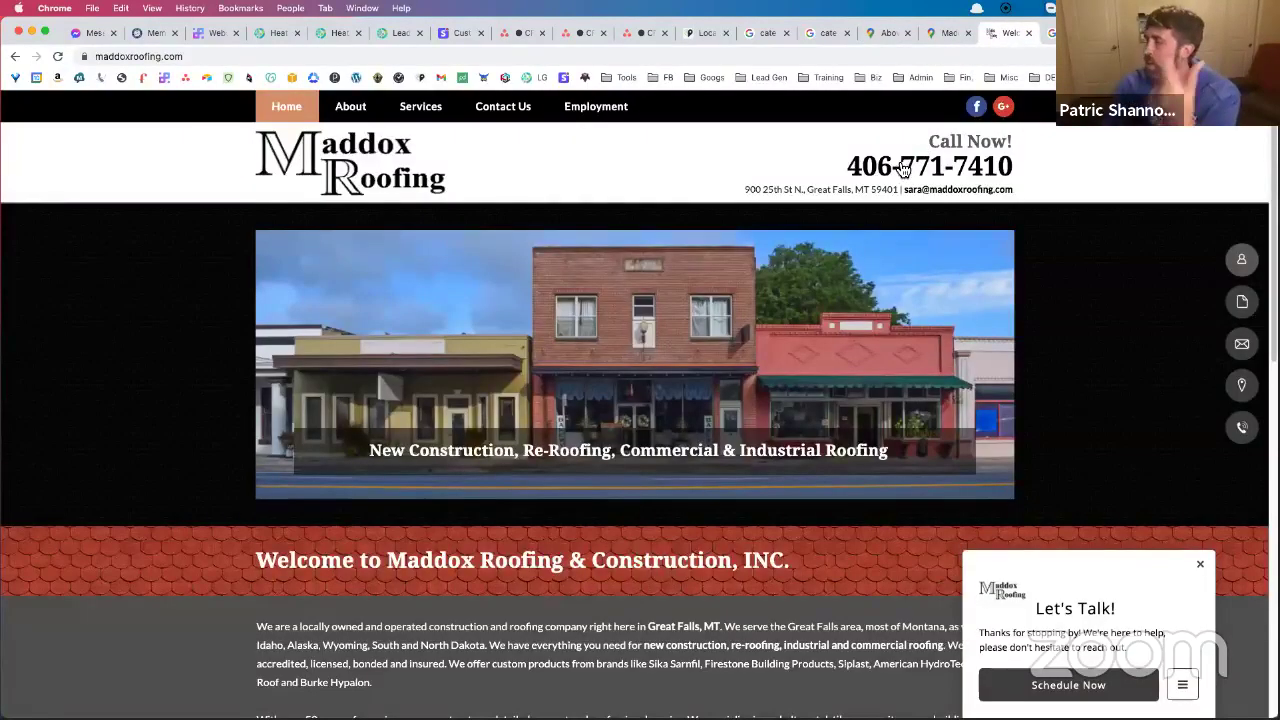
left_click(201, 57)
key("super+c")
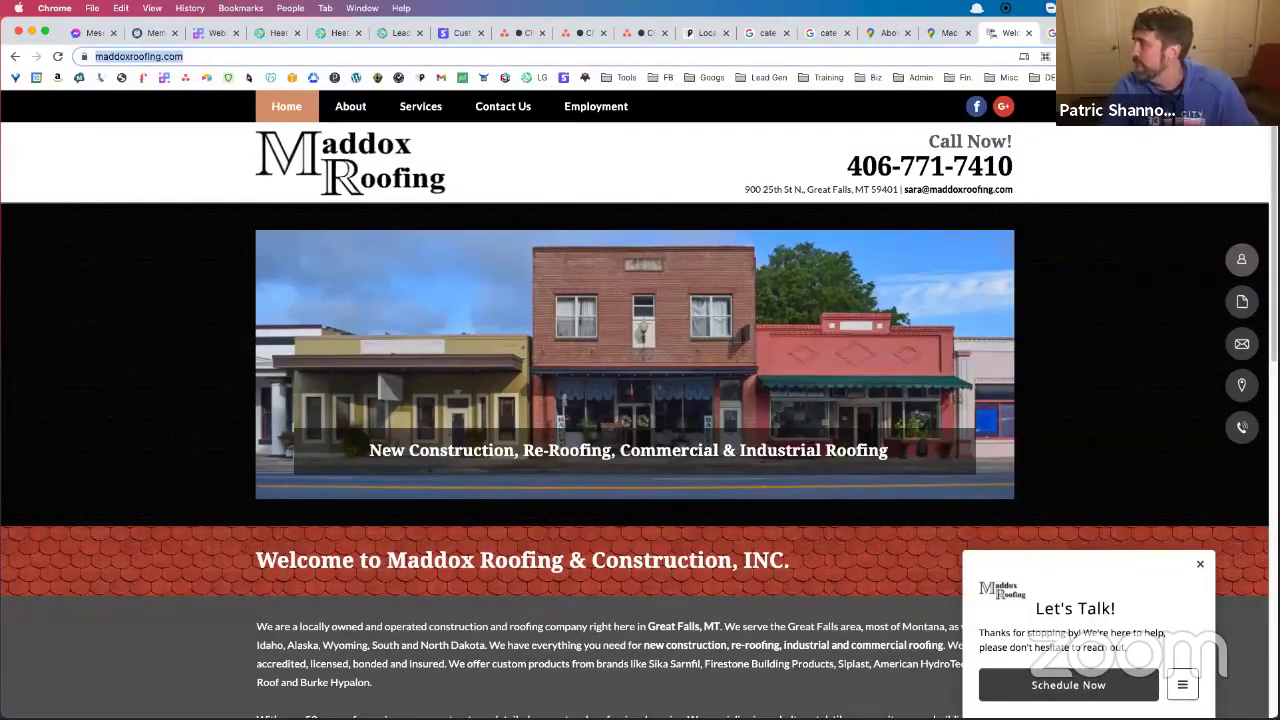
key("super+t")
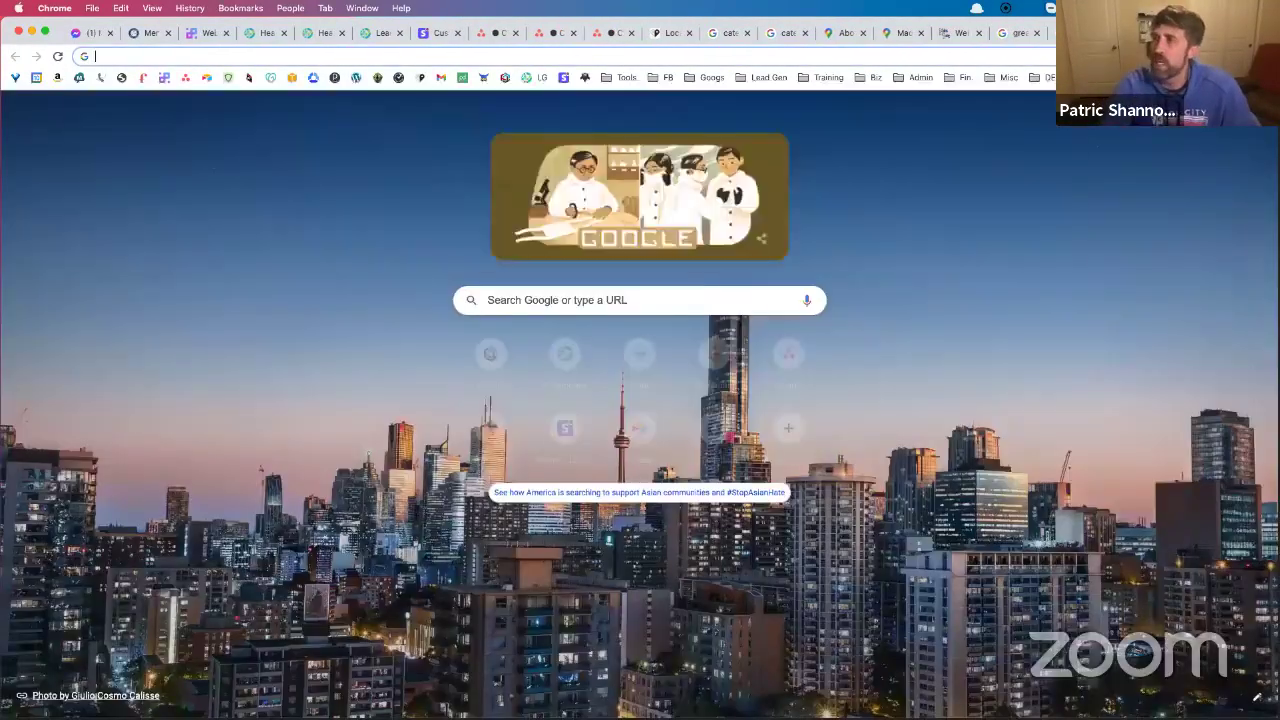
type("a")
key("Return")
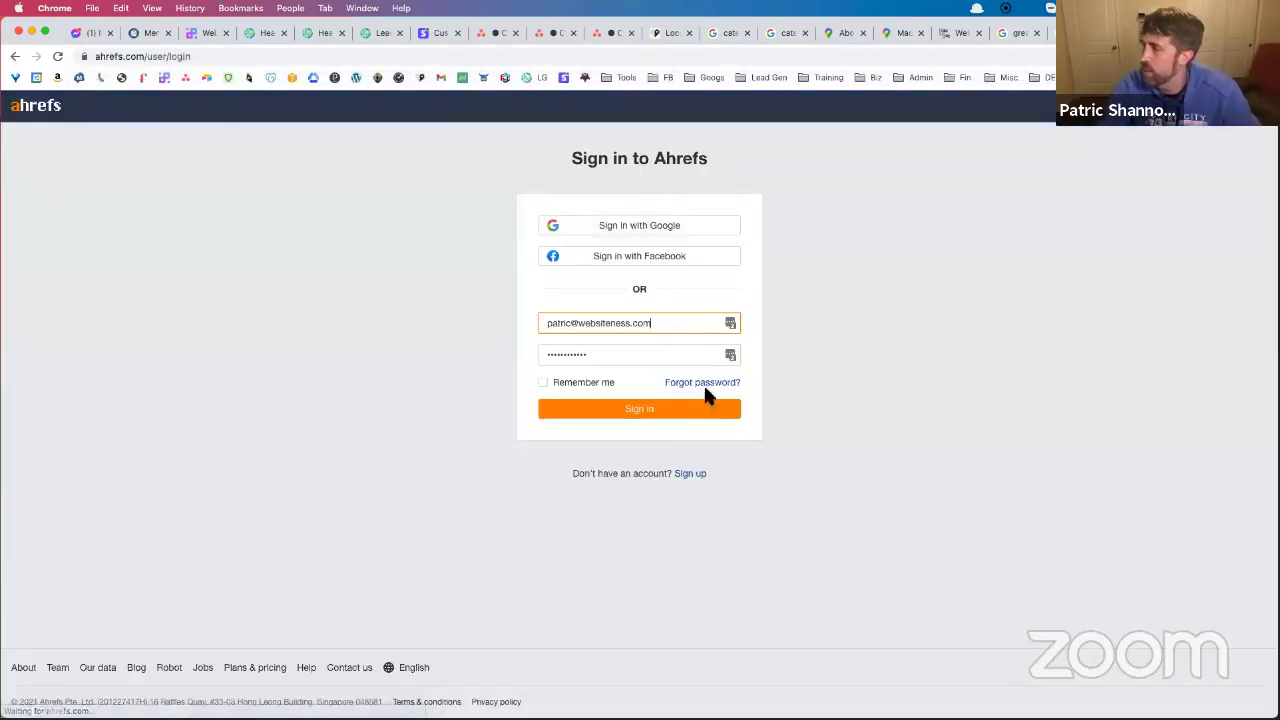
left_click(660, 412)
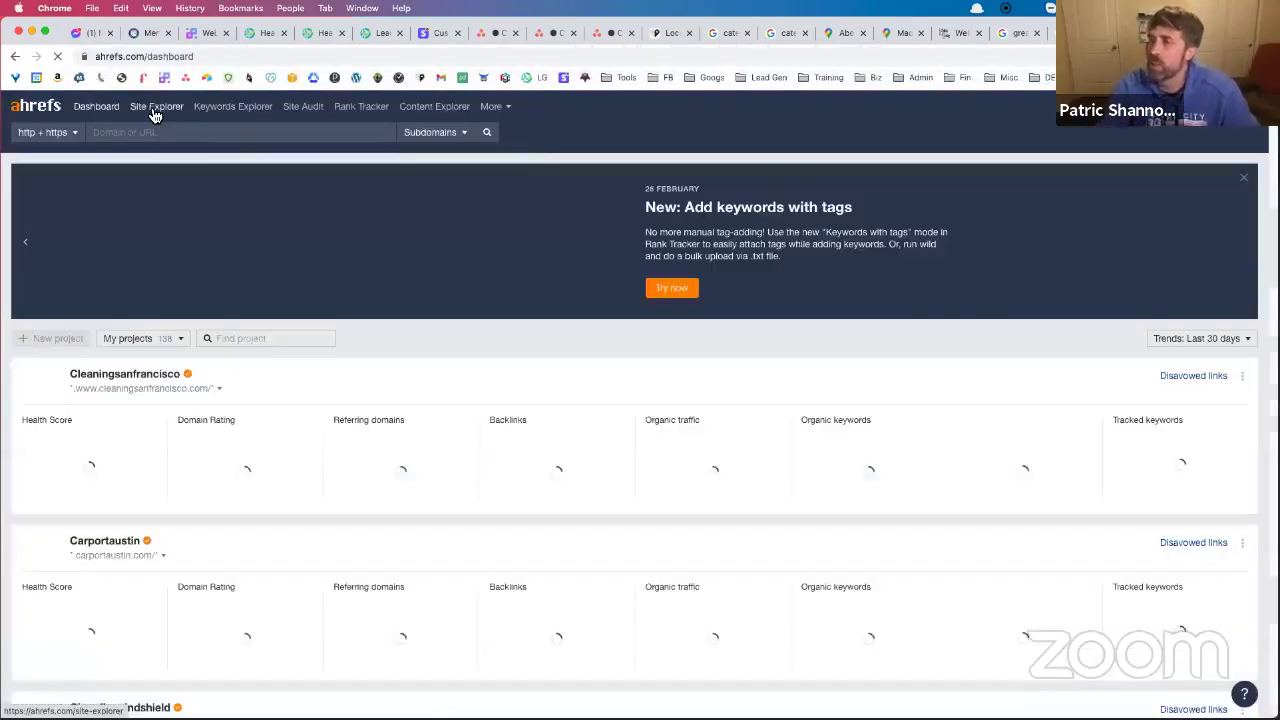
left_click(154, 114)
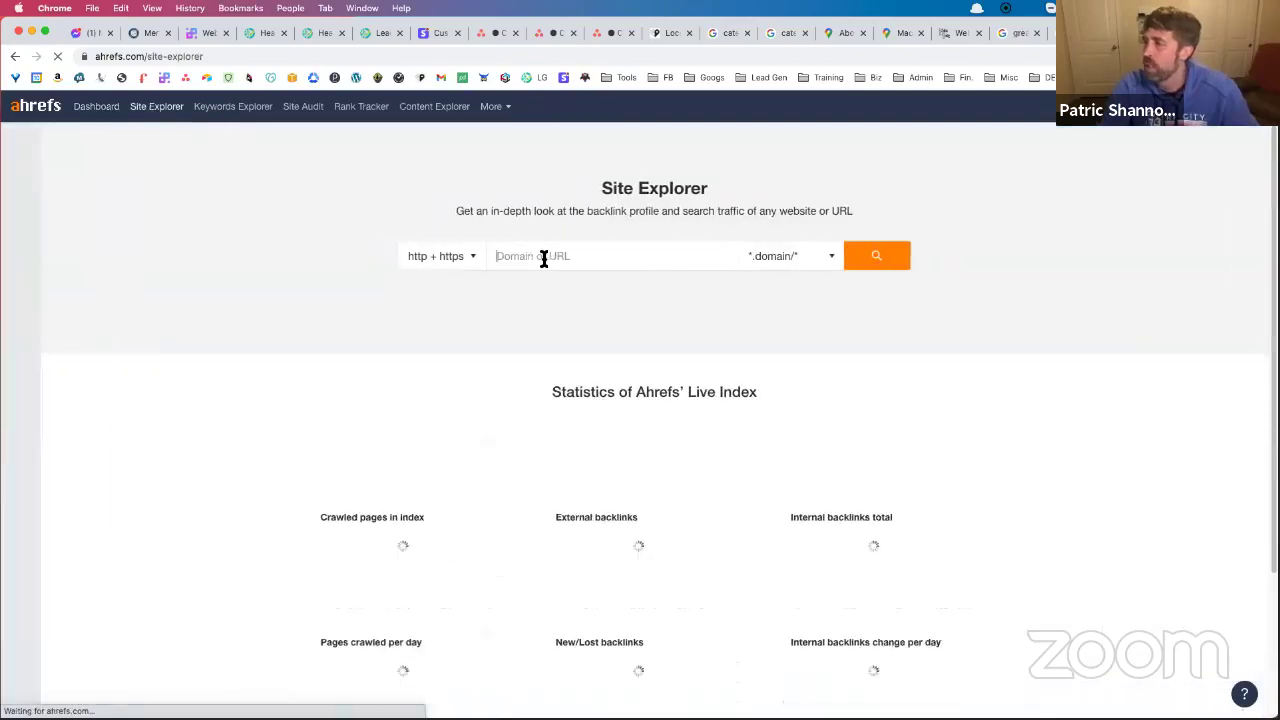
Run Site Explorer on the pasted maddoxroofing.com address to show its overview (DR 3.3, 85 backlinks)
left_click(543, 257)
key("super+v")
left_click(882, 260)
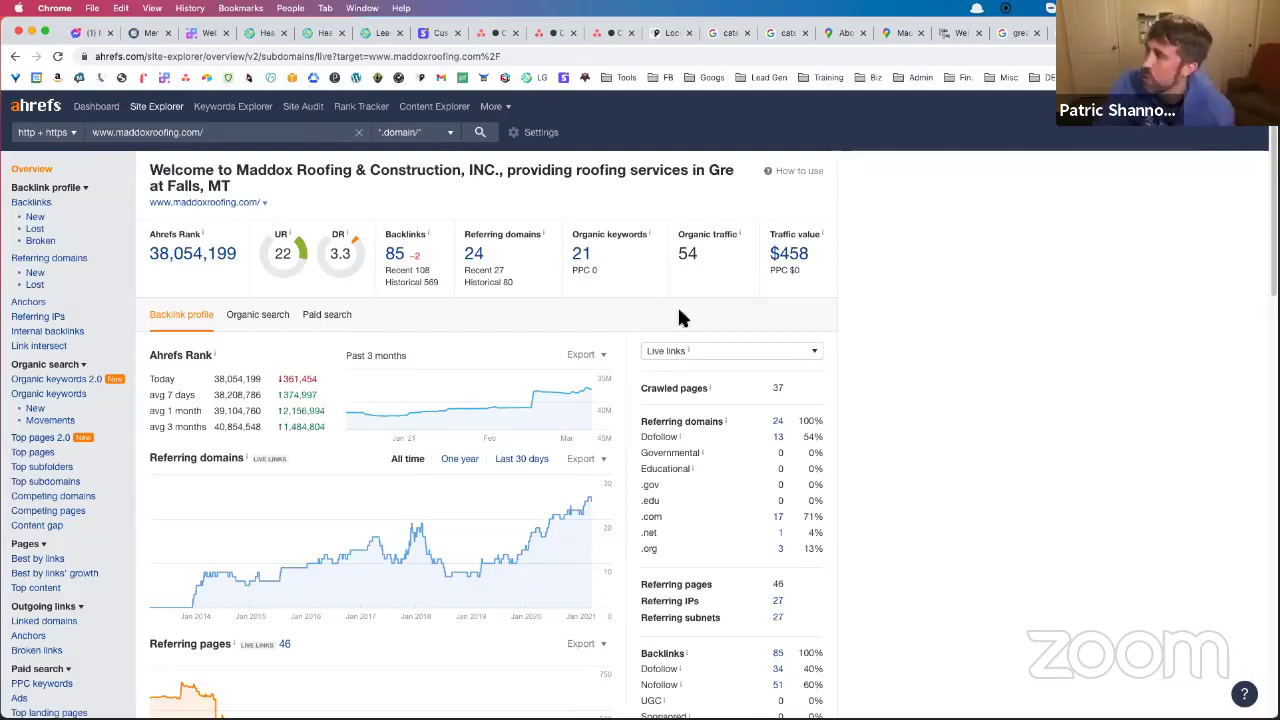
mouse_move(826, 240)
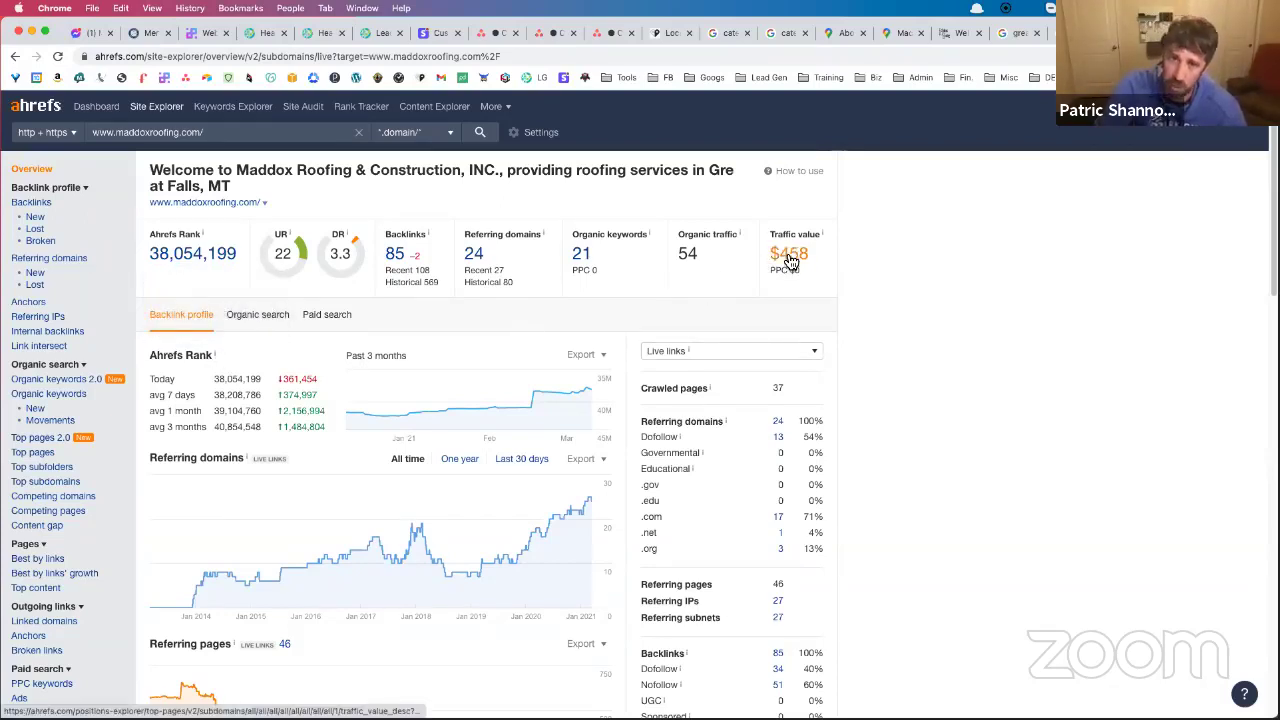
In Organic keywords, highlight the top 'roofing great falls mt' rankings and the inner pages ranking first
left_click(76, 396)
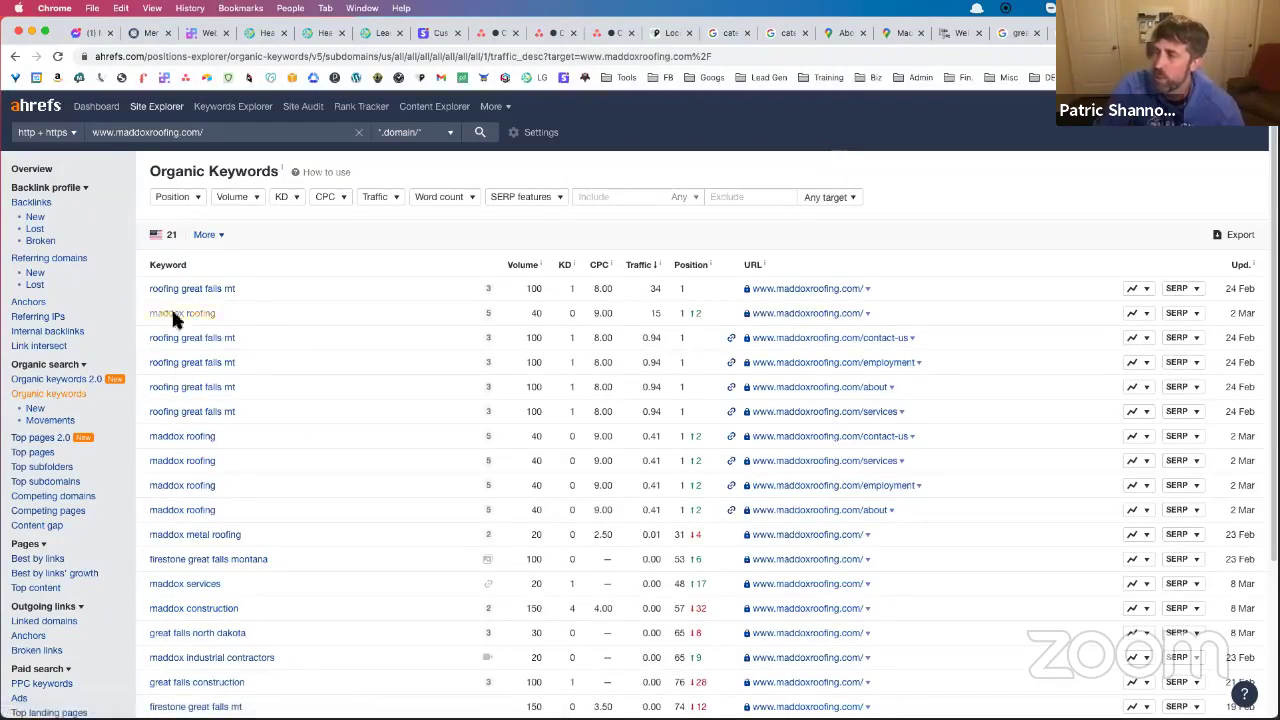
left_click_drag(134, 286, 278, 290)
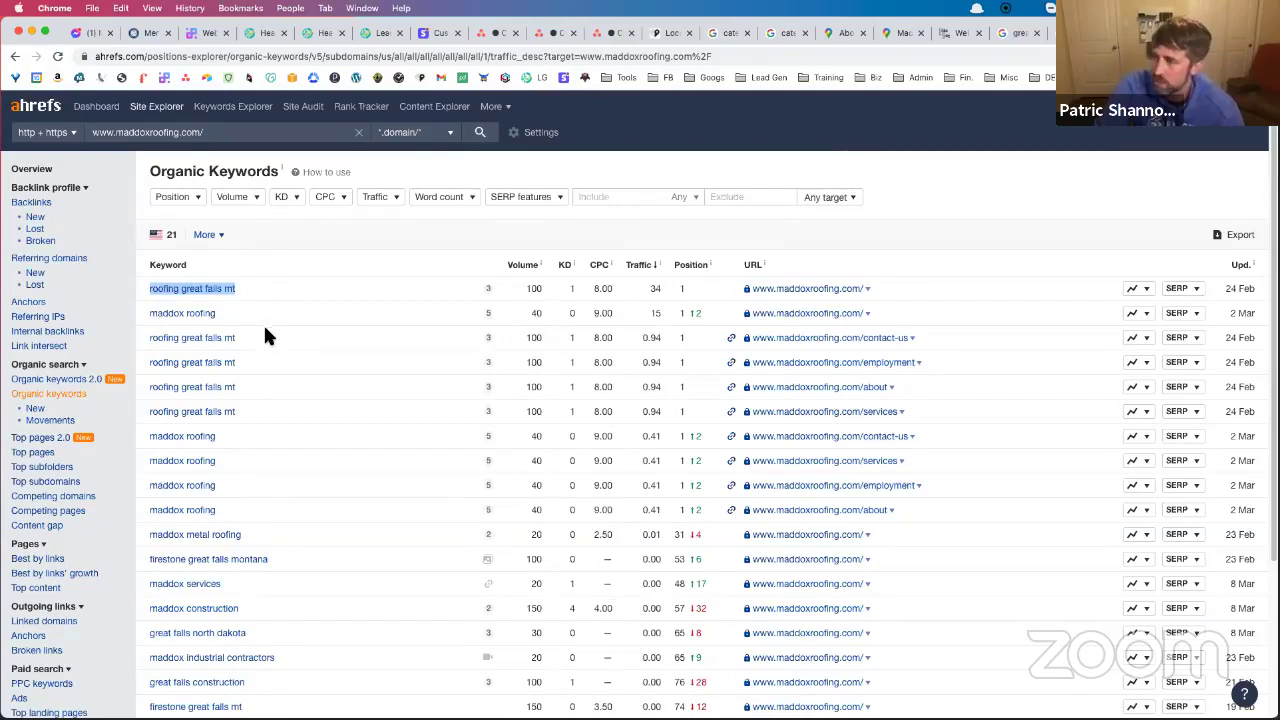
left_click_drag(250, 337, 200, 345)
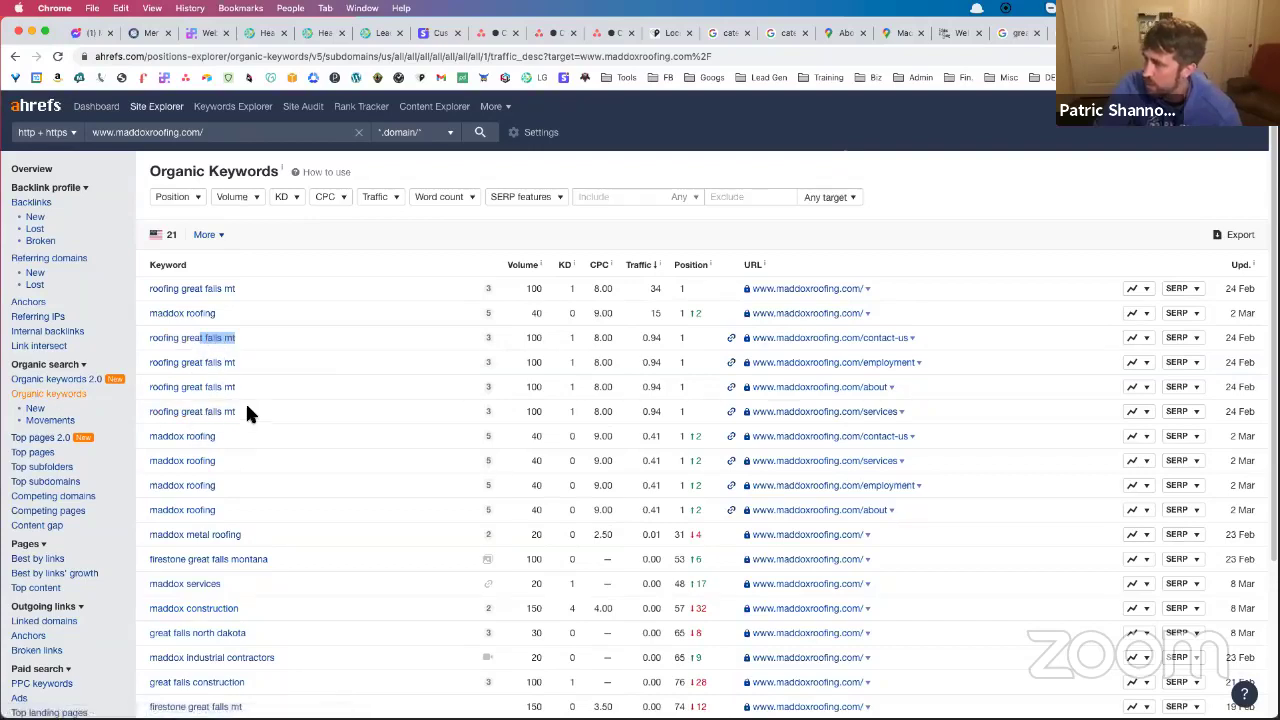
left_click_drag(680, 337, 680, 401)
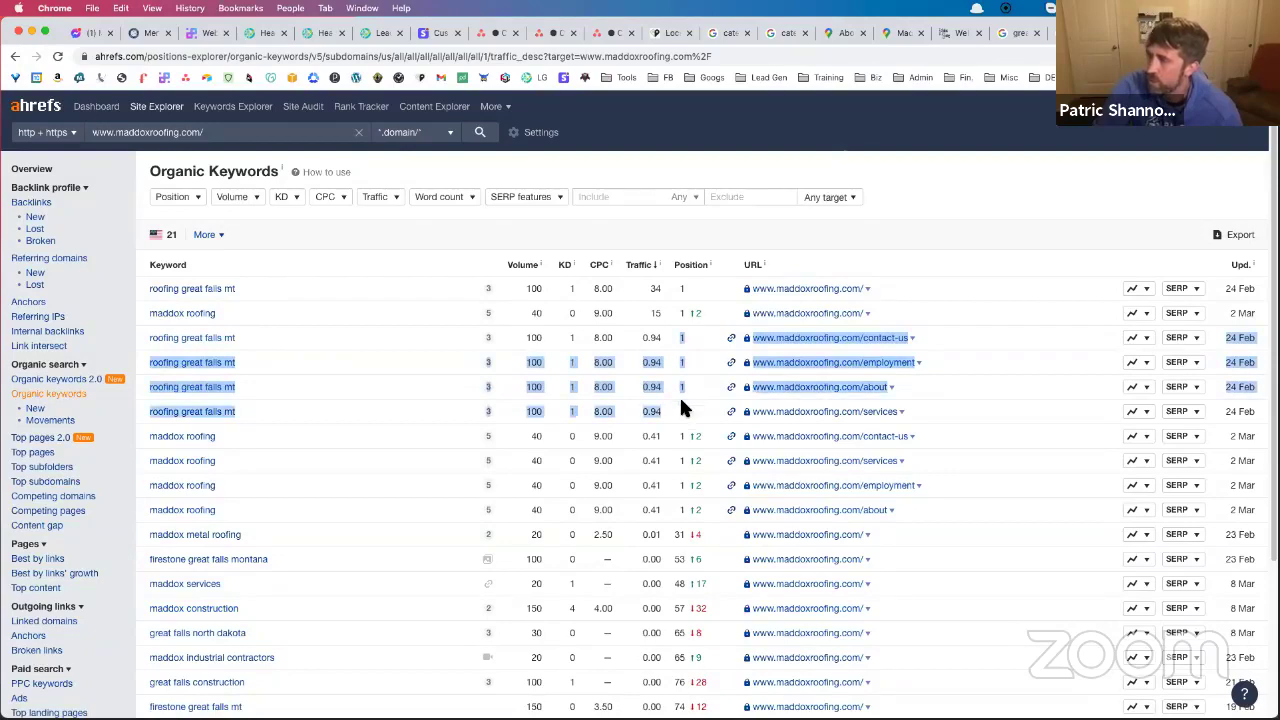
Scroll down through the 21-keyword table and back up to the top
scroll(325, 417, "down", 2)
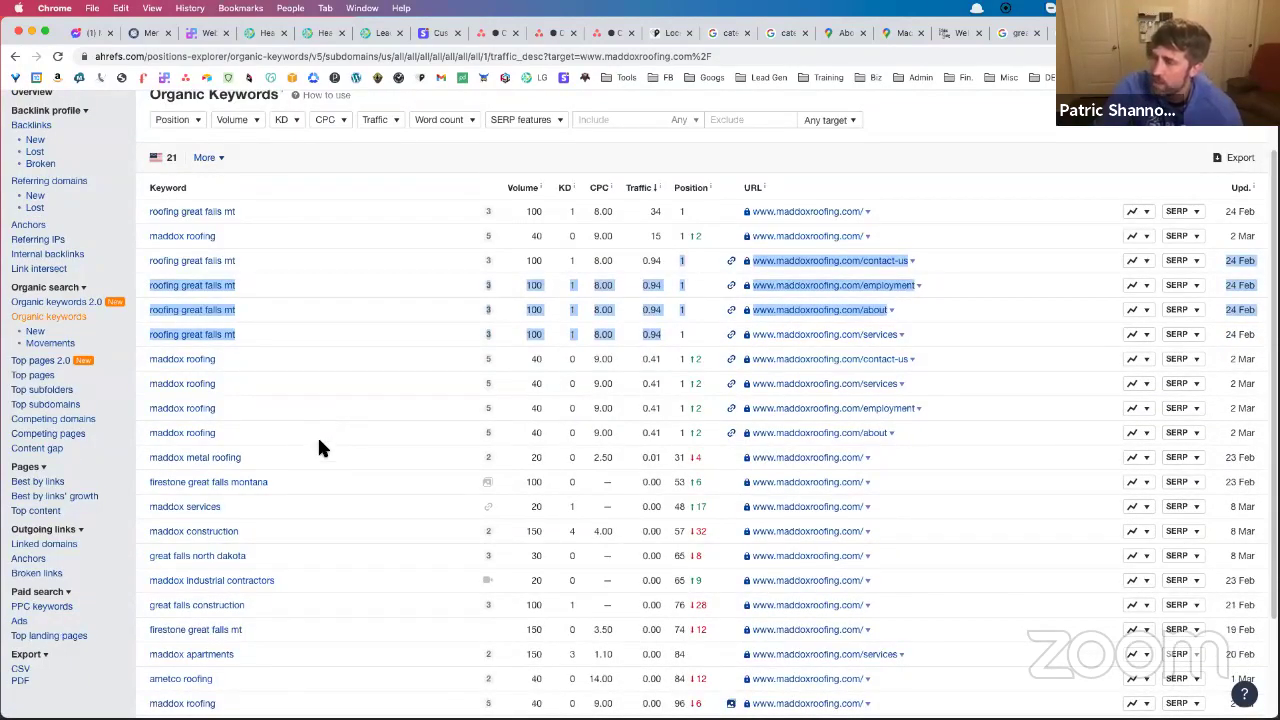
scroll(319, 450, "down", 3)
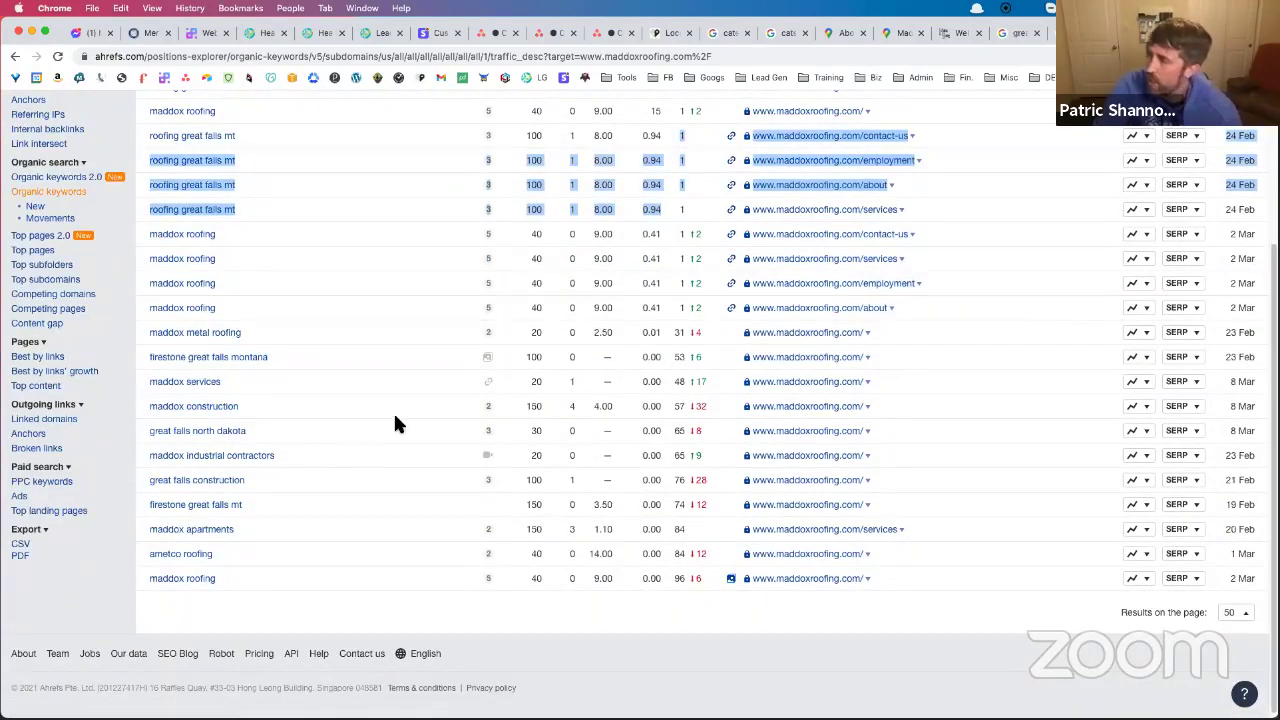
scroll(395, 422, "up", 3)
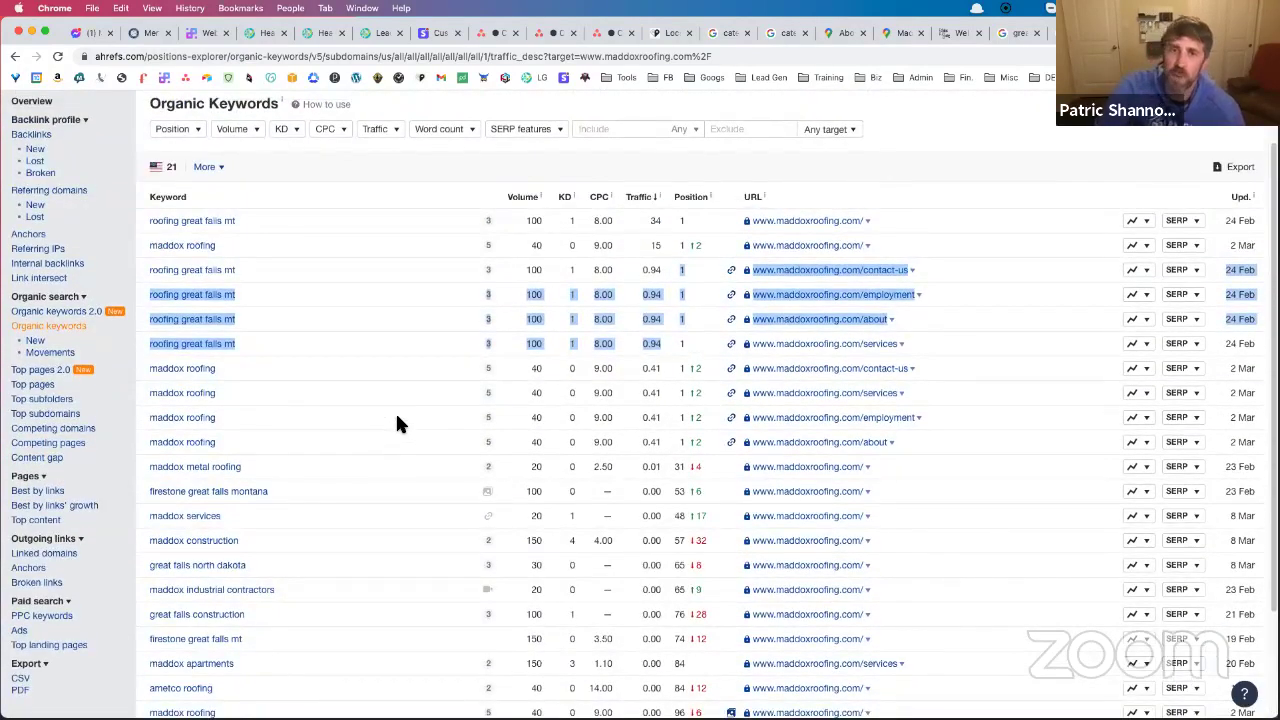
scroll(395, 411, "up", 2)
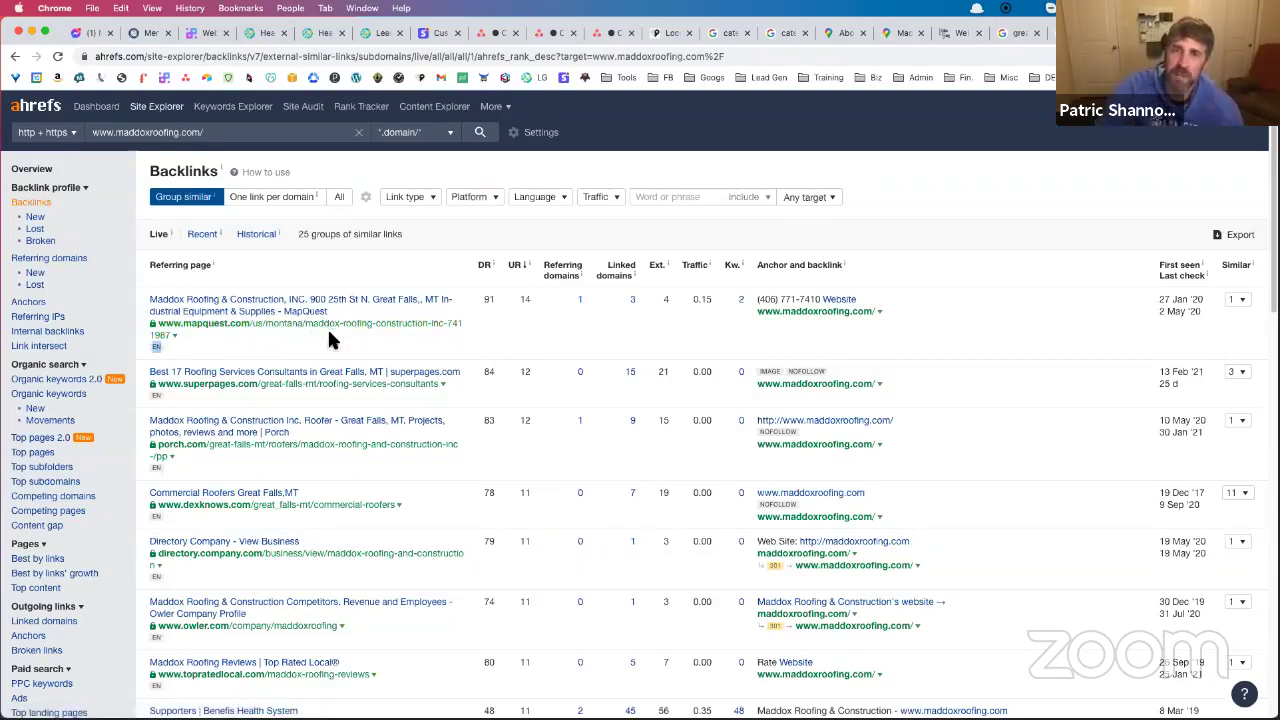
Mark the top MapQuest backlink's UR, then scroll through the directory backlinks and back up
double_click(526, 300)
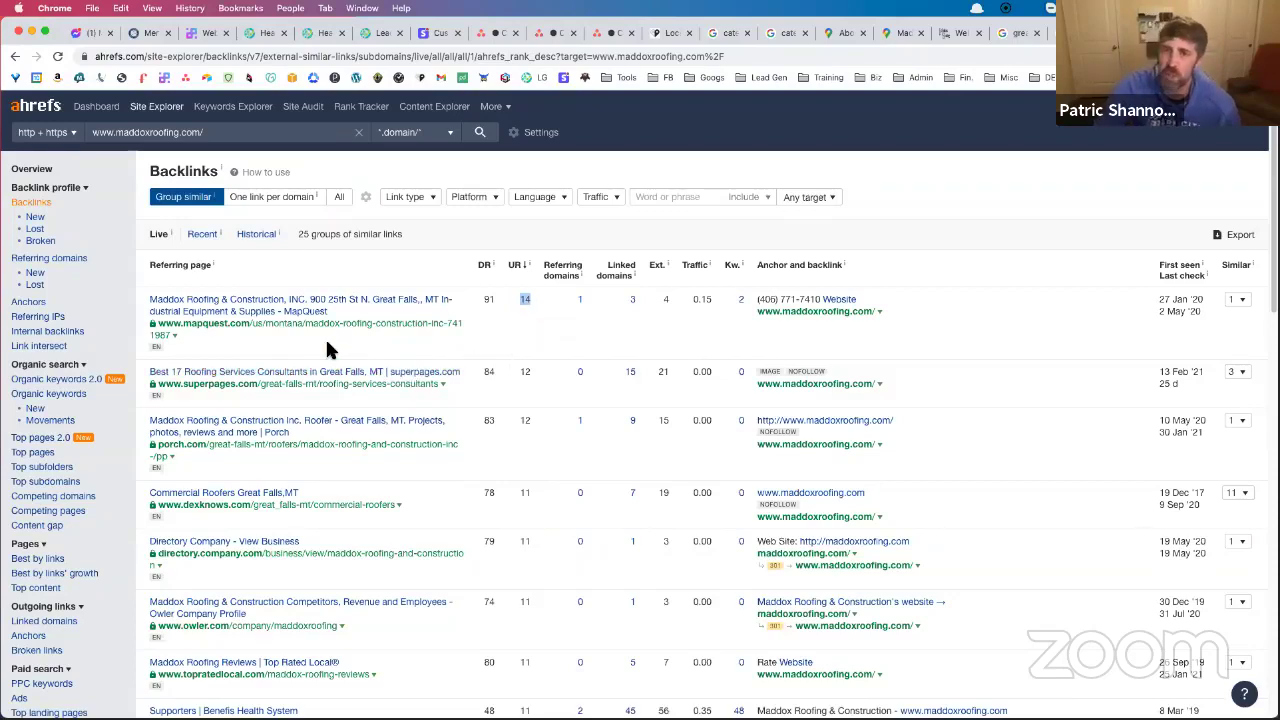
scroll(327, 345, "down", 1)
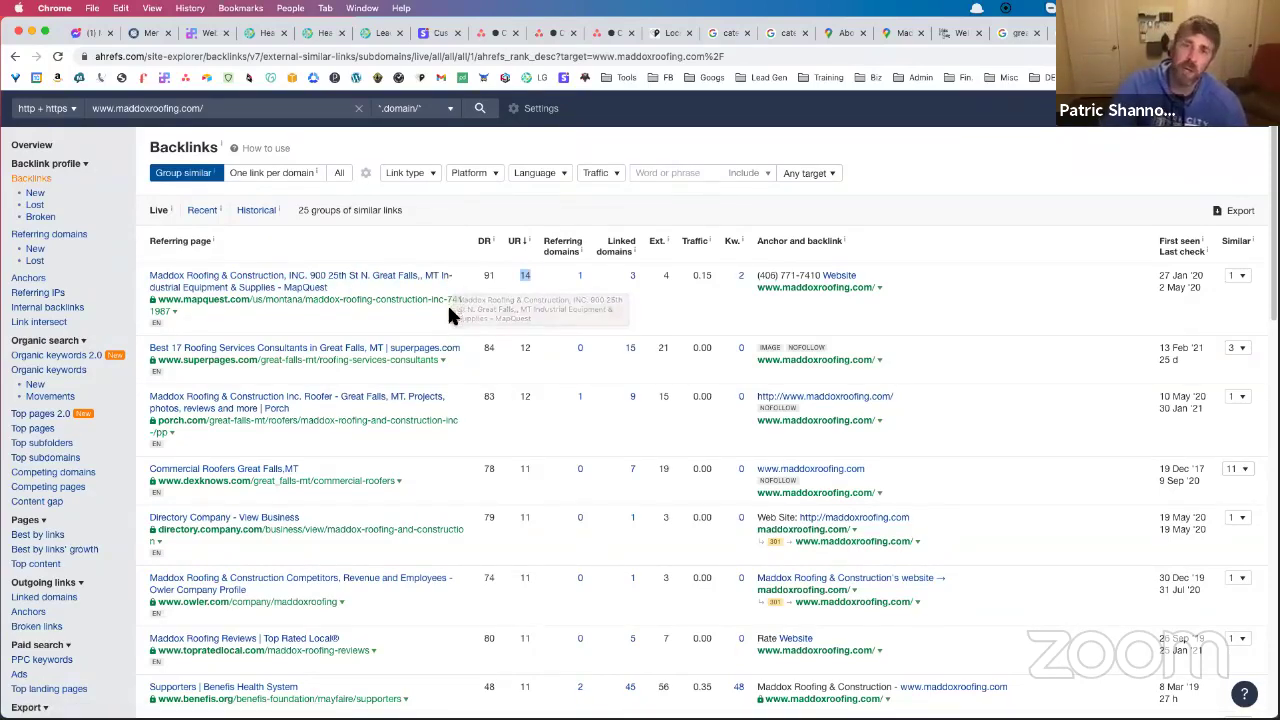
scroll(436, 322, "down", 3)
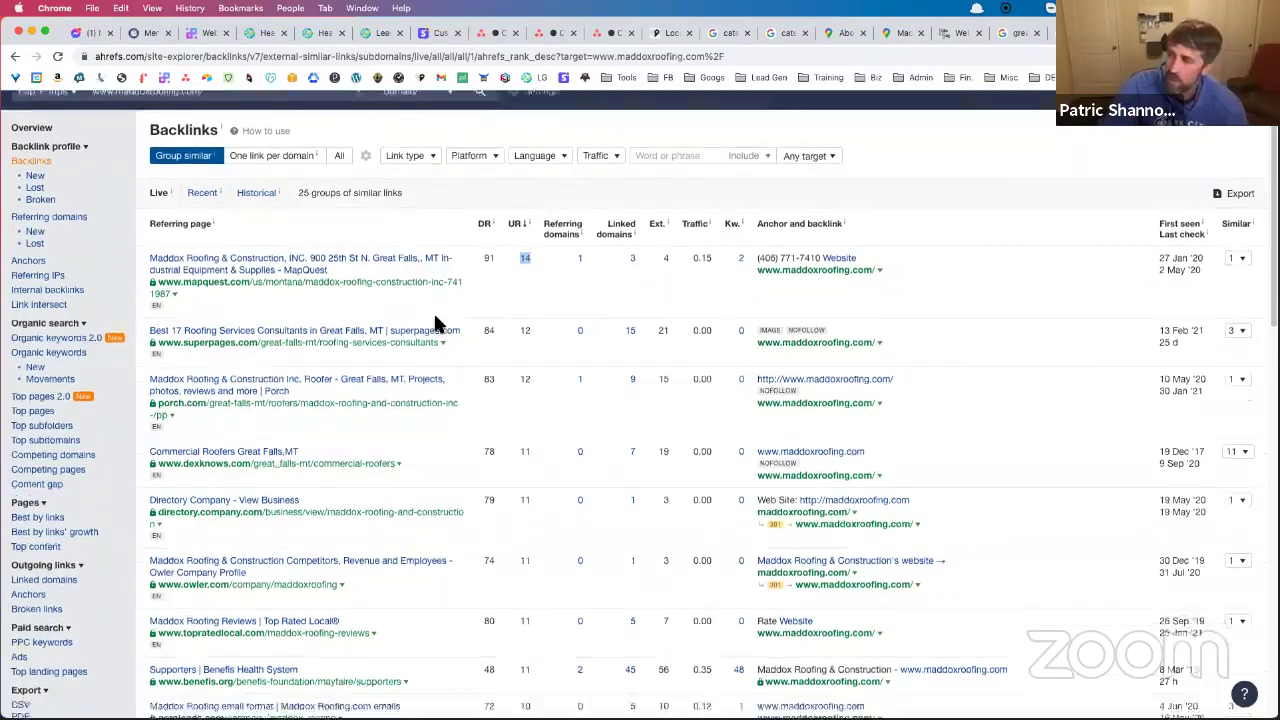
scroll(405, 343, "down", 5)
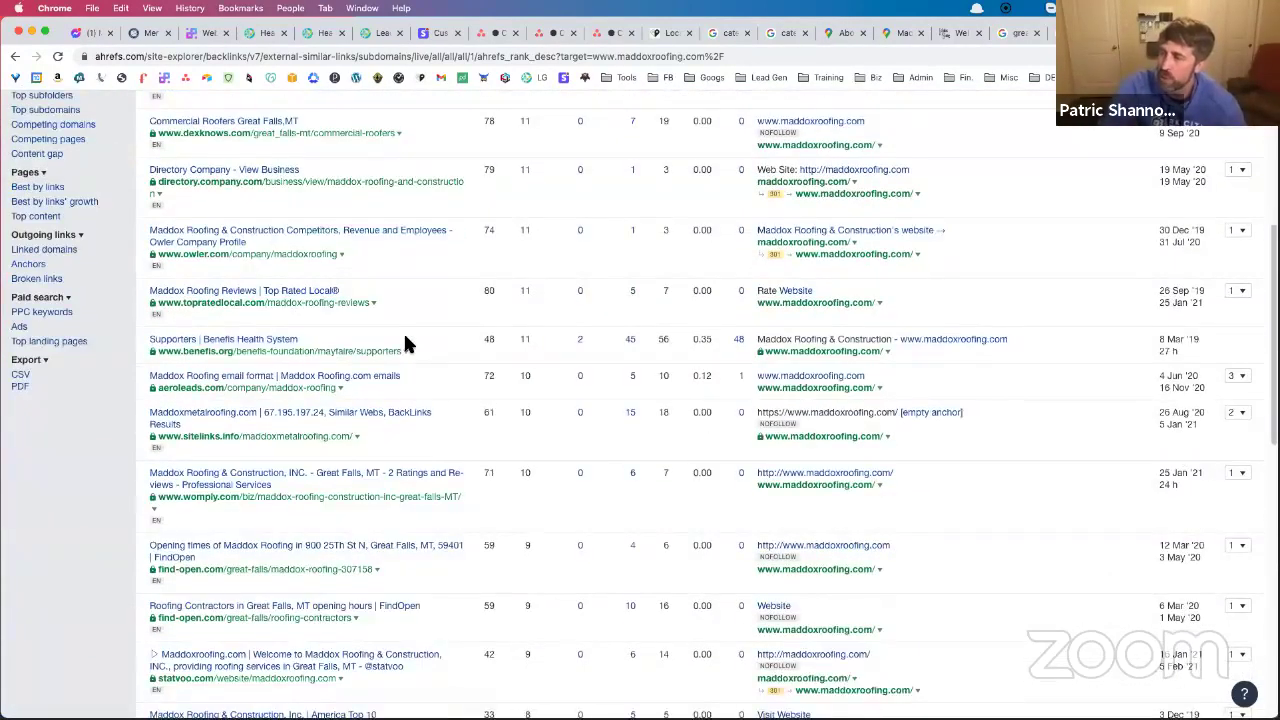
scroll(405, 343, "down", 4)
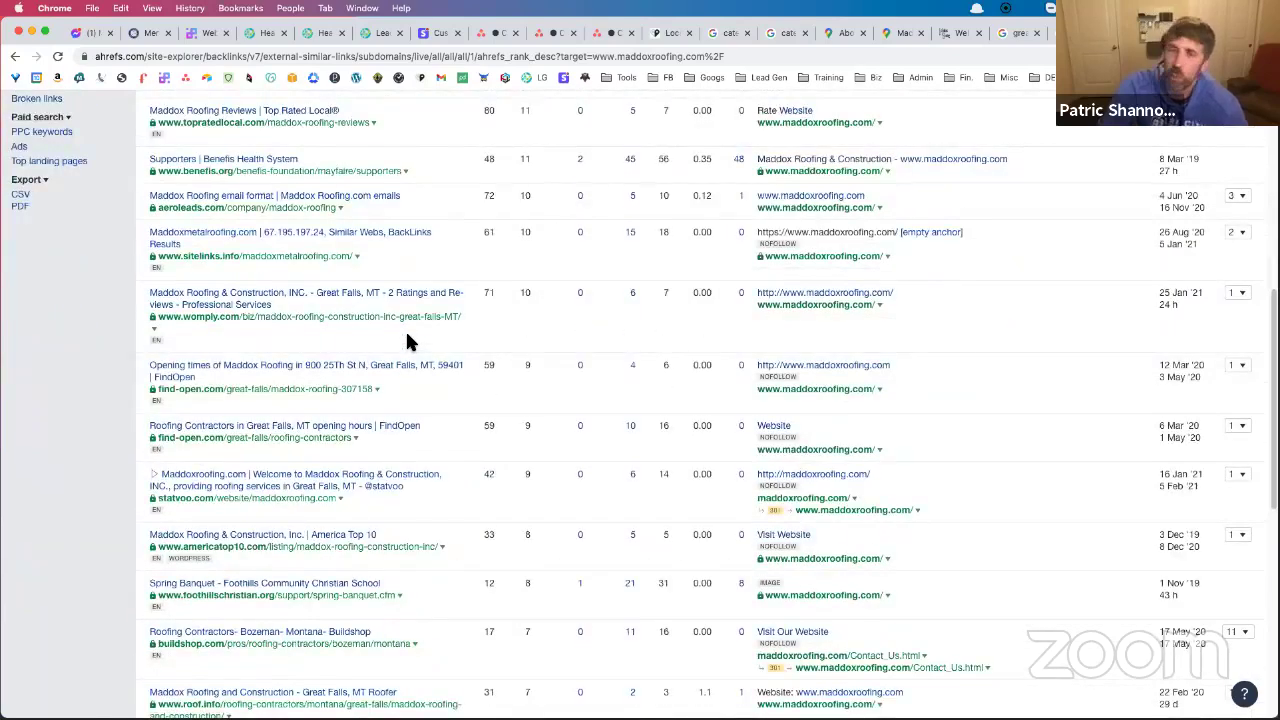
scroll(407, 343, "up", 12)
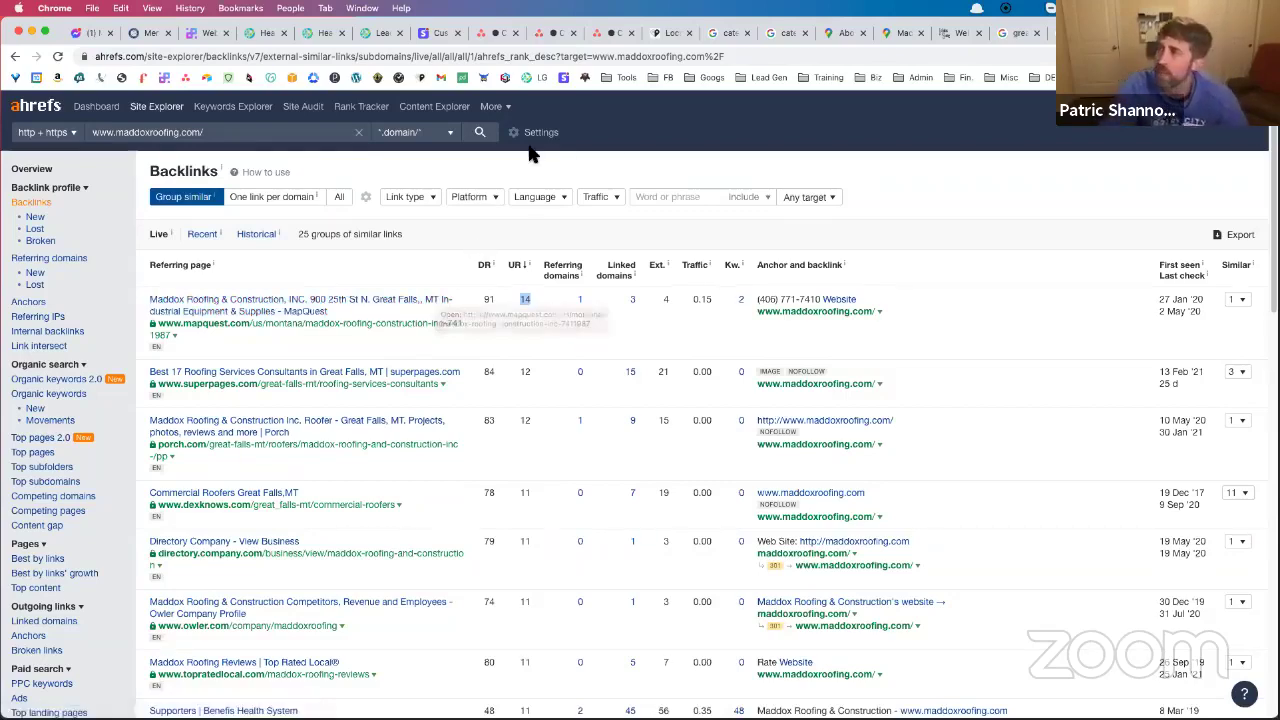
Switch to the 'catering company' Google results and clear the selection on Above and Beyond Catering
left_click(775, 31)
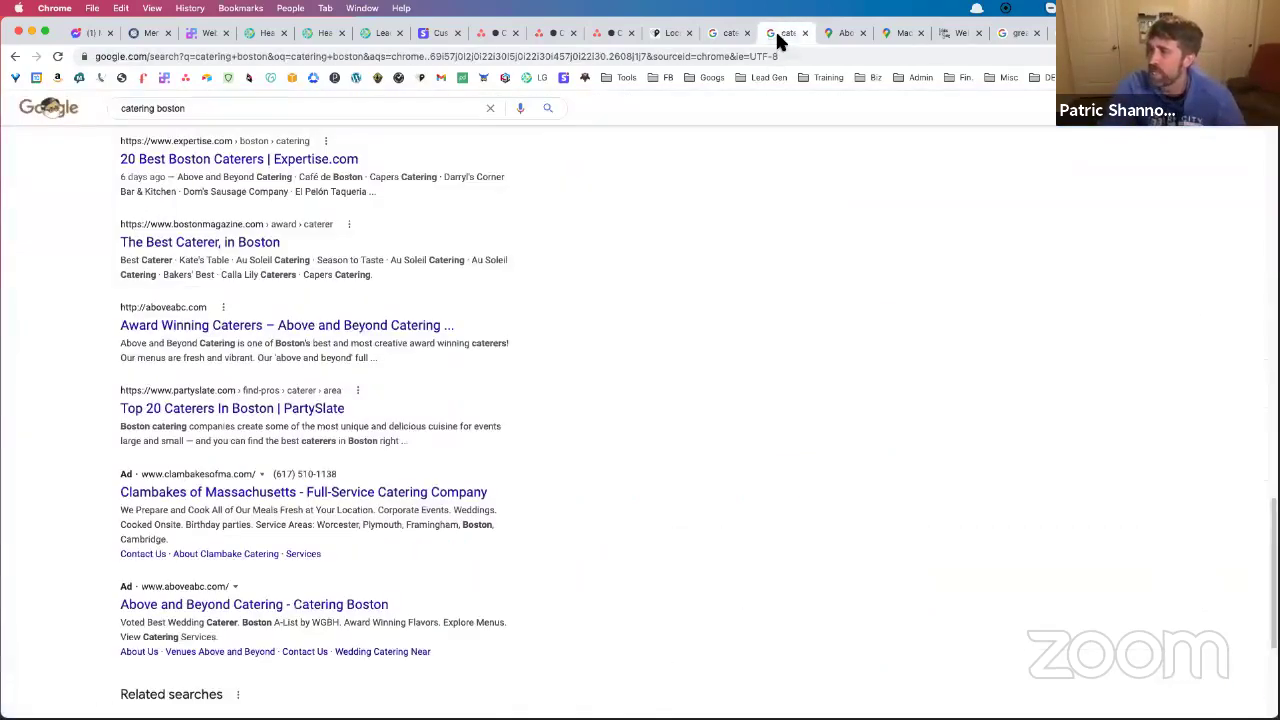
left_click(729, 33)
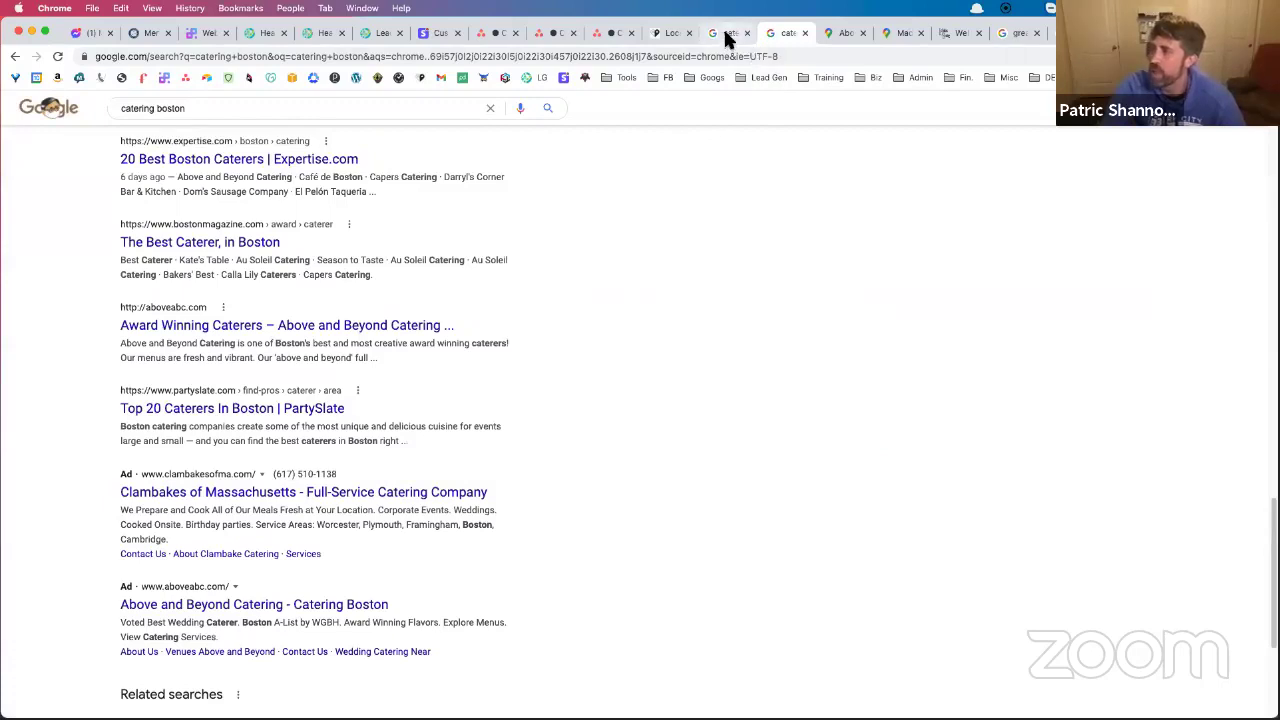
left_click(570, 403)
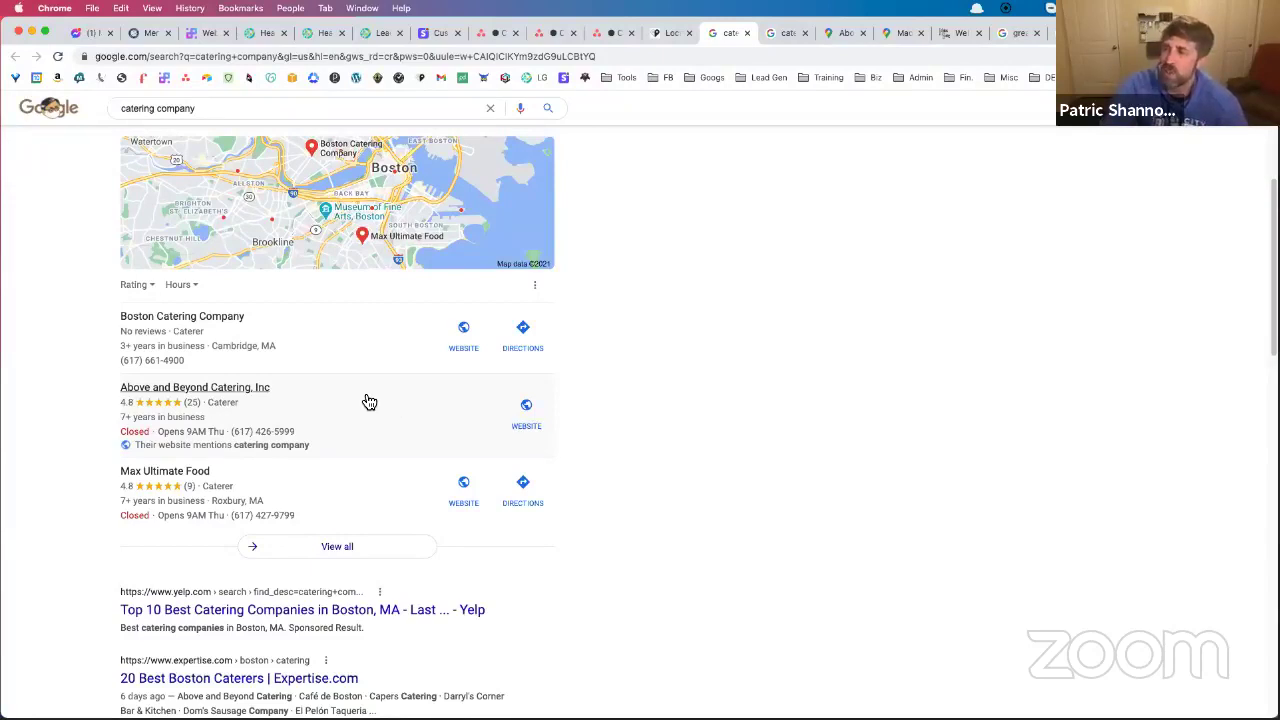
scroll(258, 485, "down", 2)
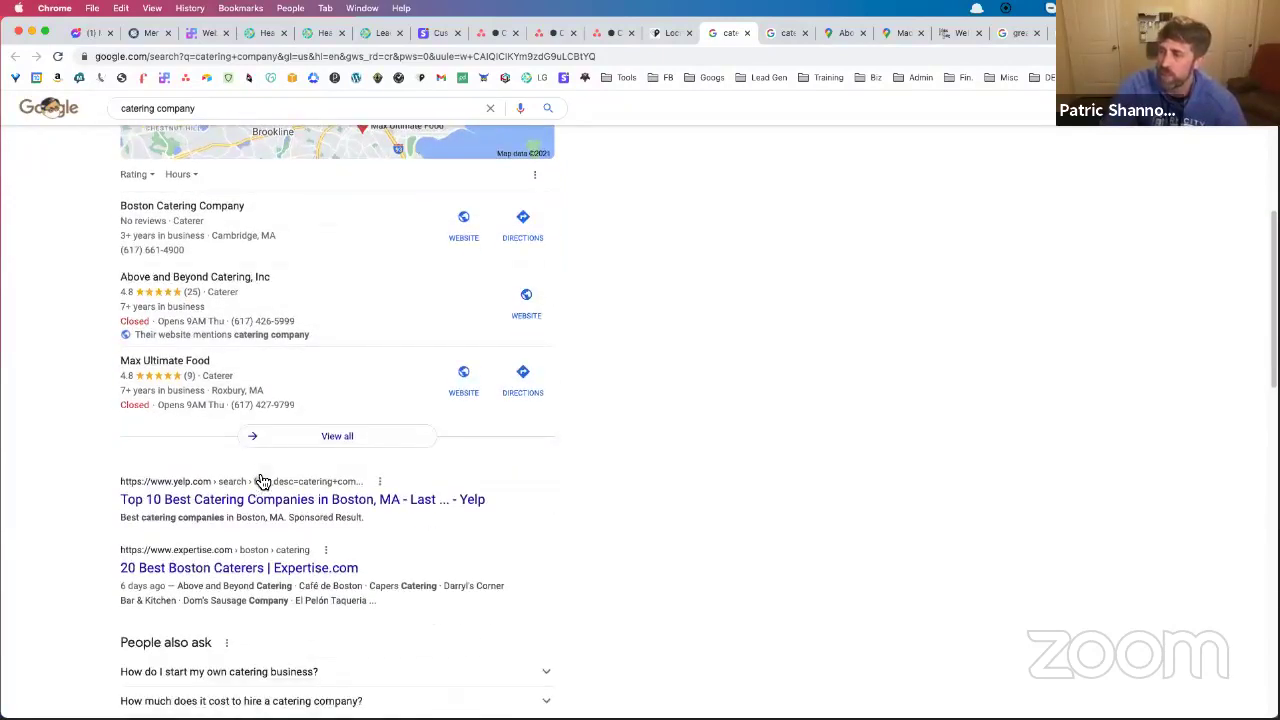
scroll(252, 472, "down", 3)
scroll(253, 474, "down", 7)
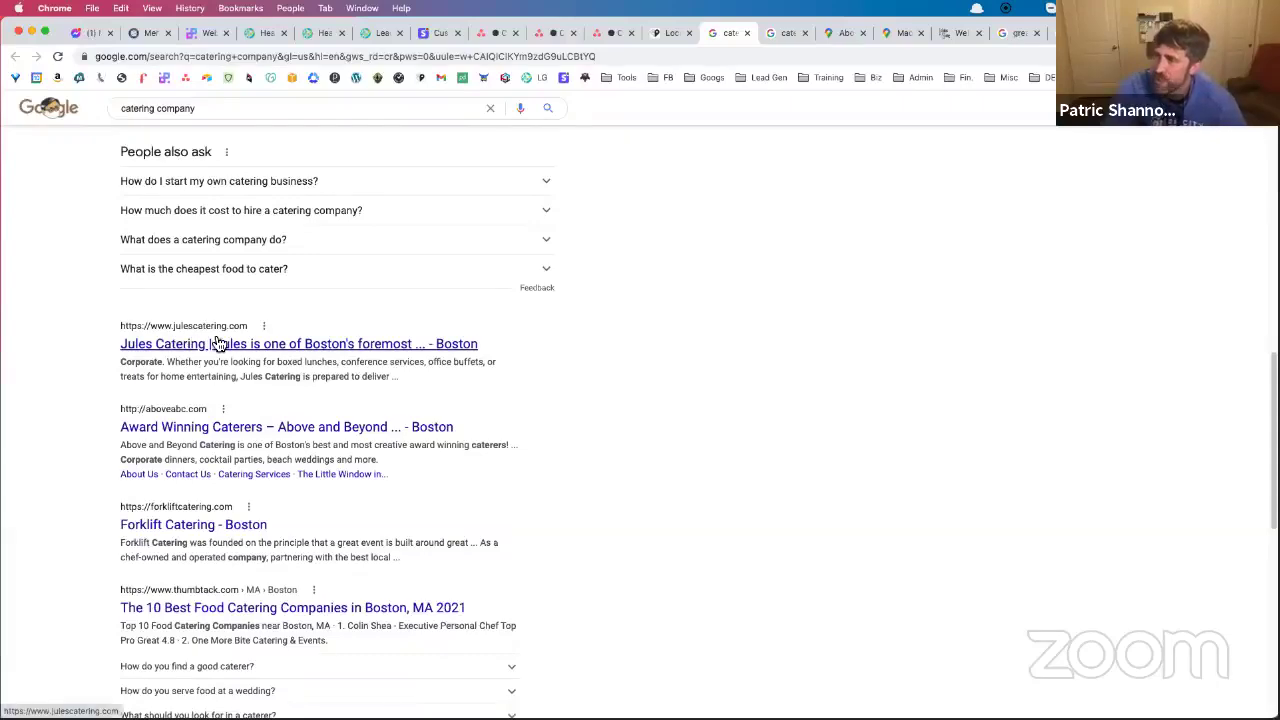
scroll(318, 342, "up", 4)
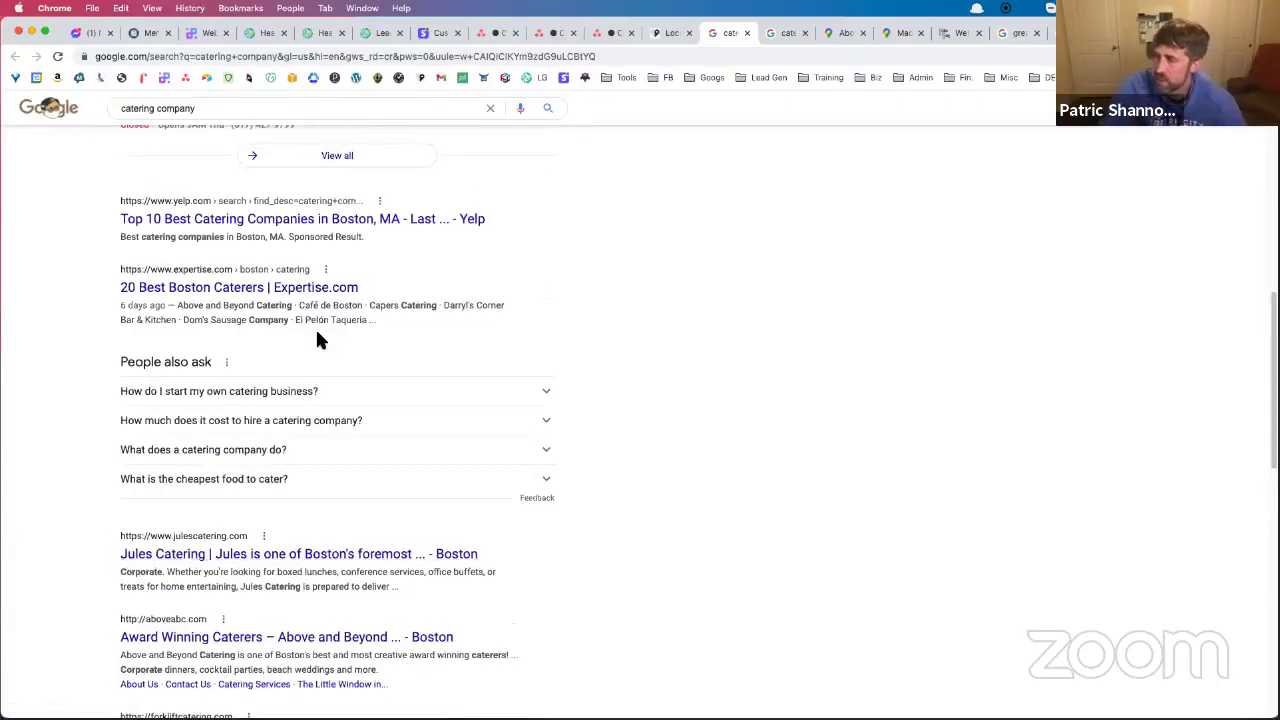
scroll(318, 340, "up", 2)
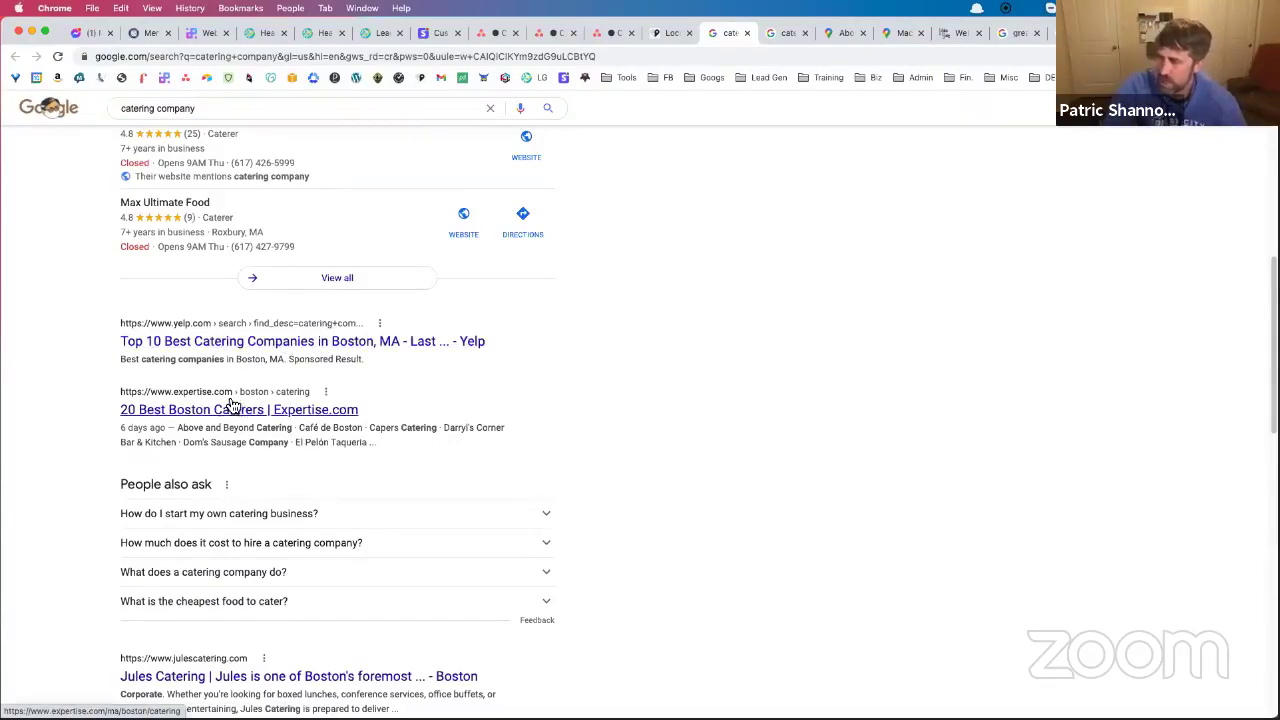
scroll(227, 399, "down", 3)
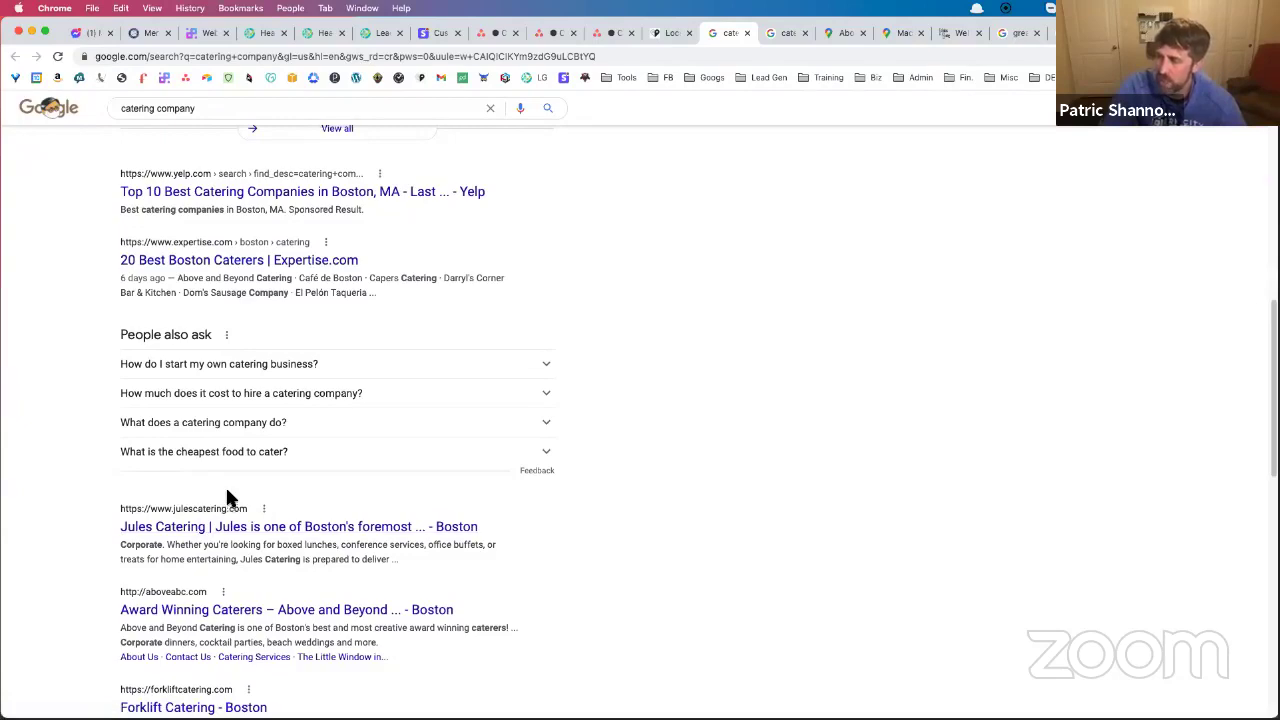
scroll(227, 498, "down", 5)
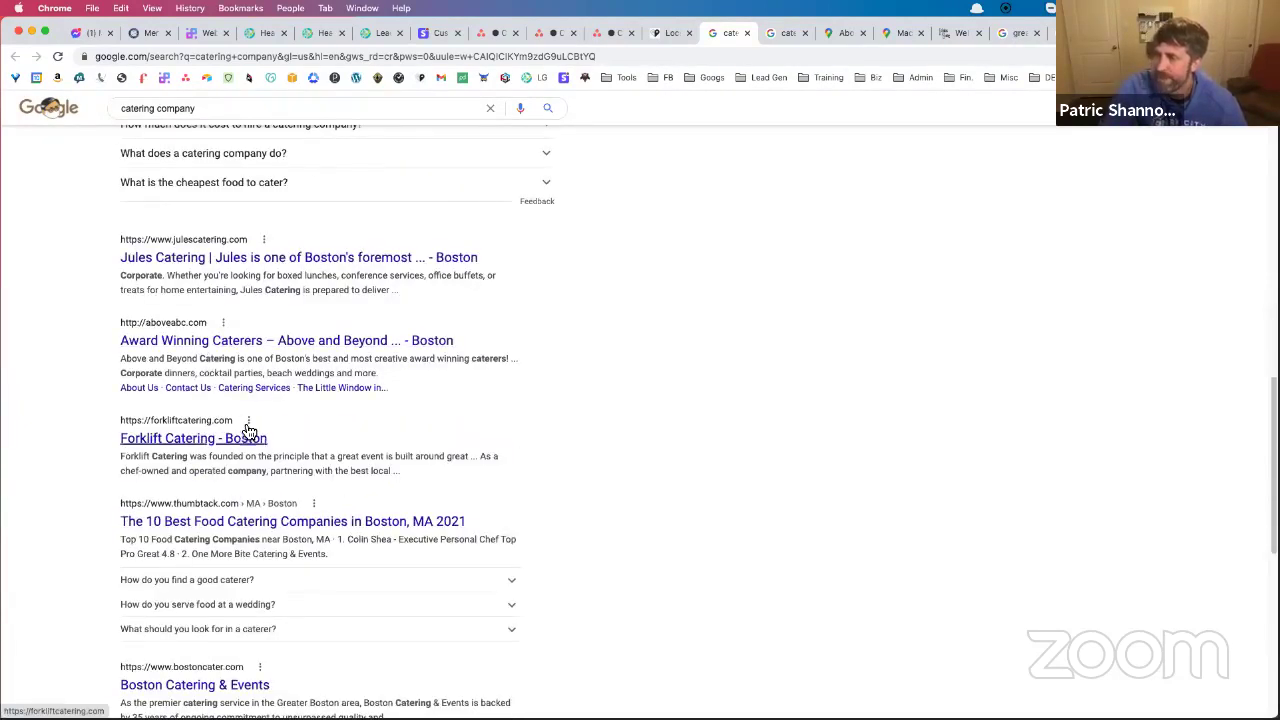
scroll(249, 430, "up", 10)
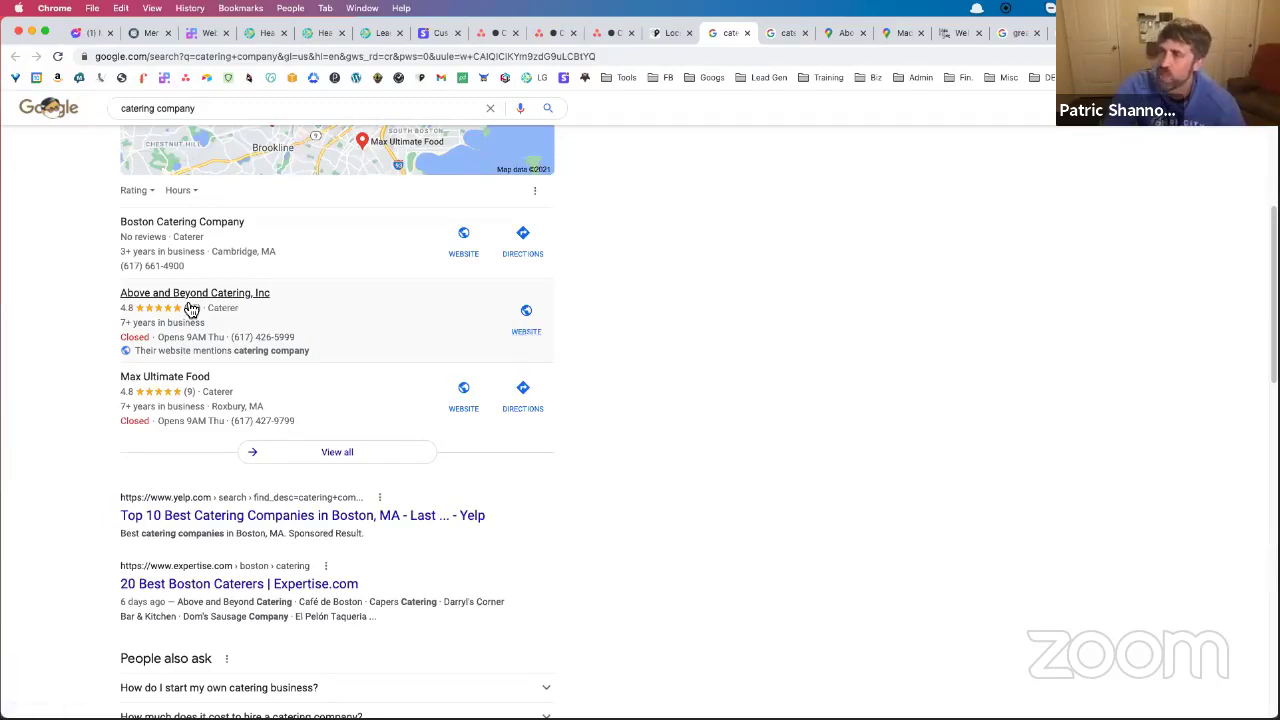
scroll(266, 334, "down", 4)
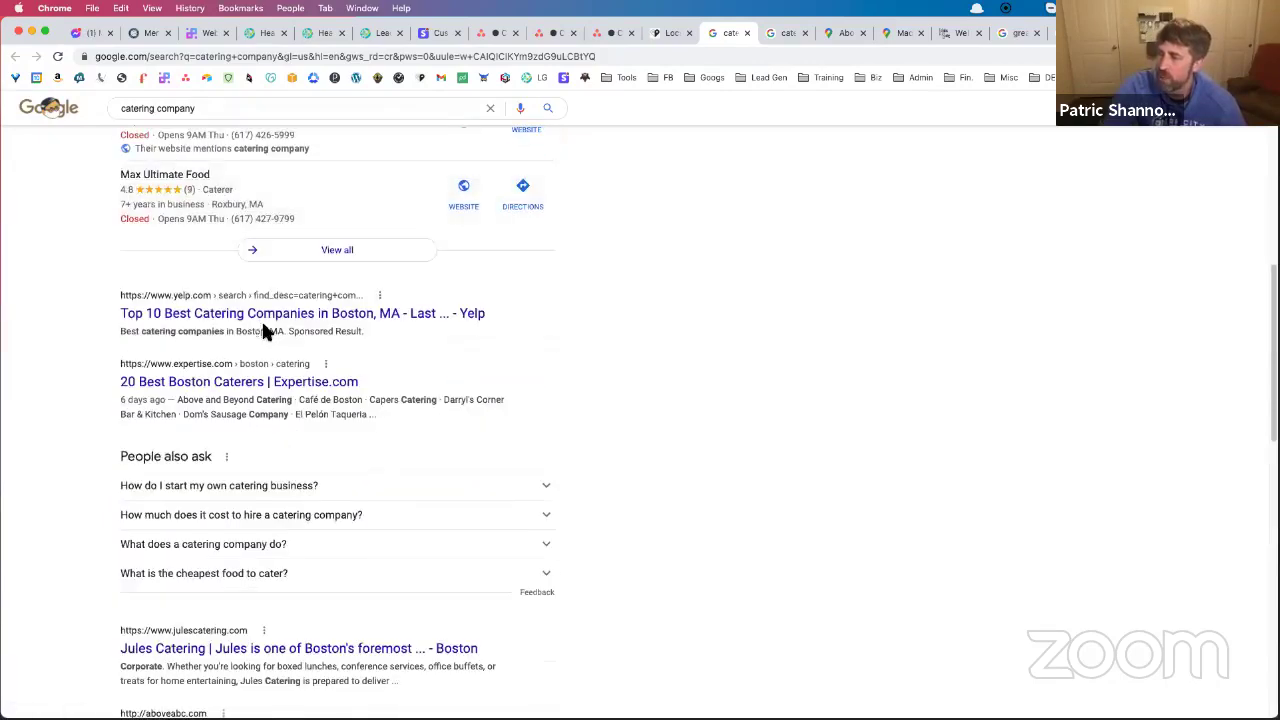
scroll(370, 400, "down", 2)
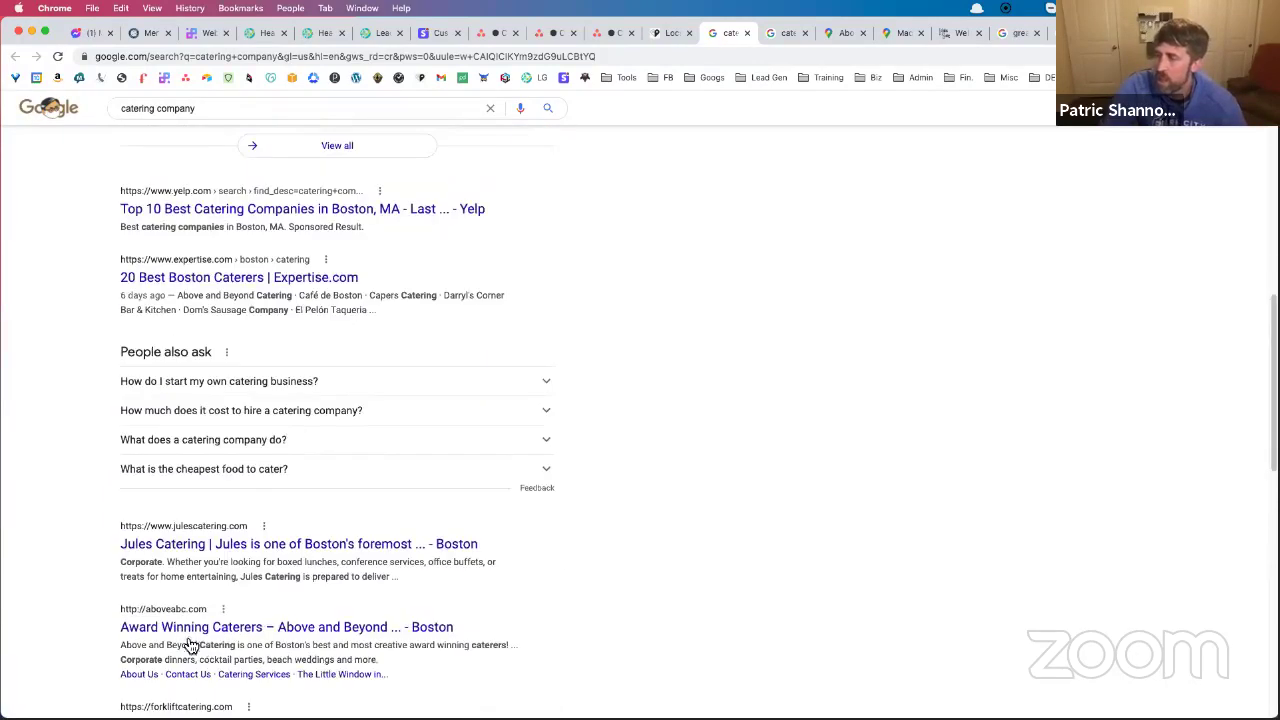
scroll(231, 575, "up", 2)
scroll(231, 575, "up", 5)
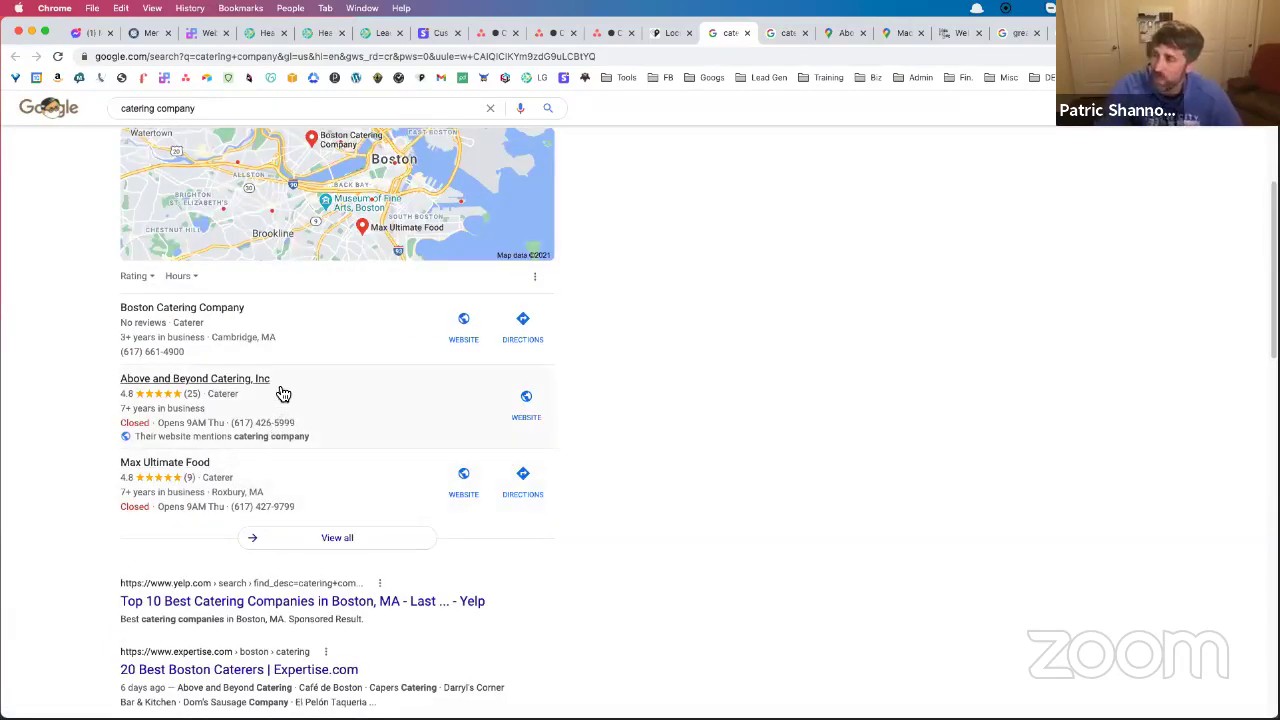
scroll(297, 410, "down", 7)
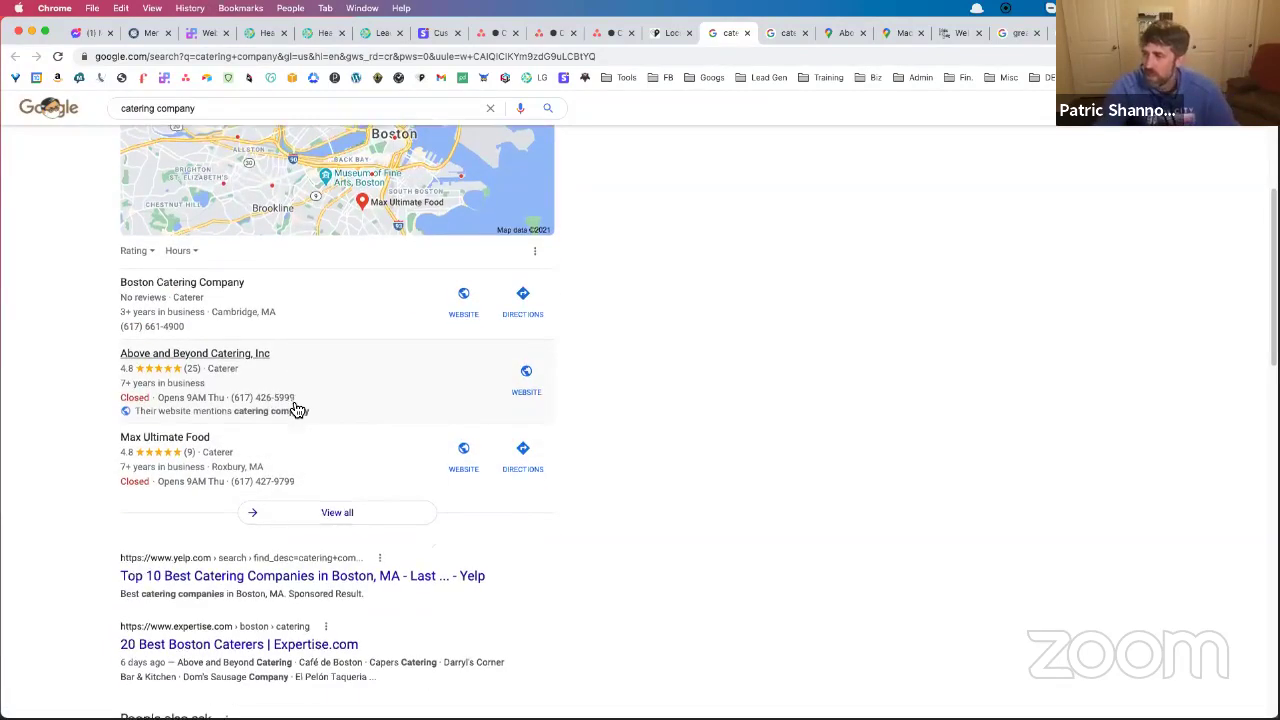
scroll(347, 458, "up", 5)
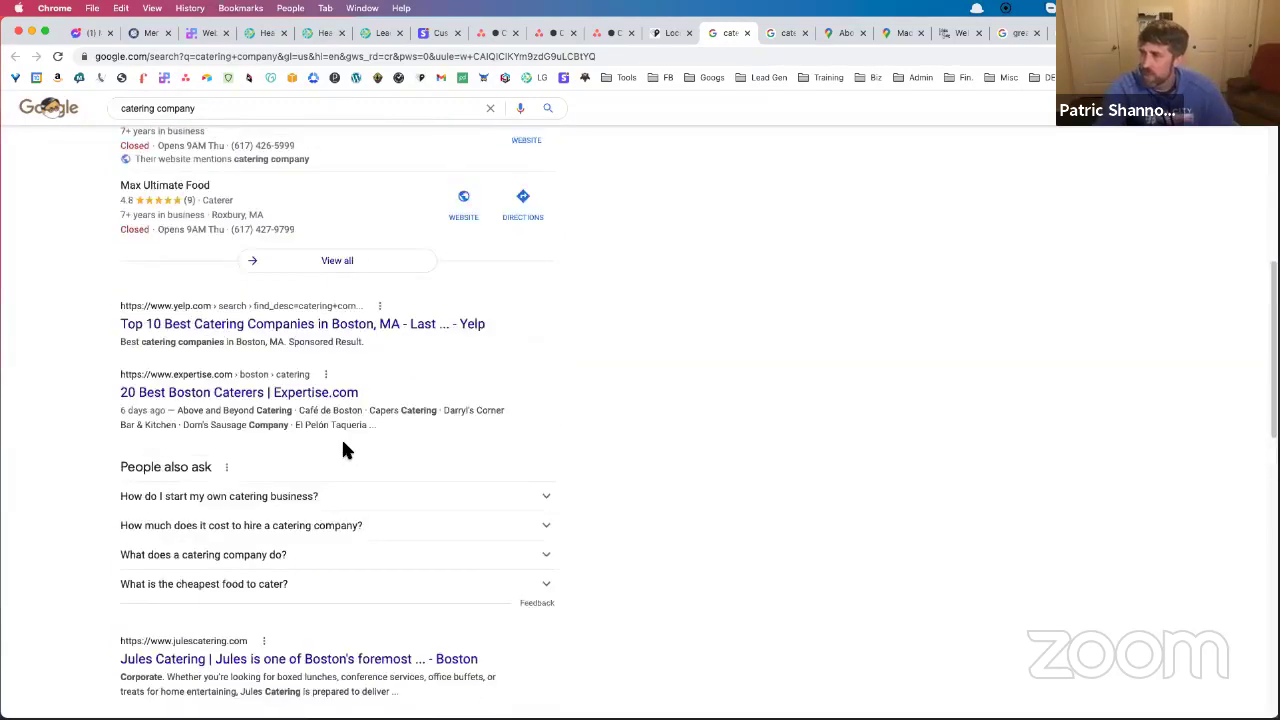
scroll(343, 458, "up", 5)
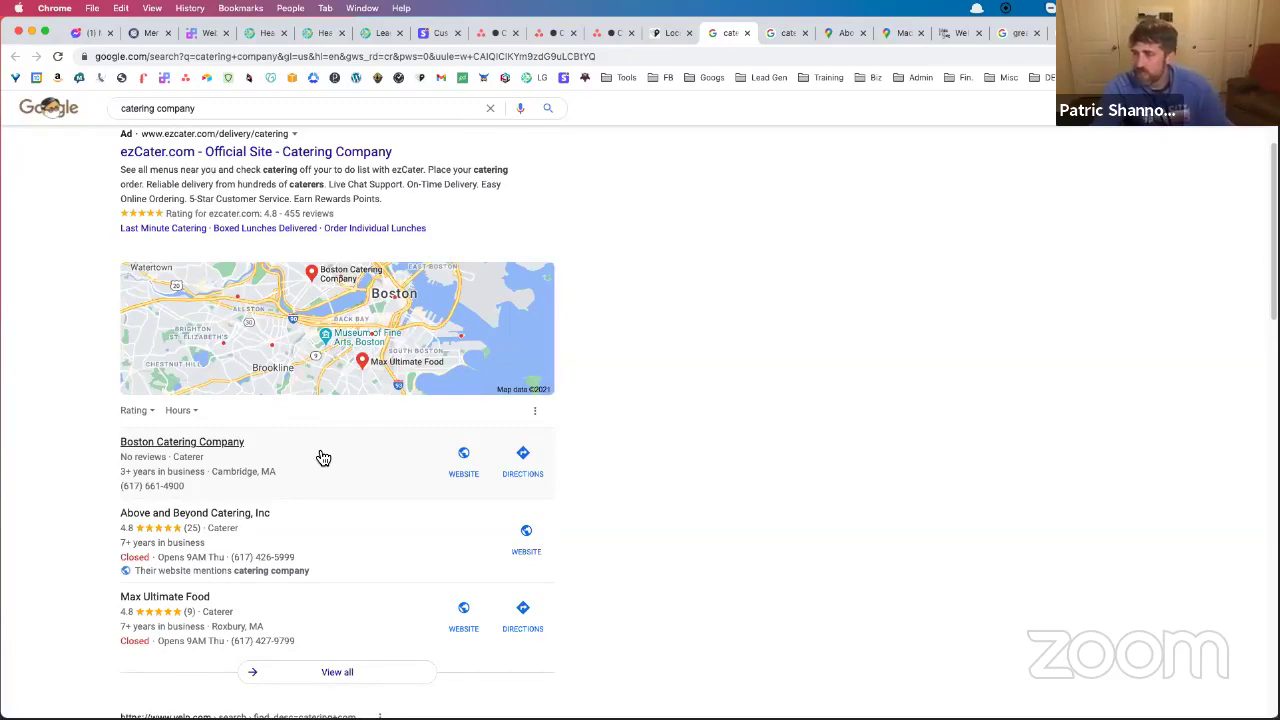
scroll(323, 452, "down", 10)
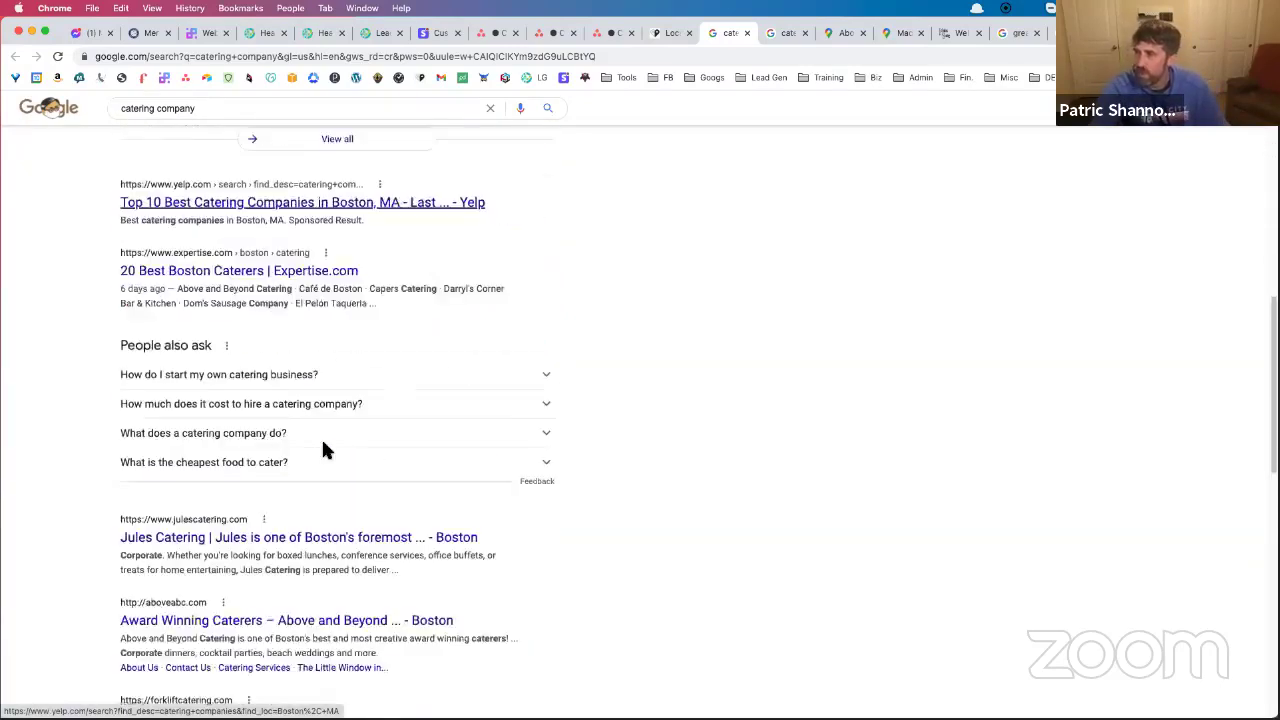
scroll(318, 440, "up", 5)
scroll(393, 338, "up", 2)
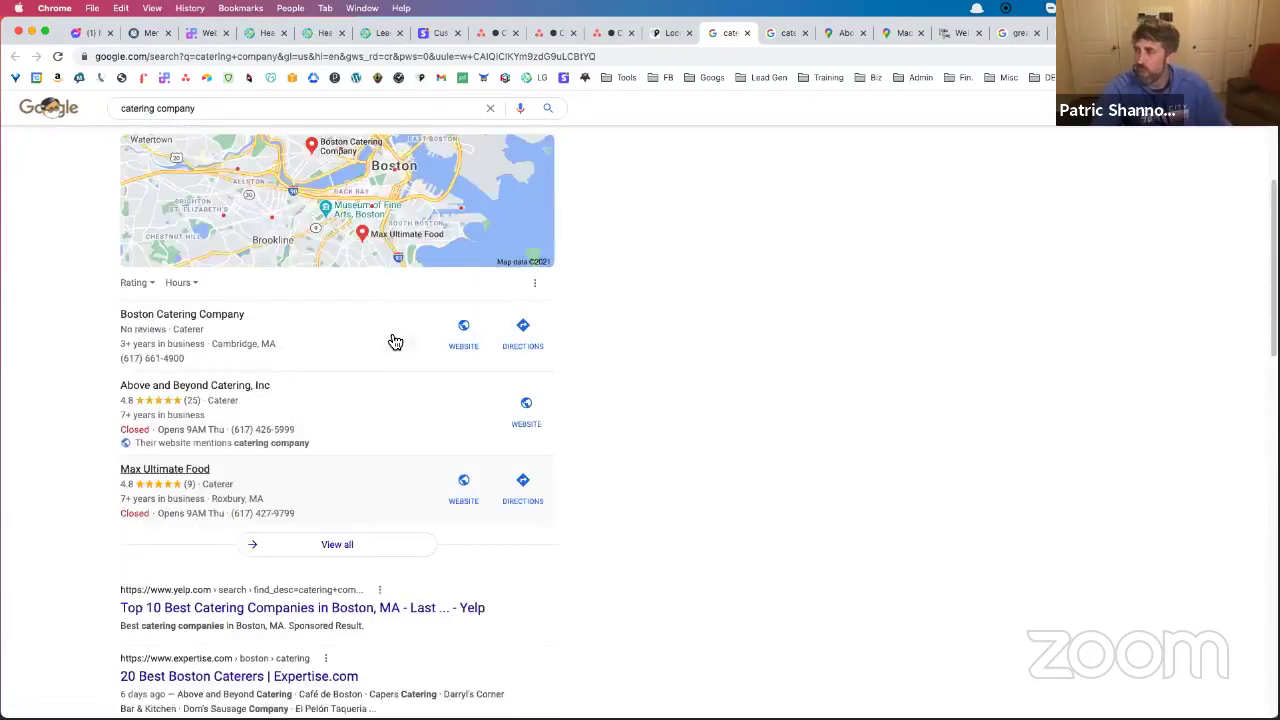
scroll(391, 338, "up", 3)
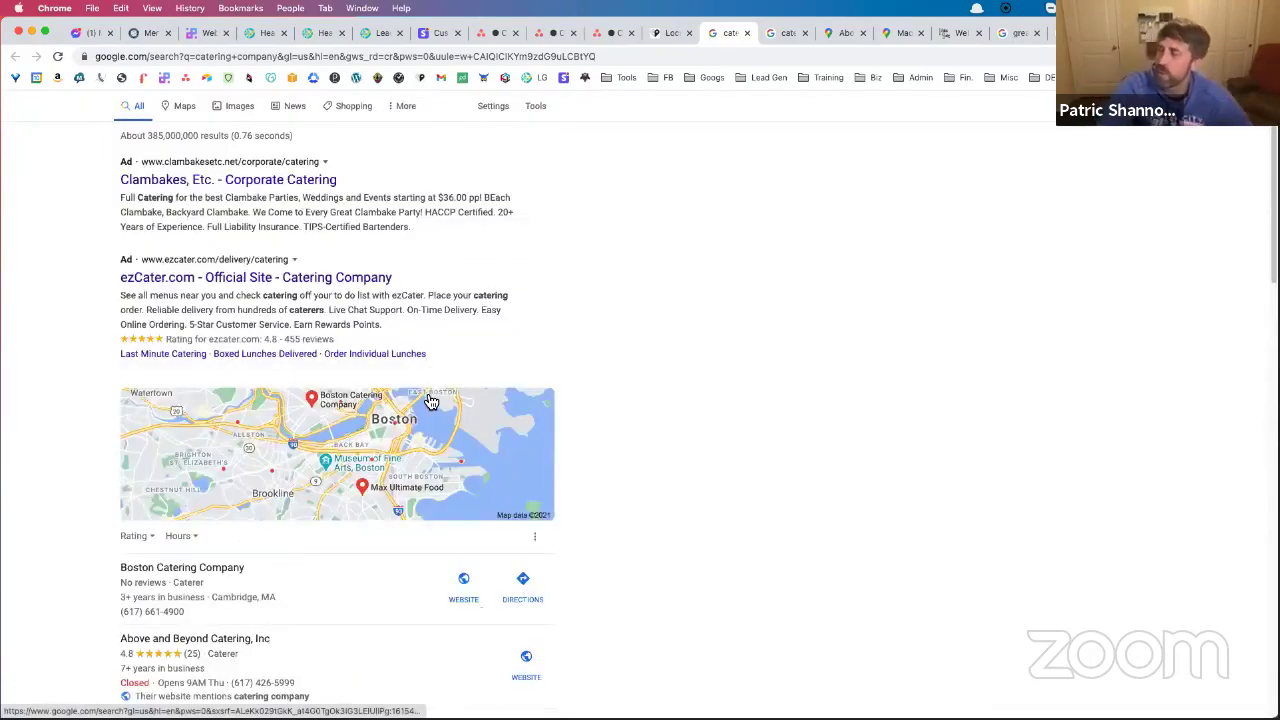
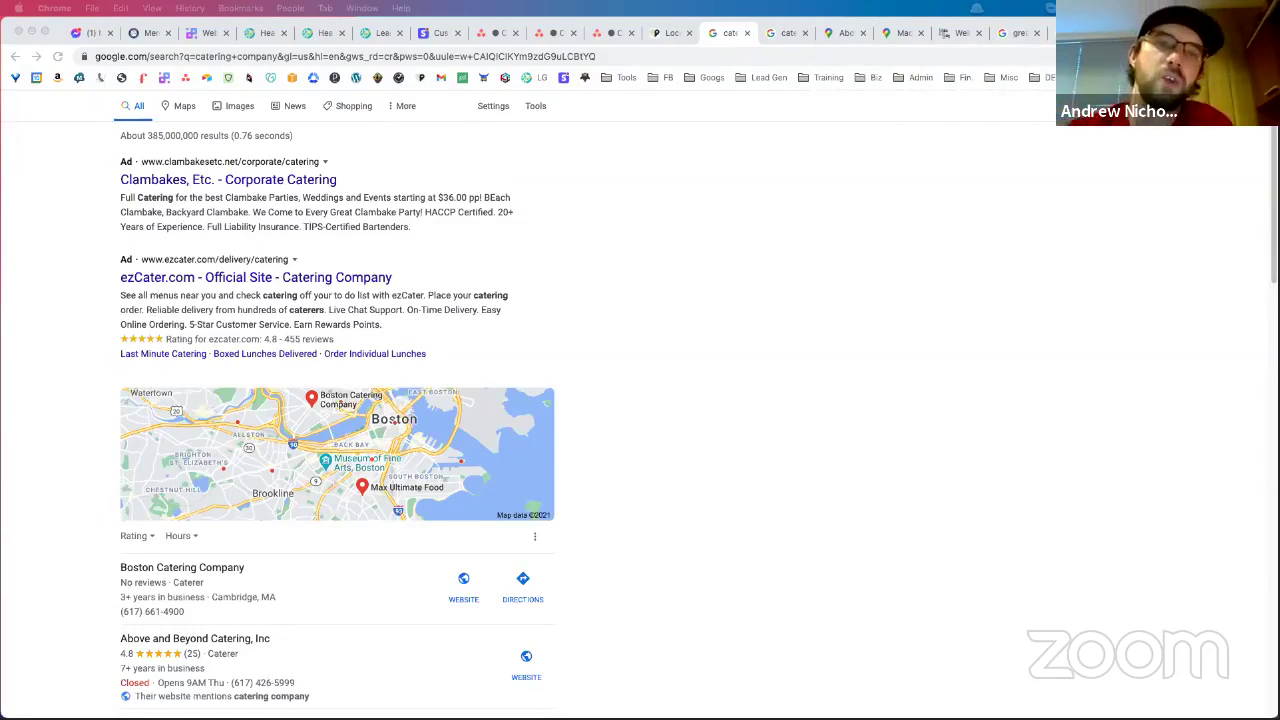
In Ahrefs, view maddoxroofing.com's Organic Keywords report, then open the Rank Tracker project list
key("super+grave")
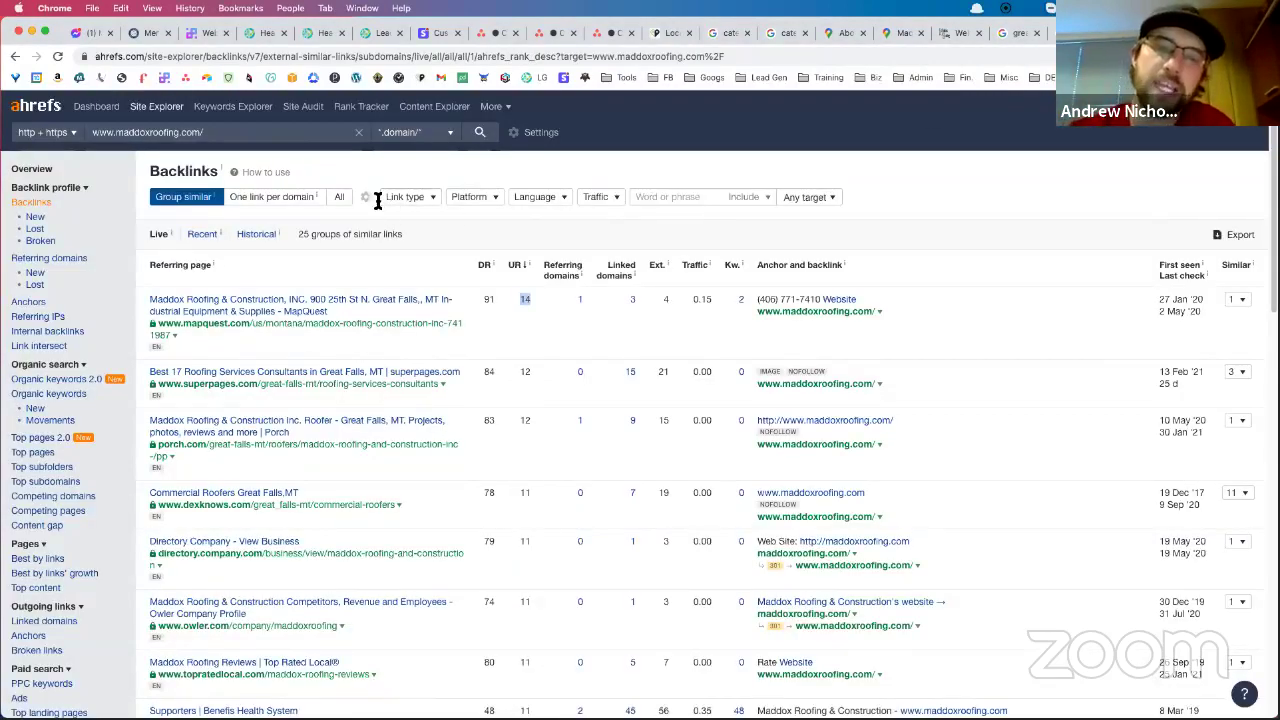
left_click(72, 396)
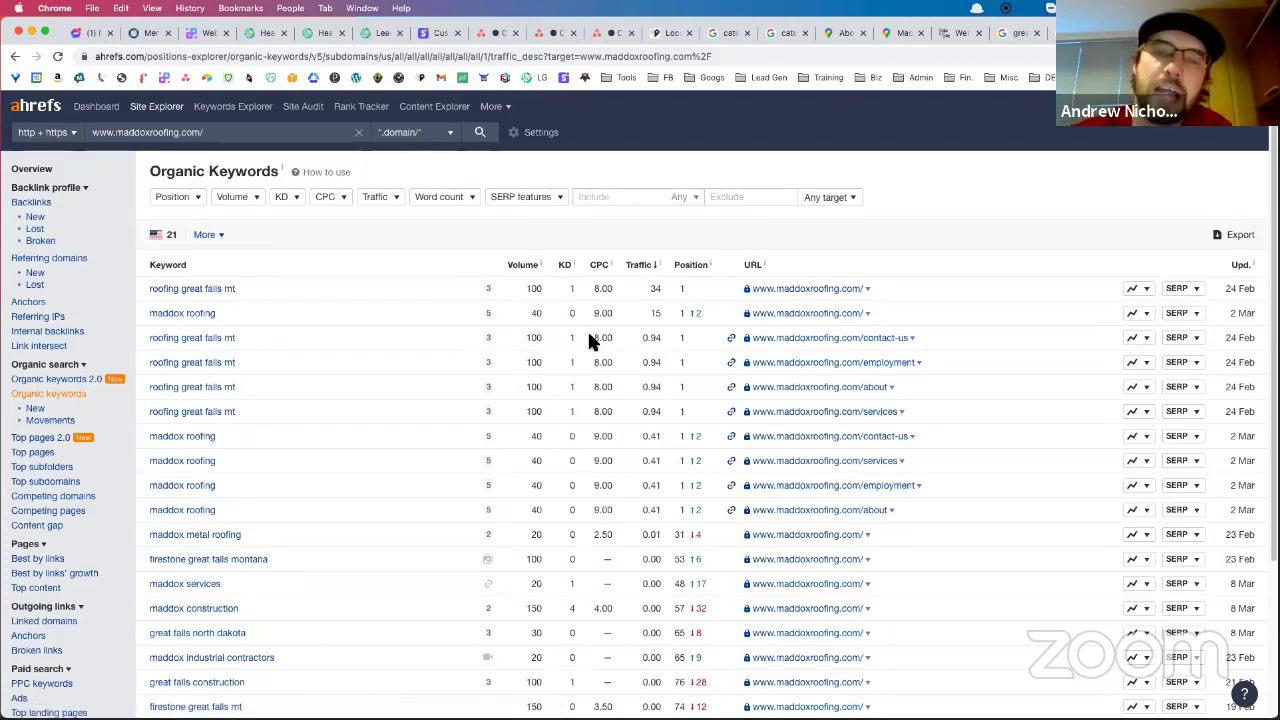
left_click(368, 112)
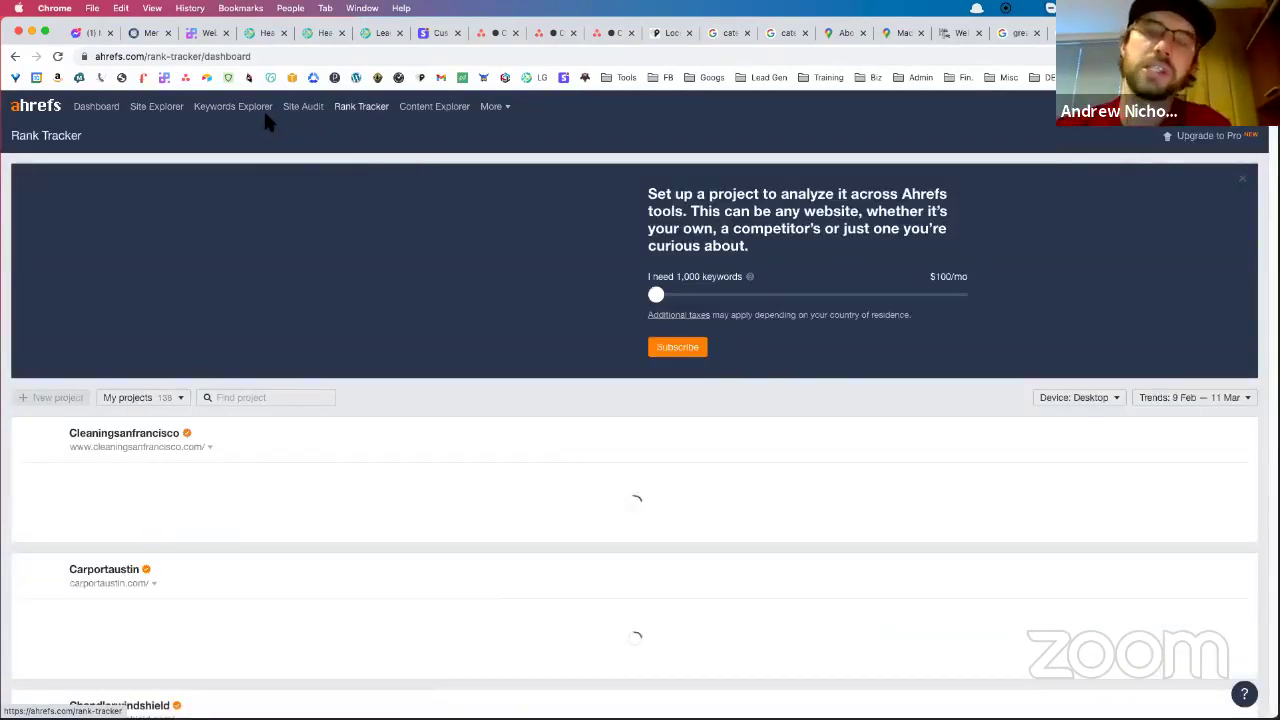
Open Ahrefs Site Explorer from the dashboard, then return to the Frontline, LLC heat map tab
left_click(106, 116)
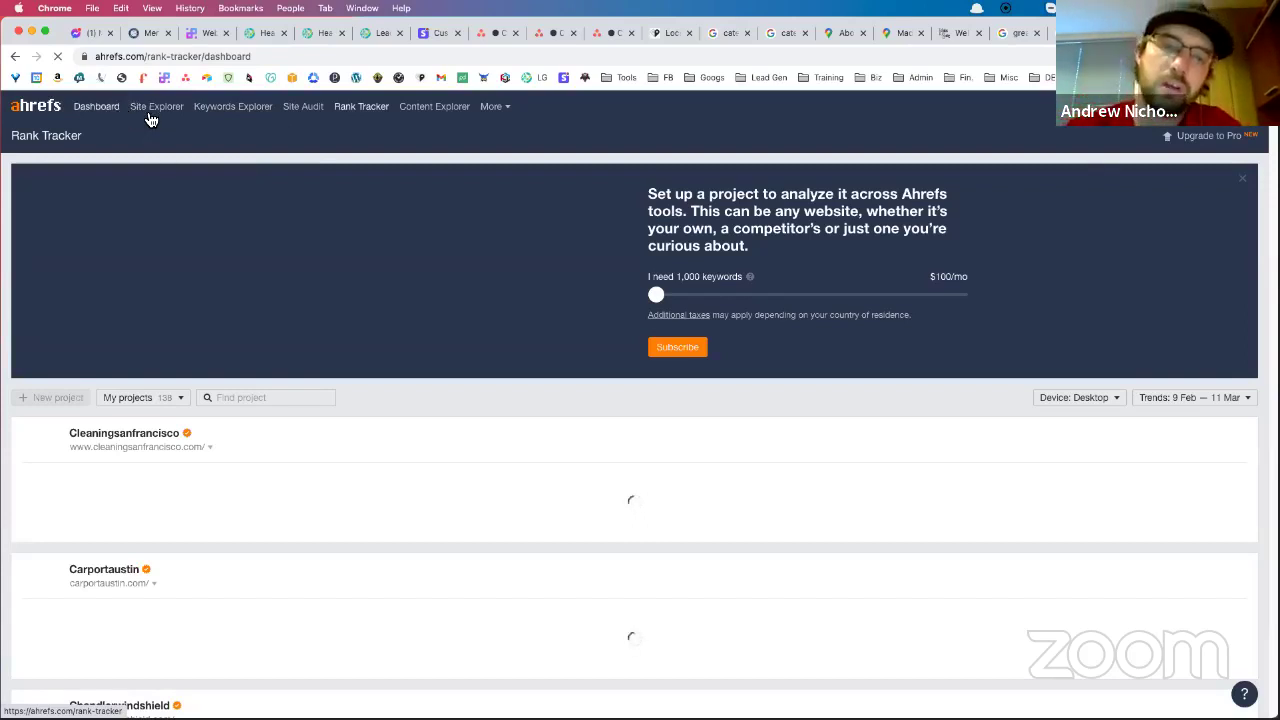
left_click(157, 117)
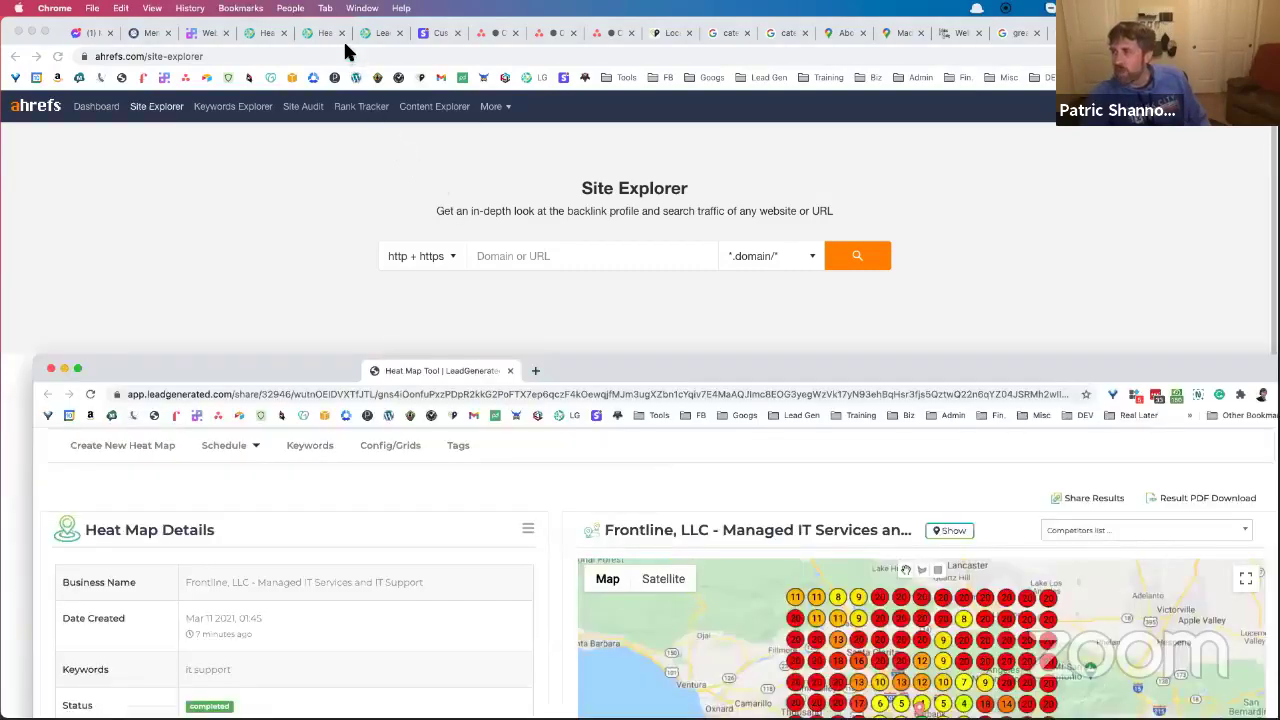
left_click(344, 37)
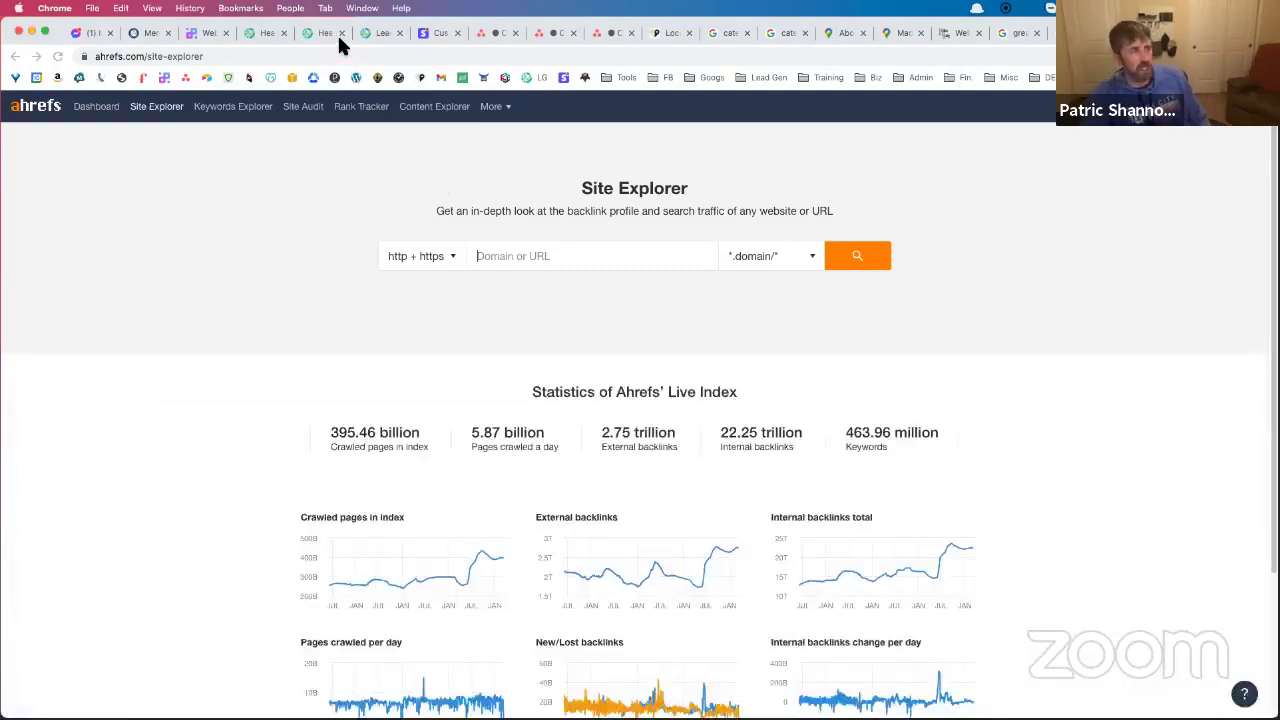
left_click(338, 36)
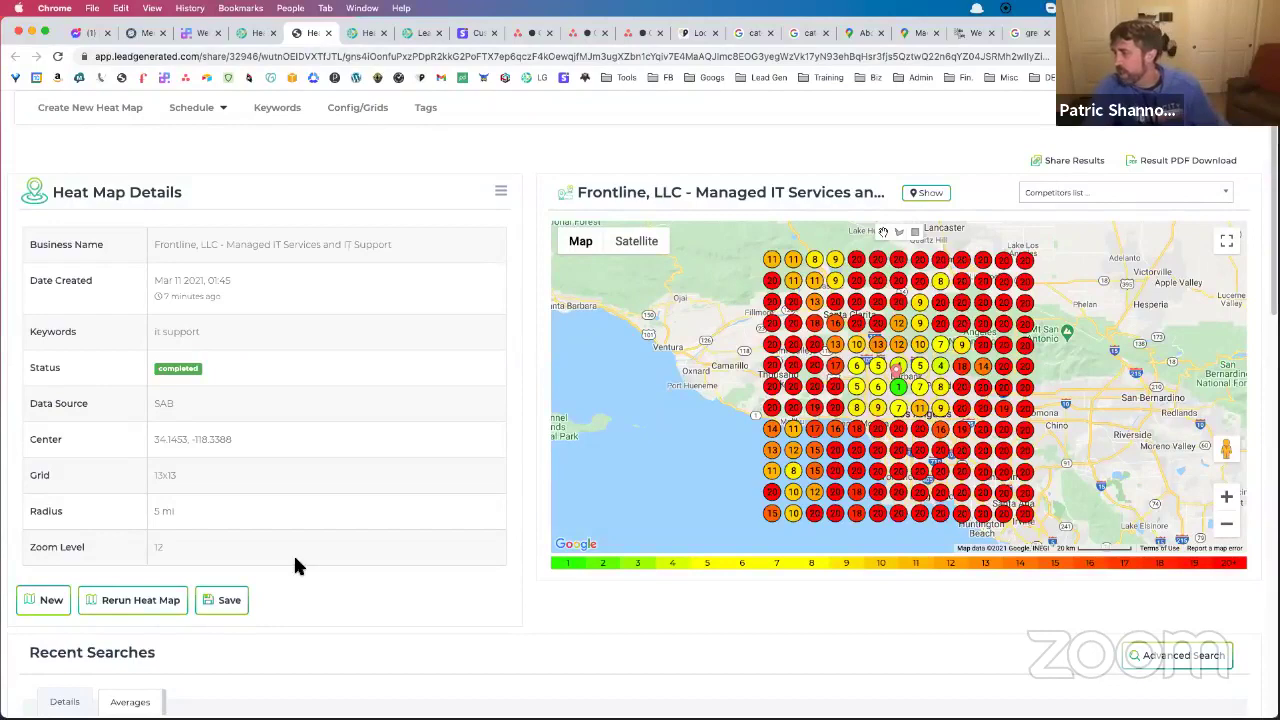
Zoom the Frontline 'it support' heat map out and back in, then show it full screen
left_click(1226, 523)
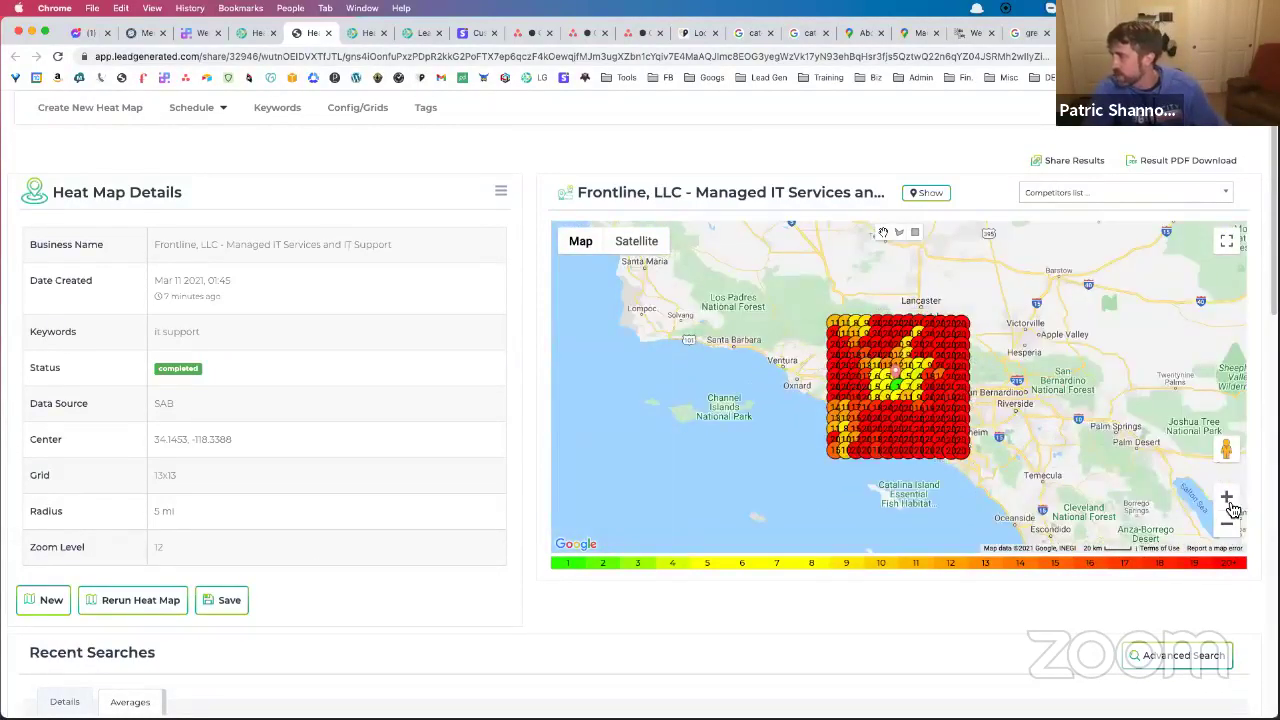
left_click(1226, 497)
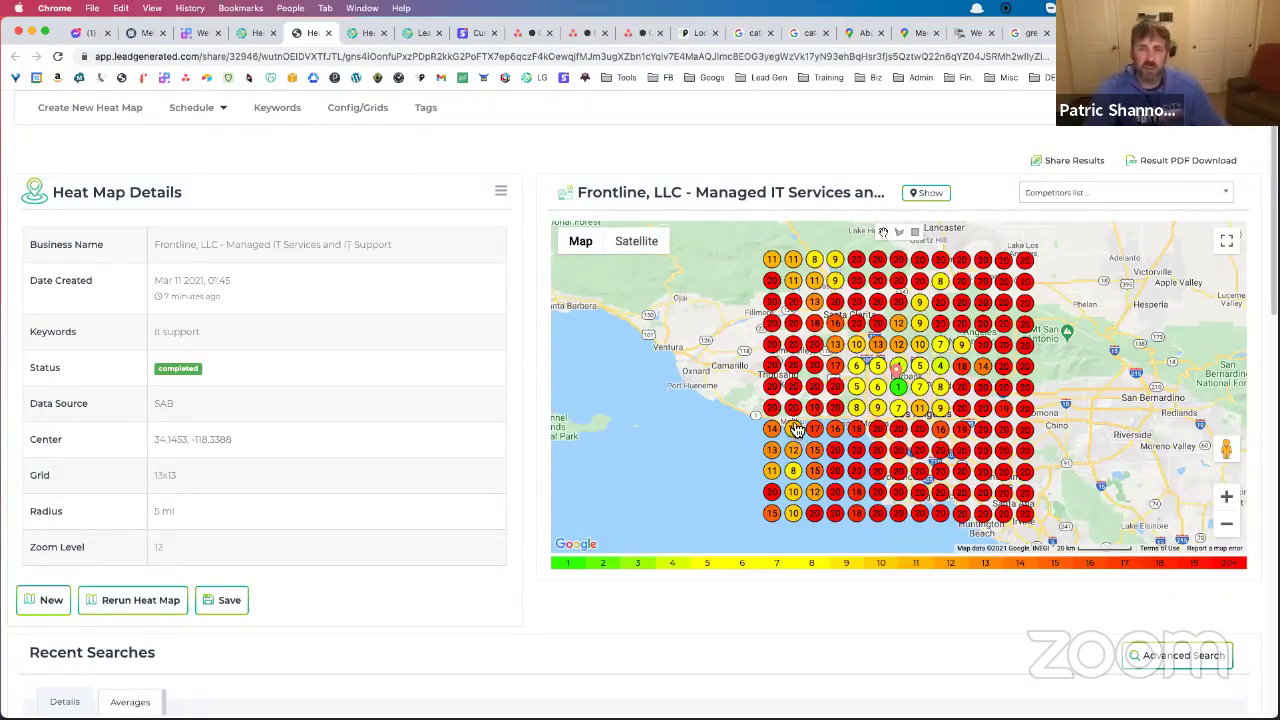
left_click(1221, 238)
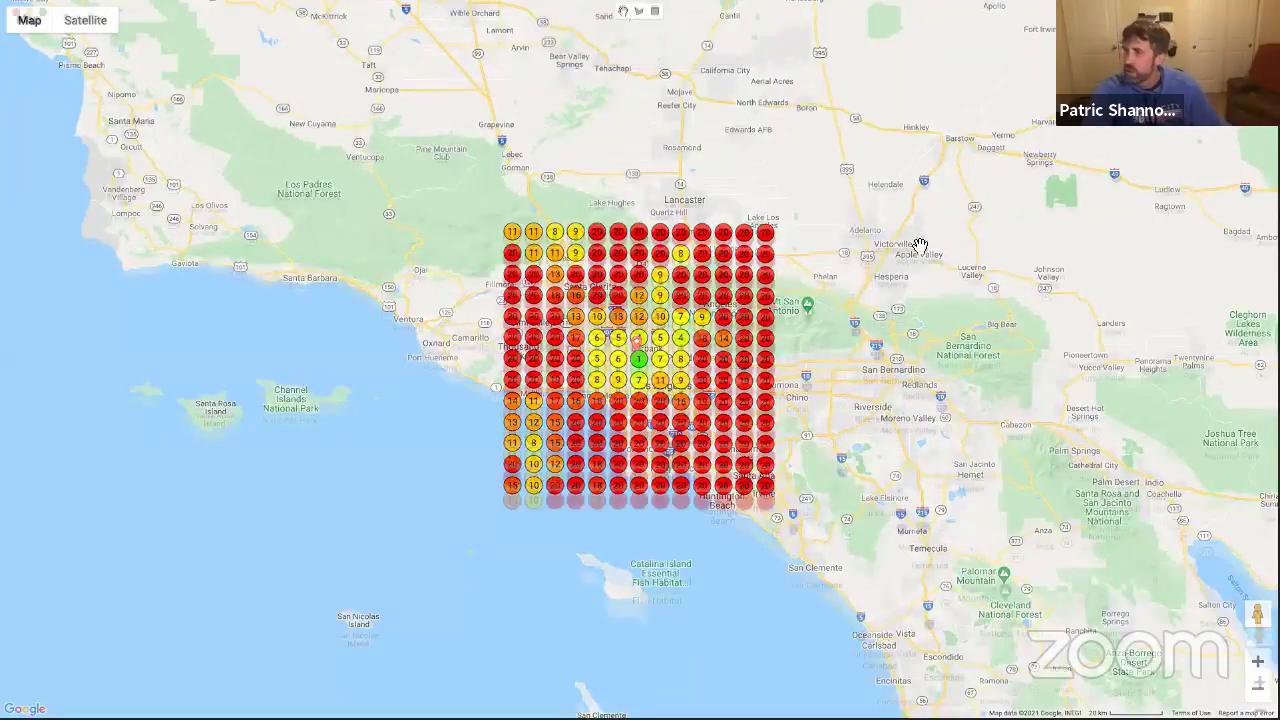
Reopen the heat map full screen, zoom in on the Los Angeles ranking markers, then exit full screen
key("Escape")
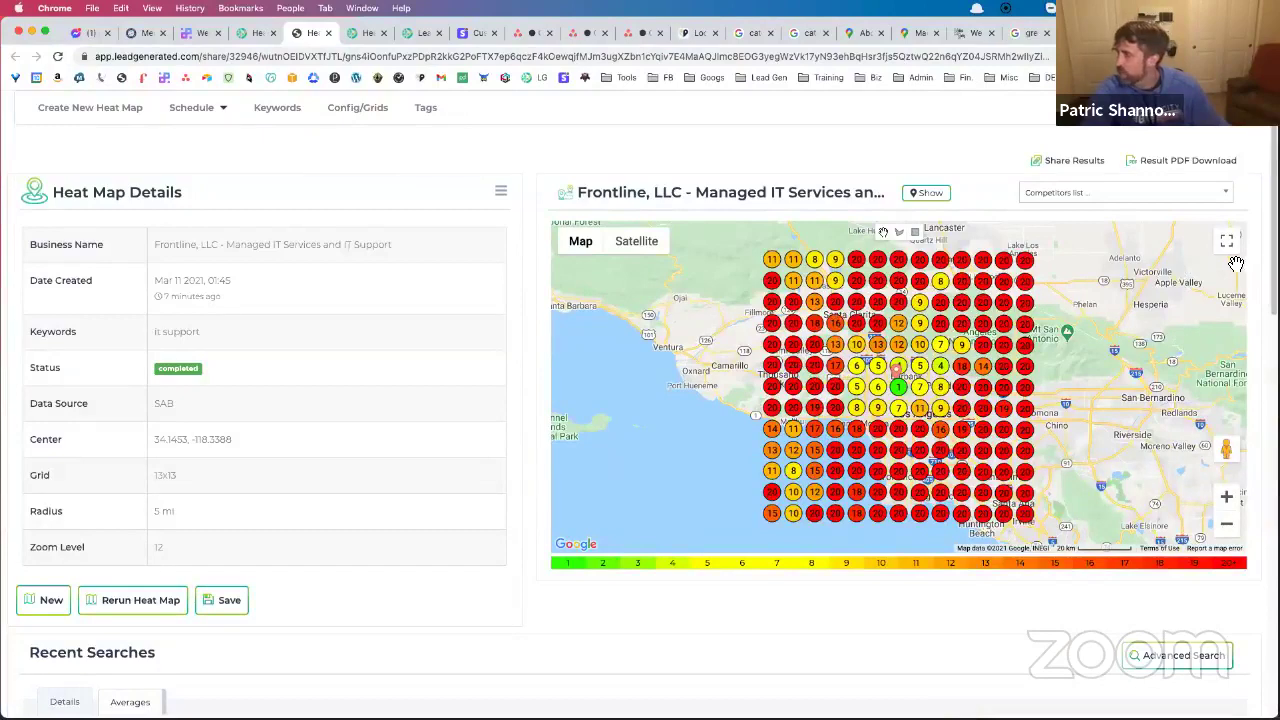
left_click(1228, 242)
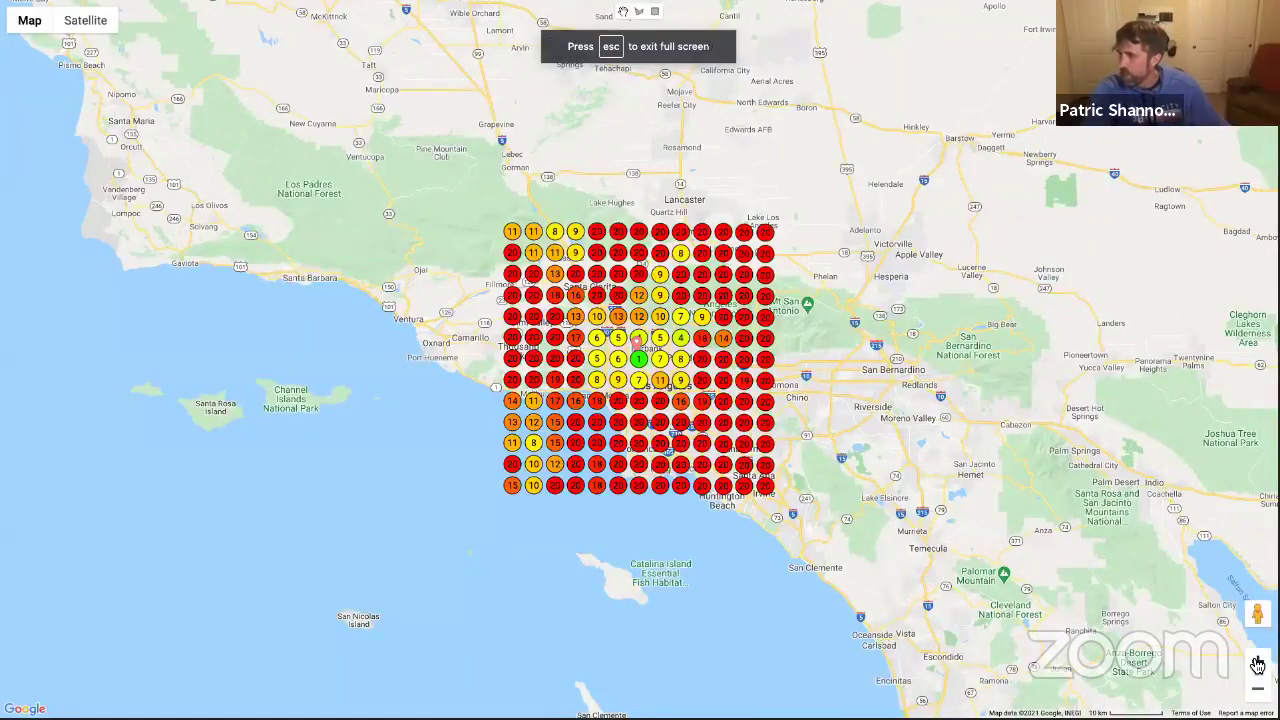
left_click(1257, 665)
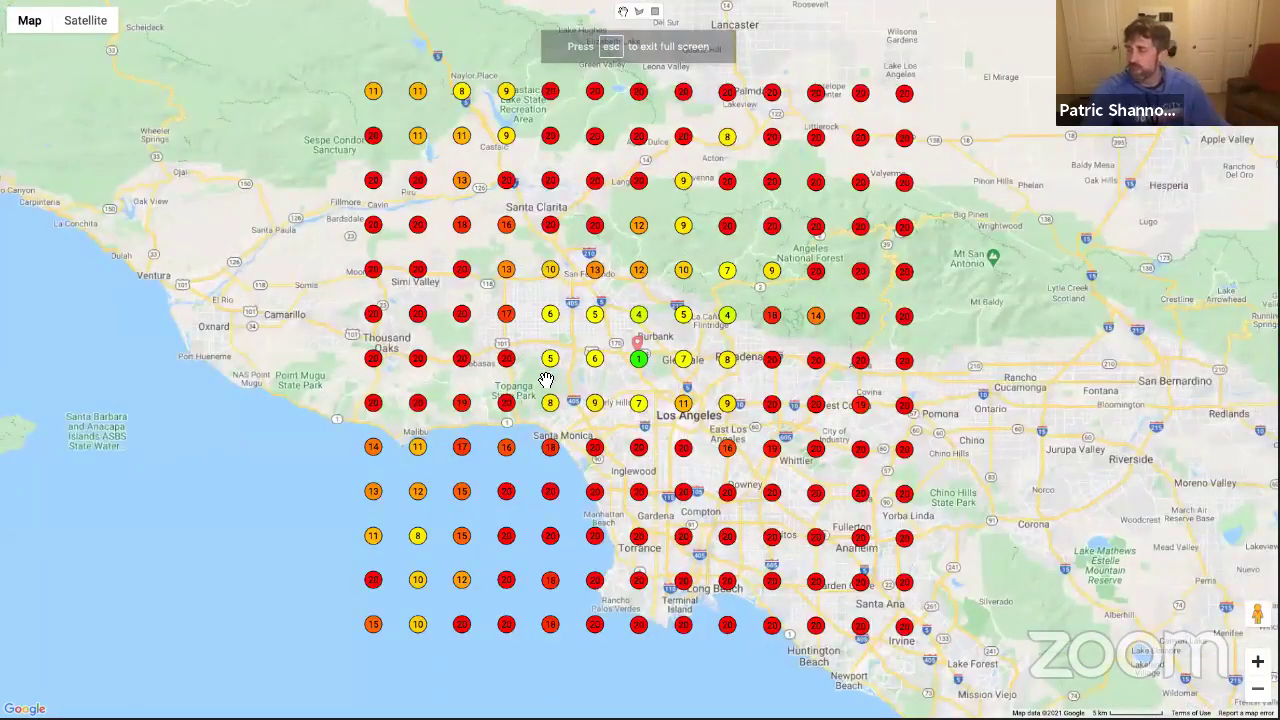
scroll(544, 342, "up", 2)
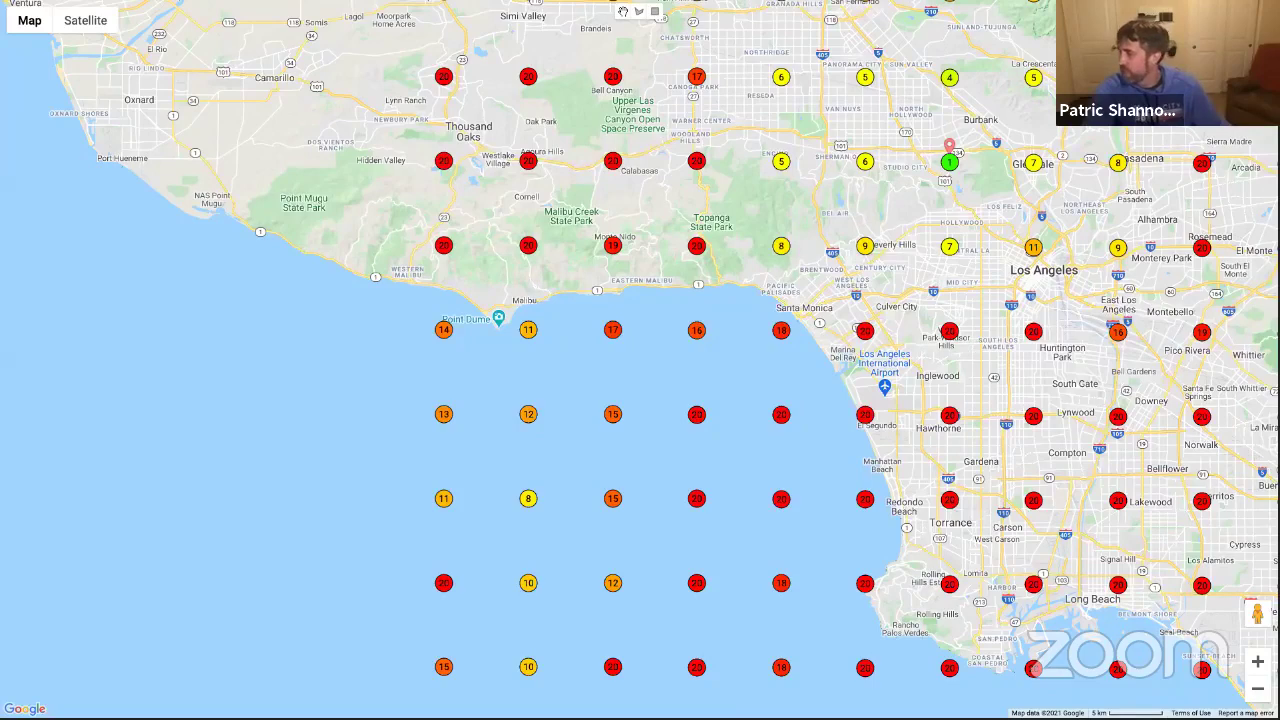
scroll(647, 342, "down", 1)
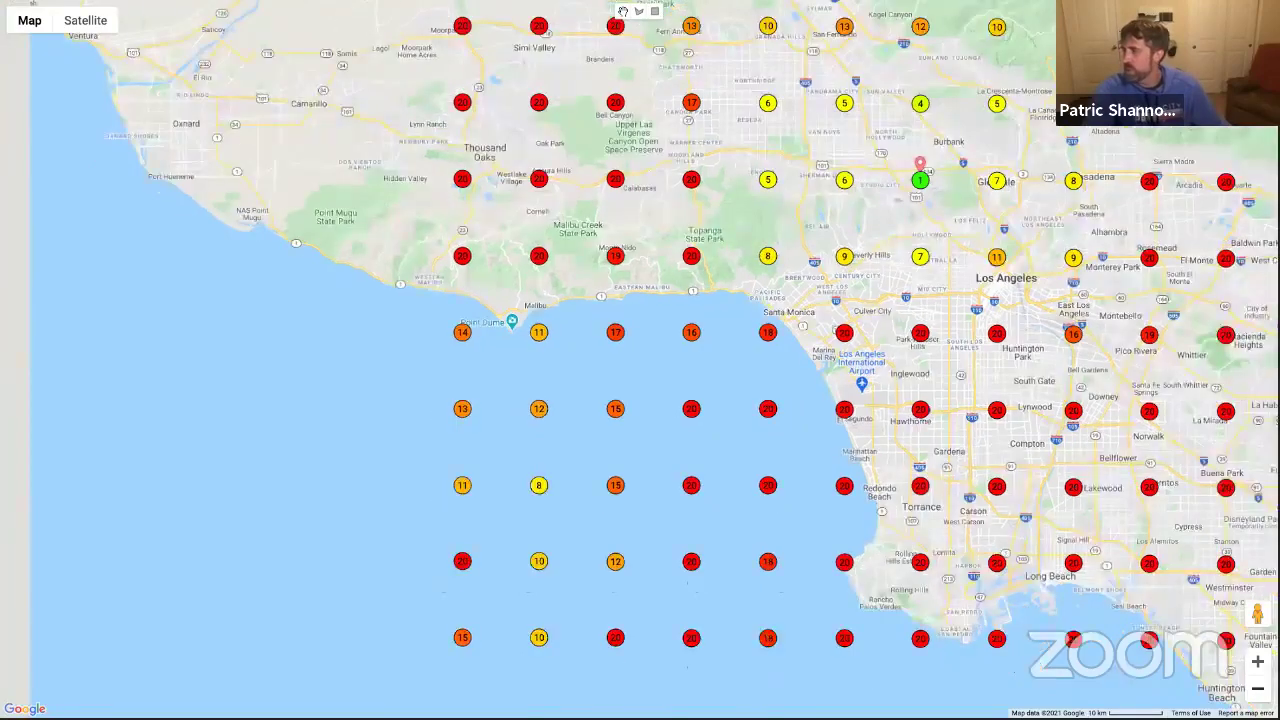
scroll(895, 460, "down", 2)
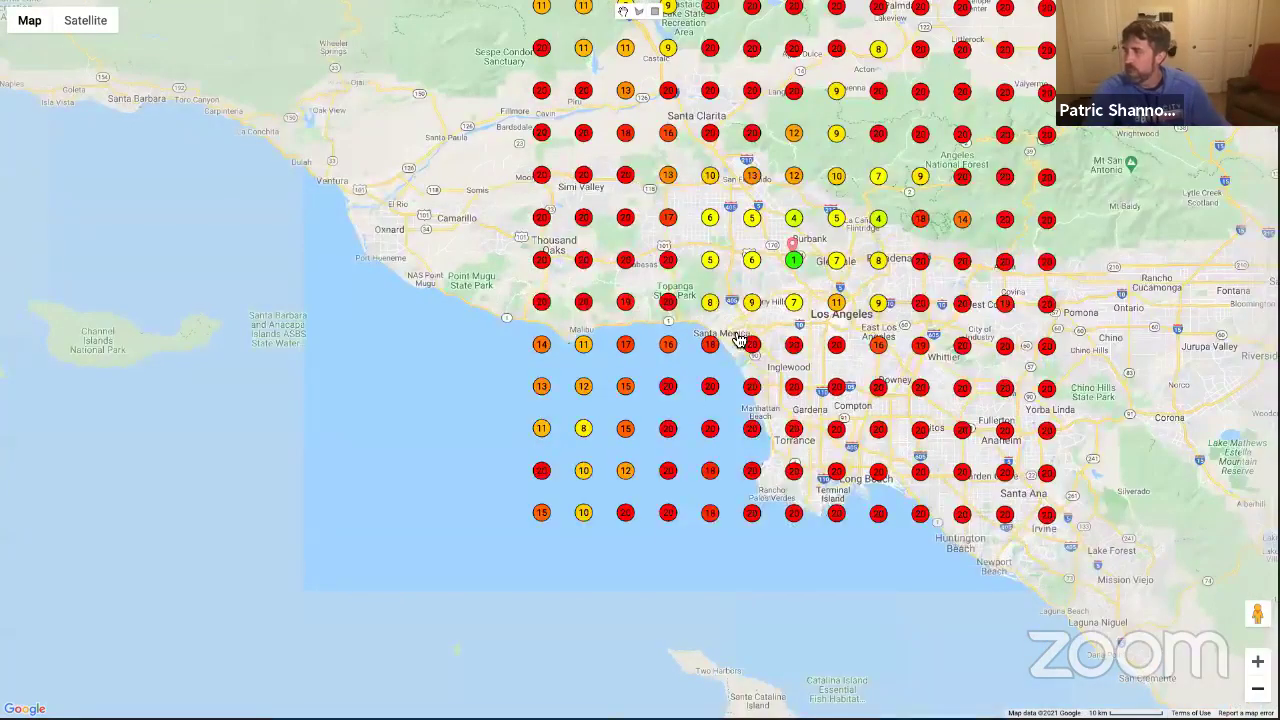
scroll(667, 333, "down", 2)
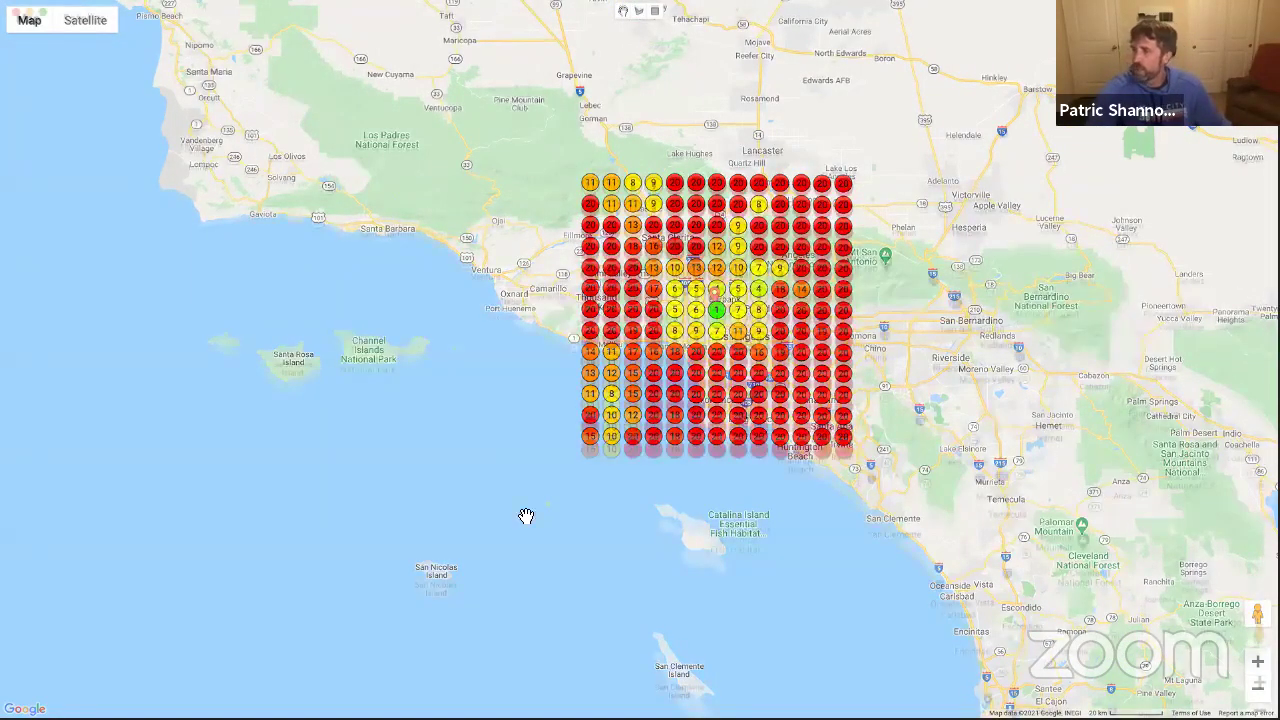
key("Escape")
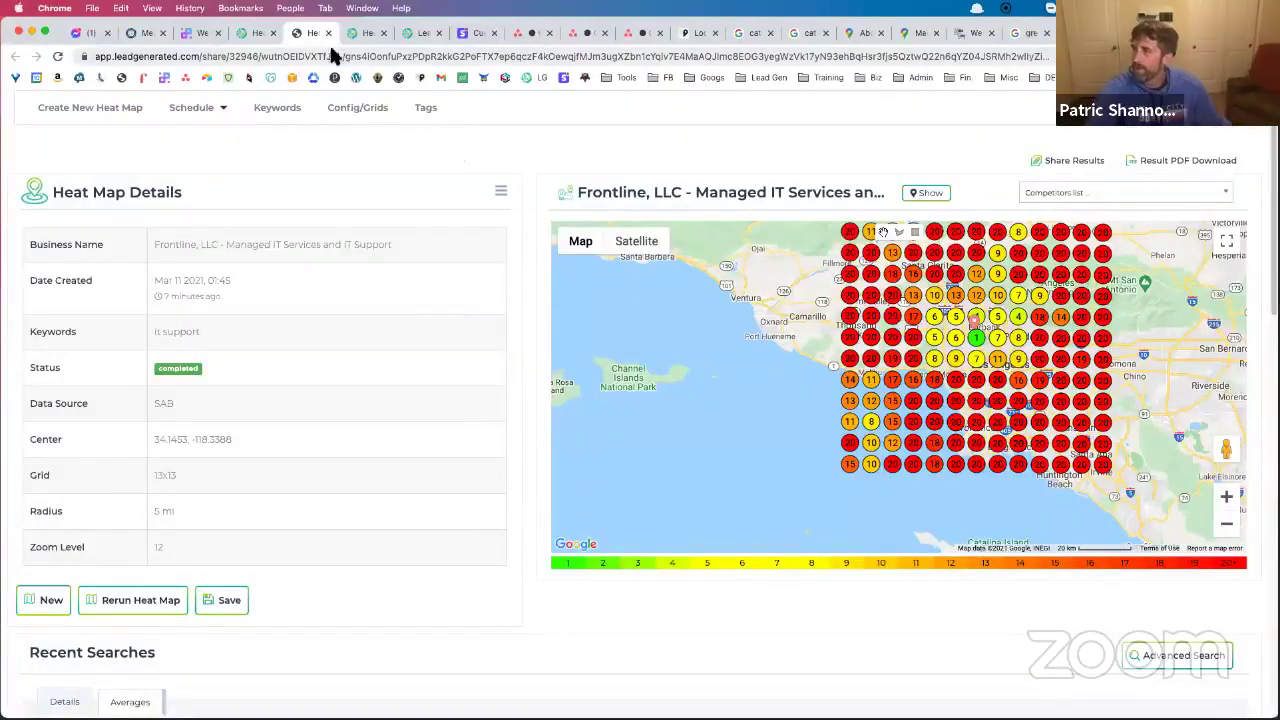
Start a new heat map, initially picking Bob's Bear Removal Pro as the place
left_click(255, 36)
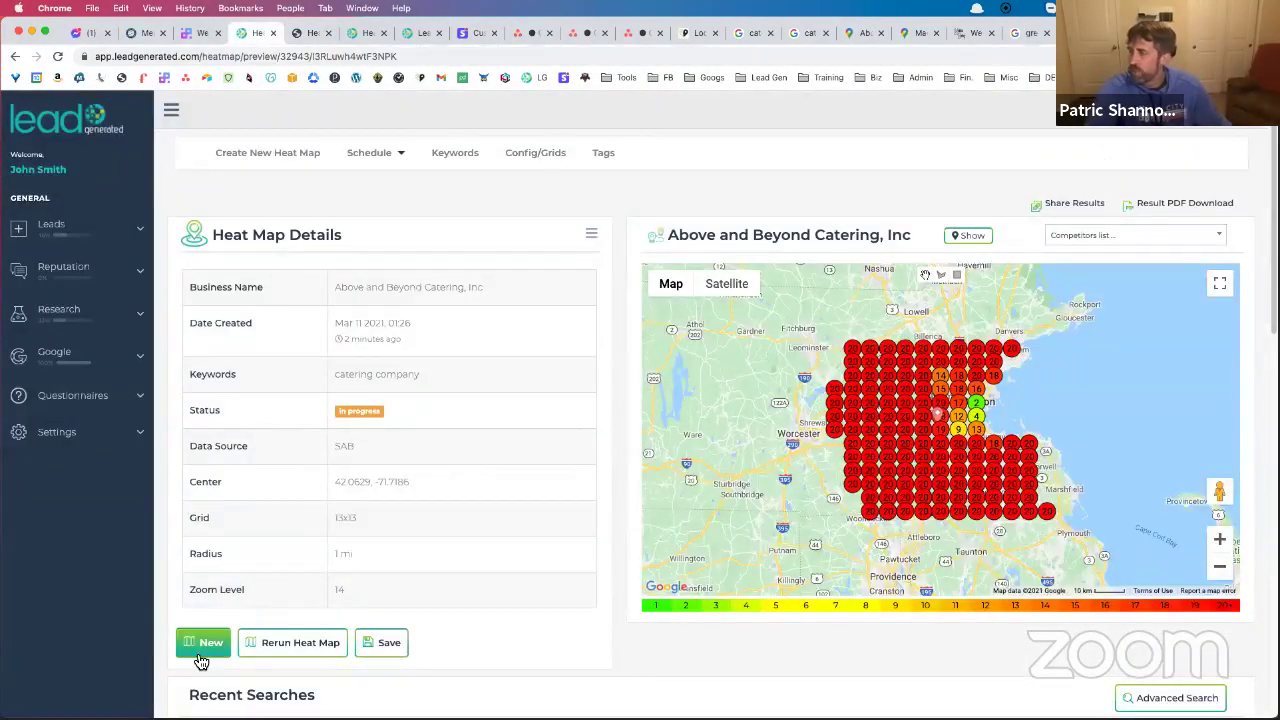
left_click(201, 647)
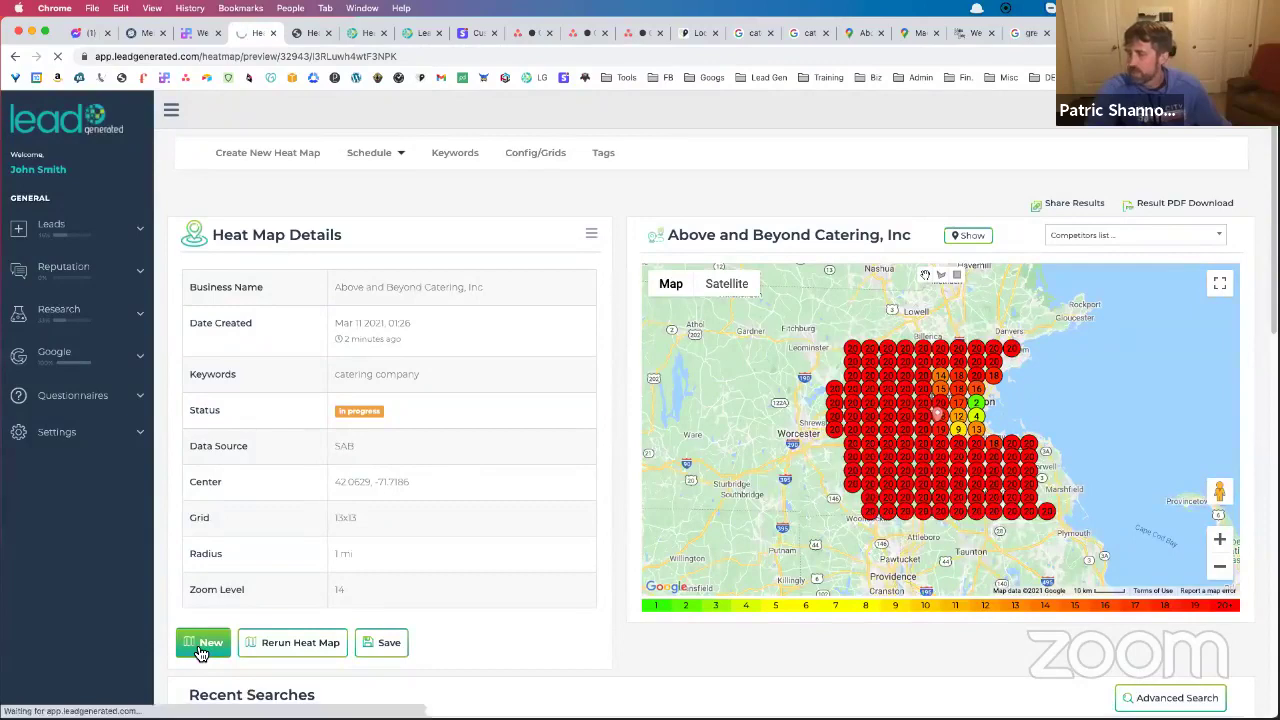
left_click(437, 304)
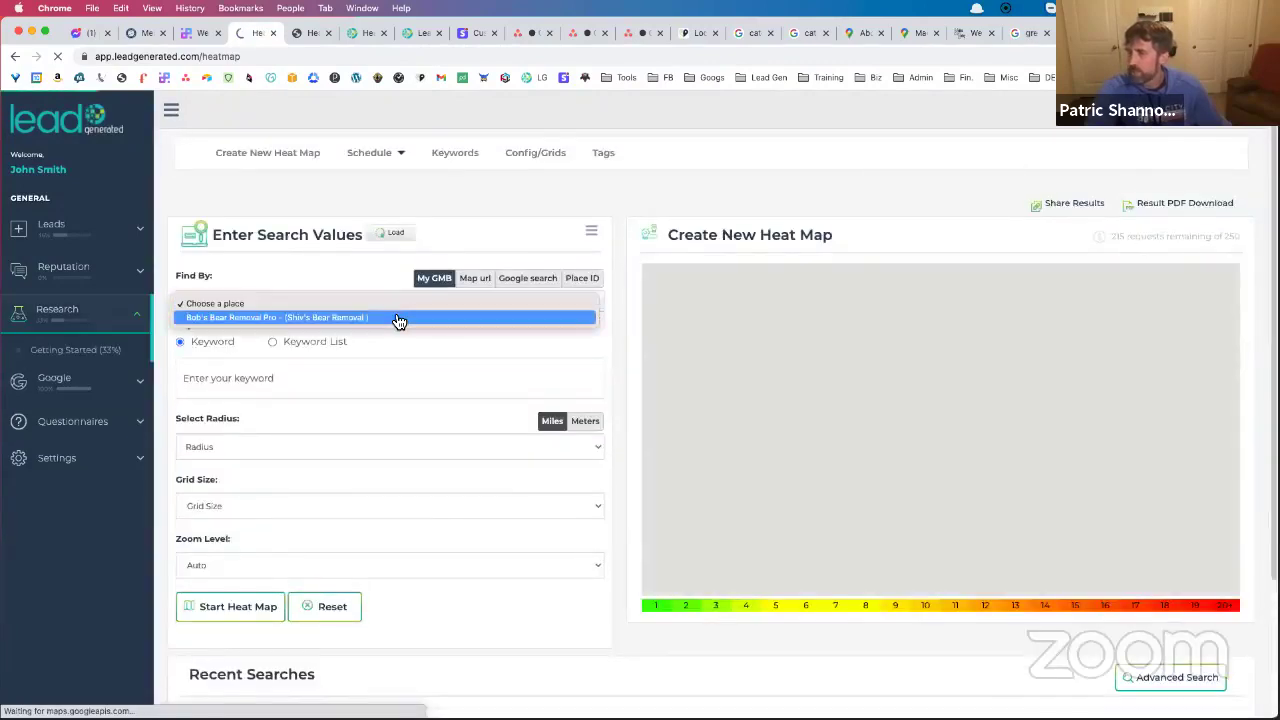
left_click(395, 318)
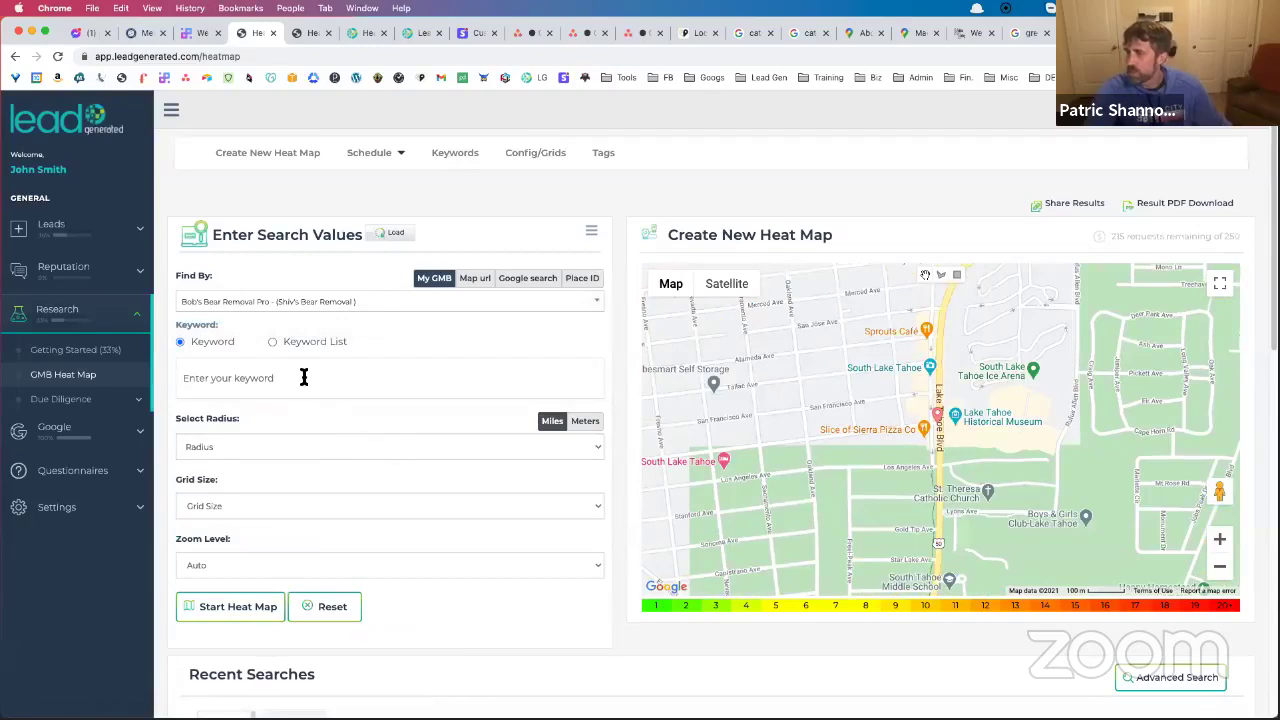
Locate Above and Beyond Catering by its Google Maps link under Find By Map url
left_click(476, 283)
left_click(390, 311)
type("https://www.maddoxroofing.com/")
key("super+z")
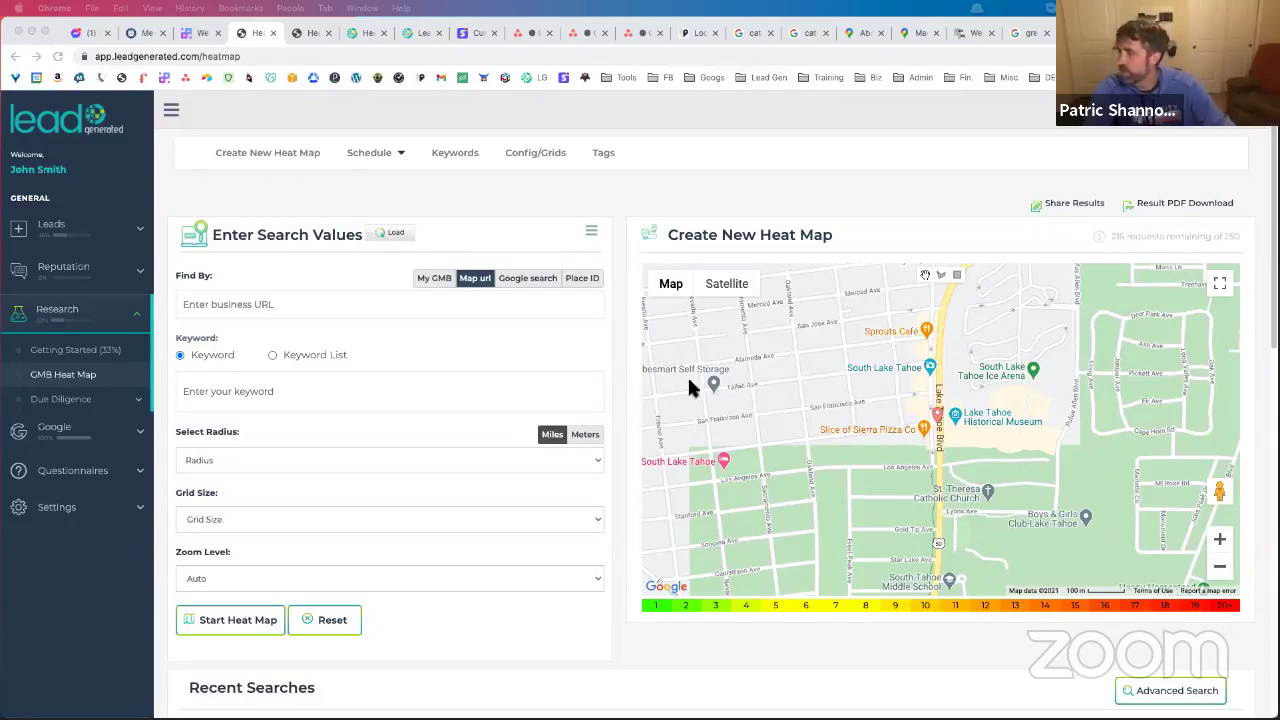
left_click(268, 388)
left_click(277, 304)
key("super+v")
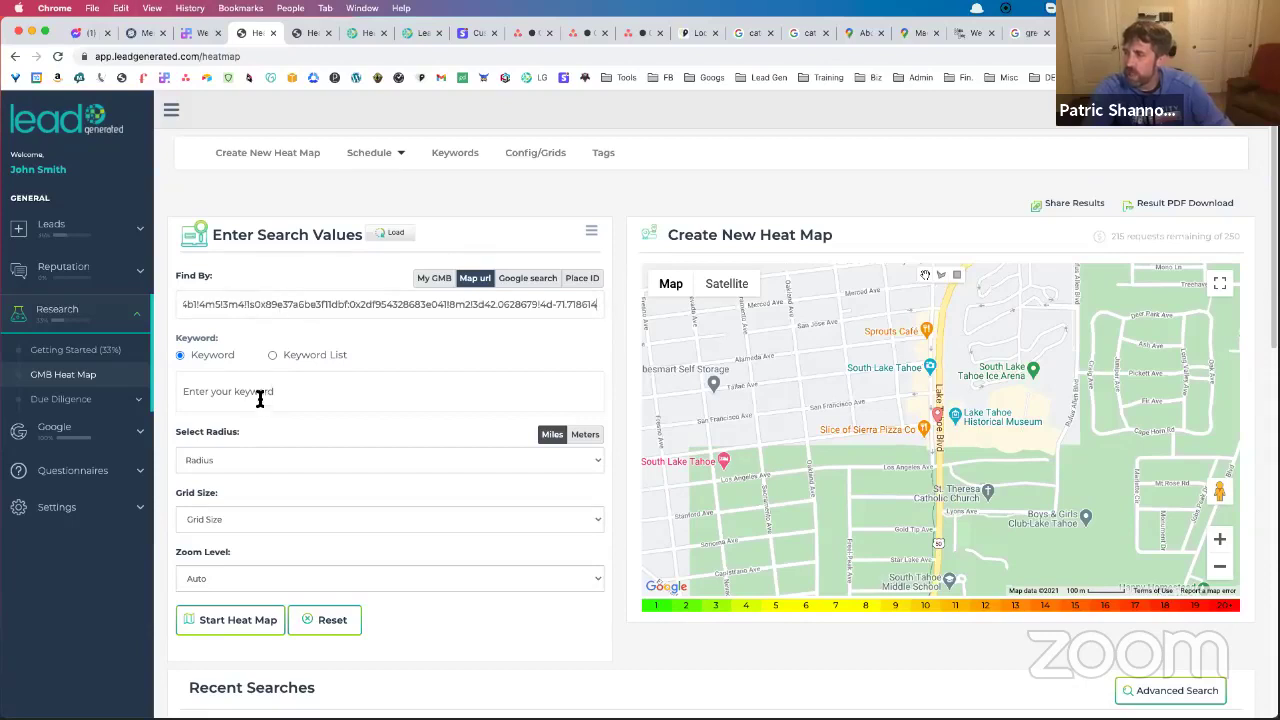
left_click(263, 396)
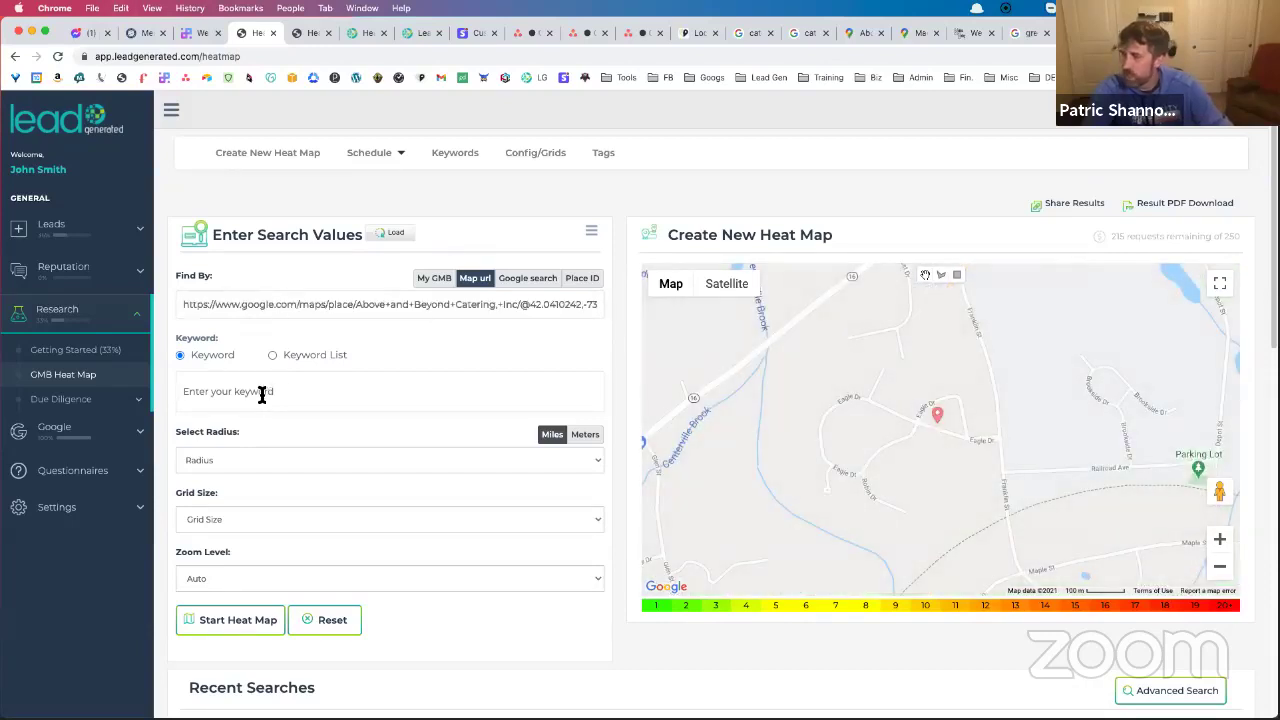
Set the keyword to 'catering', radius to 1 mi and grid size to 13x13
type("catering")
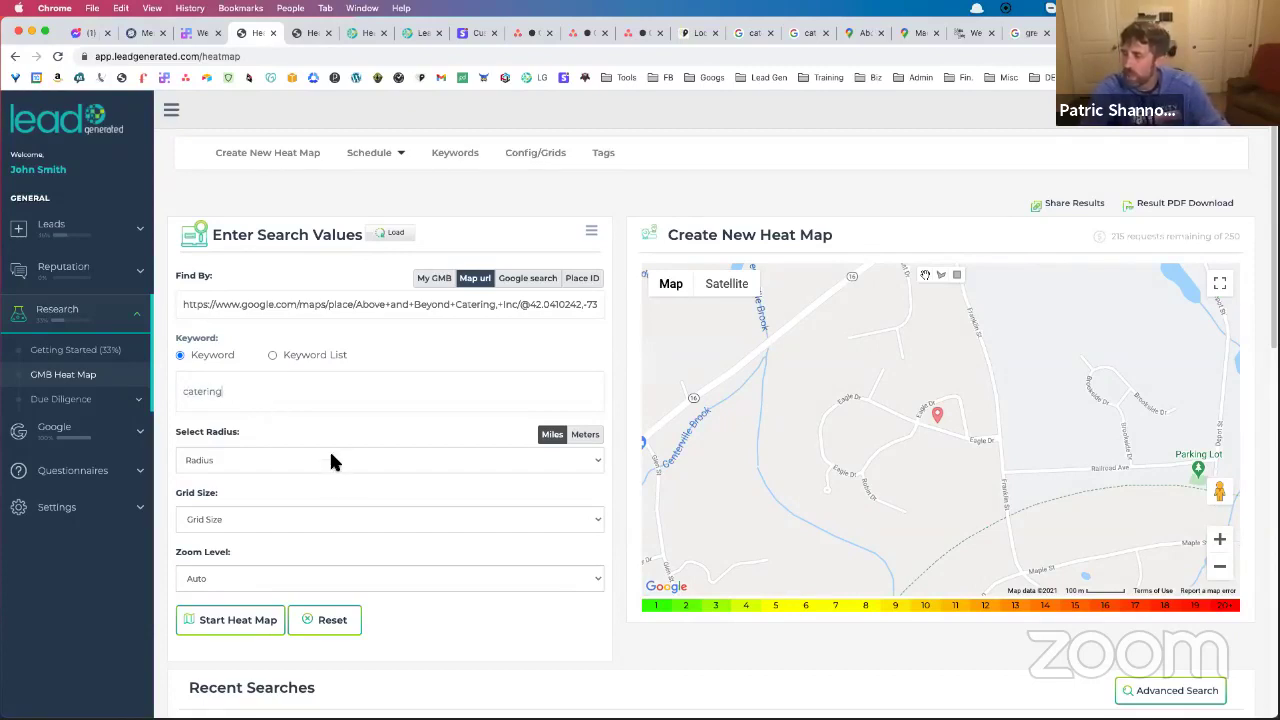
left_click(255, 460)
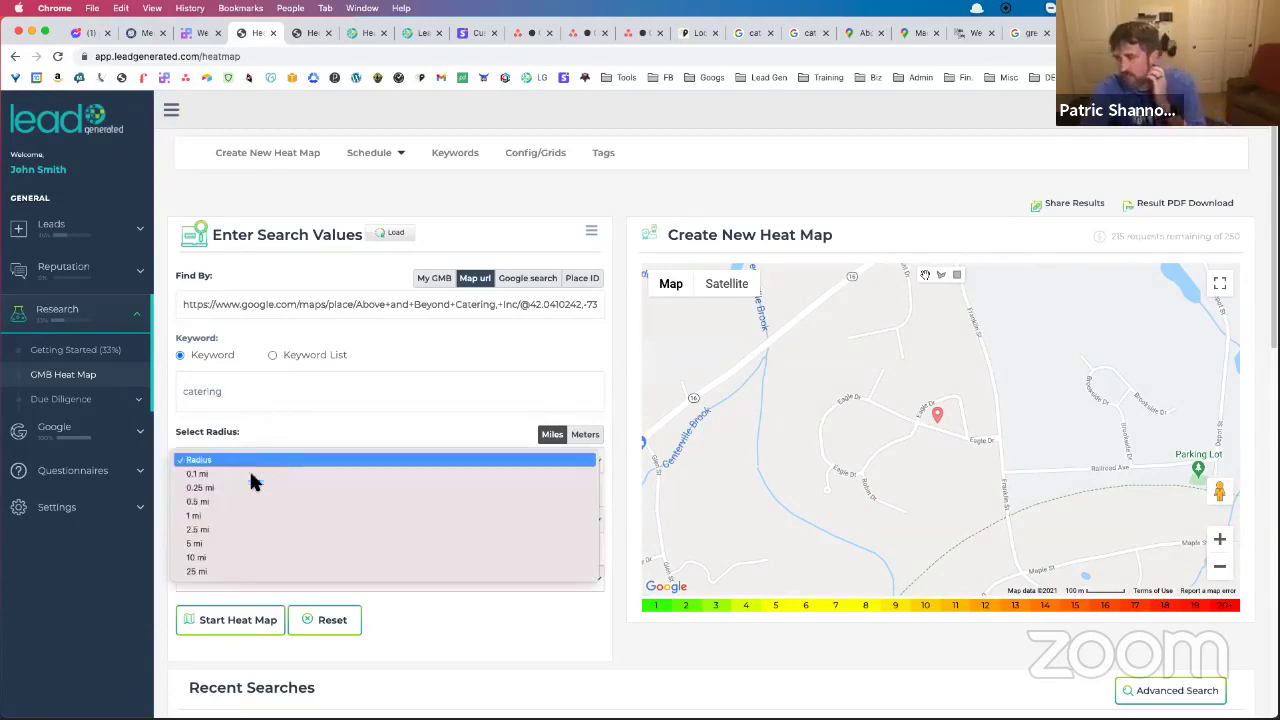
left_click(254, 513)
left_click(279, 530)
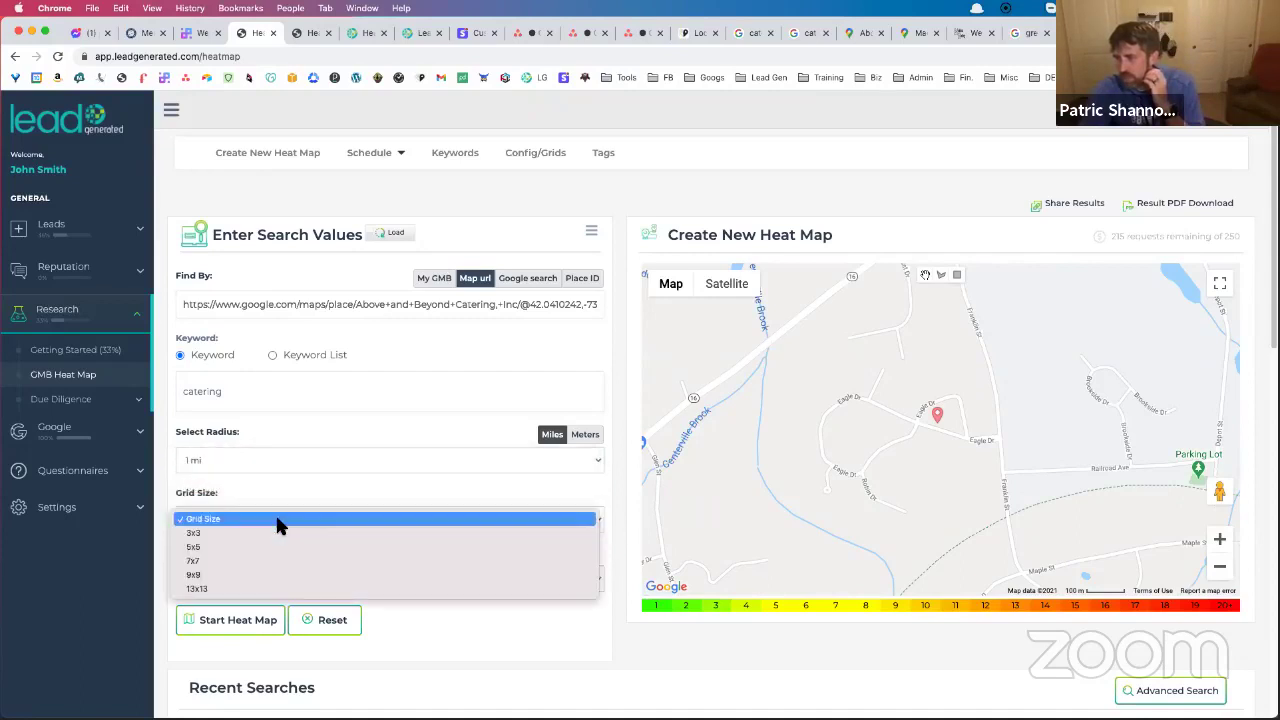
left_click(258, 590)
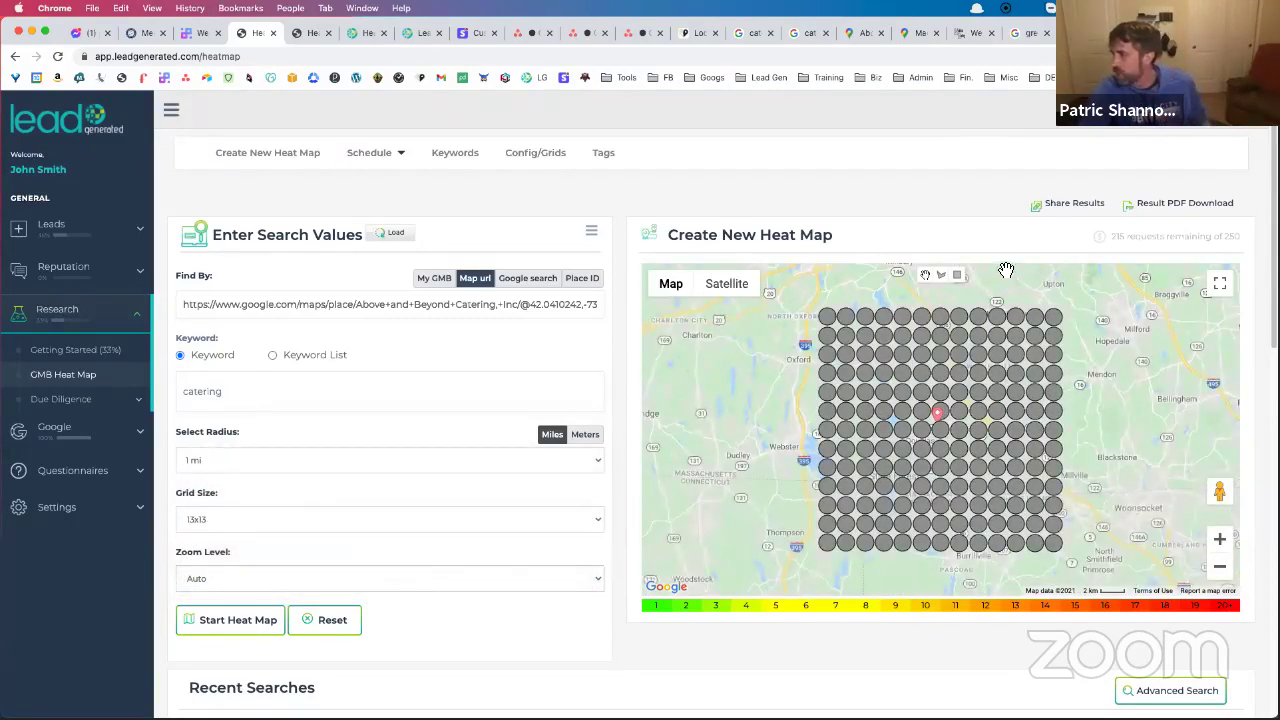
Draw a four-corner polygon around the catering business marker to clip the 13x13 grid
left_click(941, 275)
left_click(780, 353)
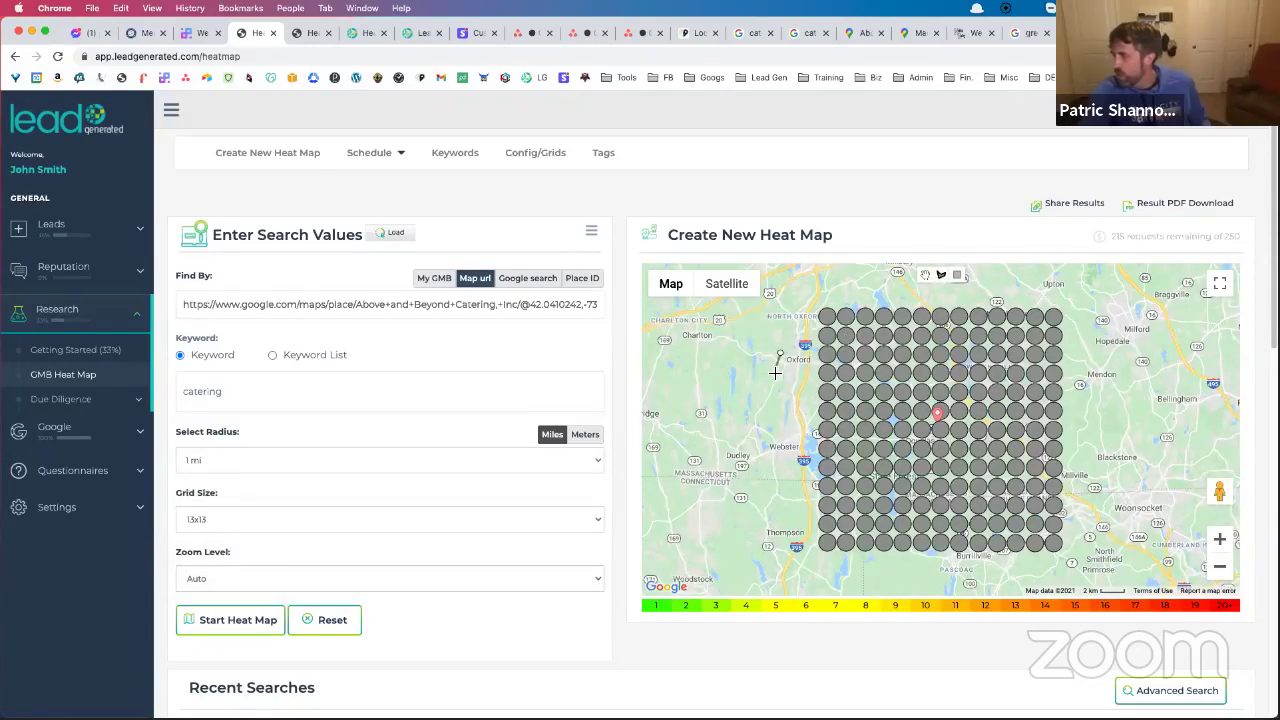
left_click(712, 395)
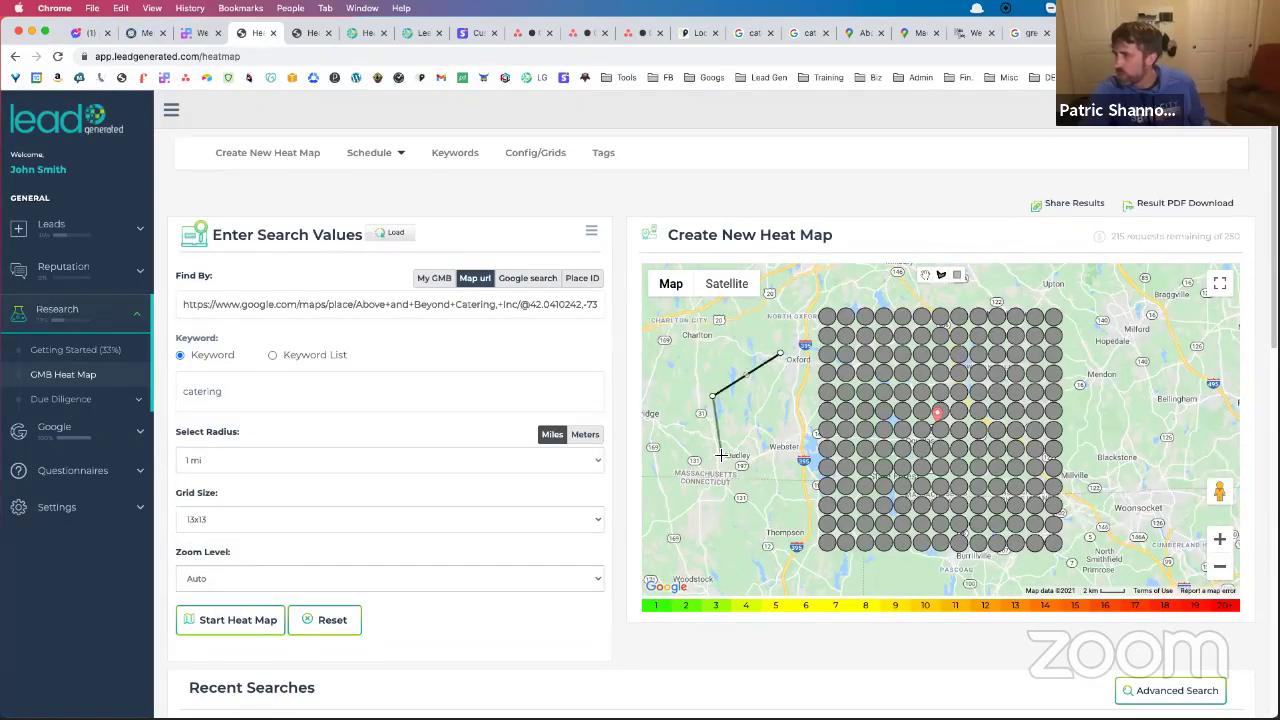
left_click(752, 517)
left_click(797, 525)
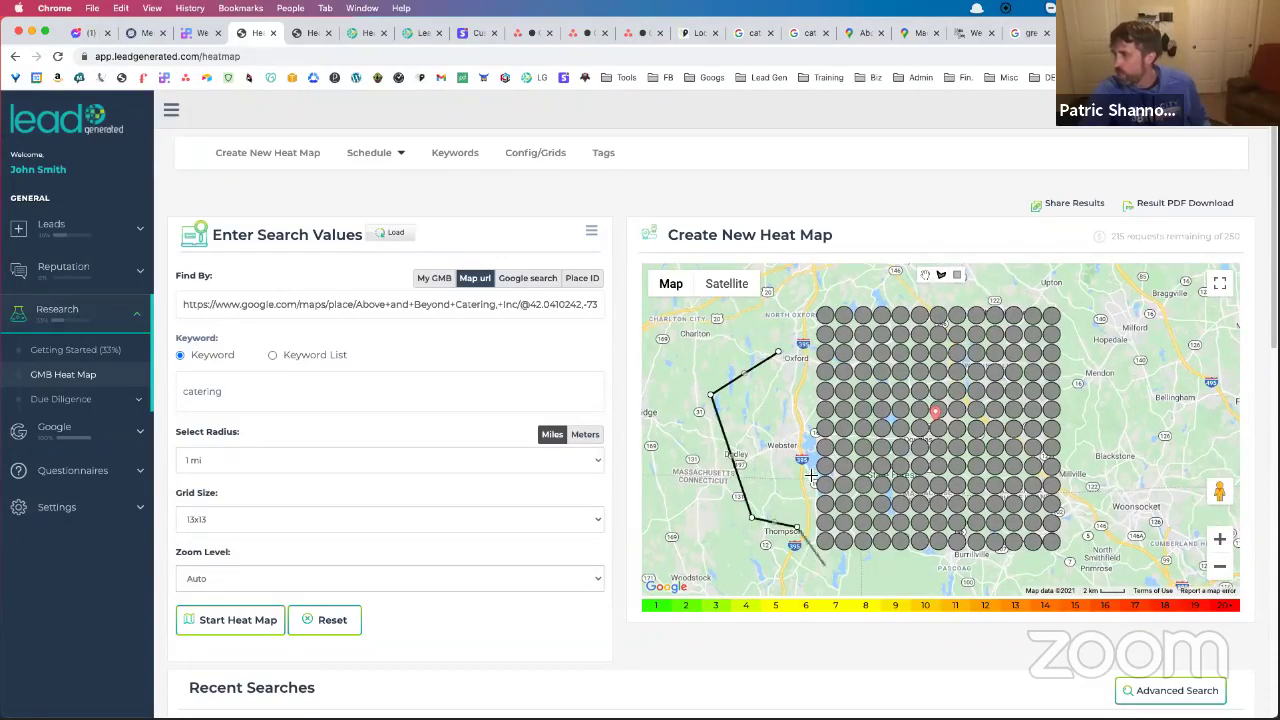
left_click(780, 353)
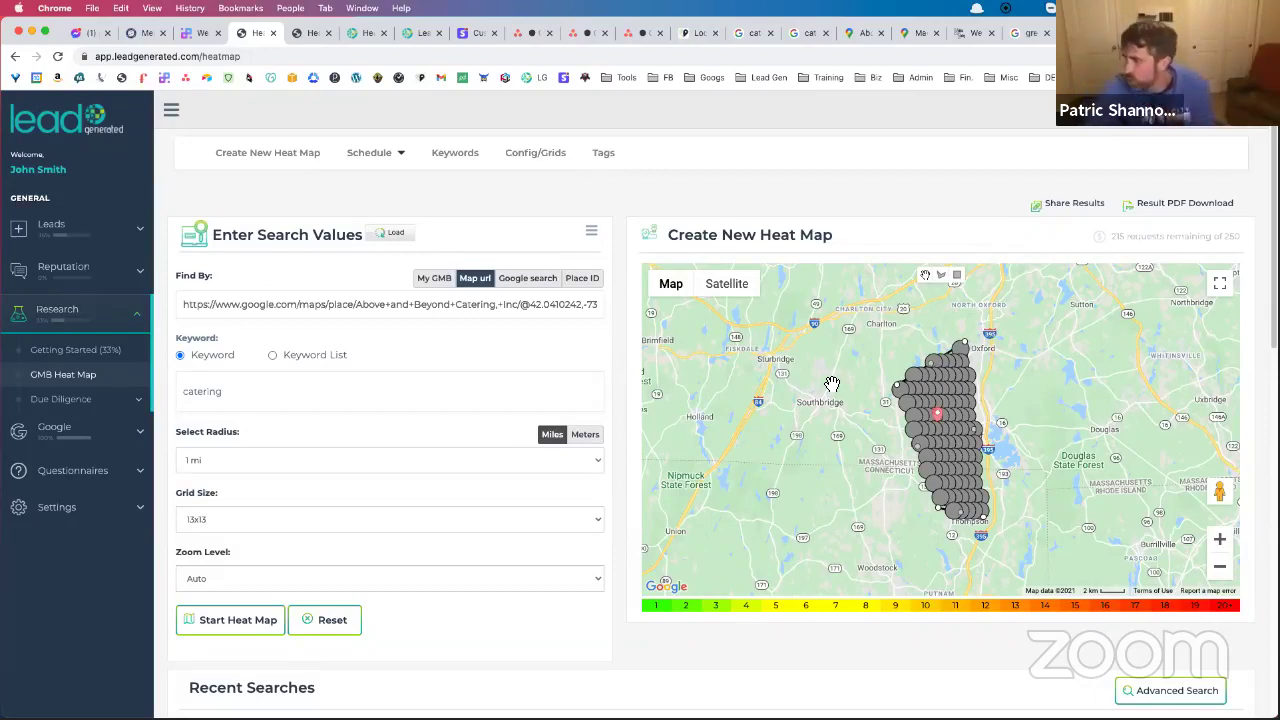
left_click(942, 278)
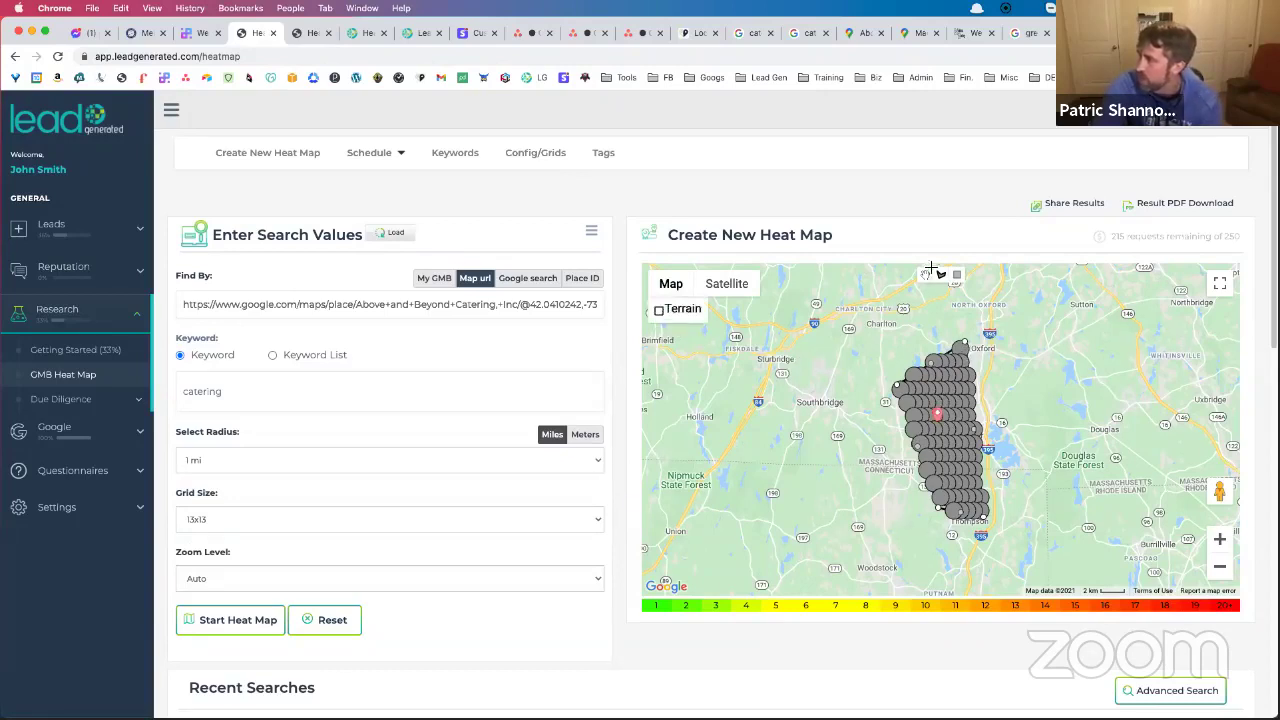
Try a rectangle search area and shrink it, then redraw a narrow polygon around the marker
mouse_move(820, 329)
left_mouse_down()
mouse_move(1065, 470)
mouse_move(1118, 576)
mouse_move(1137, 567)
left_mouse_up()
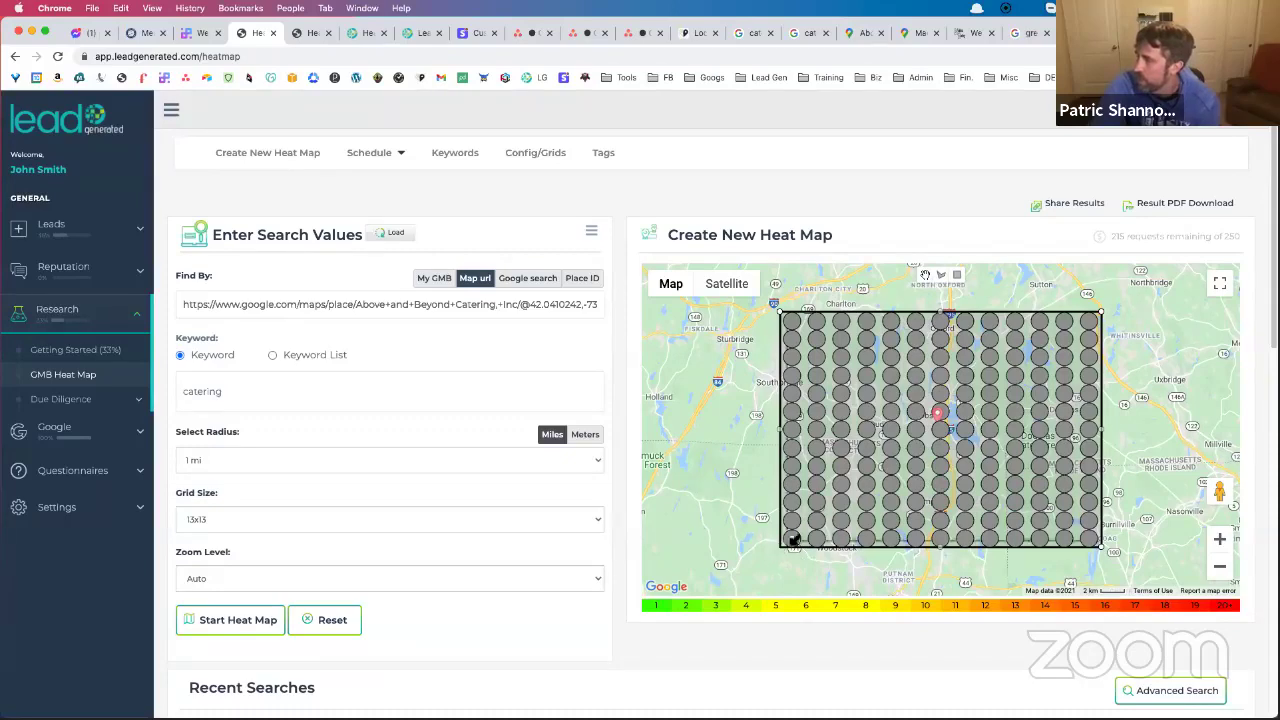
left_click_drag(876, 494, 958, 450)
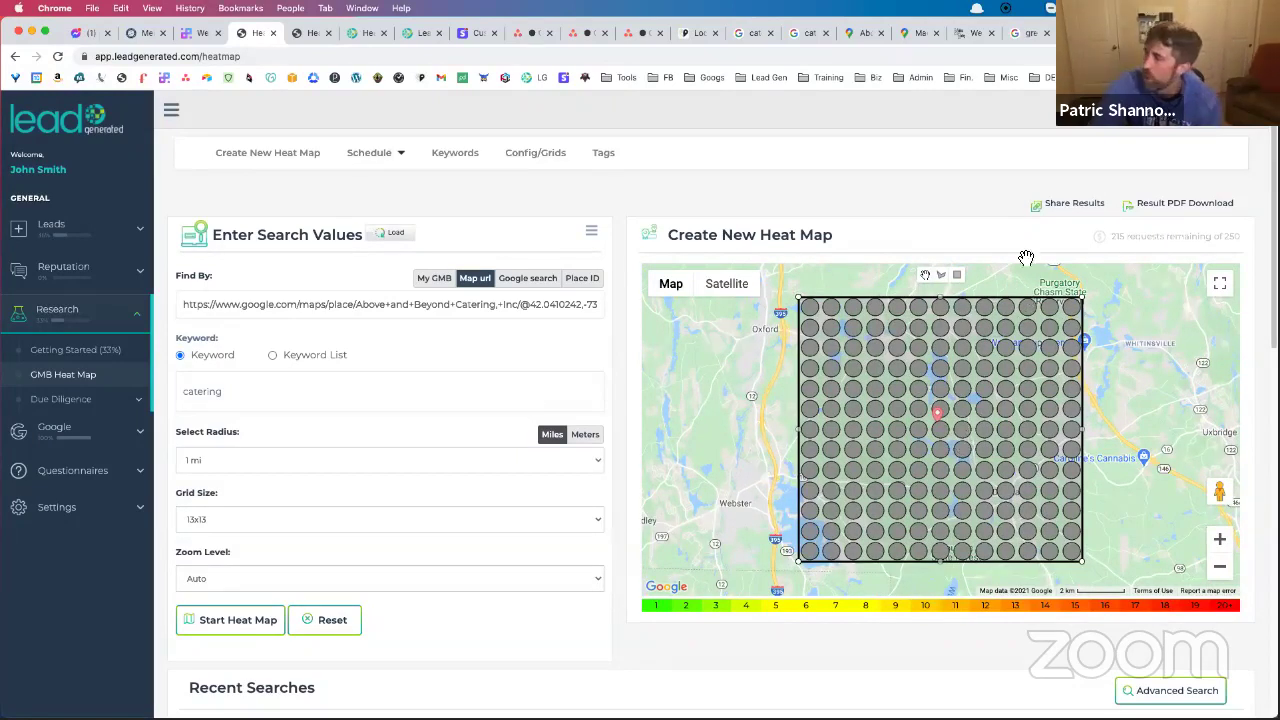
left_click(941, 274)
left_click(722, 387)
left_click(692, 464)
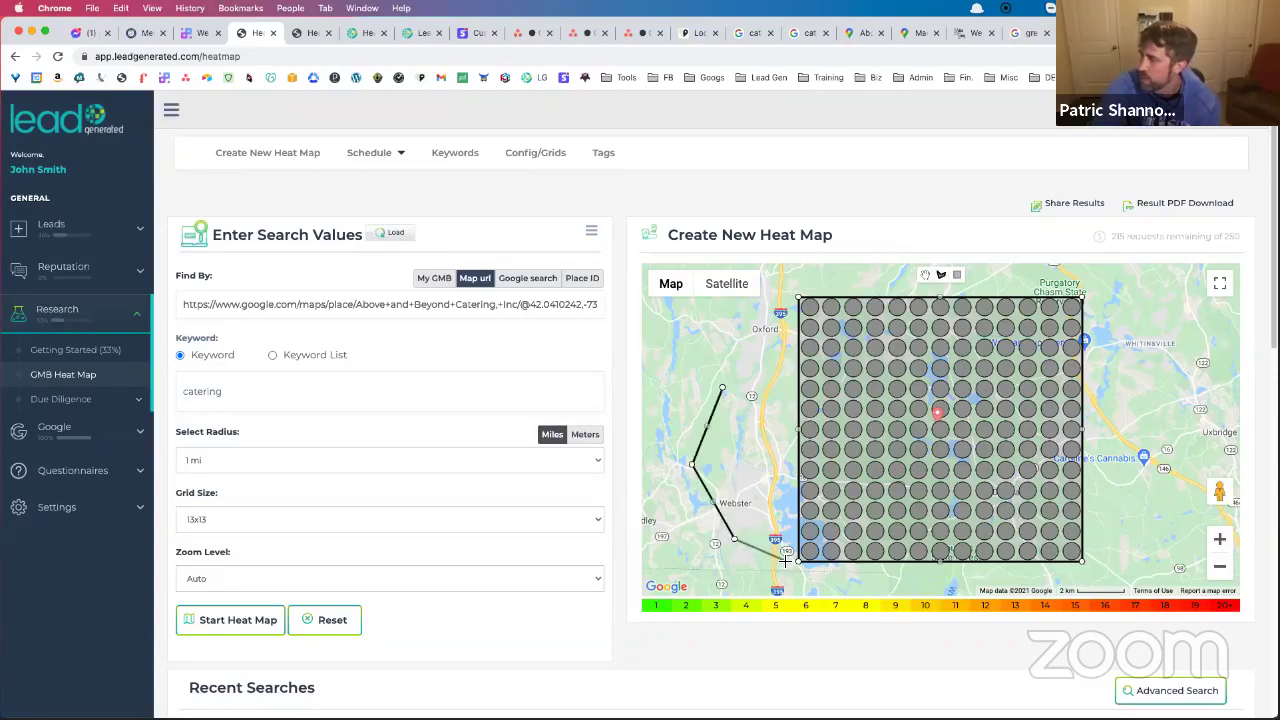
left_click(791, 560)
left_click(777, 410)
left_click(724, 389)
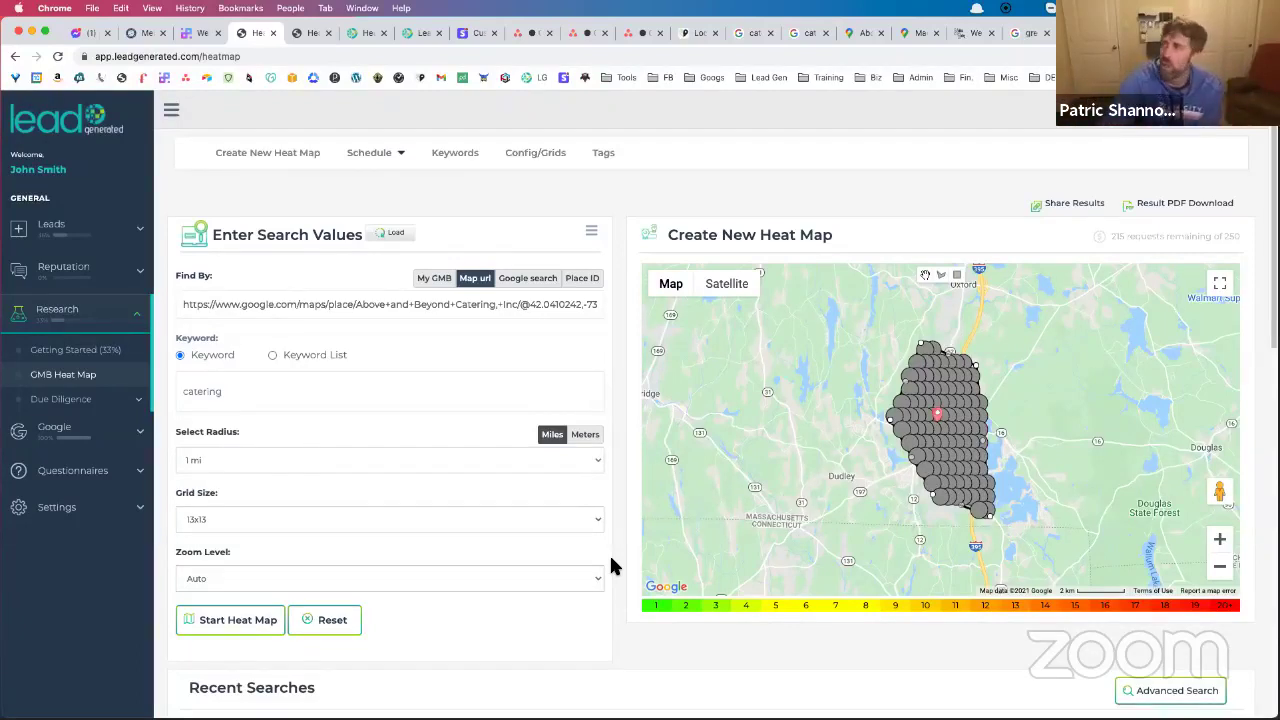
Leave the roofing business listing and search Google Maps for 'roofing company'
left_click(911, 33)
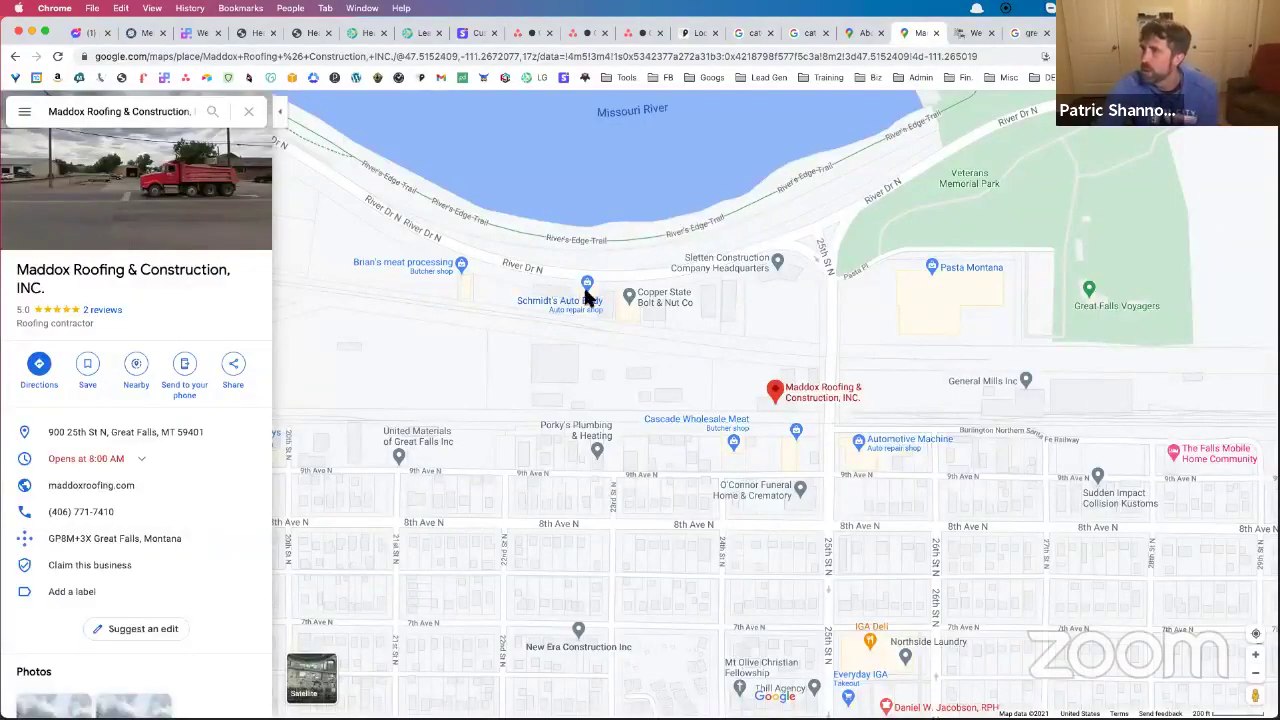
scroll(572, 310, "down", 2)
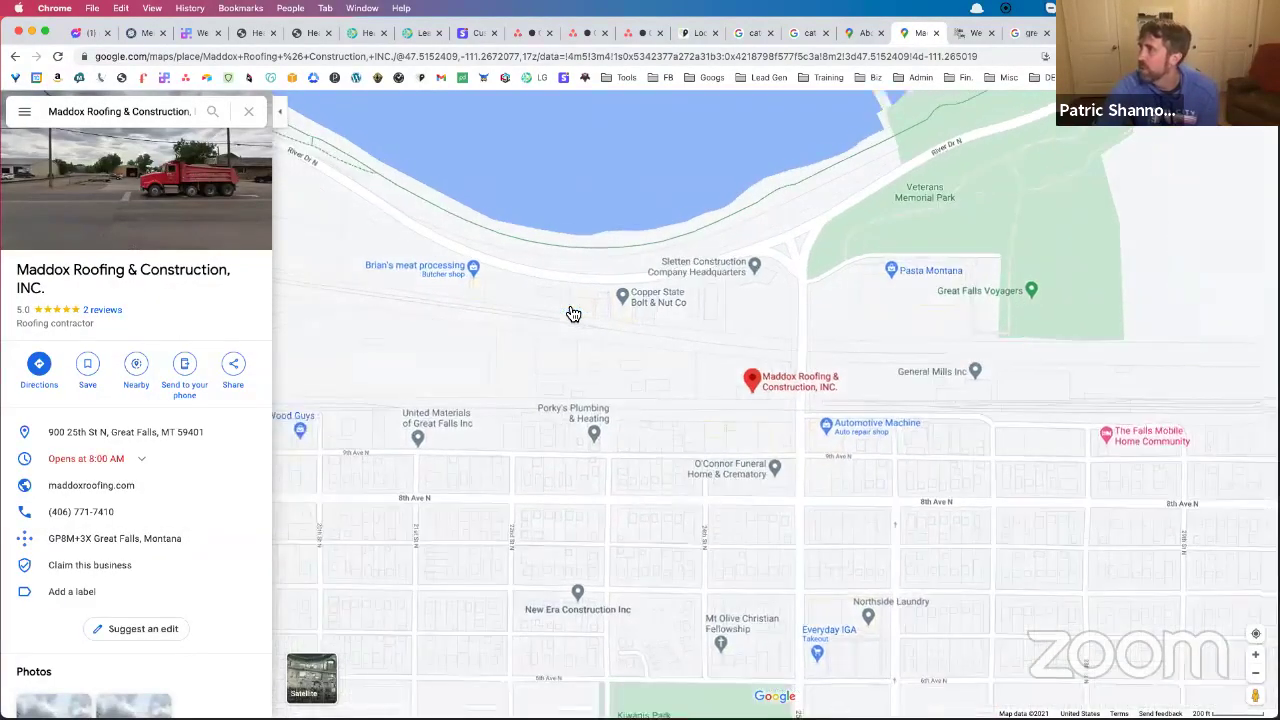
scroll(573, 314, "down", 1)
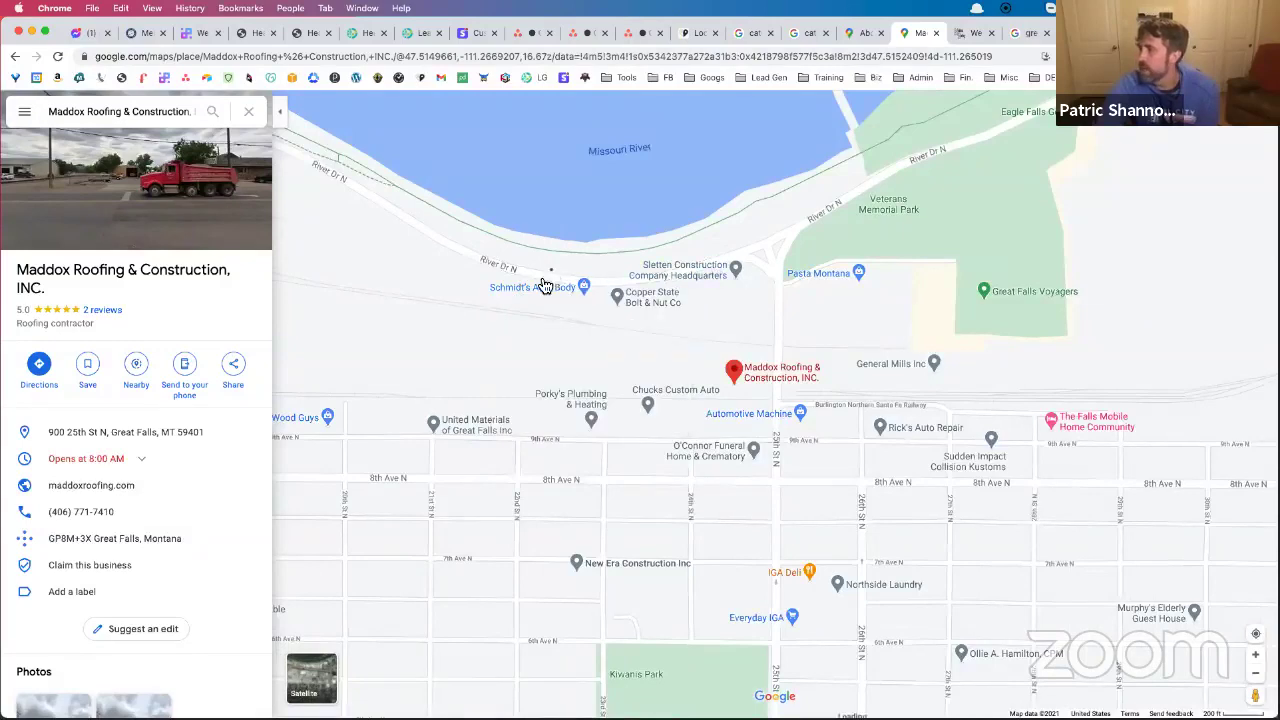
scroll(543, 287, "down", 3)
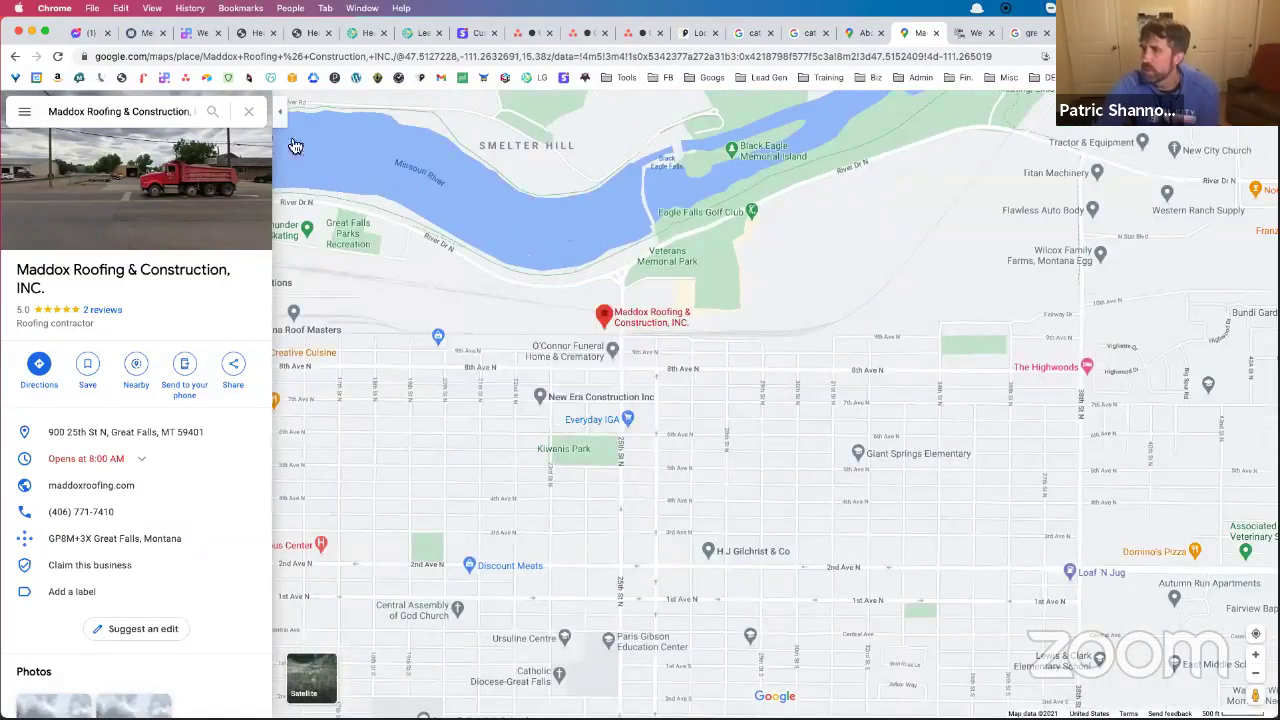
left_click(248, 111)
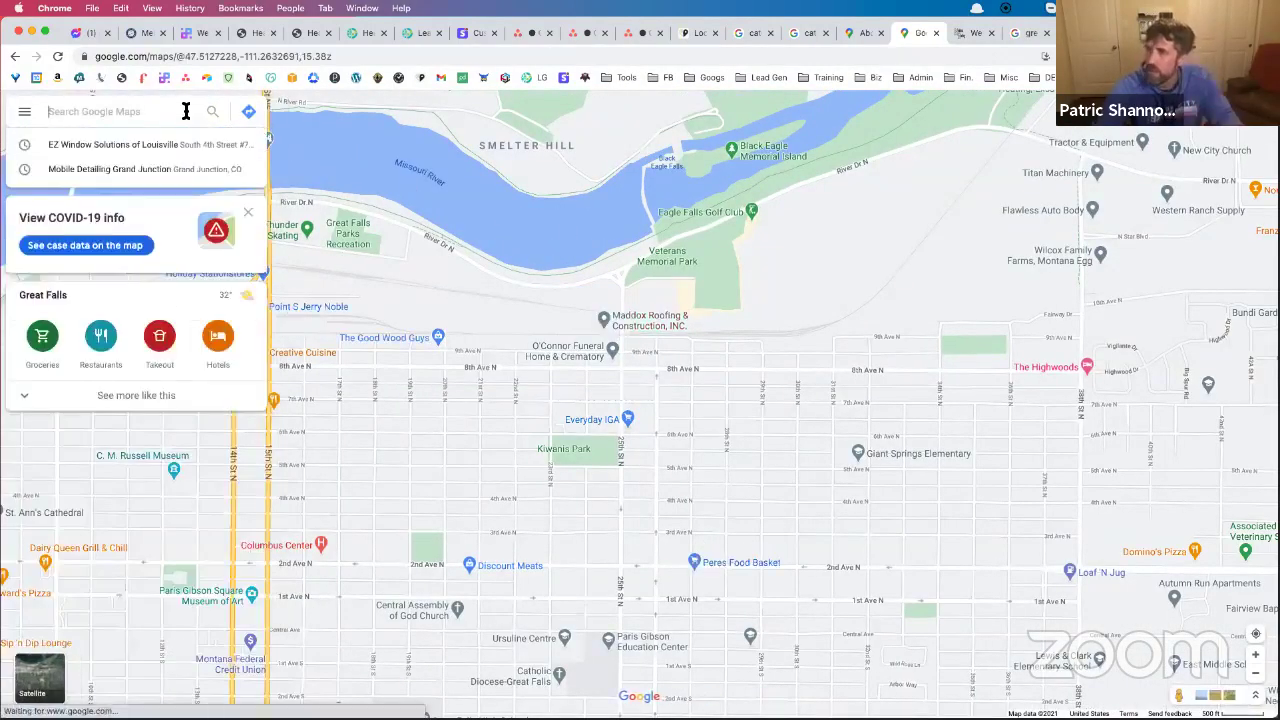
type("roofing company")
key("Return")
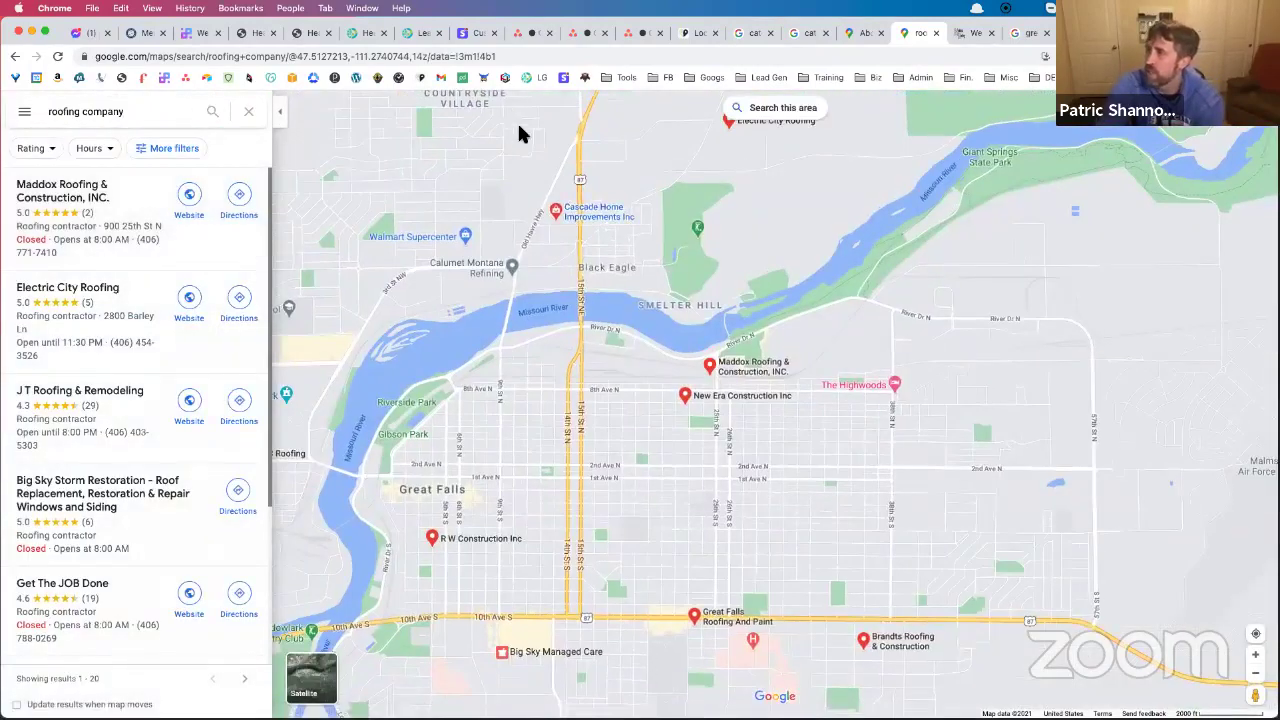
Check the zoom value in the map URL, then zoom out to show the countryside around Great Falls
scroll(563, 230, "down", 2)
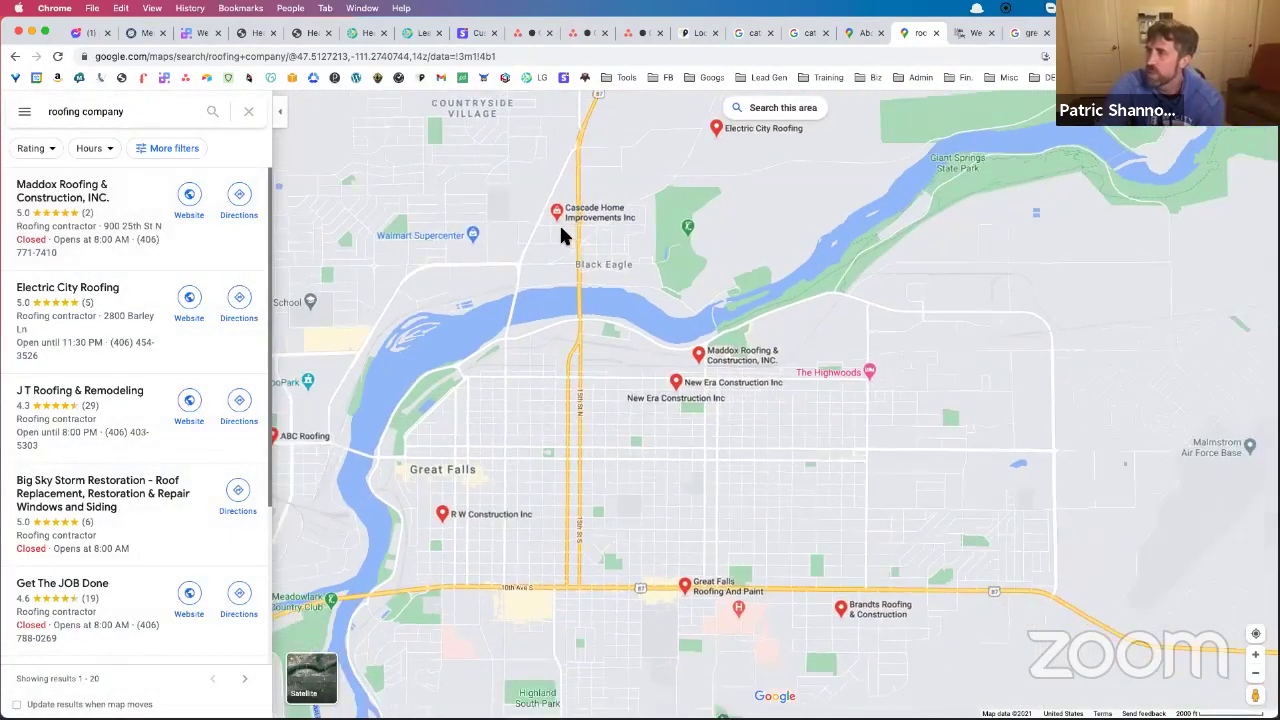
left_click(432, 58)
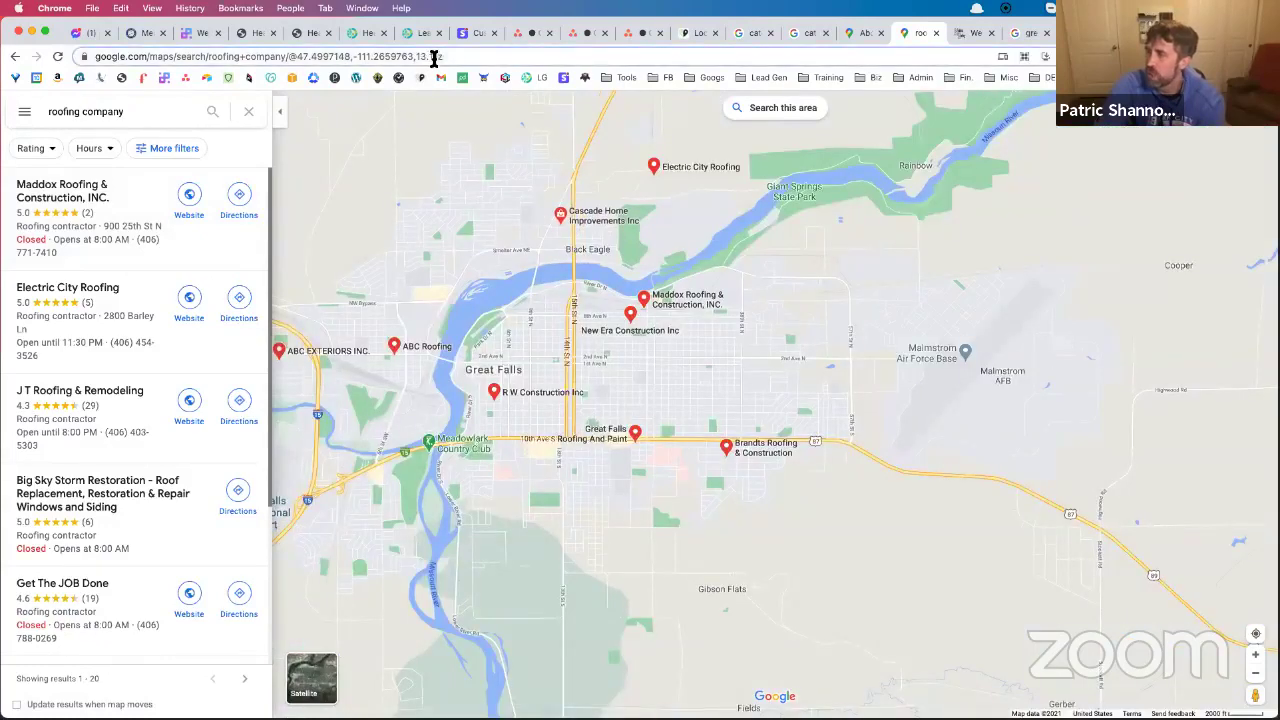
left_click_drag(484, 58, 490, 62)
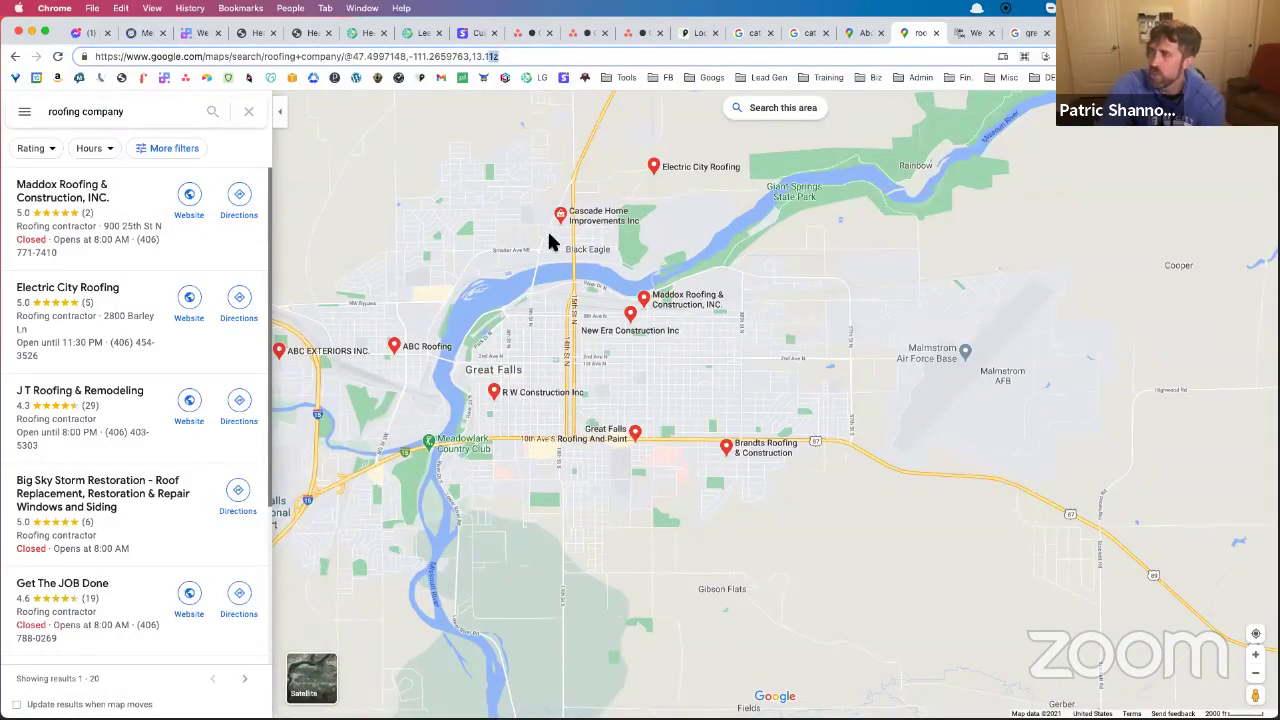
scroll(525, 236, "down", 5)
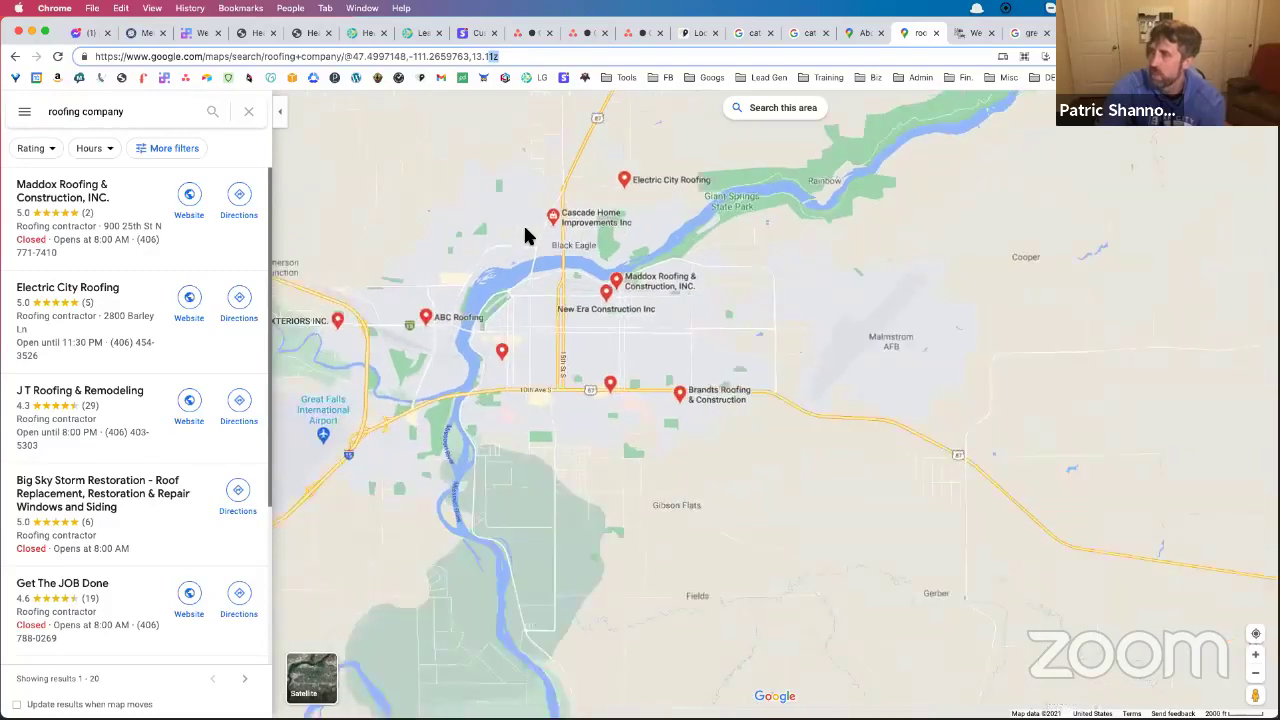
scroll(525, 236, "down", 6)
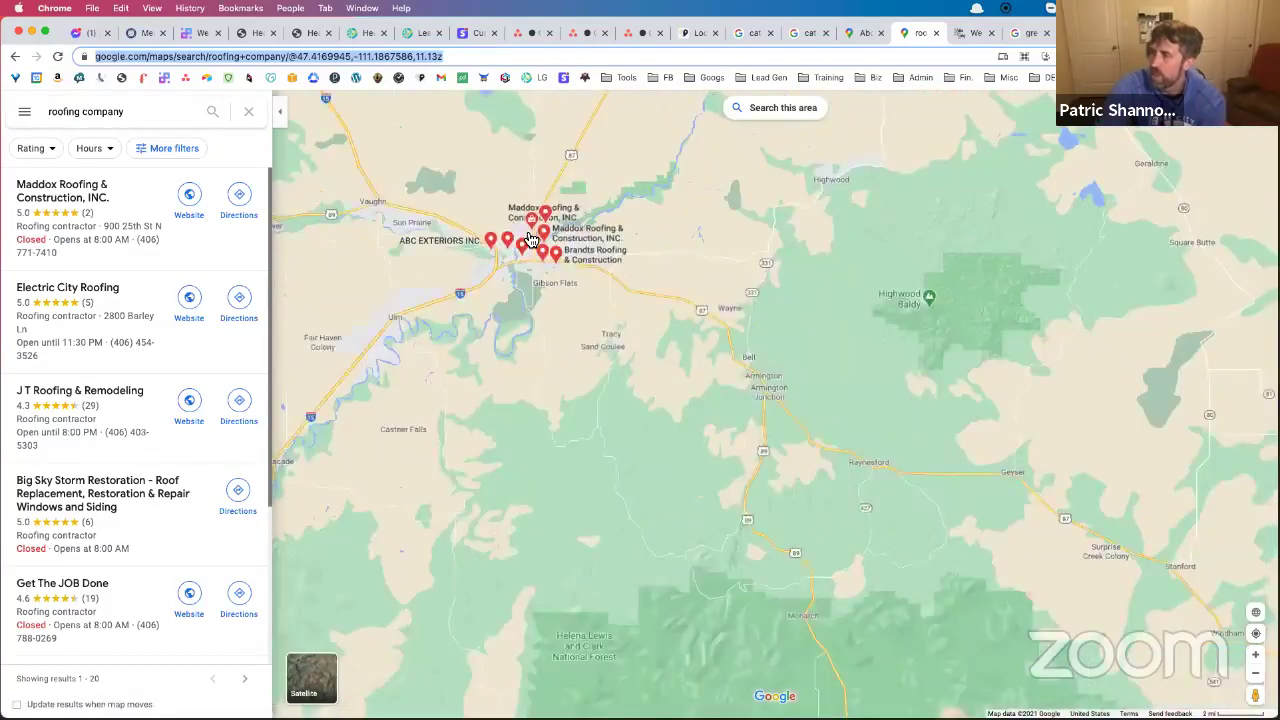
scroll(528, 238, "down", 3)
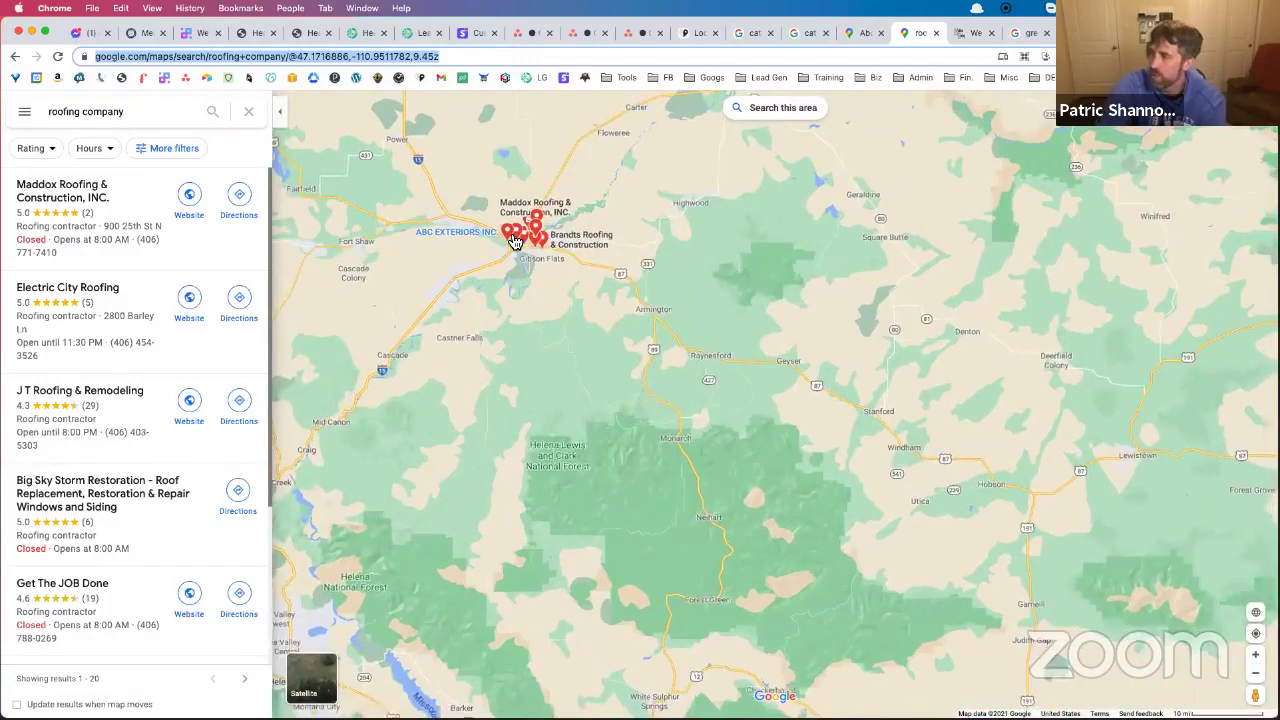
scroll(408, 232, "up", 3)
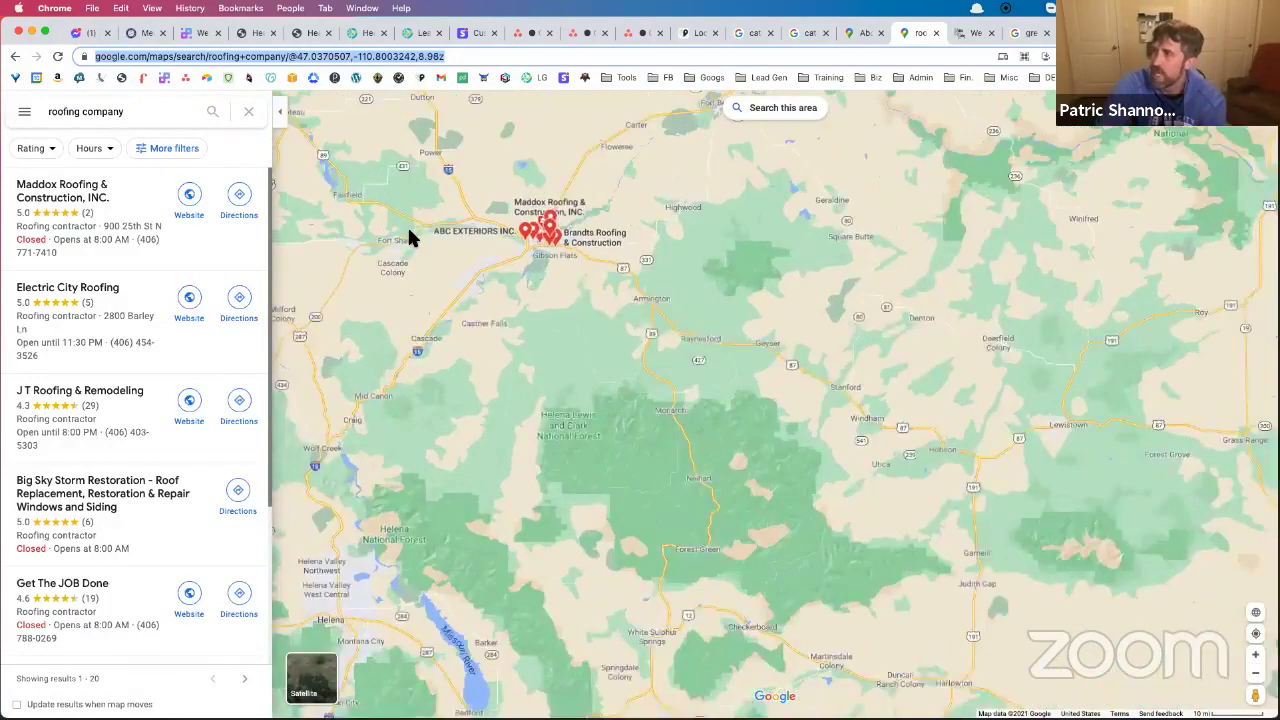
scroll(409, 237, "up", 5)
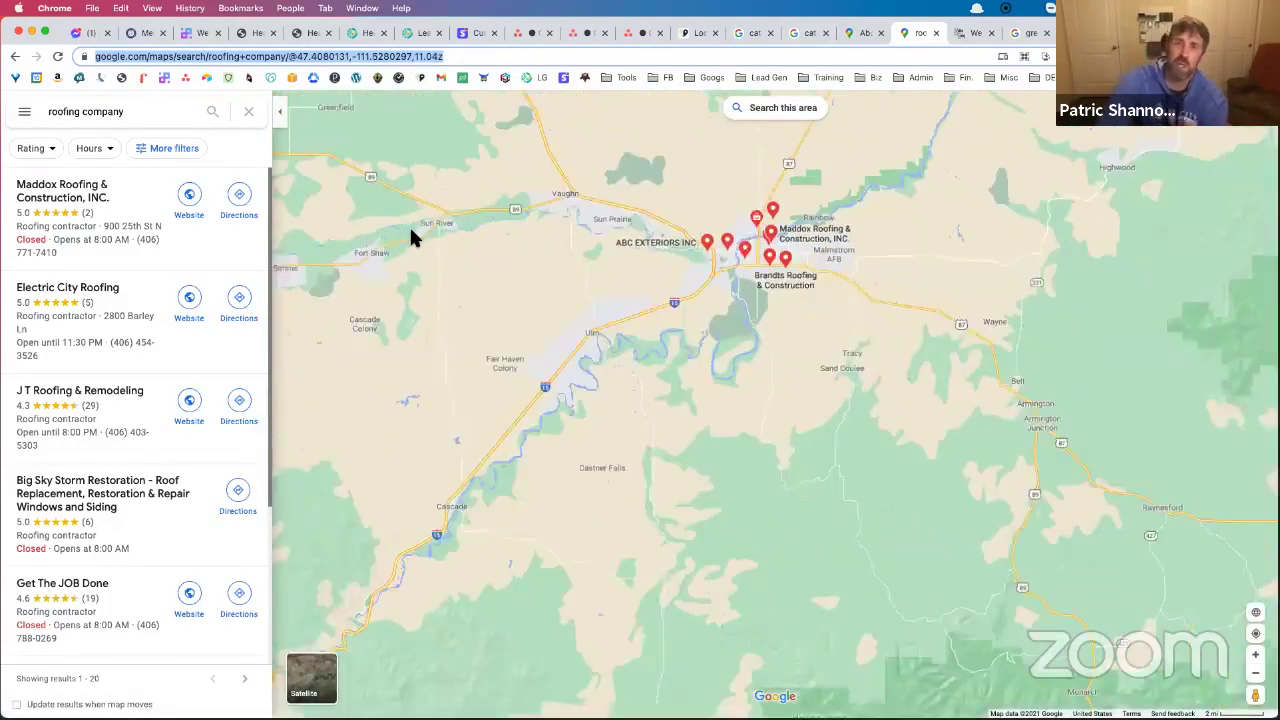
scroll(413, 237, "down", 4)
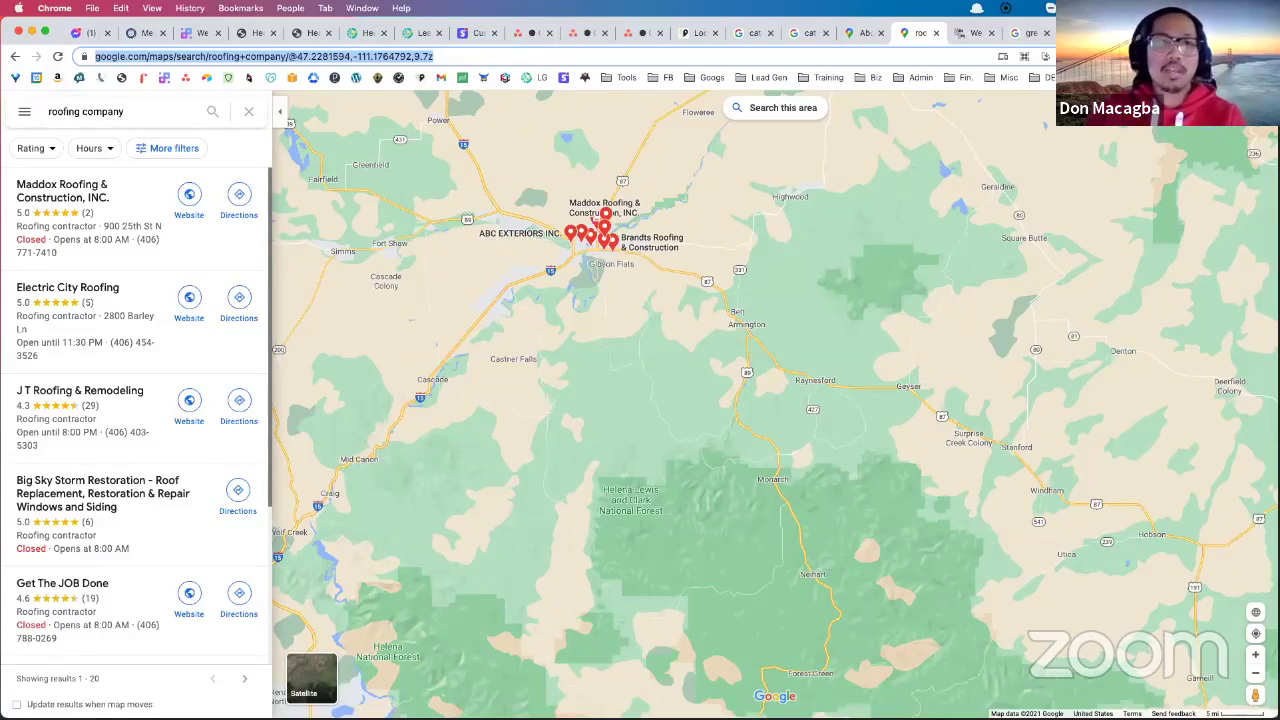
Return to the Lead Generated tab and open All Leads under Leads in the sidebar
left_click(367, 33)
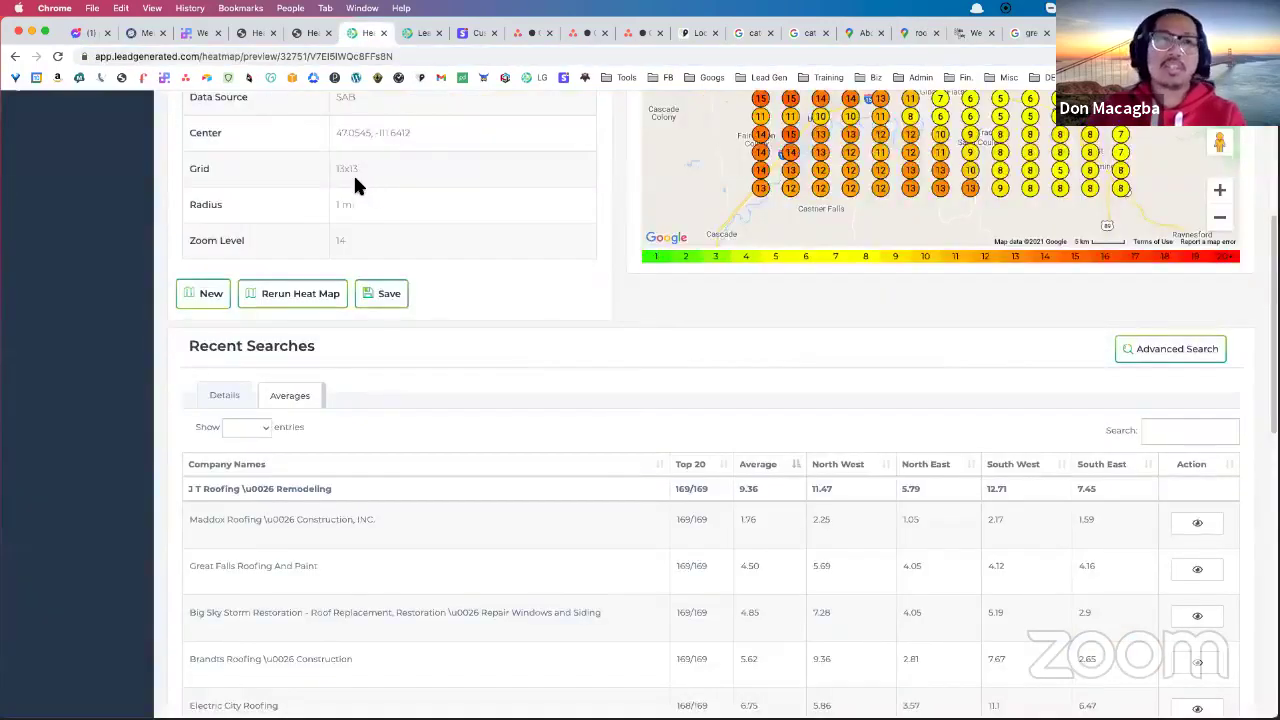
scroll(355, 182, "up", 5)
left_click(100, 234)
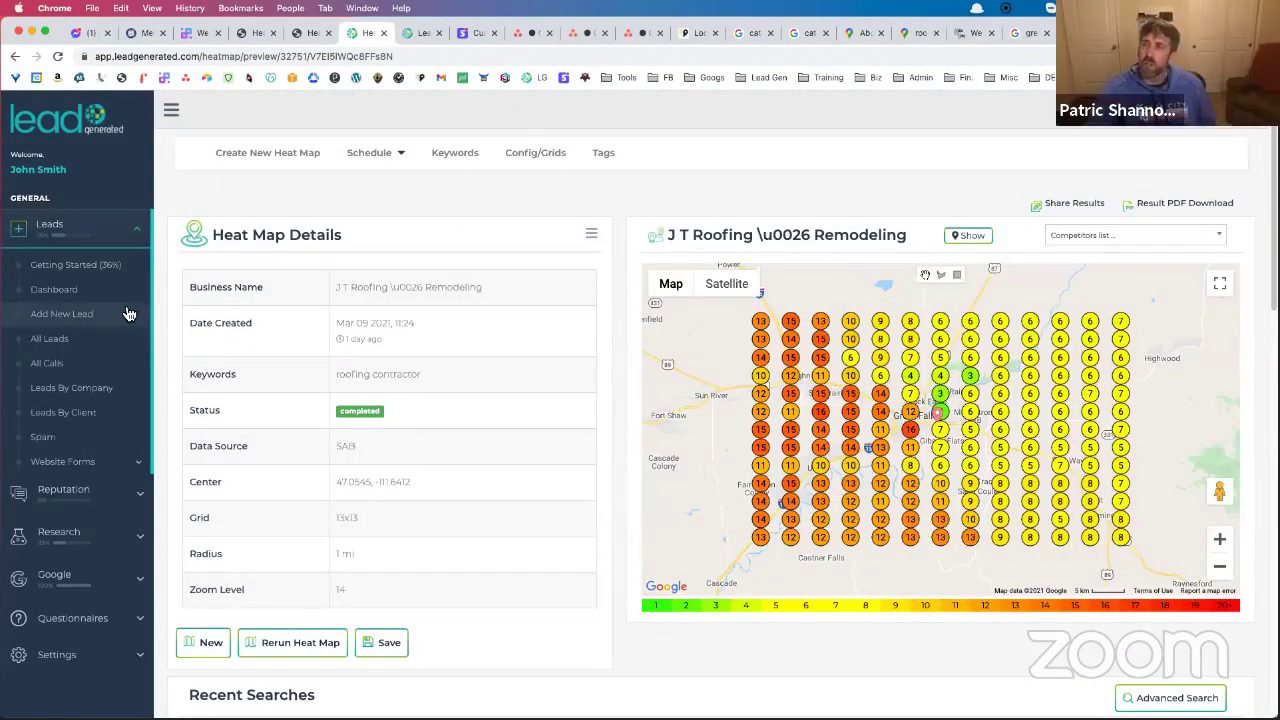
left_click(70, 346)
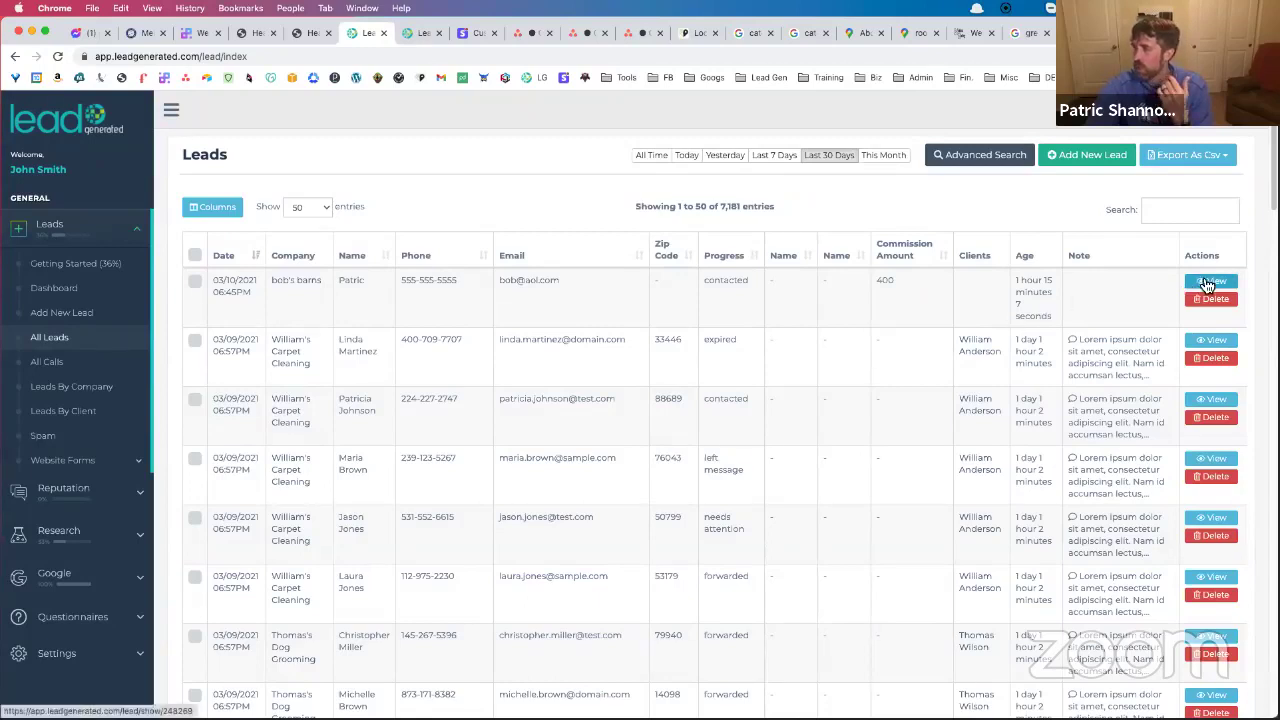
Open the Company Details page for bob's barns from the Leads table
left_click(312, 288)
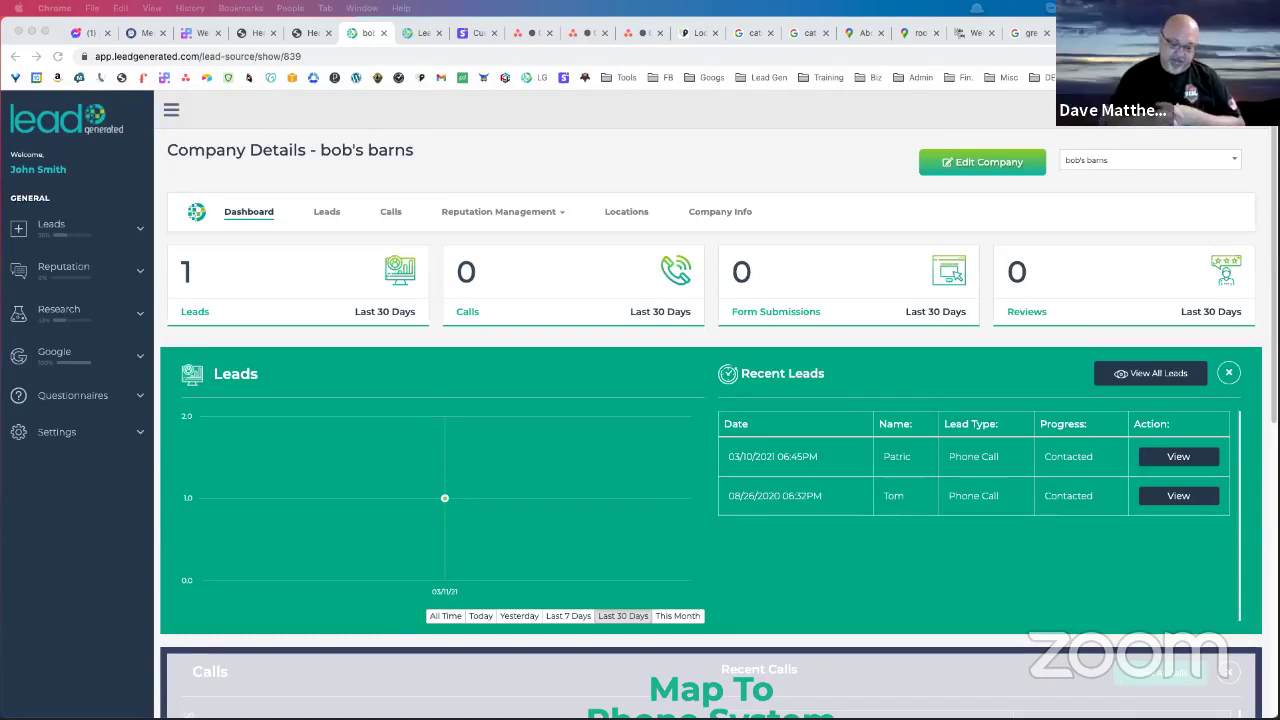
Go to Reputation > Funnel and on to Anthony's Cake Shop's feedback Notifications page
left_click(92, 272)
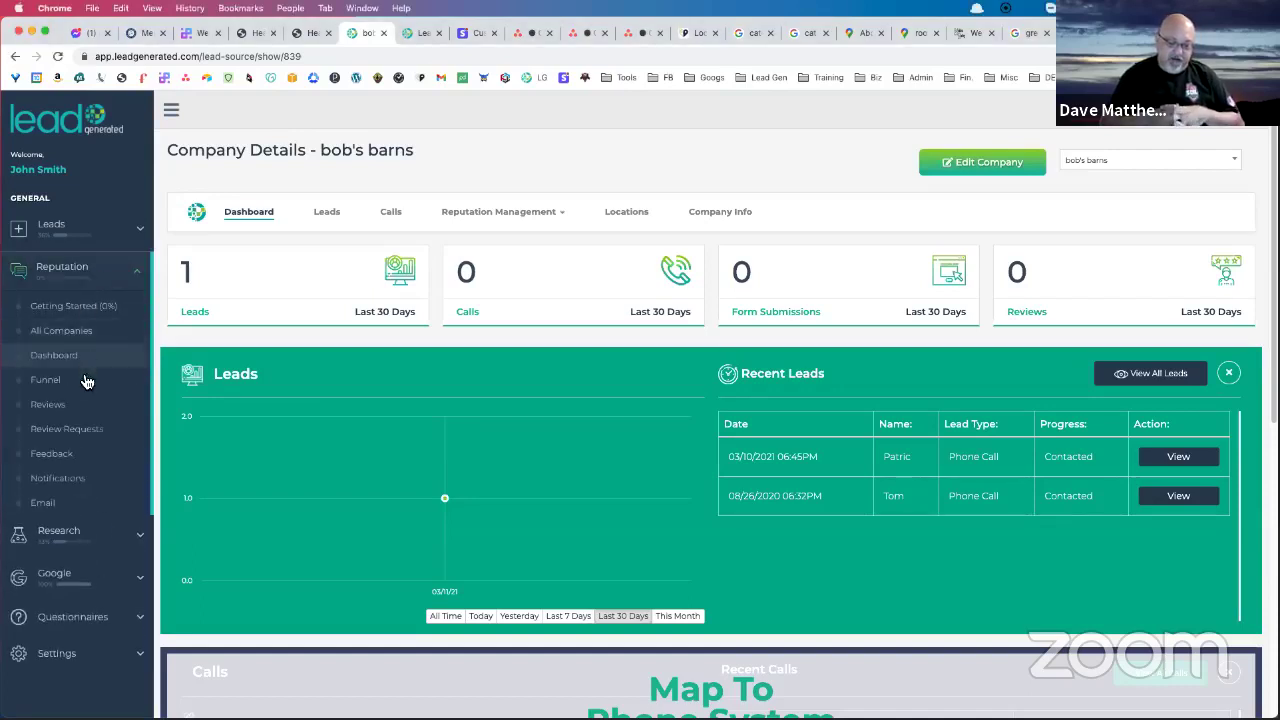
left_click(70, 387)
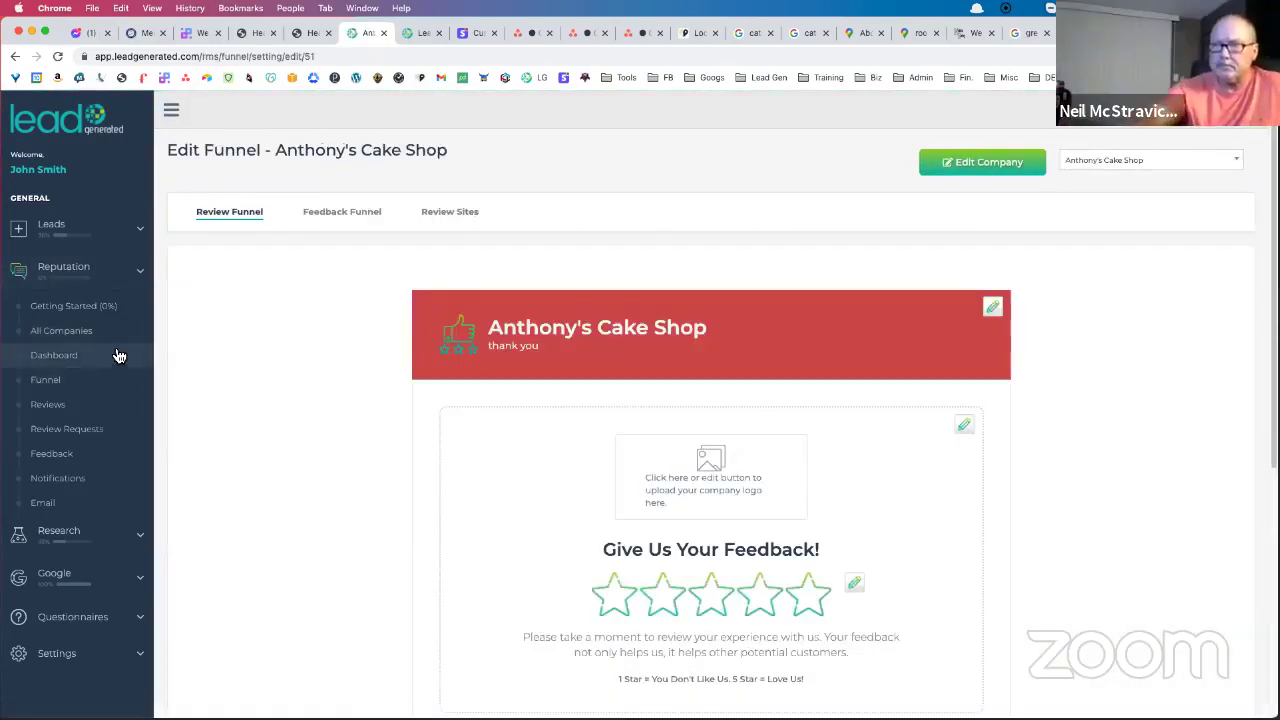
left_click(91, 482)
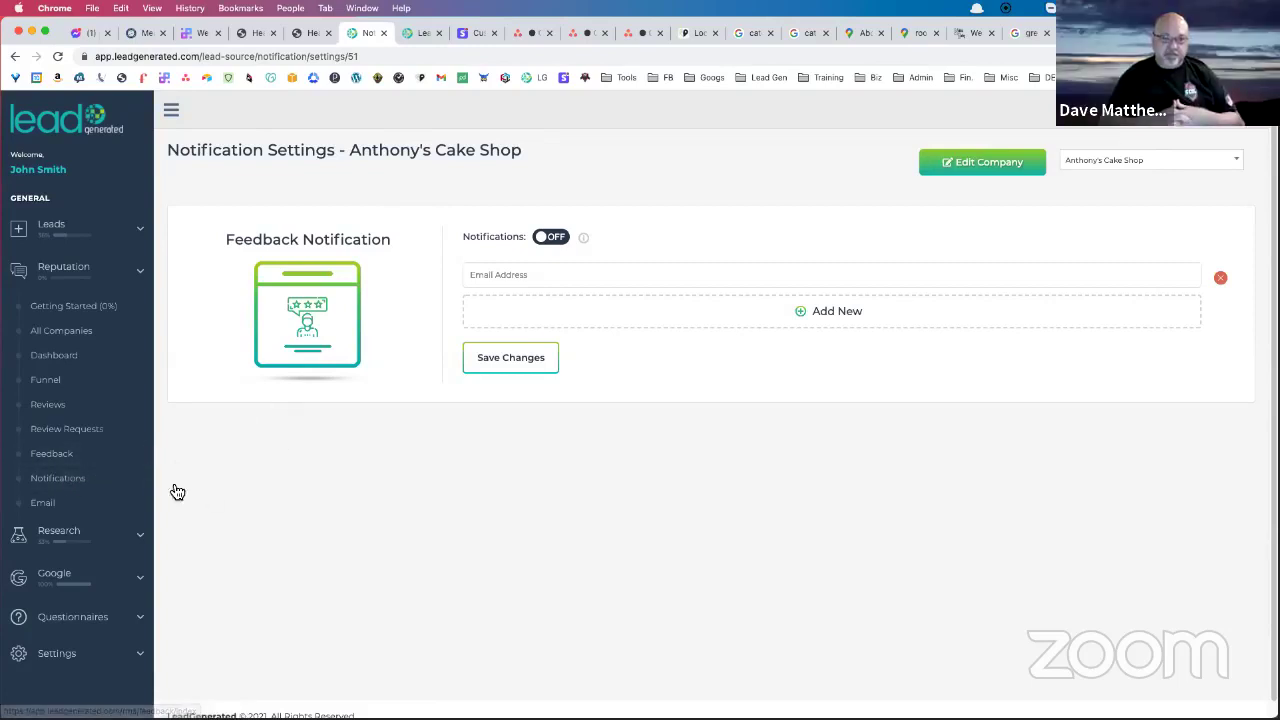
Switch feedback notifications on, add an e-mail recipient row, and bring up the help menu
left_click(556, 241)
left_click(597, 275)
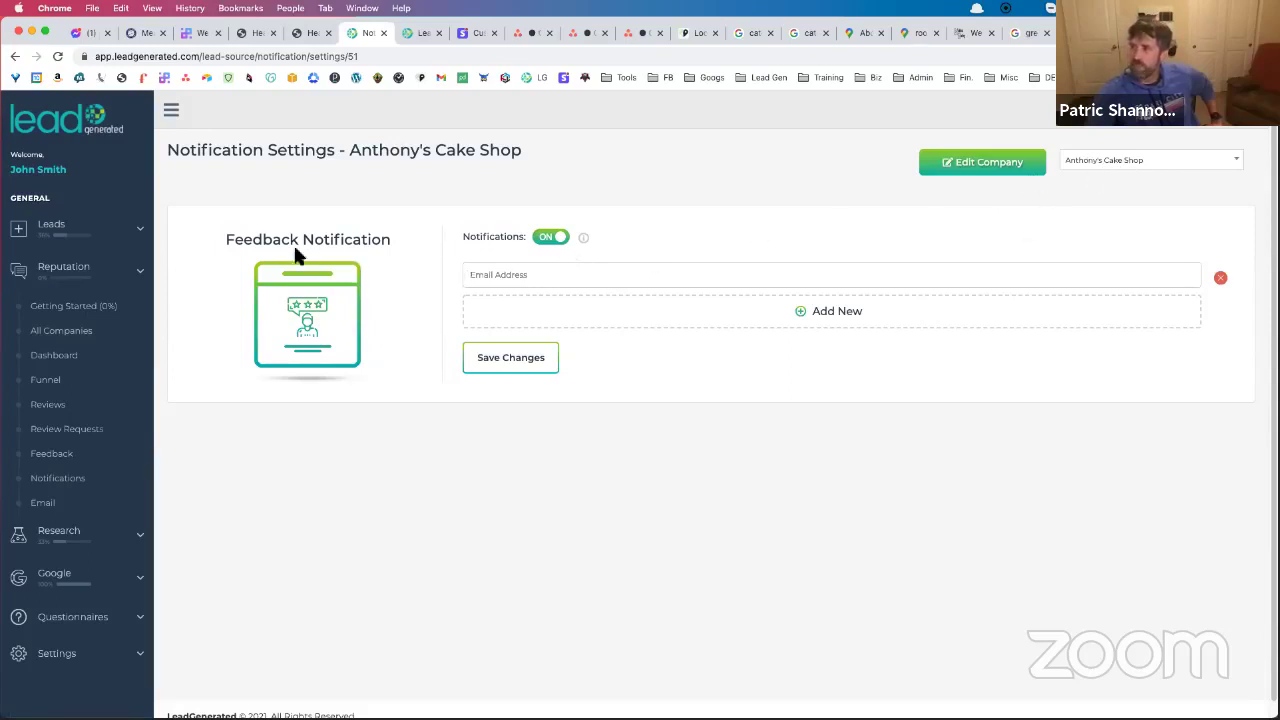
left_click_drag(226, 239, 417, 251)
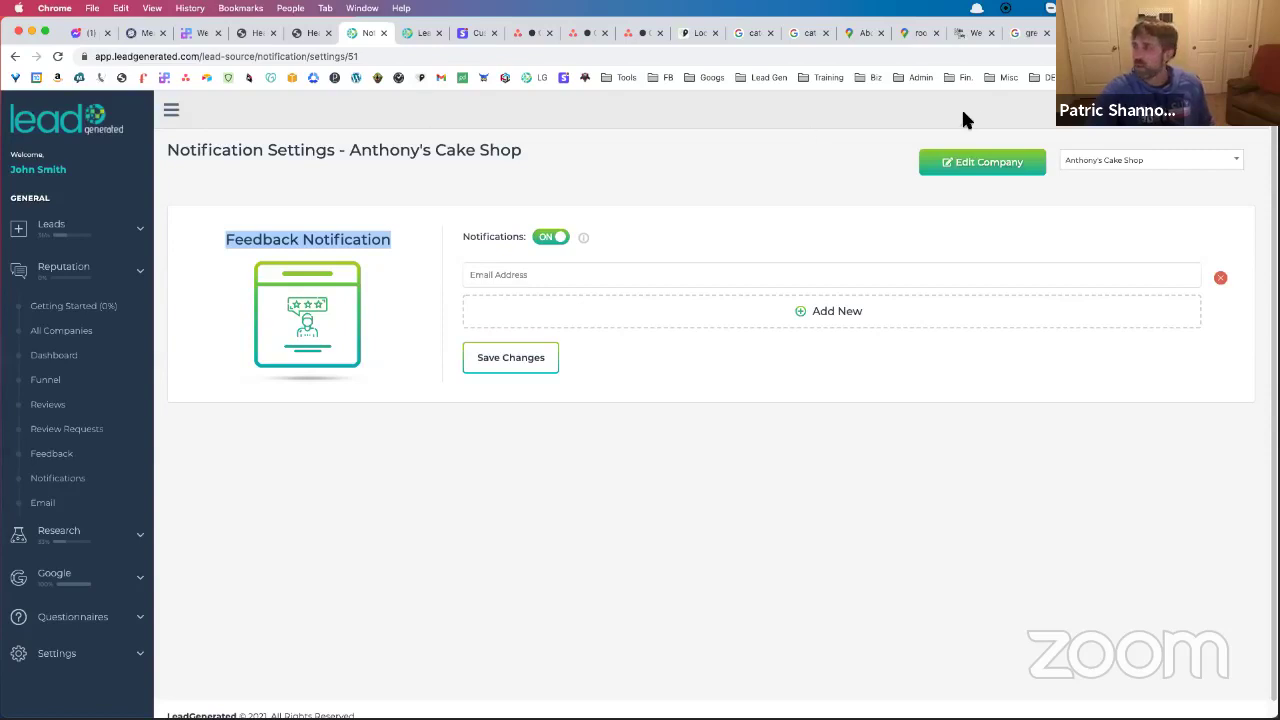
left_click(1152, 128)
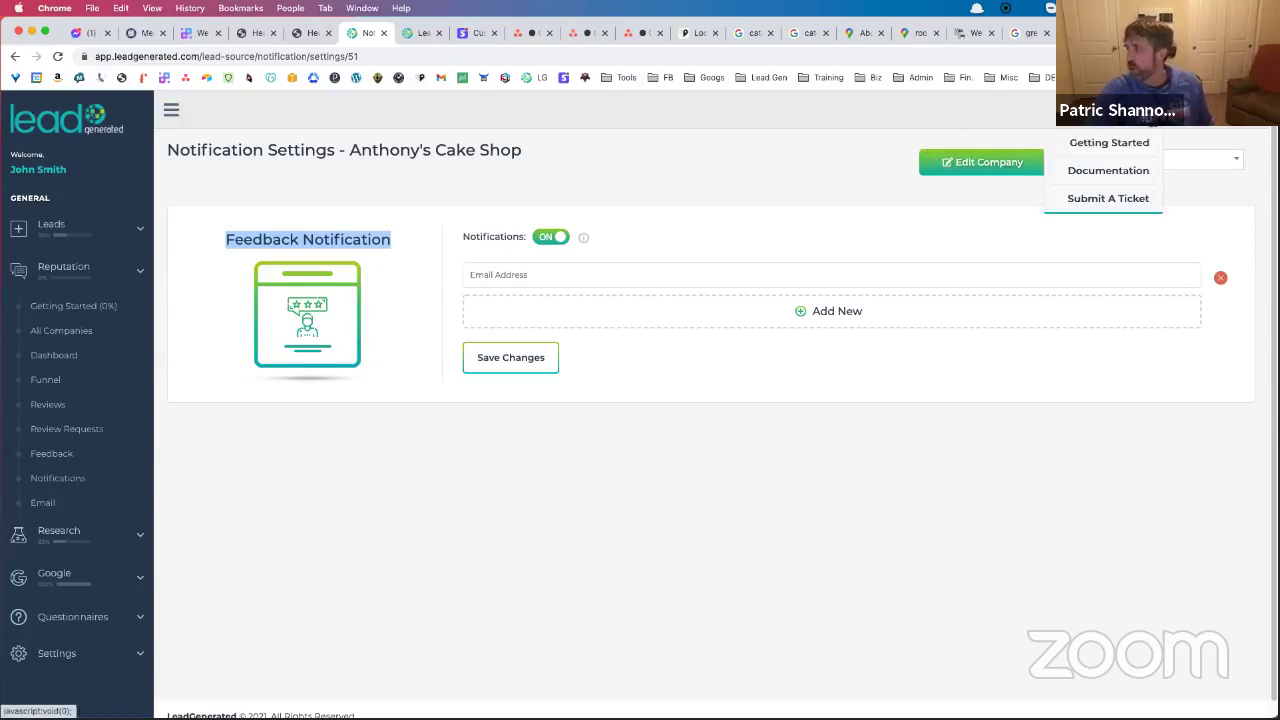
Start a new support ticket with category Feature Request and place the cursor in Subject
left_click(1100, 200)
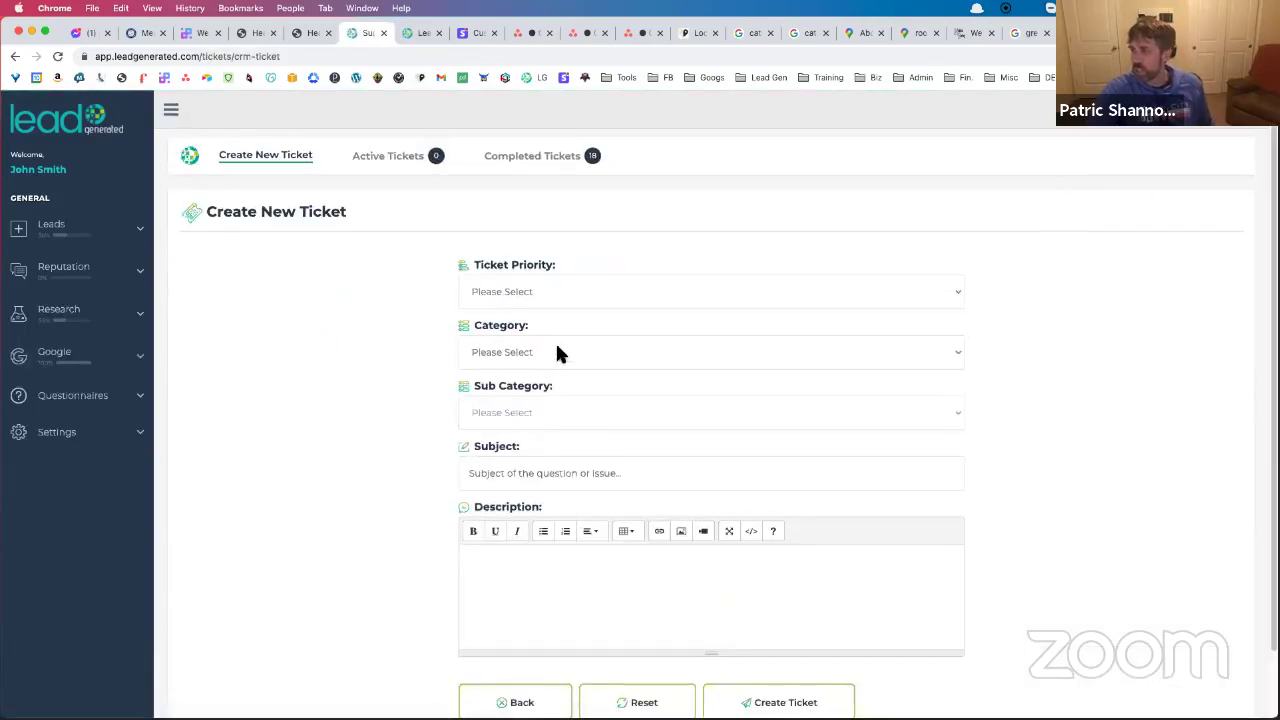
left_click(560, 356)
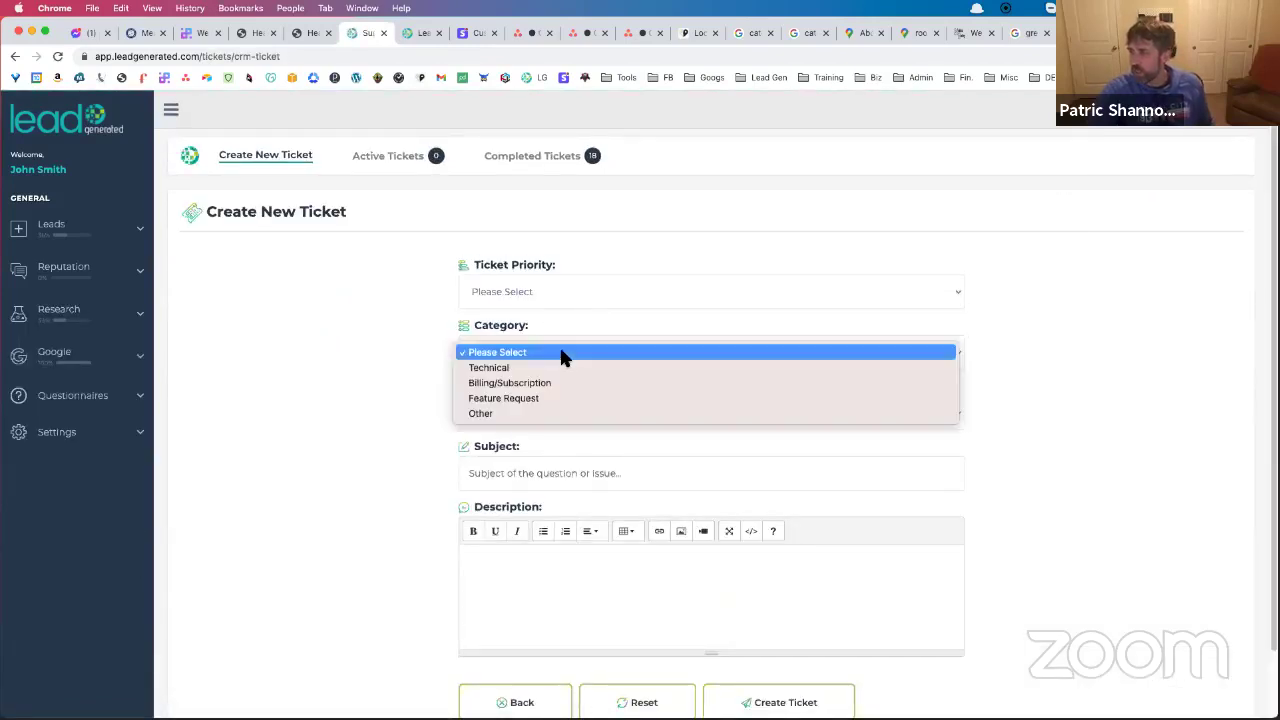
left_click(553, 392)
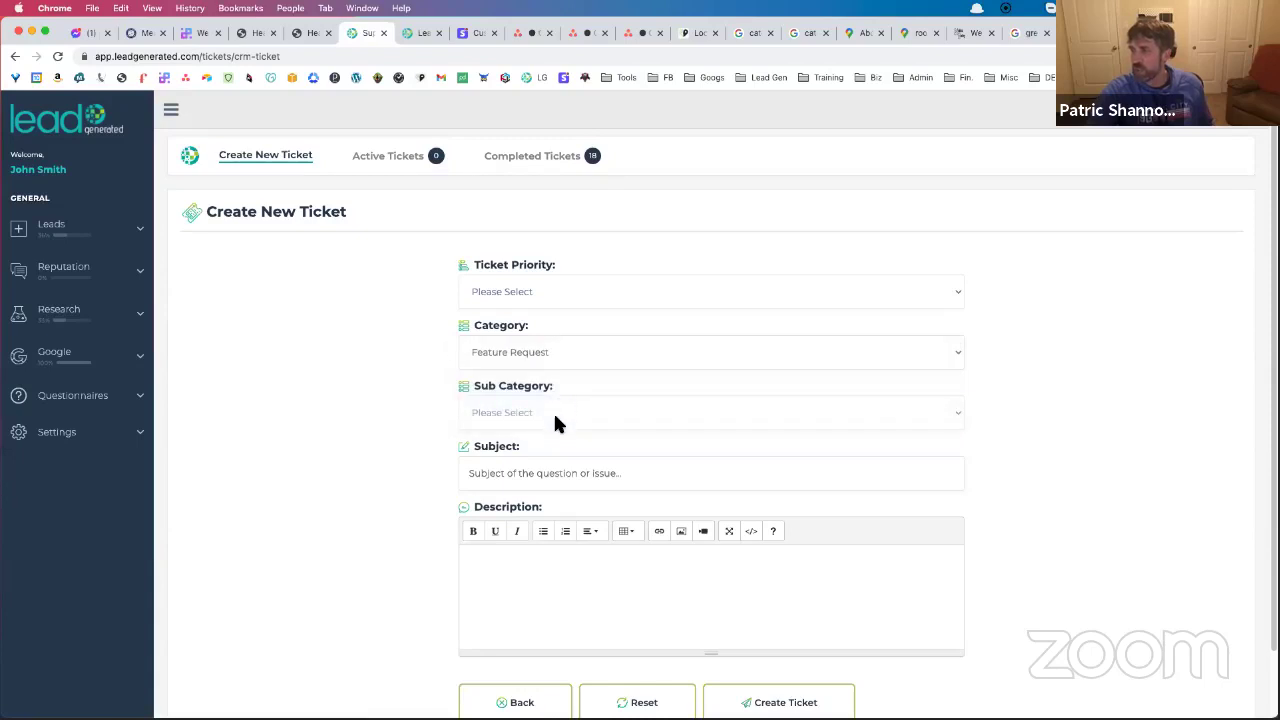
left_click(520, 474)
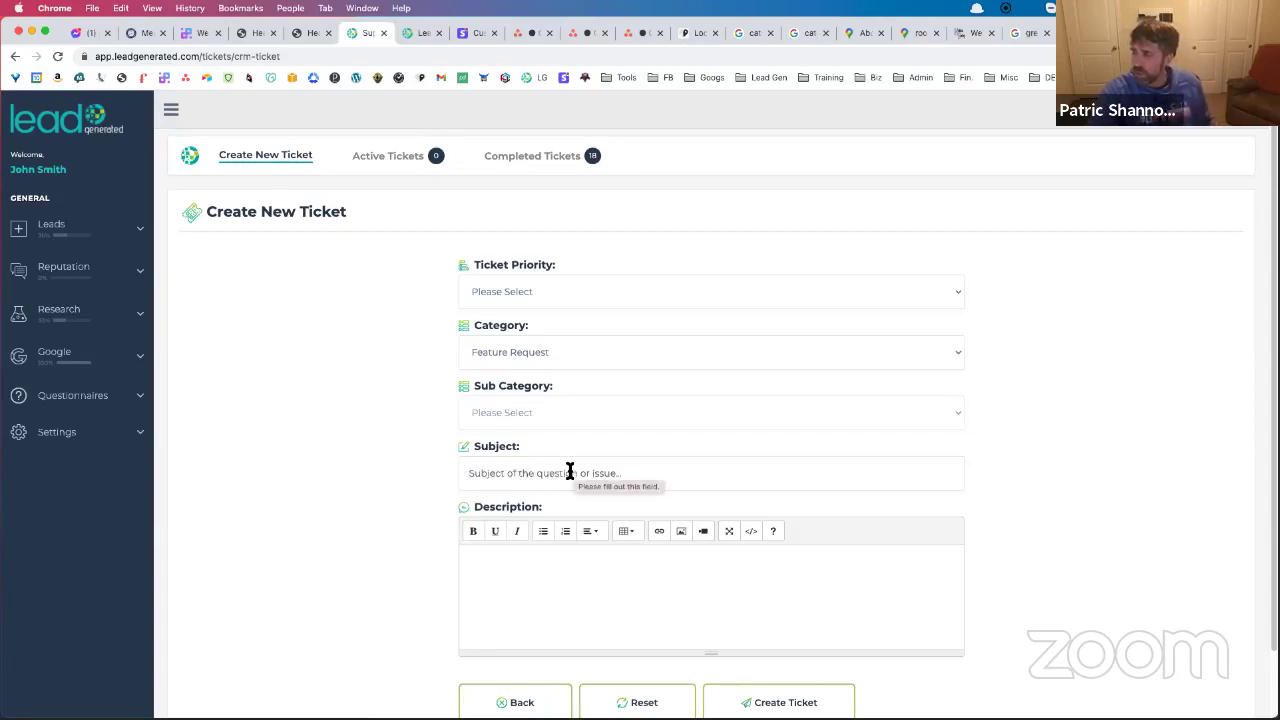